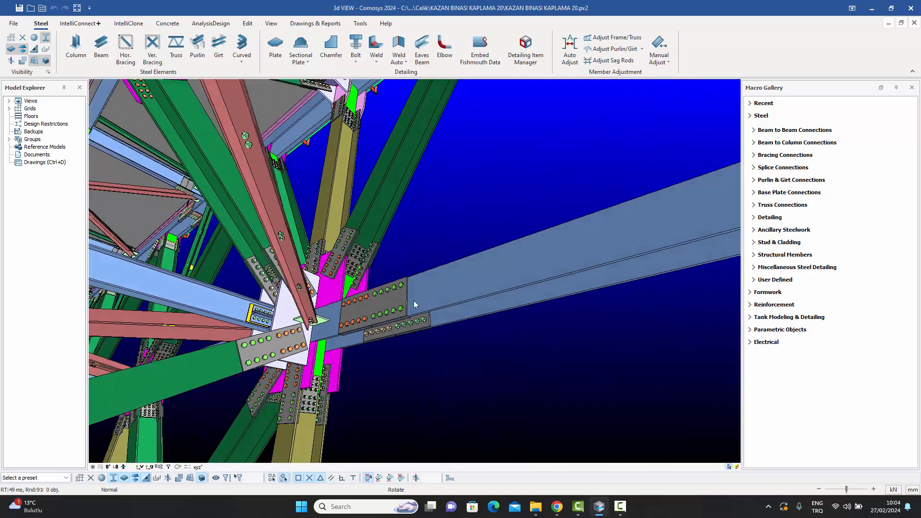
Examine the boiler building's bolted bracing node and the beams and girts along its facade.
scroll(335, 309, up, 3)
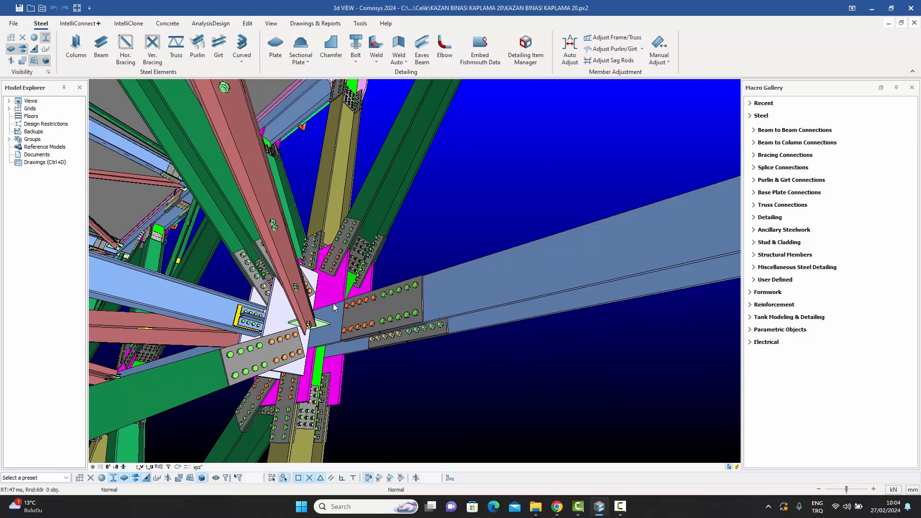
scroll(335, 303, up, 2)
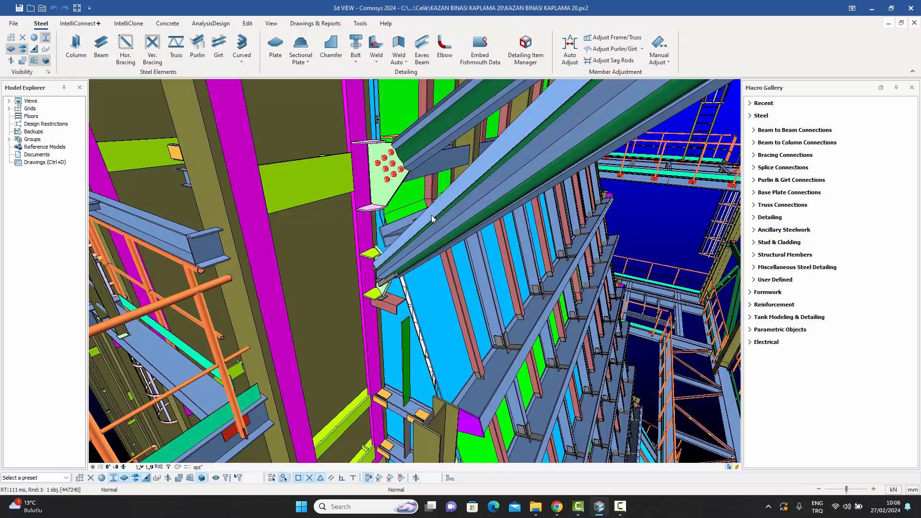
middle_drag(430, 237, 545, 310)
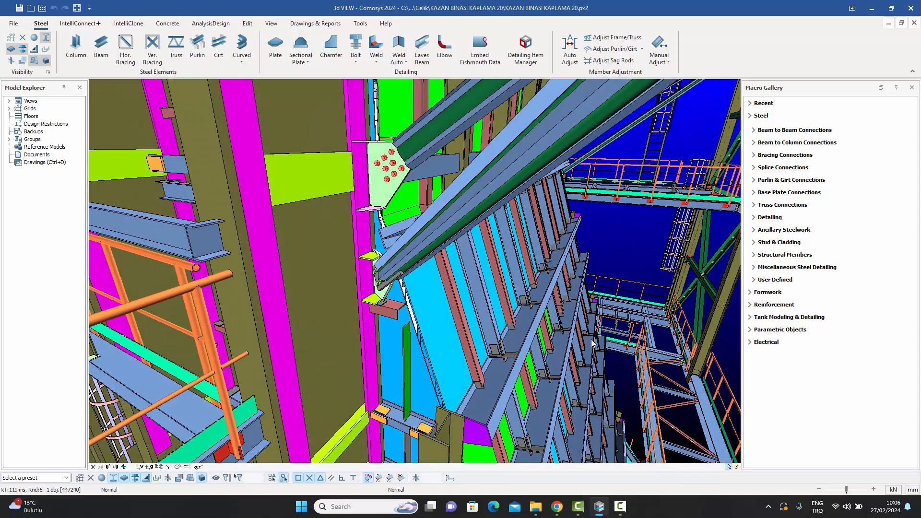
scroll(593, 343, up, 3)
scroll(595, 344, up, 5)
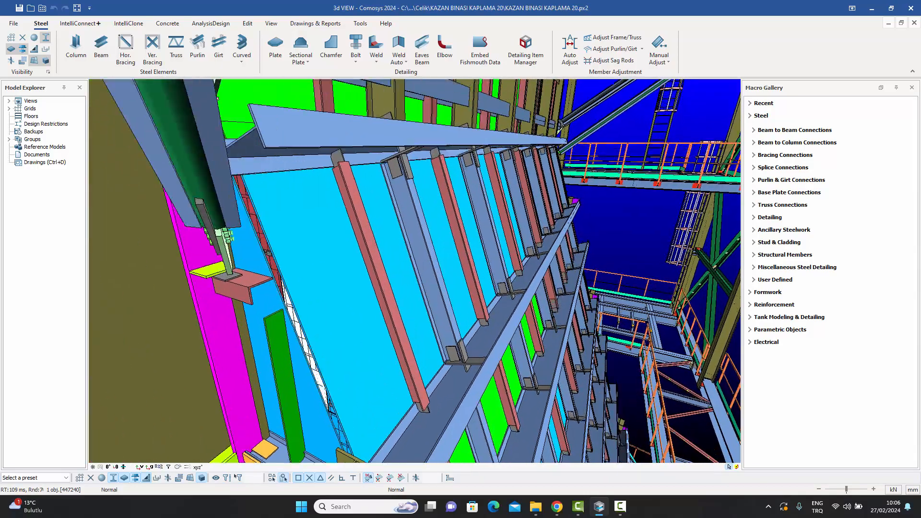
scroll(595, 344, up, 5)
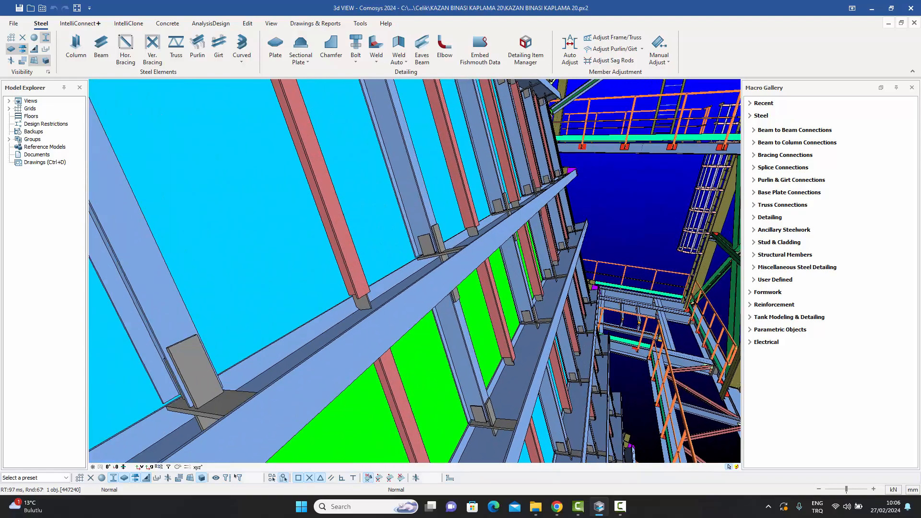
scroll(595, 344, up, 5)
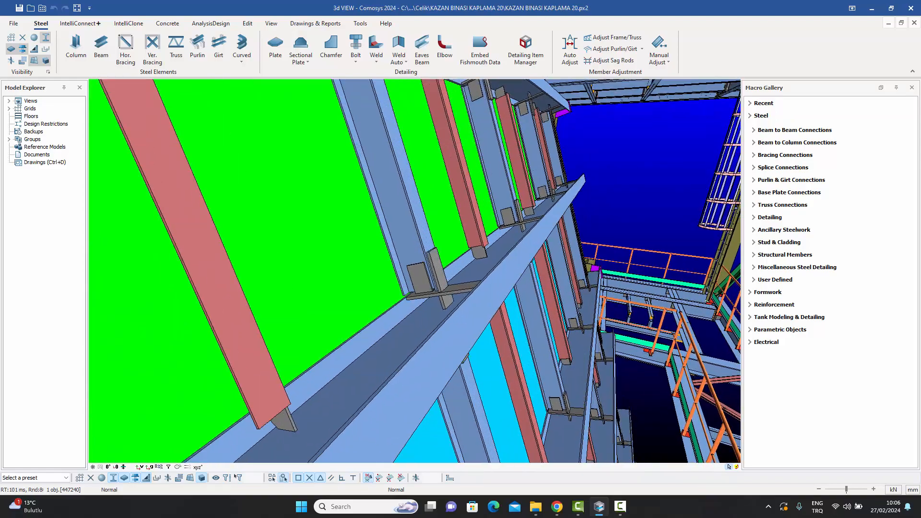
scroll(425, 144, up, 5)
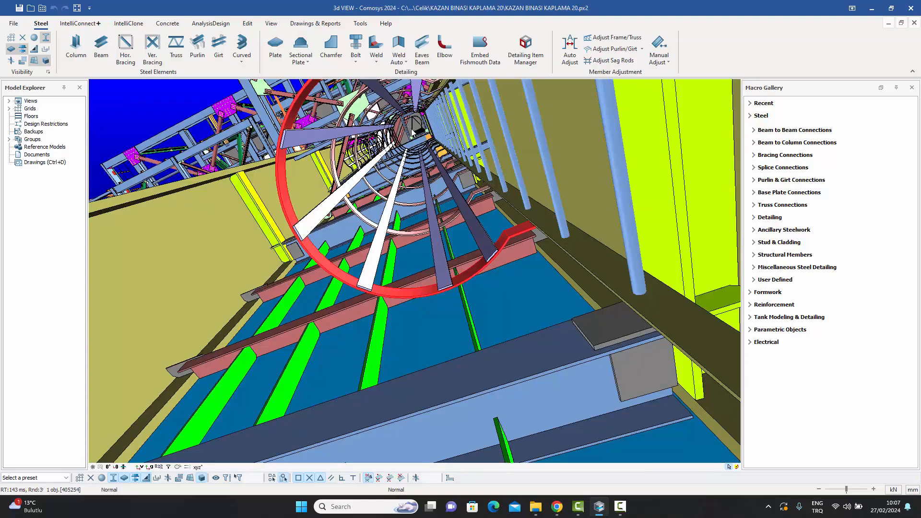
Examine the caged ladder along the cladding wall, from its hoops and vertical straps to its rungs.
scroll(414, 130, up, 3)
scroll(415, 128, up, 4)
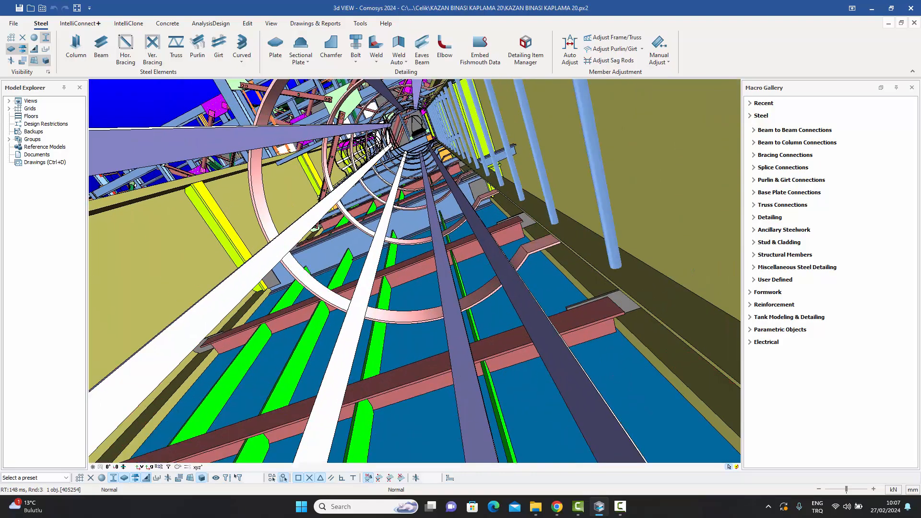
scroll(415, 126, up, 4)
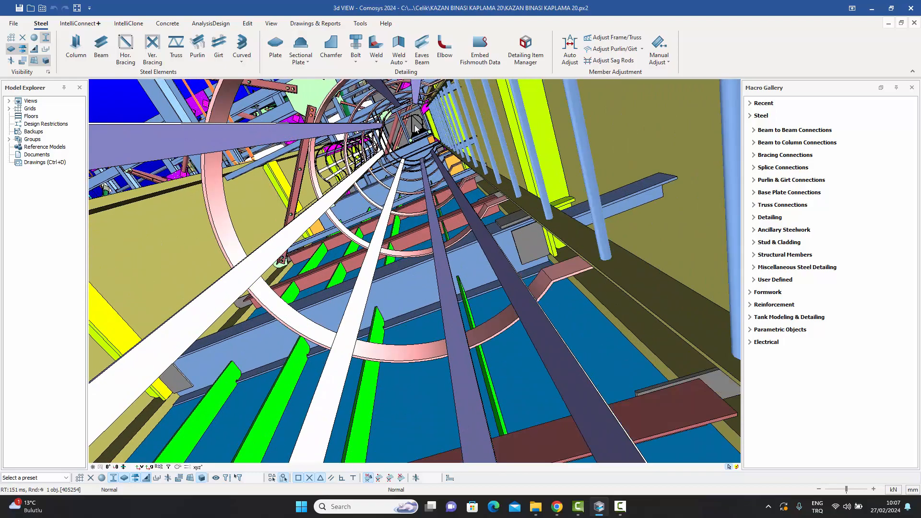
scroll(414, 126, up, 5)
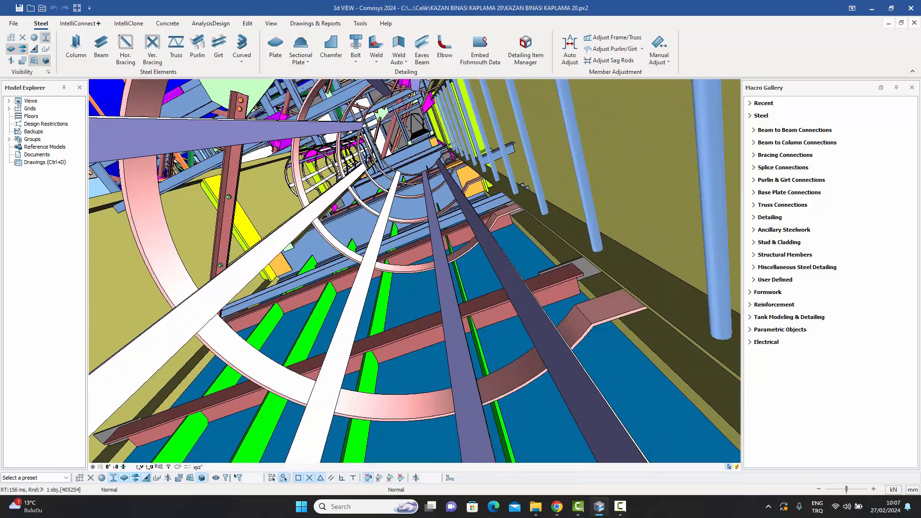
scroll(415, 127, up, 5)
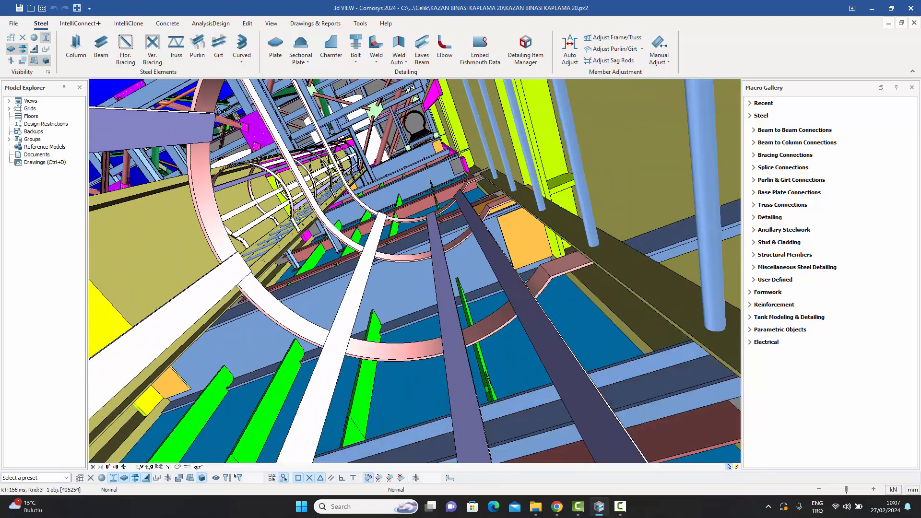
scroll(415, 126, up, 5)
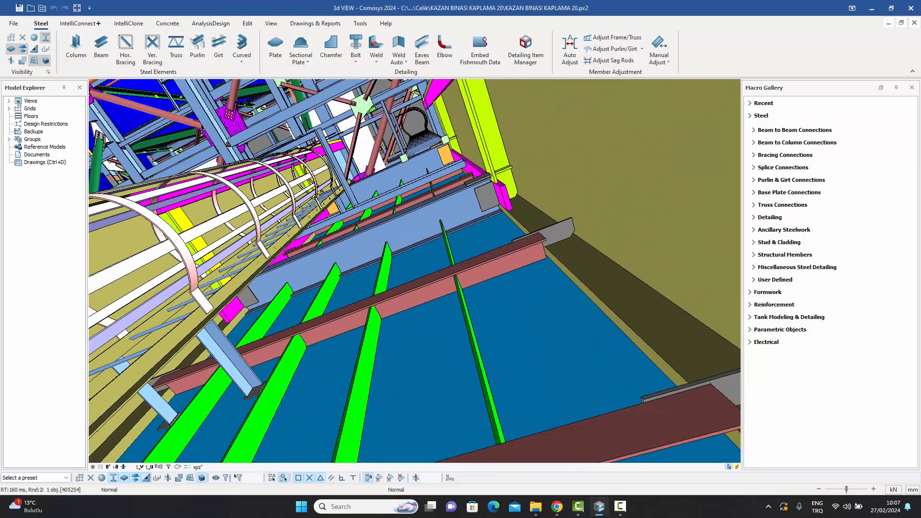
scroll(415, 127, up, 5)
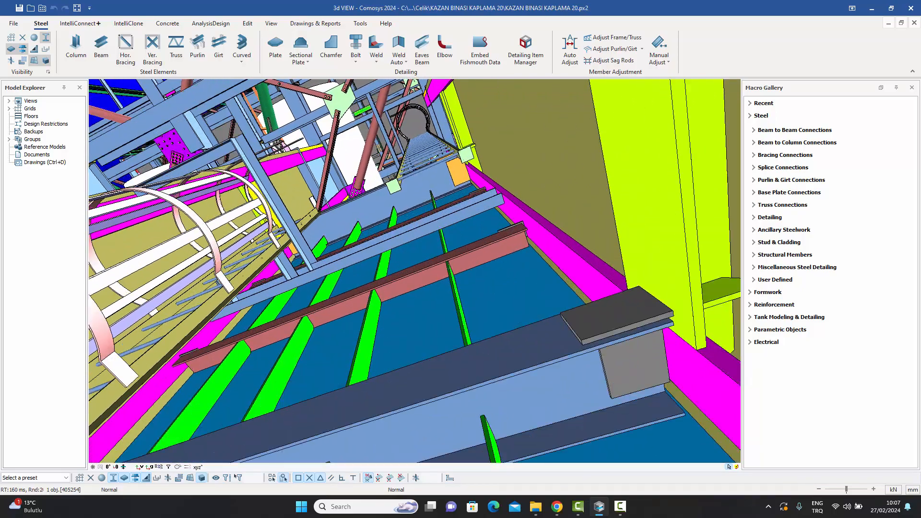
scroll(415, 126, up, 5)
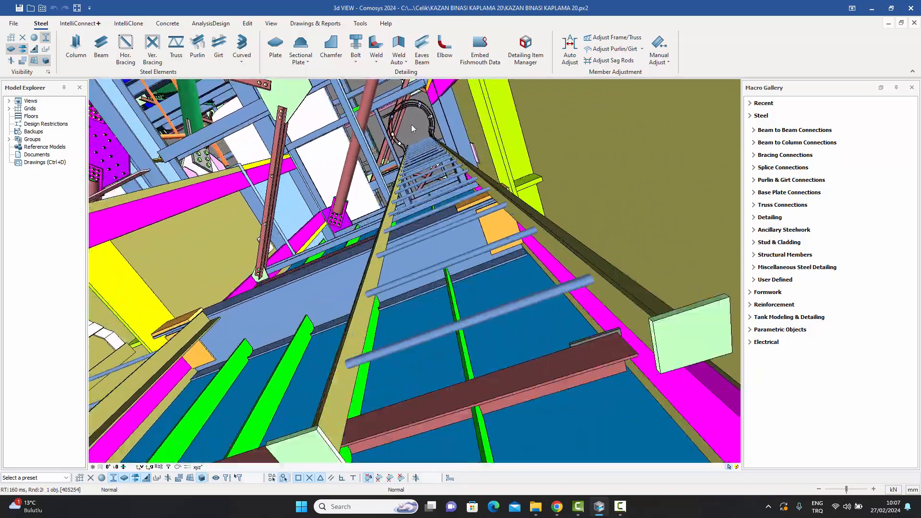
scroll(415, 126, up, 5)
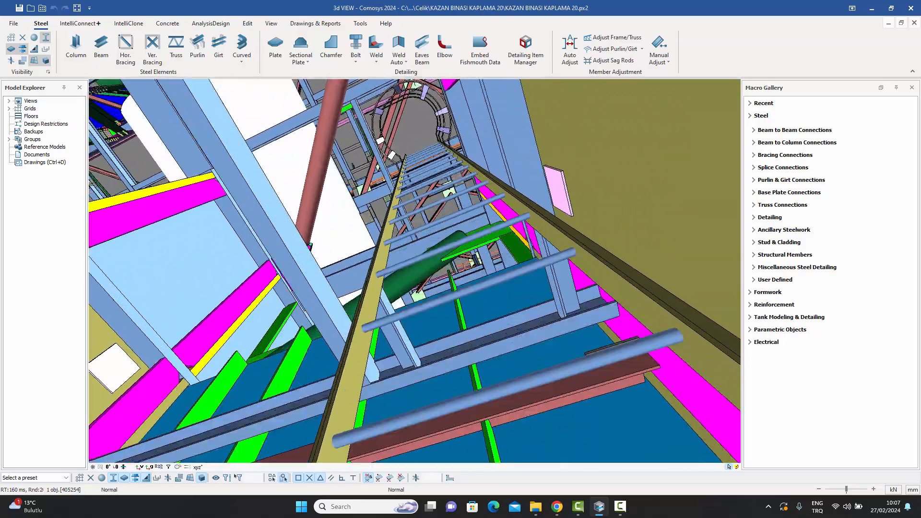
scroll(415, 127, up, 5)
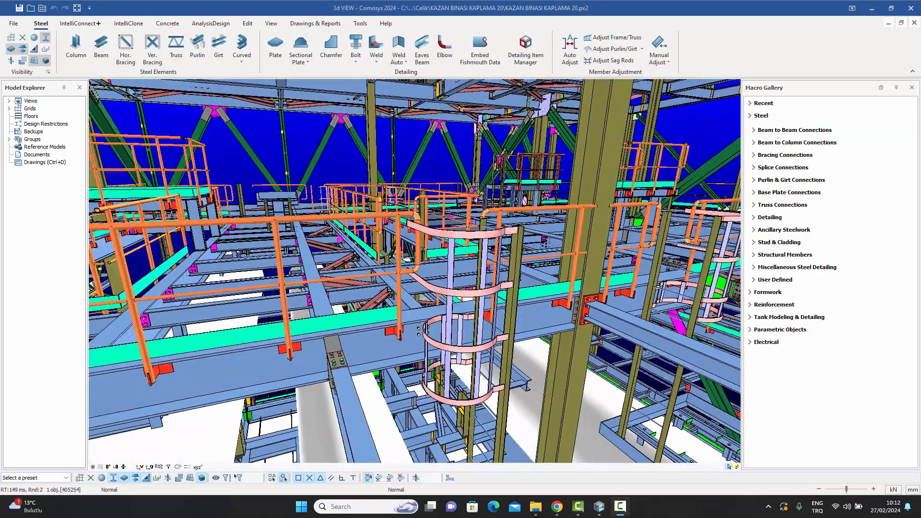
Examine the platform framing, post base plates and bolted beam-to-column connections of the boiler building.
scroll(532, 213, up, 2)
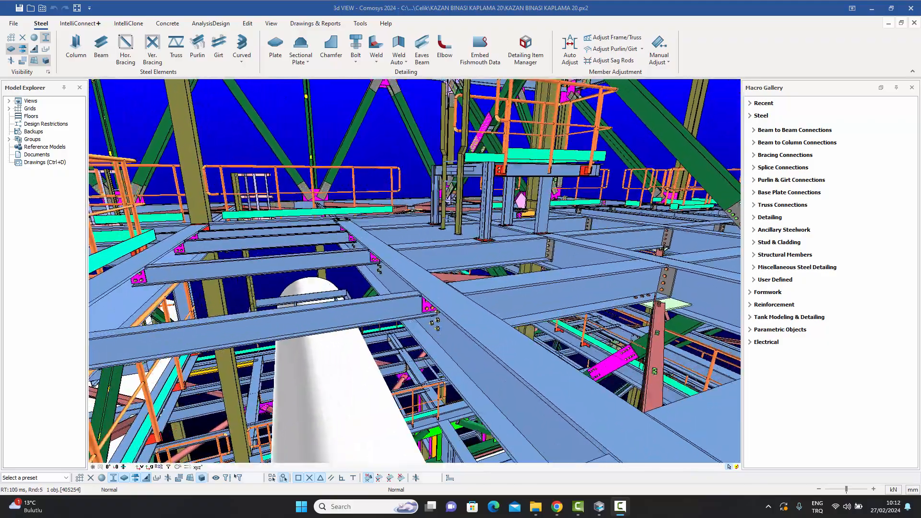
scroll(526, 197, up, 2)
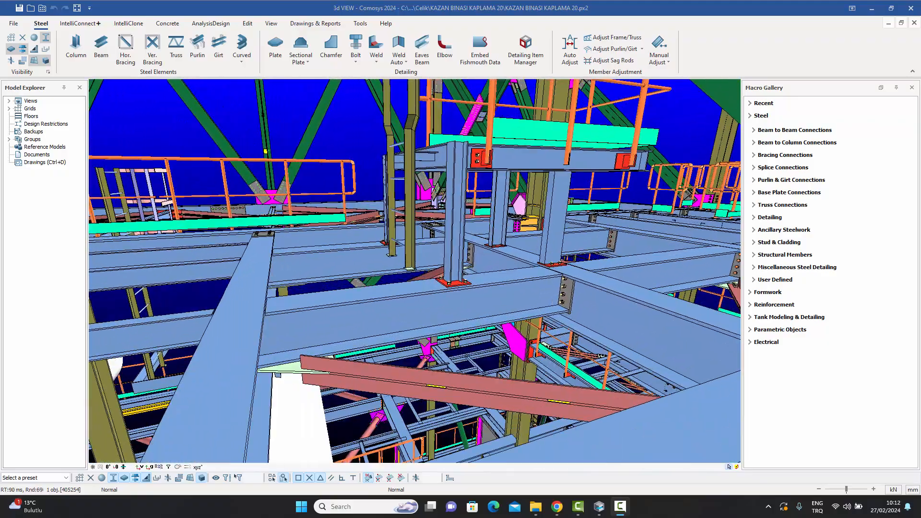
scroll(526, 196, up, 2)
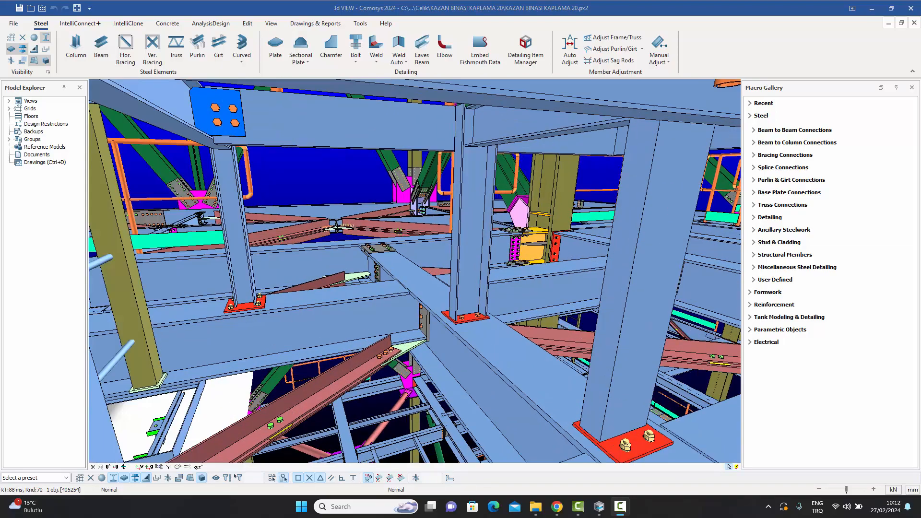
scroll(523, 237, up, 2)
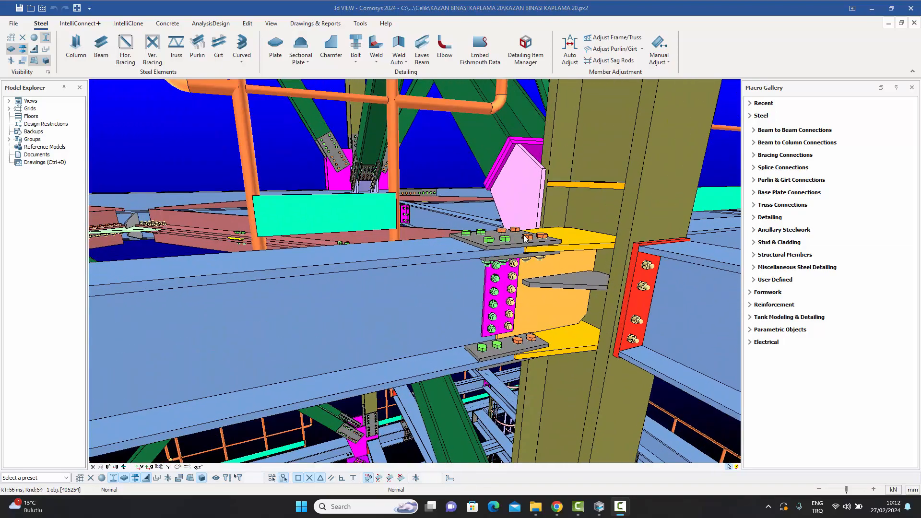
middle_drag(536, 273, 511, 247)
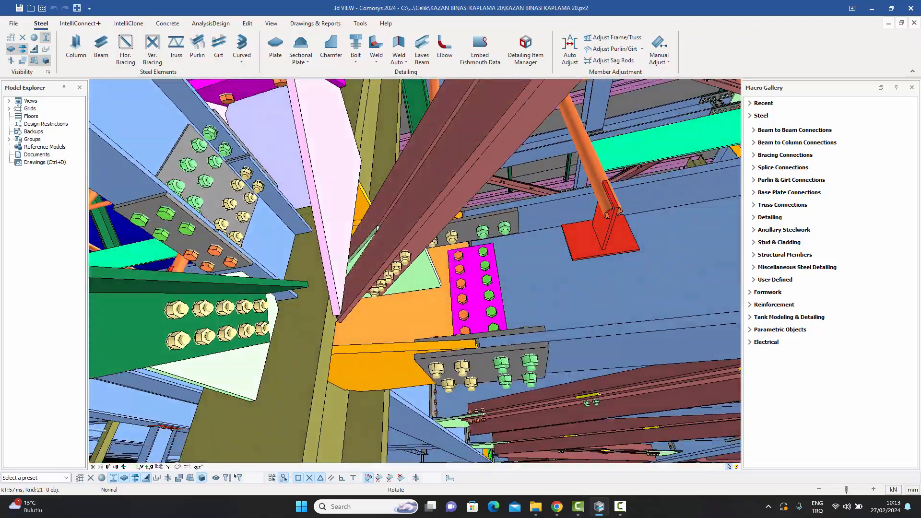
middle_drag(508, 250, 197, 483)
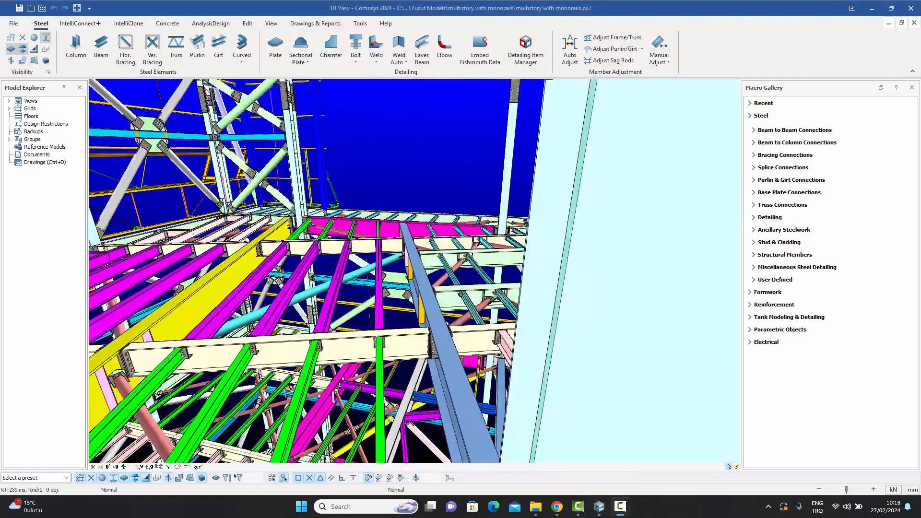
In the multistory with monorails model, review the outer blue column's geometry, general definitions, detailing definitions and Design 1 properties.
scroll(356, 244, up, 5)
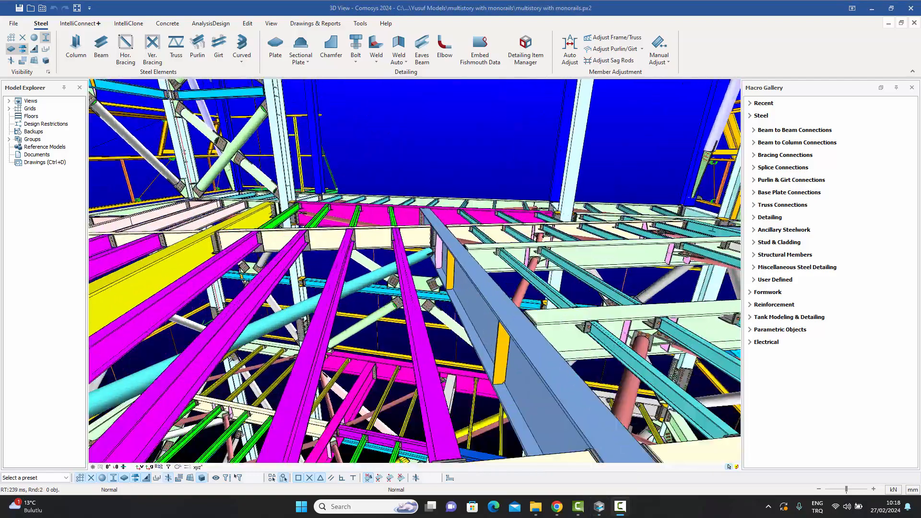
middle_drag(355, 309, 353, 194)
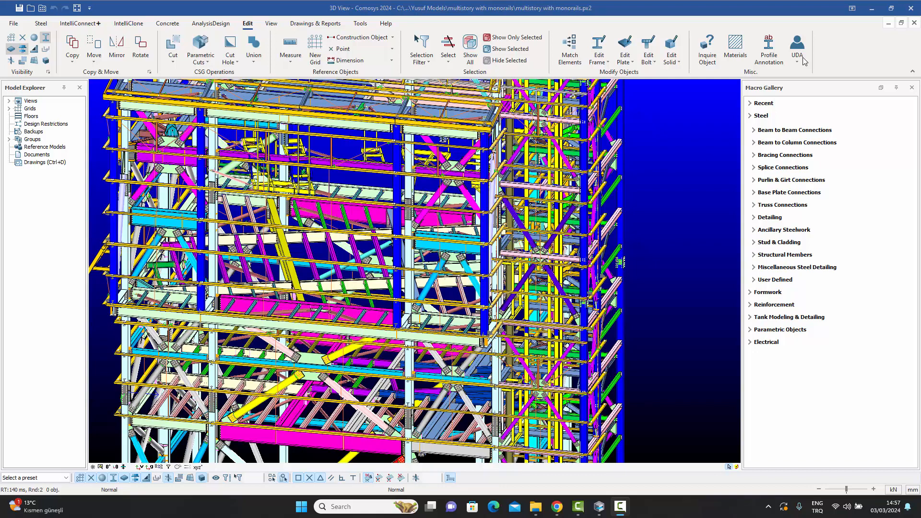
double_click(623, 194)
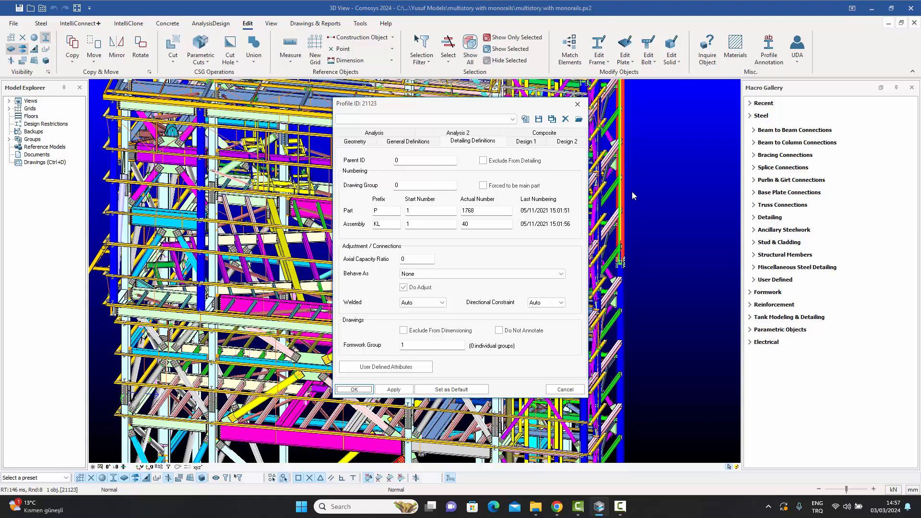
click(352, 143)
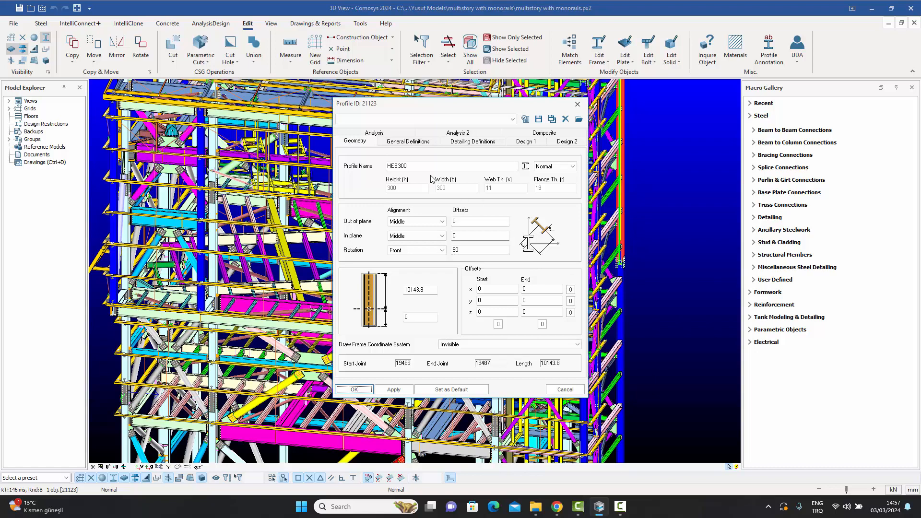
click(414, 142)
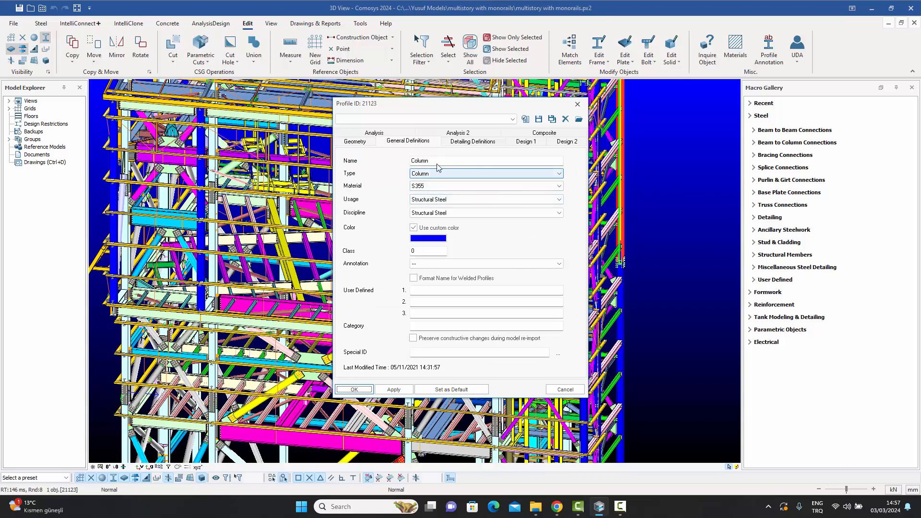
click(472, 142)
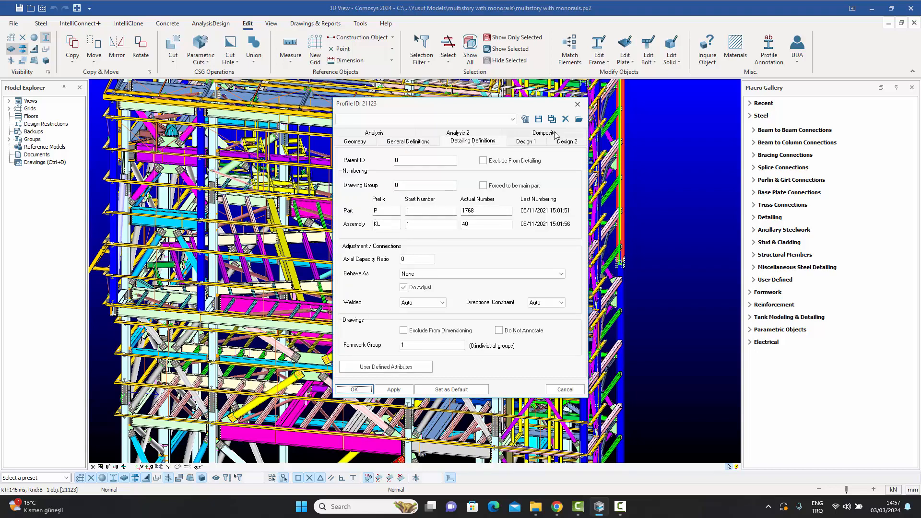
click(522, 143)
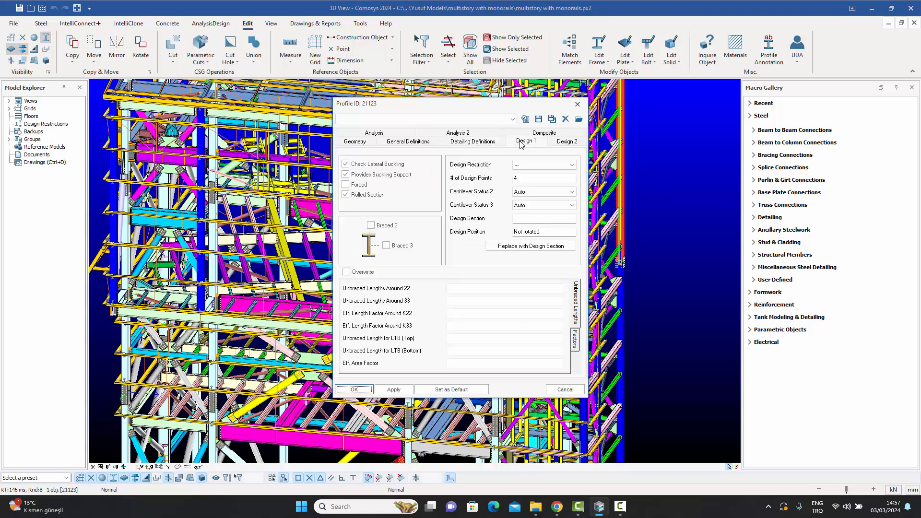
click(349, 143)
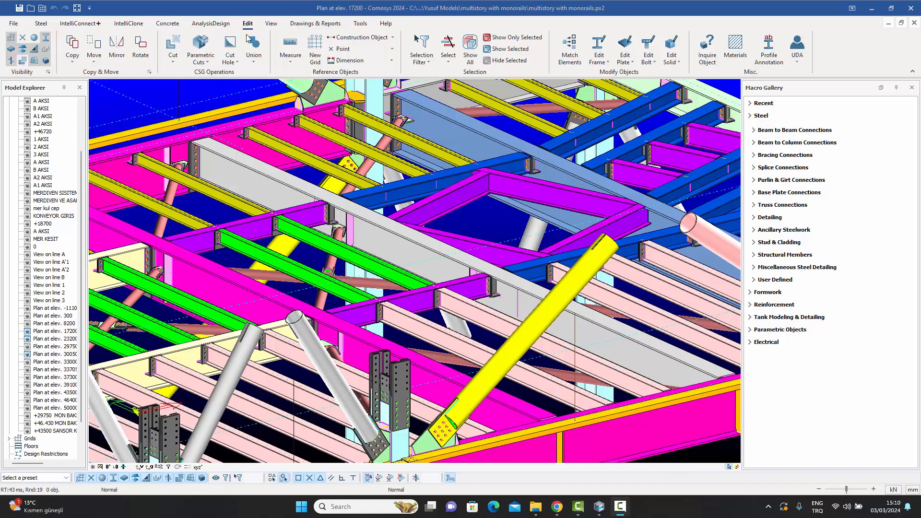
Open the user defined attribute definitions and check the types available for a new attribute.
click(796, 48)
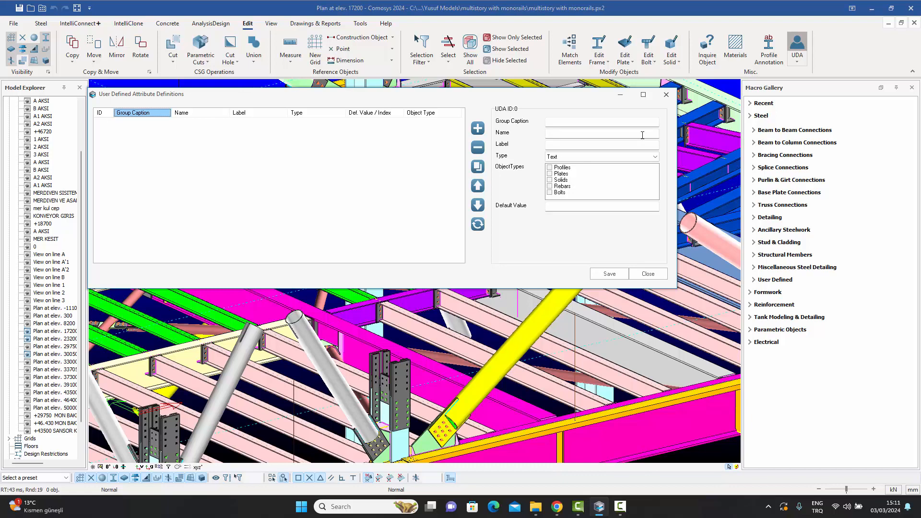
click(655, 157)
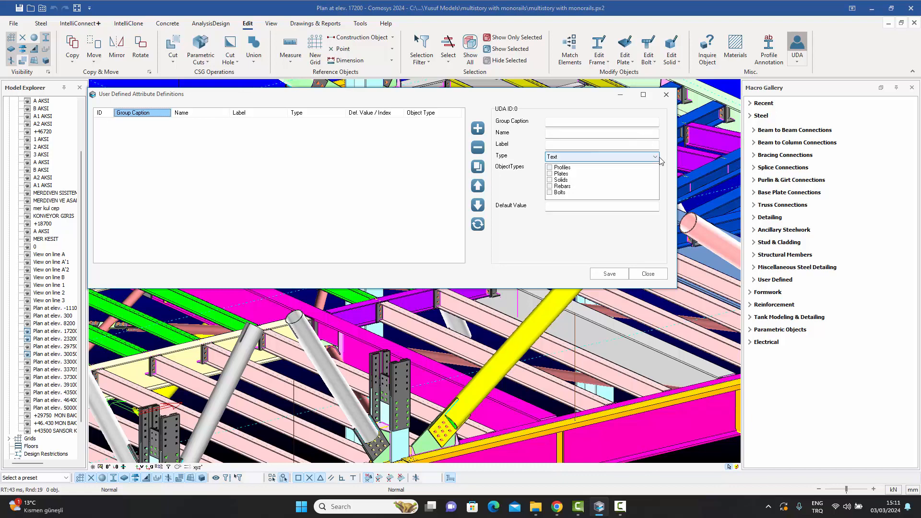
click(657, 163)
click(655, 157)
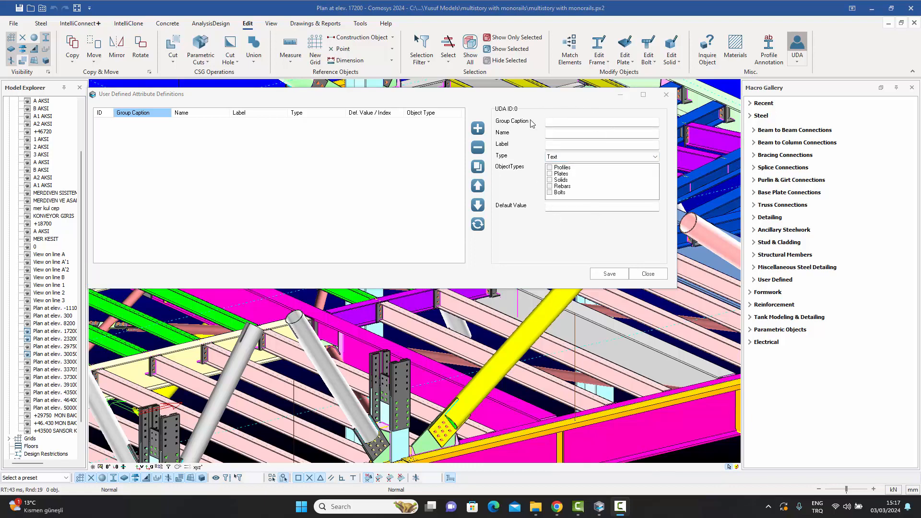
Set the new user defined attribute's group caption to Finish.
click(562, 121)
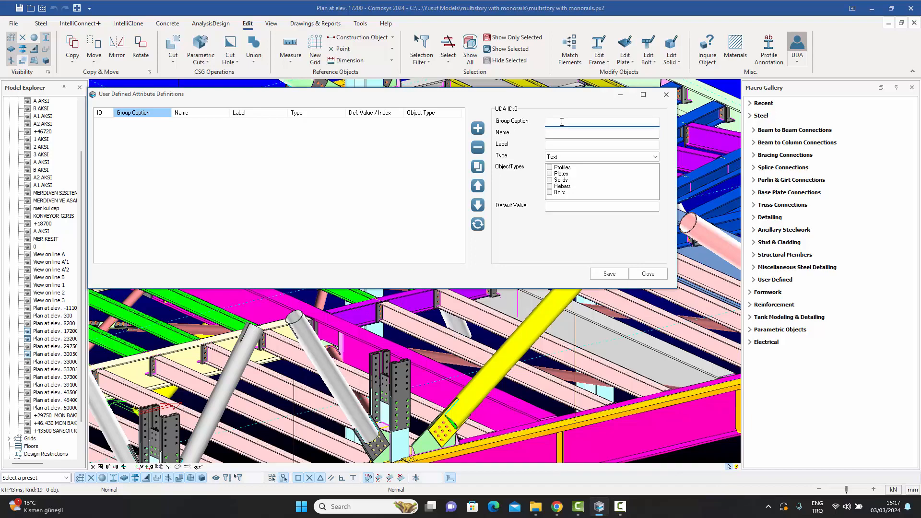
text(F)
key(BackSpace)
text(Finish)
click(556, 134)
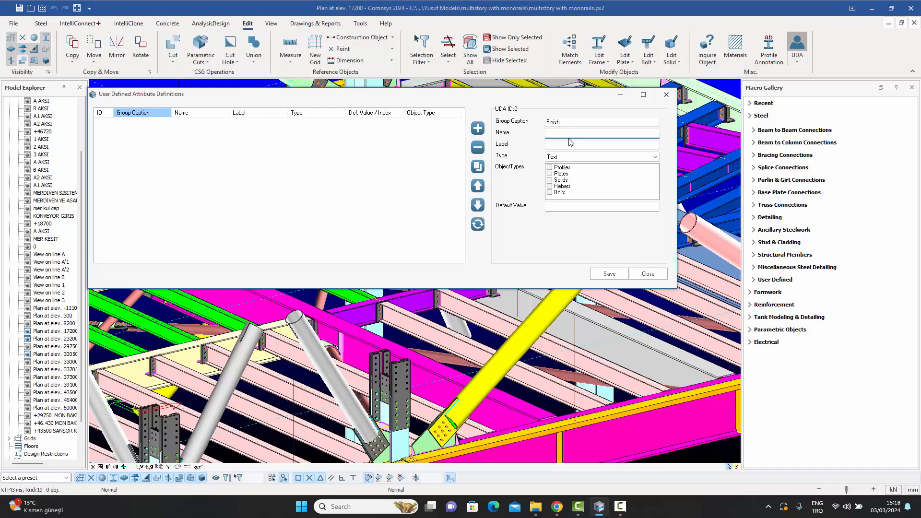
Set both the name and the label of the new attribute to Surface Finish.
text(Surface Finish)
click(570, 146)
text(Su)
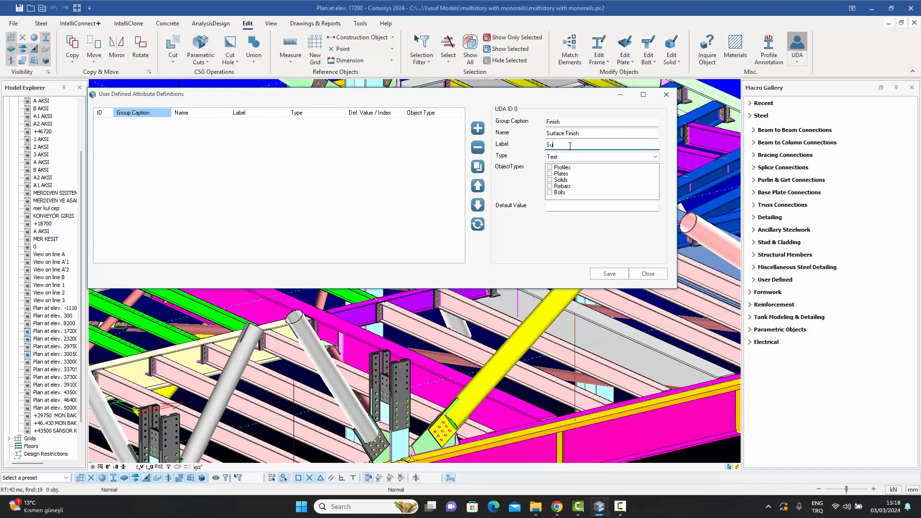
text(rface Finish)
Set the attribute's type to Text List and apply it to Profiles and Plates.
click(582, 155)
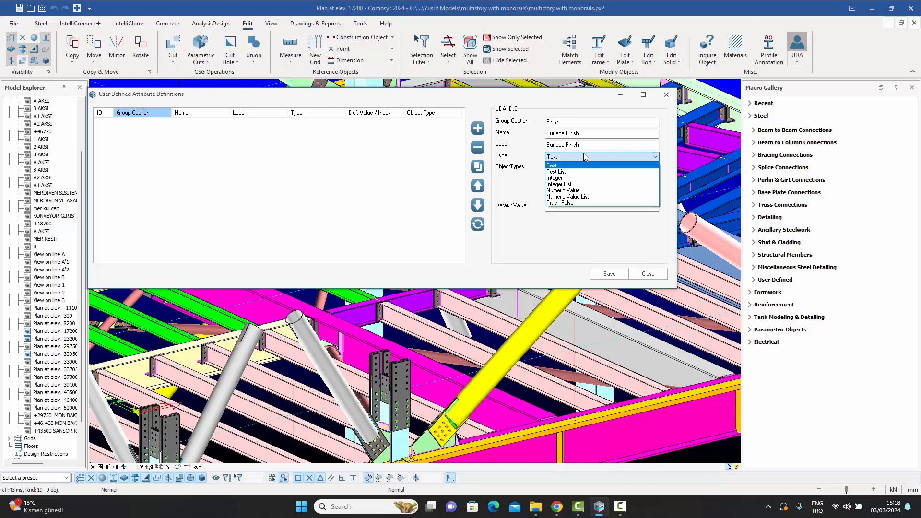
click(569, 175)
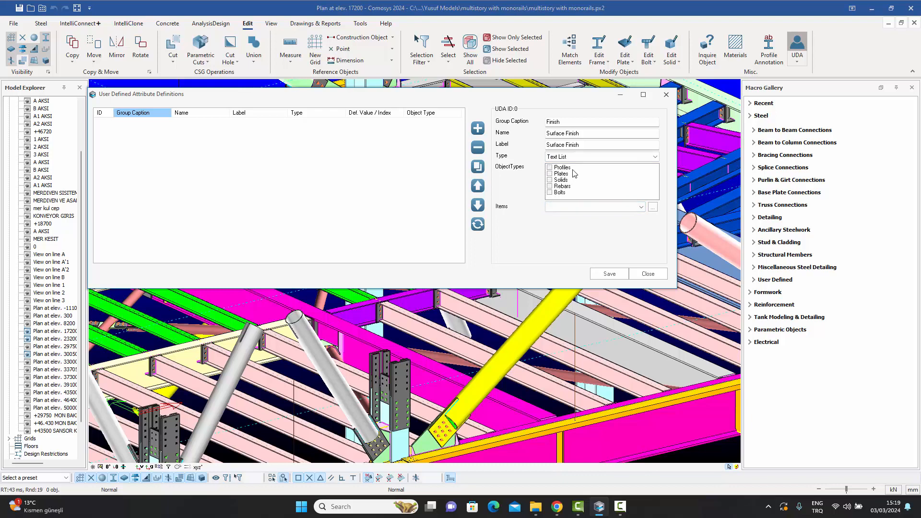
click(550, 167)
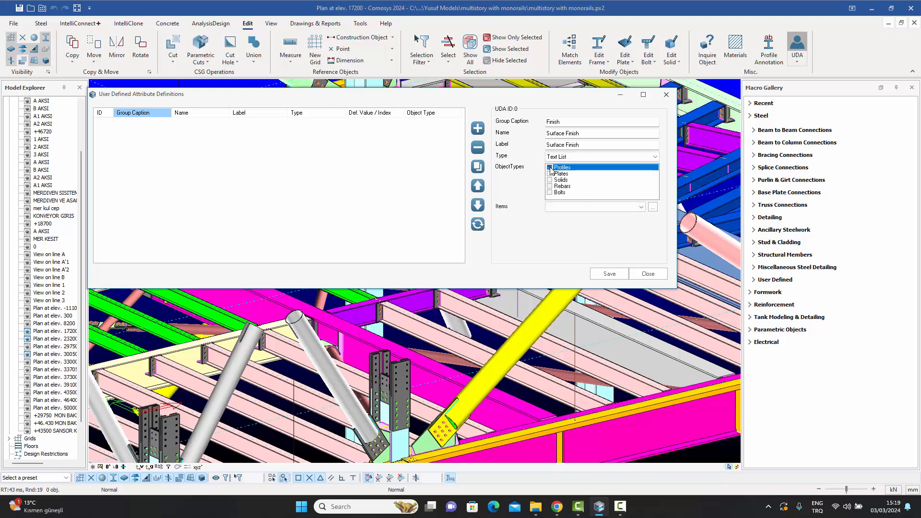
click(550, 173)
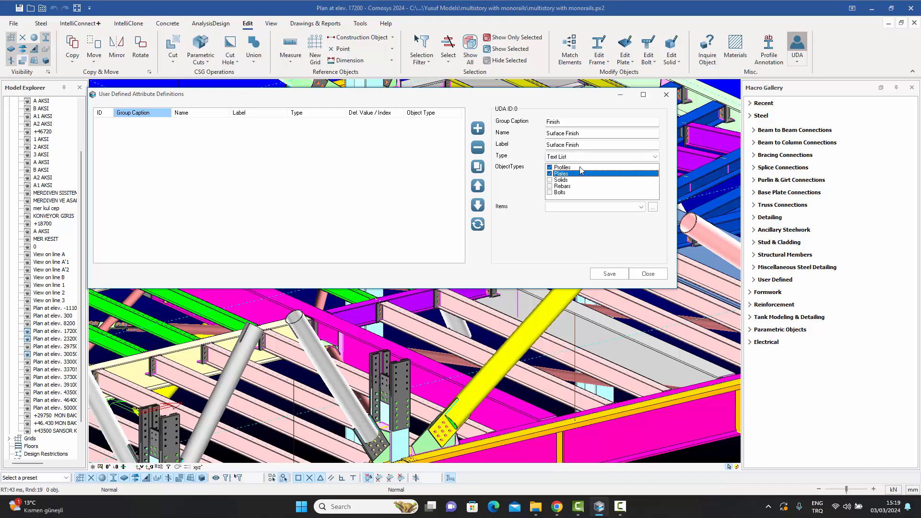
Enter Normal Paint and Fire Resistant Paint as the items of the Surface Finish text list.
click(654, 209)
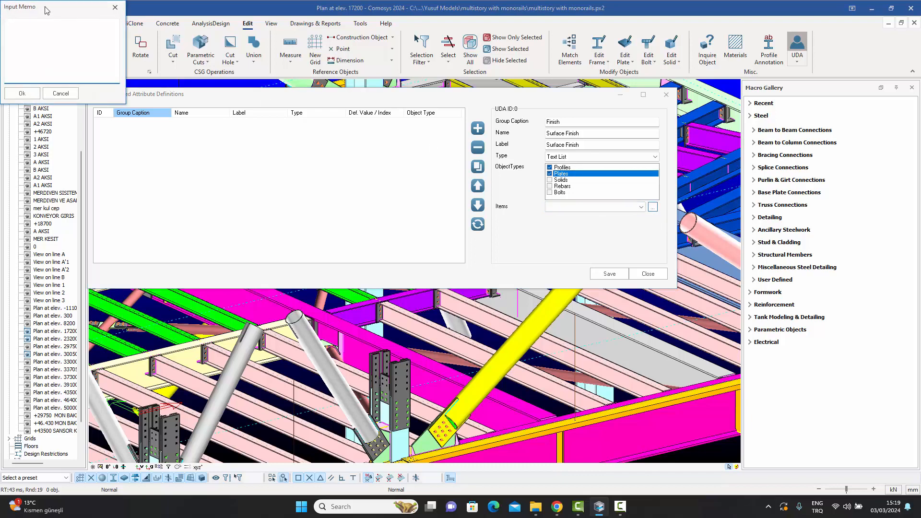
drag(46, 10, 294, 159)
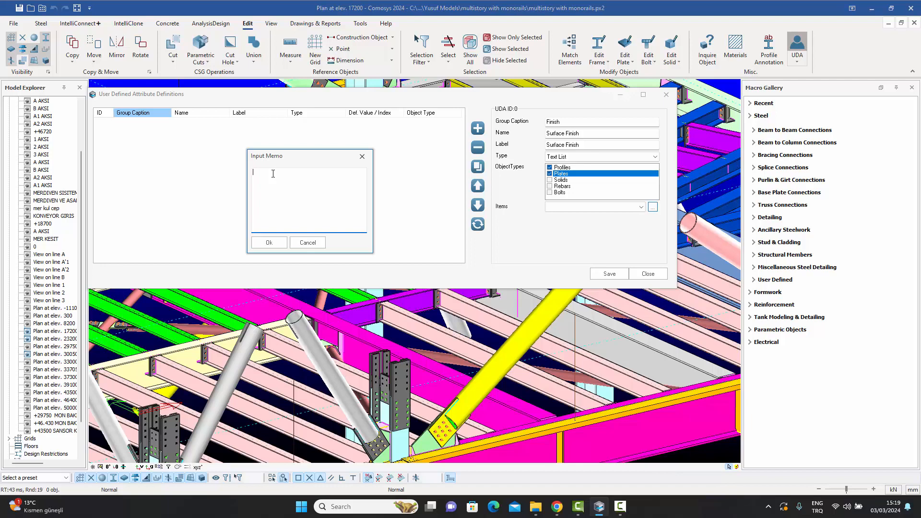
text(Norma)
text(l Fa)
text(int)
key(Return)
text(Fire Resist)
click(270, 243)
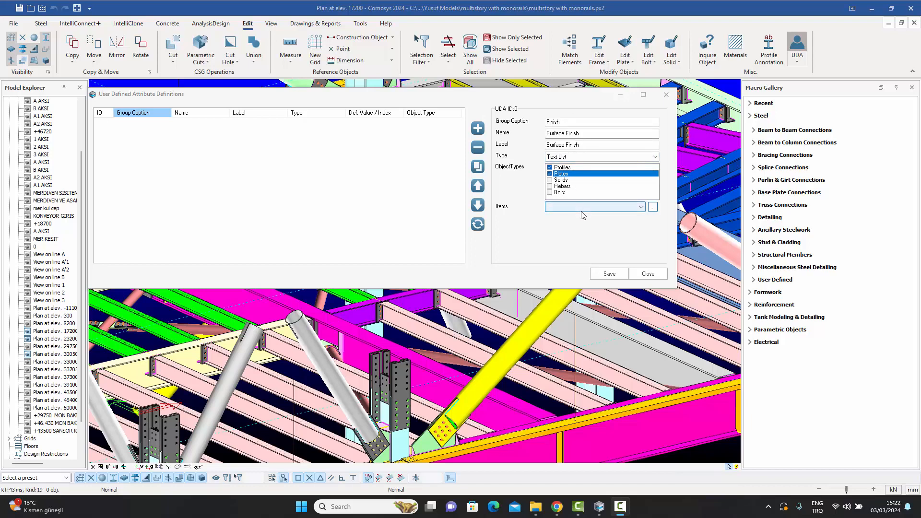
Add the Surface Finish attribute to the definitions list, save the definitions and close them.
click(478, 128)
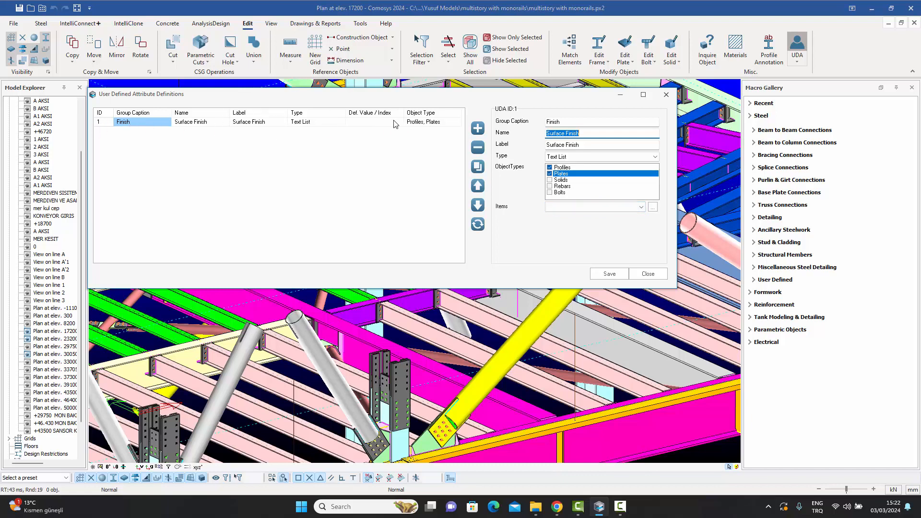
click(610, 277)
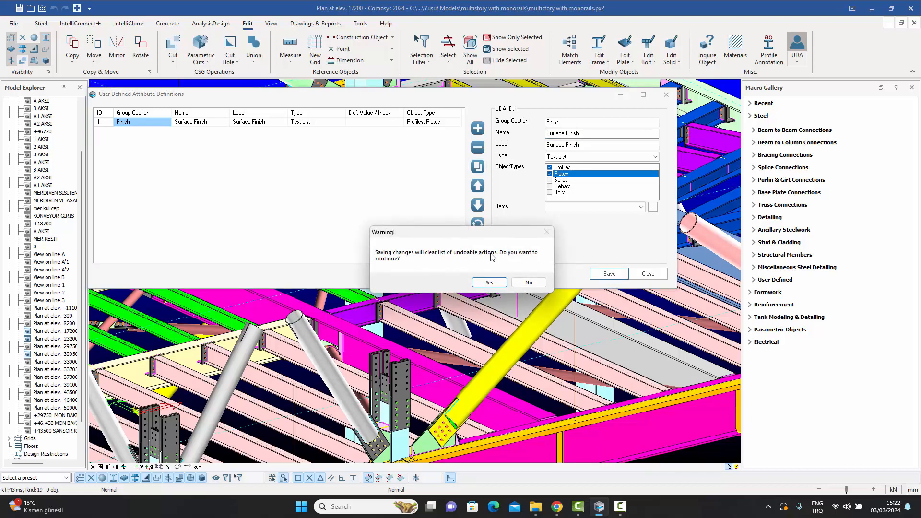
click(487, 285)
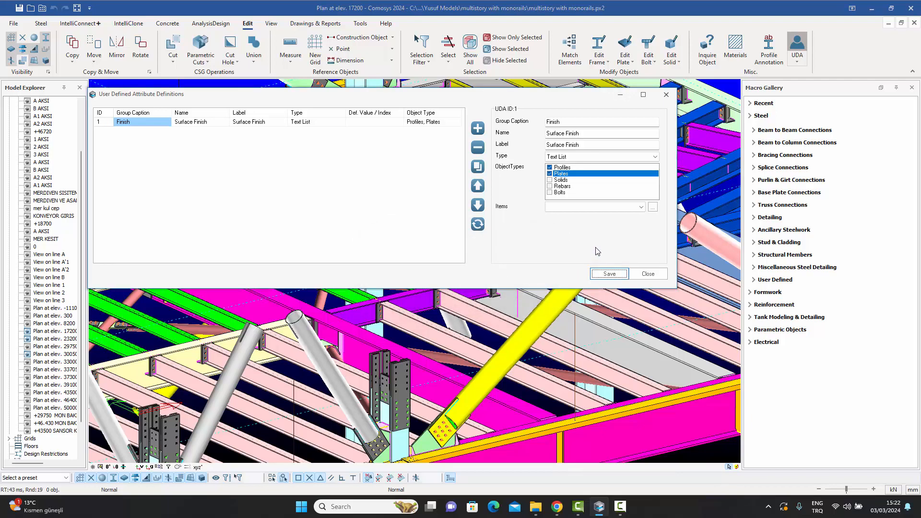
click(648, 274)
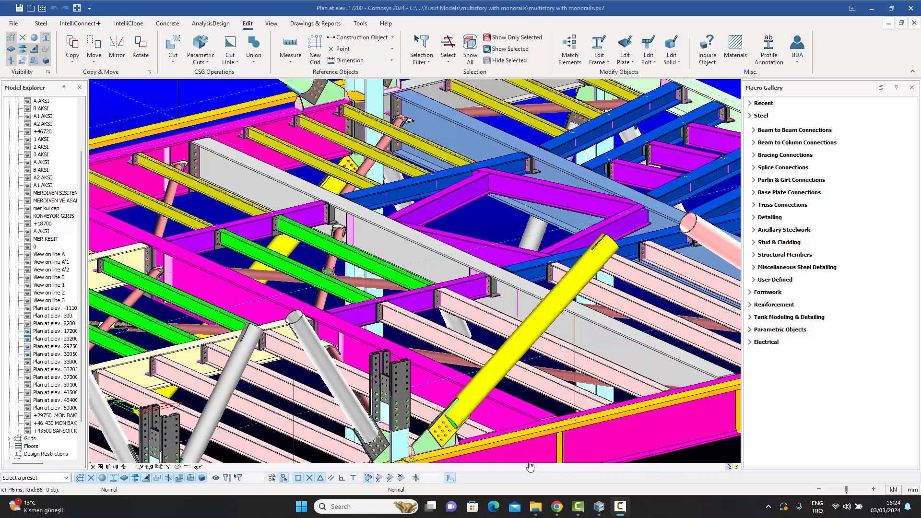
Set the Surface Finish of the rear purple beam in the diamond-shaped opening frame to Fire Resistant Paint.
double_click(559, 201)
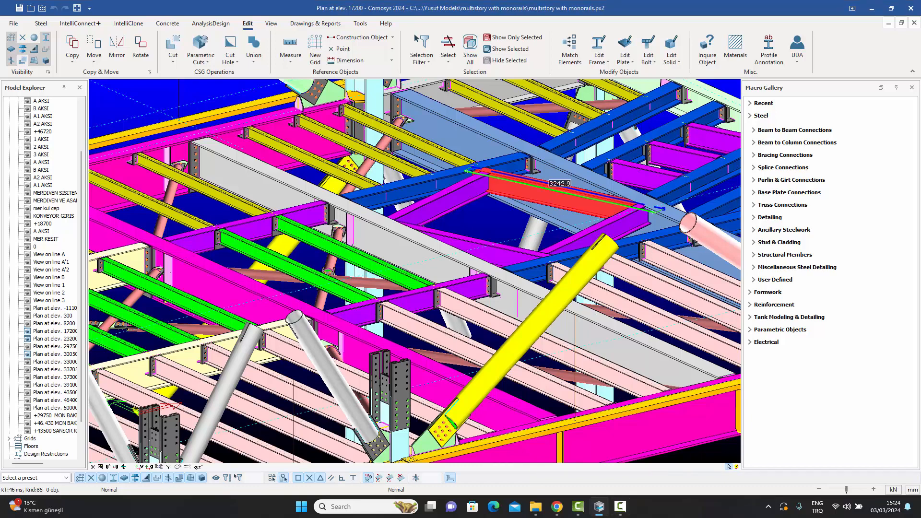
drag(464, 106, 316, 93)
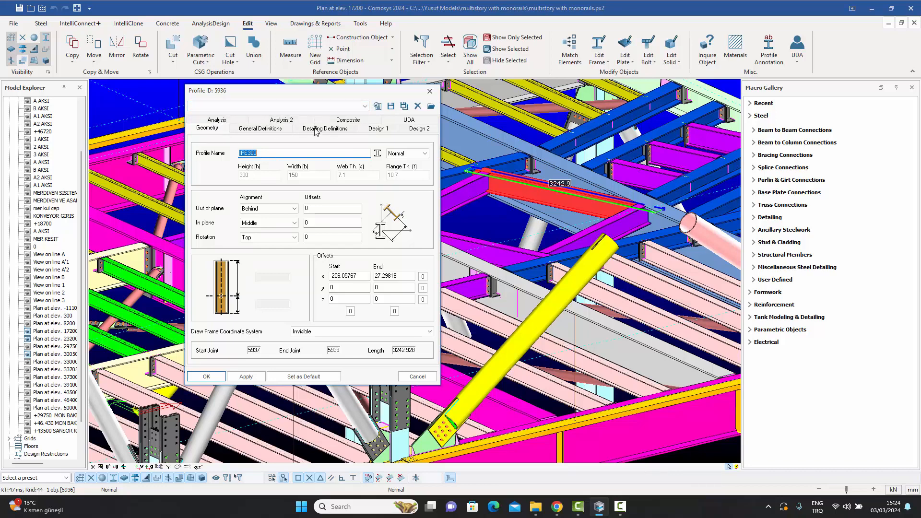
click(408, 120)
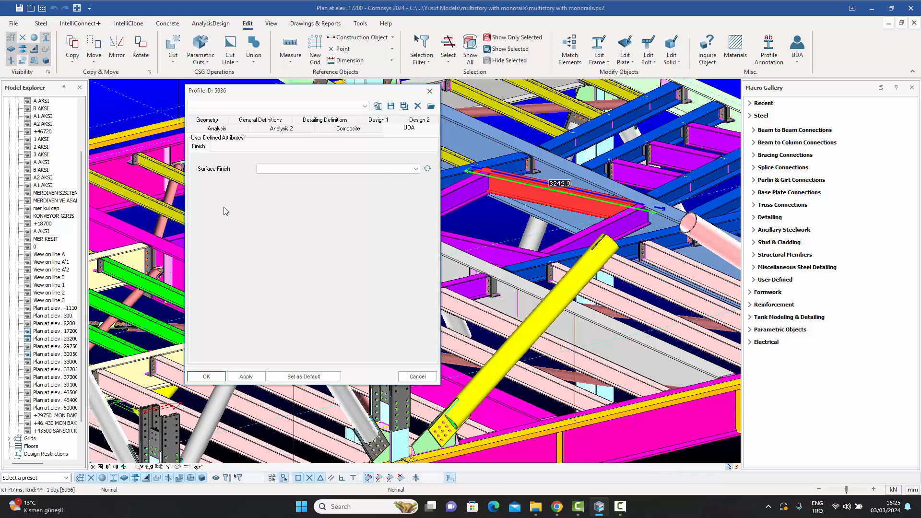
click(294, 169)
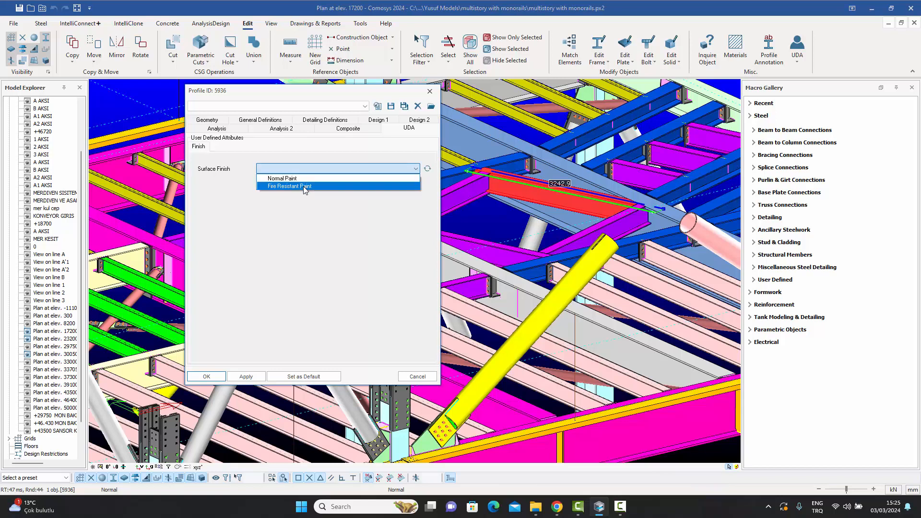
click(303, 187)
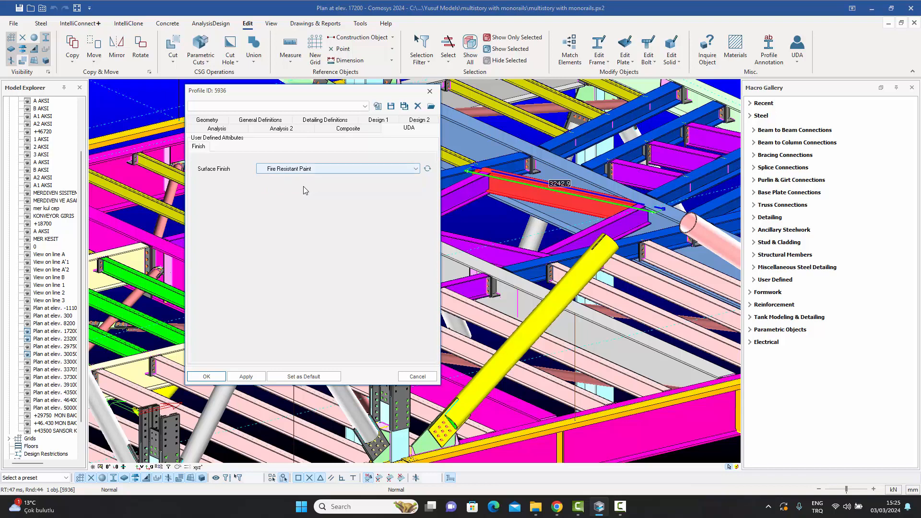
click(205, 377)
click(159, 100)
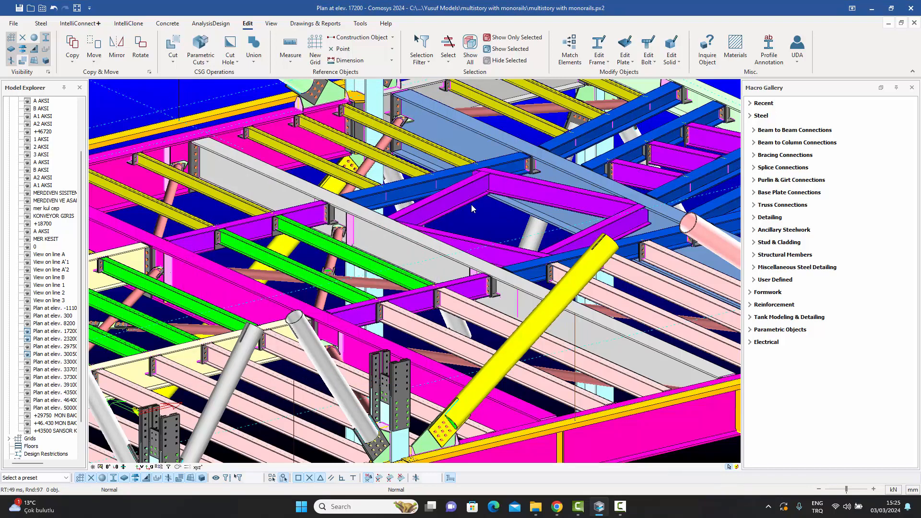
Set the Surface Finish of the other three purple beams around the diamond-shaped opening to Fire Resistant Paint together.
click(459, 204)
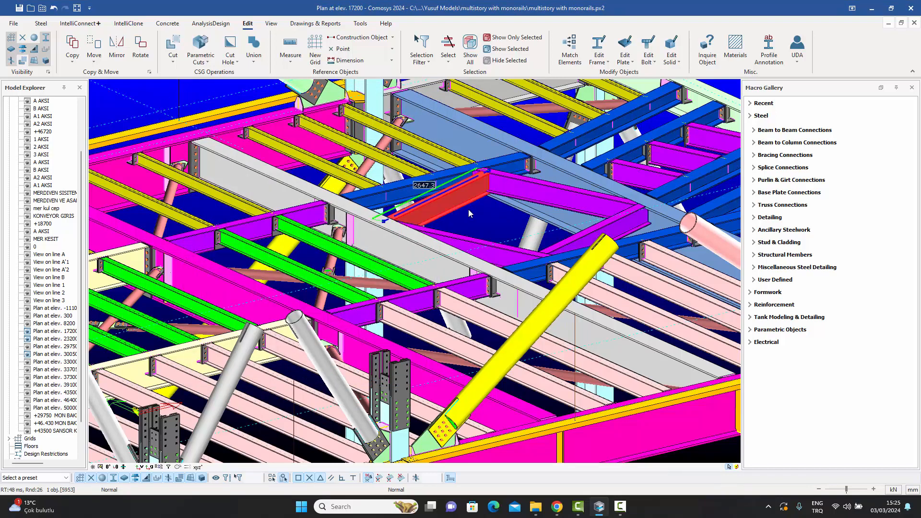
ctrl+click(466, 239)
ctrl+click(624, 226)
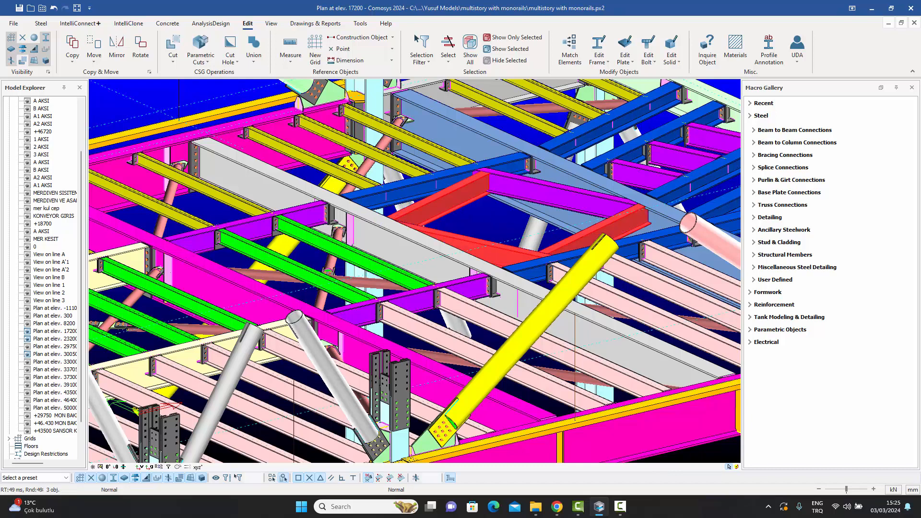
double_click(624, 223)
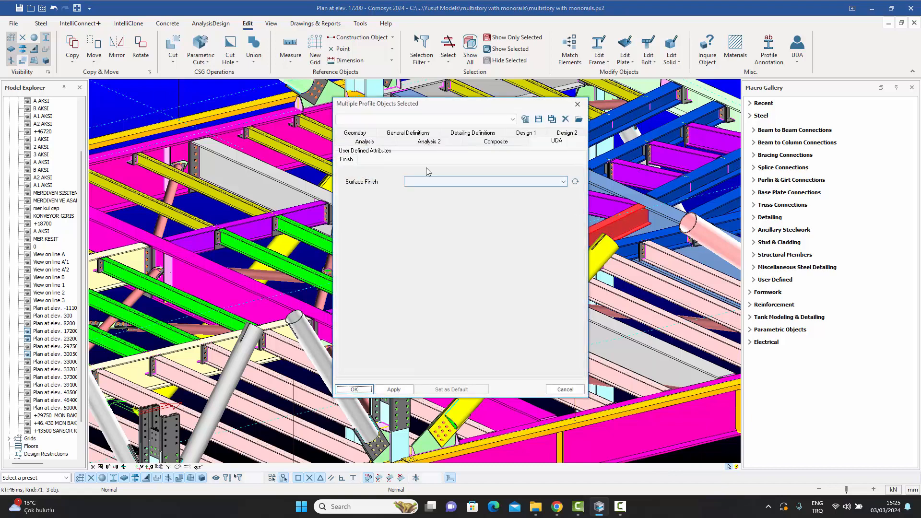
click(434, 184)
click(433, 197)
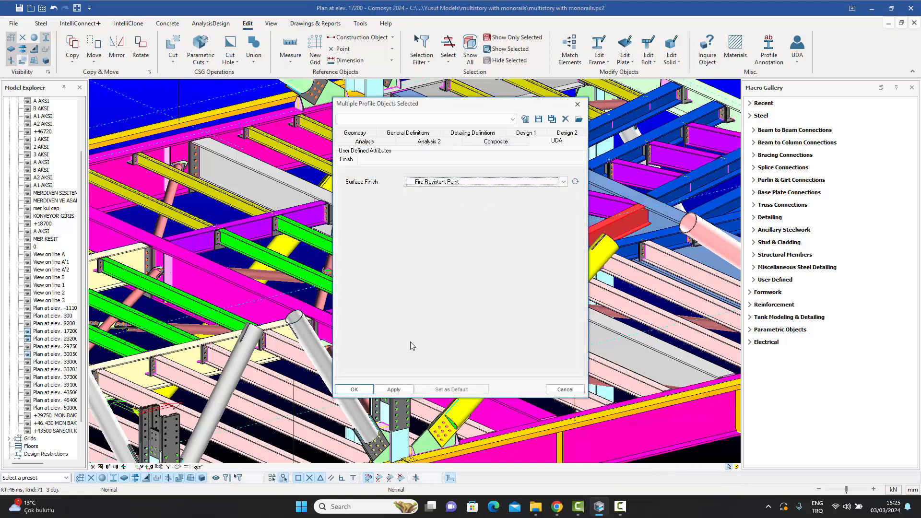
click(363, 391)
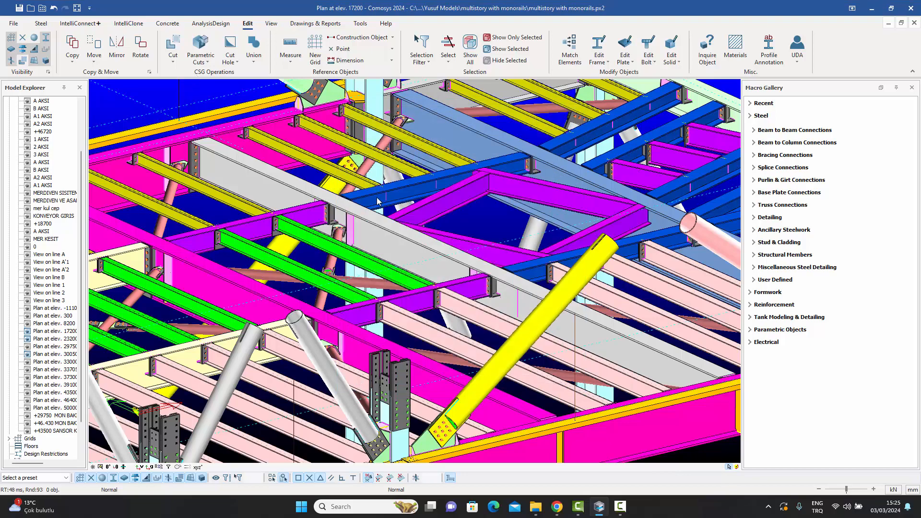
Check the Surface Finish attribute of a secondary floor beam and of a purple beam in the opening frame.
scroll(378, 204, down, 3)
scroll(376, 220, up, 2)
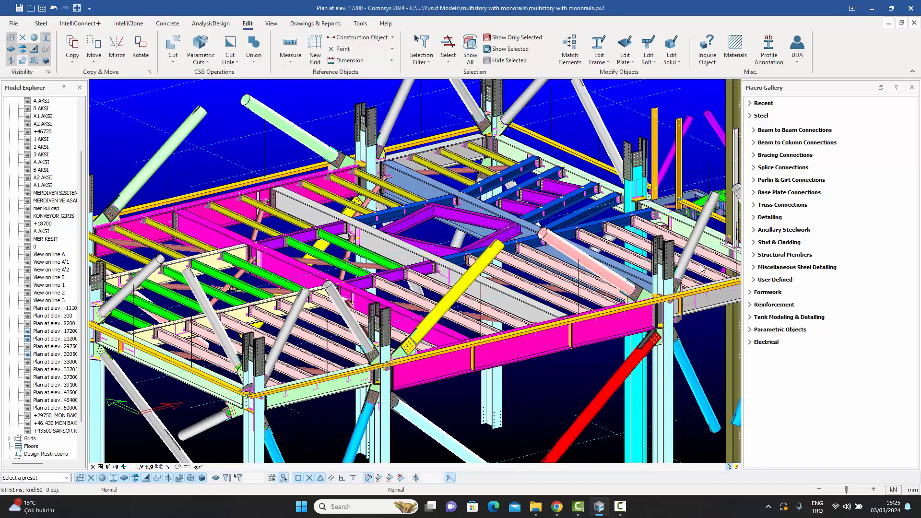
double_click(275, 211)
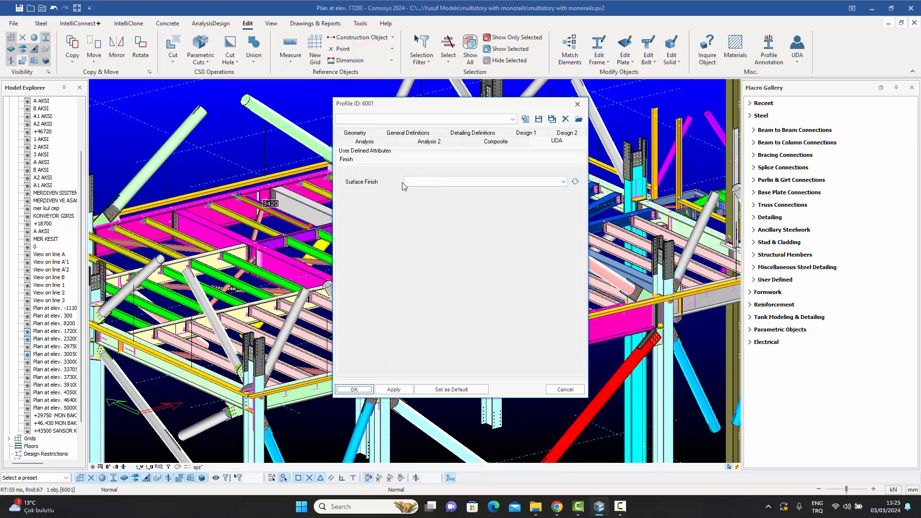
click(578, 104)
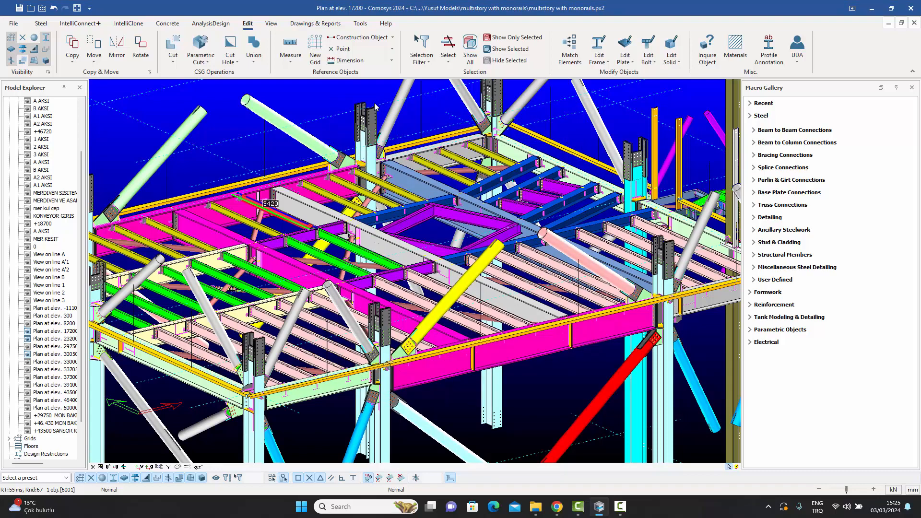
key(Escape)
click(383, 224)
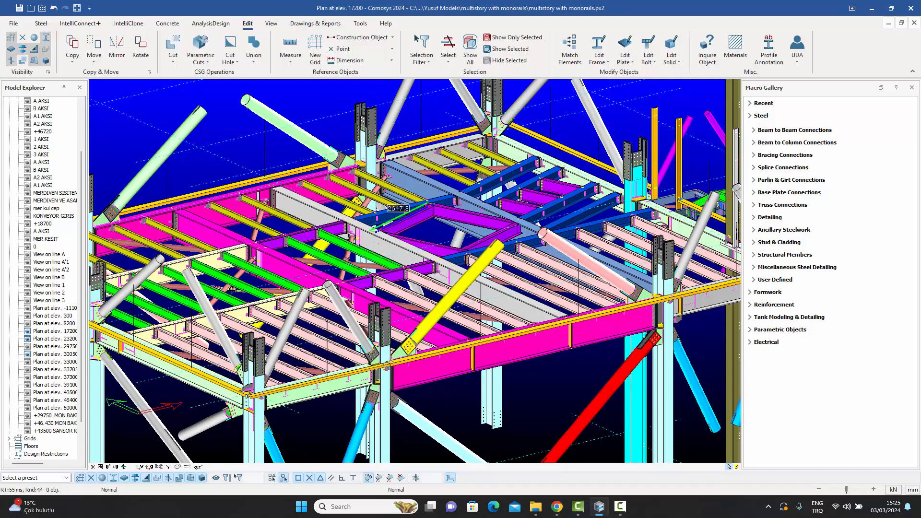
double_click(415, 223)
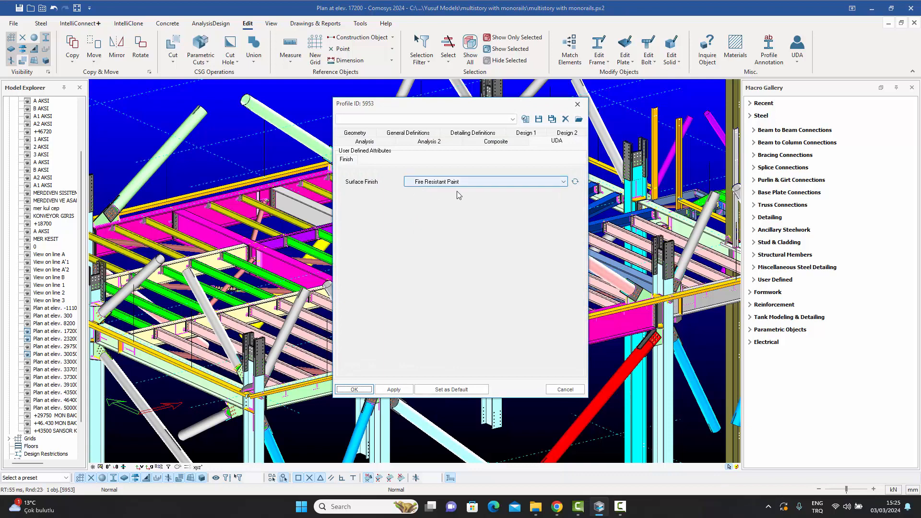
click(577, 104)
click(316, 94)
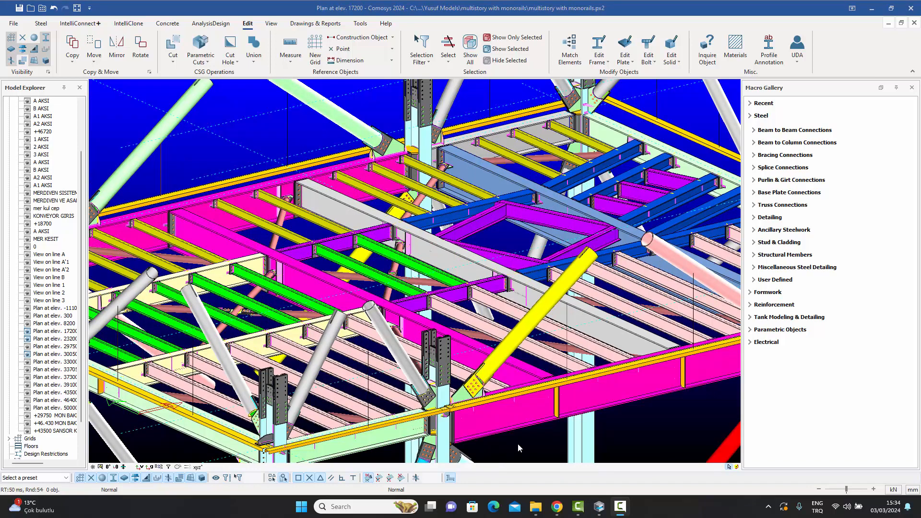
Review the Erection Contractor and Finish attribute groups in the purple opening beam's user defined attributes.
click(797, 48)
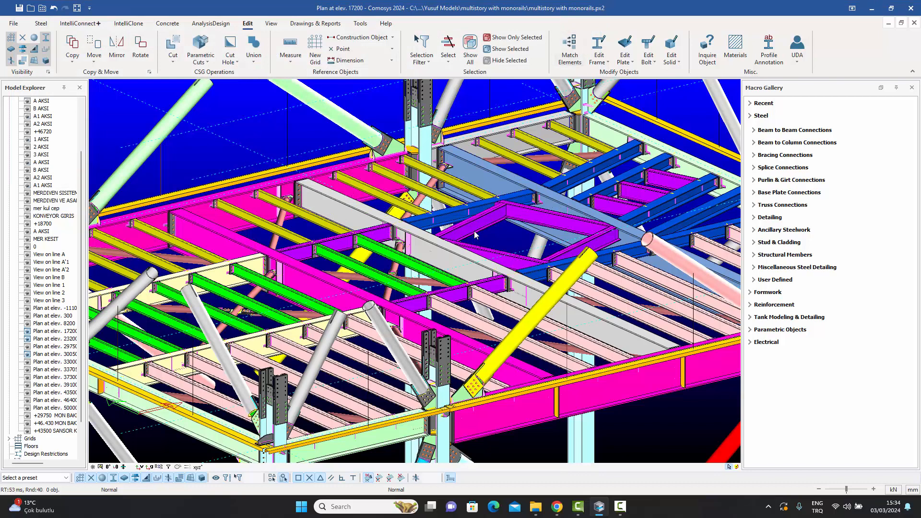
double_click(434, 232)
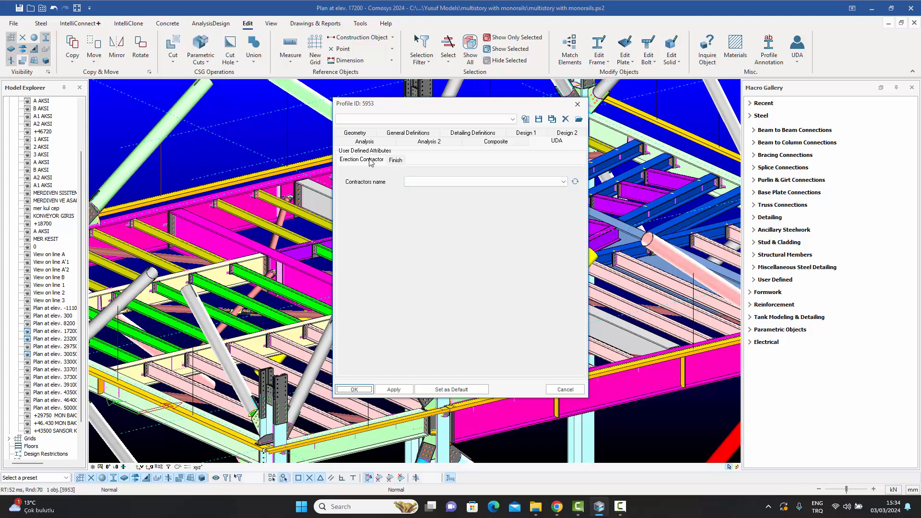
click(398, 161)
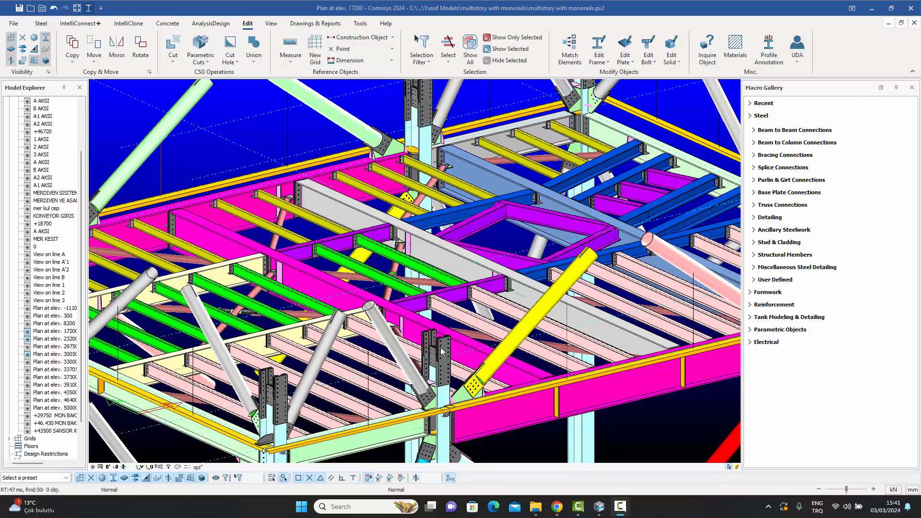
Add a UDA criterion to the plan view's filter: group Finish, Surface Finish = Fire Resistant Paint.
double_click(271, 136)
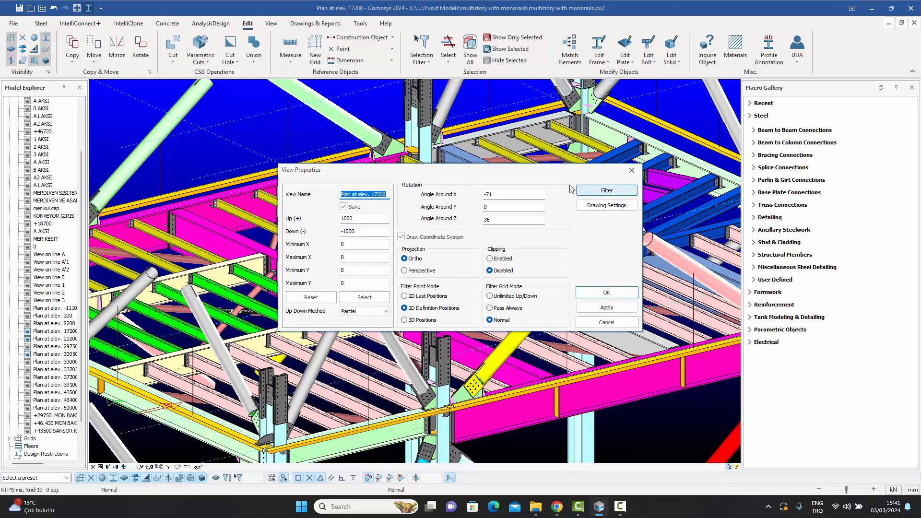
click(606, 192)
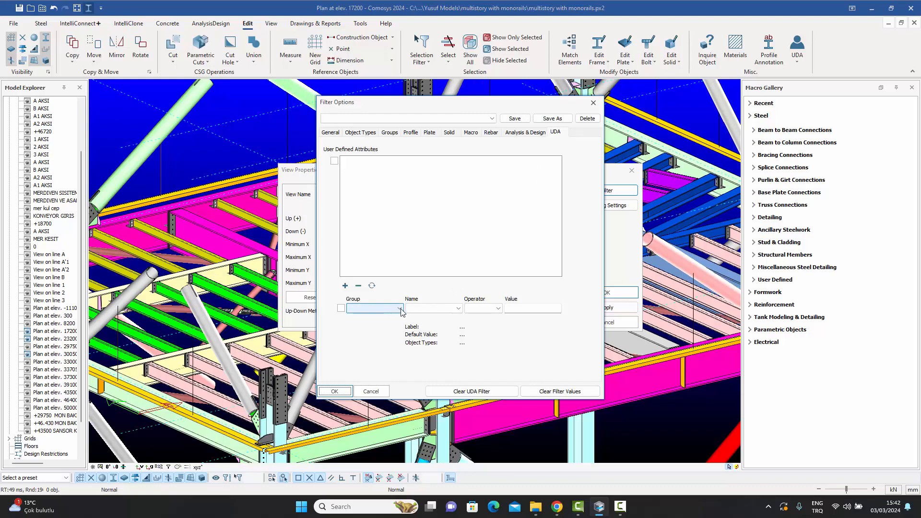
click(400, 309)
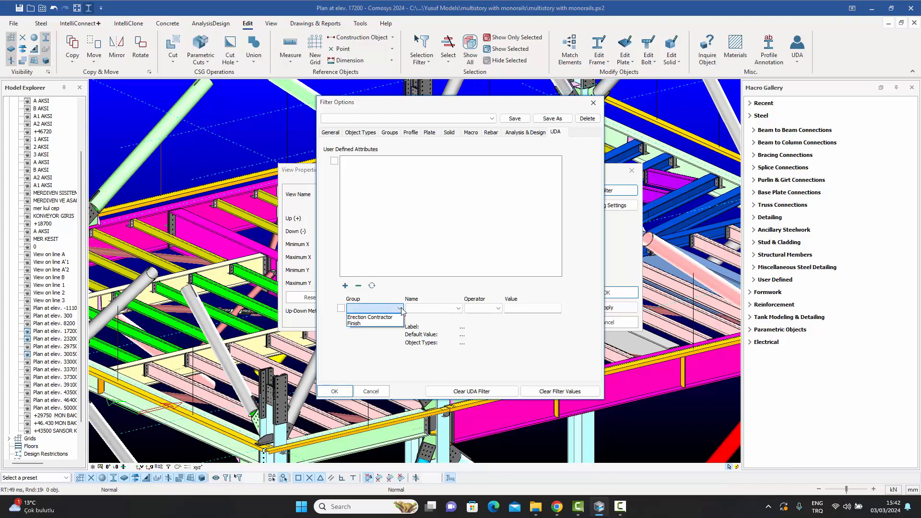
click(361, 325)
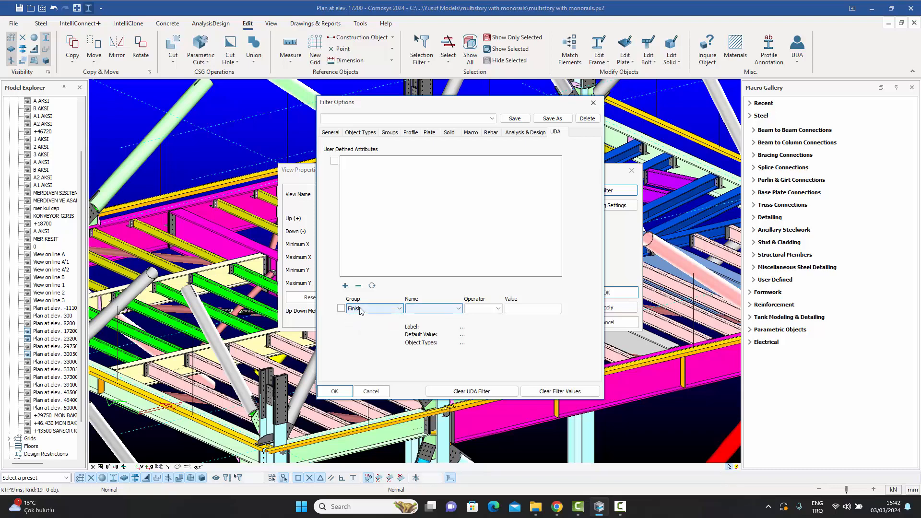
click(441, 310)
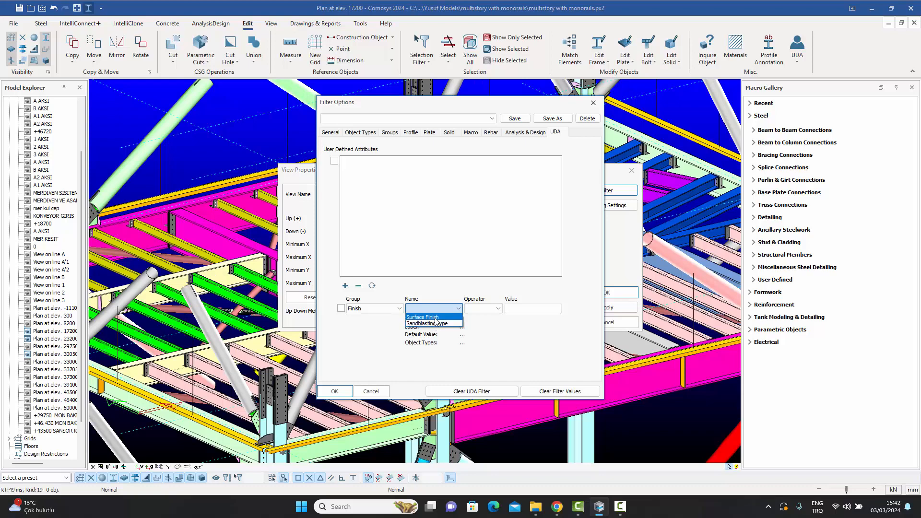
click(434, 318)
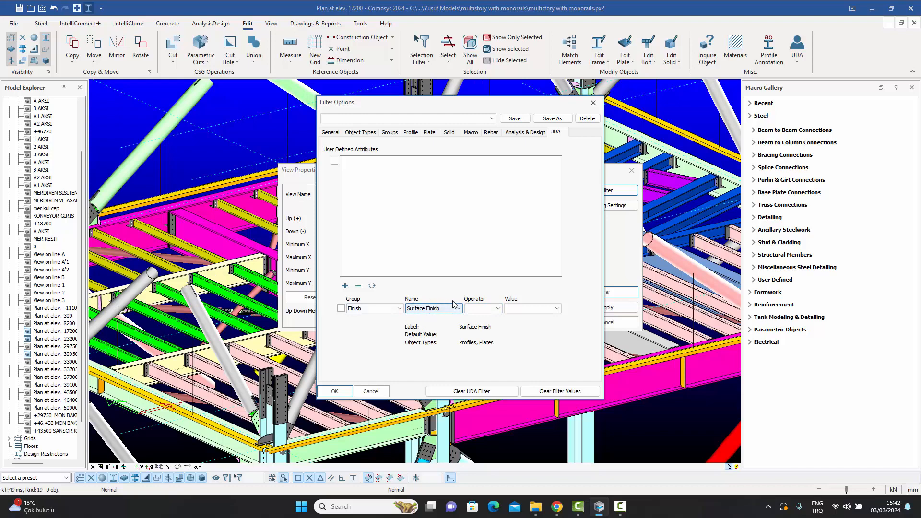
click(499, 310)
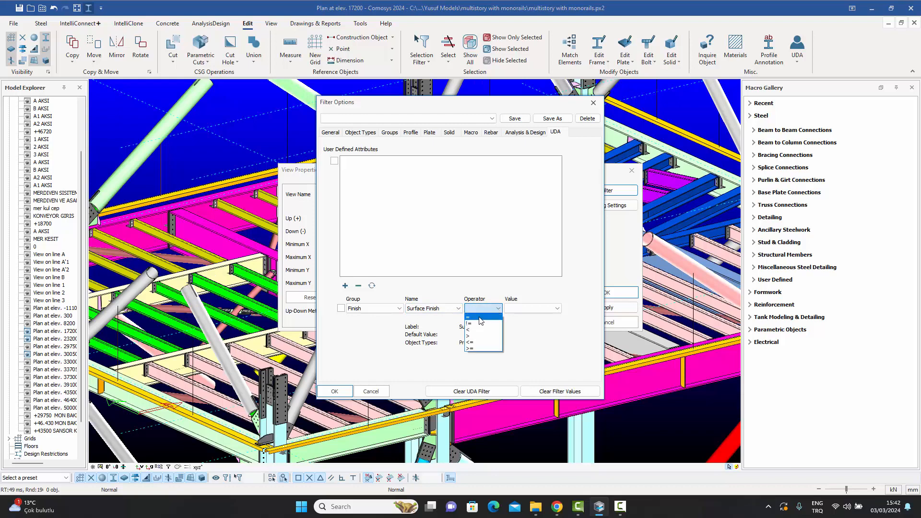
click(479, 317)
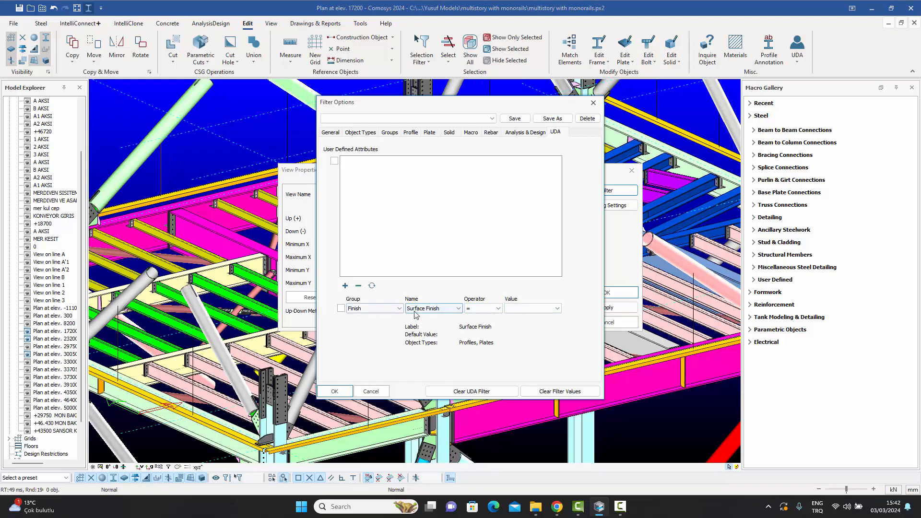
click(534, 309)
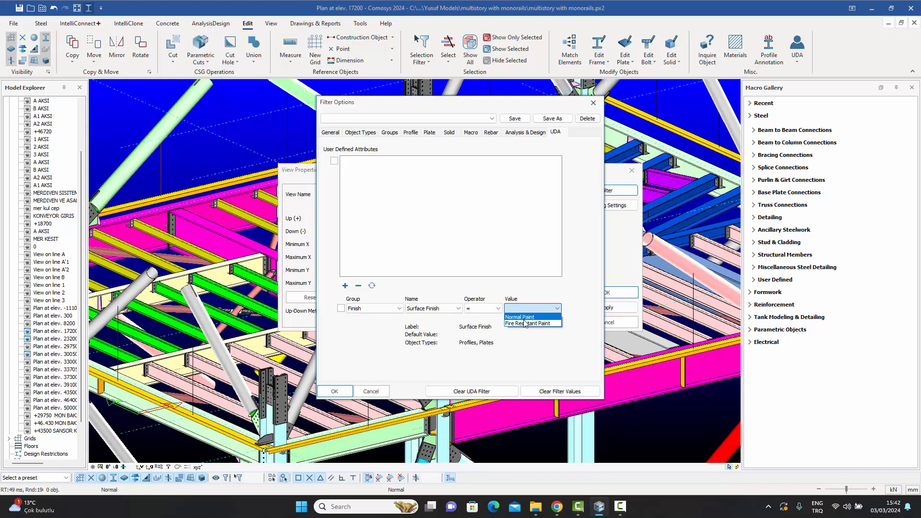
click(523, 324)
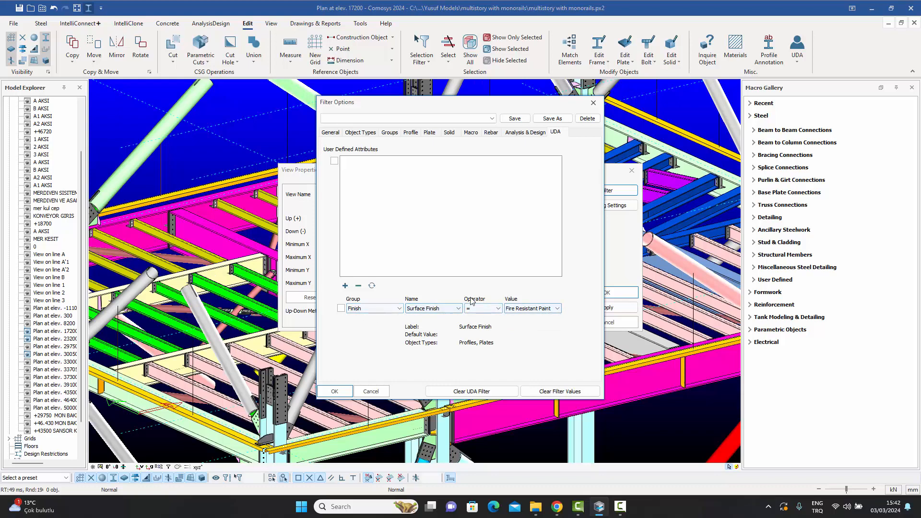
click(346, 285)
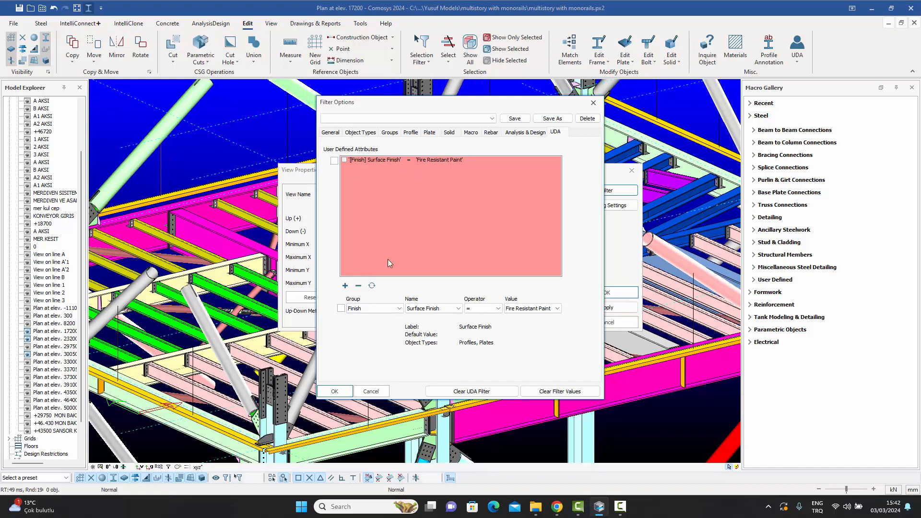
Add a second UDA filter criterion: group Erection Contractor, Contractors name = Steel Smart.
click(380, 311)
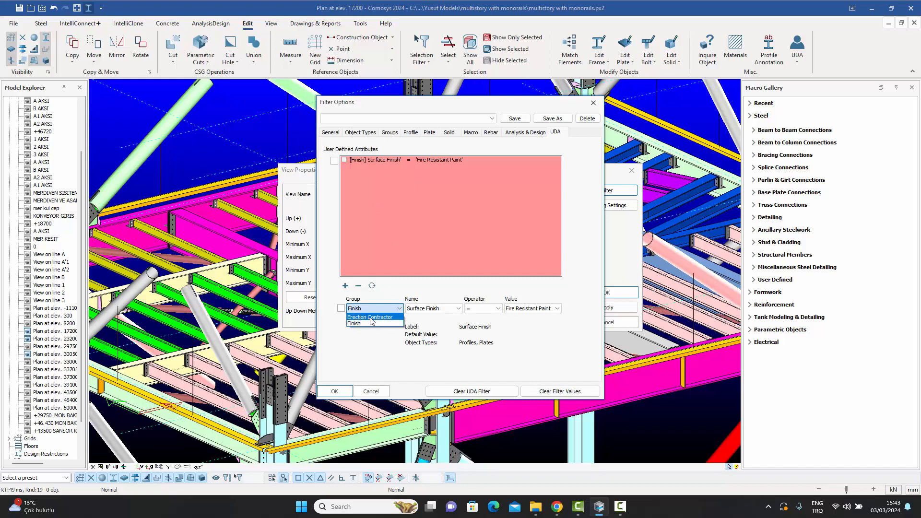
click(373, 319)
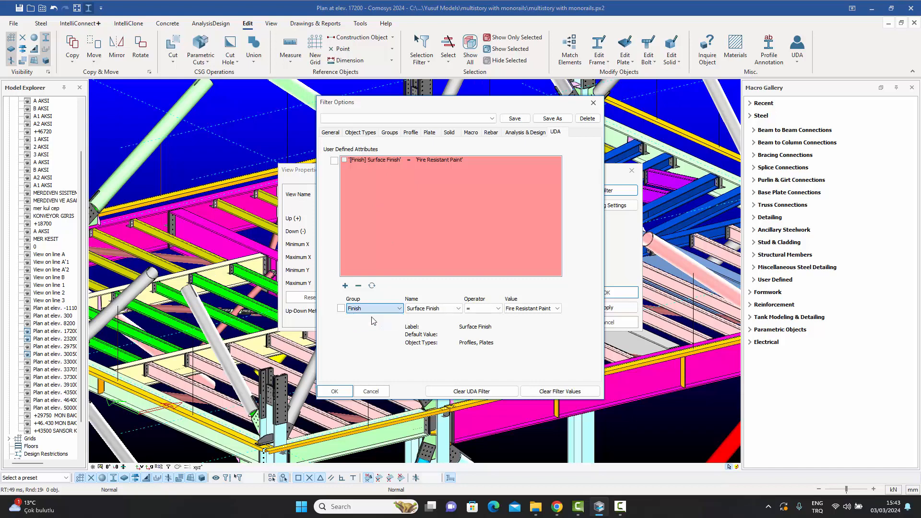
click(436, 311)
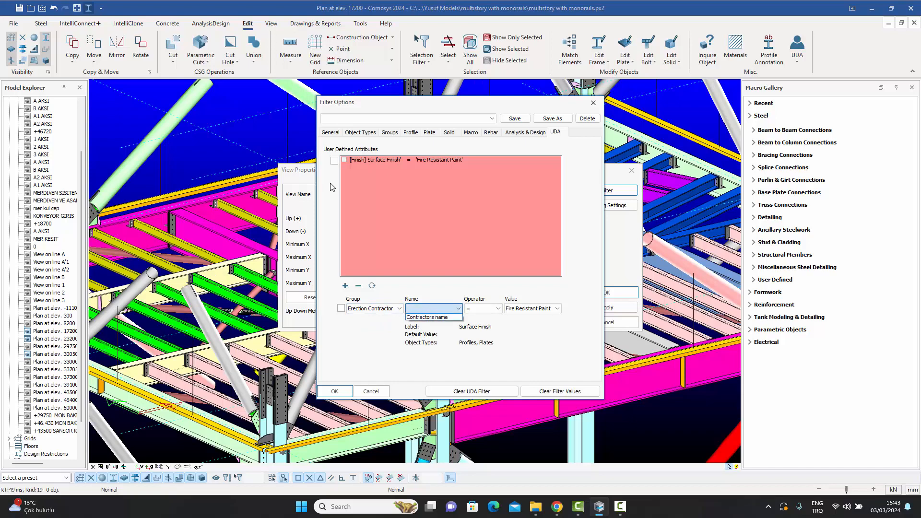
click(443, 318)
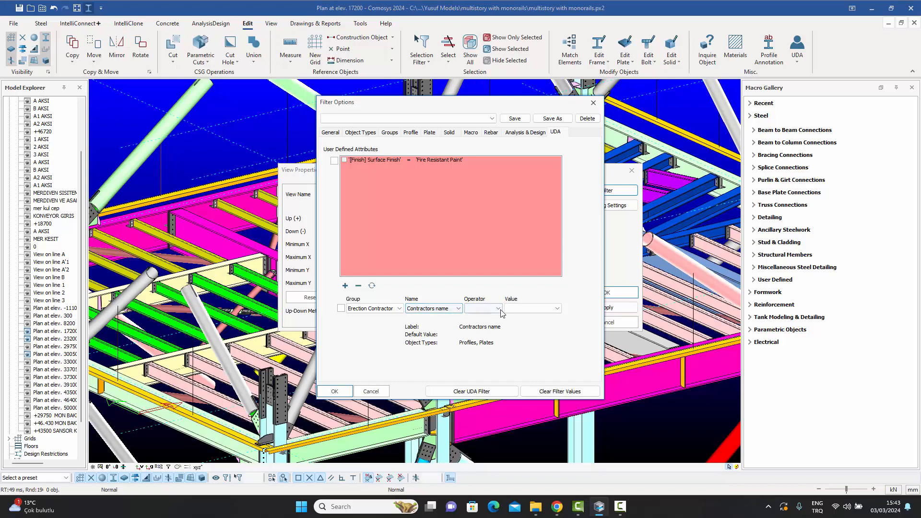
click(485, 309)
click(485, 317)
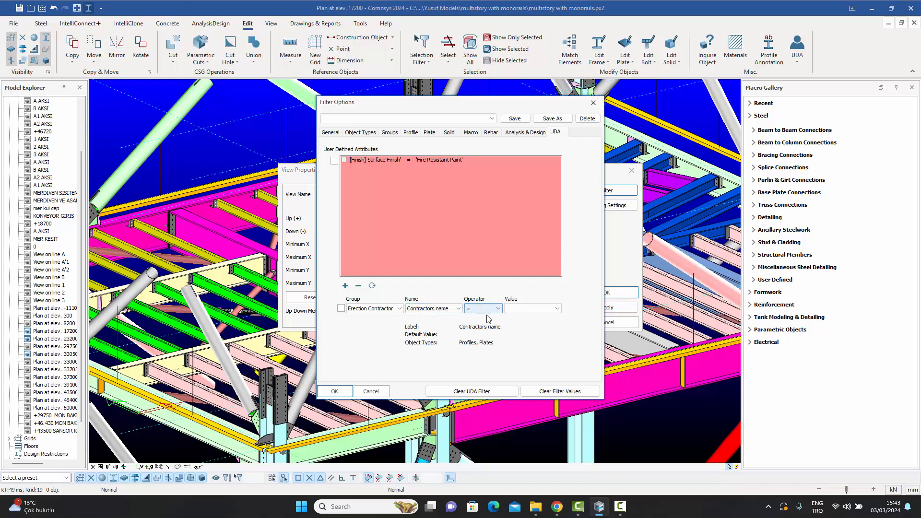
click(537, 309)
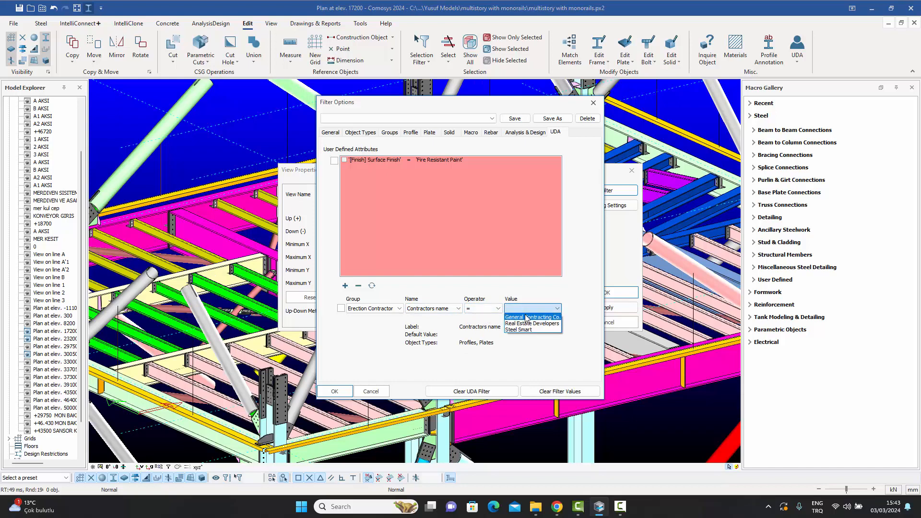
click(524, 329)
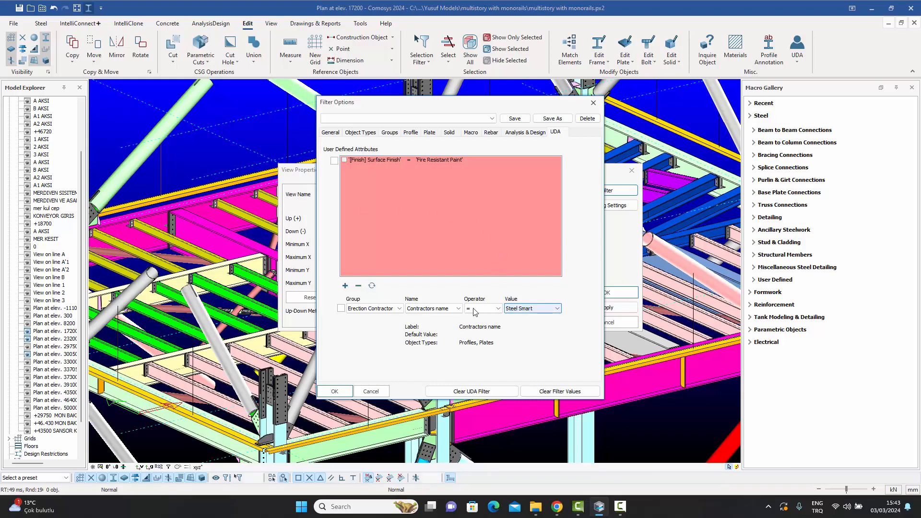
click(345, 285)
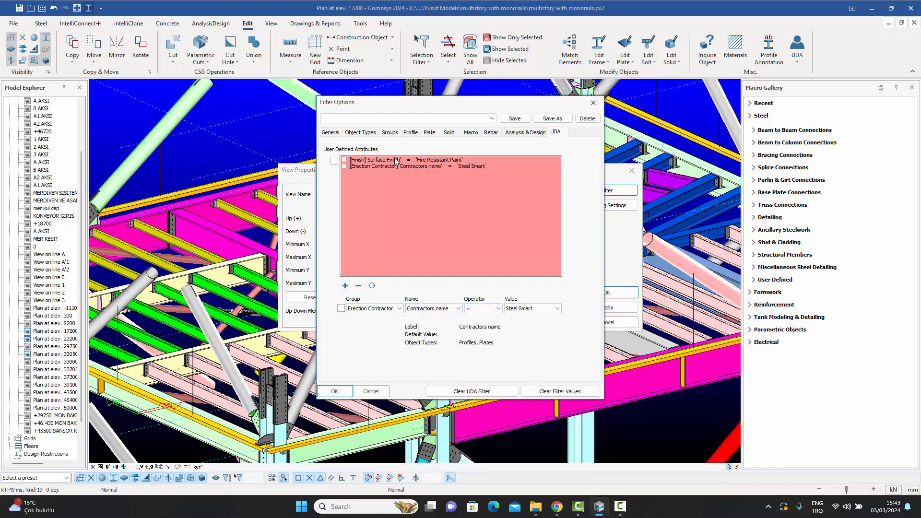
Enable only the Surface Finish = Fire Resistant Paint criterion and apply the filter to the plan view.
click(344, 161)
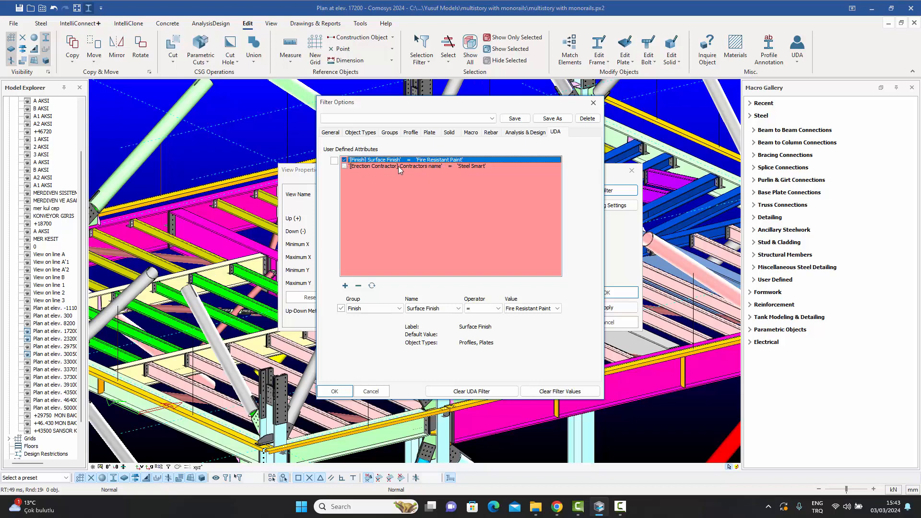
click(530, 392)
click(334, 391)
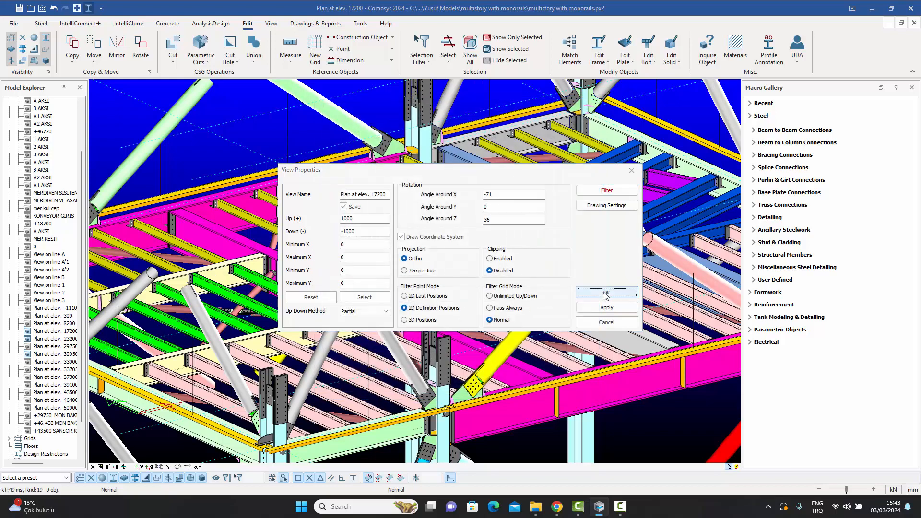
click(606, 293)
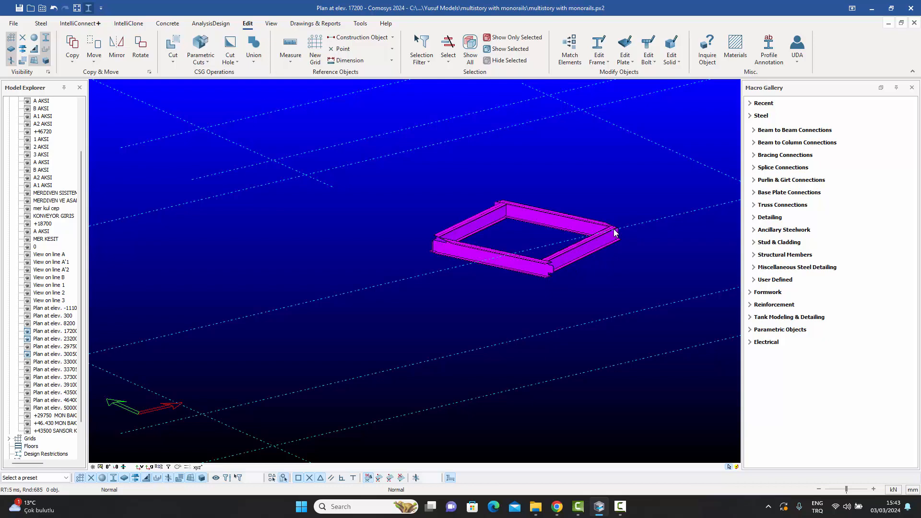
Switch the view's UDA filter from the Surface Finish criterion to Contractors name = Steel Smart and apply it.
double_click(578, 174)
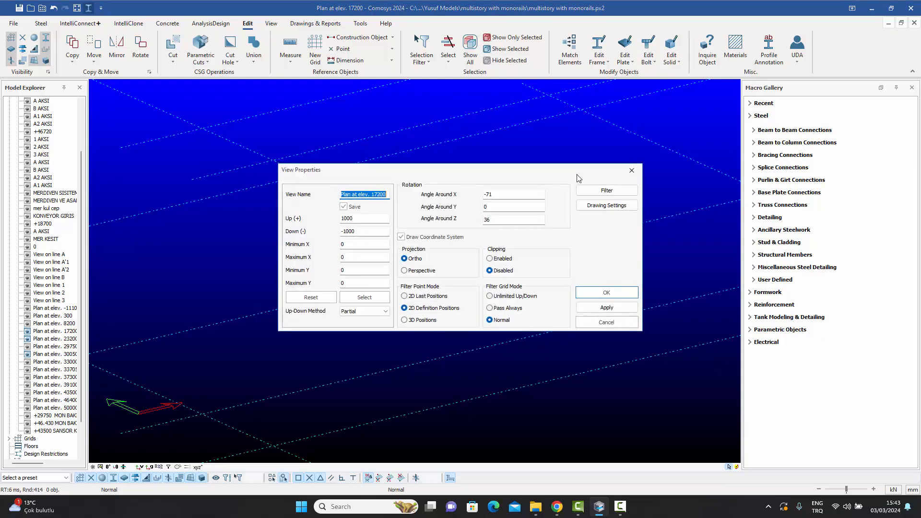
click(607, 191)
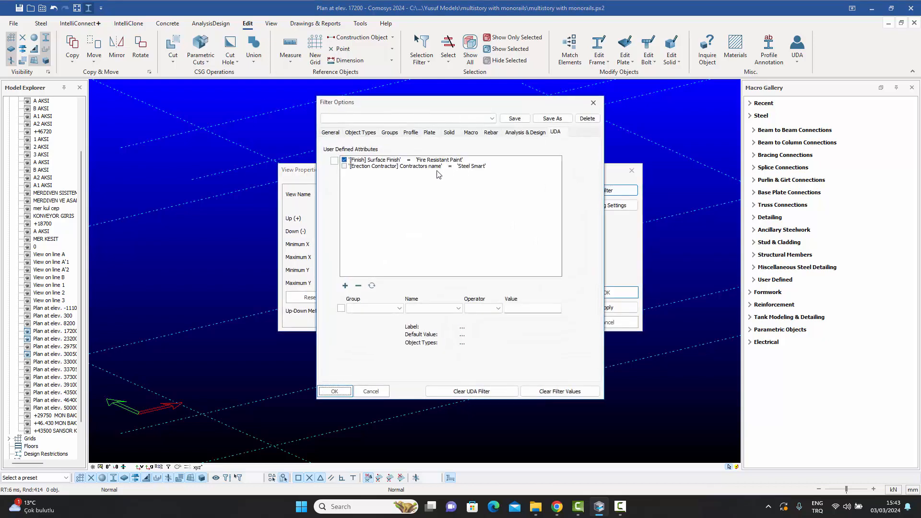
click(344, 161)
click(344, 166)
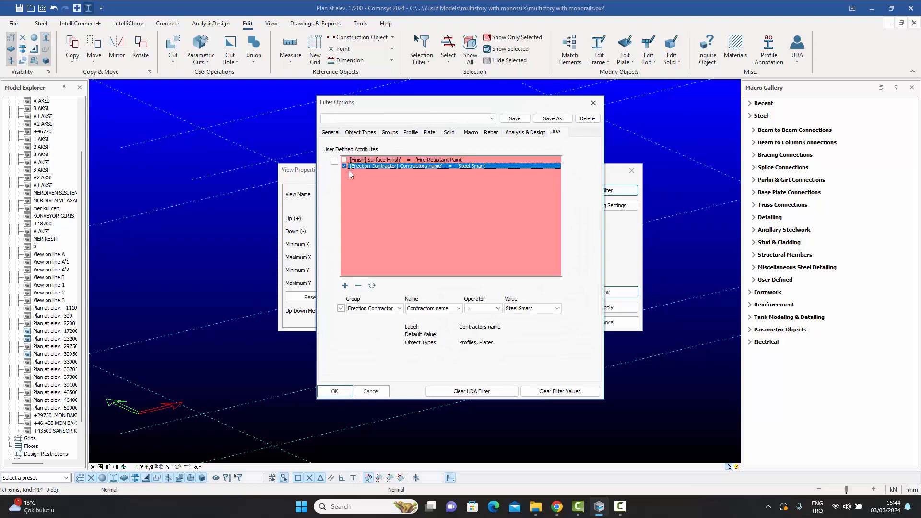
click(335, 391)
click(607, 293)
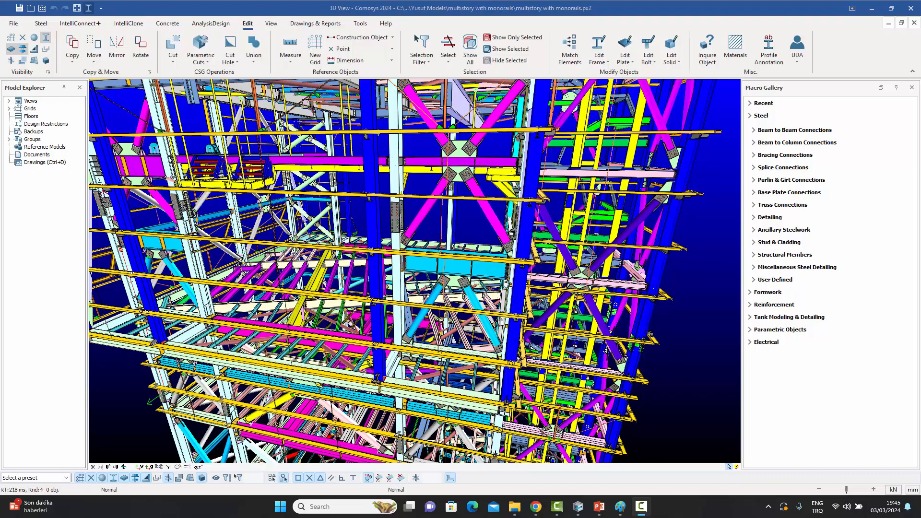
scroll(456, 348, up, 2)
scroll(452, 320, up, 4)
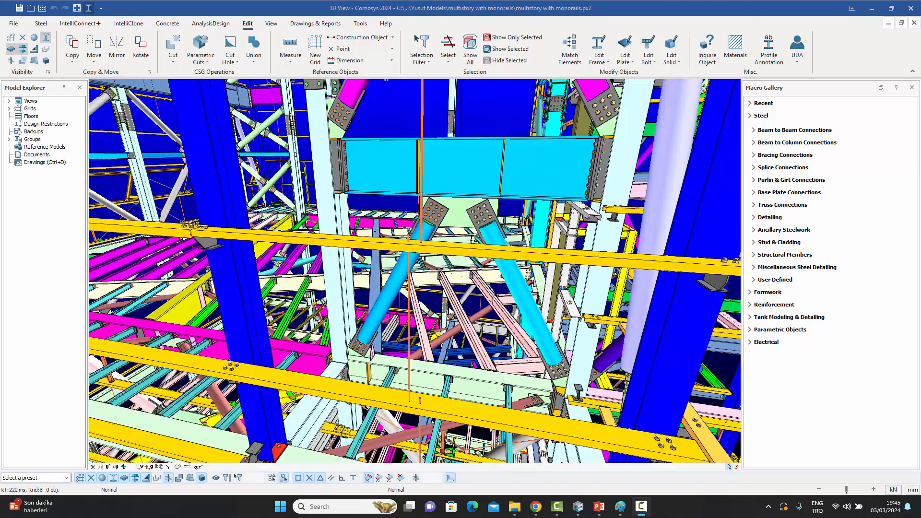
scroll(451, 295, up, 2)
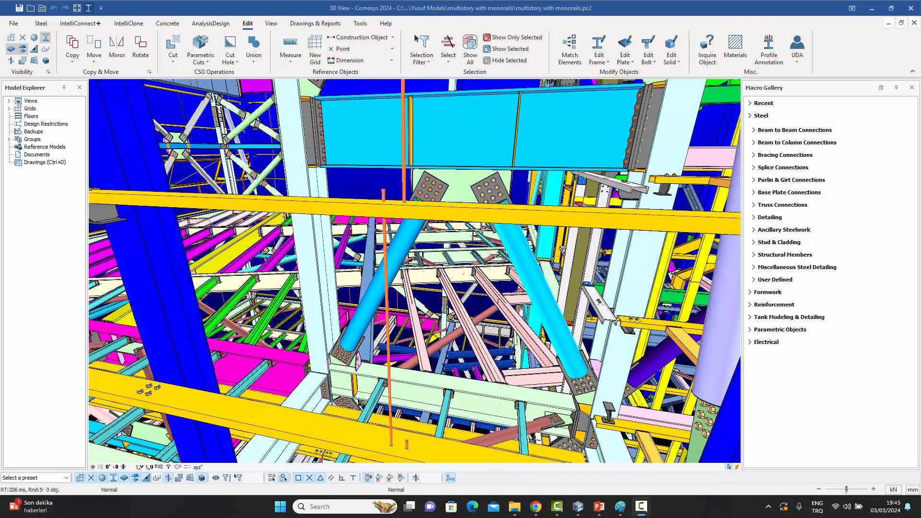
scroll(432, 295, down, 1)
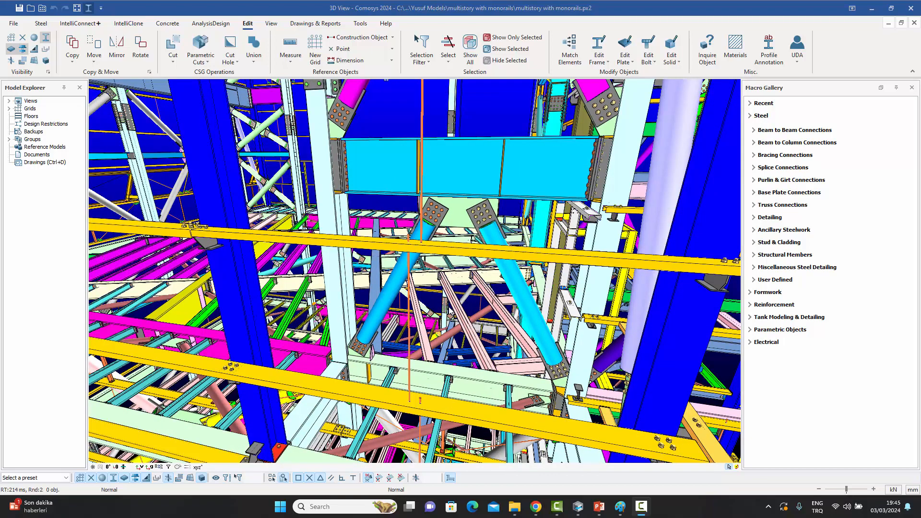
scroll(446, 298, down, 1)
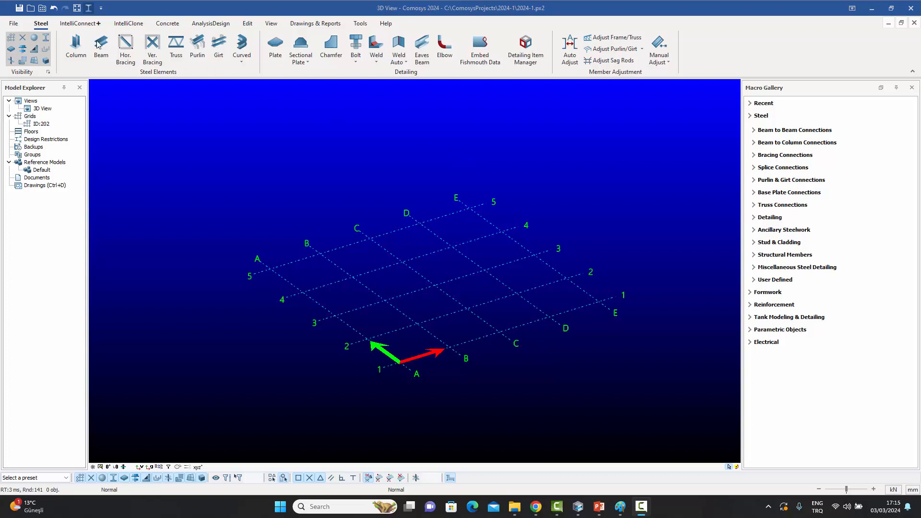
Review the import formats available for 3D models, analysis and piping in the 2024-1 project.
click(13, 24)
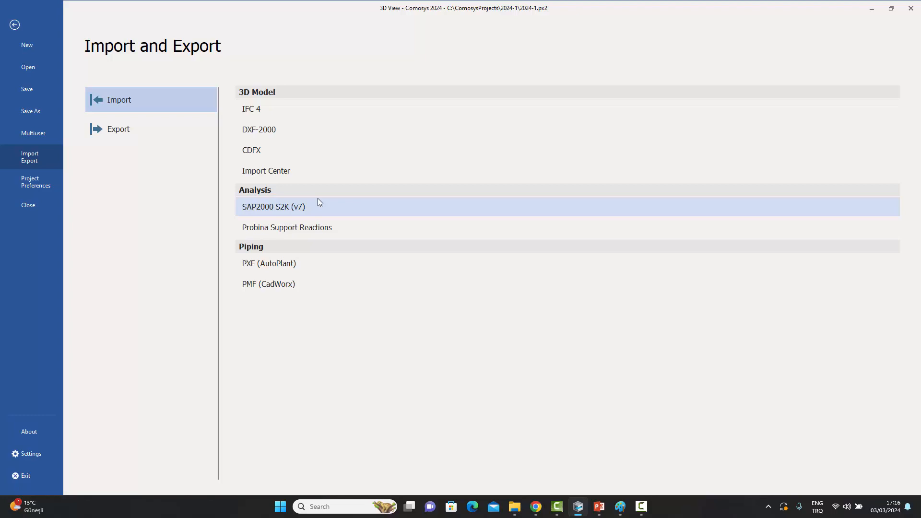
click(15, 25)
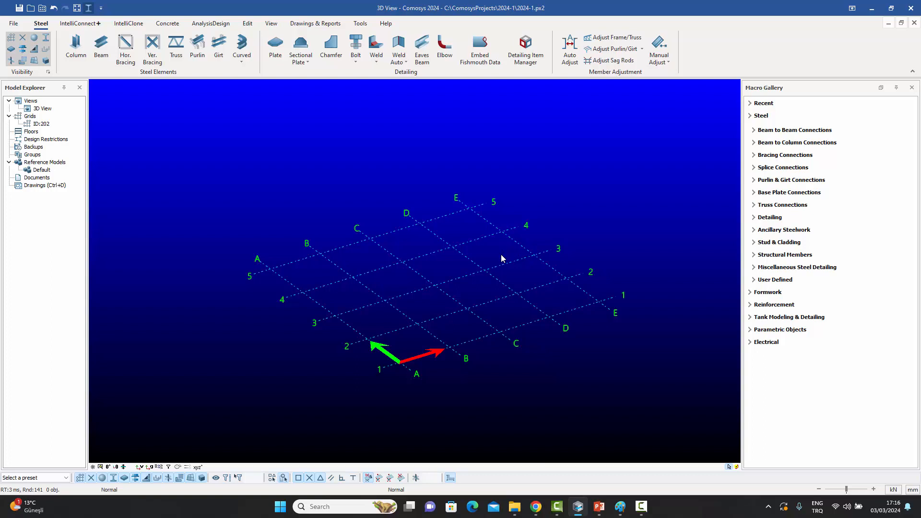
middle_drag(487, 272, 475, 245)
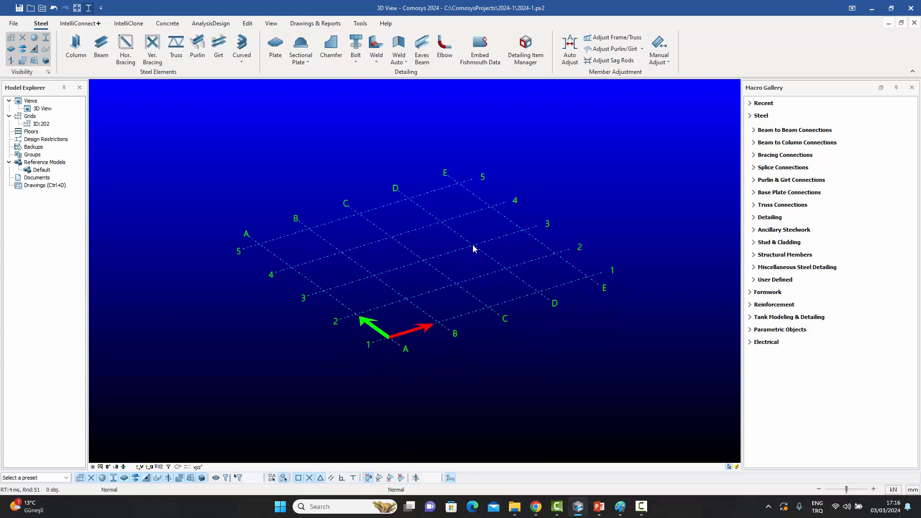
click(13, 24)
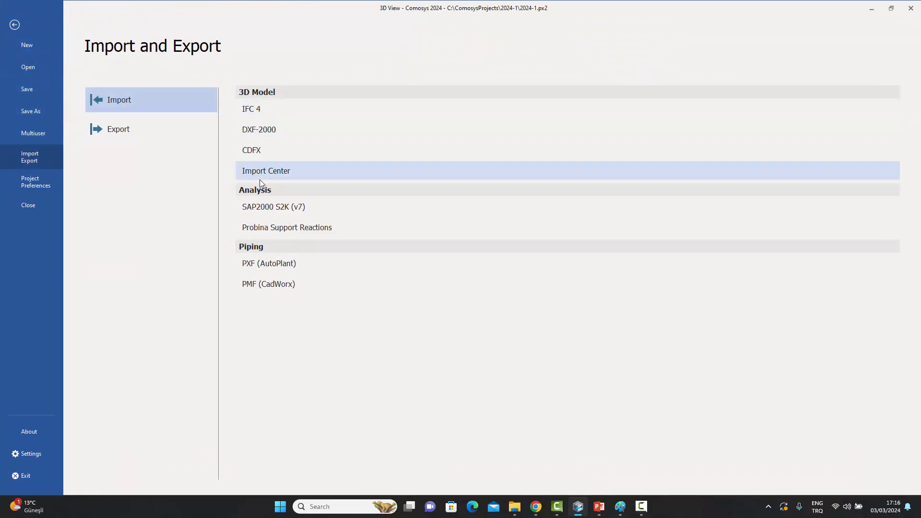
click(15, 25)
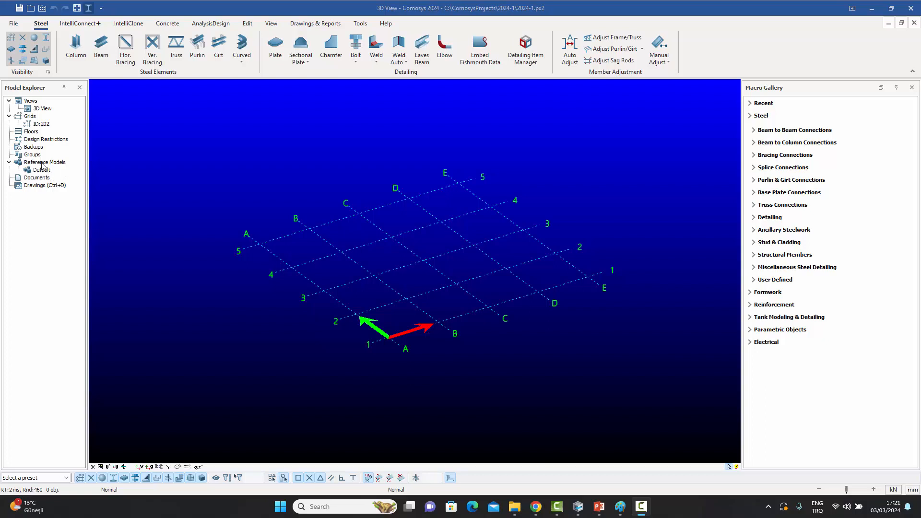
Start adding an IFC model to the Default reference model group and browse for its source file.
right_click(42, 164)
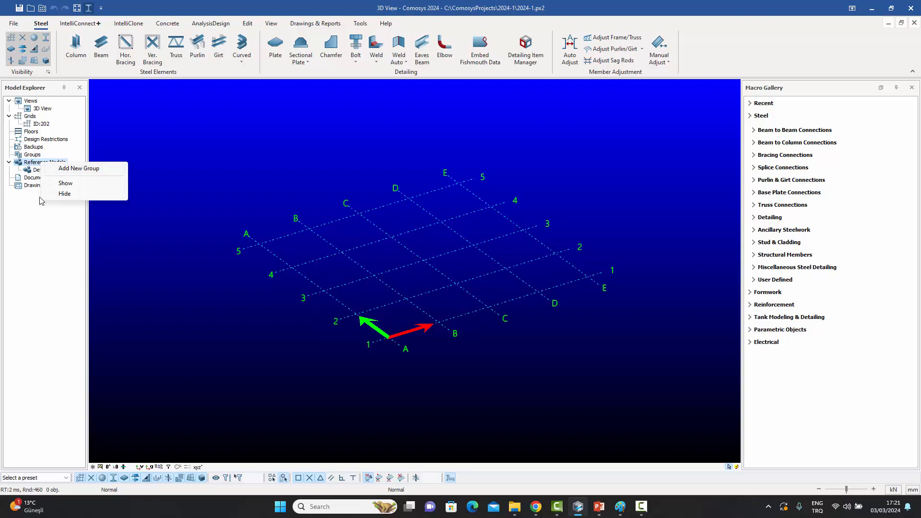
click(29, 164)
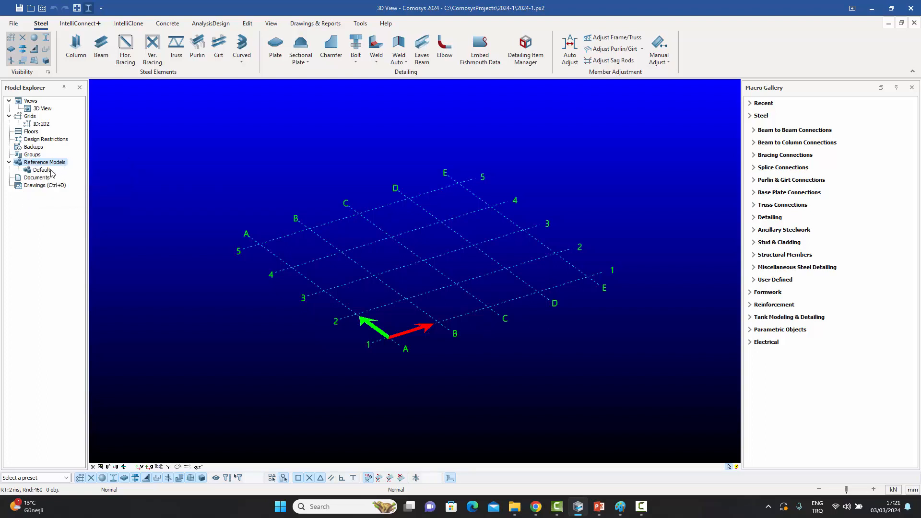
click(41, 170)
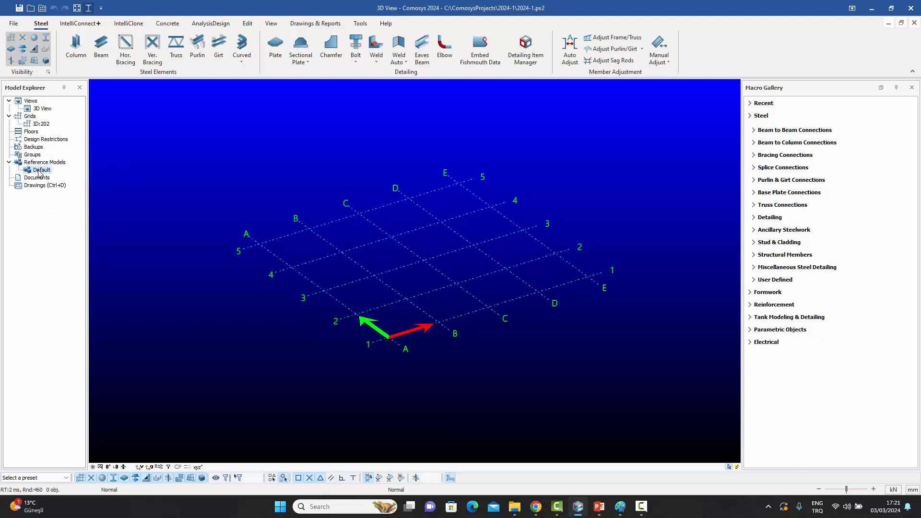
right_click(39, 174)
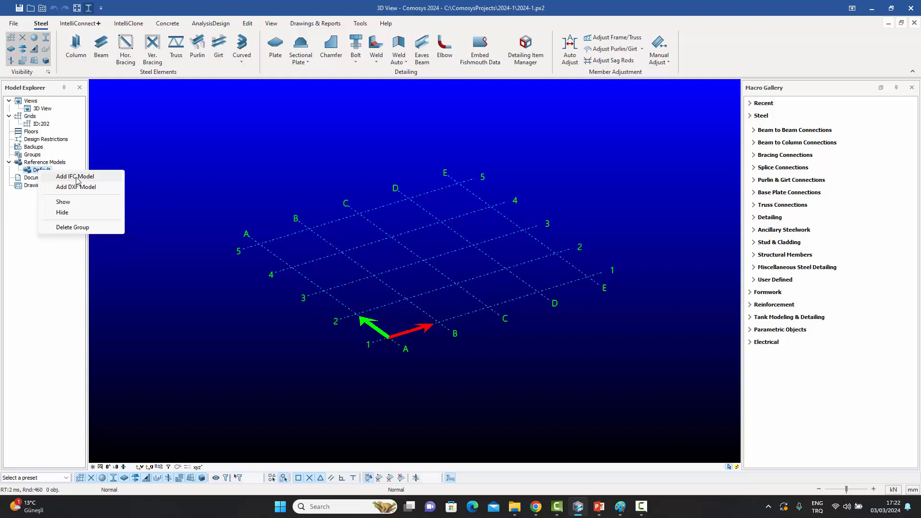
click(77, 178)
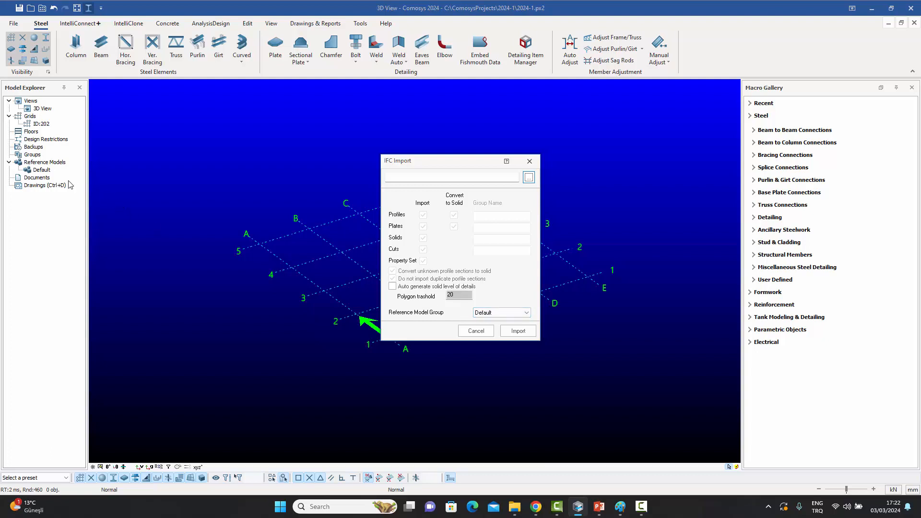
click(529, 178)
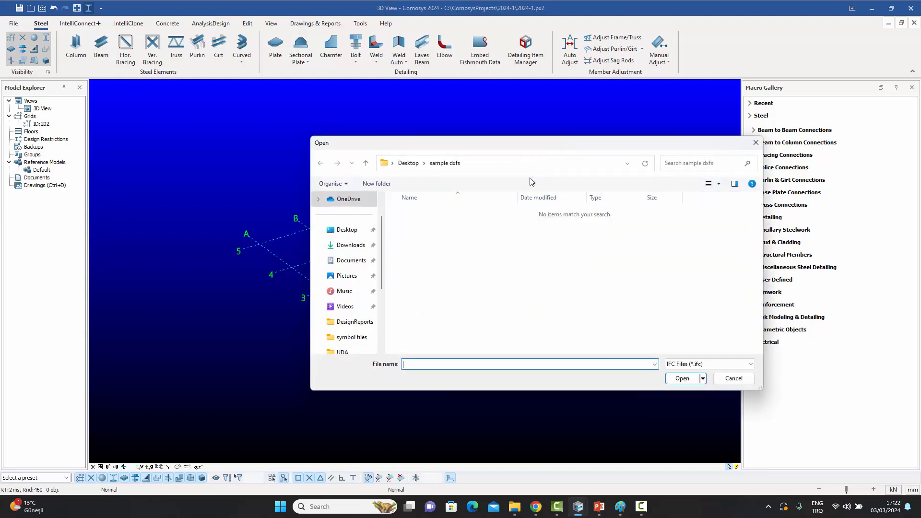
Choose MALTEPE-Architecture.ifc from Desktop > IFC samples > Revit and import it into the Default reference model group.
click(410, 164)
scroll(461, 261, up, 1)
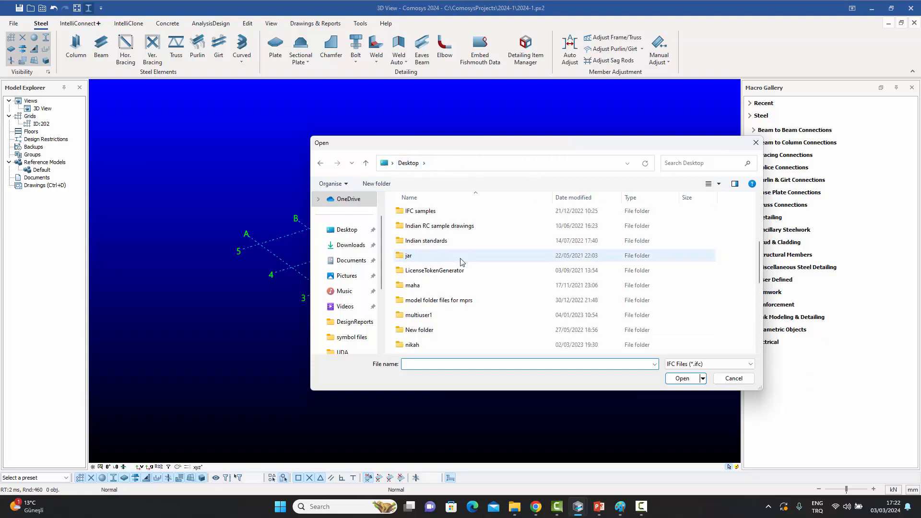
double_click(412, 212)
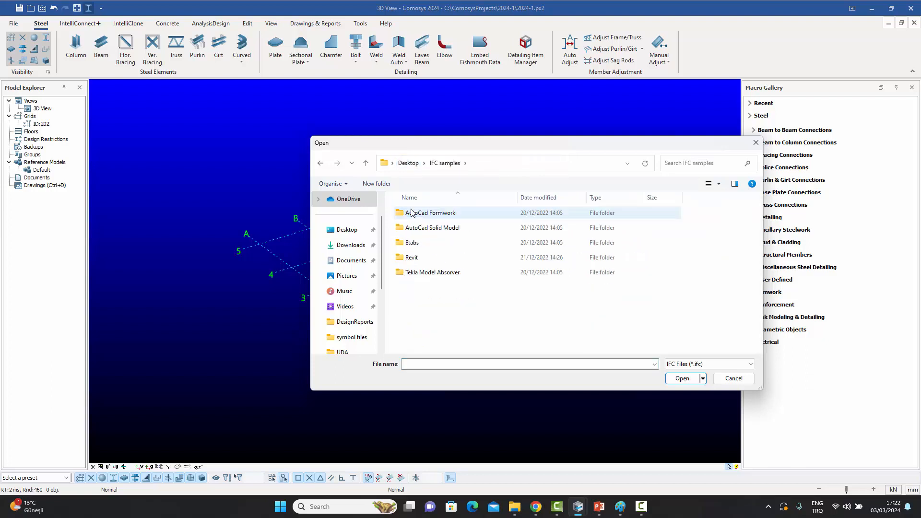
double_click(419, 261)
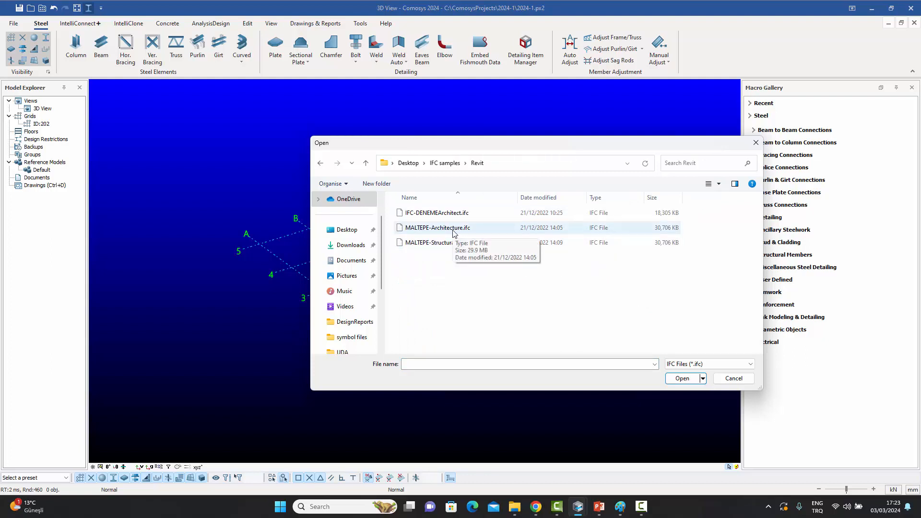
click(453, 232)
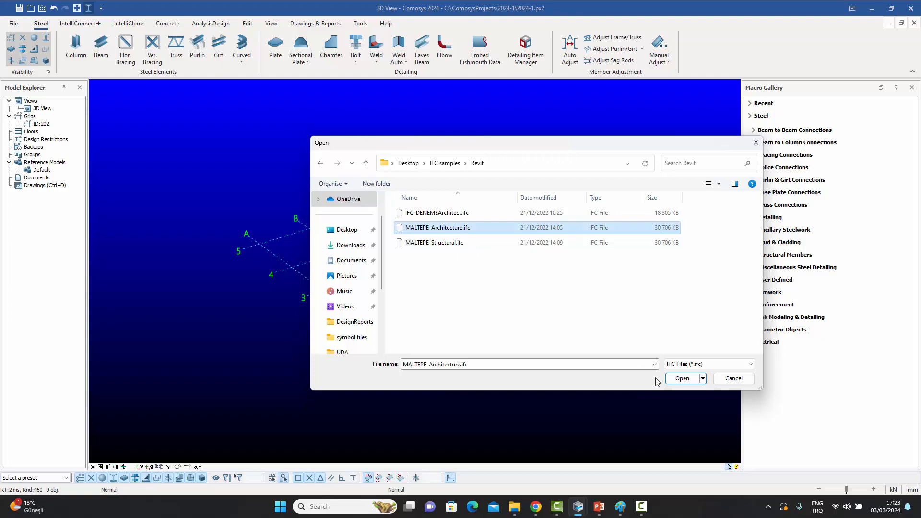
click(683, 379)
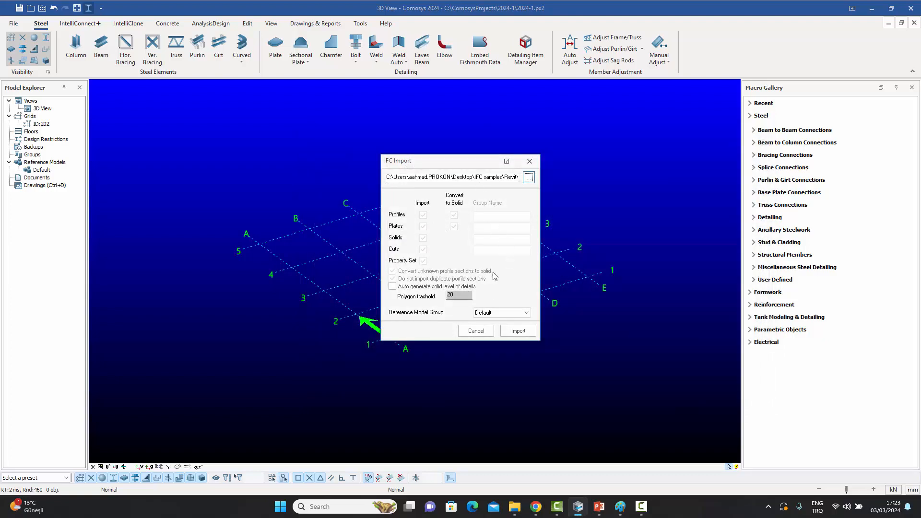
click(518, 333)
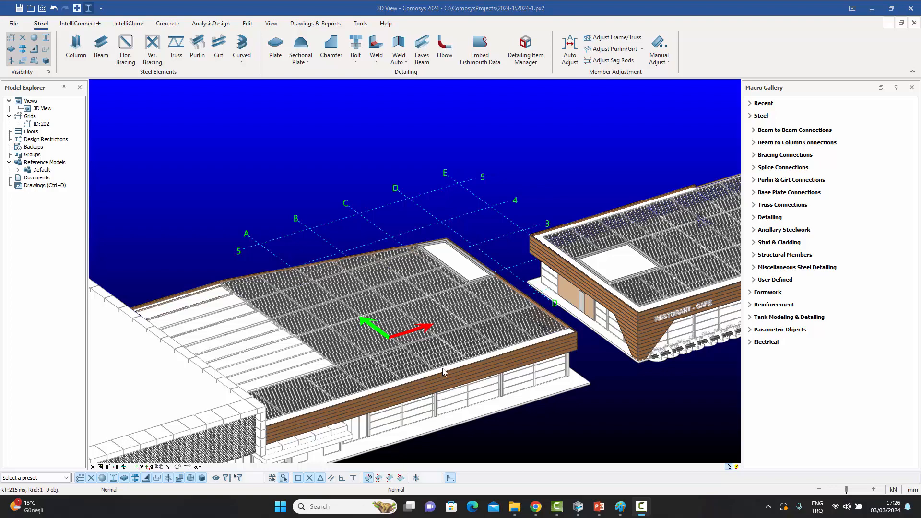
Try to delete the brown roof-edge fascia on the near end of the restaurant-cafe building in the imported reference model.
click(559, 266)
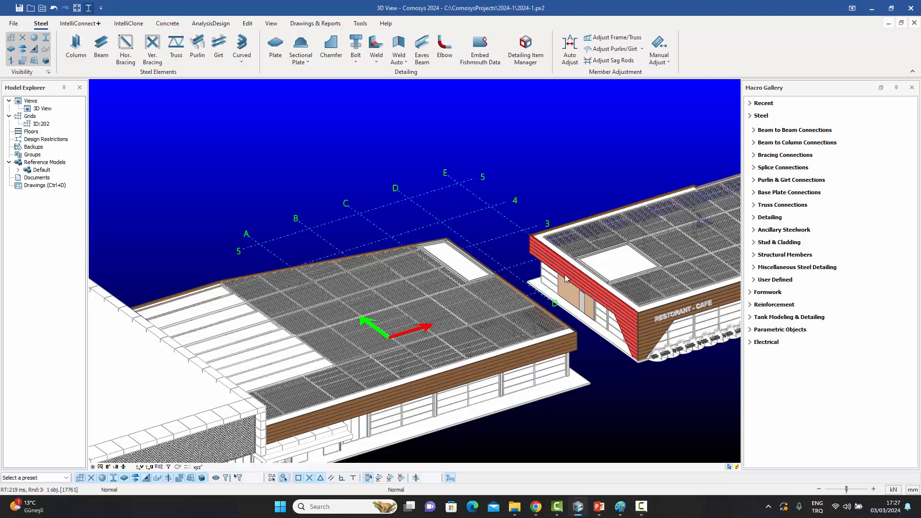
key(Delete)
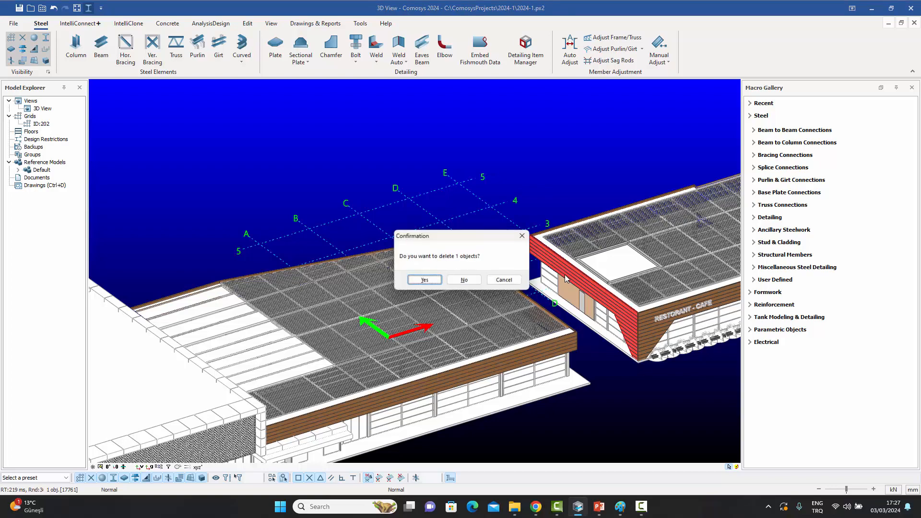
click(425, 279)
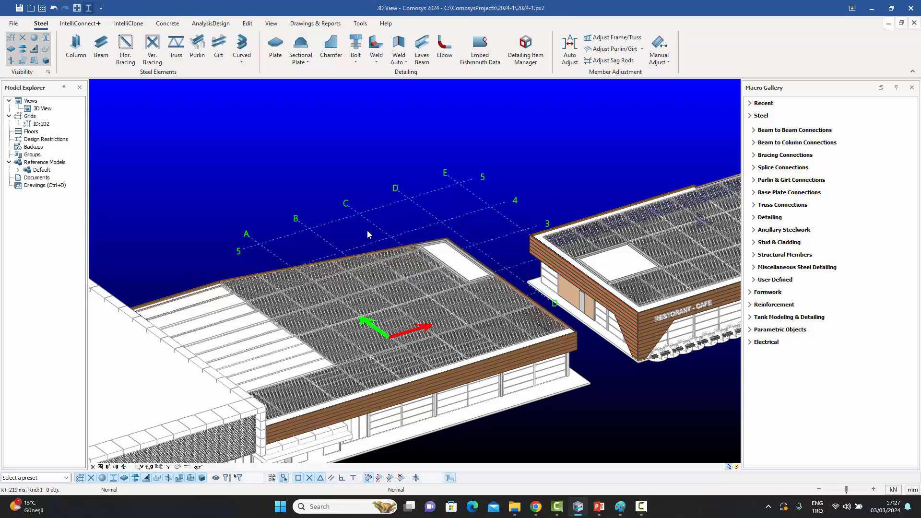
Set the X offset of the MALTEPE-Architecture.ifc reference model in the Default group to 30000.
scroll(397, 298, down, 2)
scroll(556, 232, down, 4)
scroll(551, 228, down, 2)
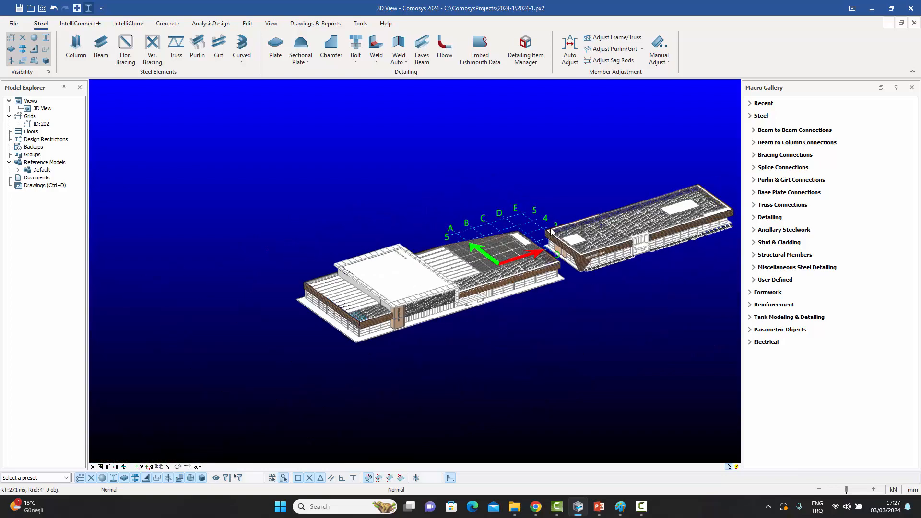
scroll(465, 238, down, 3)
mouse_move(466, 239)
middle_down()
mouse_move(466, 203)
mouse_move(467, 229)
middle_up()
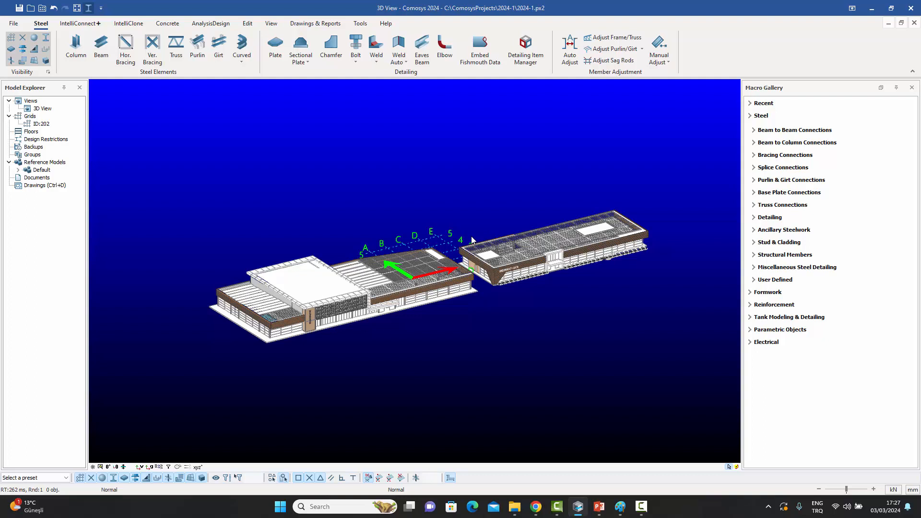
double_click(41, 171)
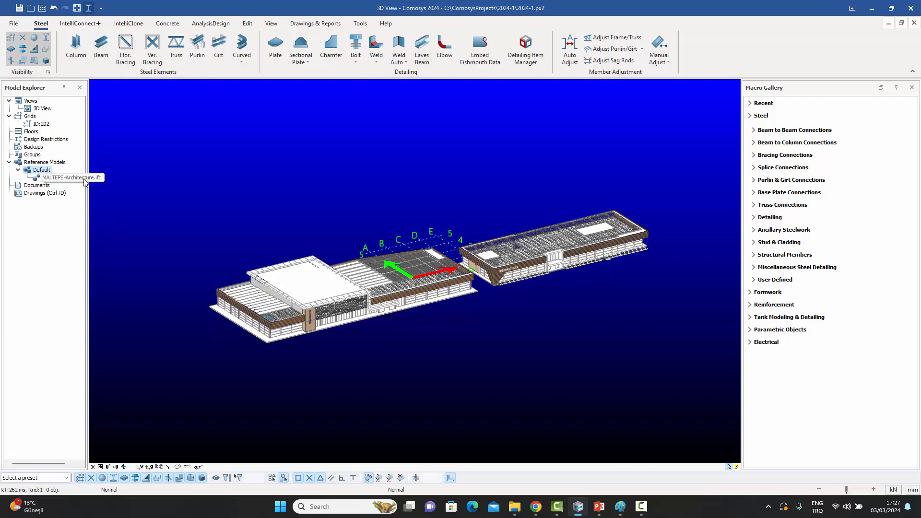
double_click(53, 178)
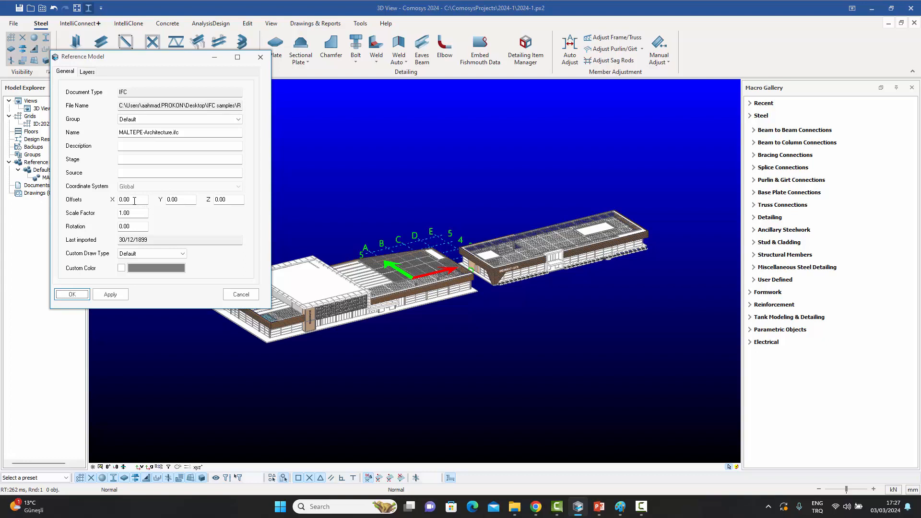
double_click(134, 201)
text(30000)
click(71, 295)
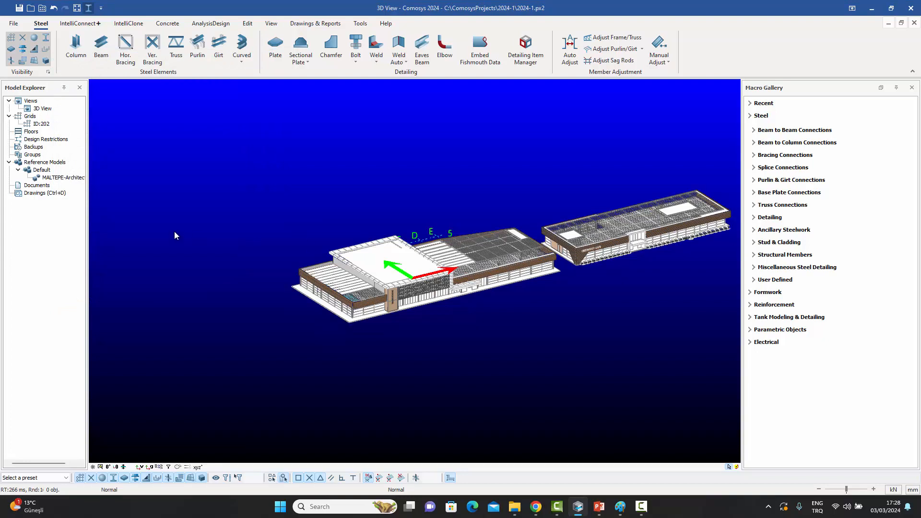
Reset the X offset of the MALTEPE-Architecture.ifc reference model to 0.
double_click(60, 178)
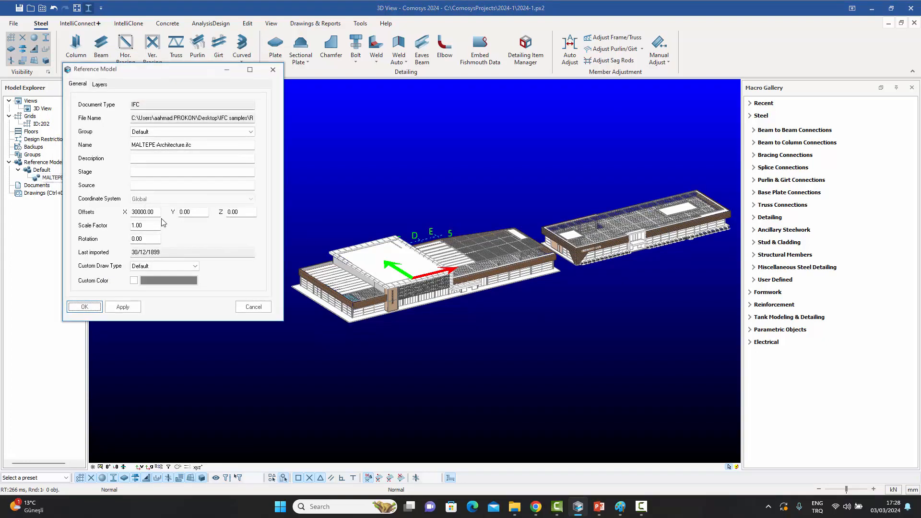
drag(160, 214, 69, 206)
text(0)
click(84, 308)
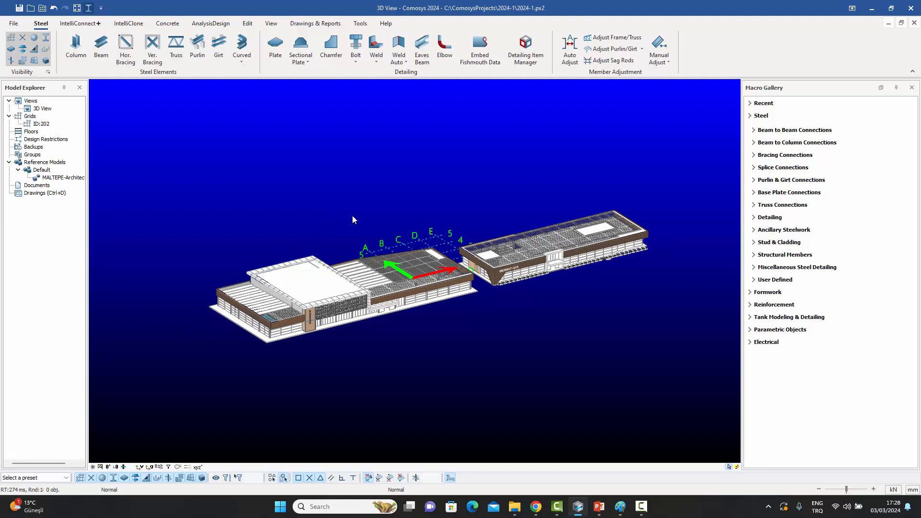
Set the custom draw type of the MALTEPE-Architecture.ifc reference model to Wire Frame.
double_click(59, 178)
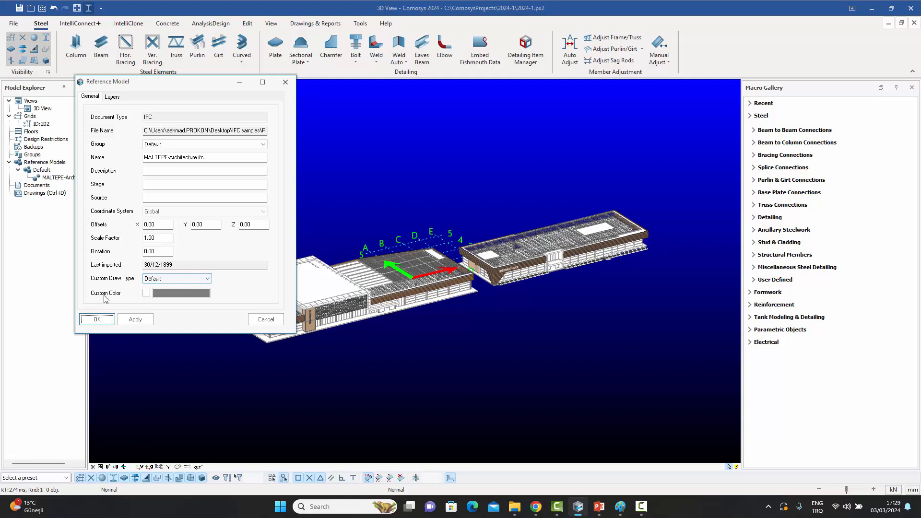
click(162, 279)
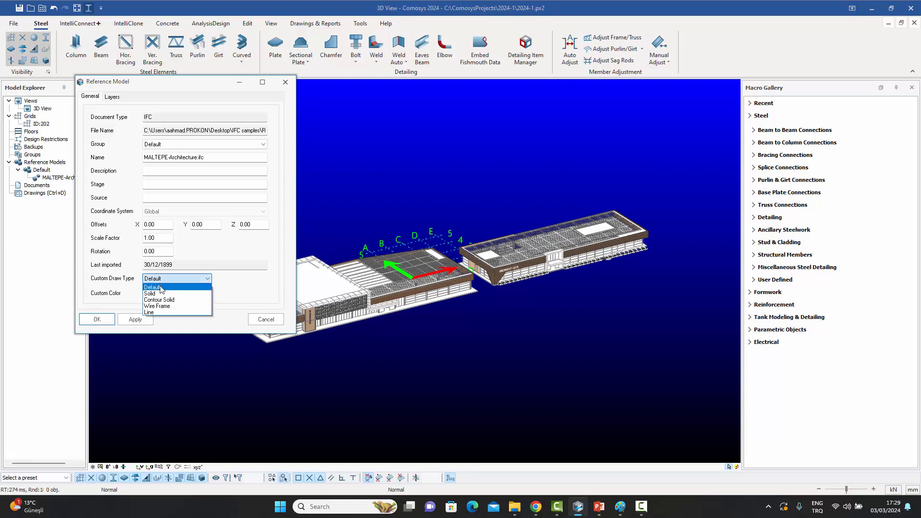
click(160, 306)
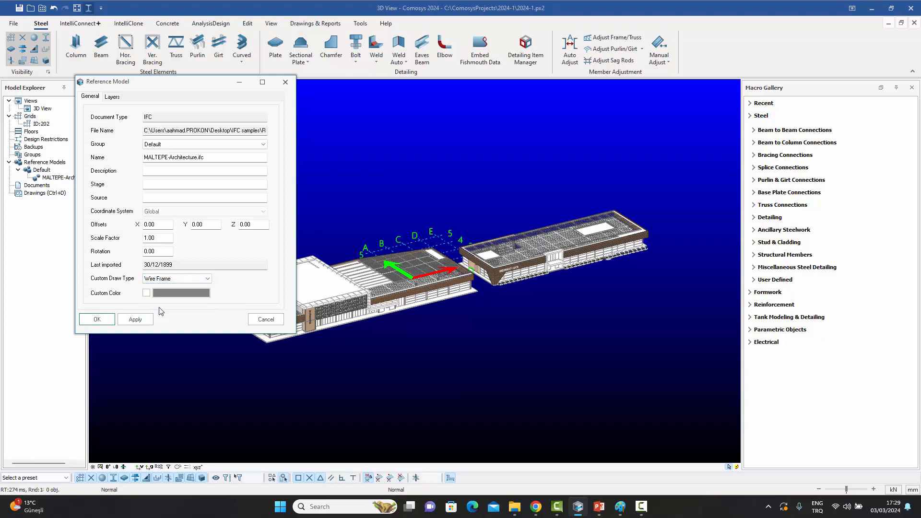
click(96, 320)
Examine the wireframe display of both imported buildings, including the roof framing, facades and entrance, close up and as a whole.
scroll(477, 286, up, 9)
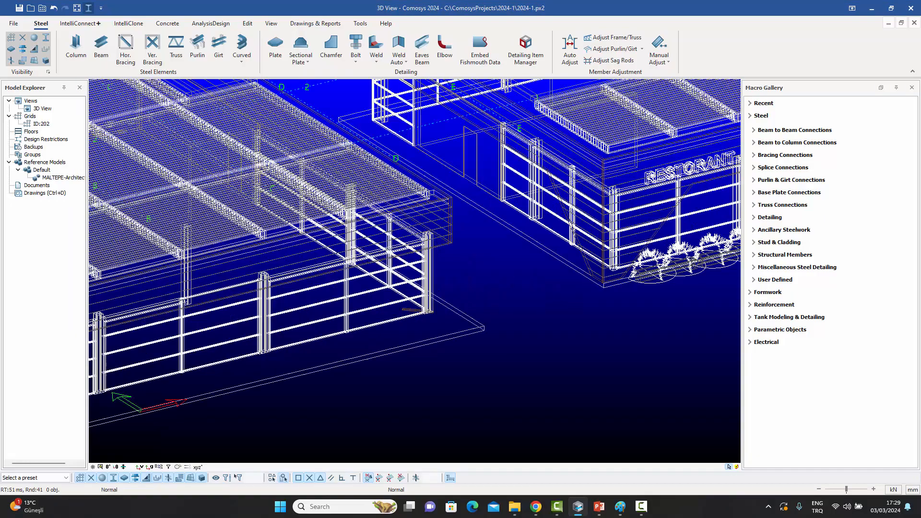
scroll(477, 286, down, 3)
middle_drag(479, 285, 265, 349)
scroll(574, 260, up, 5)
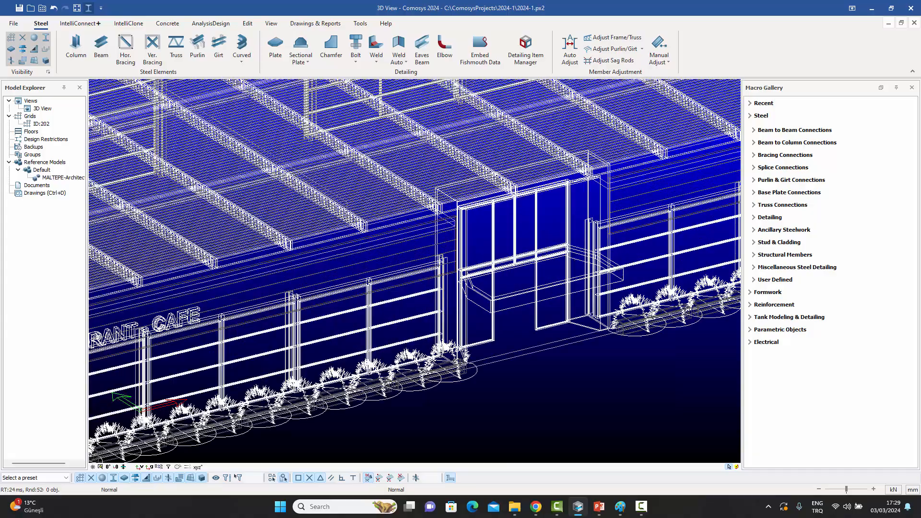
scroll(574, 260, down, 8)
middle_drag(574, 260, 370, 305)
scroll(573, 285, up, 5)
scroll(215, 379, down, 10)
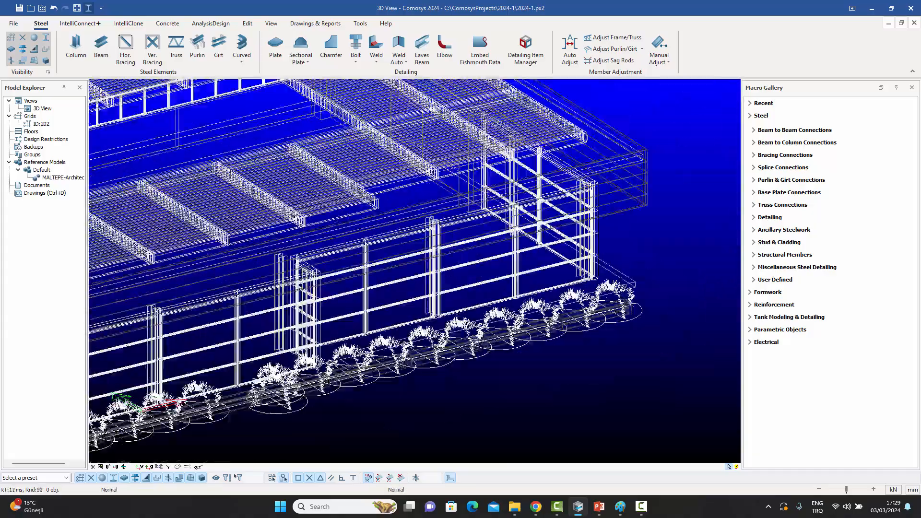
scroll(325, 244, up, 10)
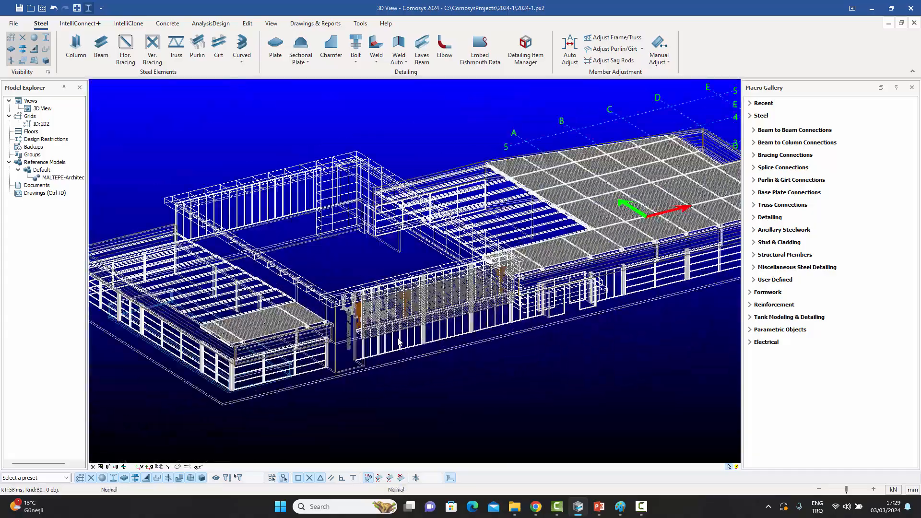
scroll(331, 254, down, 10)
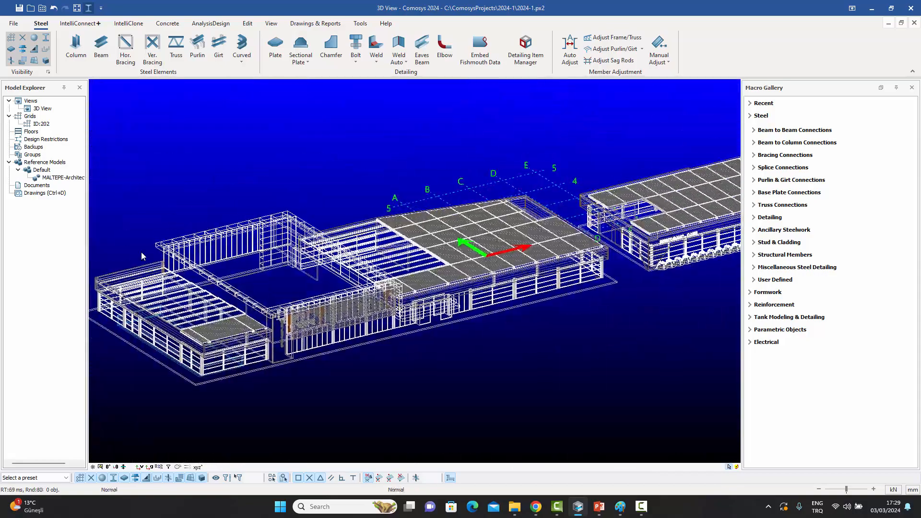
Set the MALTEPE-Architecture.ifc reference model's custom draw type to Default and give it a light green custom color.
double_click(65, 177)
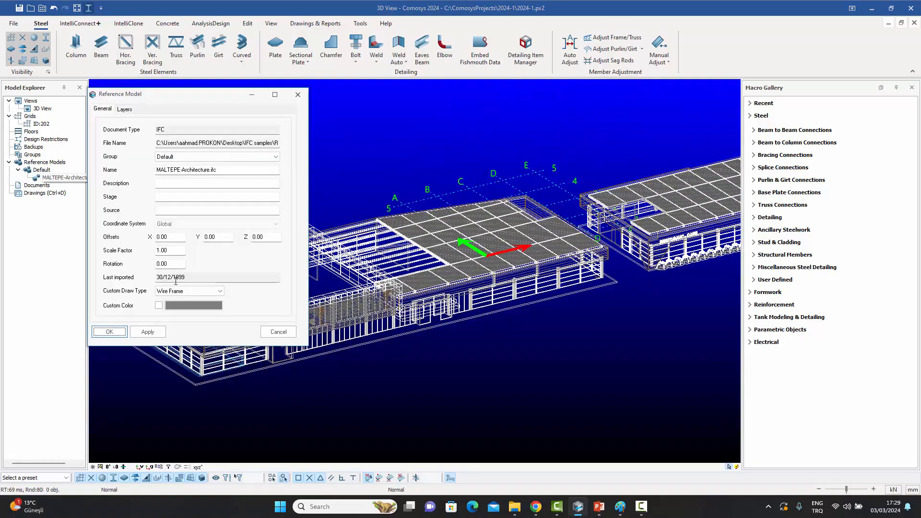
click(180, 295)
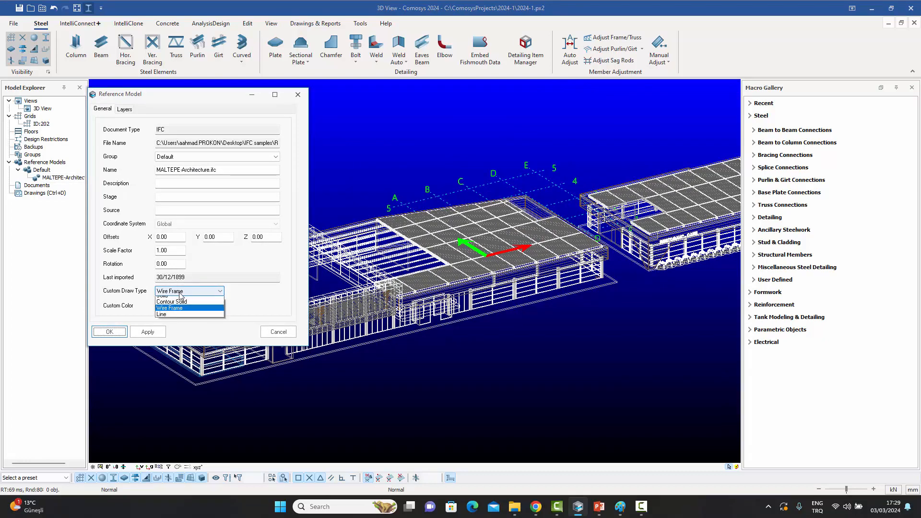
click(172, 302)
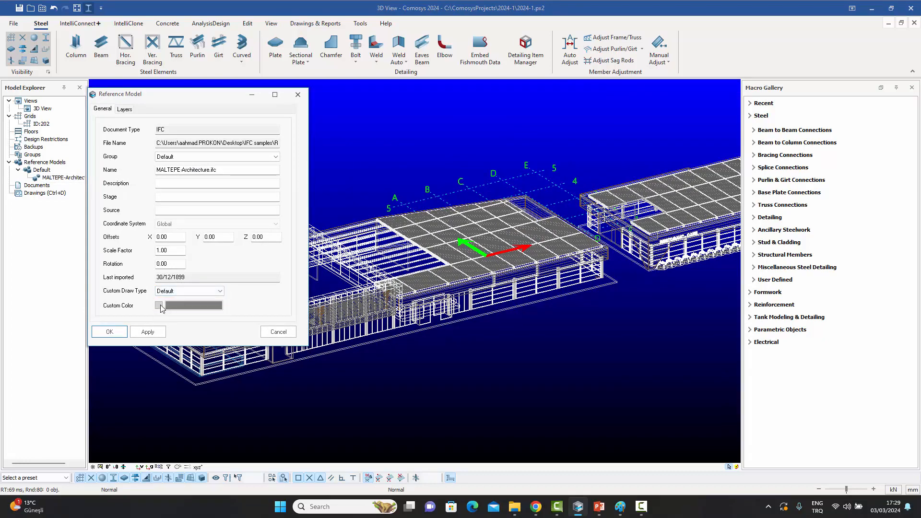
click(159, 305)
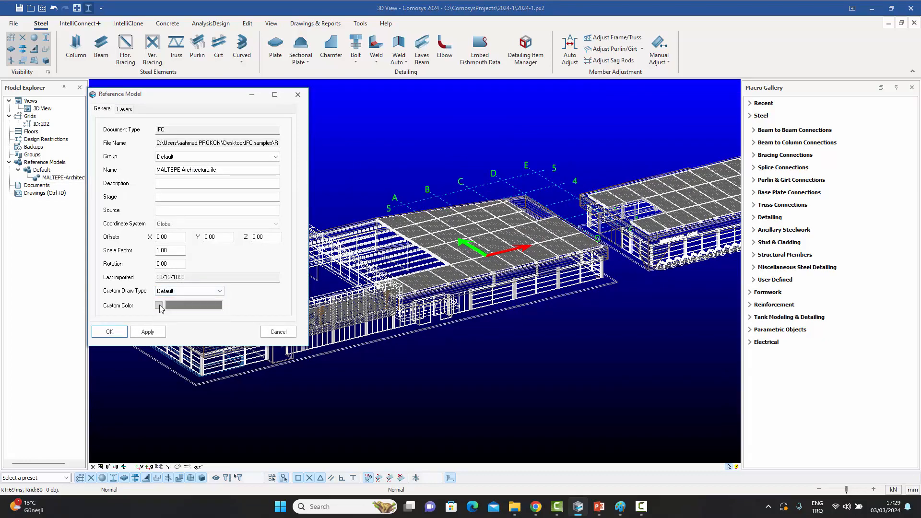
click(196, 311)
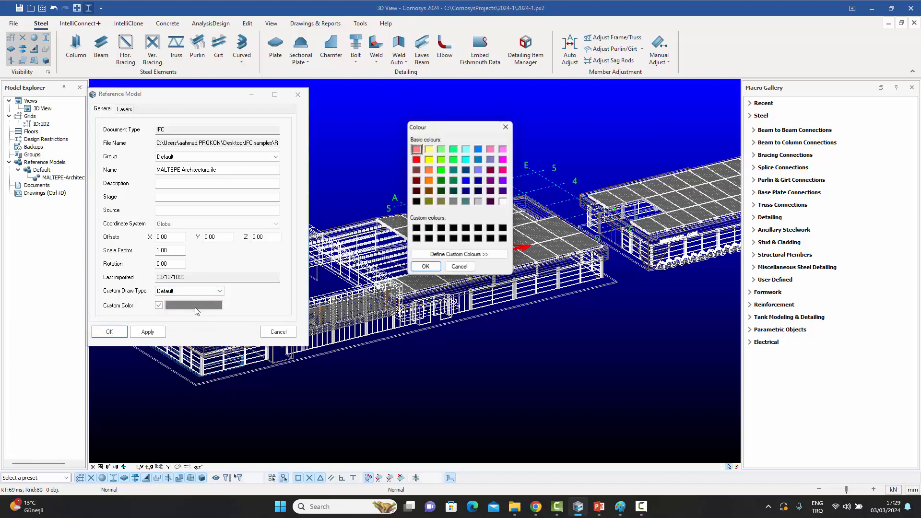
click(442, 151)
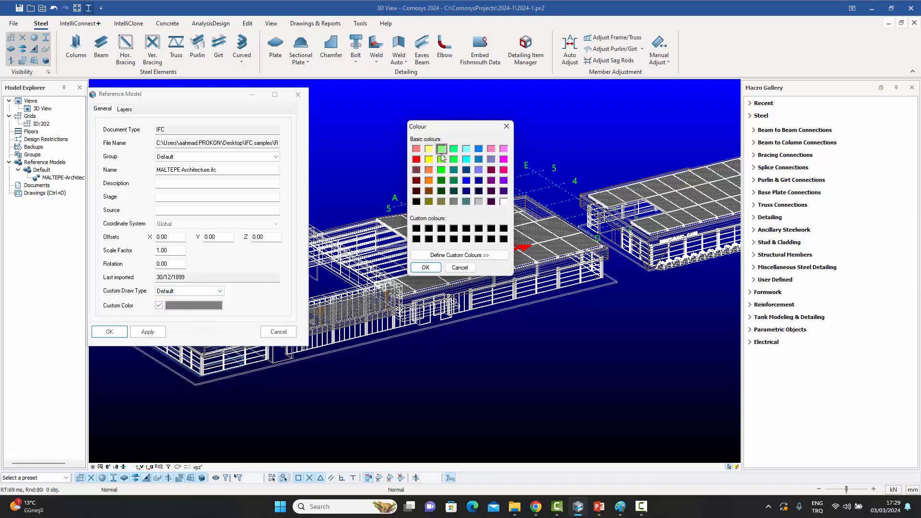
click(425, 267)
click(110, 332)
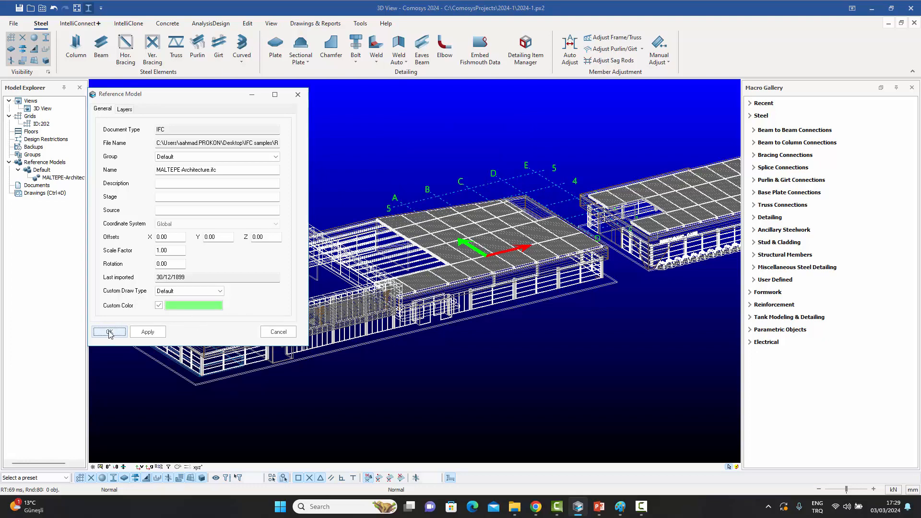
scroll(287, 312, down, 2)
scroll(289, 311, down, 1)
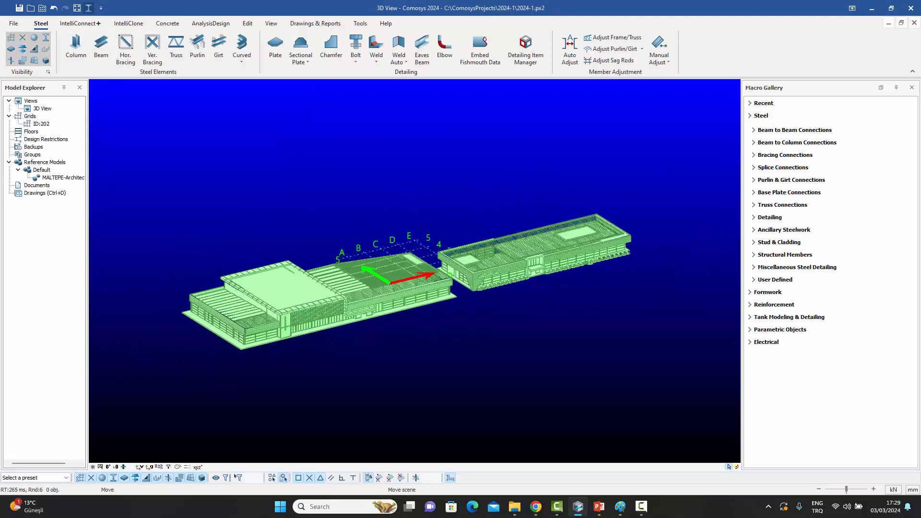
middle_drag(599, 242, 531, 270)
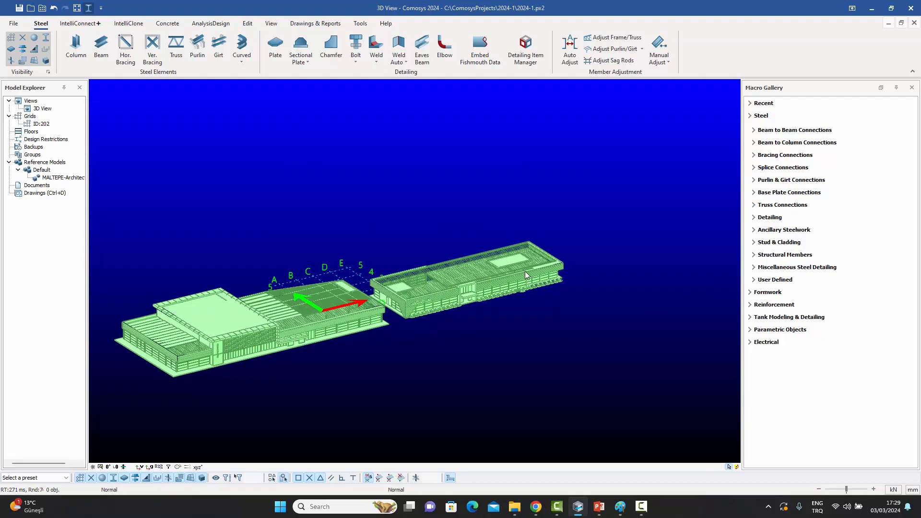
middle_drag(494, 281, 526, 286)
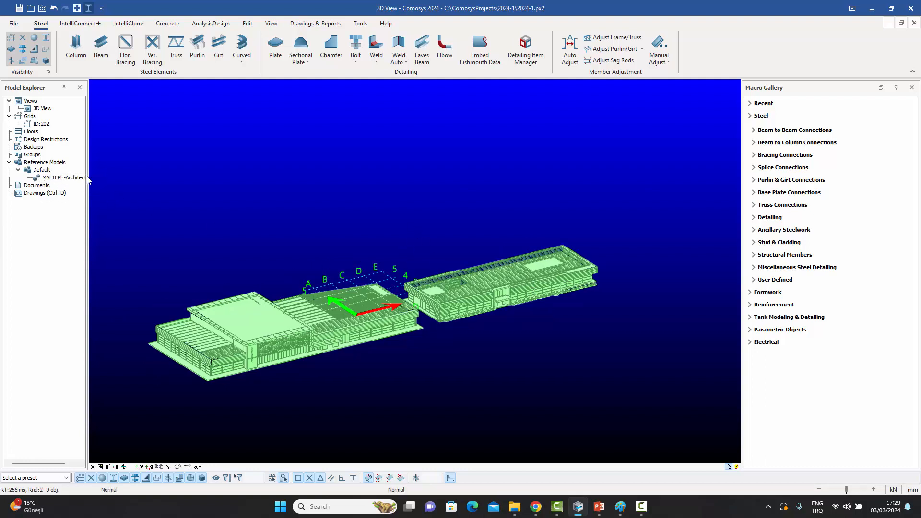
Hide the MALTEPE-Architecture.ifc reference model in the Default group and show it again.
right_click(60, 180)
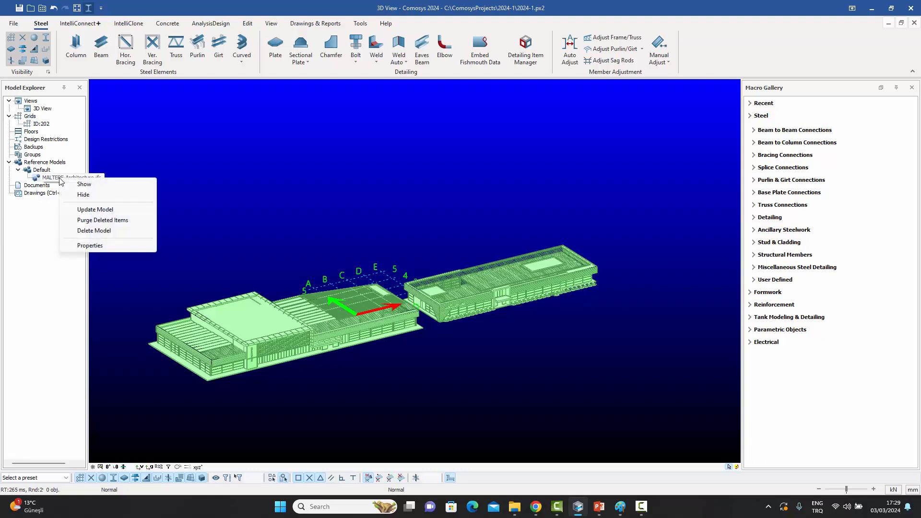
click(84, 195)
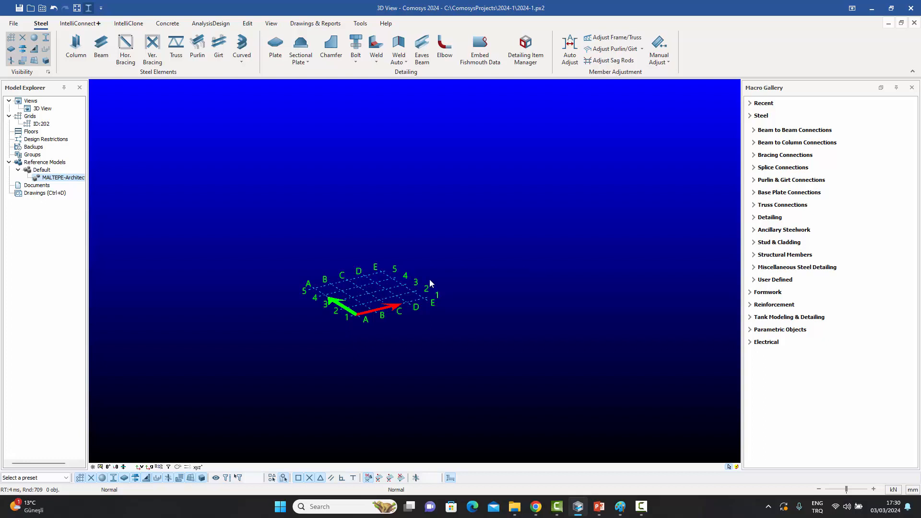
right_click(80, 178)
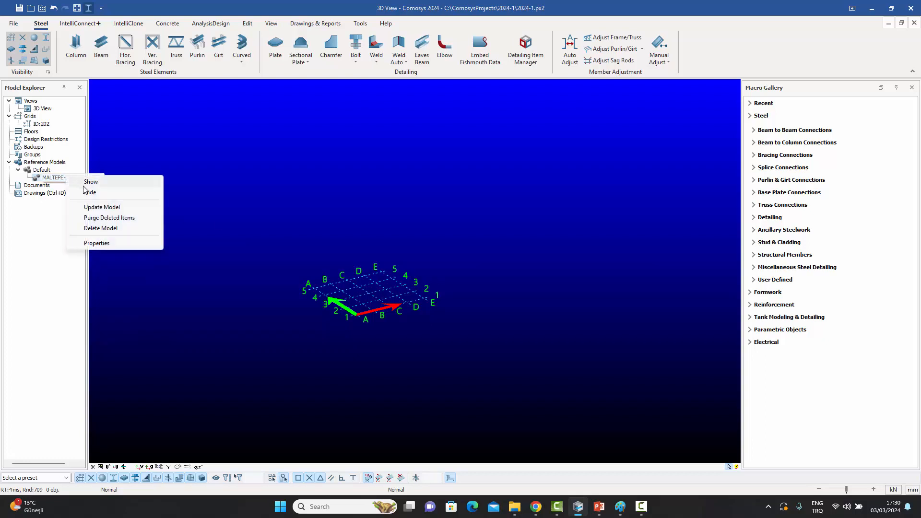
click(85, 183)
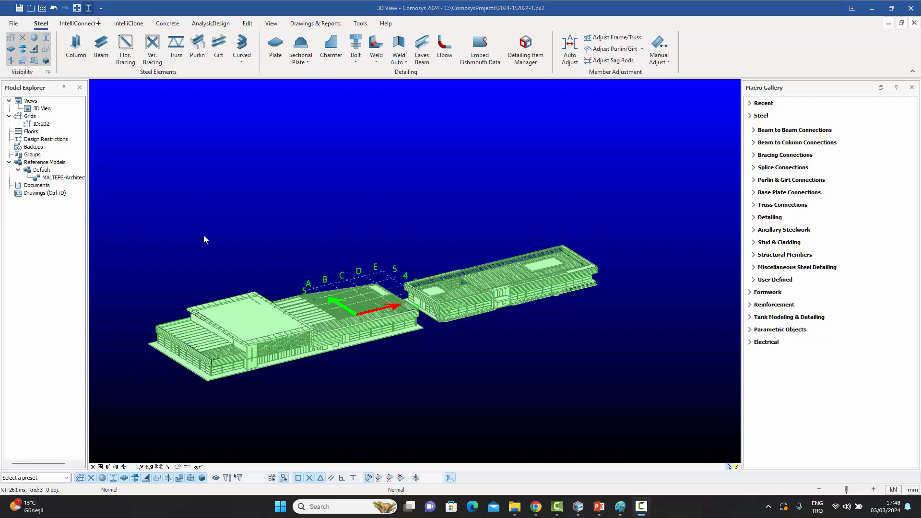
right_click(57, 181)
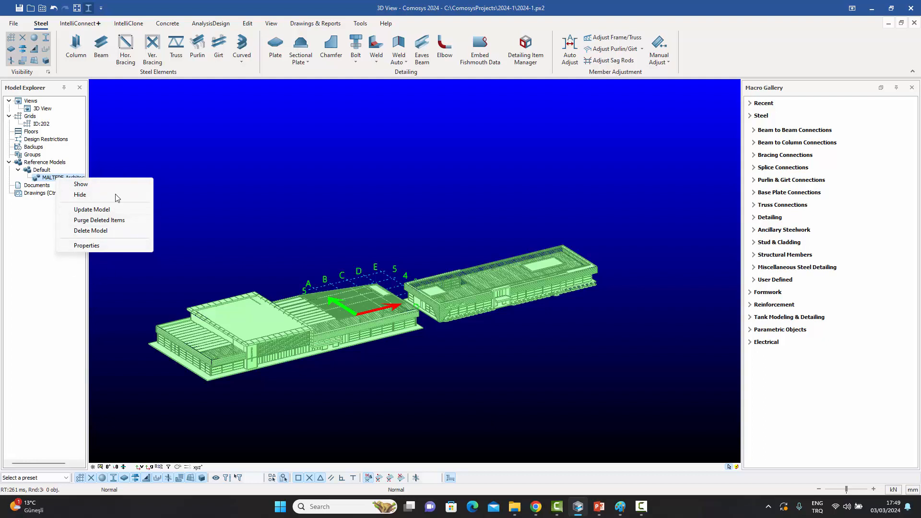
click(206, 201)
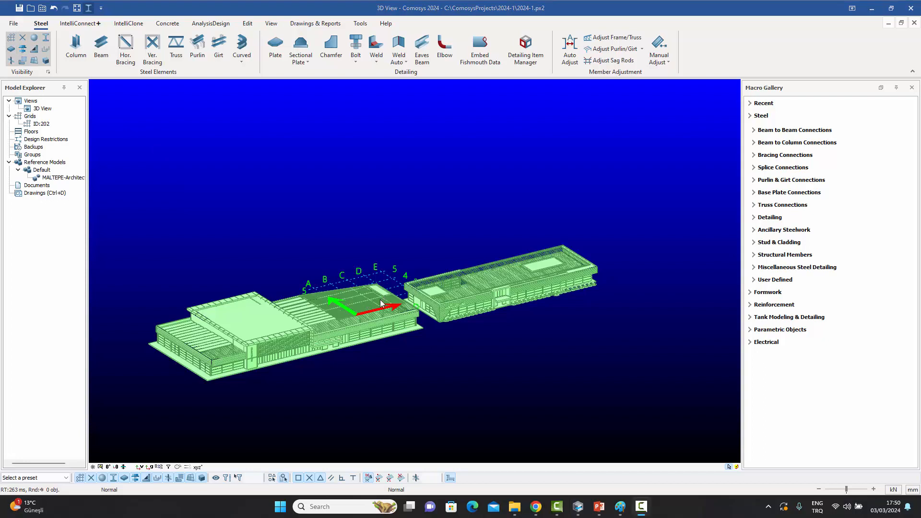
Import RC Building.IFC from the AutoCad Formwork folder in IFC samples as a reference model in the Default group.
right_click(47, 171)
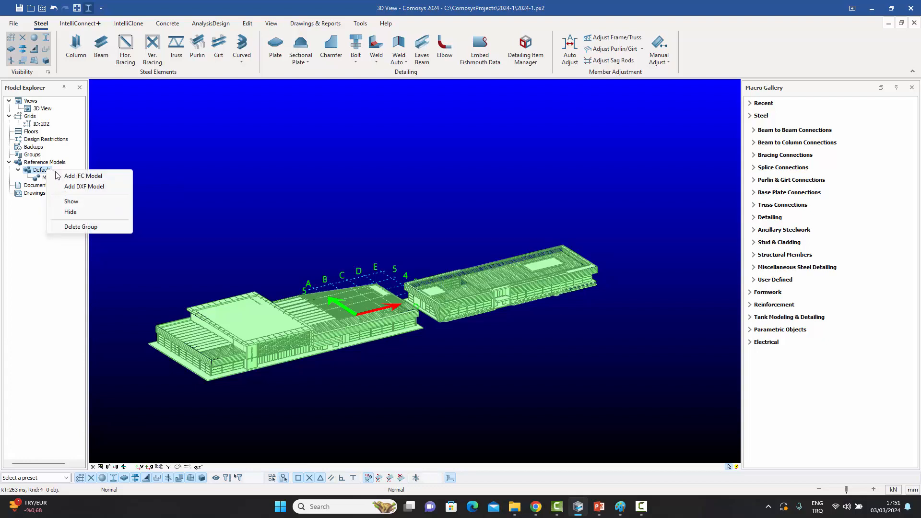
click(86, 180)
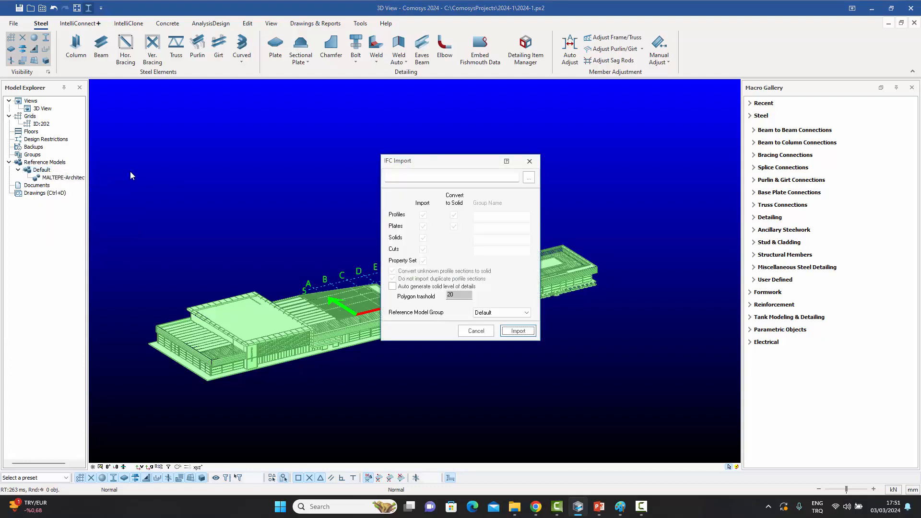
click(534, 182)
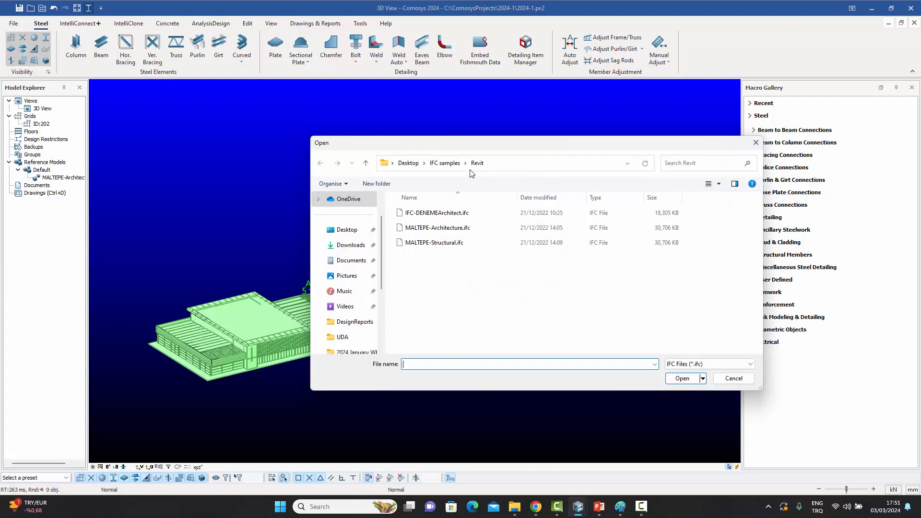
click(446, 164)
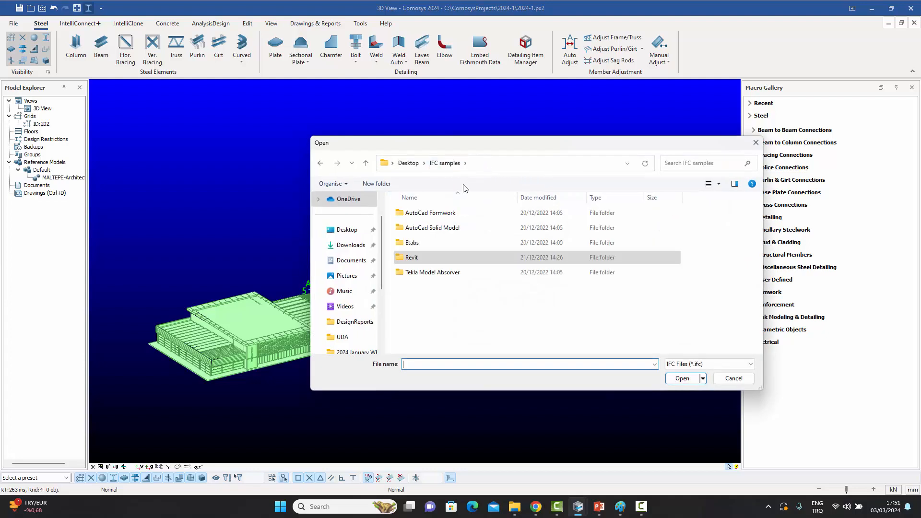
double_click(420, 247)
click(445, 163)
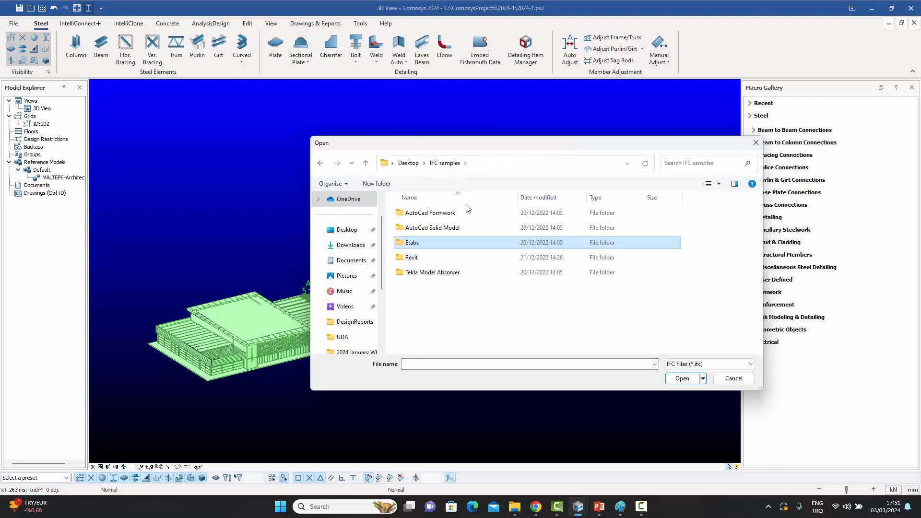
double_click(437, 213)
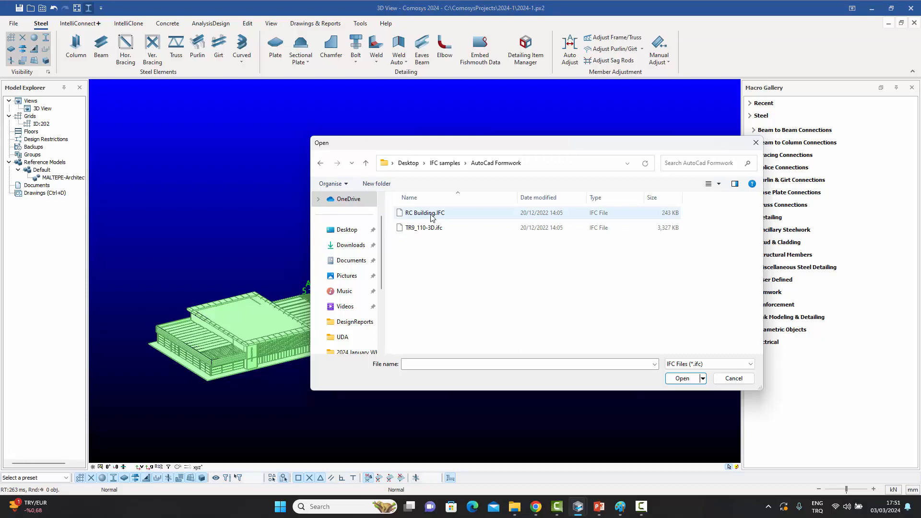
click(431, 213)
click(681, 379)
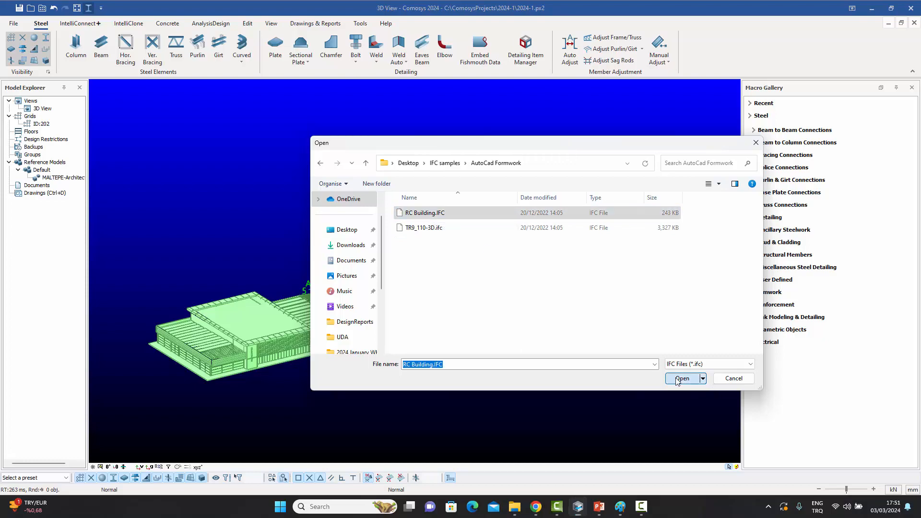
click(518, 331)
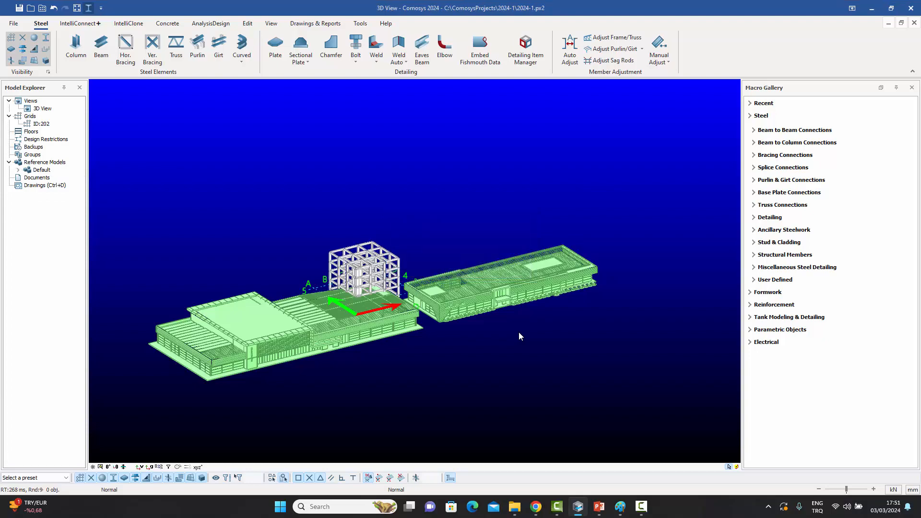
Set the Y offset of the RC Building.IFC reference model in the Default group to 10000.
middle_drag(356, 315, 288, 324)
scroll(403, 285, up, 5)
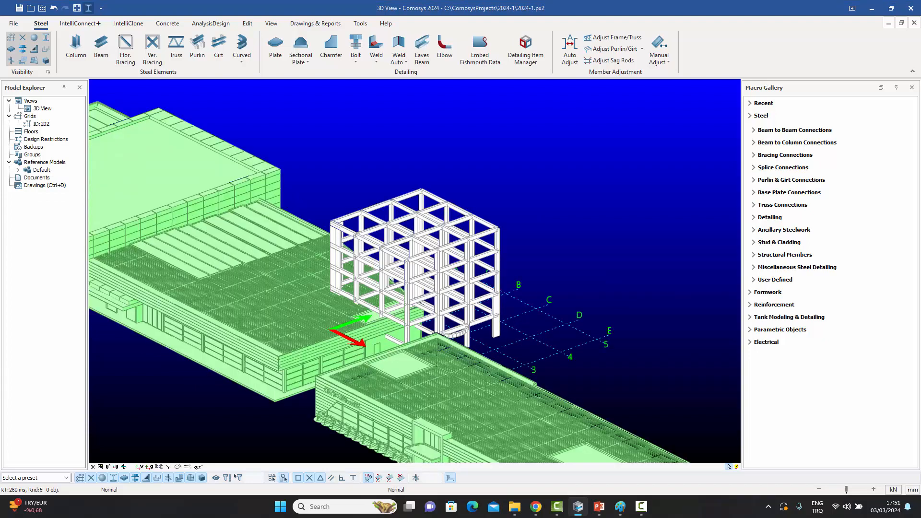
scroll(403, 286, down, 3)
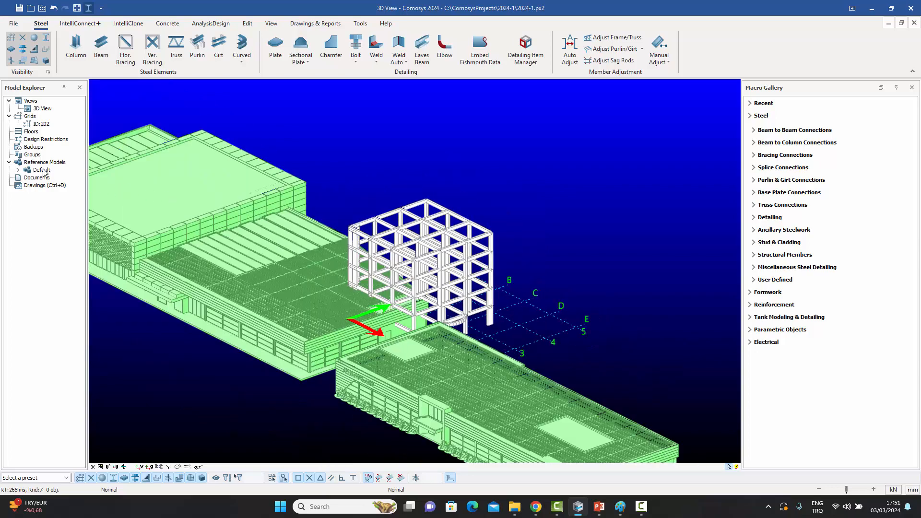
double_click(40, 171)
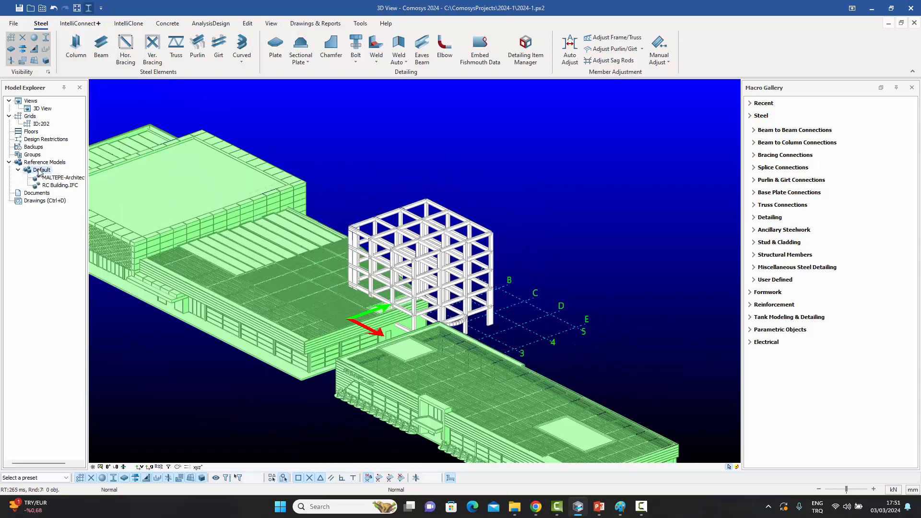
double_click(63, 187)
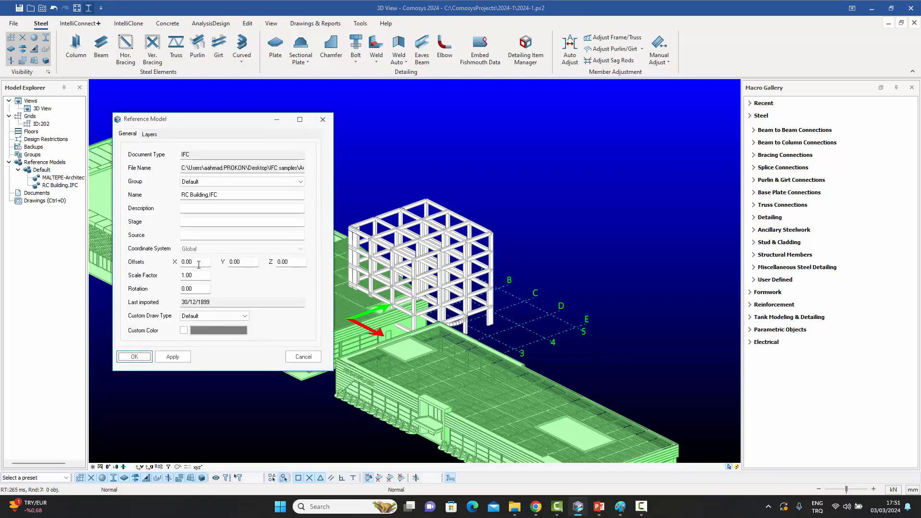
click(228, 262)
double_click(228, 262)
text(10000)
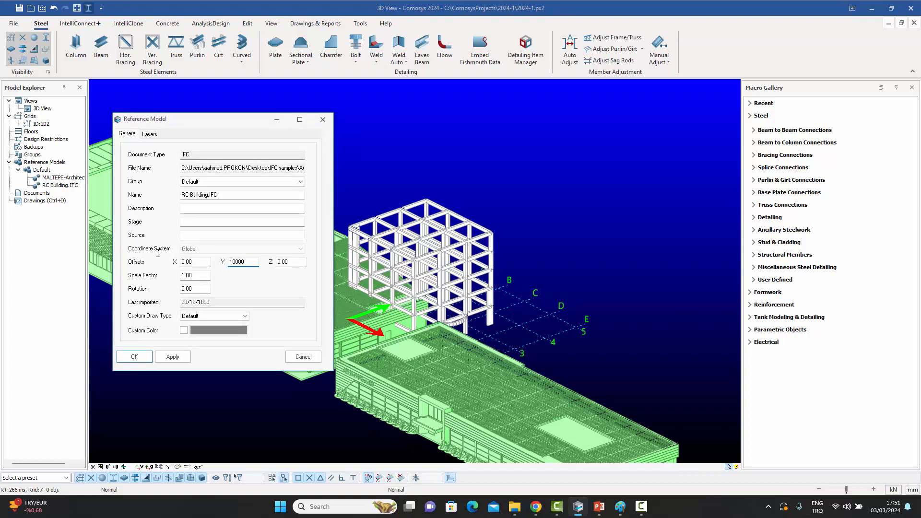
click(134, 356)
middle_drag(520, 337, 547, 304)
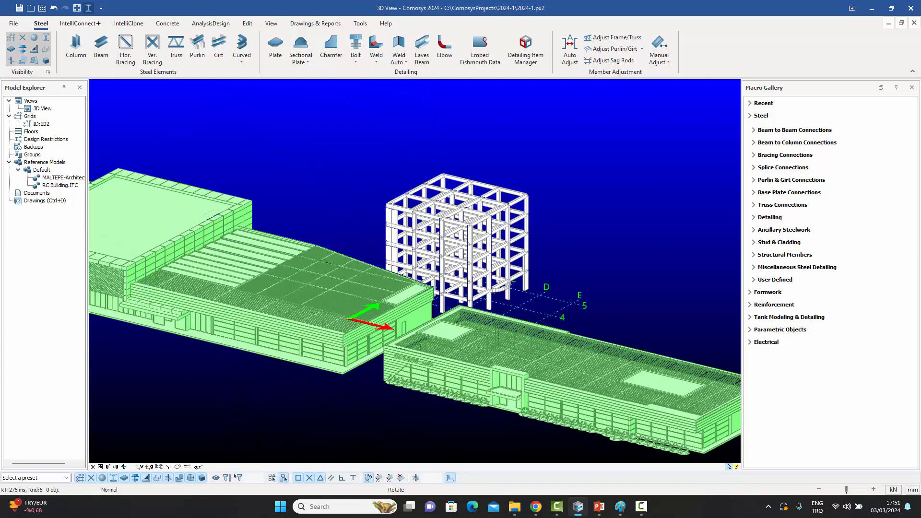
Set the rotation of the RC Building.IFC reference model to 35 and inspect its new orientation beside the green buildings.
double_click(60, 185)
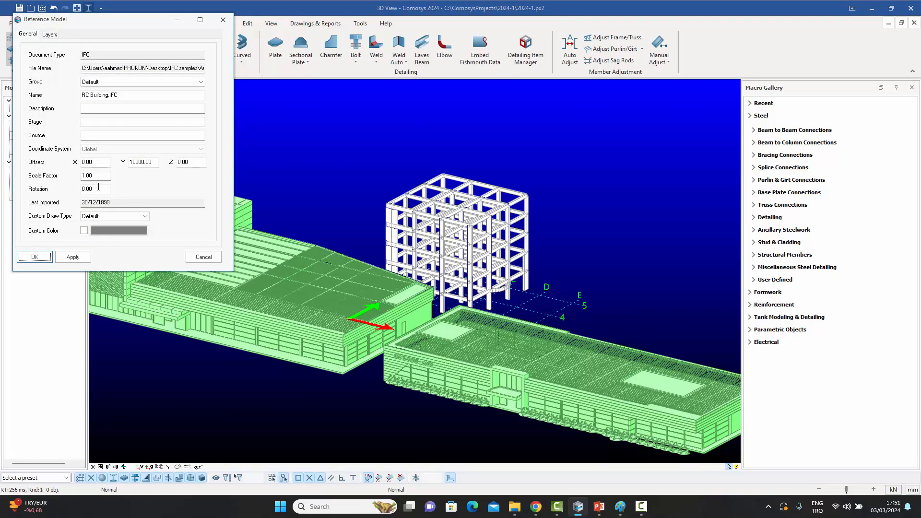
drag(98, 189, 34, 193)
text(35)
click(35, 258)
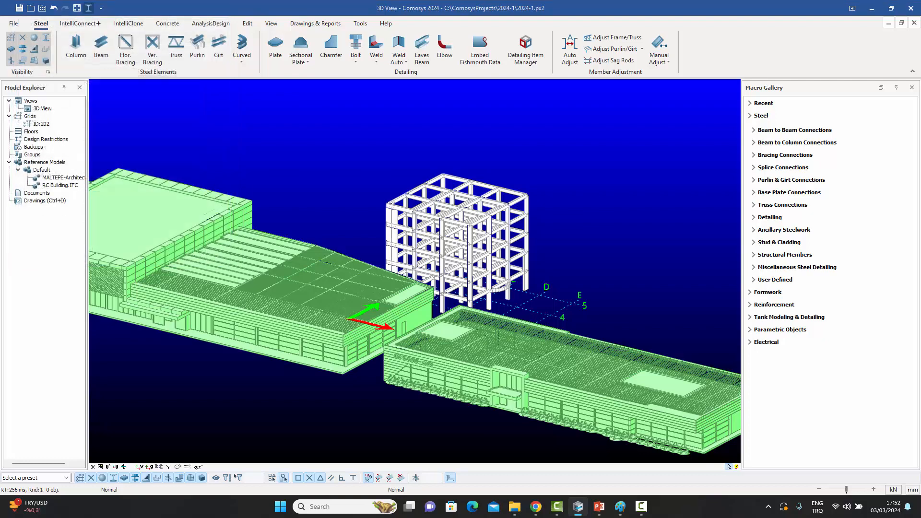
scroll(415, 302, down, 2)
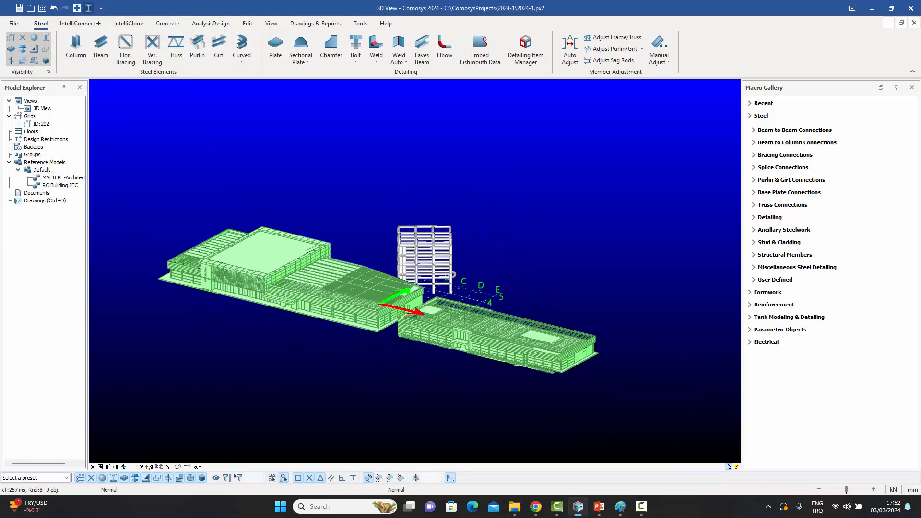
middle_drag(416, 301, 499, 307)
scroll(493, 288, up, 3)
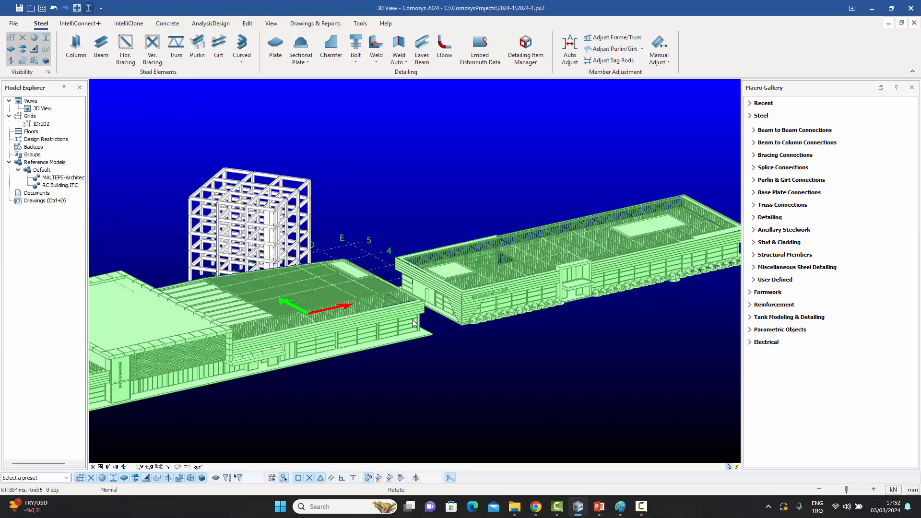
middle_drag(412, 319, 312, 315)
scroll(421, 328, up, 3)
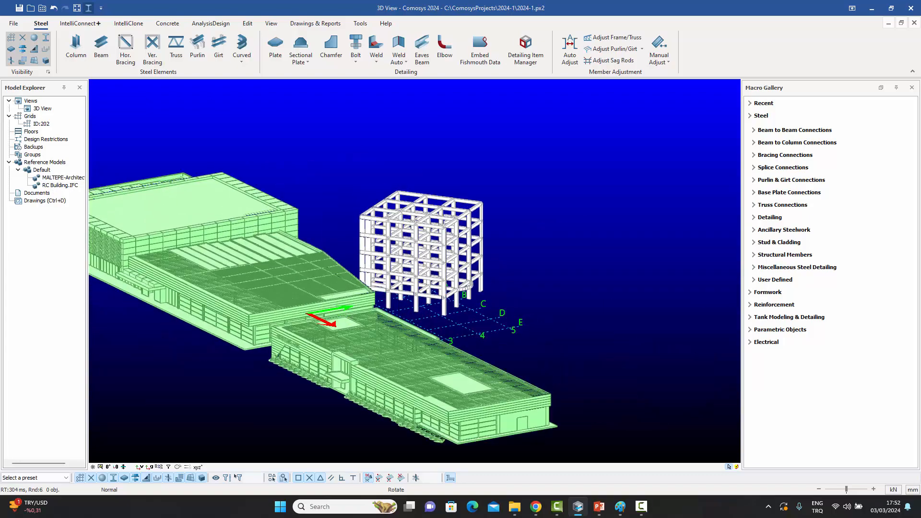
Model two steel beams on the RC building's corner bay: one between two column bases, one diagonally from a base to the adjacent beam-column joint.
scroll(421, 328, up, 2)
scroll(453, 307, up, 5)
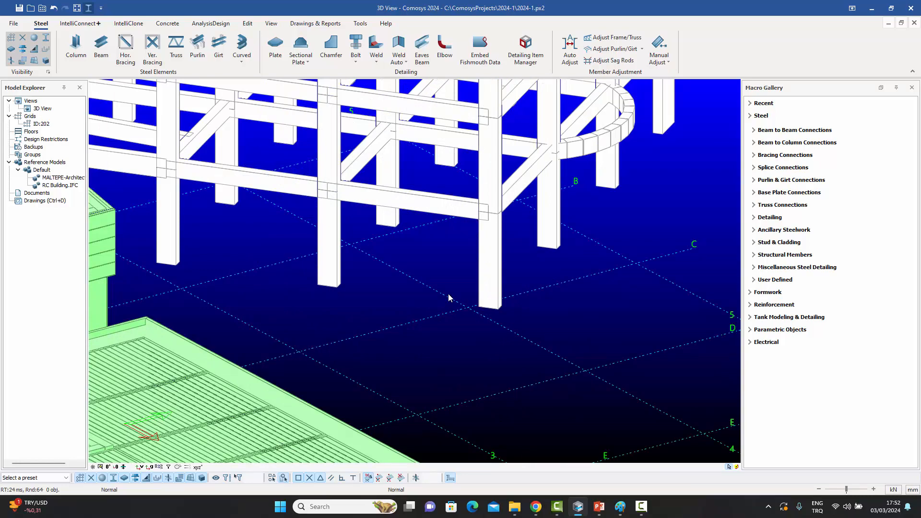
scroll(450, 298, up, 3)
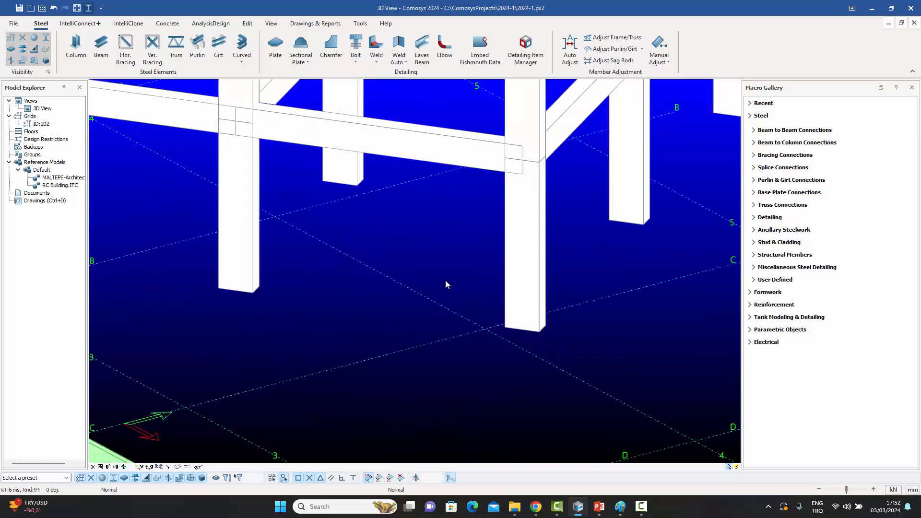
click(101, 48)
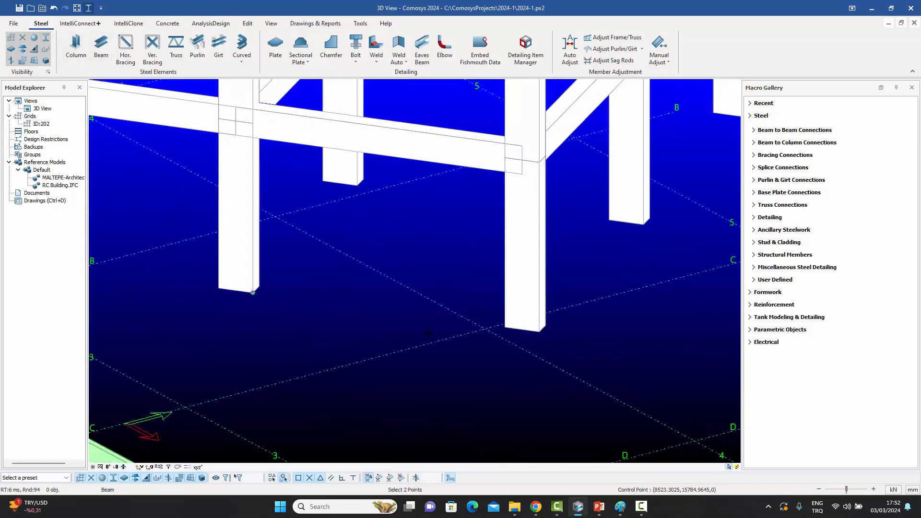
click(504, 327)
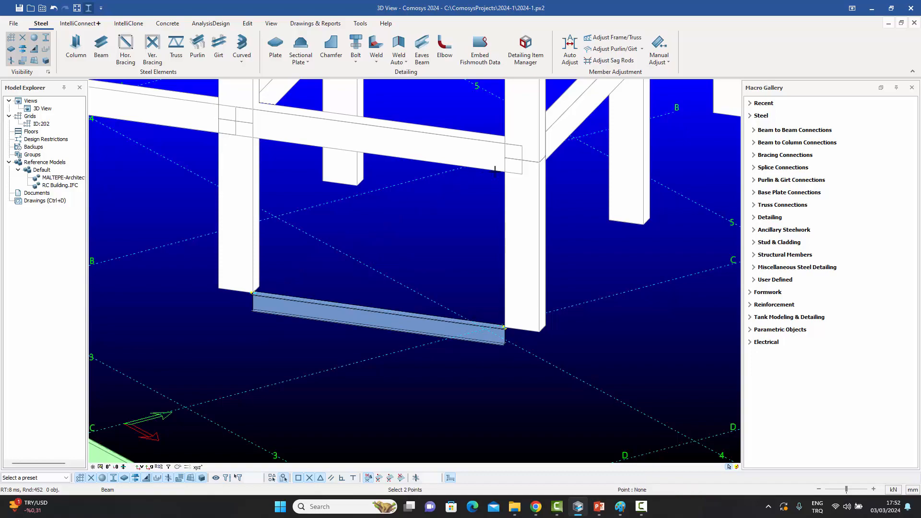
click(520, 160)
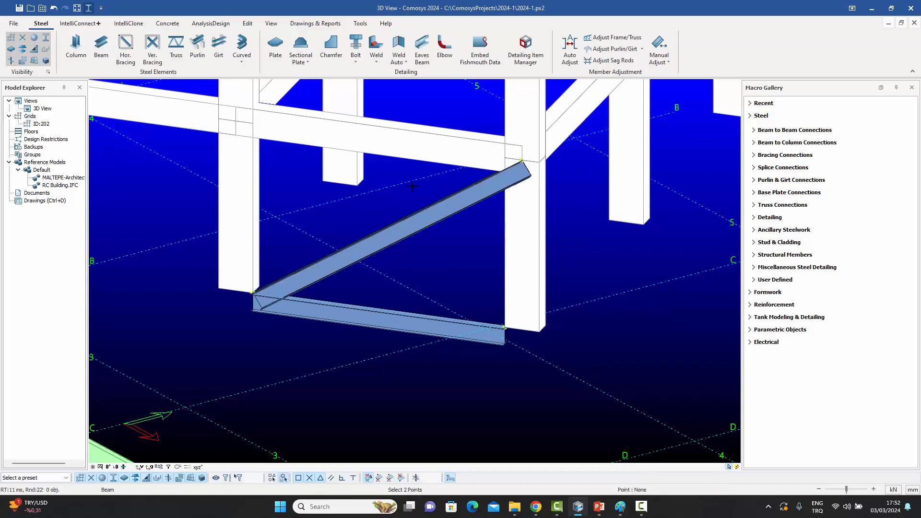
key(Escape)
scroll(456, 254, down, 6)
middle_drag(456, 252, 394, 339)
scroll(366, 373, up, 6)
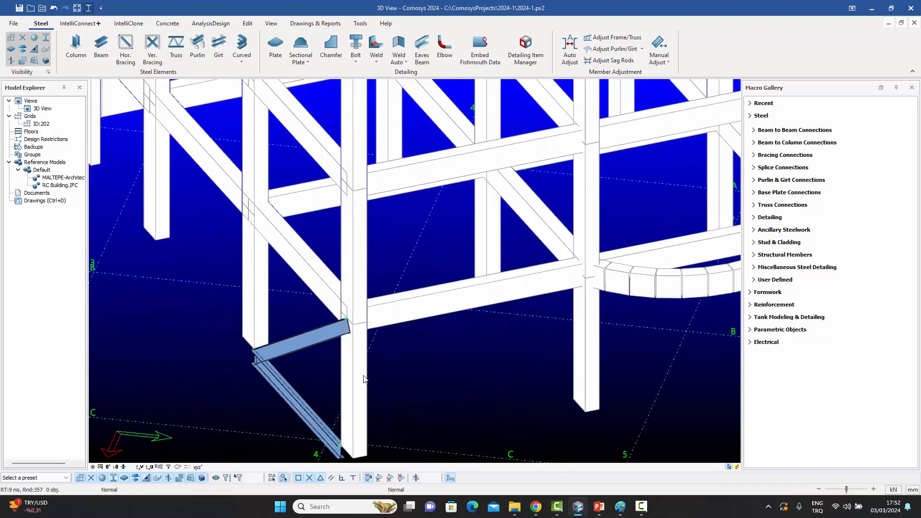
scroll(364, 375, up, 2)
middle_drag(363, 376, 369, 371)
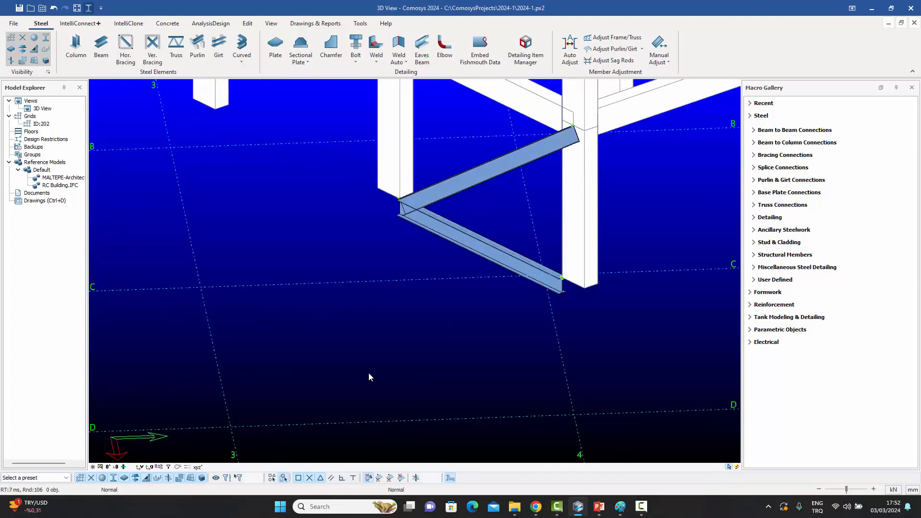
Hide the RC Building.IFC reference model in the Default group and show it again.
scroll(370, 375, down, 10)
middle_drag(369, 375, 425, 358)
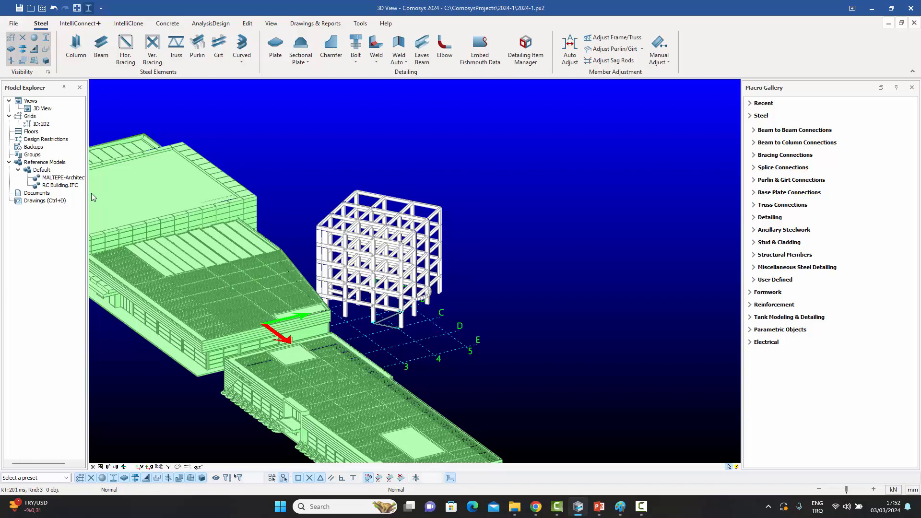
click(61, 187)
right_click(61, 186)
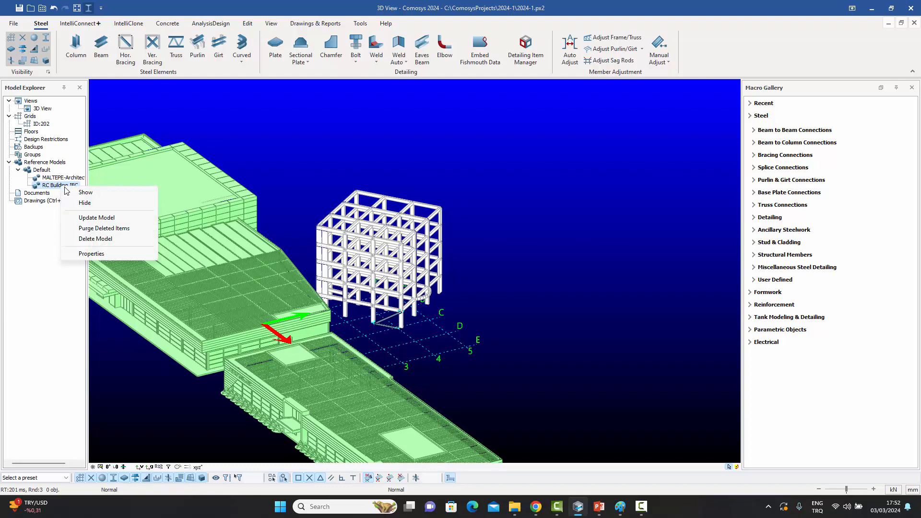
click(85, 203)
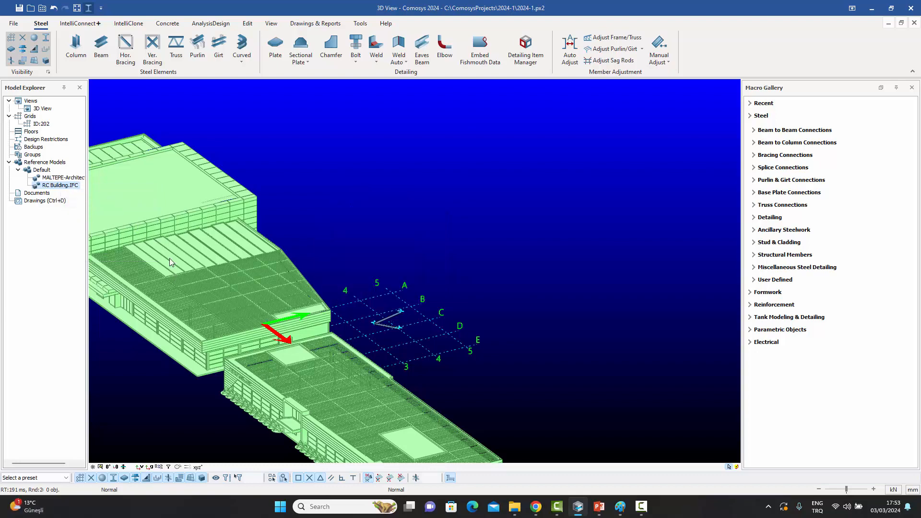
right_click(49, 185)
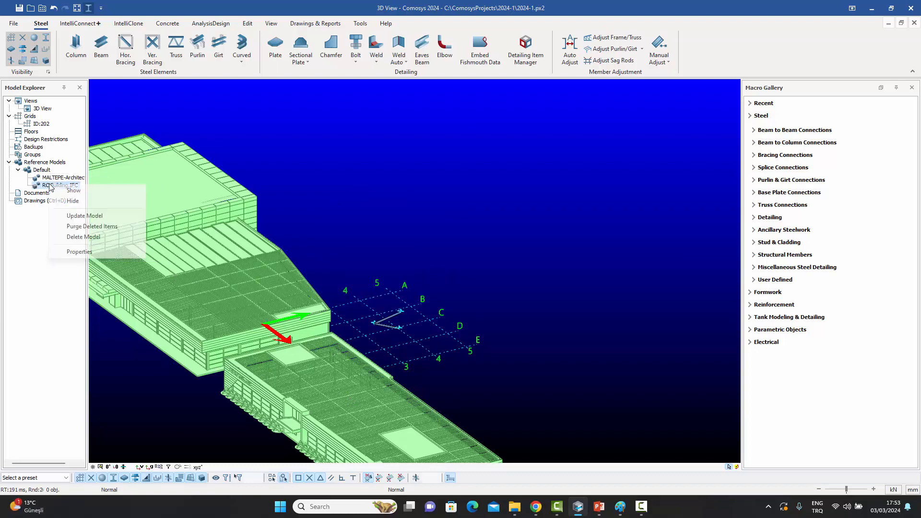
click(70, 195)
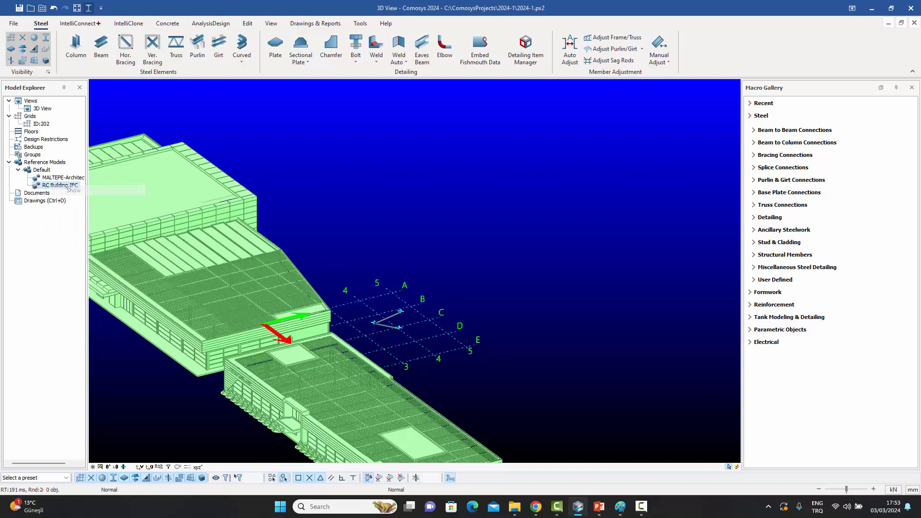
Hide the MALTEPE architecture reference model and examine the RC building together with the two new steel beams.
right_click(55, 177)
click(76, 194)
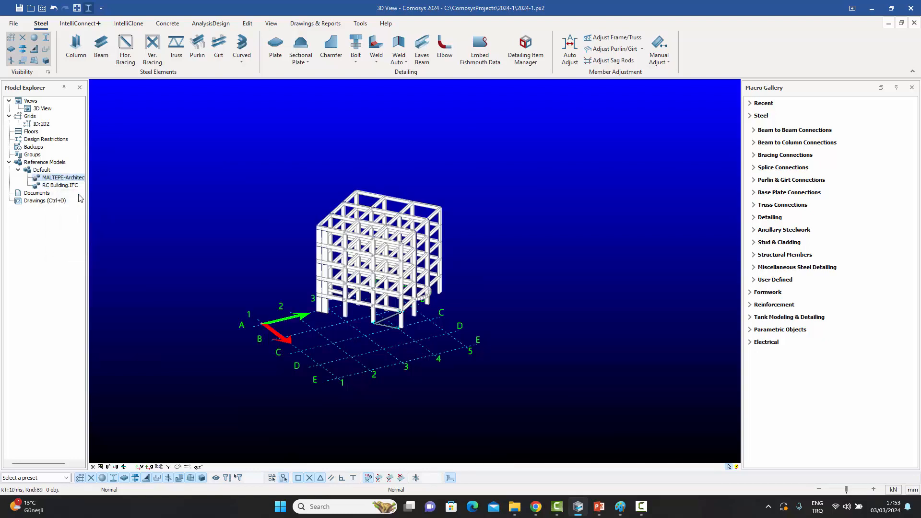
scroll(378, 335, up, 4)
scroll(379, 332, down, 6)
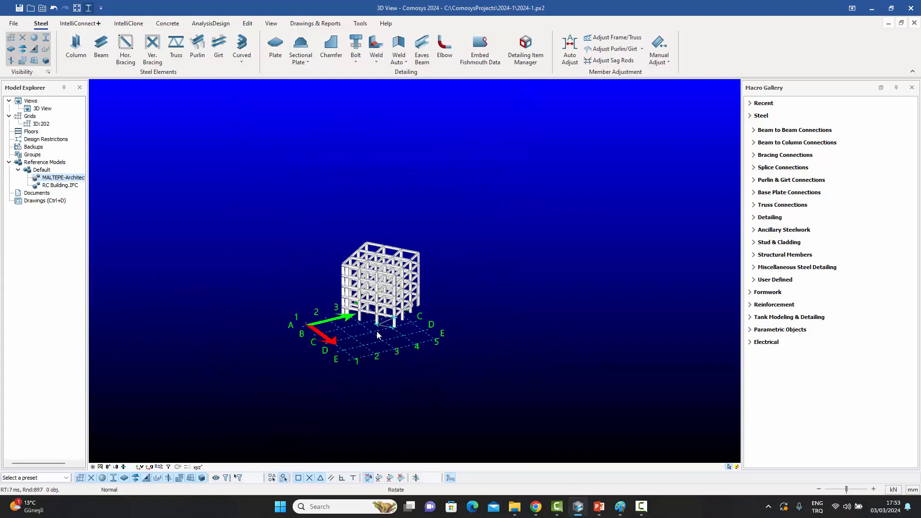
middle_drag(378, 331, 402, 336)
scroll(374, 297, up, 5)
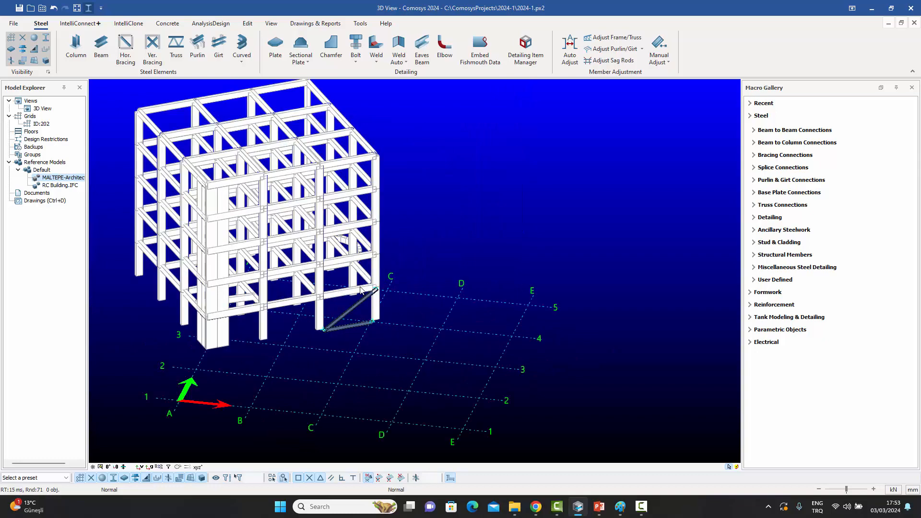
middle_drag(364, 300, 388, 316)
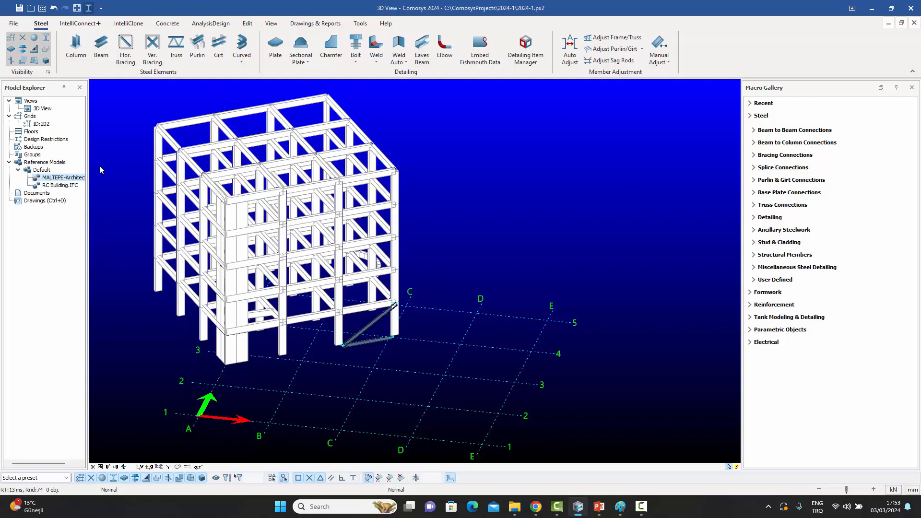
right_click(41, 171)
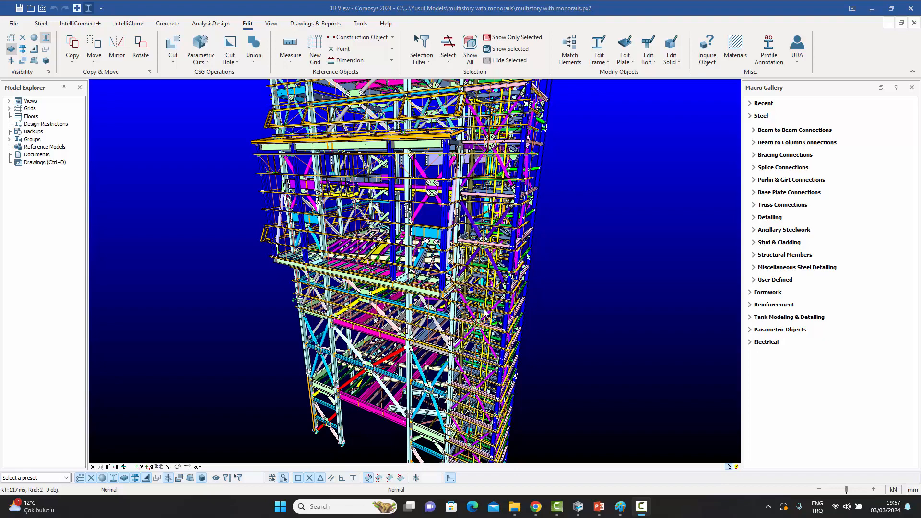
double_click(606, 252)
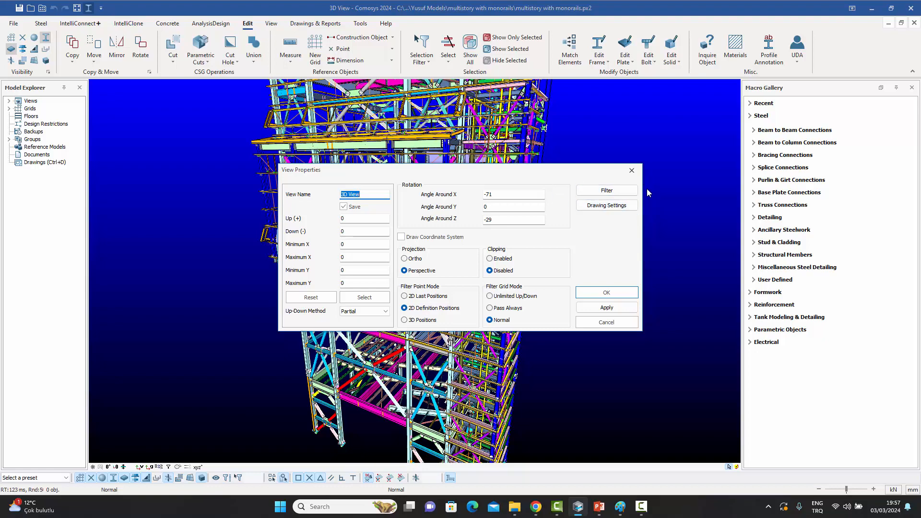
click(606, 192)
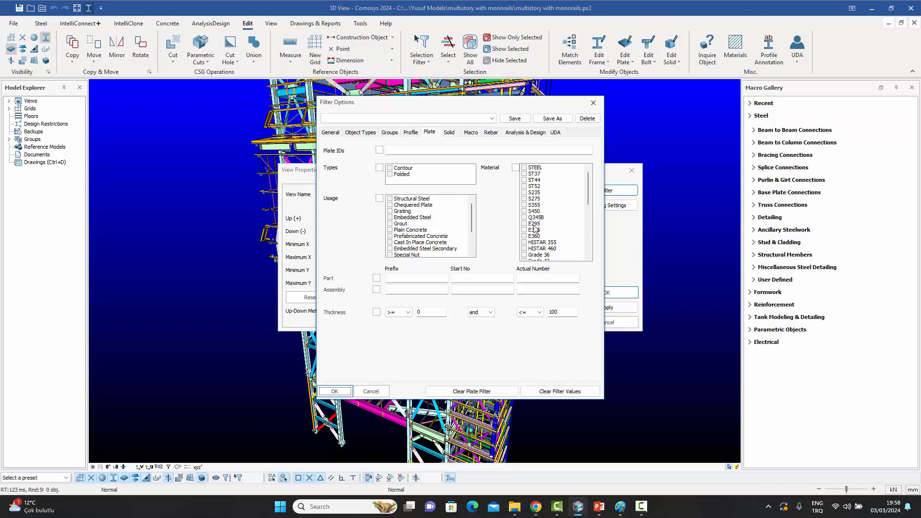
click(524, 204)
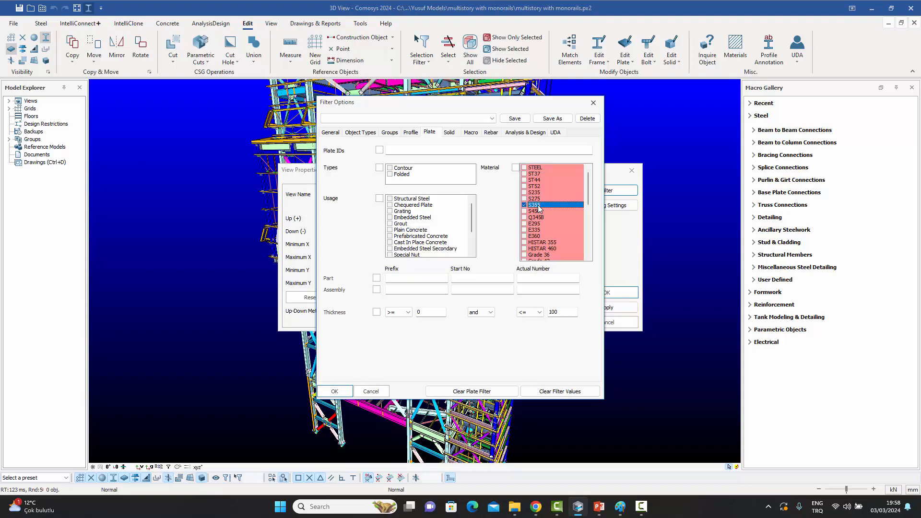
click(593, 104)
click(631, 170)
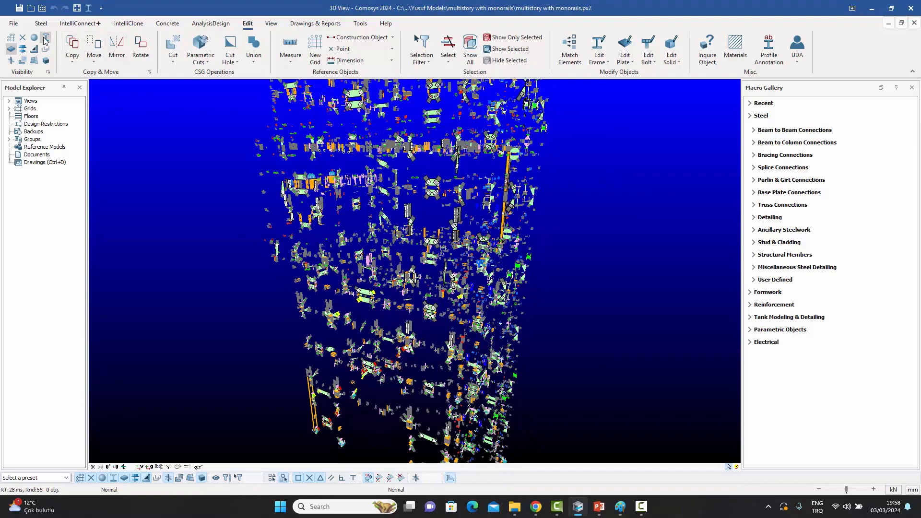
Select material S355 in the plate filter of the 3D View and apply the filter settings to the view.
scroll(420, 272, up, 5)
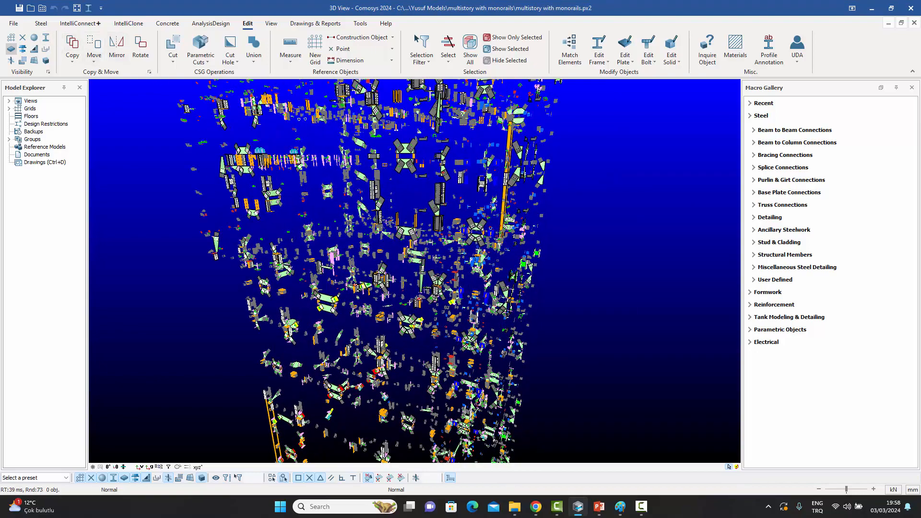
scroll(420, 273, down, 5)
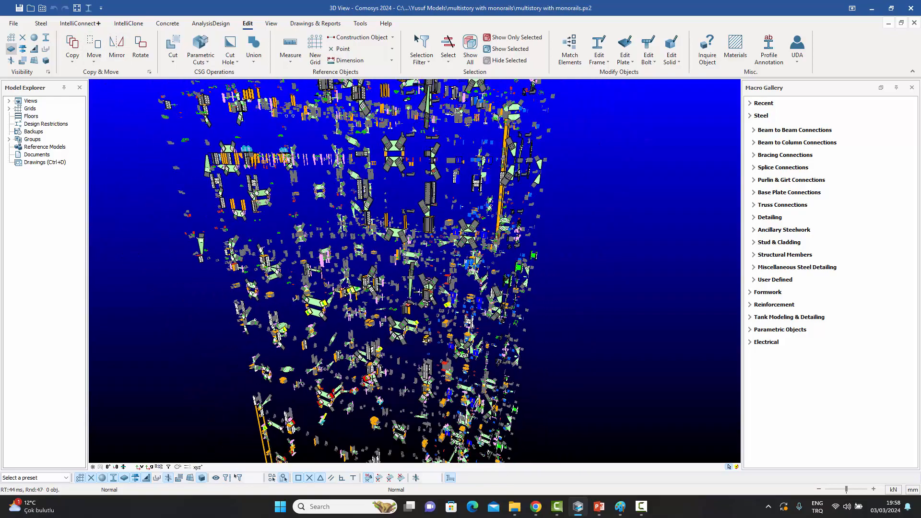
scroll(471, 282, down, 2)
scroll(471, 282, up, 2)
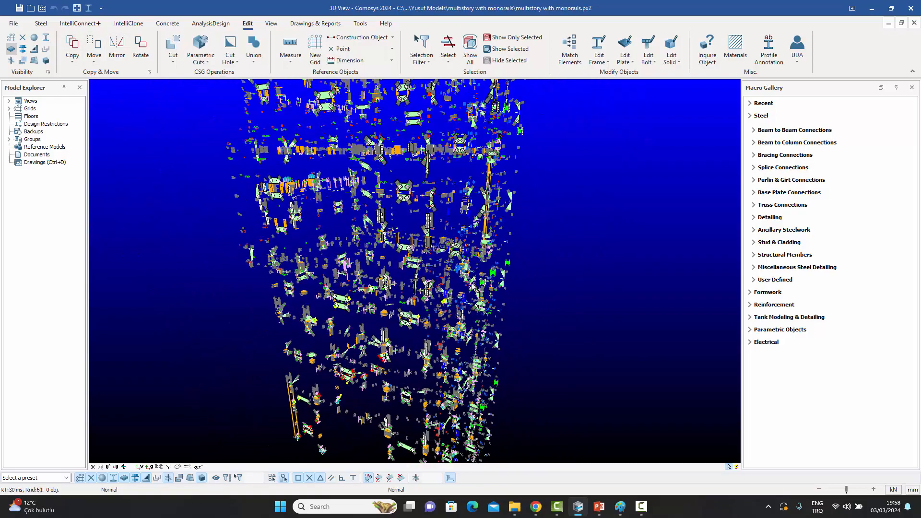
double_click(541, 295)
click(606, 191)
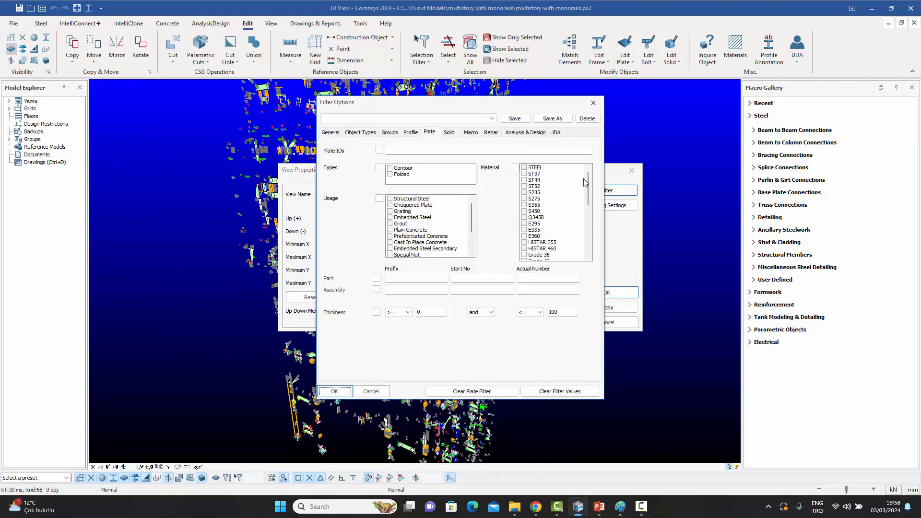
click(525, 204)
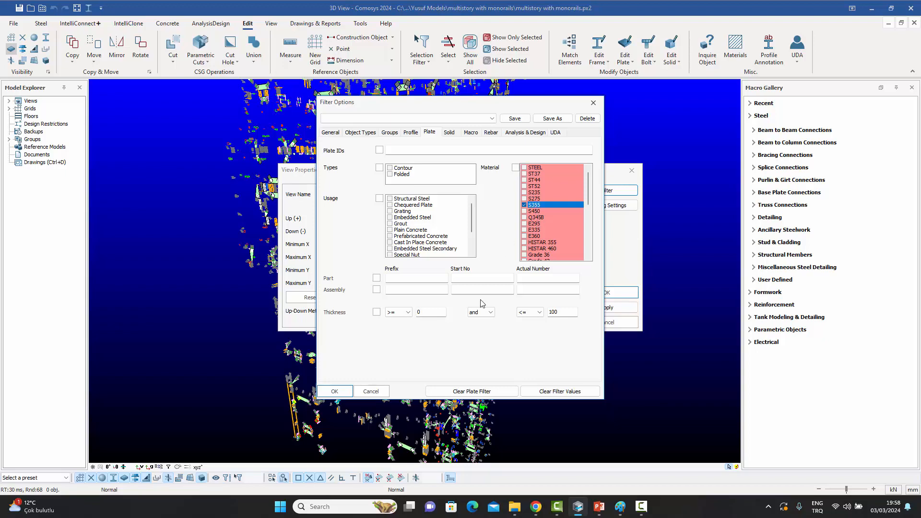
click(336, 391)
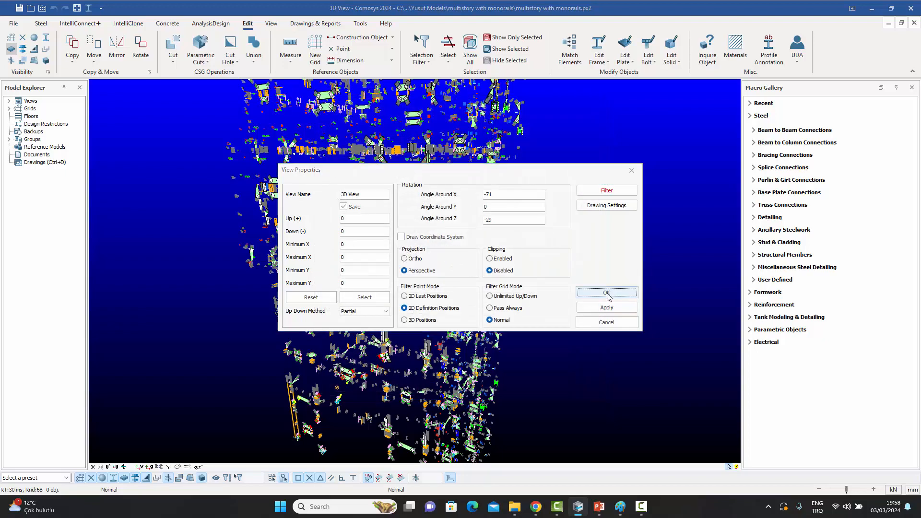
click(607, 293)
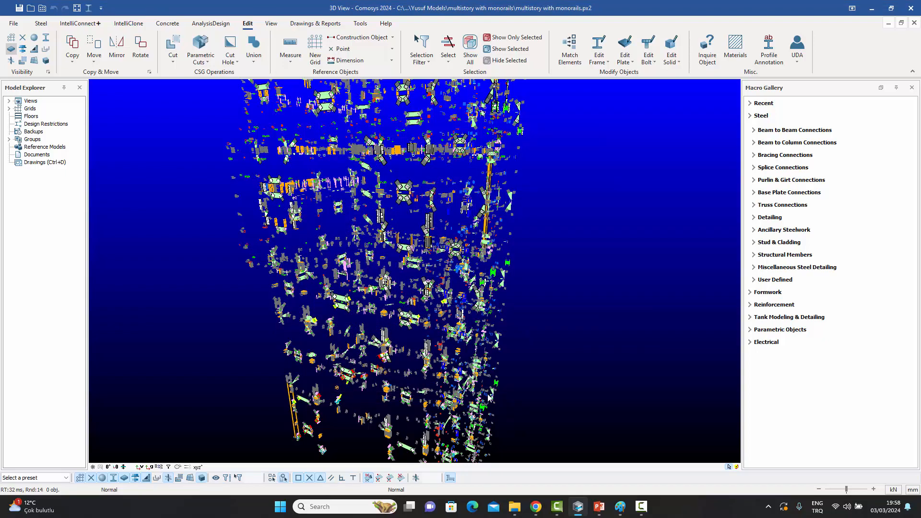
Enable the Material criterion in the 3D View's plate filter and apply it to the view.
double_click(583, 198)
click(596, 191)
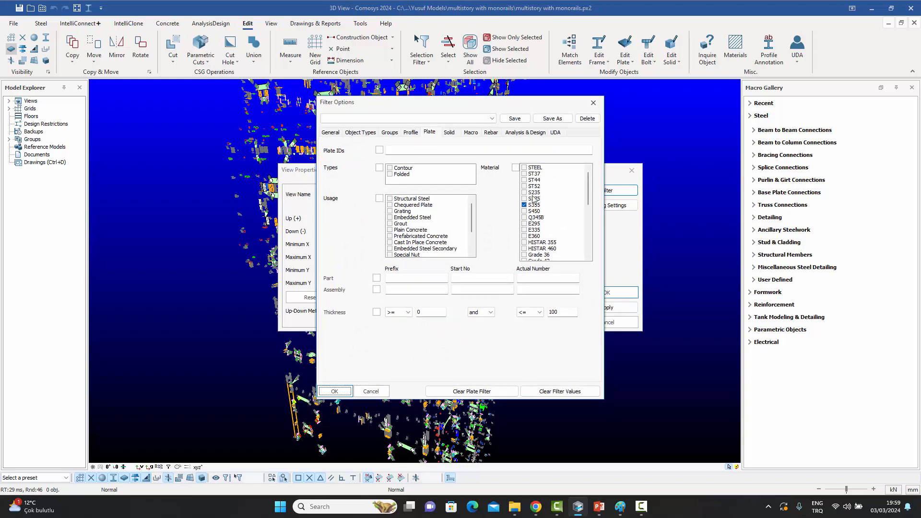
click(515, 168)
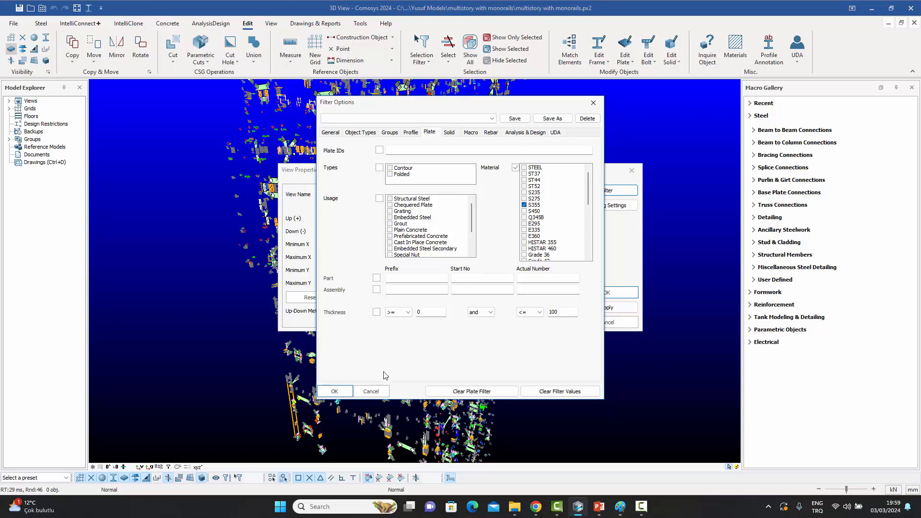
click(335, 391)
click(597, 292)
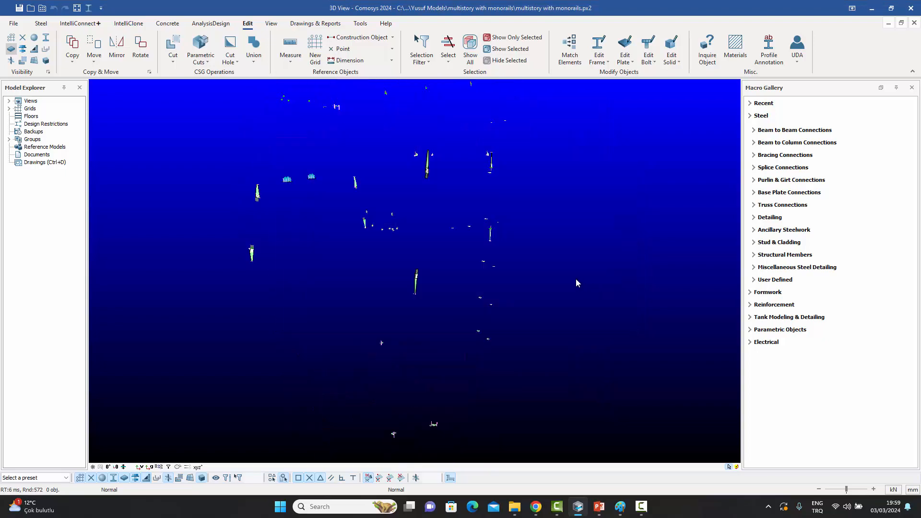
Check the material of the long green plate in its general definitions and close its properties unchanged.
scroll(431, 168, up, 4)
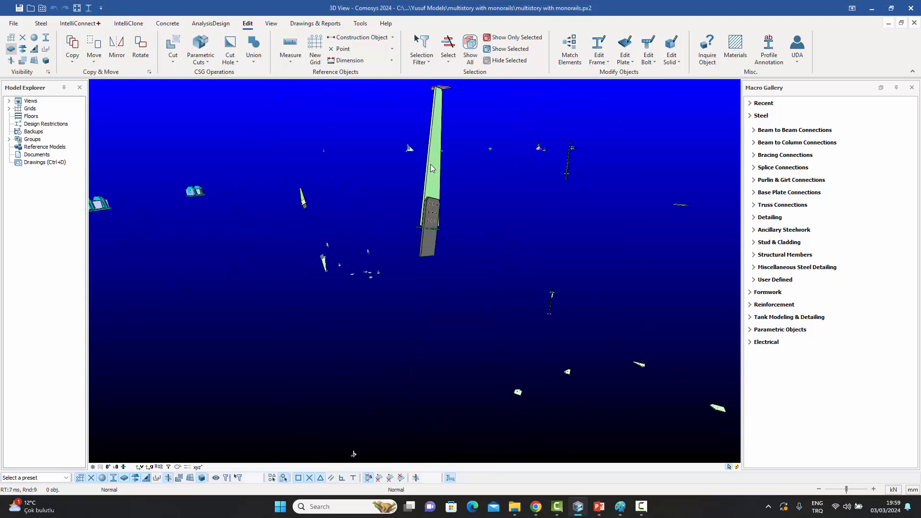
double_click(431, 166)
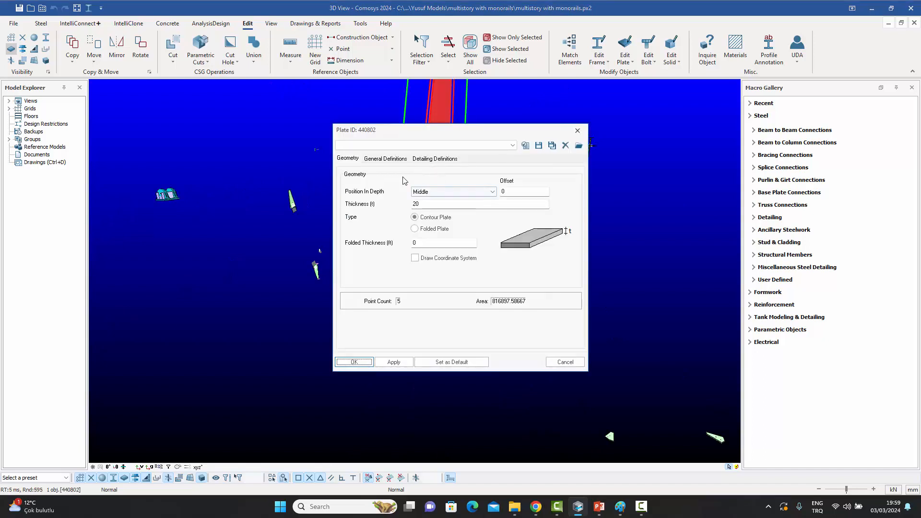
click(385, 158)
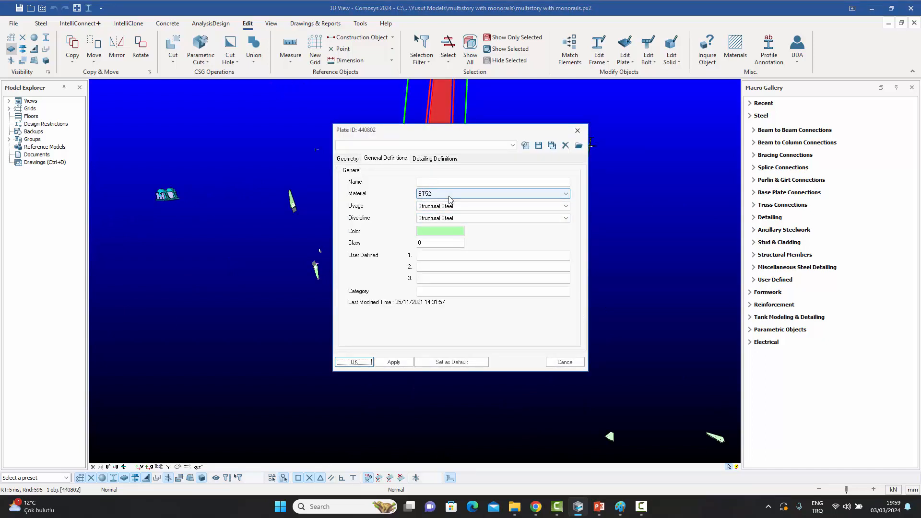
click(578, 131)
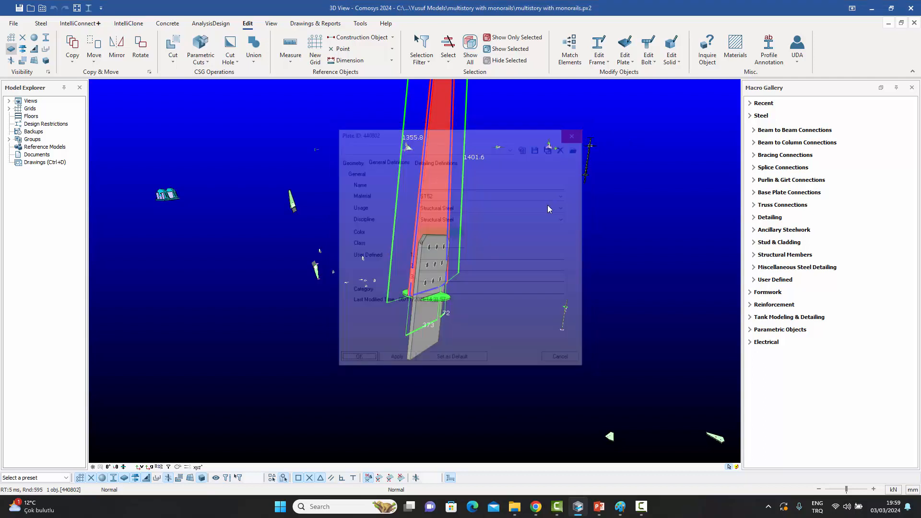
Disable the Material criterion in the 3D View's plate filter and deselect material S355.
scroll(525, 221, down, 5)
scroll(518, 237, down, 4)
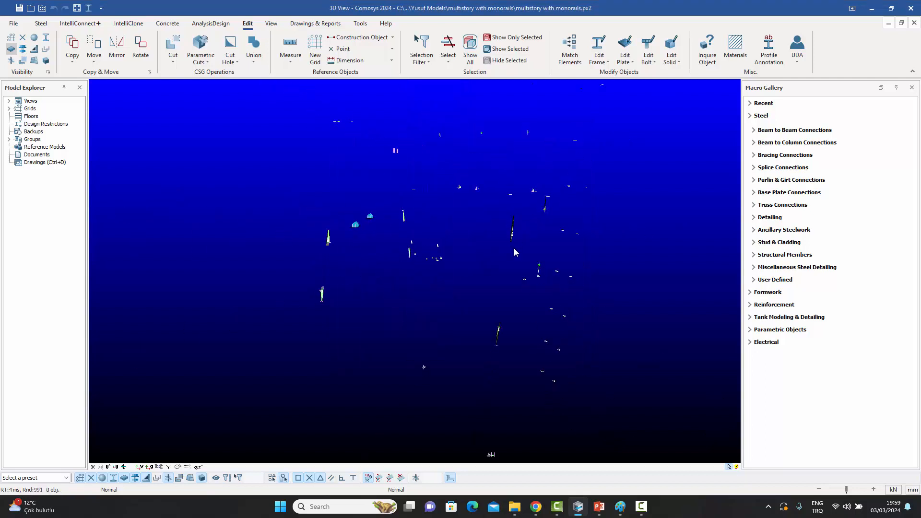
scroll(565, 293, up, 1)
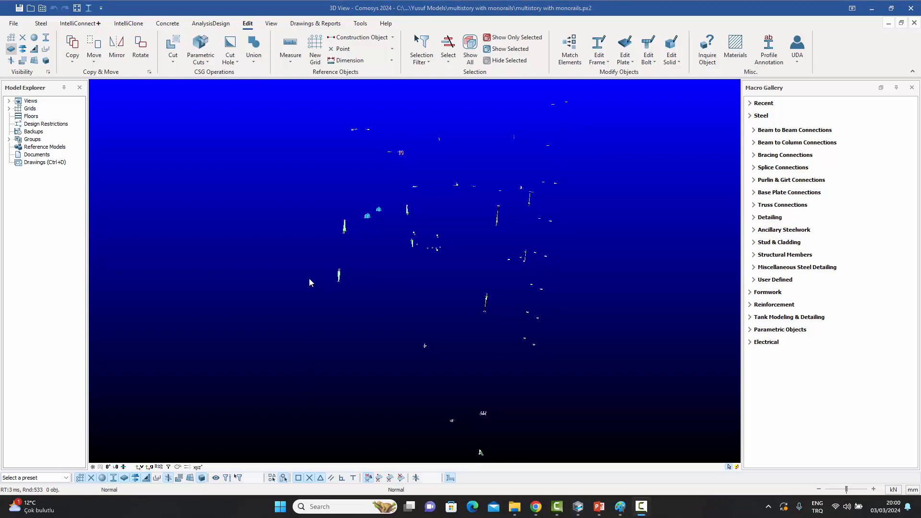
double_click(286, 292)
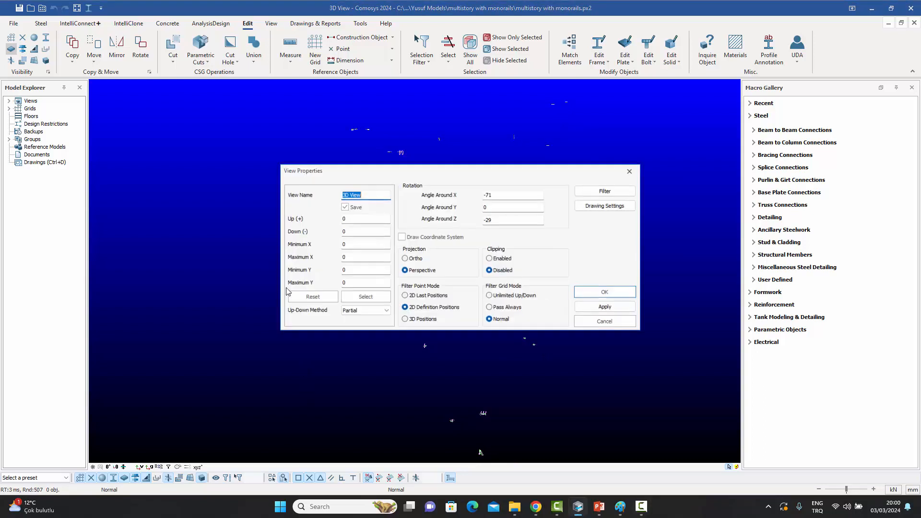
click(607, 190)
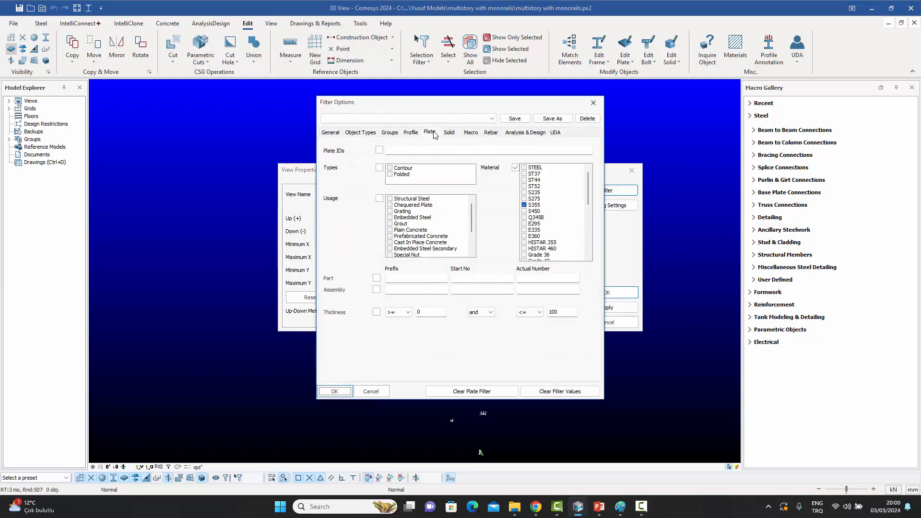
click(515, 167)
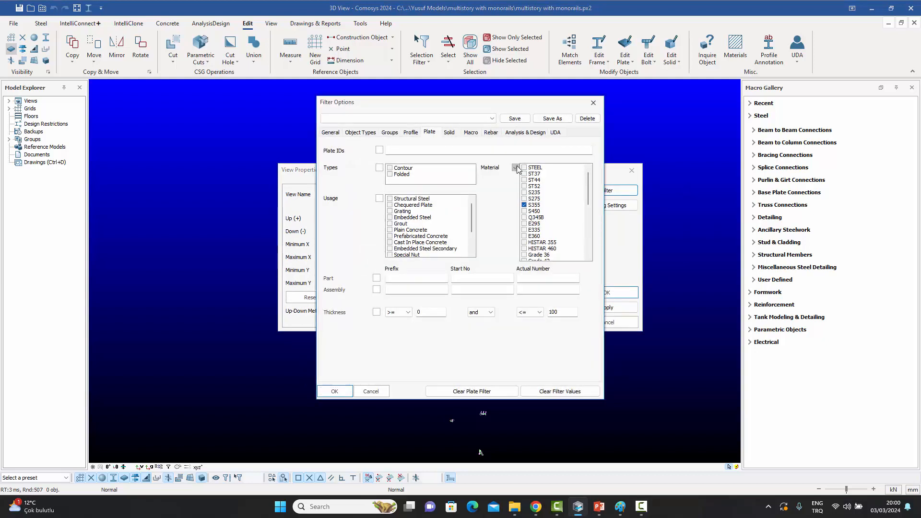
click(525, 206)
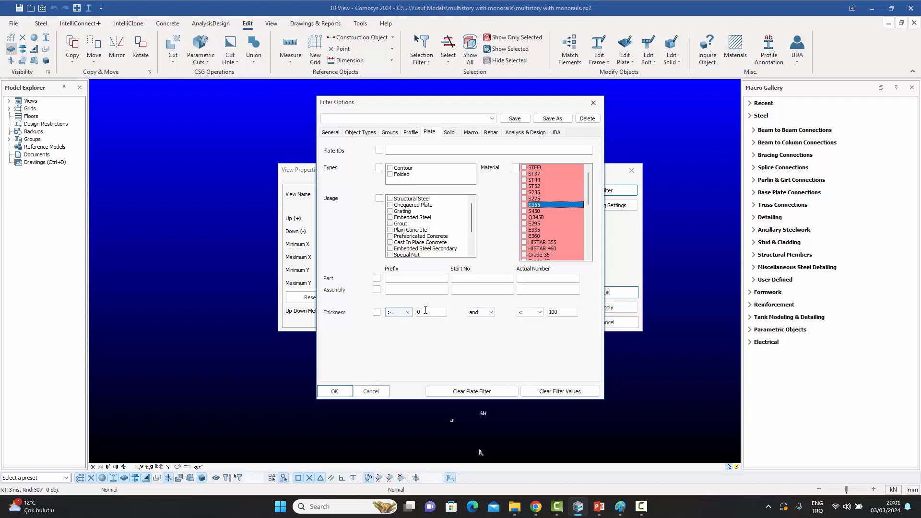
Set the plate filter's thickness range to >= 5 and <= 10 and apply the filter settings to the view.
key(Tab)
text(5)
key(Tab)
click(486, 316)
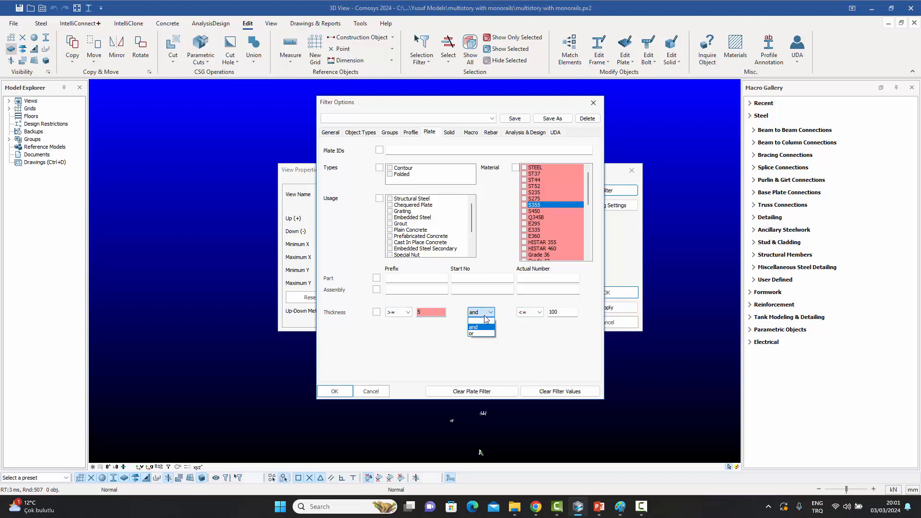
click(480, 329)
key(Tab)
key(Tab)
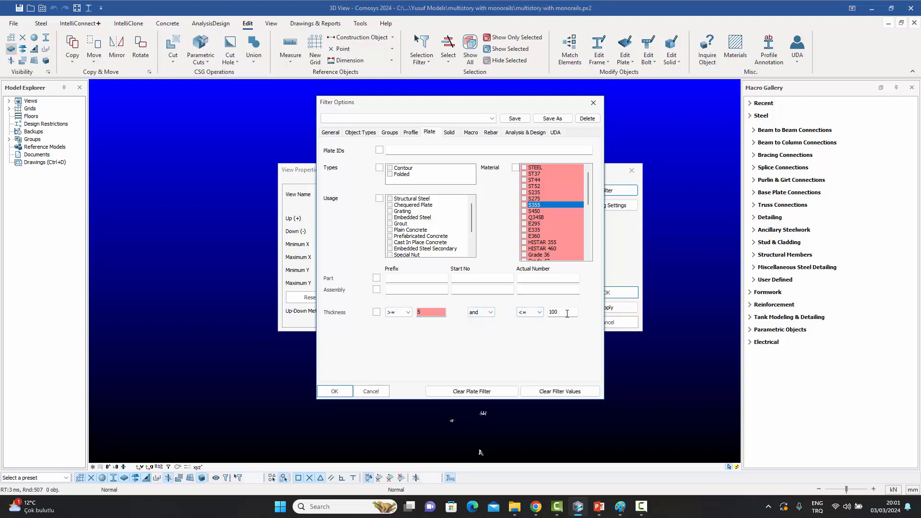
text(10)
click(540, 313)
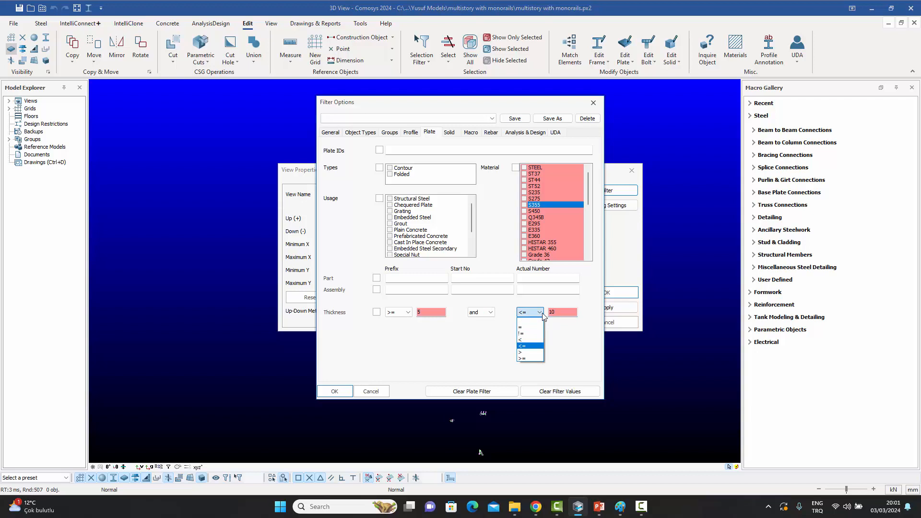
click(558, 342)
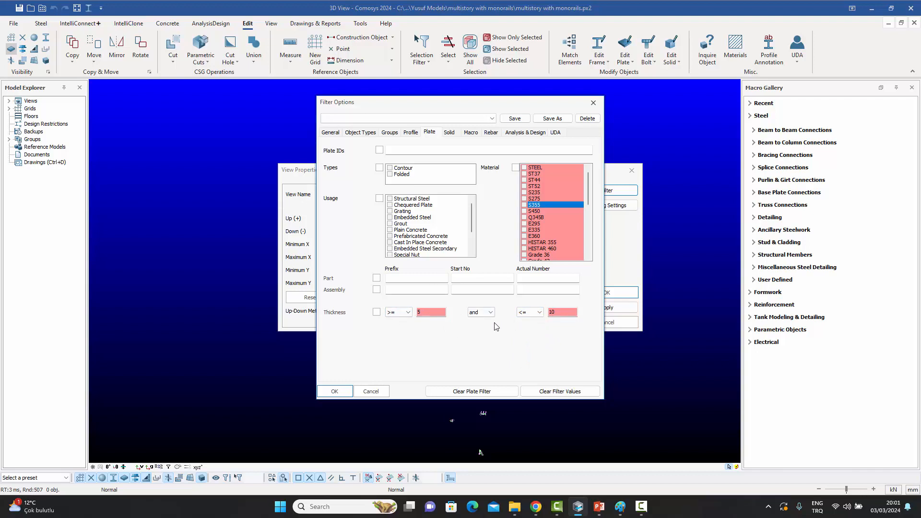
click(334, 392)
click(609, 294)
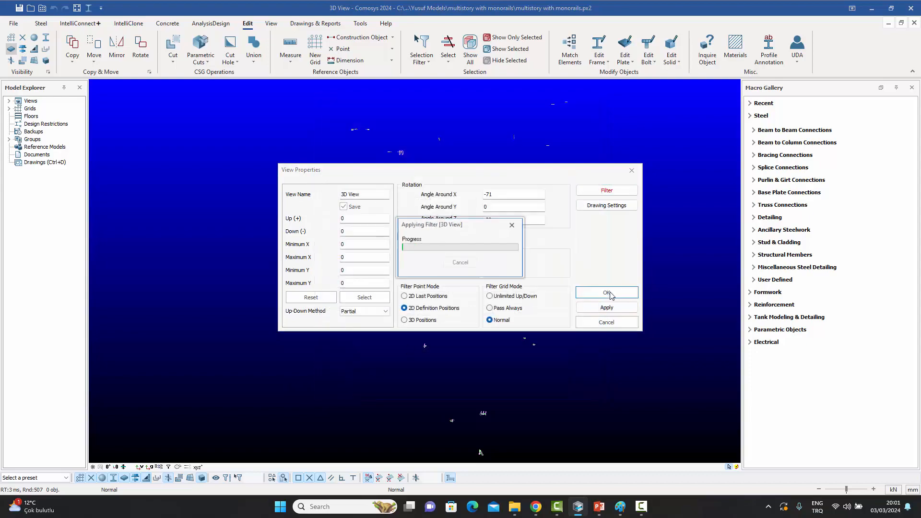
Check the thickness of a long pink plate and a grey connection plate in their geometry properties, leaving both unchanged.
scroll(470, 264, up, 6)
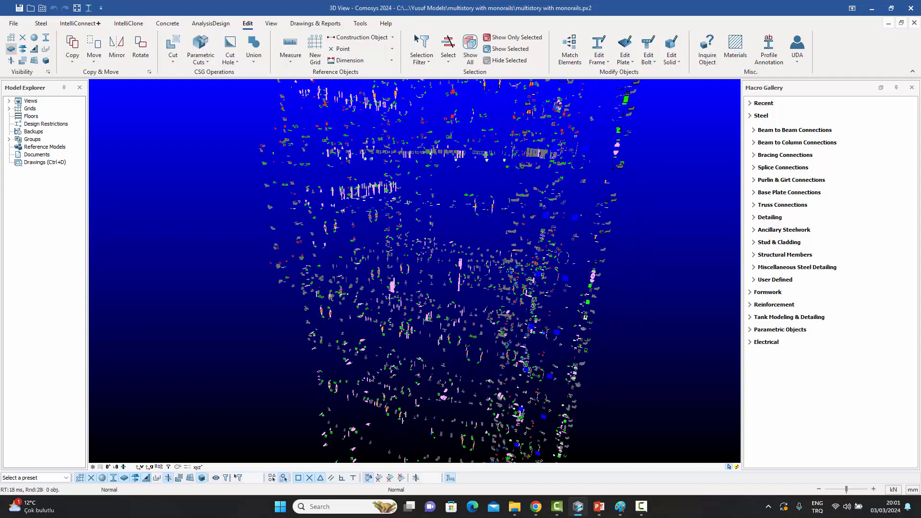
scroll(469, 263, up, 5)
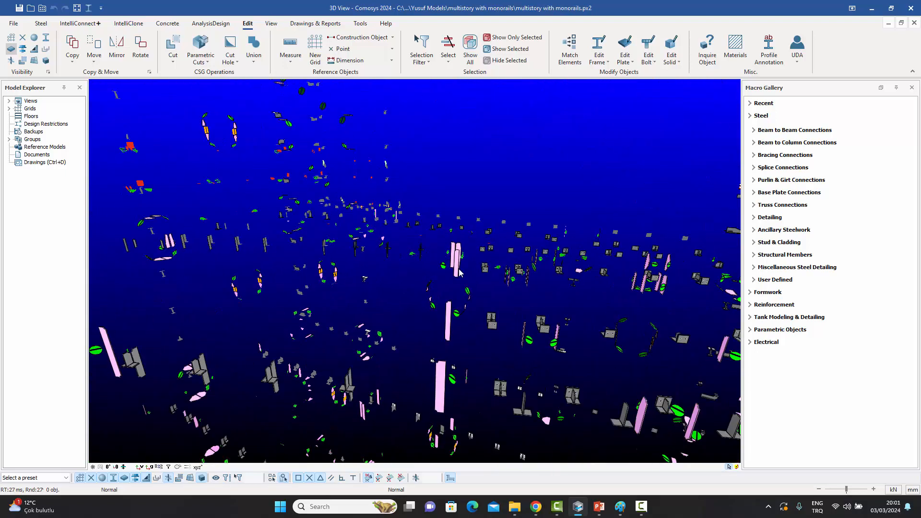
double_click(457, 274)
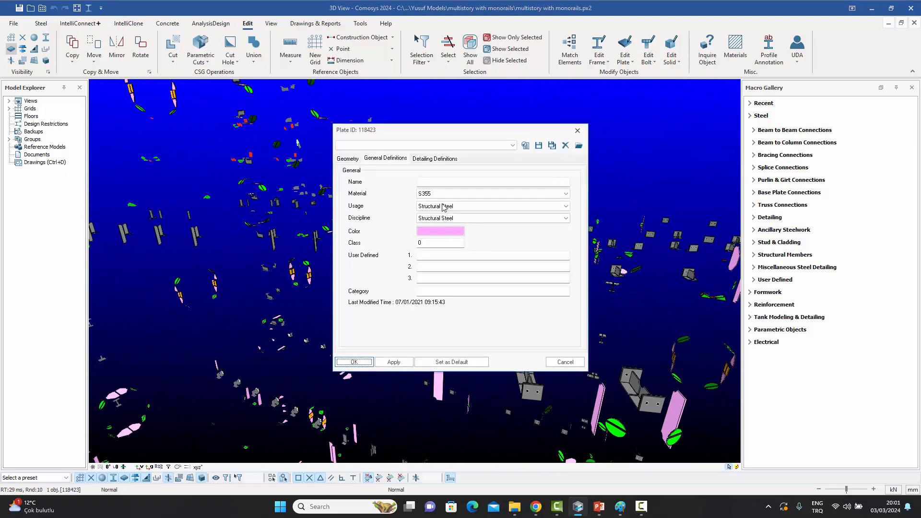
click(351, 159)
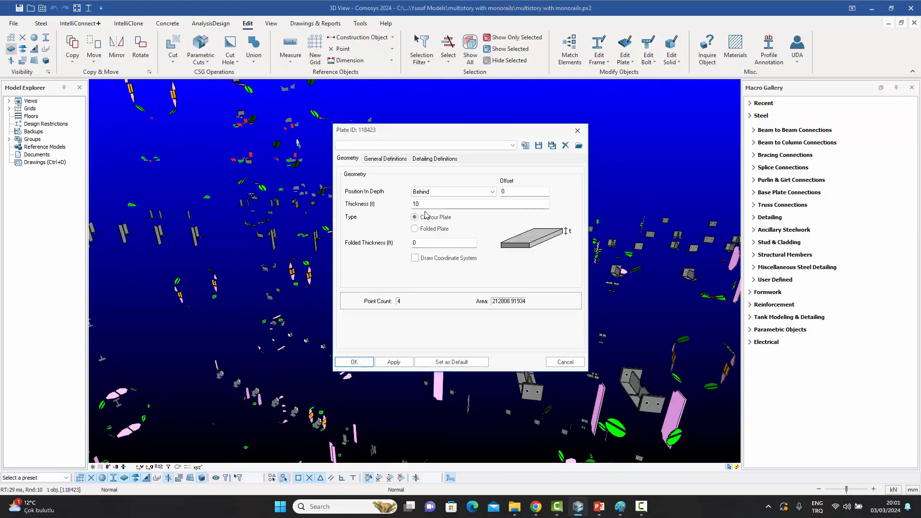
click(577, 131)
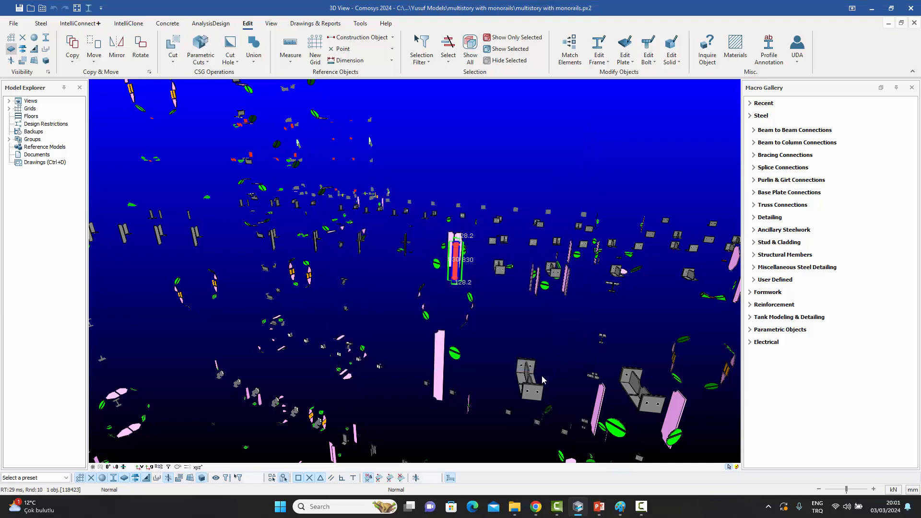
double_click(530, 393)
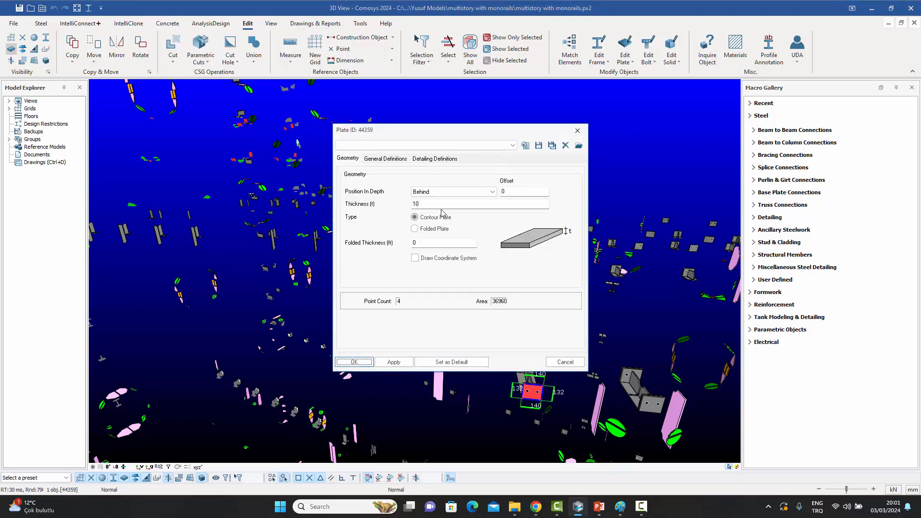
click(560, 365)
Check the thickness of a small six-sided pink plate near the green circular plates and close its properties unchanged.
scroll(416, 243, up, 5)
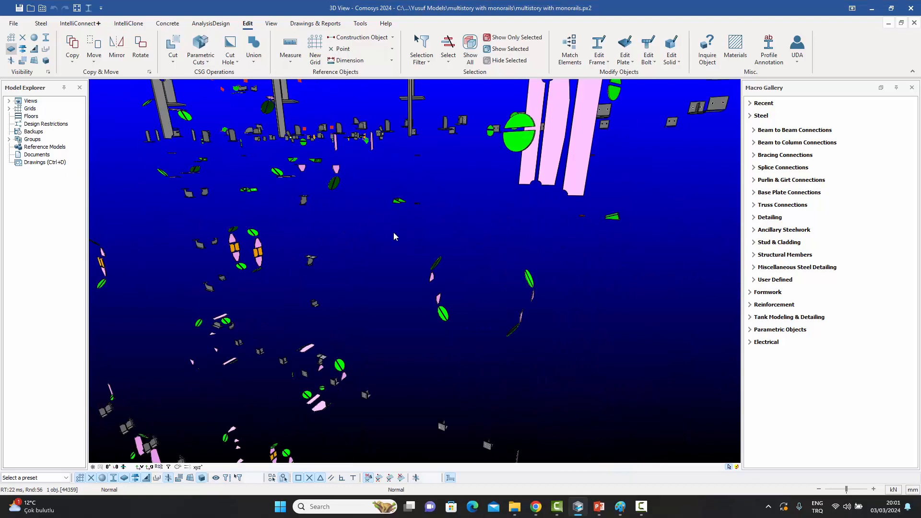
scroll(439, 299, up, 3)
scroll(456, 302, up, 5)
scroll(451, 307, down, 4)
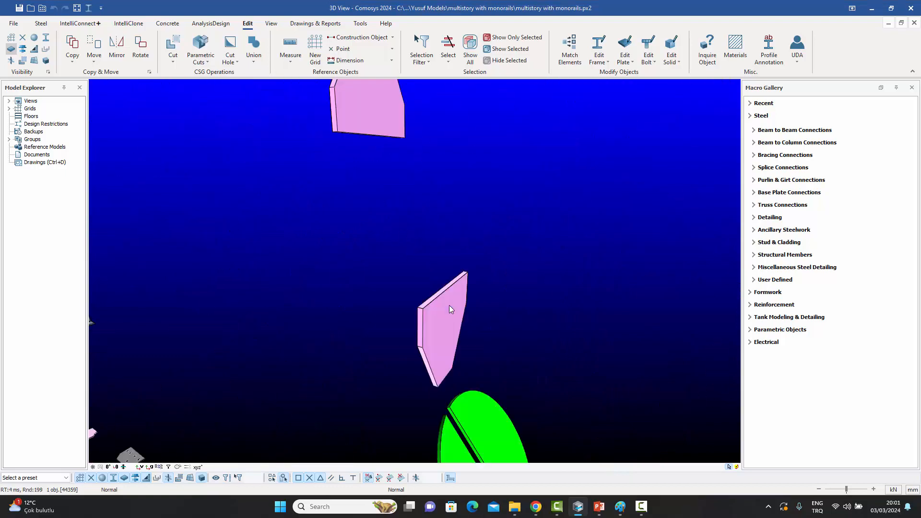
double_click(451, 307)
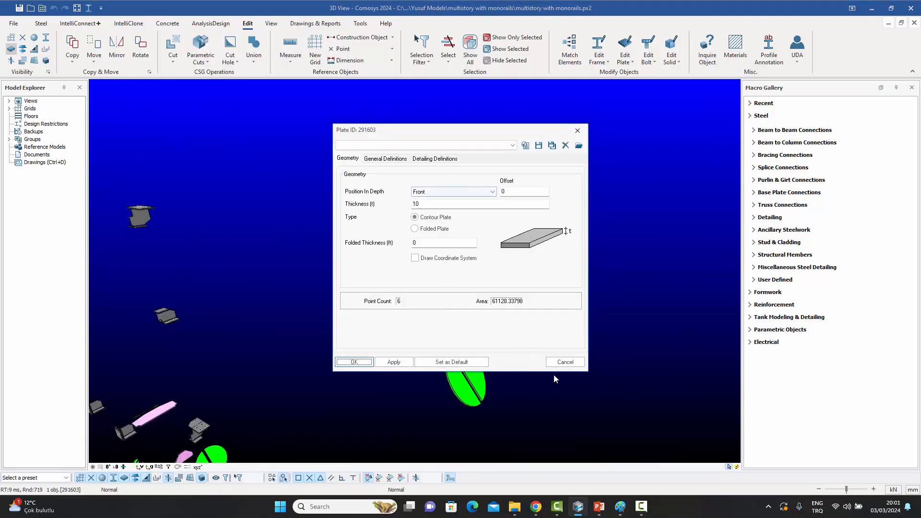
click(564, 361)
scroll(475, 273, down, 4)
scroll(475, 273, down, 1)
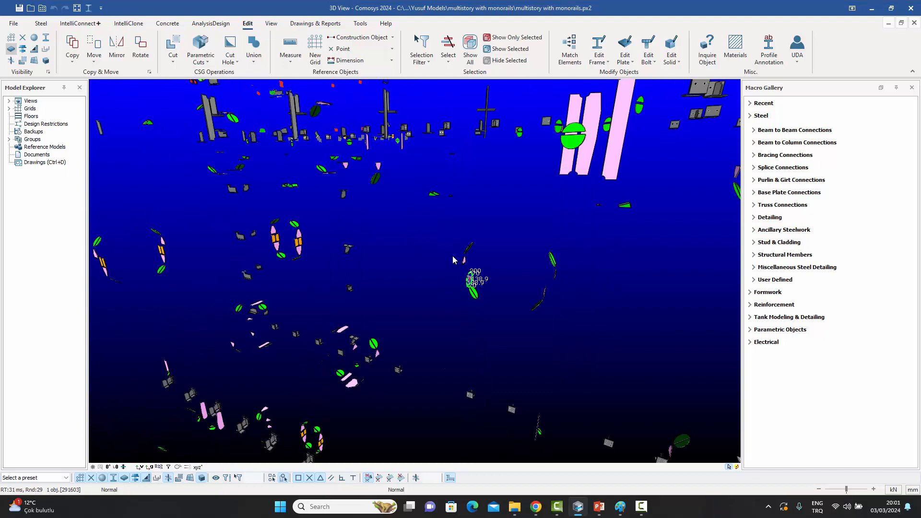
Enable the Thickness criterion in the 3D View's plate filter and apply it to the view.
click(430, 246)
double_click(422, 244)
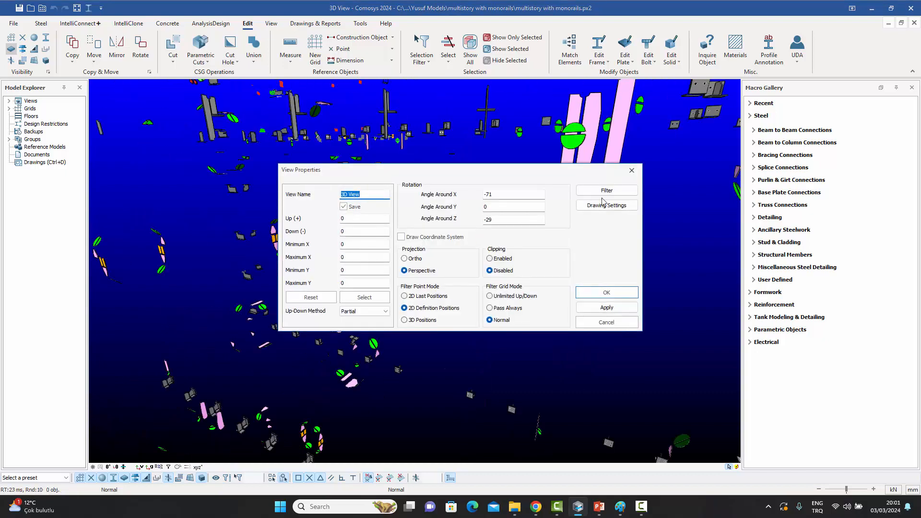
click(620, 190)
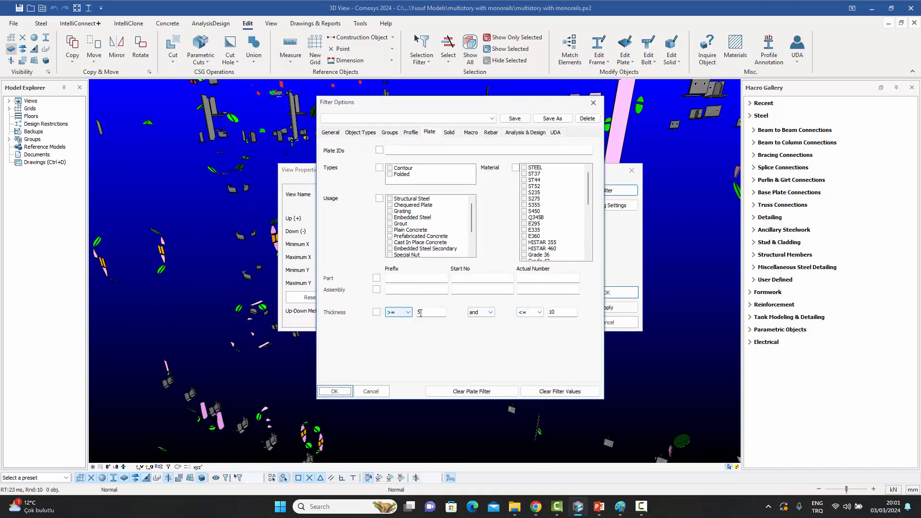
click(377, 312)
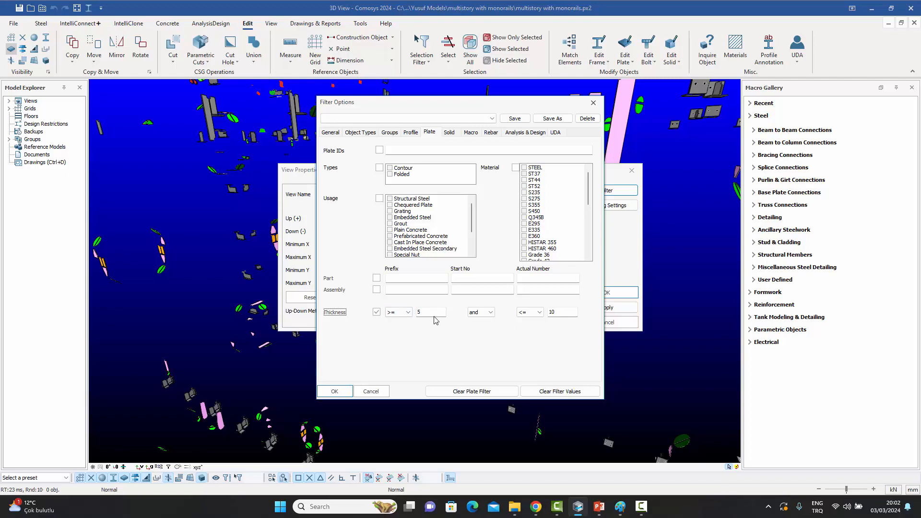
click(335, 392)
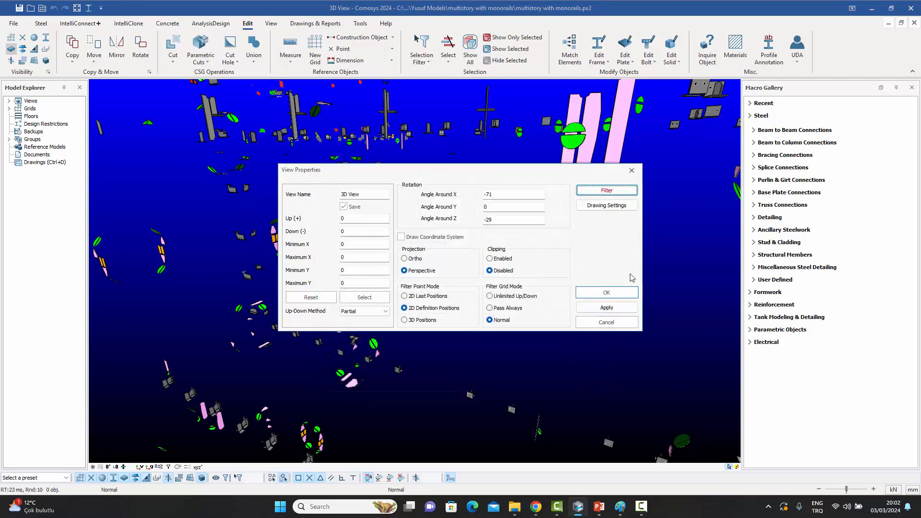
click(612, 292)
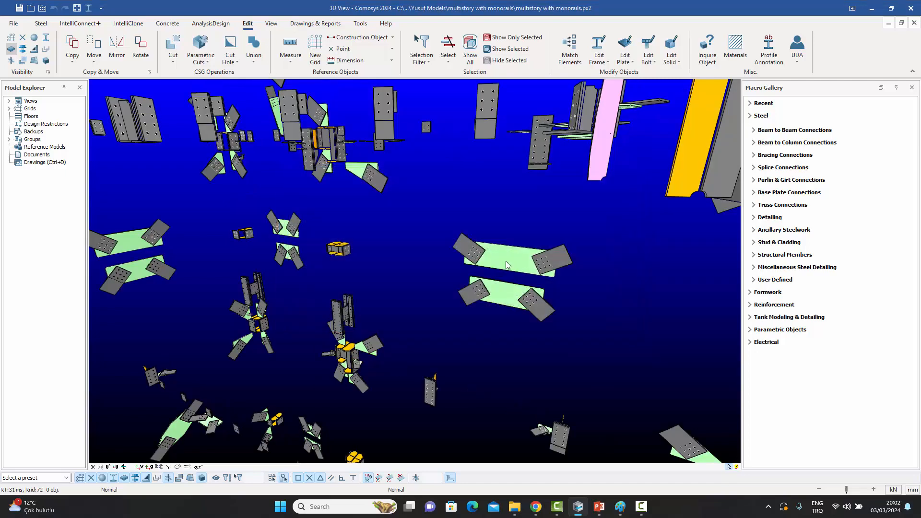
Check the thickness of the large light green gusset plate and reopen the 3D View's filter options.
double_click(508, 265)
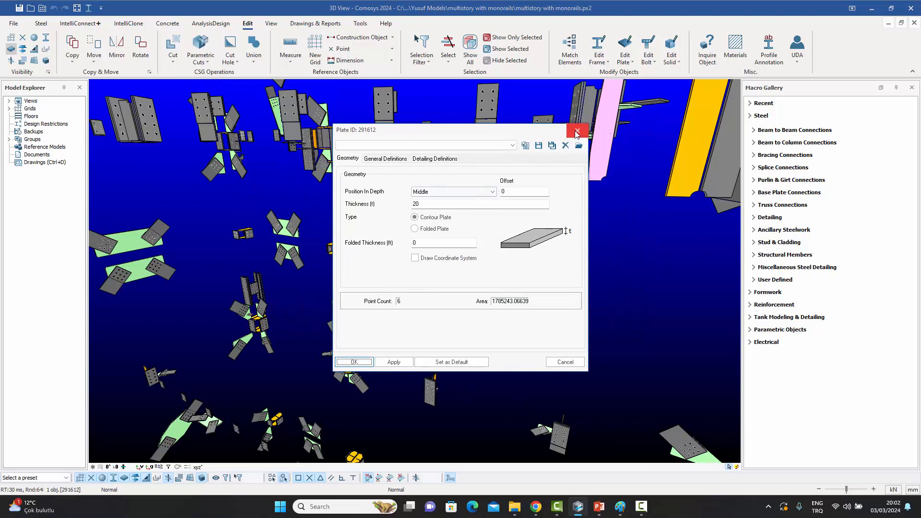
click(576, 131)
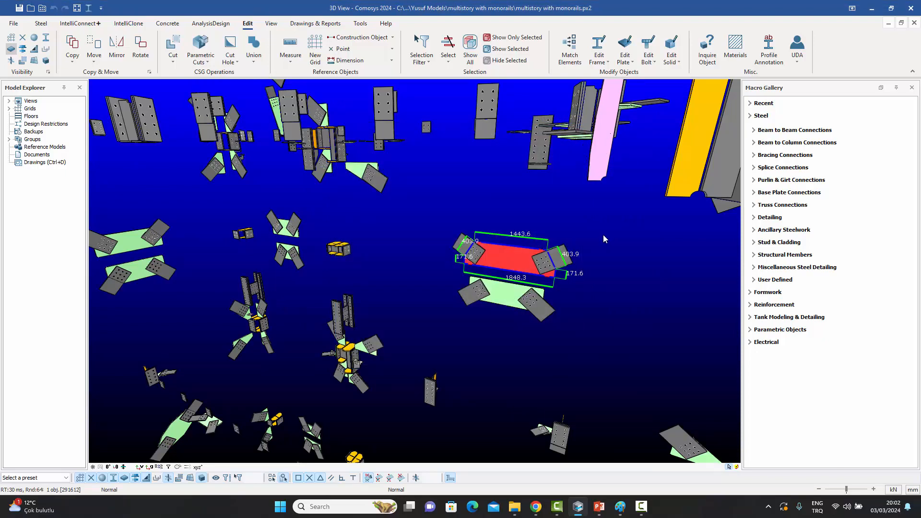
double_click(604, 235)
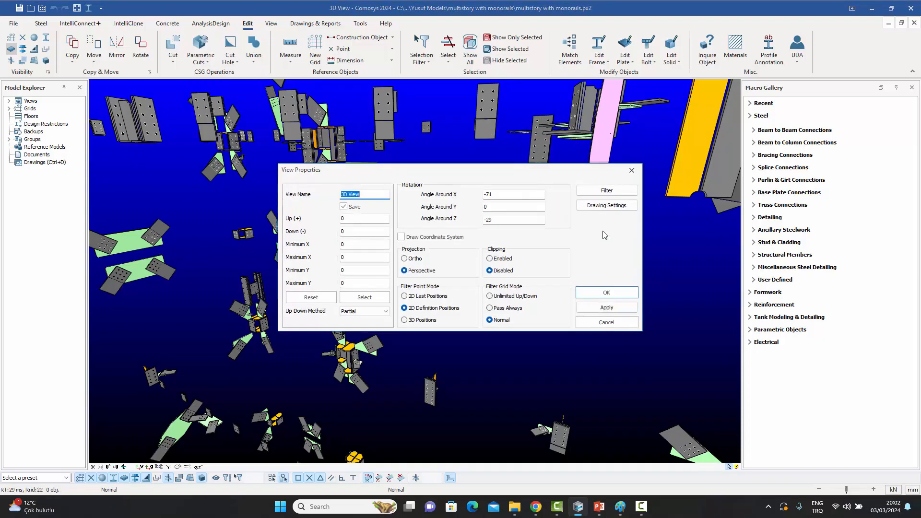
click(606, 192)
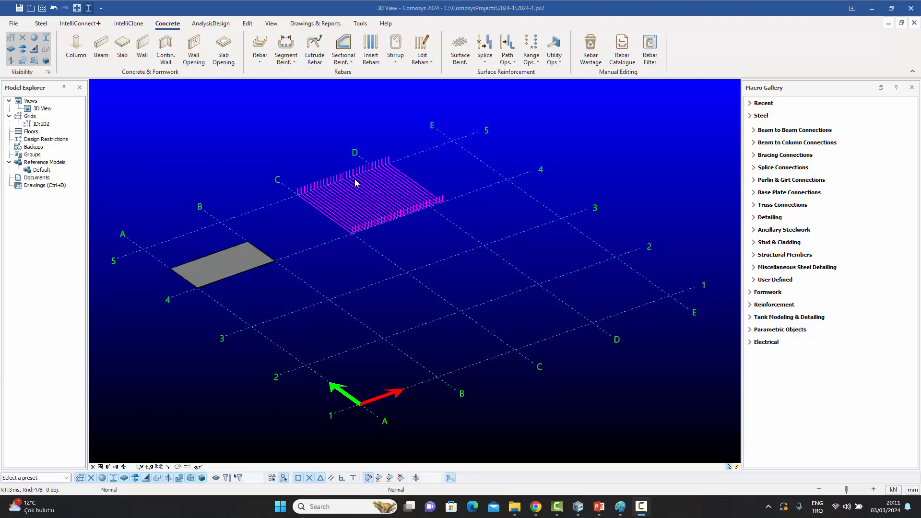
In the 2024-1 project, select the grey slab's corner point on axis B, examine its point-editing tools, and clear the selection.
click(223, 261)
scroll(248, 249, up, 6)
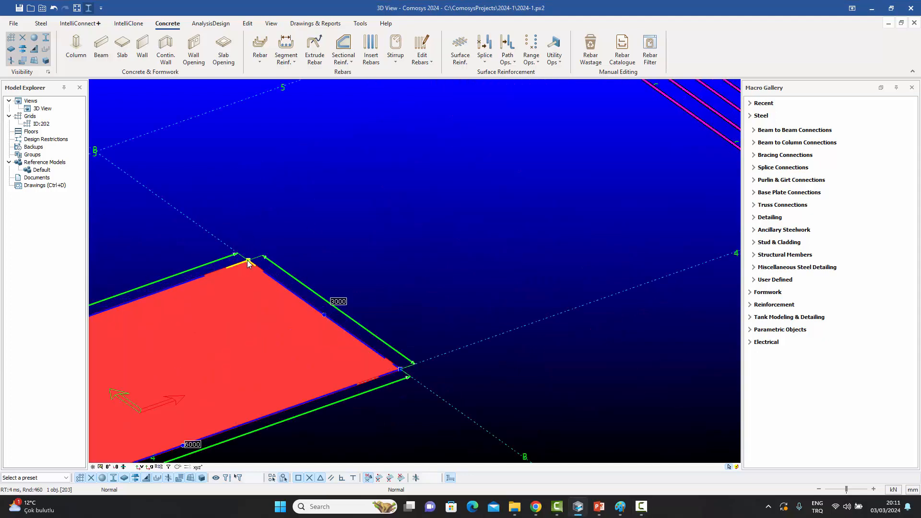
click(248, 262)
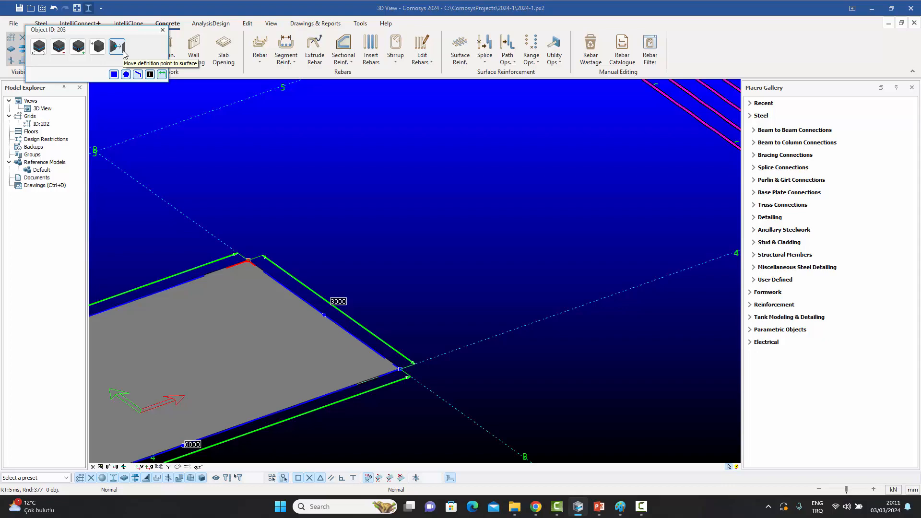
click(354, 214)
scroll(336, 300, down, 4)
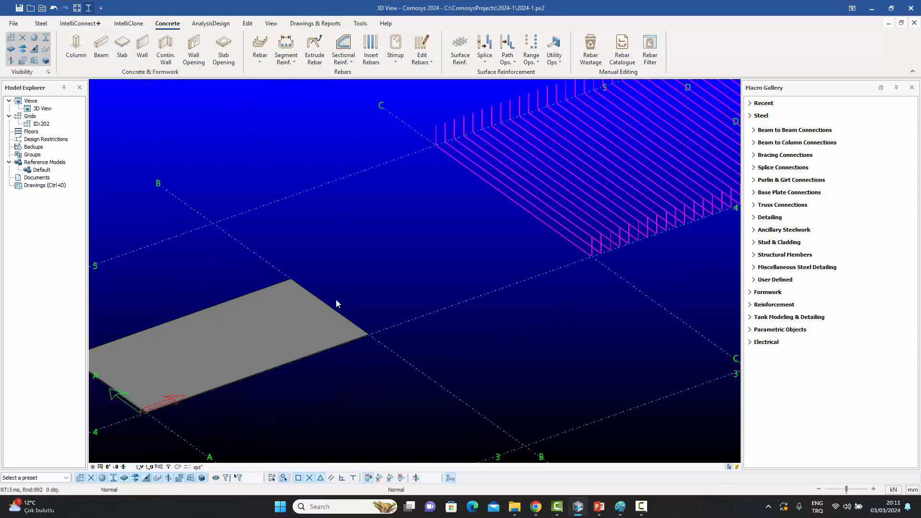
Select the rebar group between axes C and D, examine its editing points and dimension labels, and clear the selection.
click(480, 216)
middle_drag(480, 216, 417, 269)
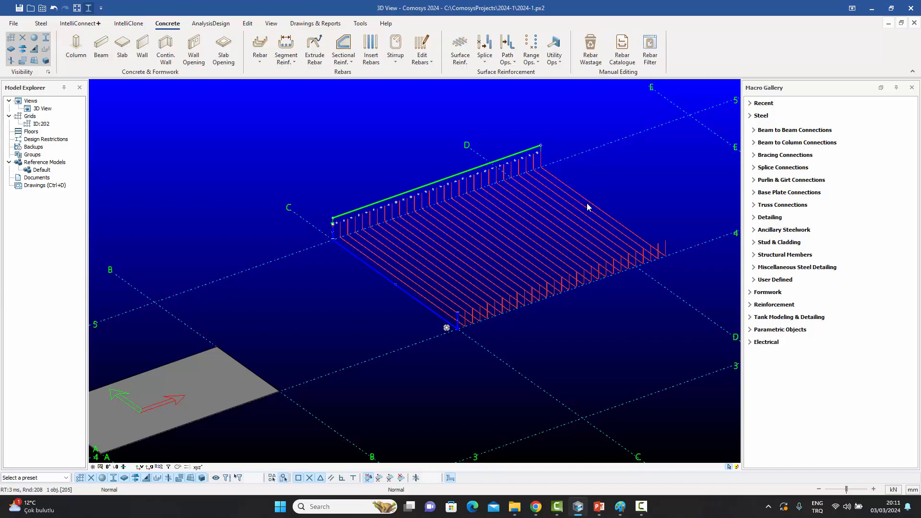
scroll(446, 294, up, 4)
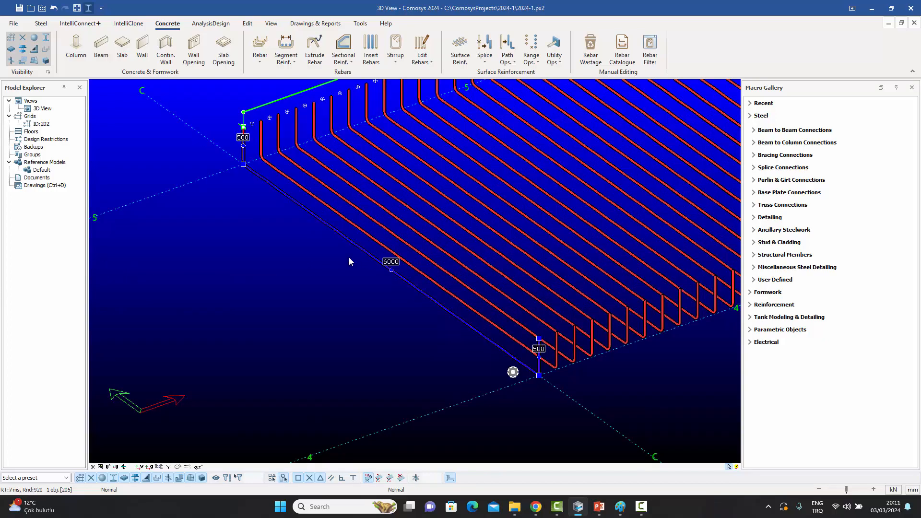
scroll(366, 281, down, 6)
middle_drag(371, 272, 371, 200)
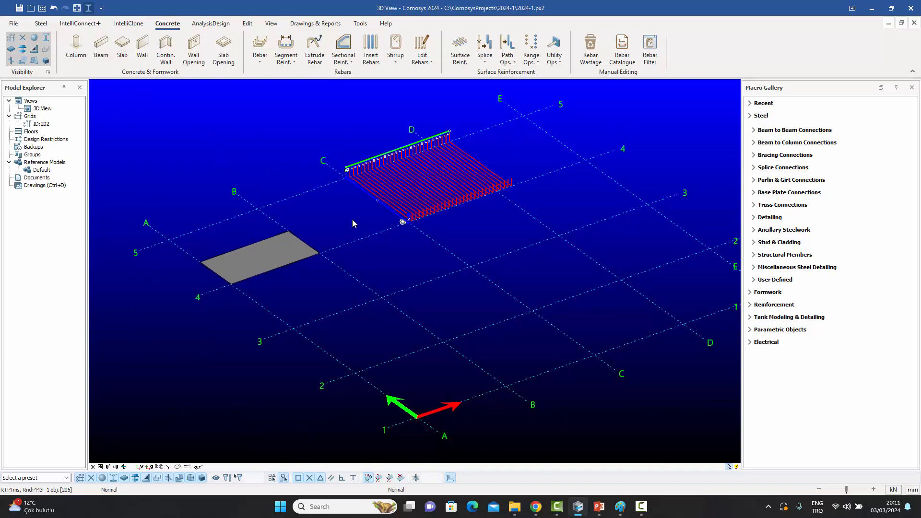
key(Escape)
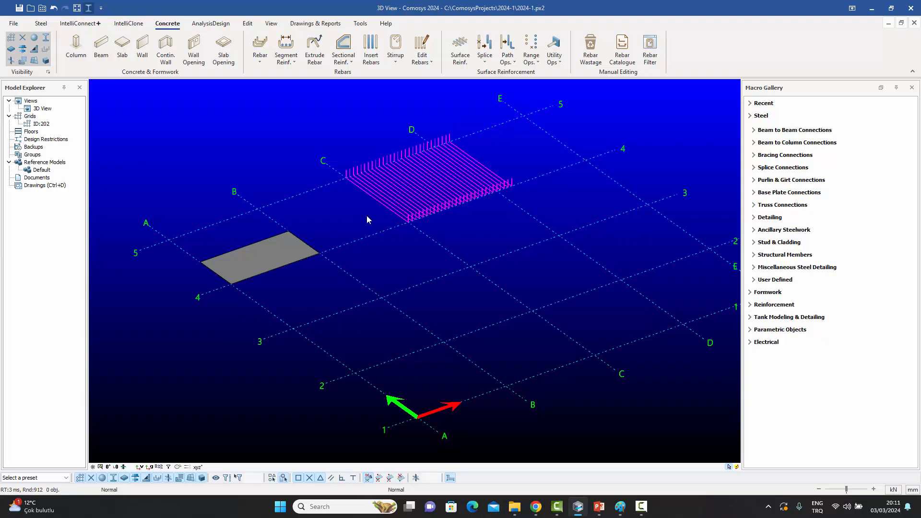
Create a steel beam along axis 2 from axis A to axis B and end the Beam command.
scroll(100, 48, up, 3)
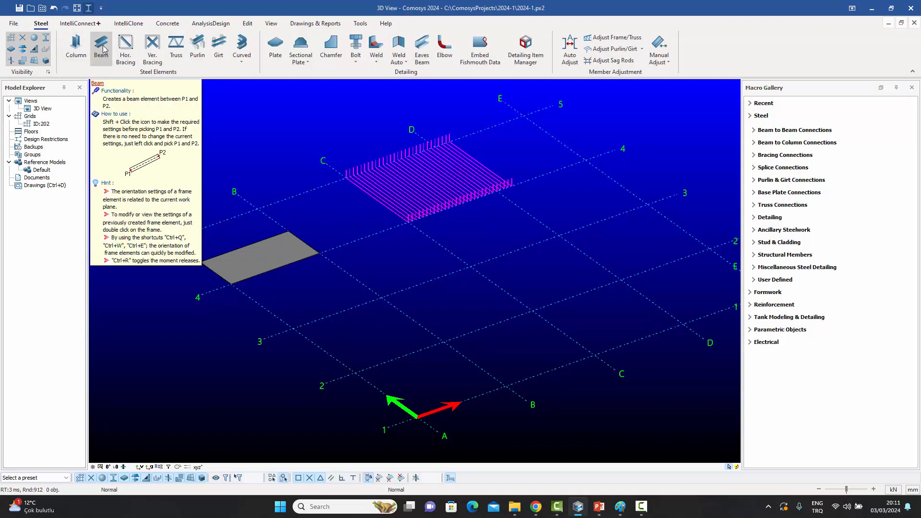
click(103, 46)
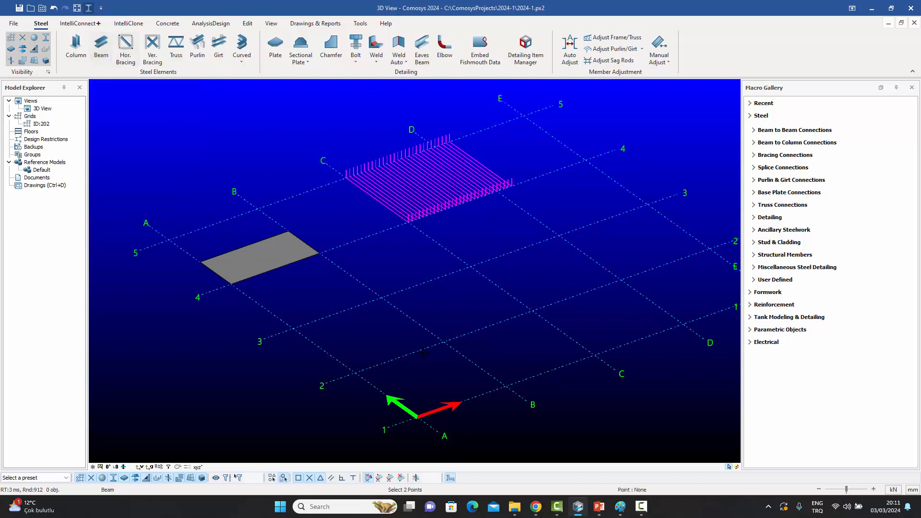
click(356, 373)
click(444, 342)
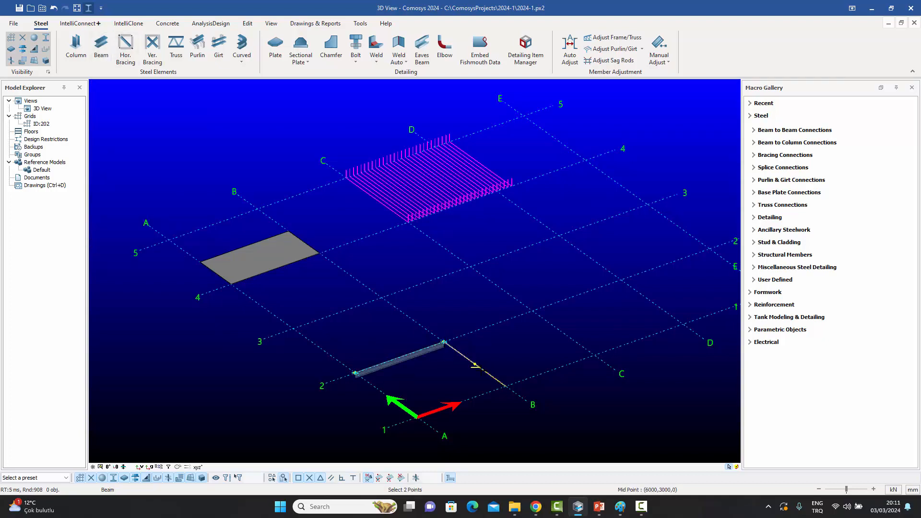
right_click(395, 332)
click(405, 337)
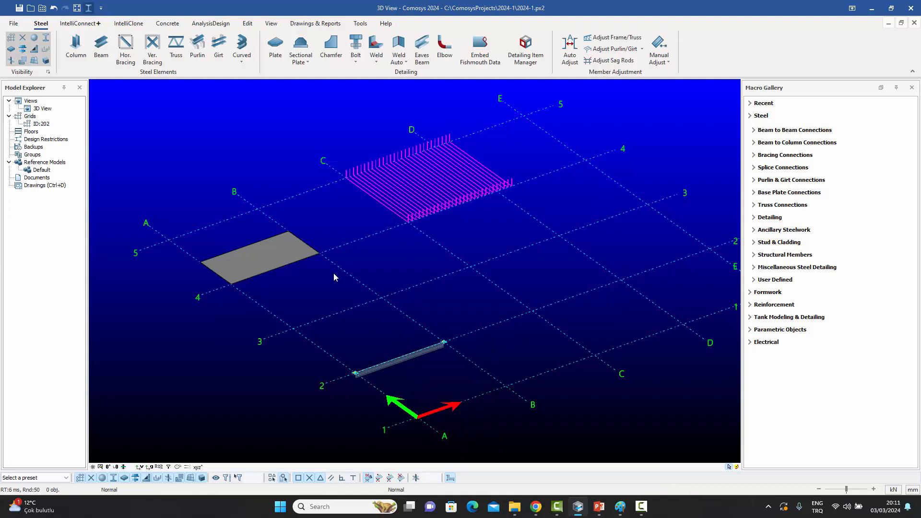
Select the steel beam's end point at axis B and move it 500 mm in the X direction.
click(278, 256)
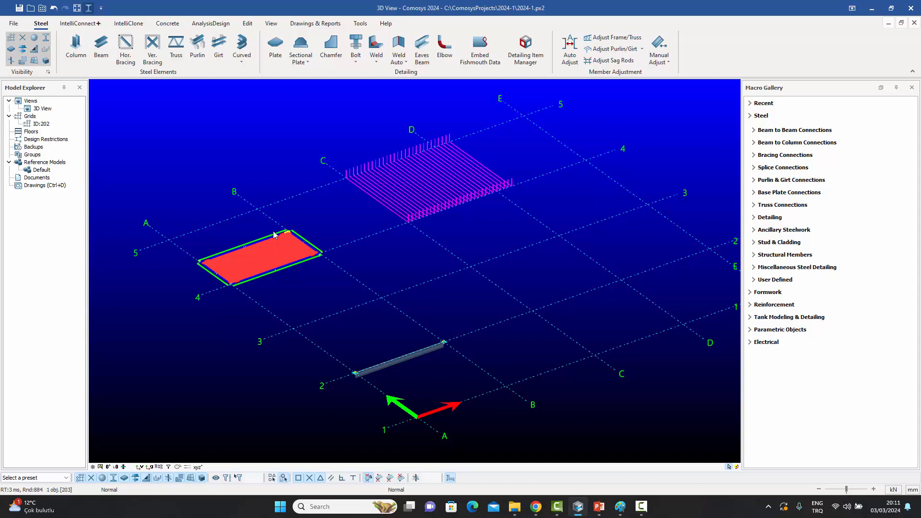
scroll(429, 401, up, 3)
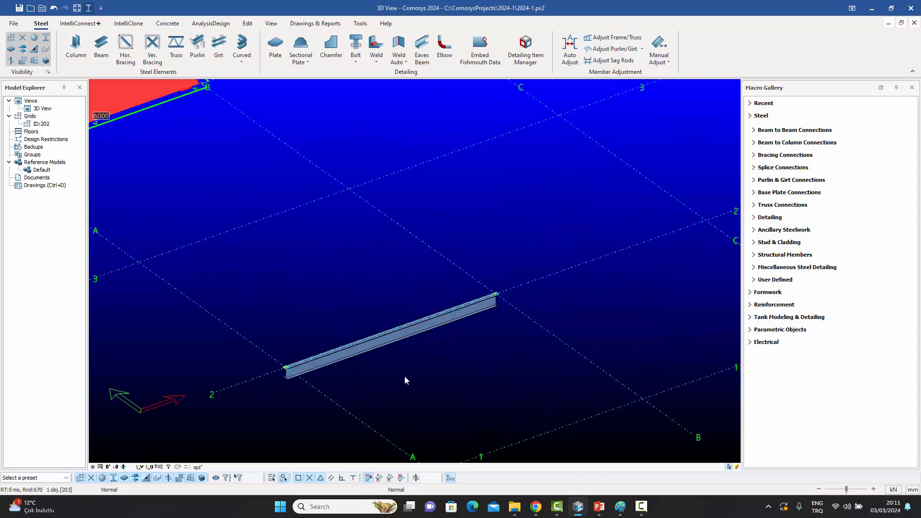
click(395, 342)
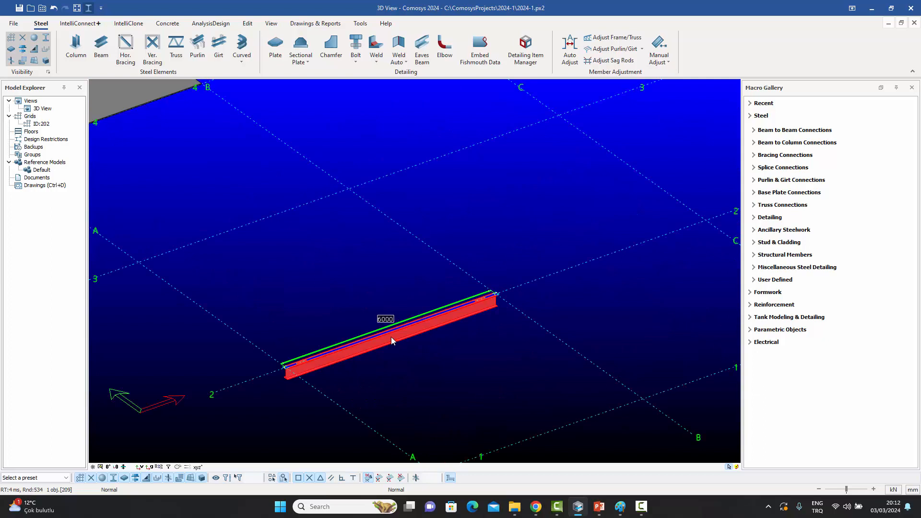
scroll(391, 337, up, 2)
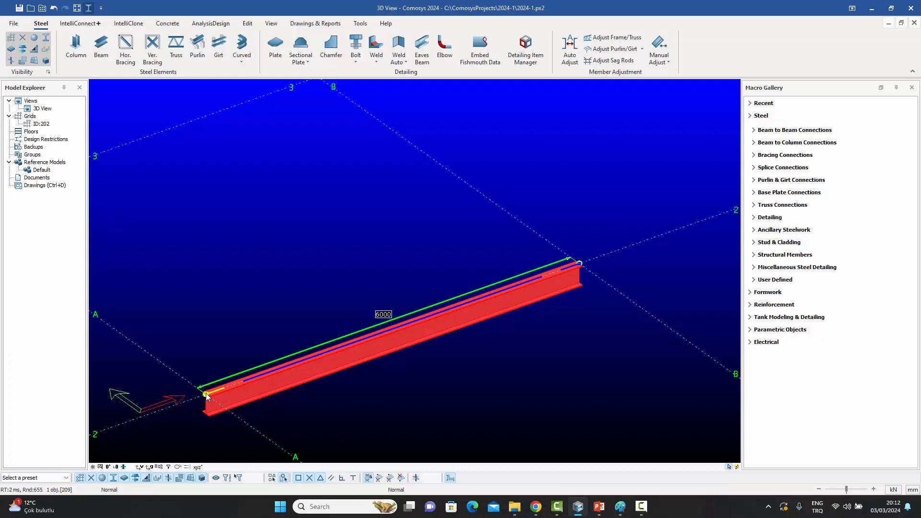
click(578, 265)
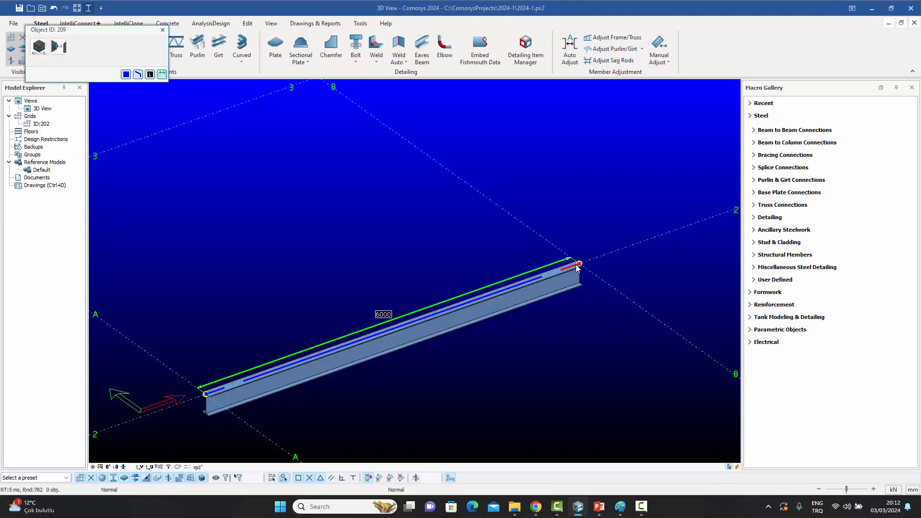
click(38, 47)
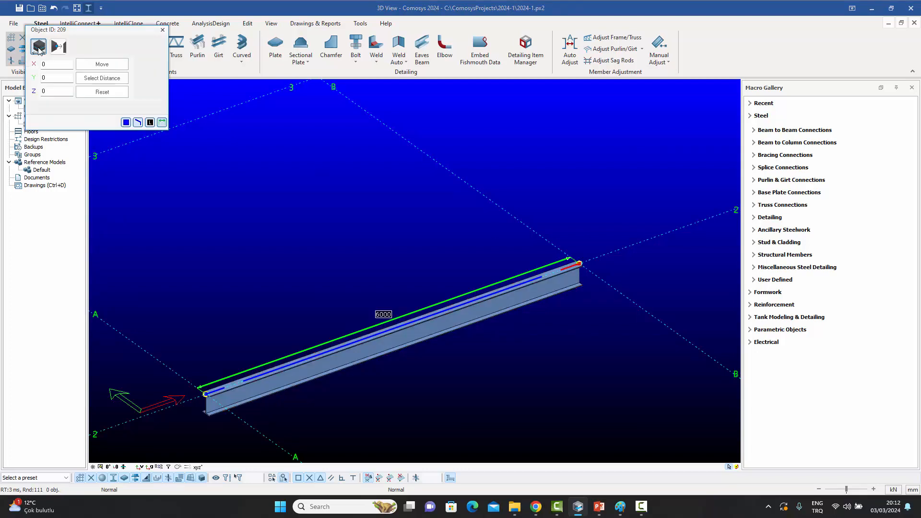
drag(54, 65, 1, 58)
text(500)
click(93, 66)
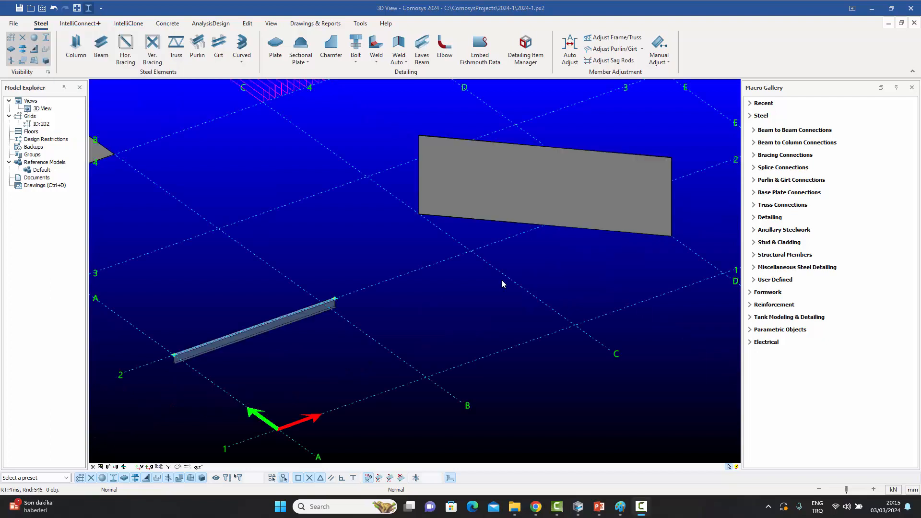
Try to extend the beam's end near axis B to the surface of the vertical grey wall with an offset of 0.
click(305, 321)
scroll(336, 311, up, 4)
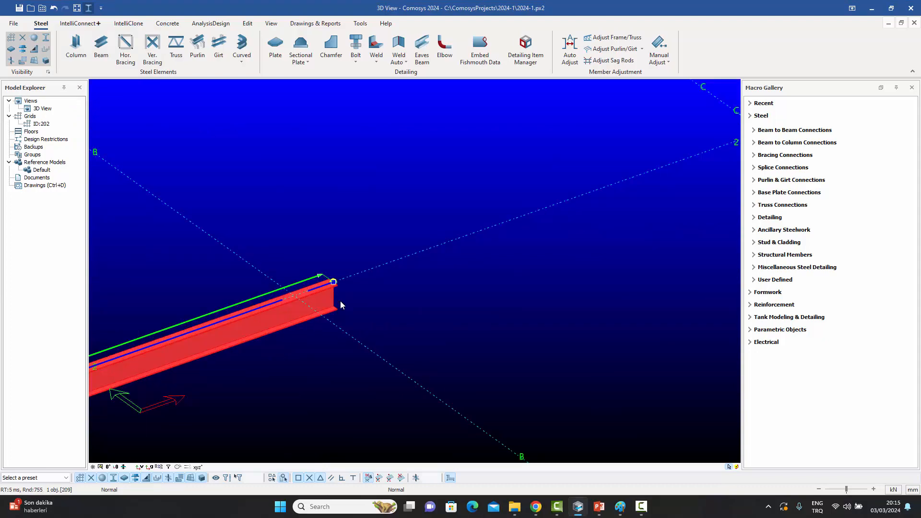
scroll(339, 304, down, 4)
click(336, 300)
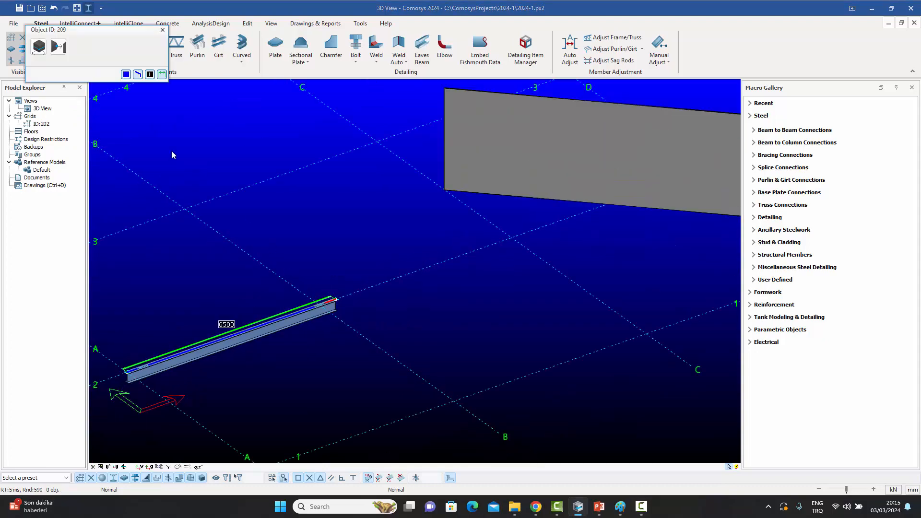
click(63, 51)
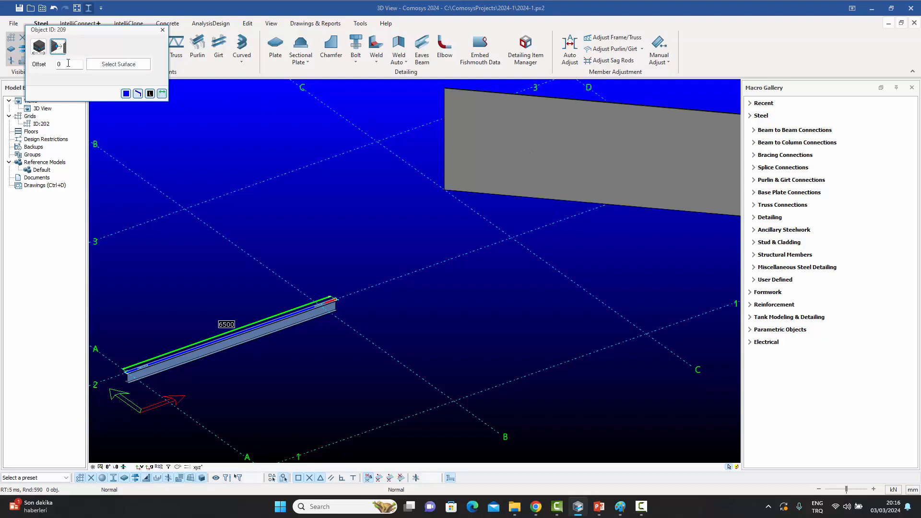
click(101, 65)
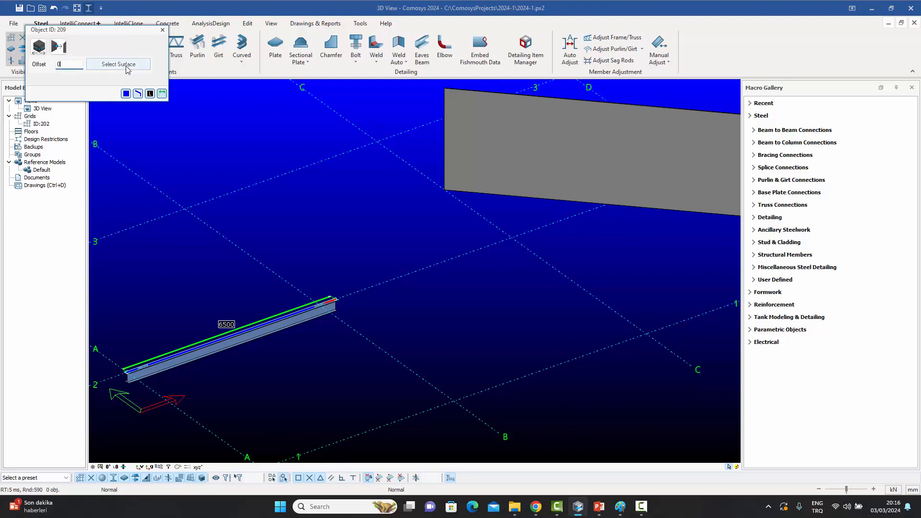
click(563, 159)
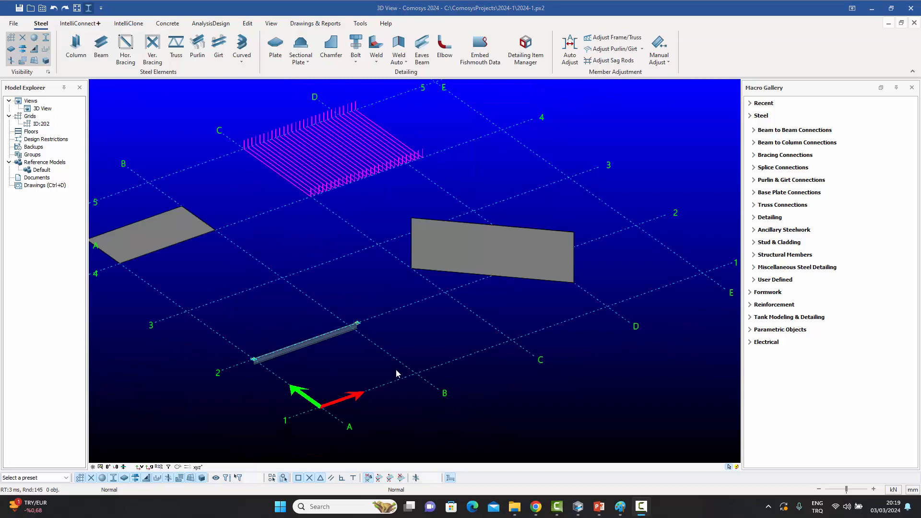
Select the beam and the grey slab in turn to examine their direct-editing handles, and clear the selection.
click(331, 337)
click(183, 222)
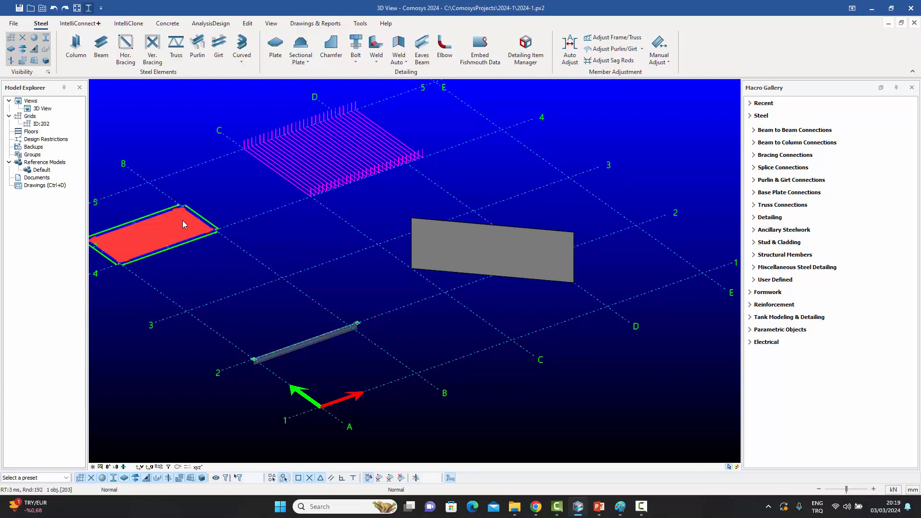
click(367, 374)
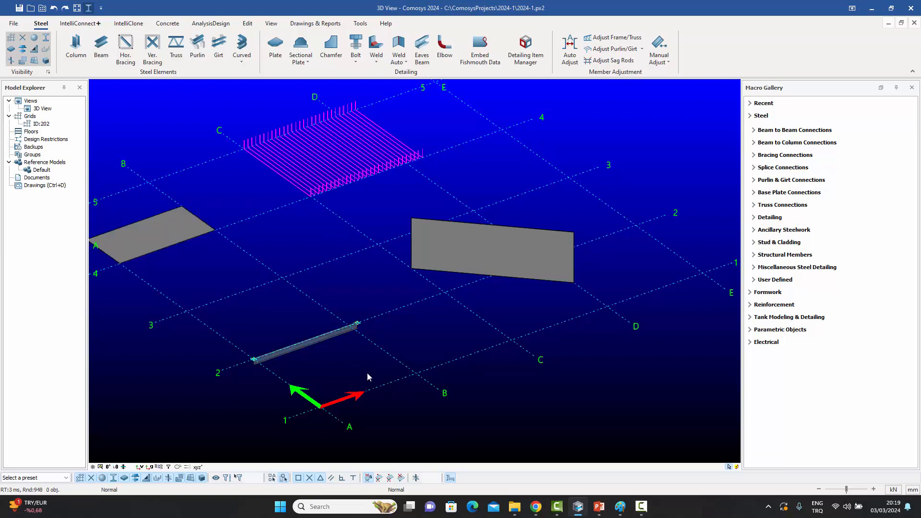
Turn off the direct-editing handles, select the slab, beam and wall in turn to compare, and clear the selection.
click(453, 480)
click(174, 231)
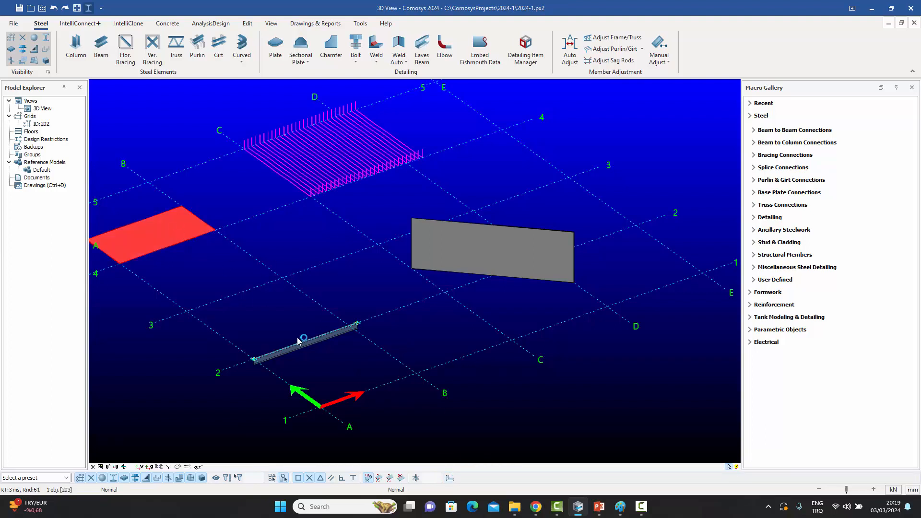
click(318, 343)
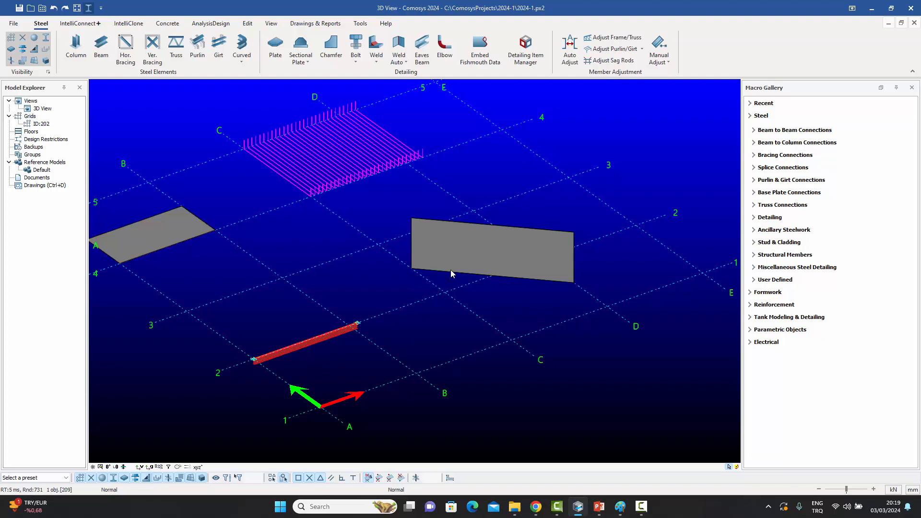
click(455, 255)
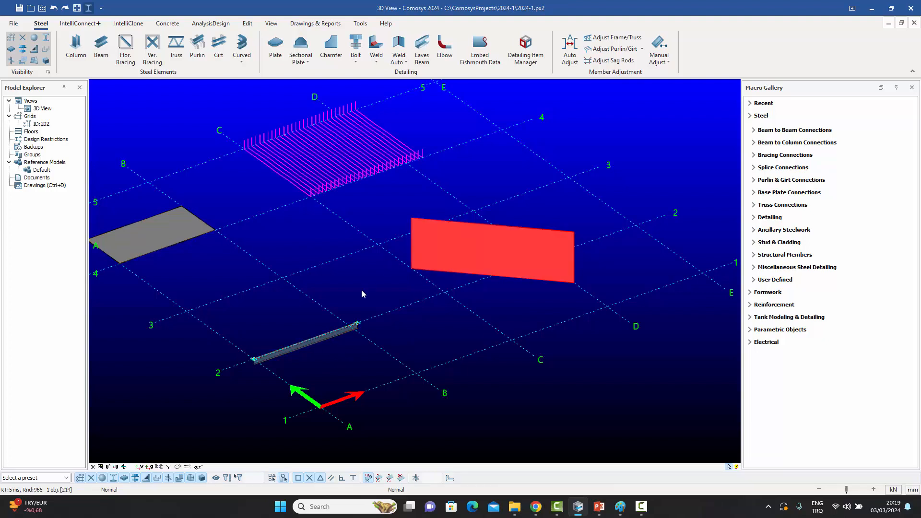
click(353, 290)
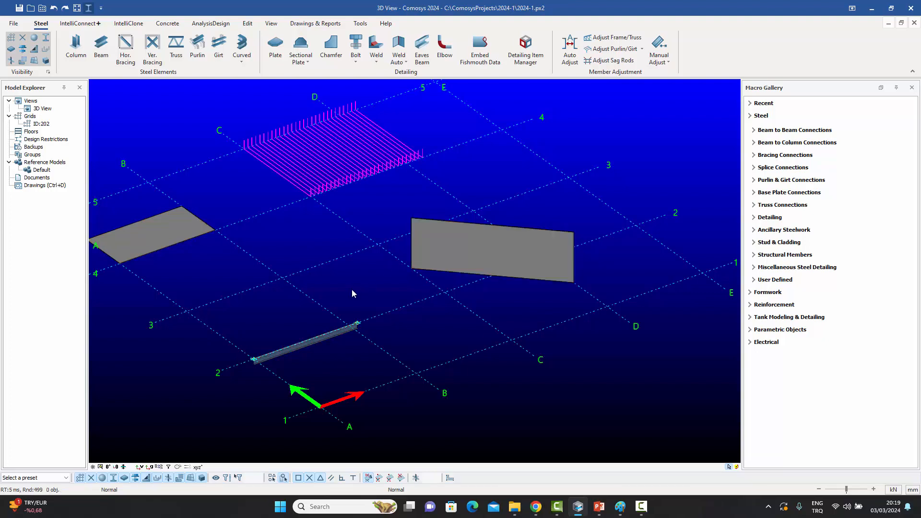
click(324, 338)
click(459, 443)
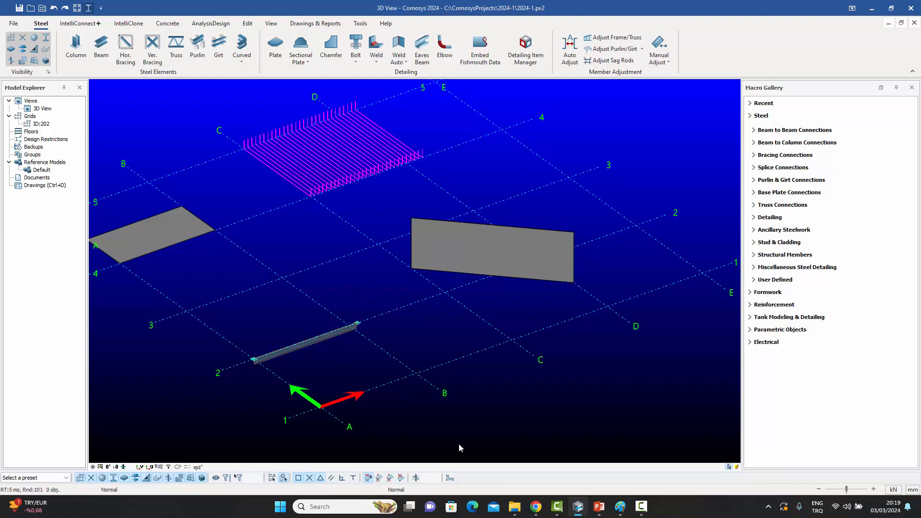
Turn the direct-editing handles back on and select the beam and the vertical wall to check them.
click(449, 479)
click(328, 340)
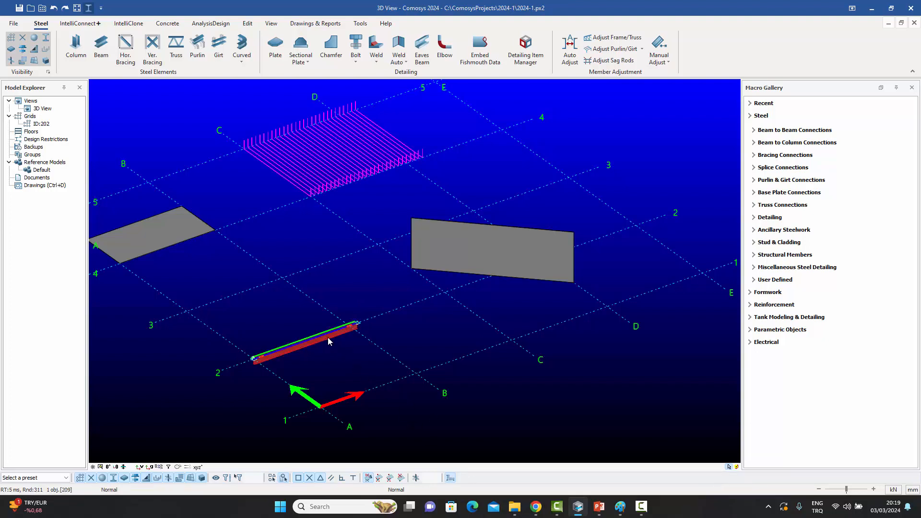
click(470, 251)
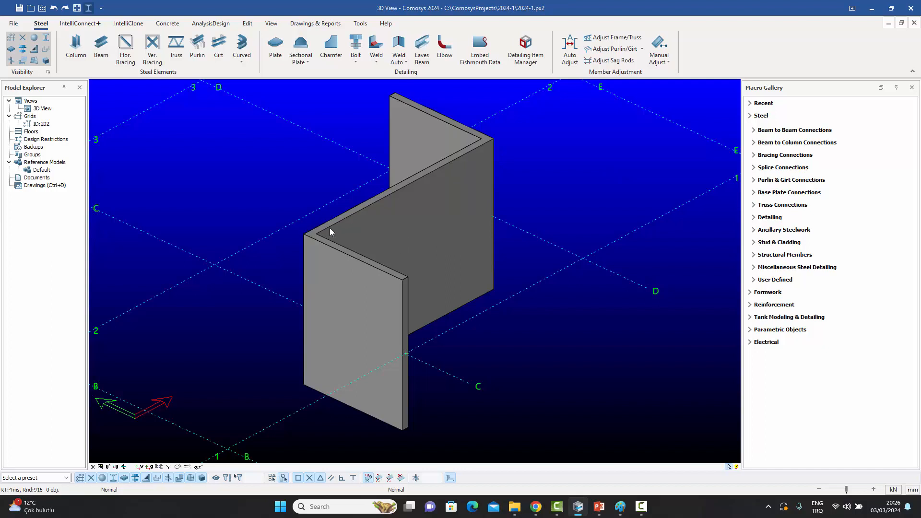
Try a chamfer of "2 1000 1000" on the Z-shaped folded plate's fold and undo it.
double_click(416, 217)
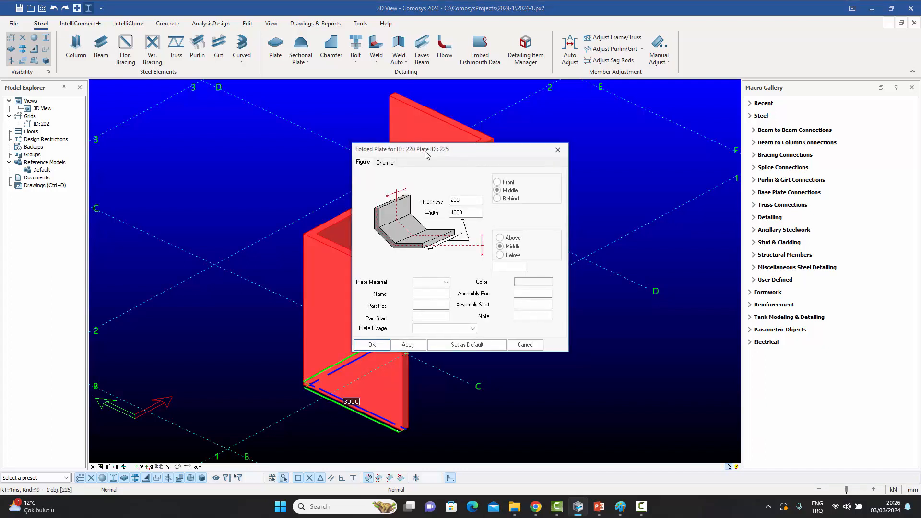
drag(426, 154, 142, 78)
click(103, 87)
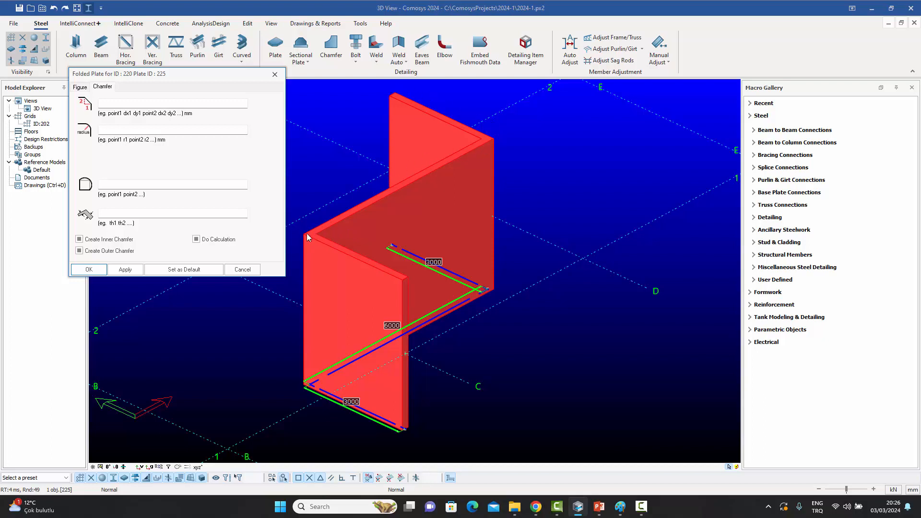
click(121, 105)
text(000 100)
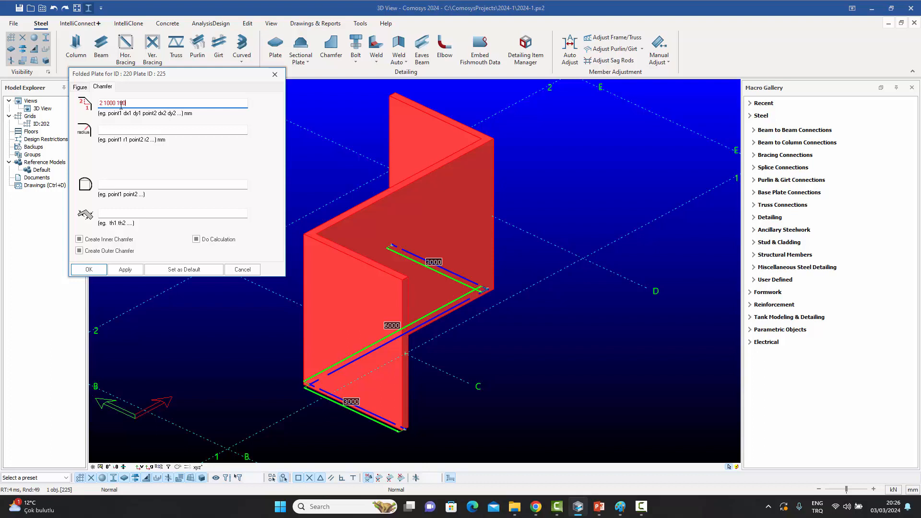
text(0)
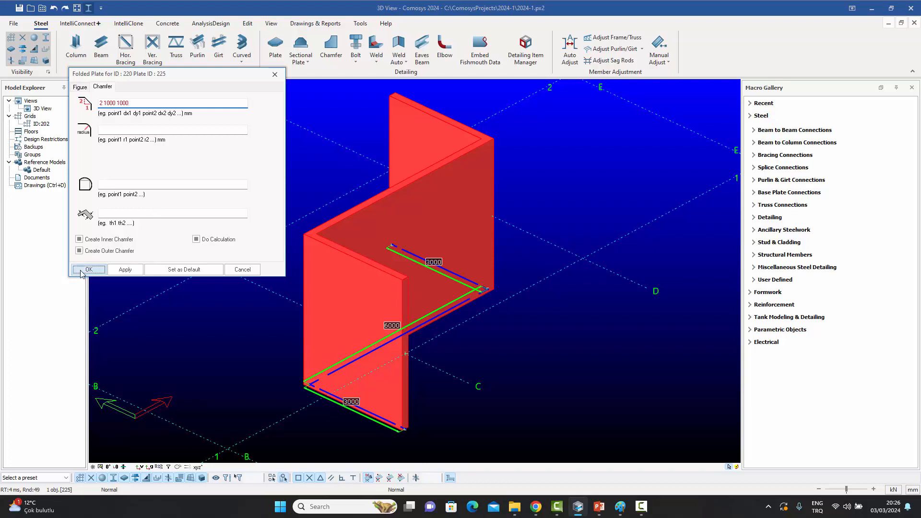
click(89, 269)
click(306, 198)
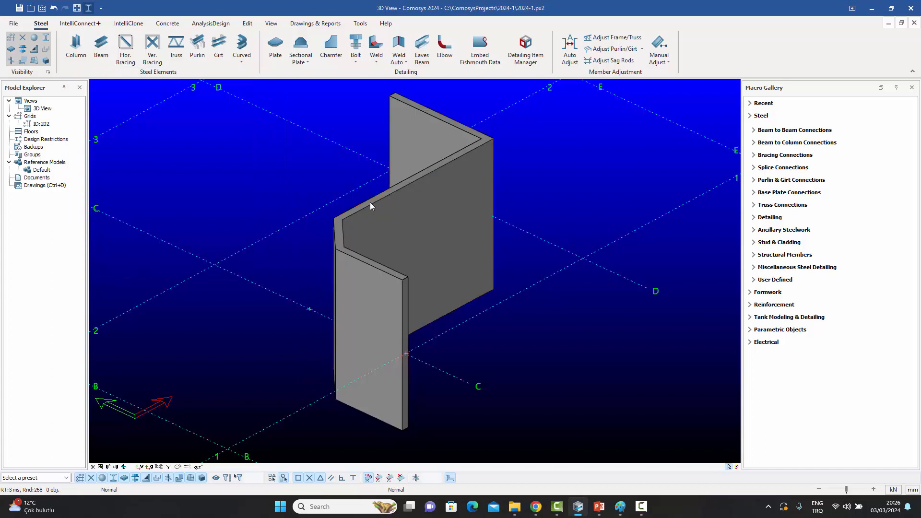
key(ctrl+z)
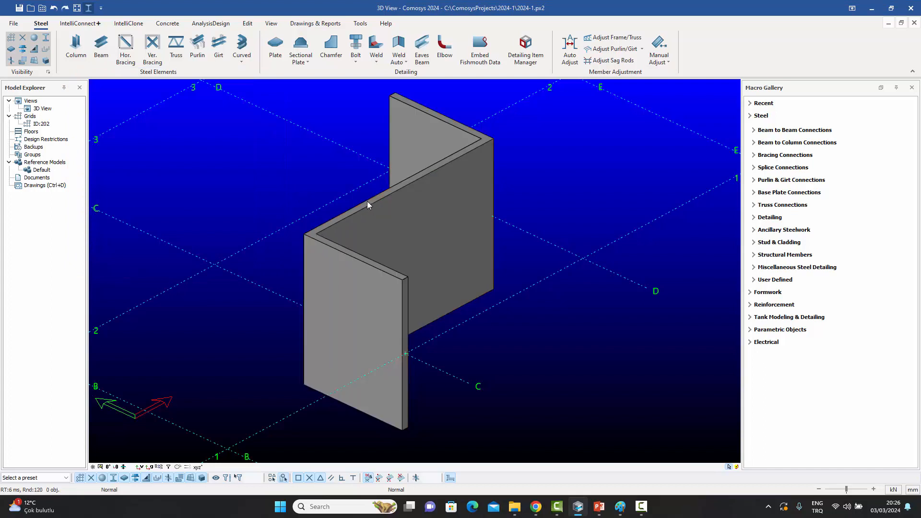
Apply a Type 1 chamfer with both distances set to 1000 to the folded plate's fold nearest grid line B.
click(382, 216)
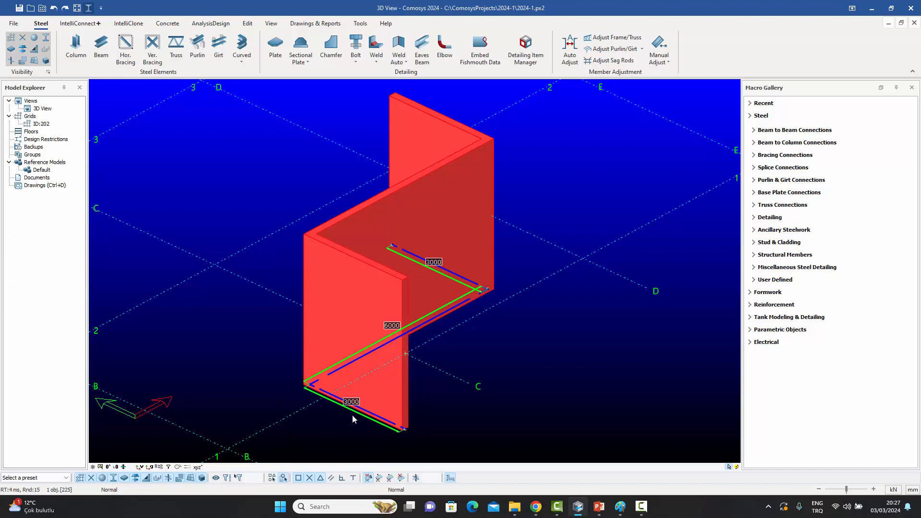
click(313, 387)
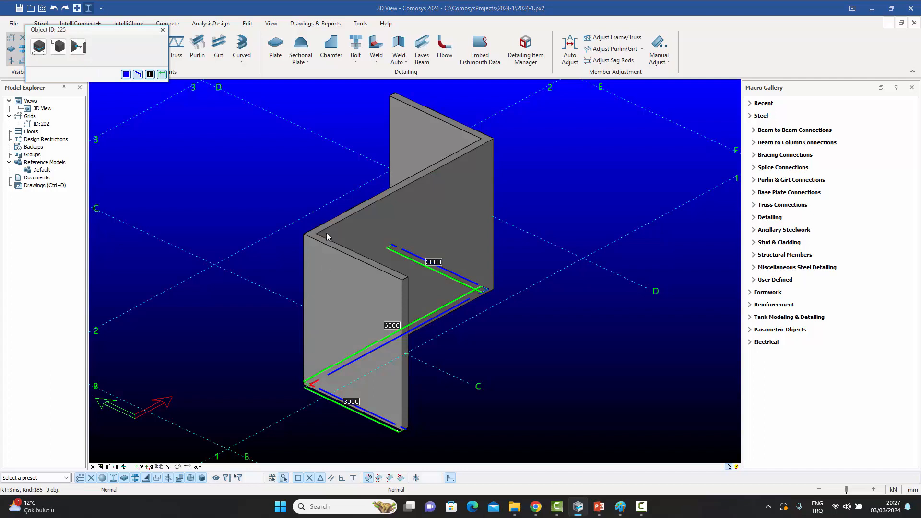
click(59, 47)
click(113, 79)
click(101, 112)
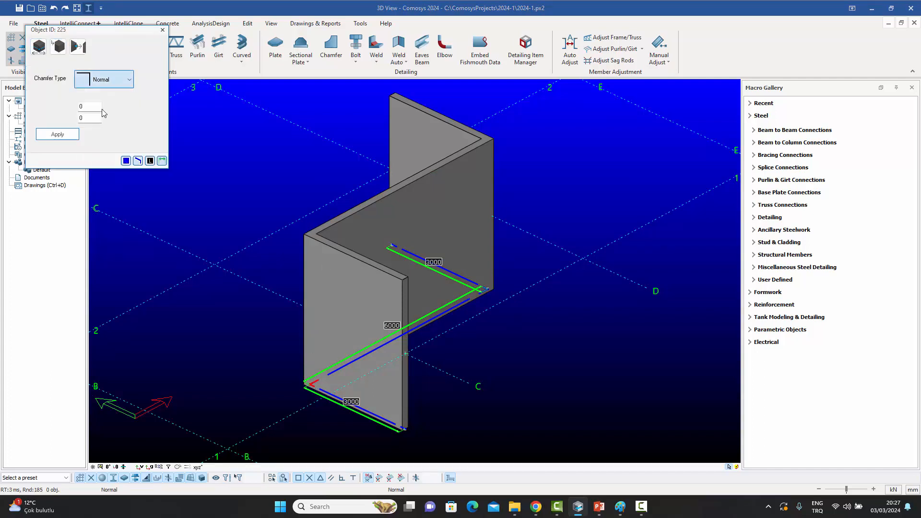
text(1000)
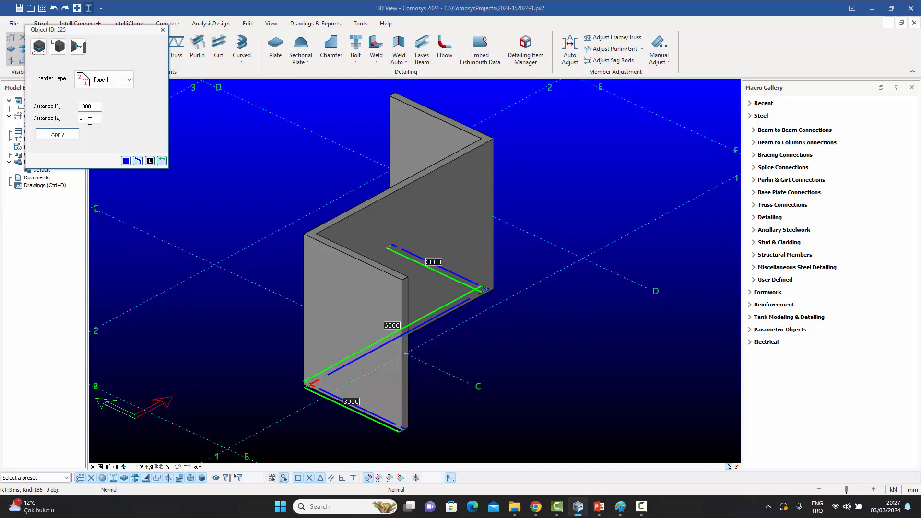
key(Tab)
text(10)
click(58, 135)
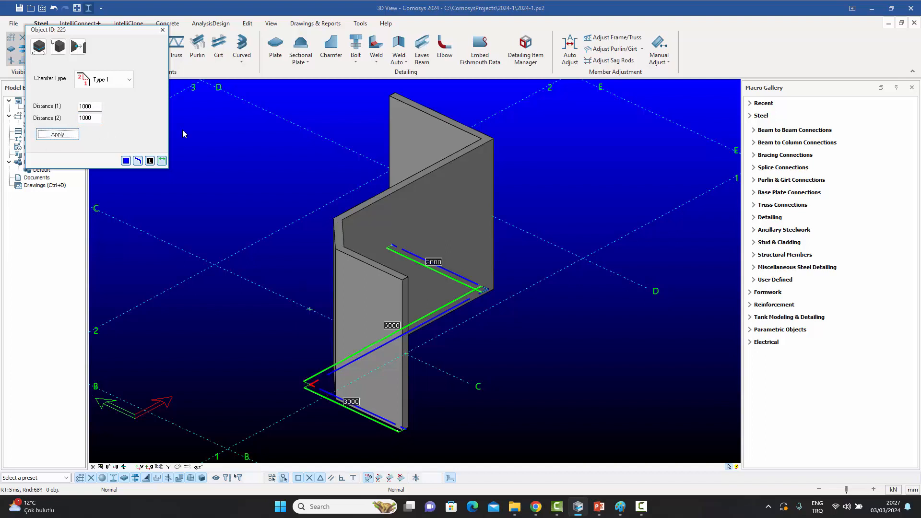
Round the folded plate's other fold with a Type 3 chamfer of radius 1000, and undo both fold chamfers.
click(485, 290)
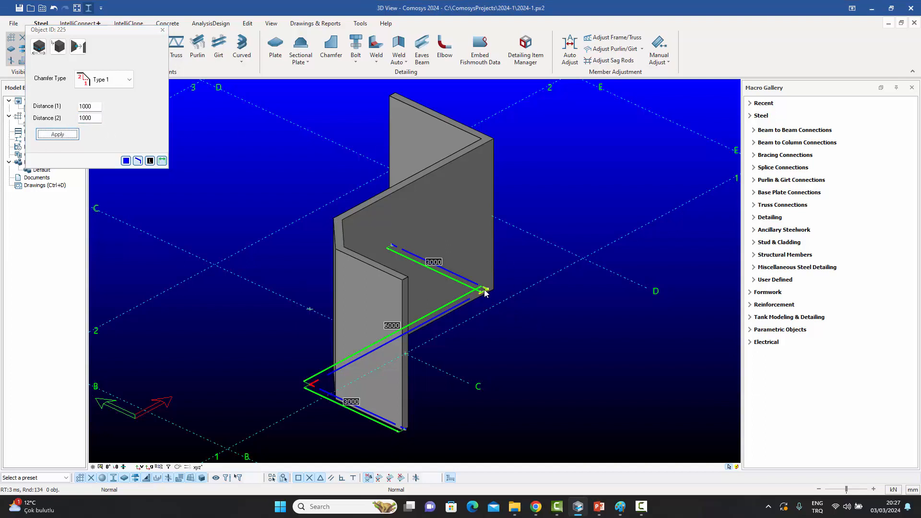
click(58, 46)
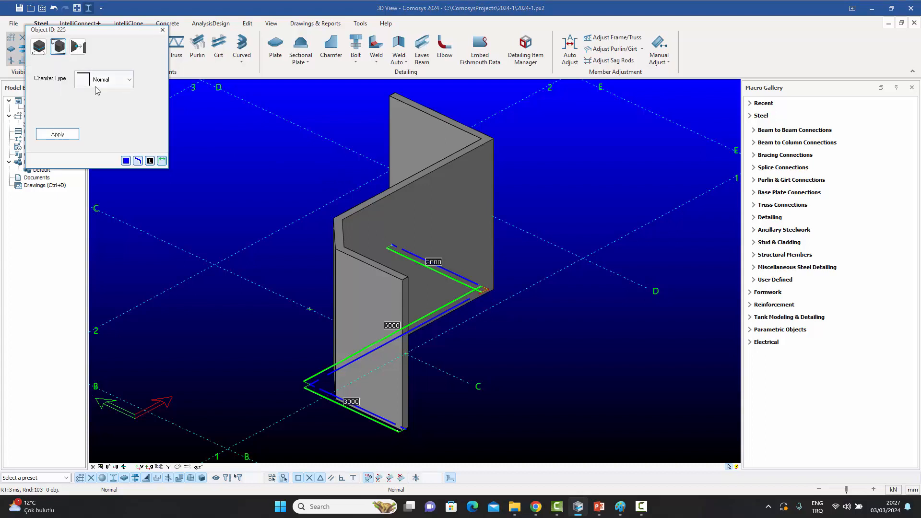
click(95, 87)
click(100, 143)
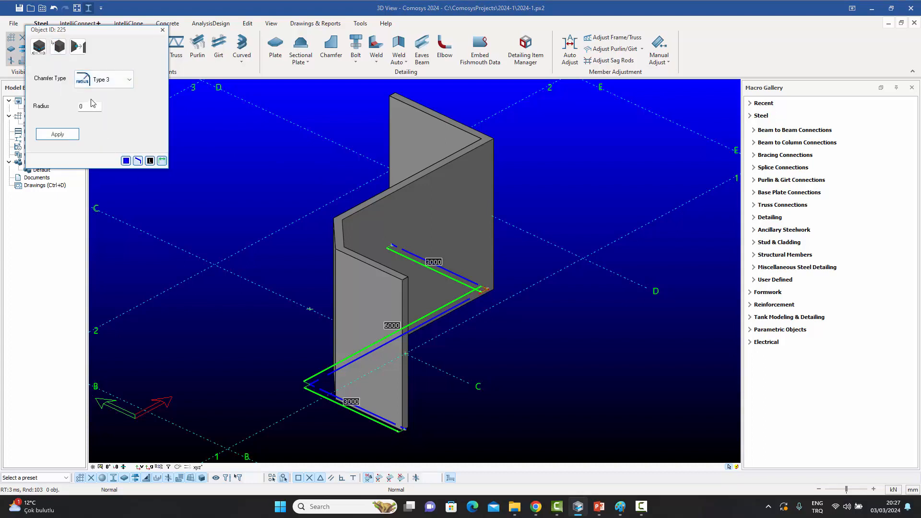
click(93, 104)
key(BackSpace)
text(1000)
click(57, 134)
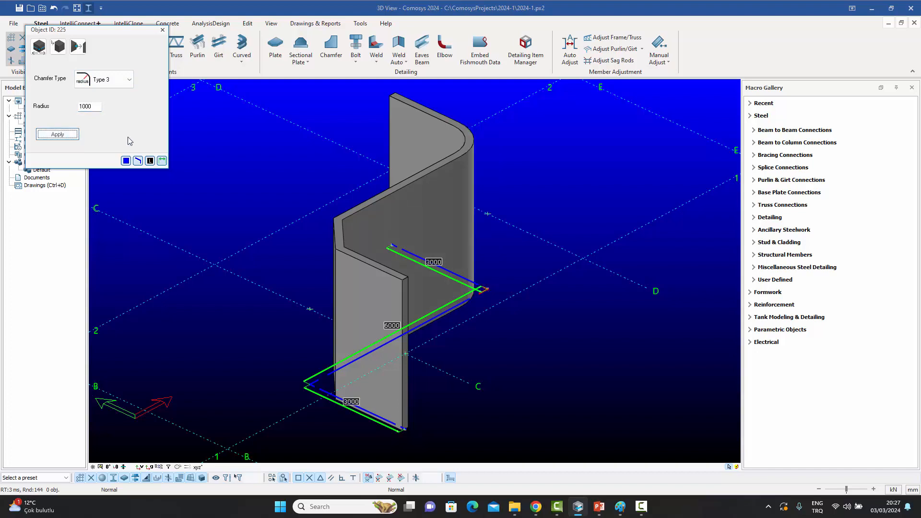
click(162, 30)
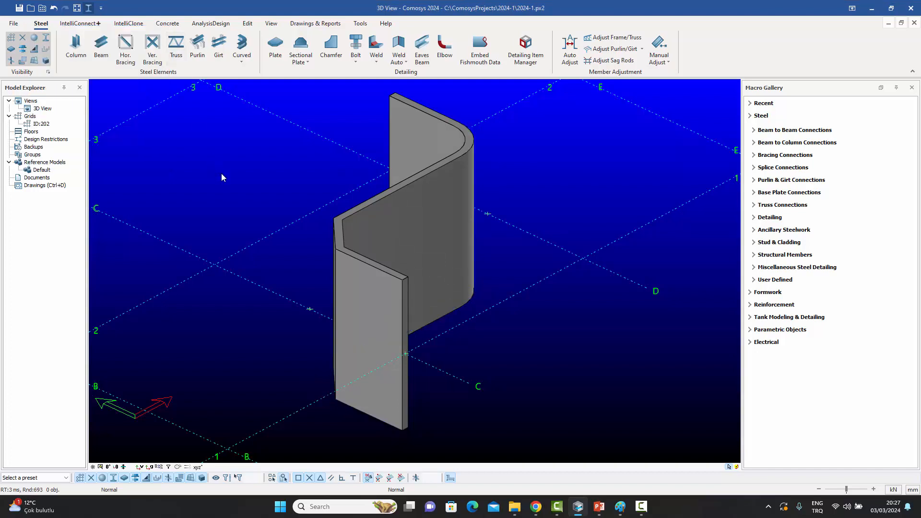
key(ctrl+z)
key(ctrl+z)
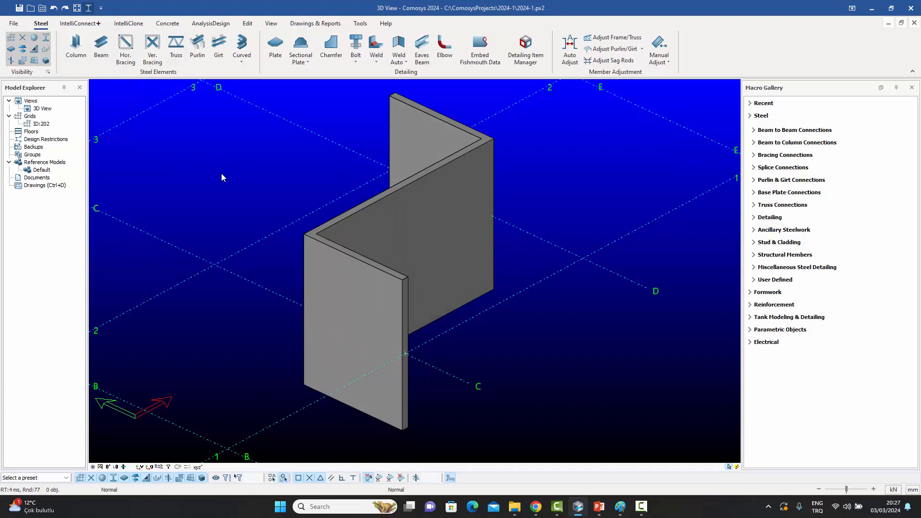
Move the folded plate's fold point nearest grid line D by 500 mm in X, two times in a row.
click(443, 240)
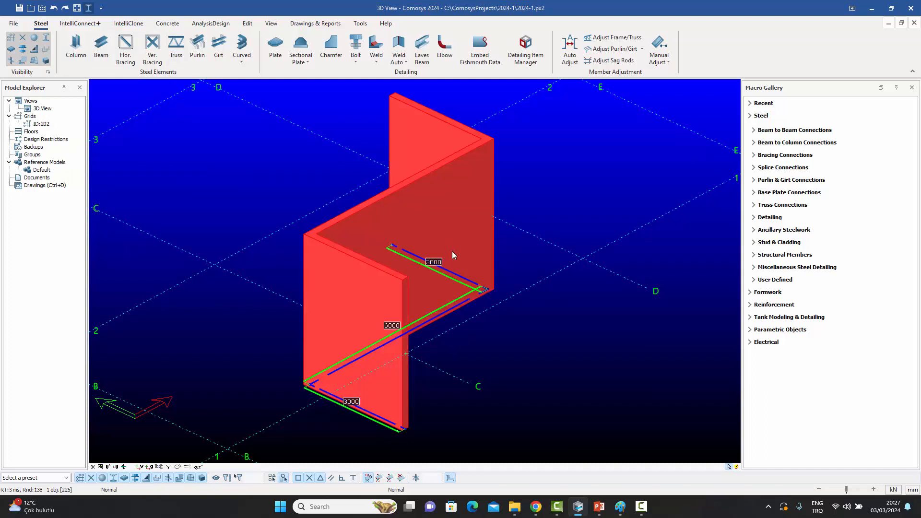
click(489, 292)
click(39, 46)
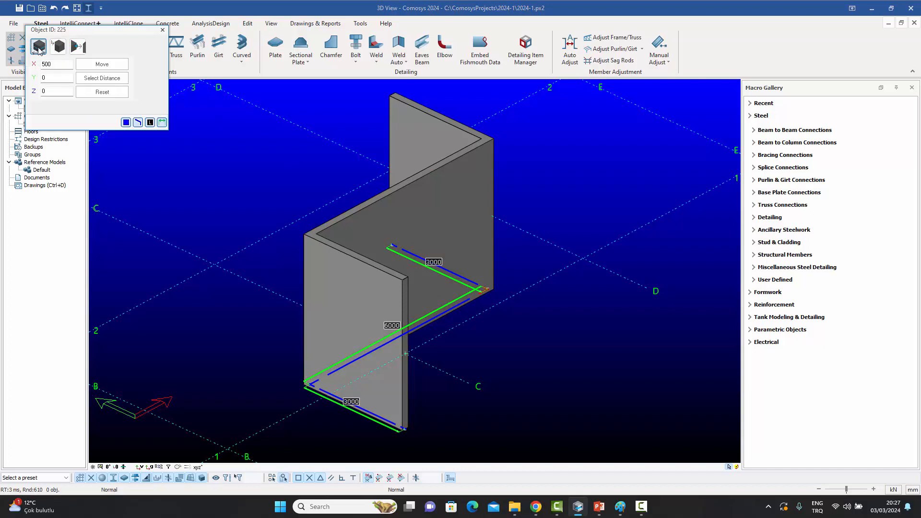
click(101, 65)
click(102, 66)
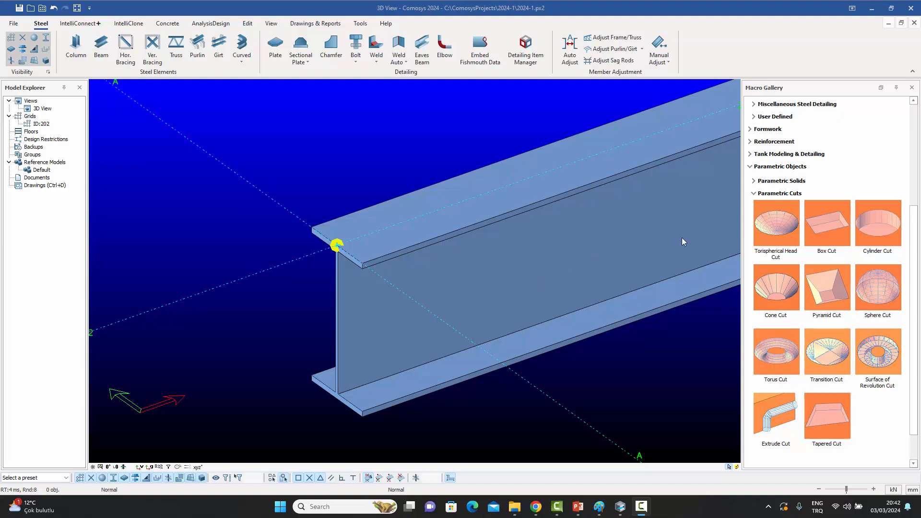
Place a Box Cut on the beam's top flange surface with its origin at the flange's outer end corner.
click(827, 223)
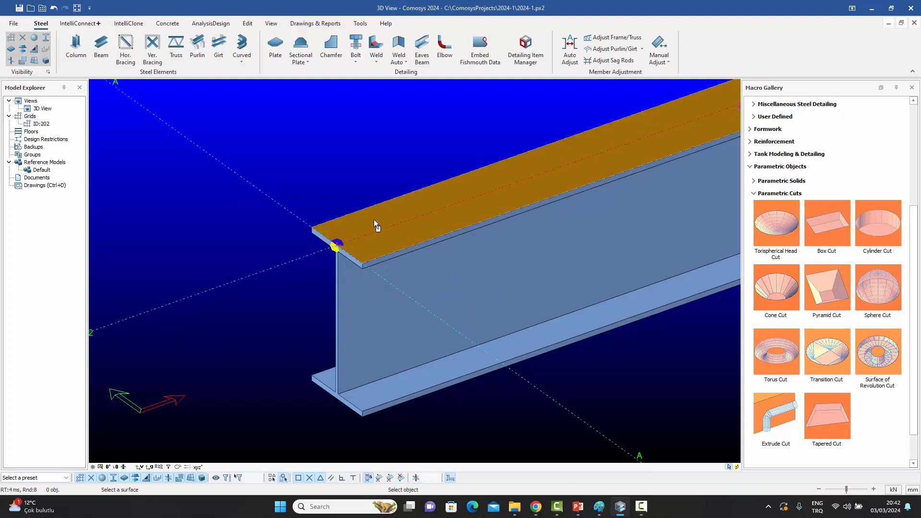
click(375, 222)
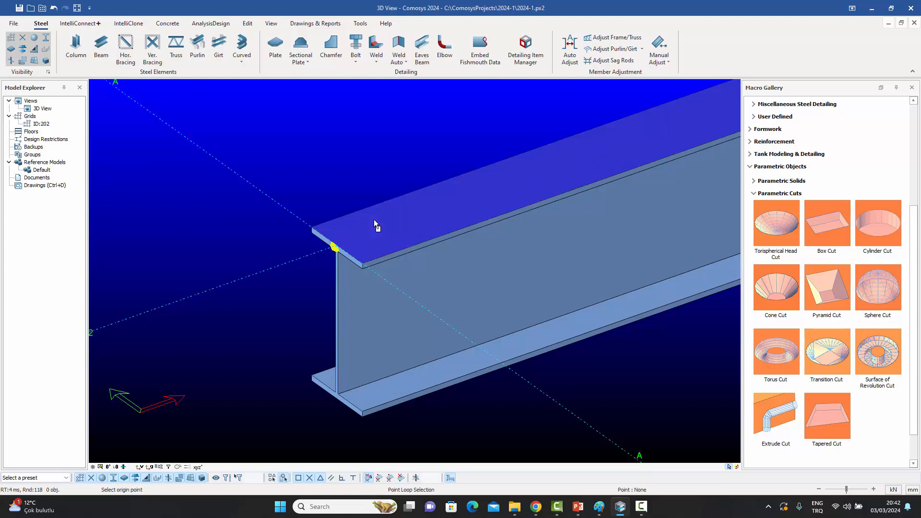
click(363, 263)
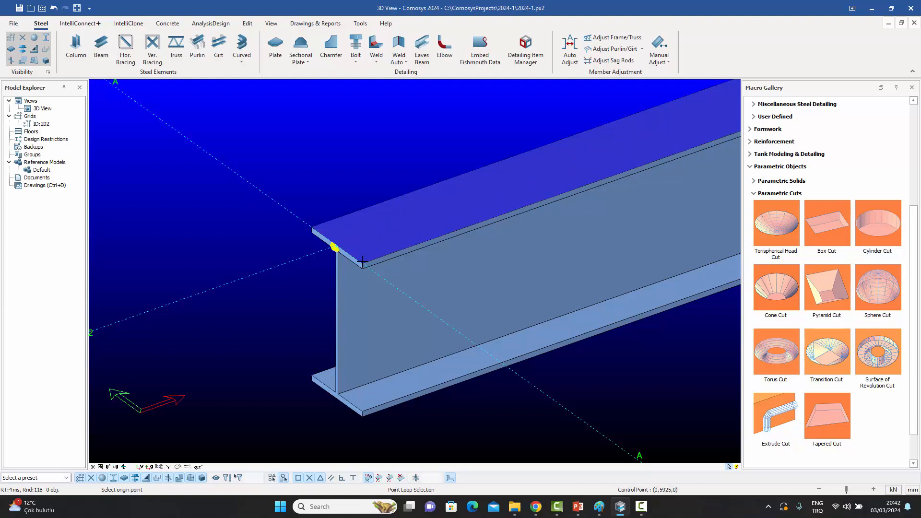
click(392, 238)
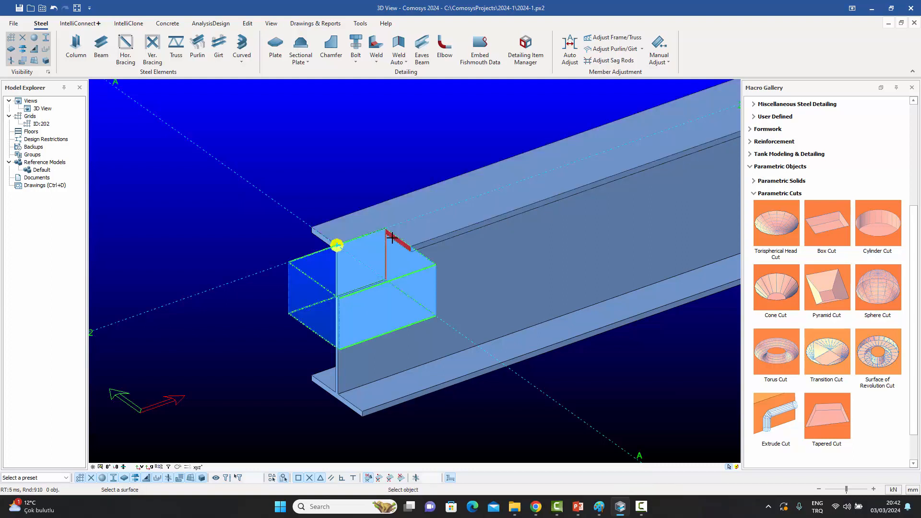
click(345, 149)
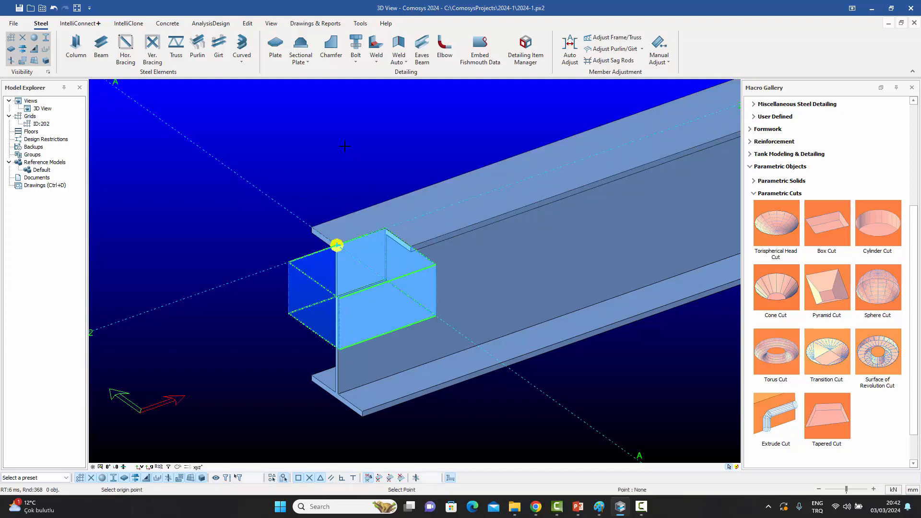
key(Escape)
Extend the box cut by 50 mm along the beam through its 200 mm dimension handle, and delete the cut.
click(396, 318)
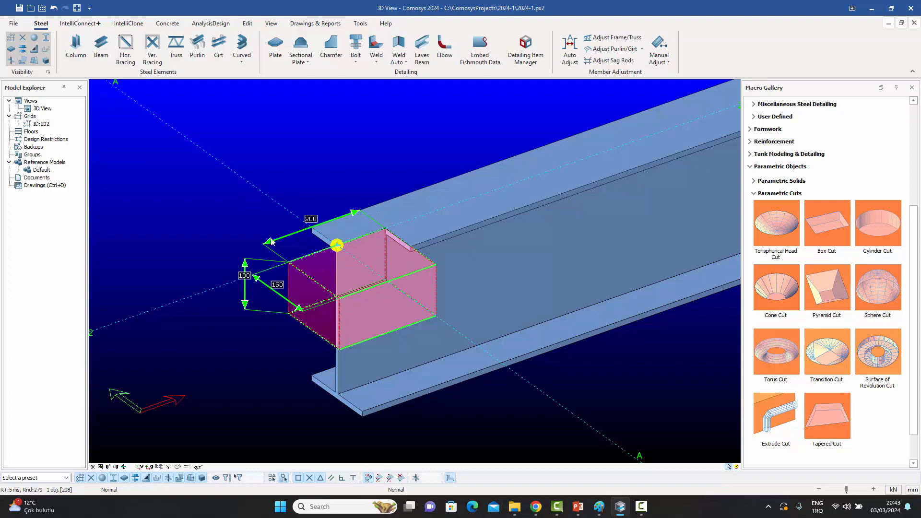
click(356, 216)
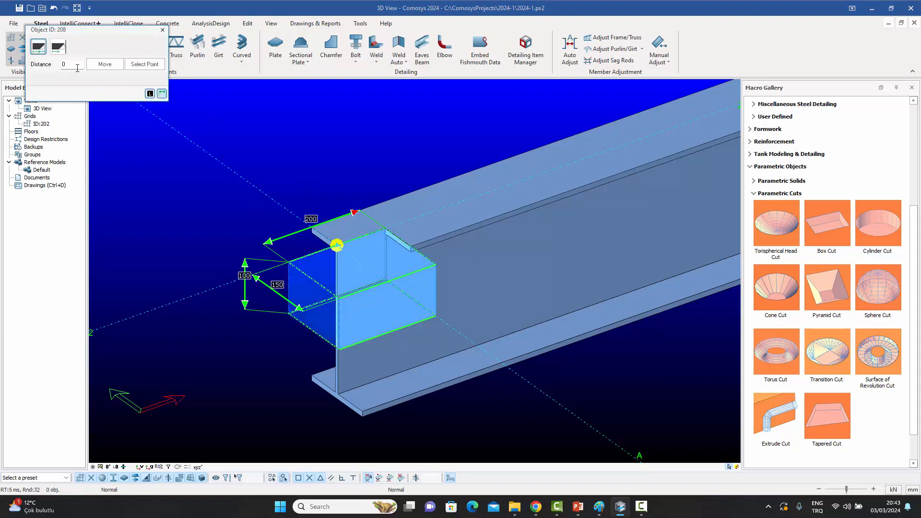
drag(77, 68, 0, 56)
text(50)
click(112, 65)
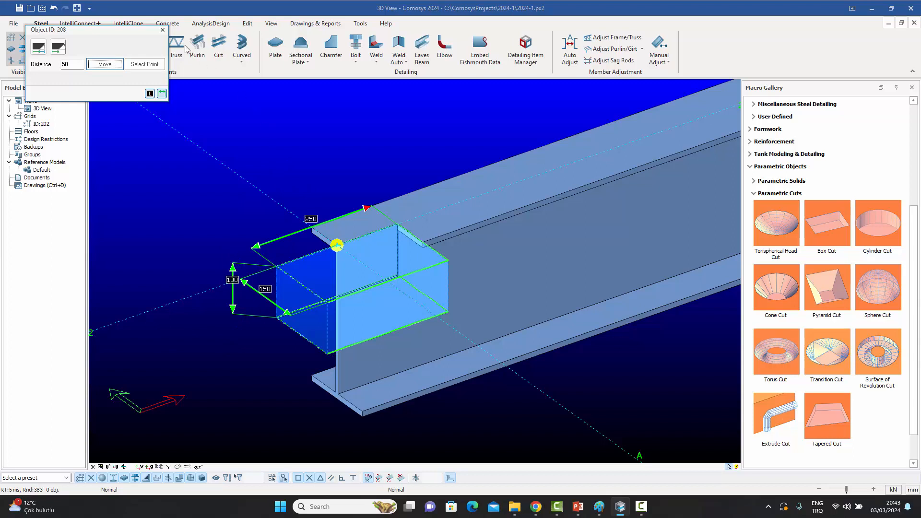
click(162, 29)
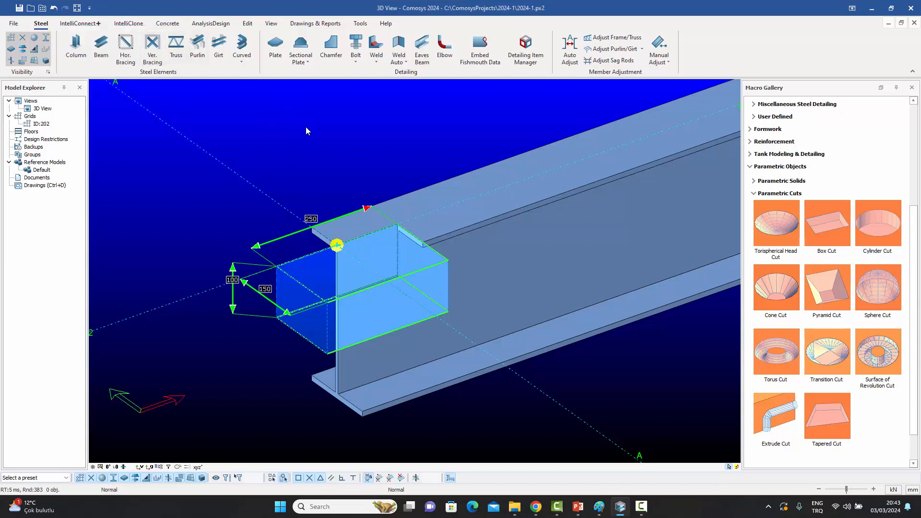
key(Delete)
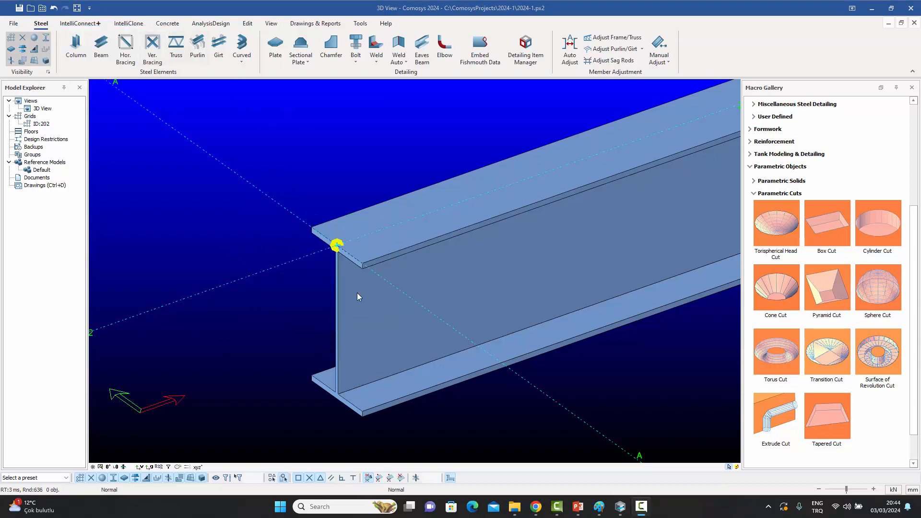
Place a Cylinder Cut on the beam's top flange surface with its origin at the joint on the beam's end.
click(879, 231)
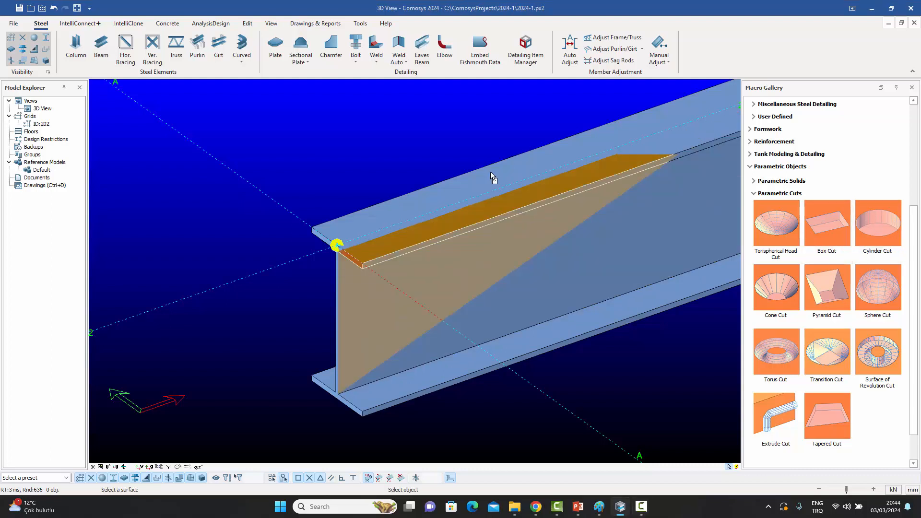
click(359, 228)
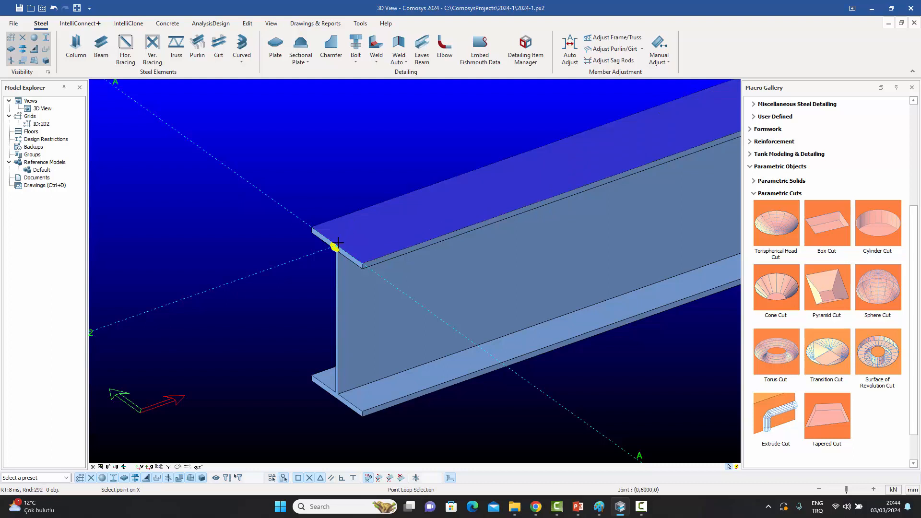
click(336, 246)
click(370, 221)
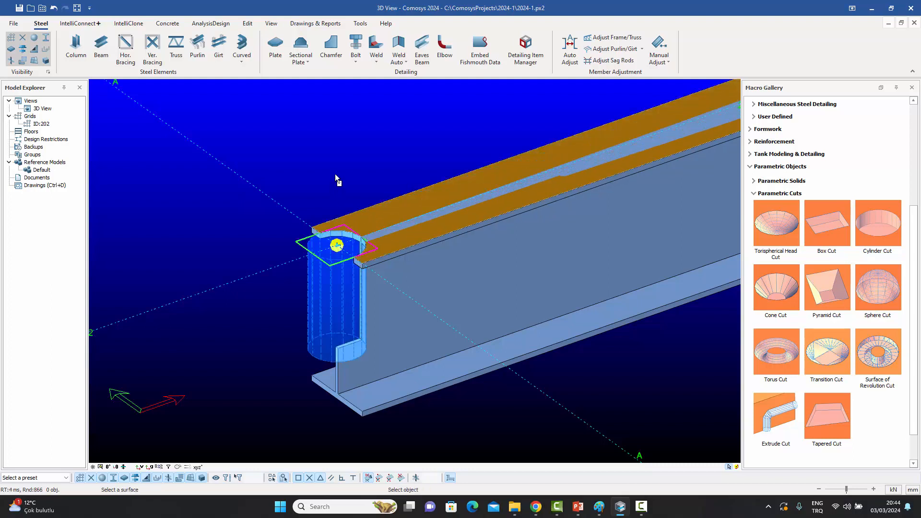
key(Escape)
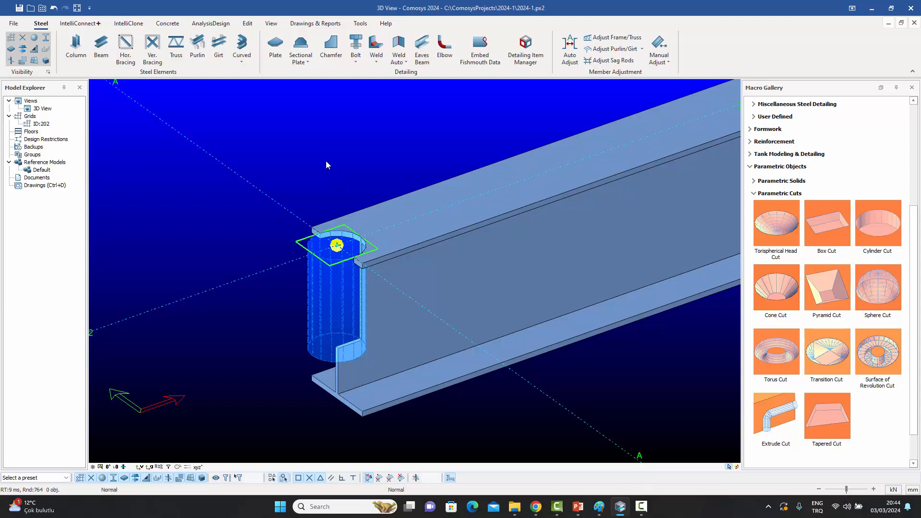
Enlarge the cylinder cut to a 200 mm diameter by moving its diameter handle with a distance of 50.
click(329, 321)
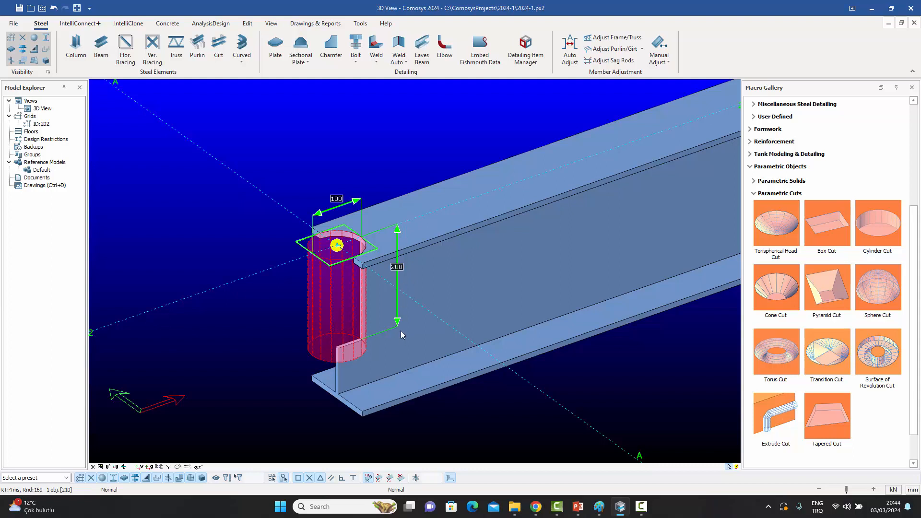
click(357, 203)
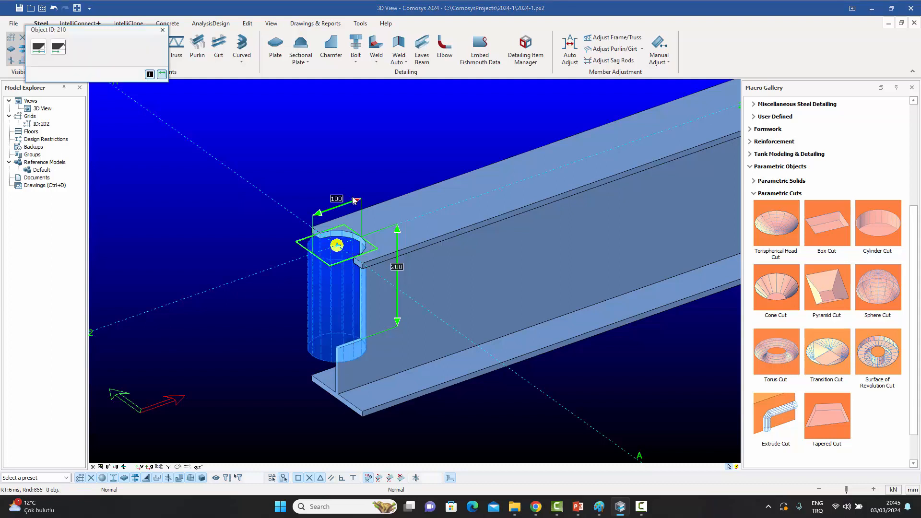
click(38, 46)
click(108, 66)
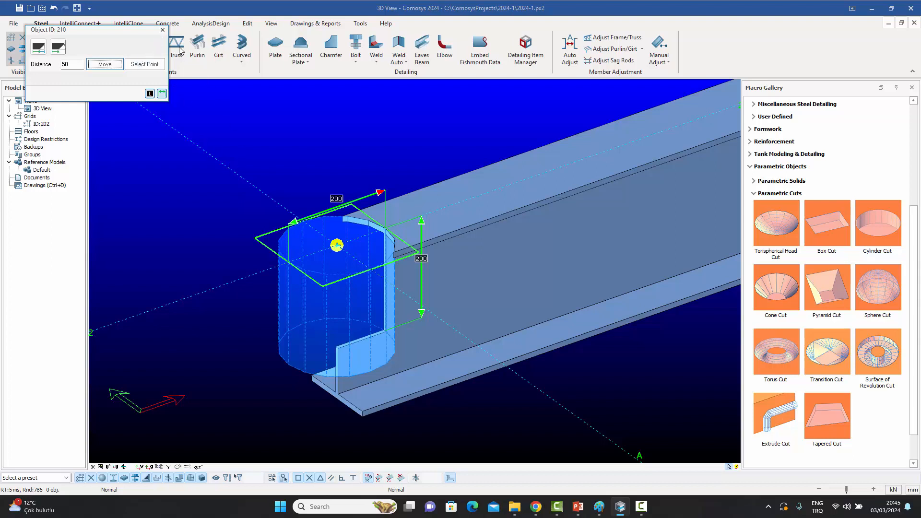
Deepen the cylinder cut to 350 mm by moving its lower height handle three times by 50 mm.
click(422, 316)
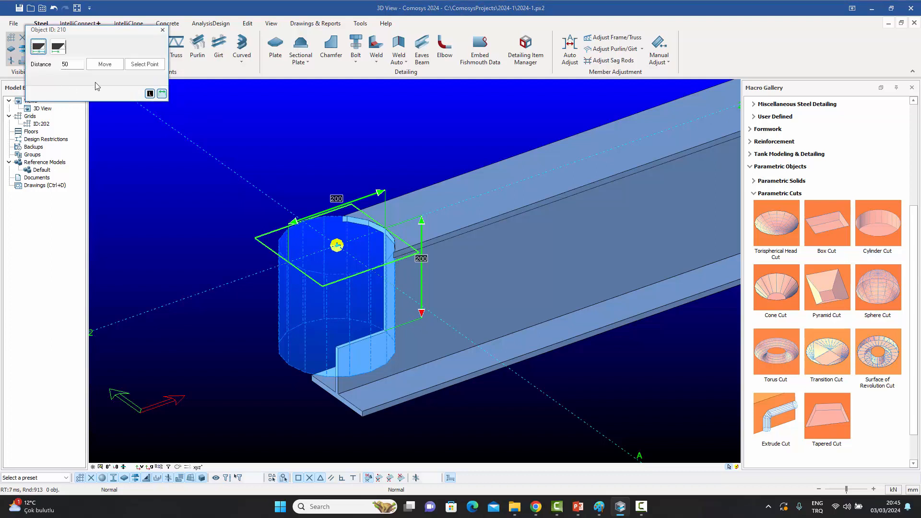
click(105, 64)
click(104, 64)
click(104, 65)
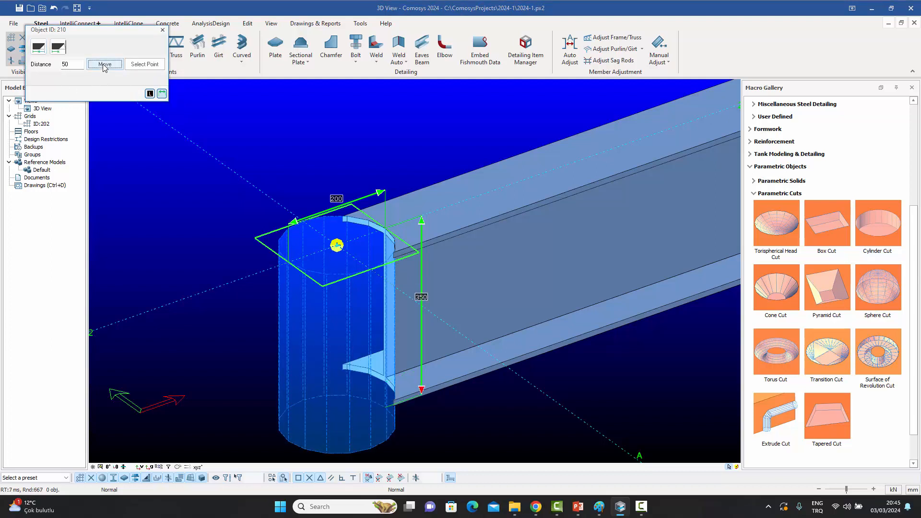
click(163, 30)
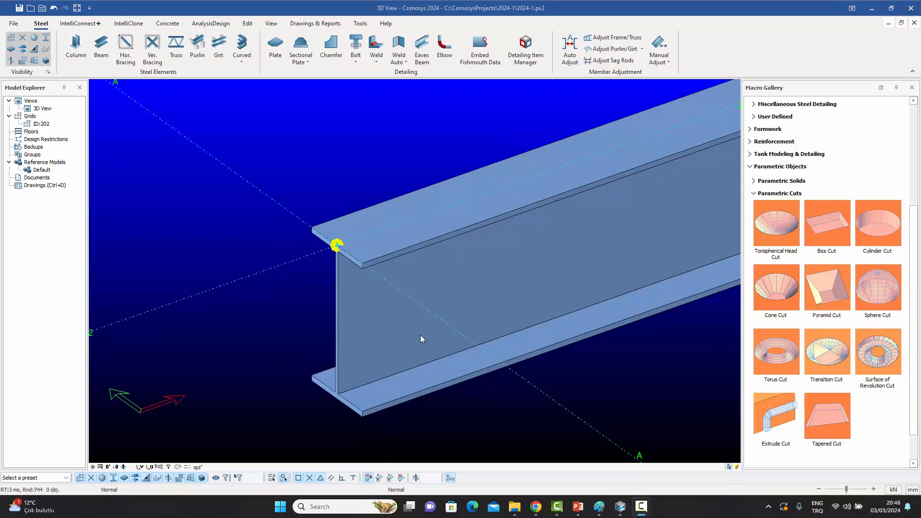
Start a Tapered Cut on the top flange's side face, with its first outline edge running 500 mm along the beam from the end corner.
click(834, 417)
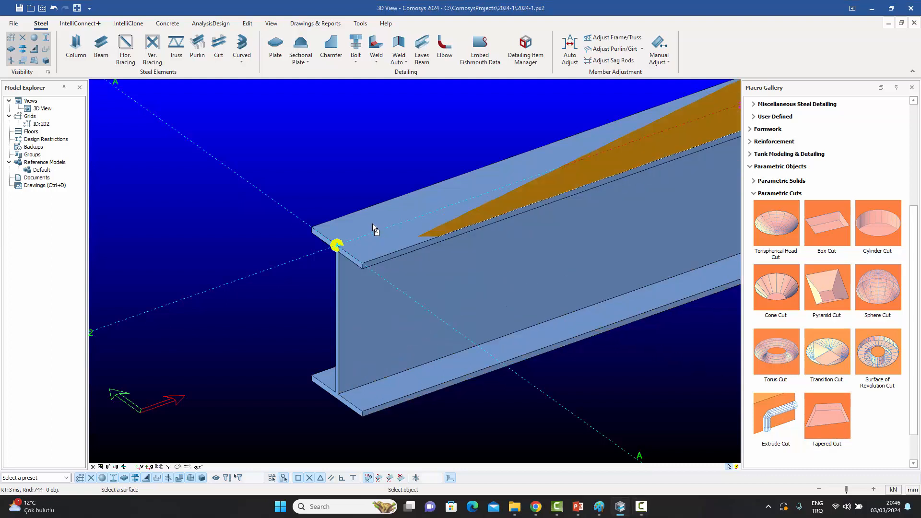
click(382, 265)
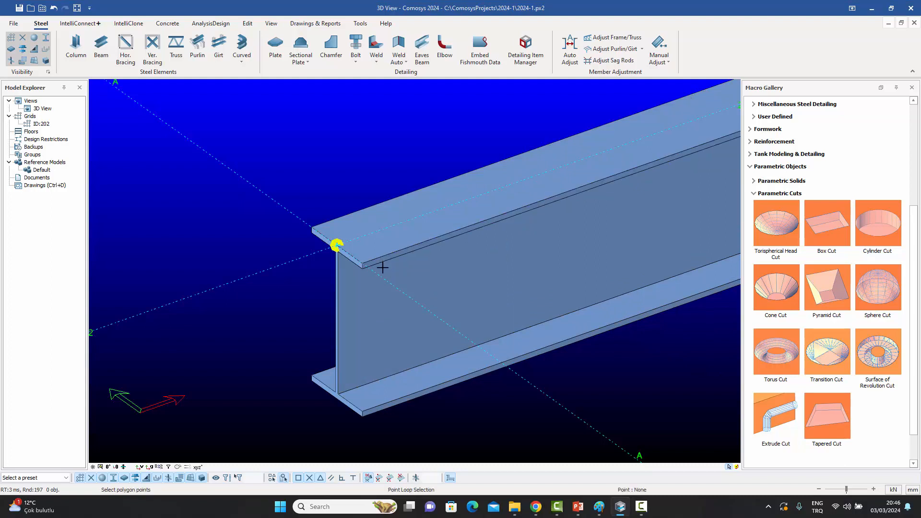
scroll(379, 268, up, 2)
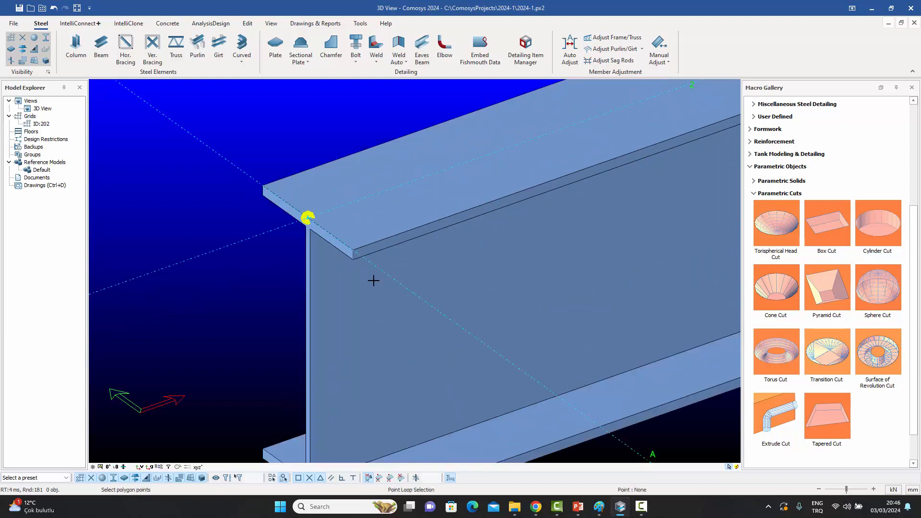
click(353, 249)
key(Tab)
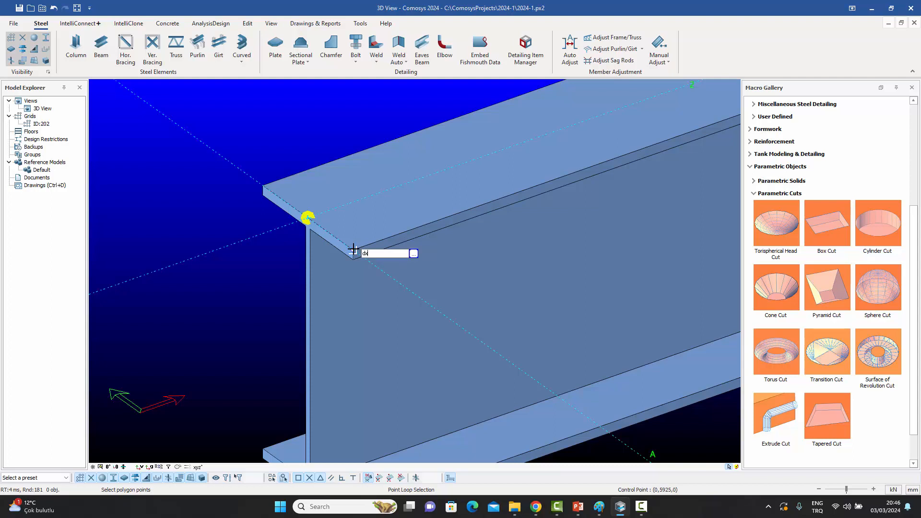
key(Return)
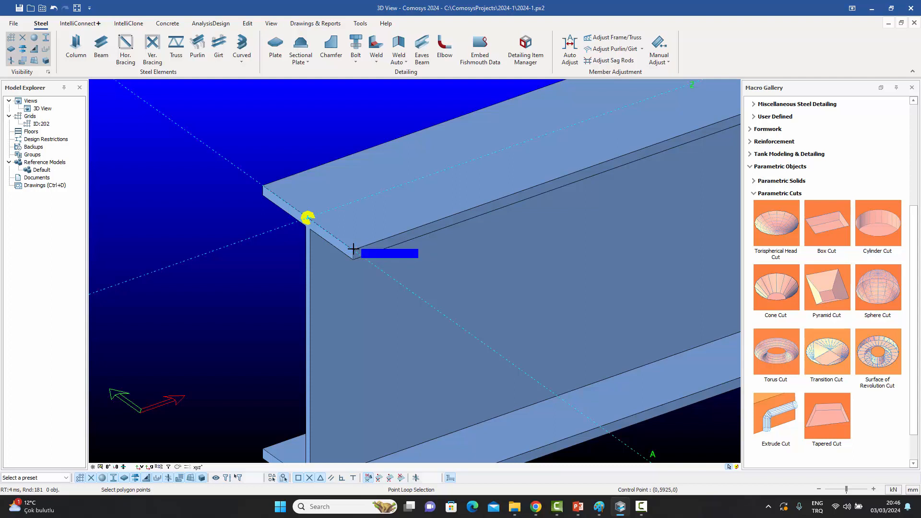
scroll(406, 254, down, 1)
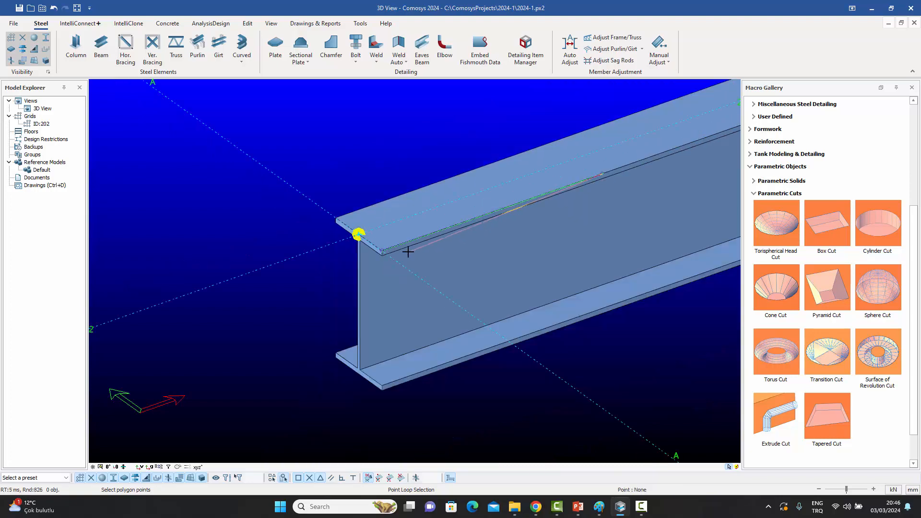
scroll(408, 240, up, 1)
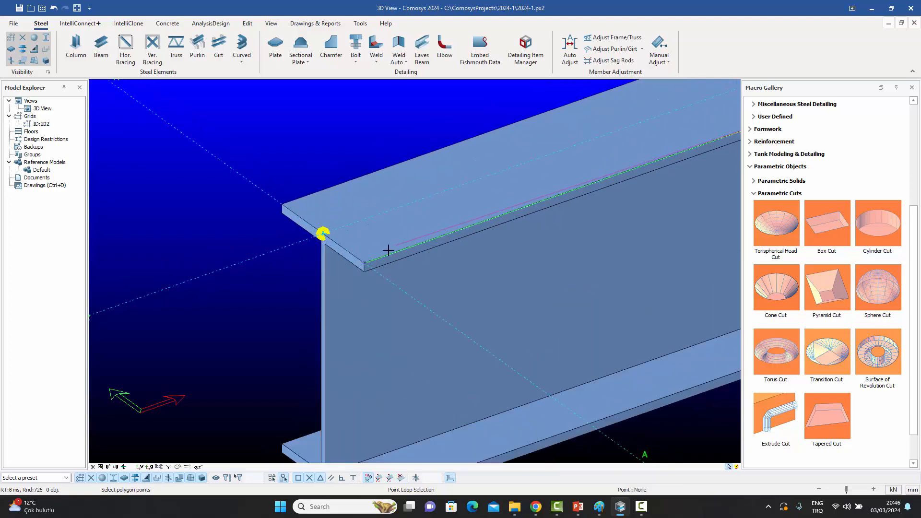
click(366, 262)
text(@500,0,-)
text(200)
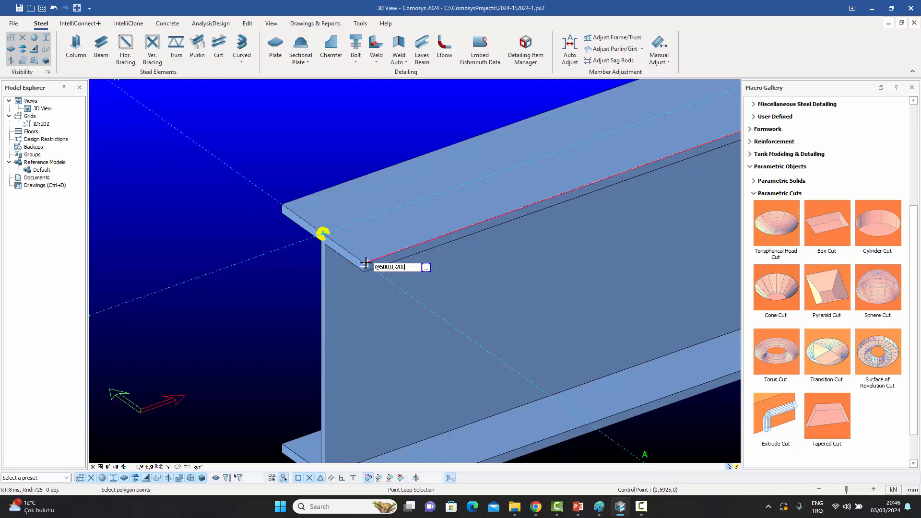
key(Return)
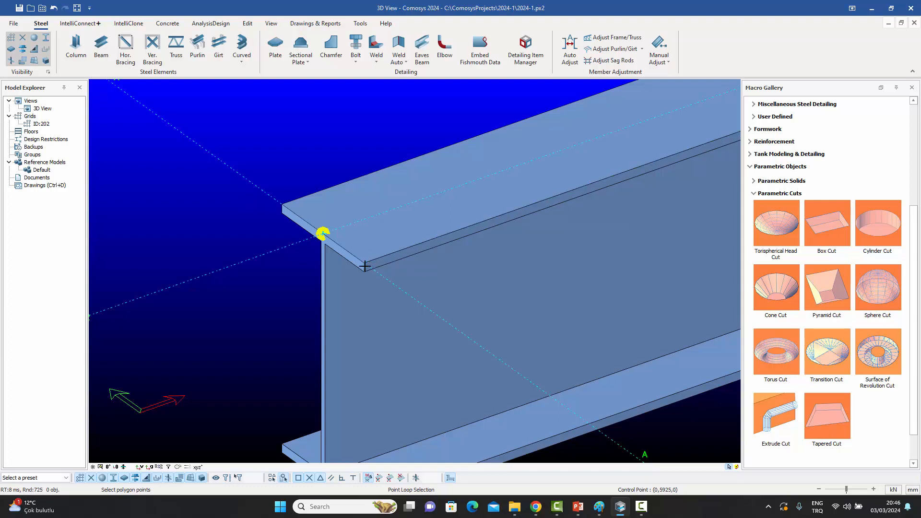
Add an outline point at dz-200 from the flange's end corner, close the outline there, and complete the tapered cut without holes.
key(space)
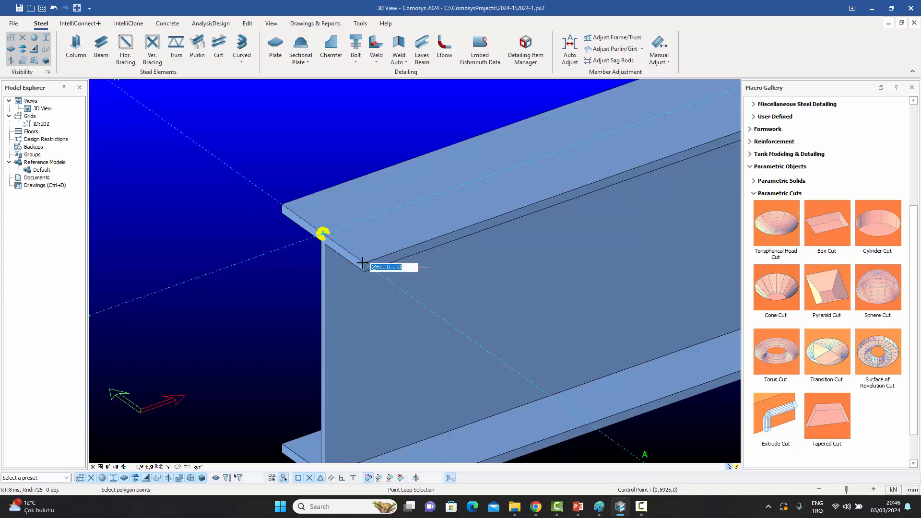
text(dz)
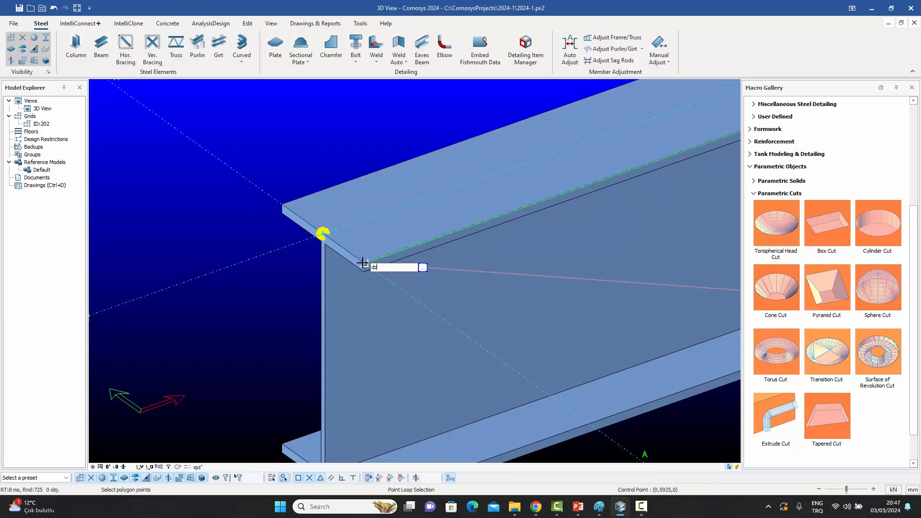
text(-200)
key(Return)
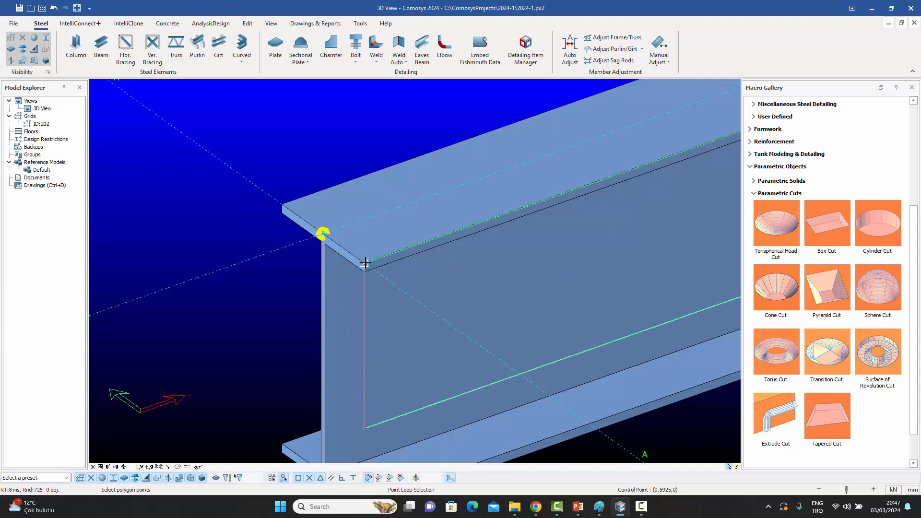
click(365, 263)
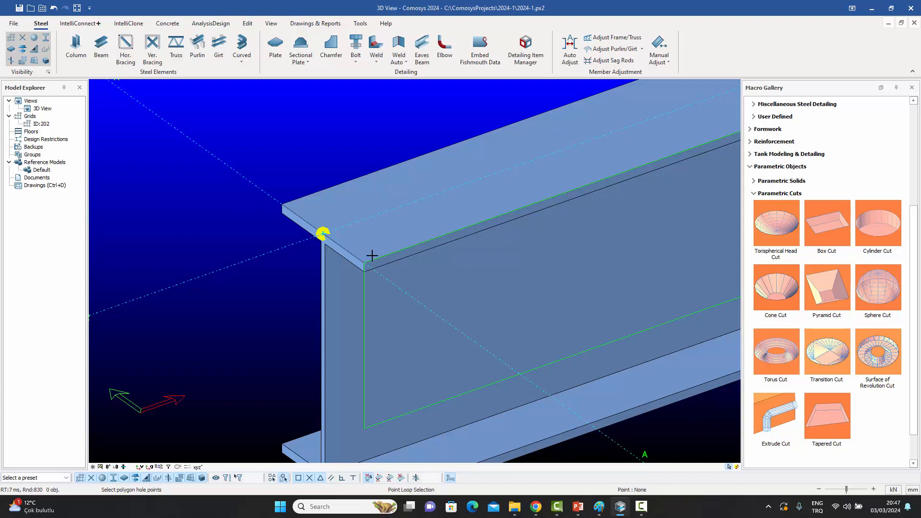
right_click(372, 256)
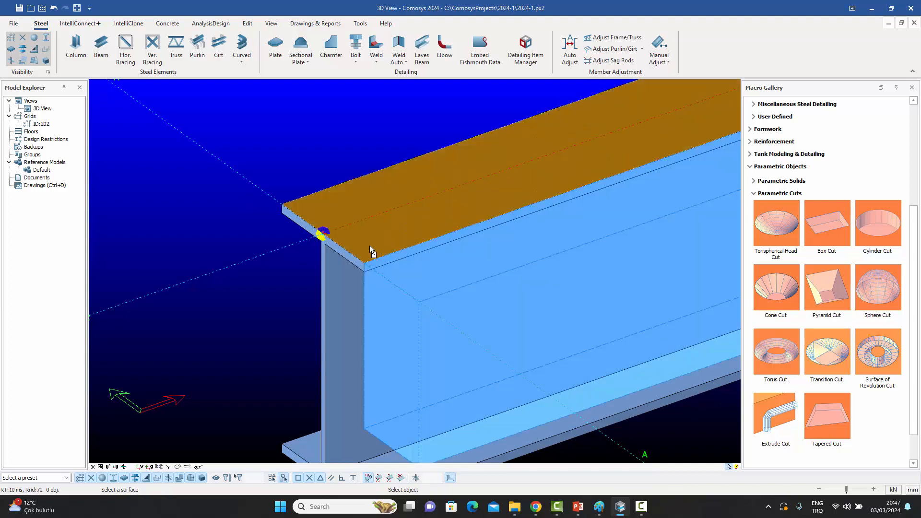
click(370, 245)
scroll(333, 136, down, 2)
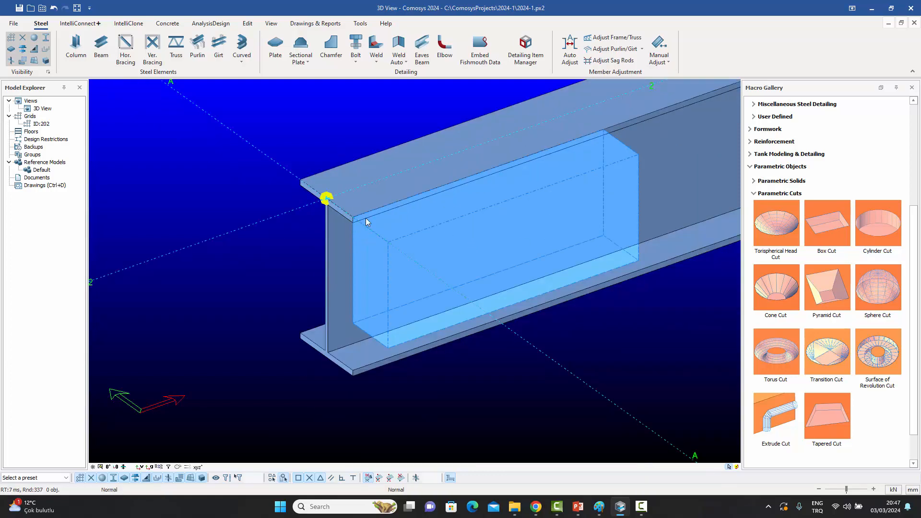
Move the tapered cut linearly by 100 in Y so it passes through the beam.
click(416, 237)
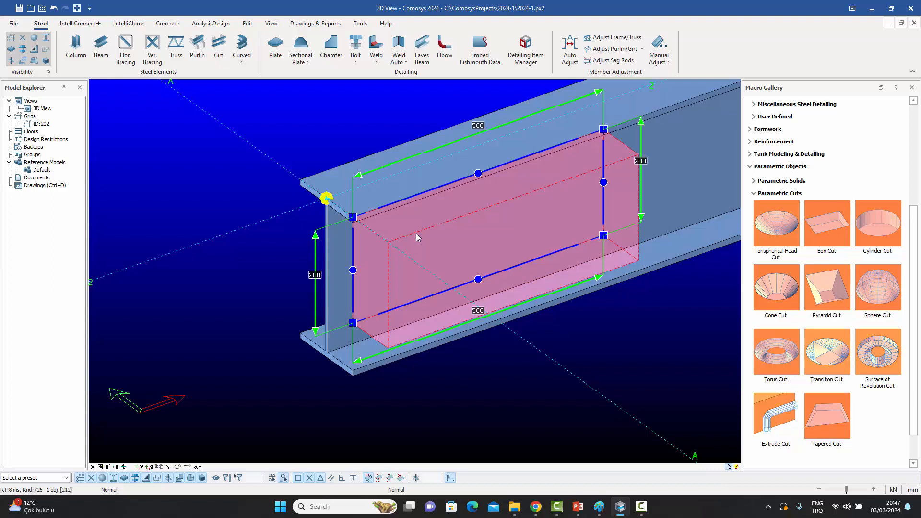
right_click(416, 234)
mouse_move(475, 393)
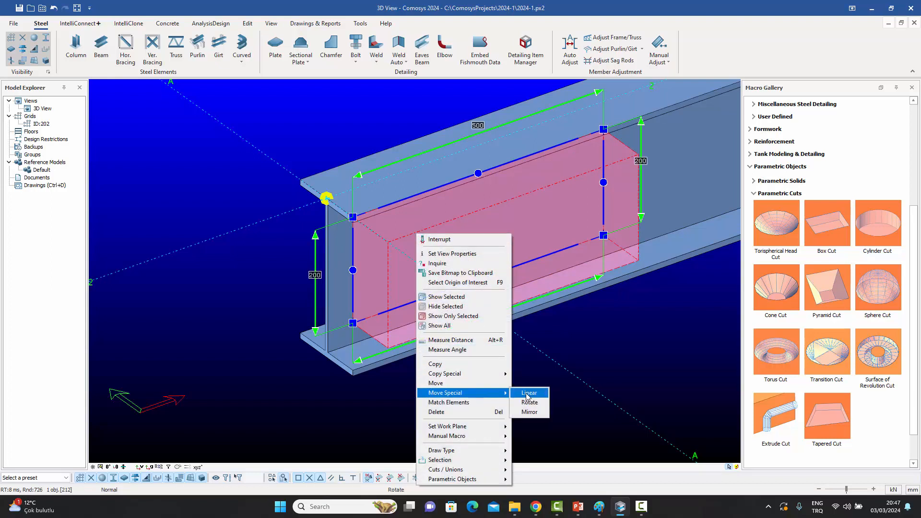
click(527, 394)
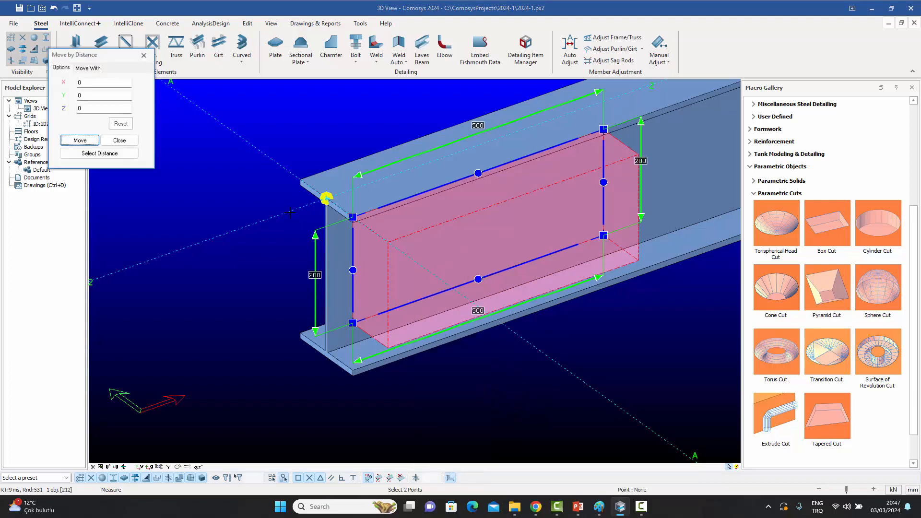
double_click(101, 95)
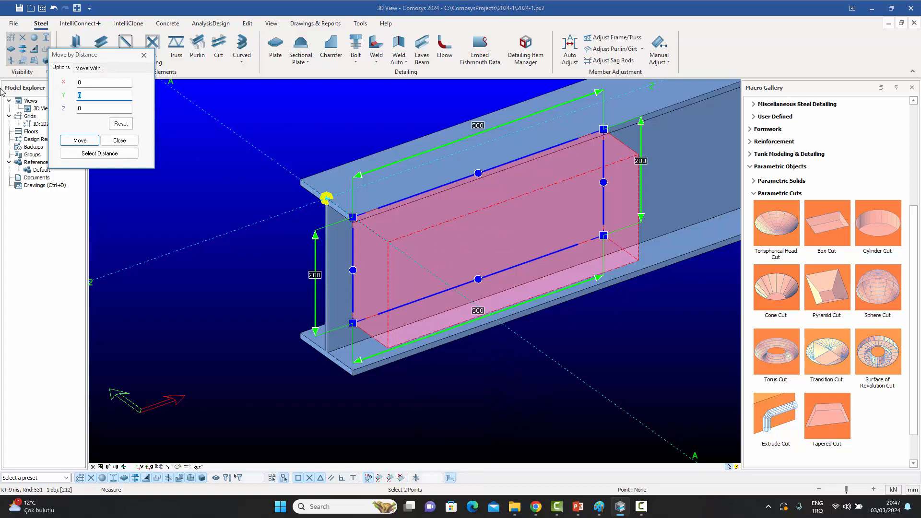
text(100)
click(88, 142)
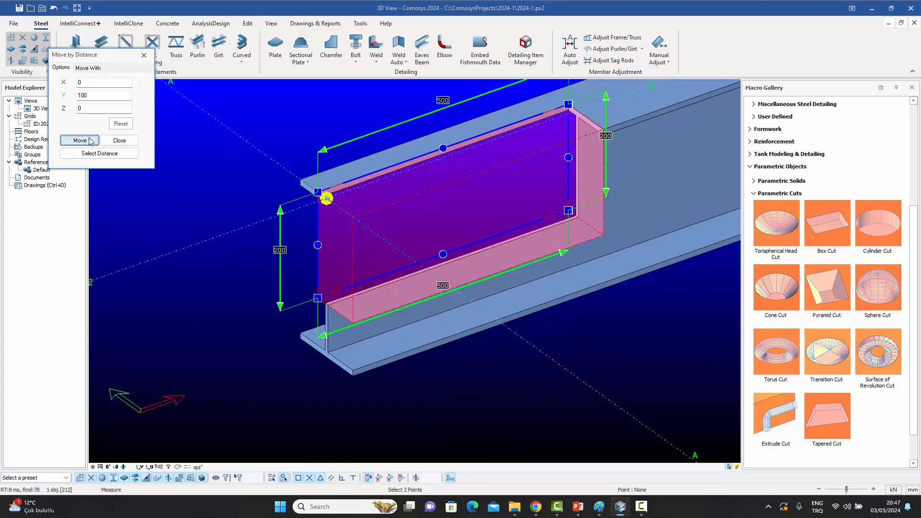
click(144, 54)
click(157, 179)
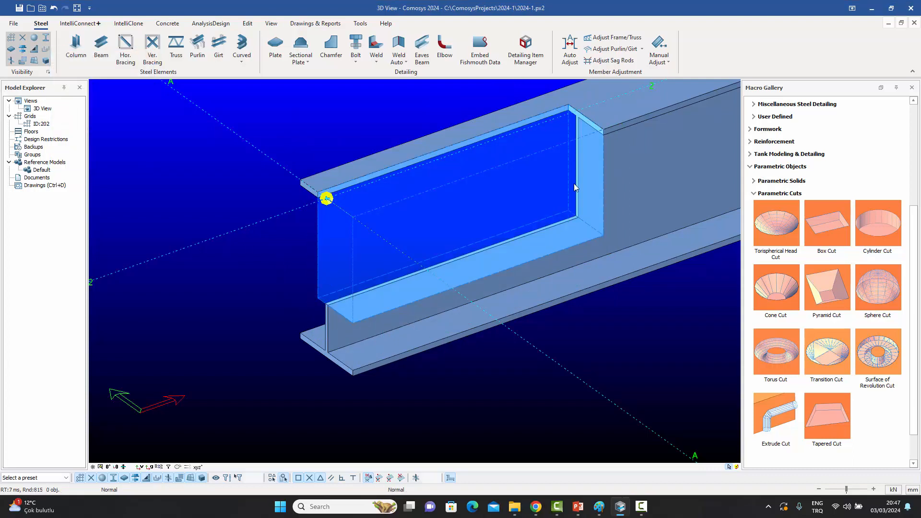
Apply a Type 3 chamfer with a radius of 20 to the cut's lower inner corner.
click(455, 215)
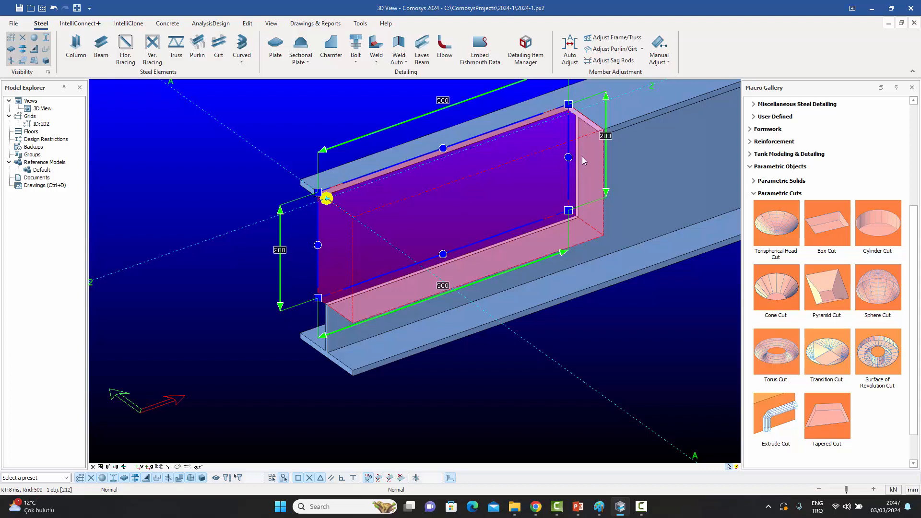
click(568, 211)
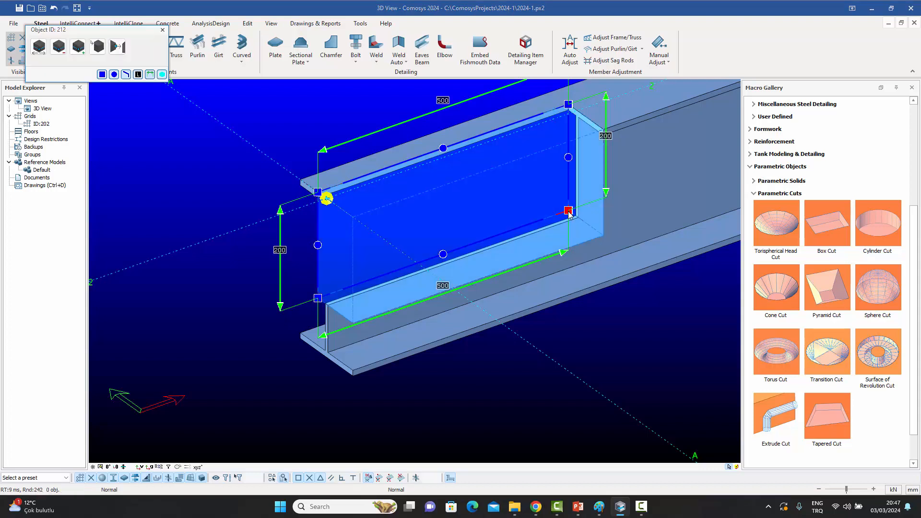
click(98, 47)
click(107, 83)
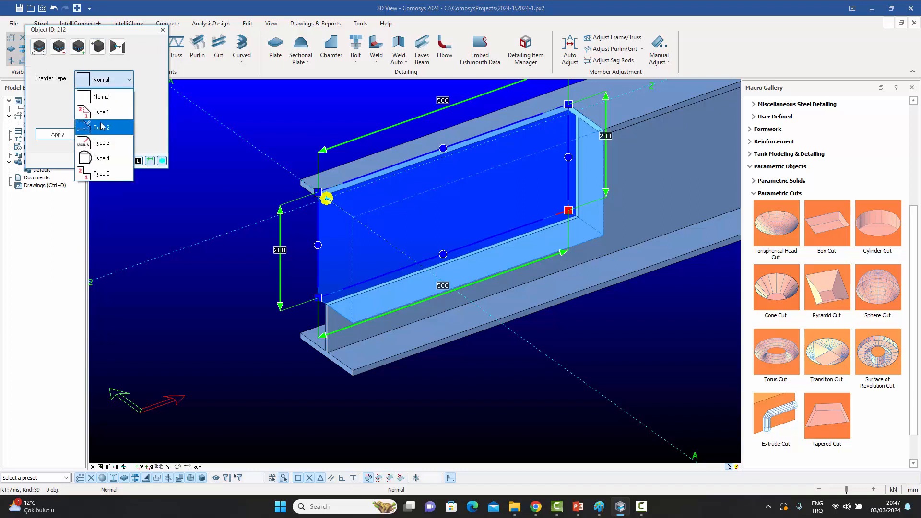
click(101, 143)
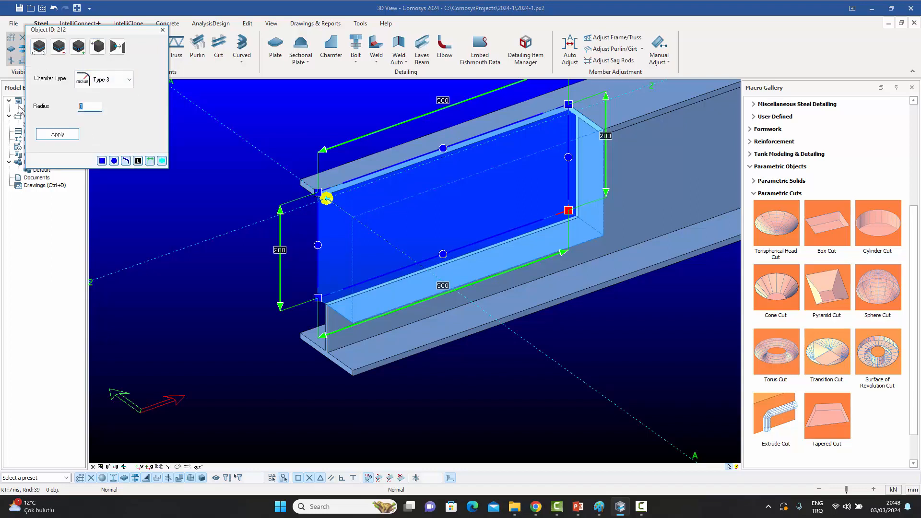
text(20)
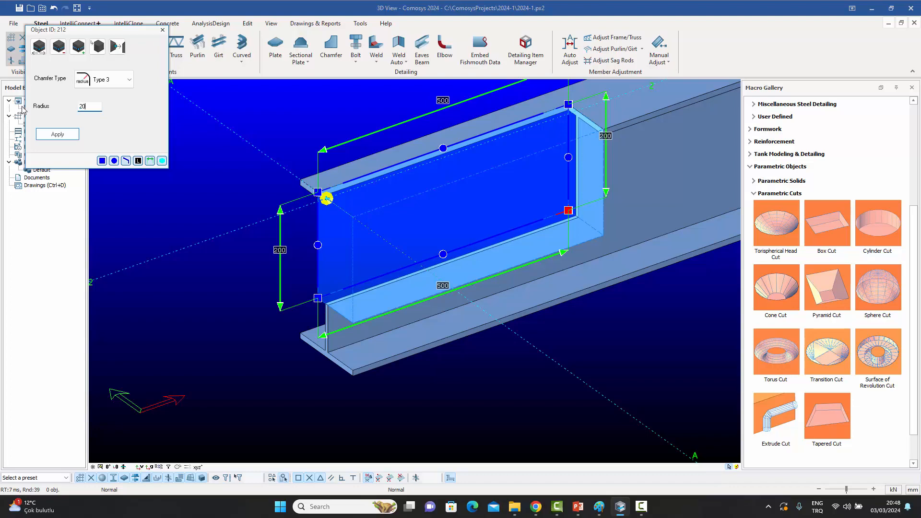
click(61, 134)
click(162, 30)
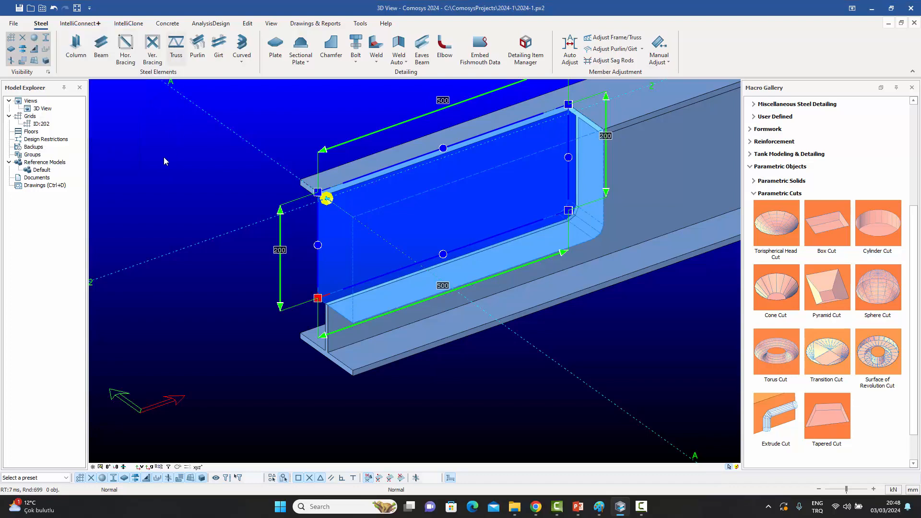
click(165, 160)
scroll(569, 213, up, 2)
scroll(570, 213, down, 2)
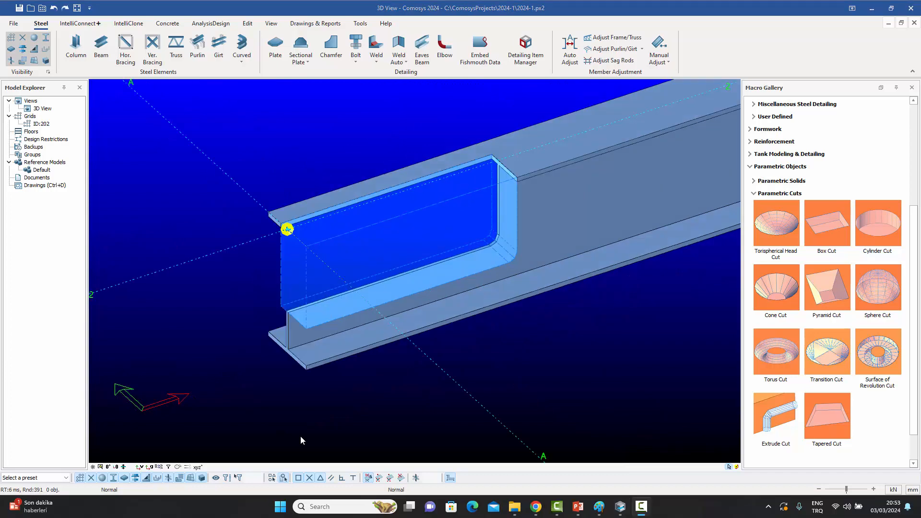
Move the cut's lower edge by -50 in Z to deepen the cut to 250 mm.
click(374, 268)
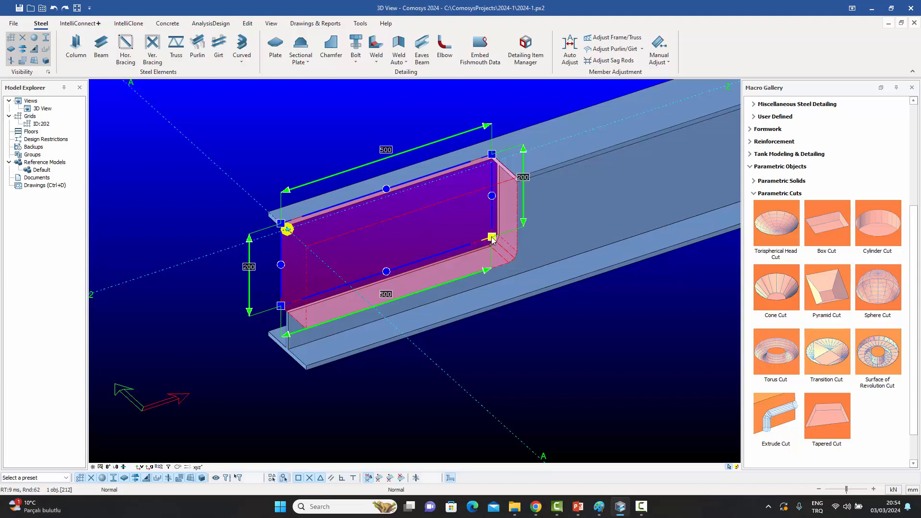
click(434, 261)
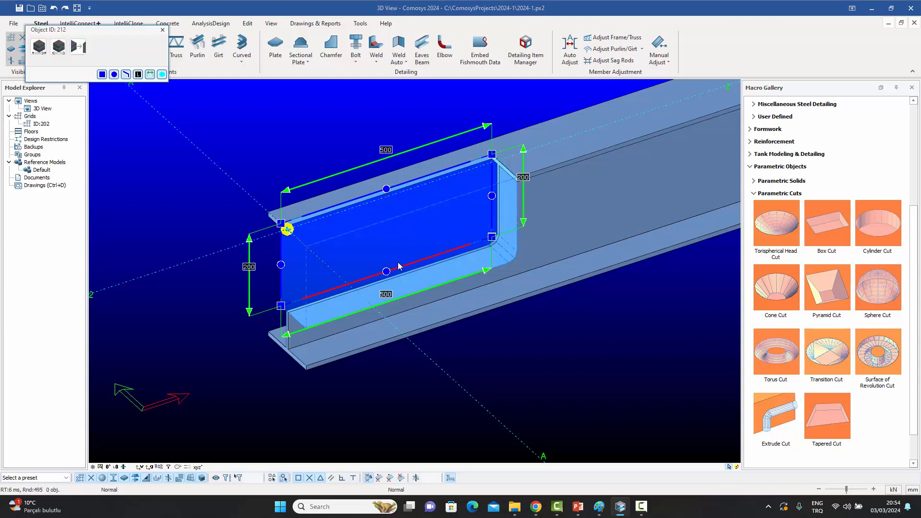
click(39, 47)
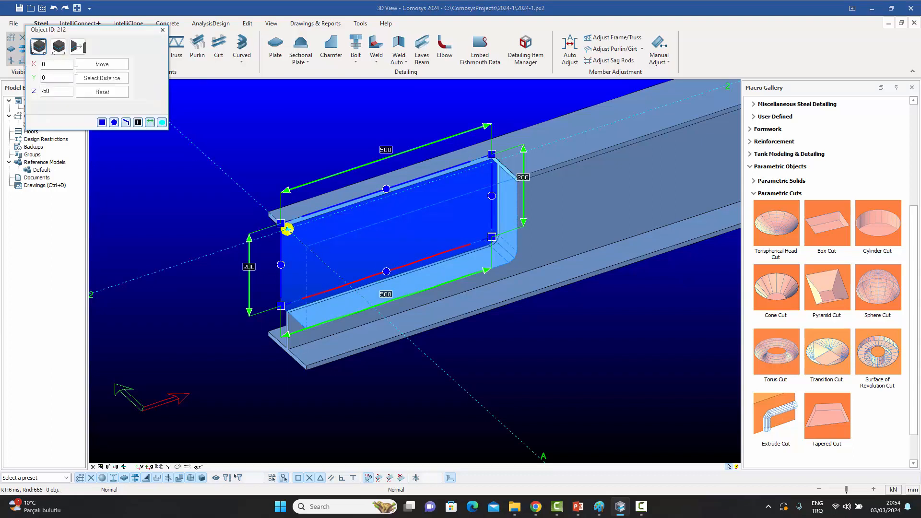
click(110, 65)
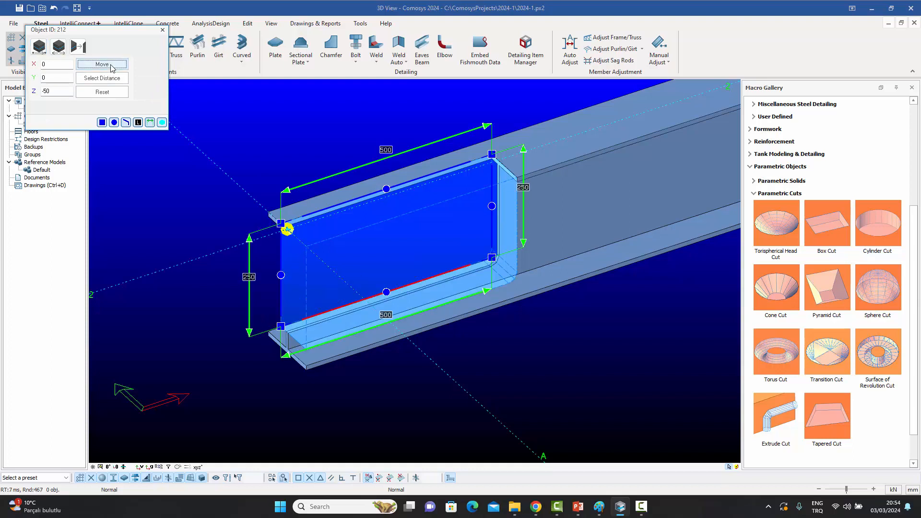
click(163, 30)
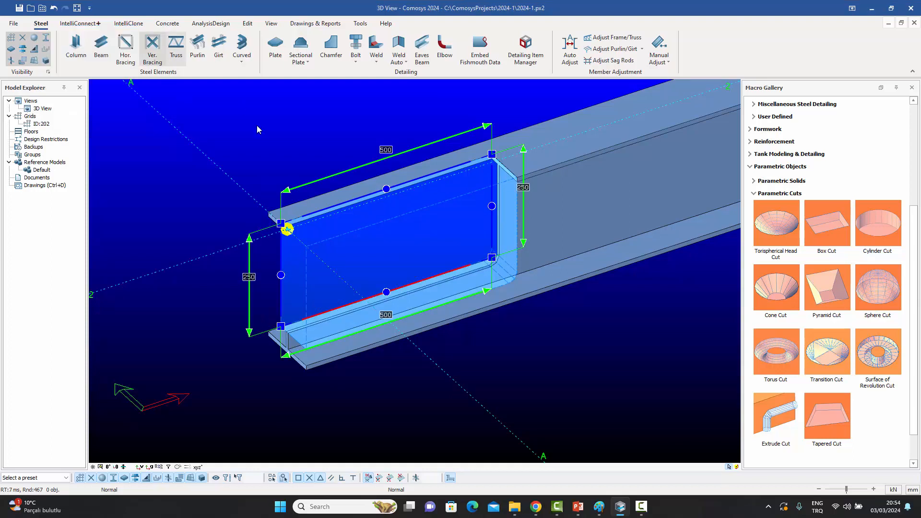
Insert a new outline point at the midpoint of the cut's lower edge, offset by -50 in Z.
click(386, 291)
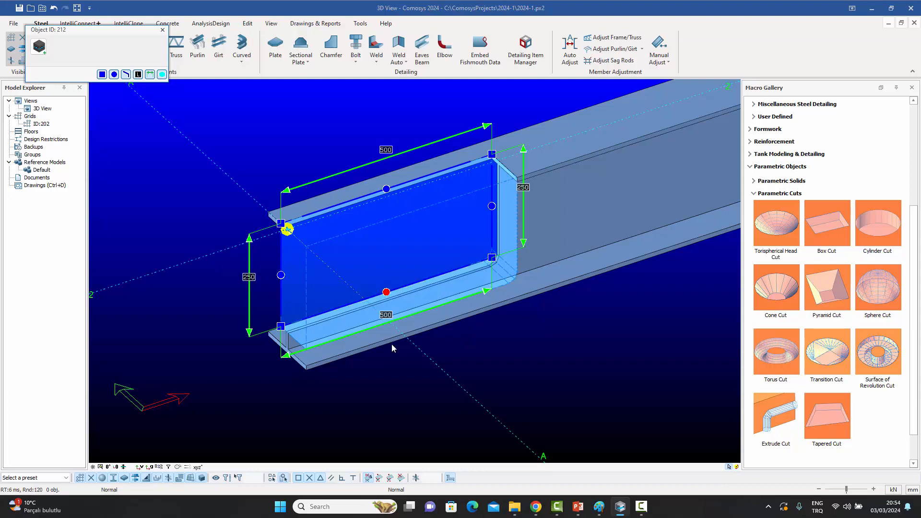
click(39, 47)
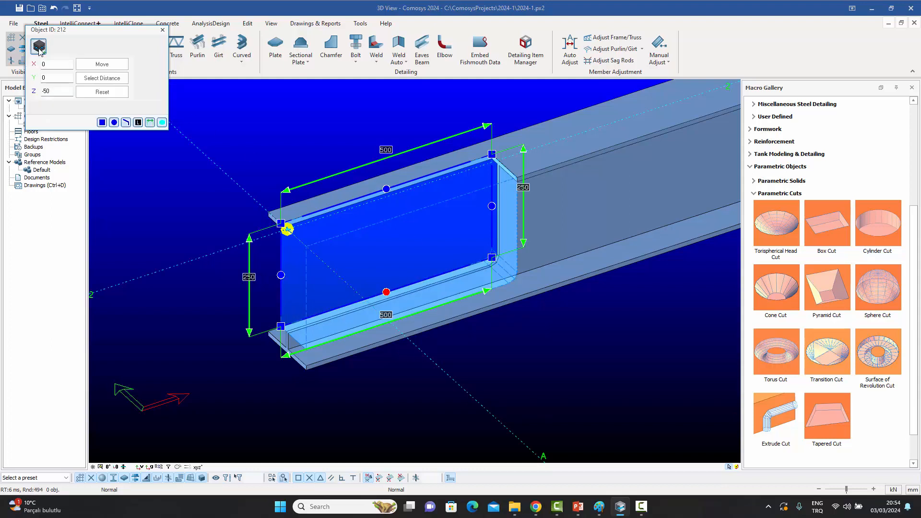
click(102, 64)
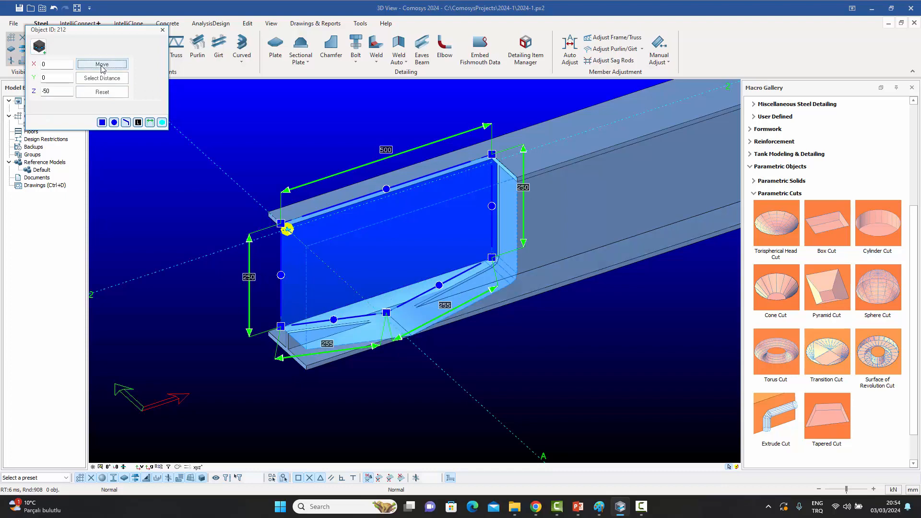
click(162, 30)
Move the outline point in the middle of the cut's lower side by a further -50 in Z.
scroll(301, 190, down, 2)
middle_drag(346, 243, 362, 266)
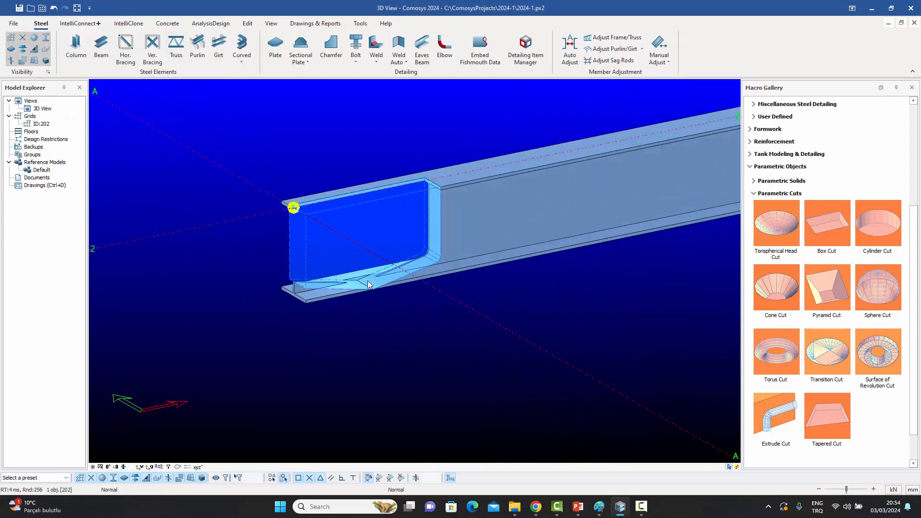
click(337, 265)
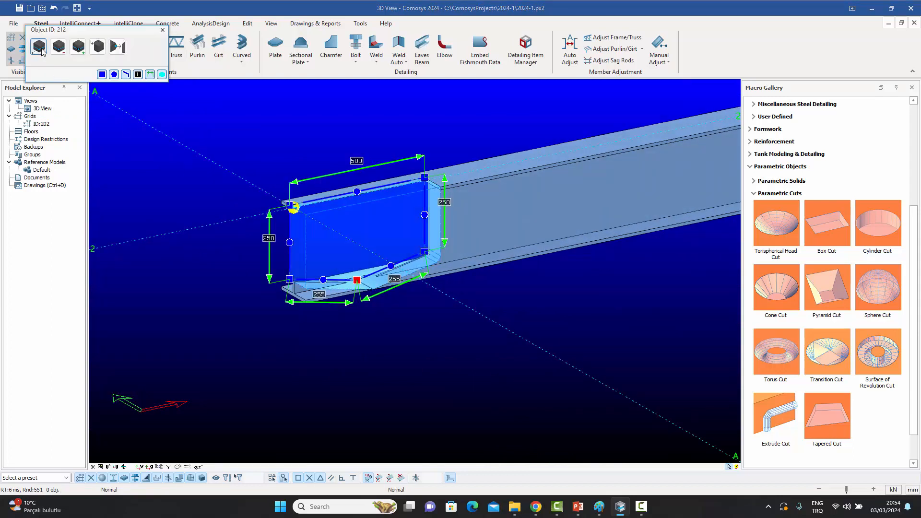
click(42, 49)
click(114, 66)
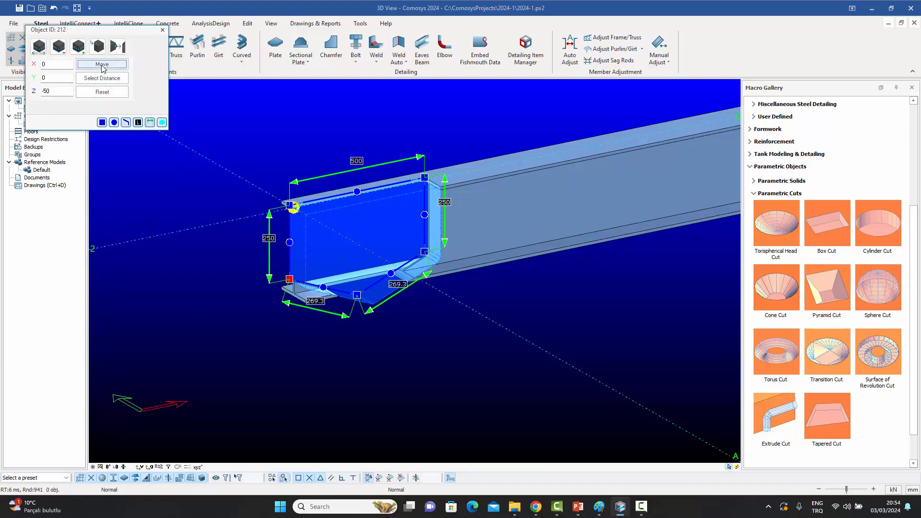
click(162, 30)
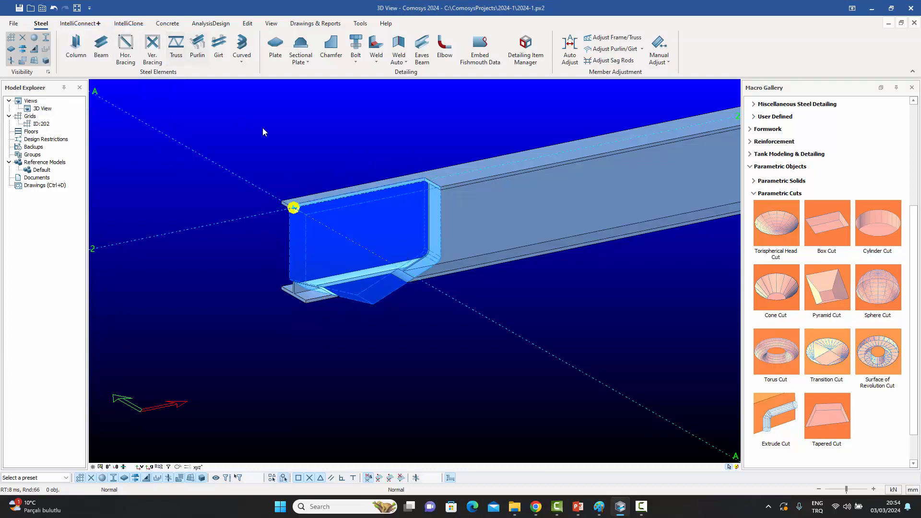
Hide the cut bodies to examine the resulting notch in the beam end, and show them again.
middle_drag(263, 128, 287, 153)
click(22, 60)
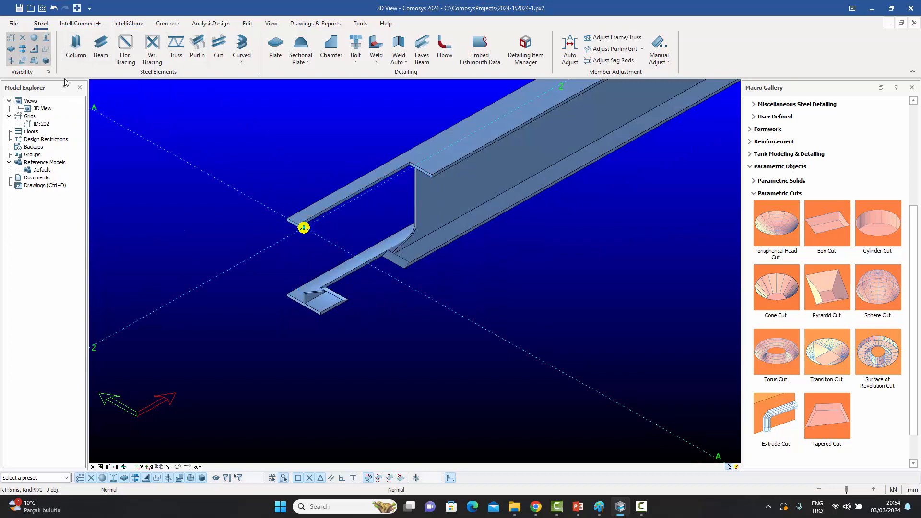
scroll(401, 252, up, 4)
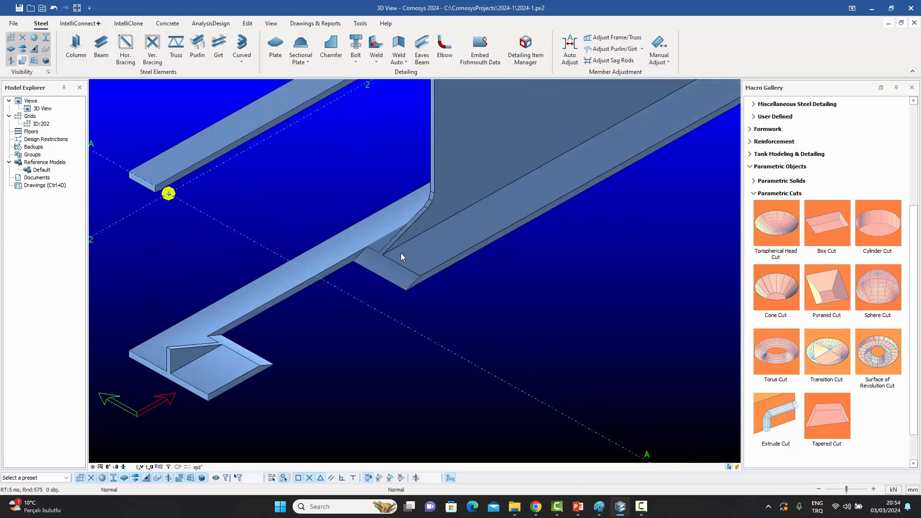
middle_drag(401, 253, 381, 253)
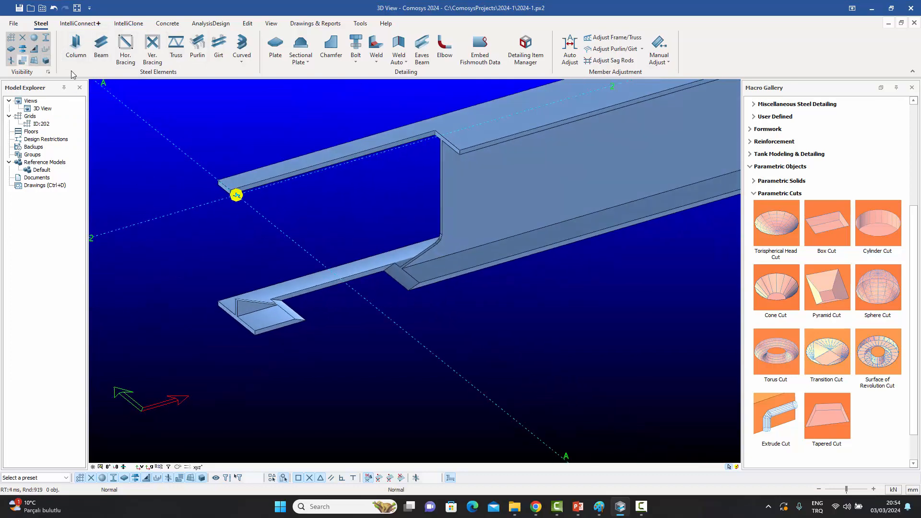
click(22, 60)
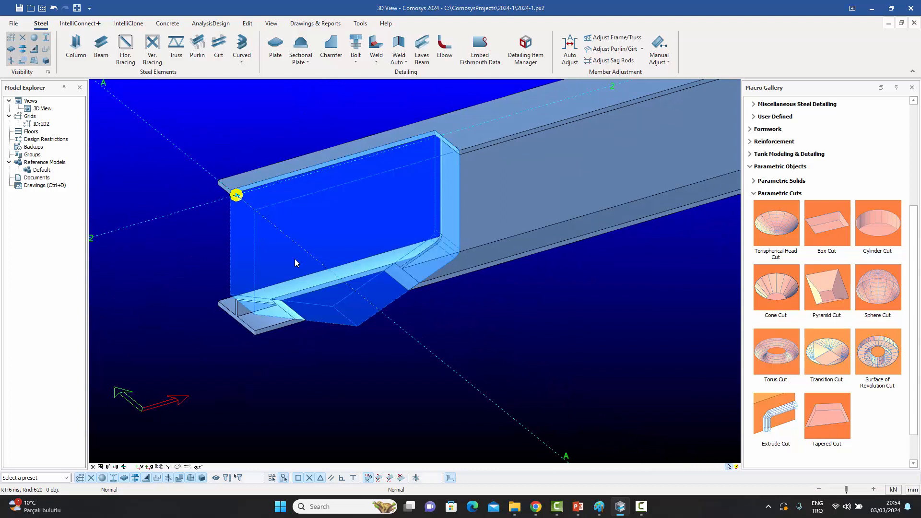
Reset the offsets and move the cut's inner vertical edge by 100 in X to lengthen the cut.
click(322, 216)
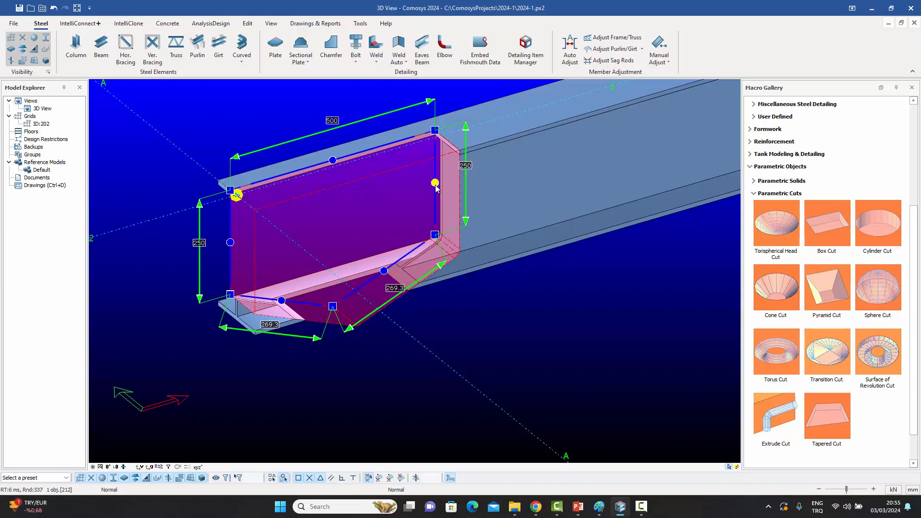
click(435, 166)
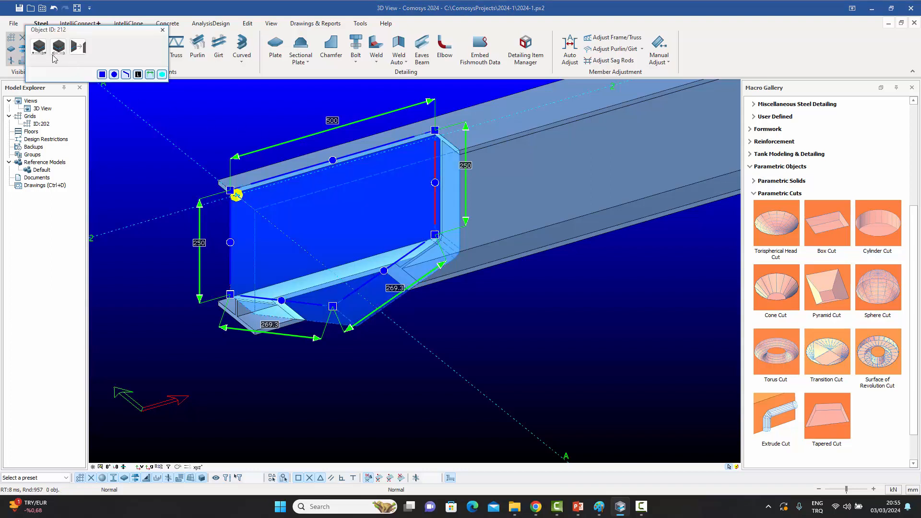
click(39, 46)
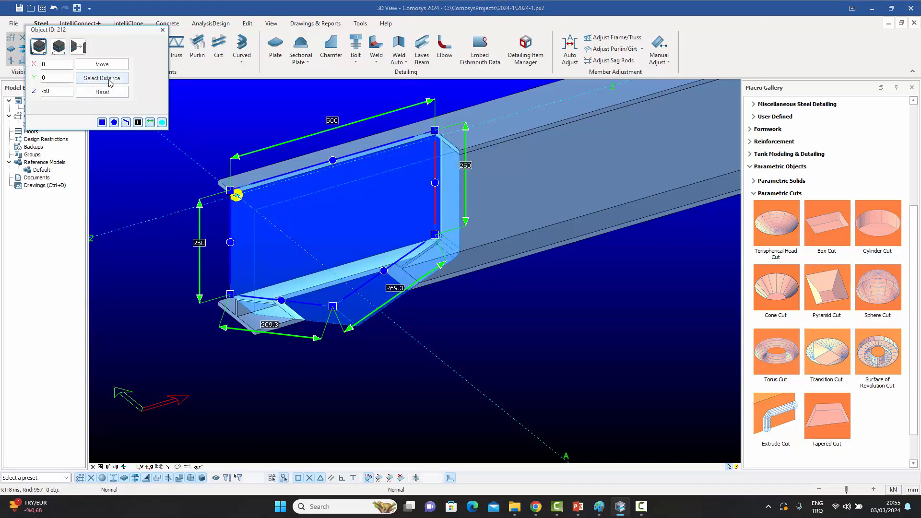
click(102, 92)
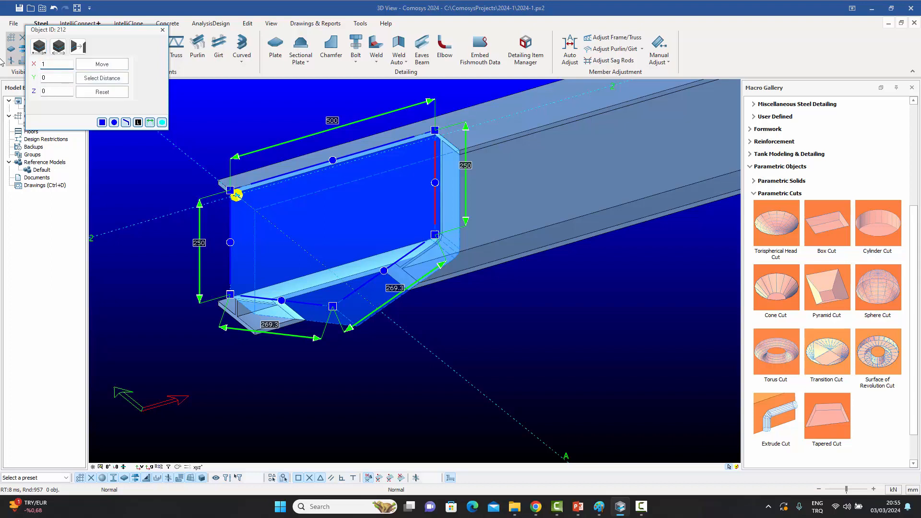
click(98, 65)
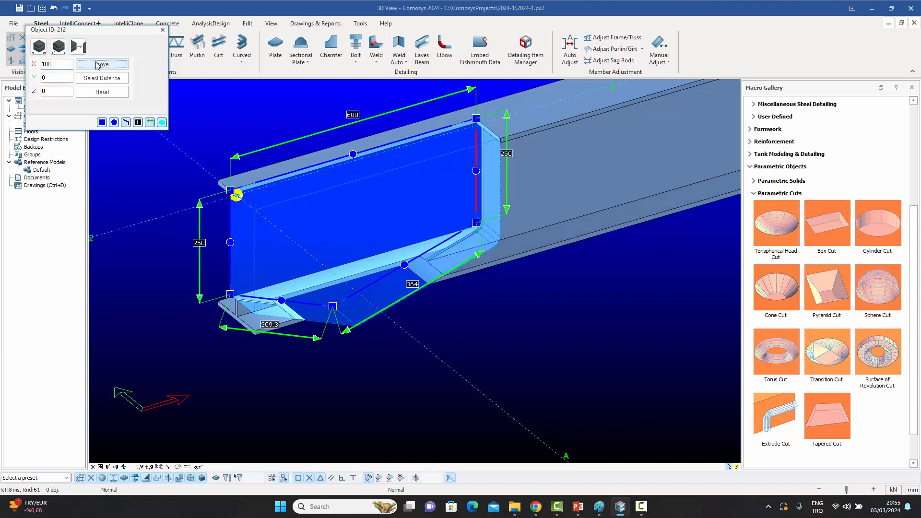
click(163, 30)
click(218, 110)
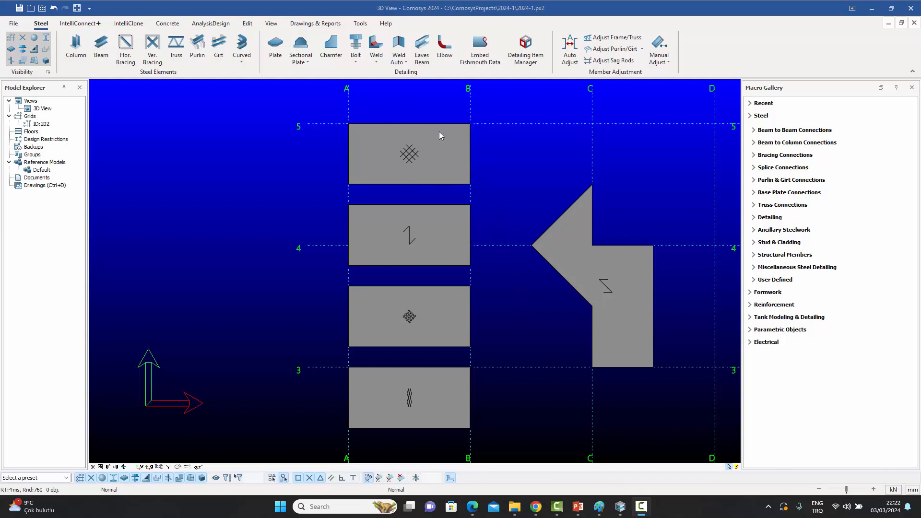
Turn off the drawn grating symbol in the general definitions of the chequered plate just below grid line 5.
double_click(439, 152)
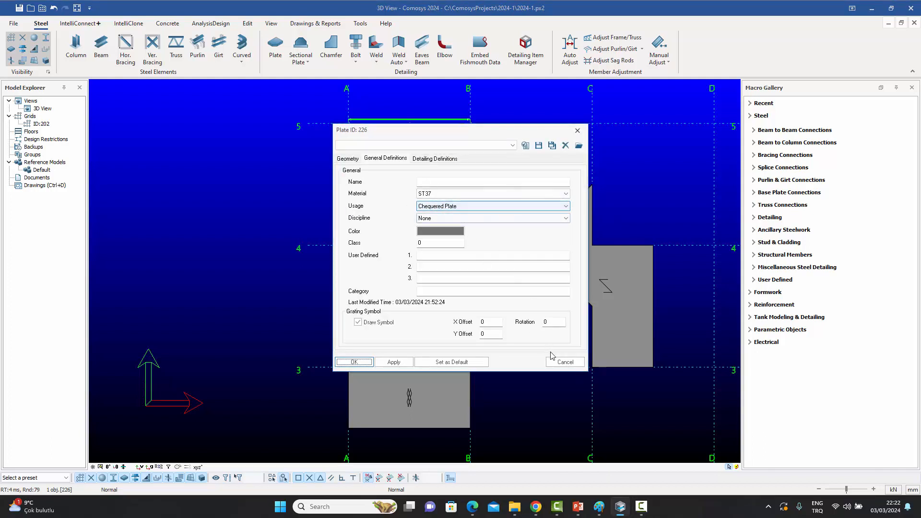
click(555, 364)
click(537, 181)
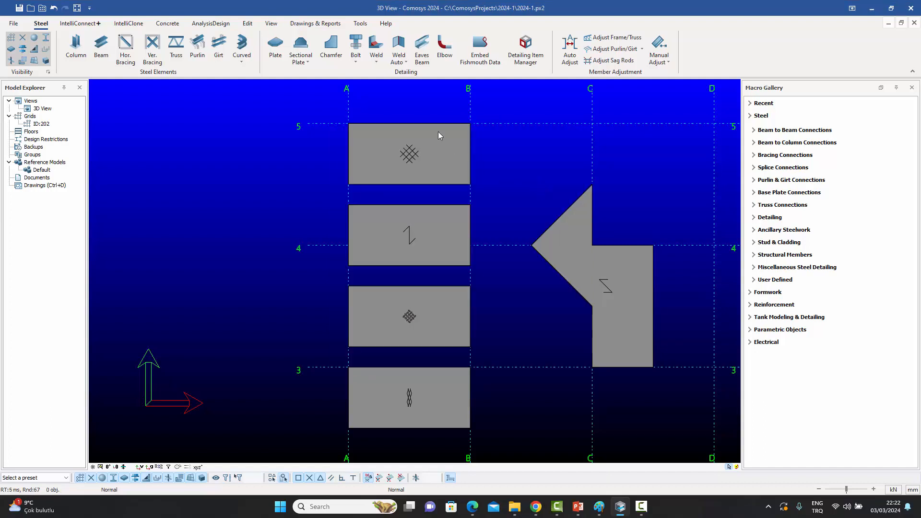
double_click(456, 169)
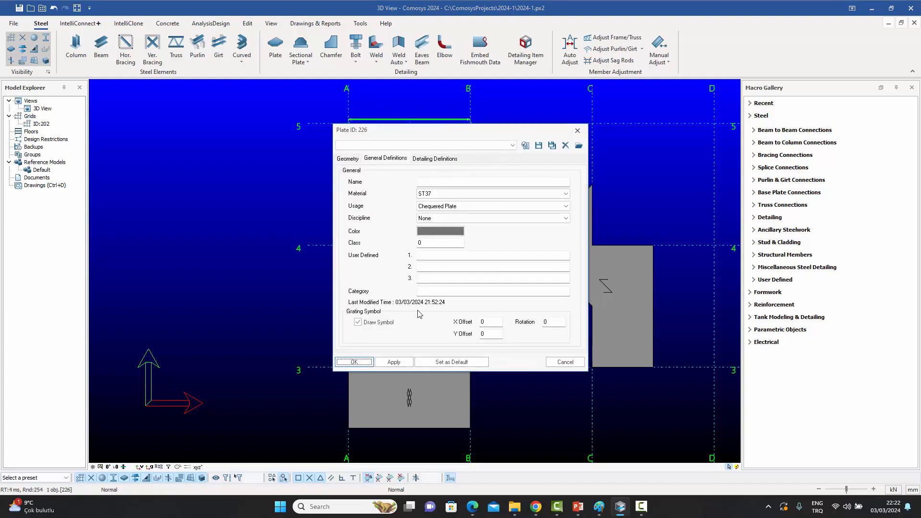
drag(444, 133, 671, 112)
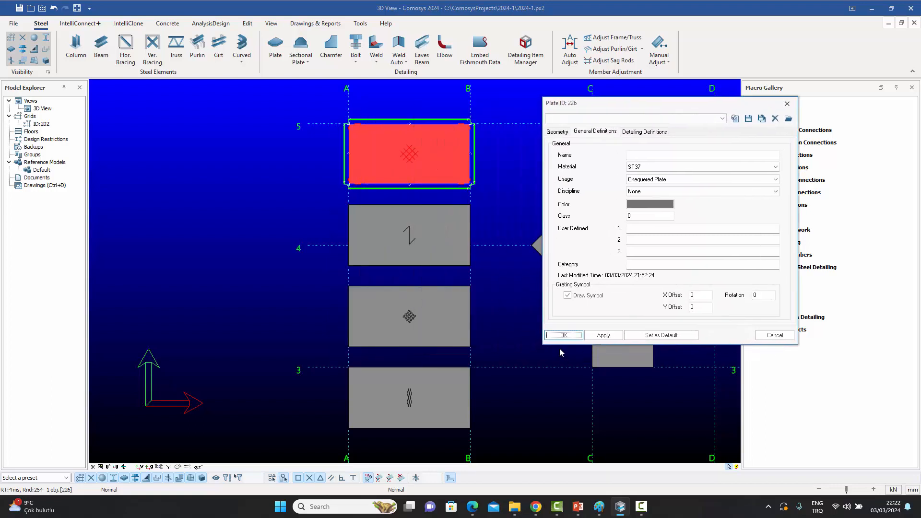
click(568, 295)
click(564, 335)
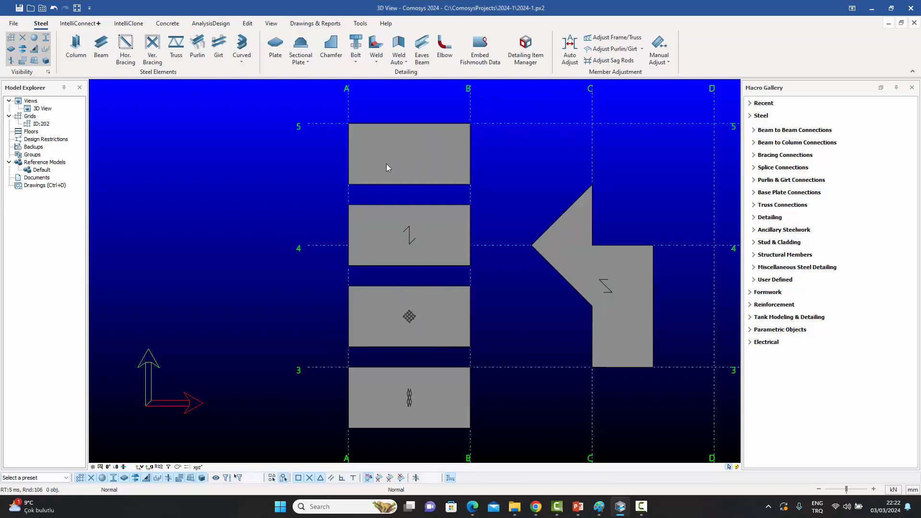
Turn the drawn grating symbol of the chequered plate back on.
double_click(422, 154)
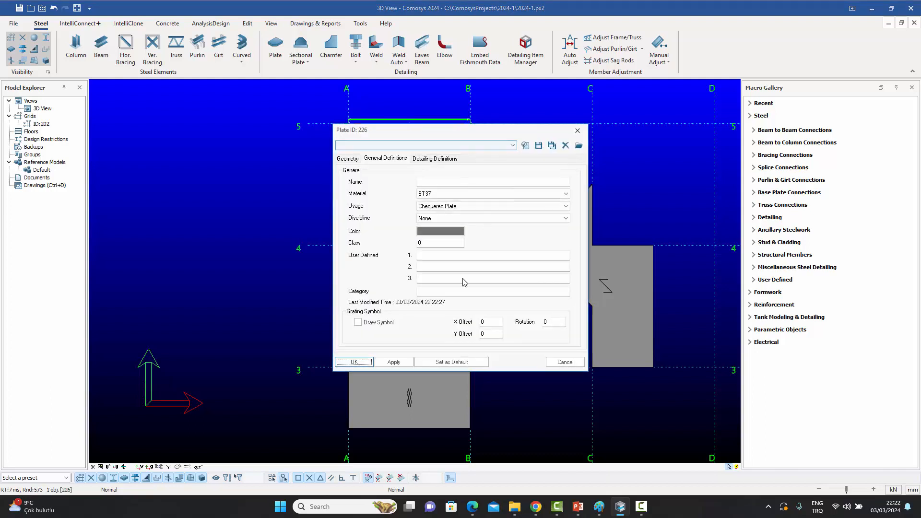
click(360, 323)
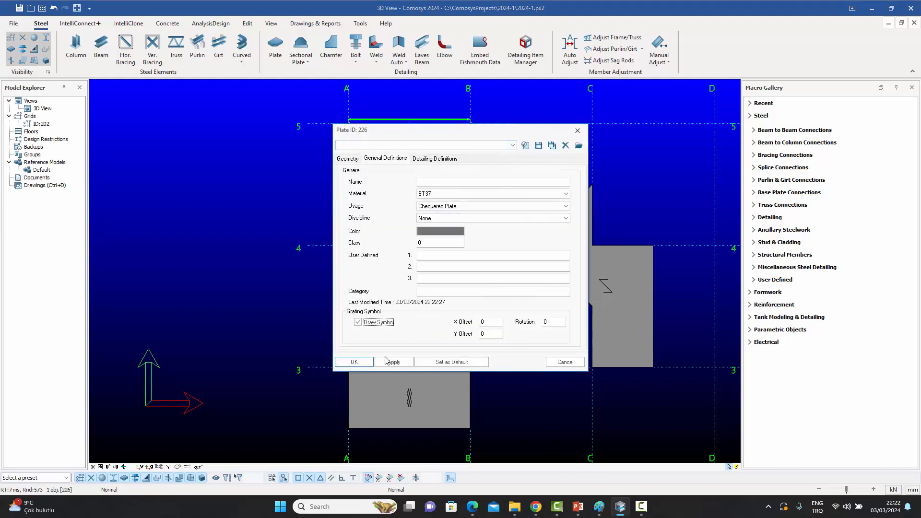
click(354, 362)
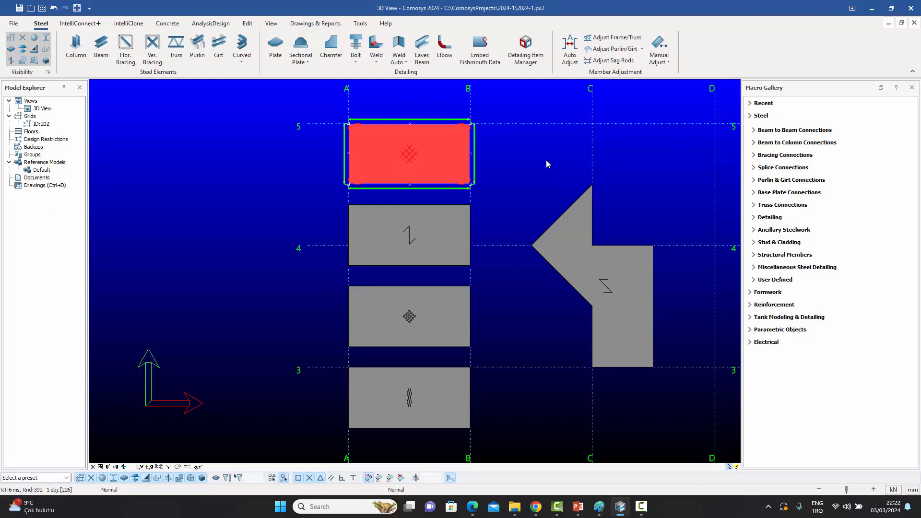
click(479, 162)
Set the X offset of the chequered plate's grating symbol to 1500.
double_click(448, 159)
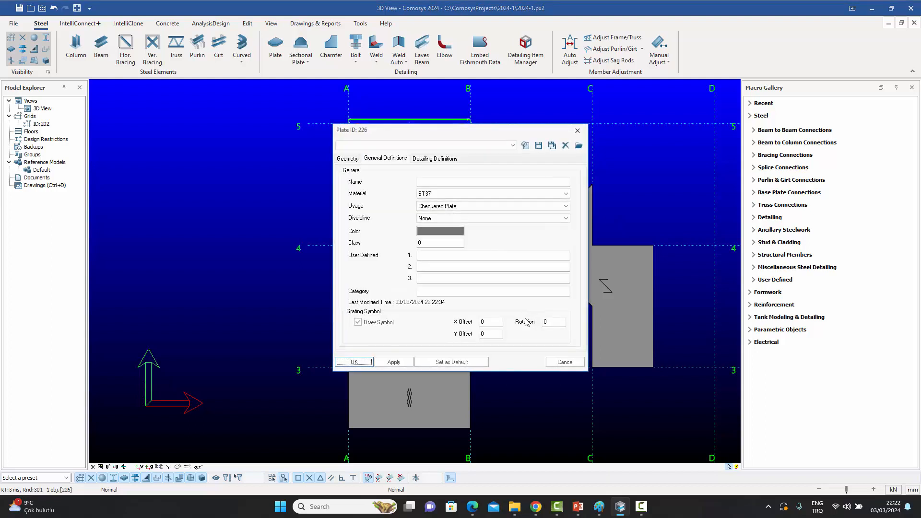
double_click(492, 322)
text(1500)
click(355, 362)
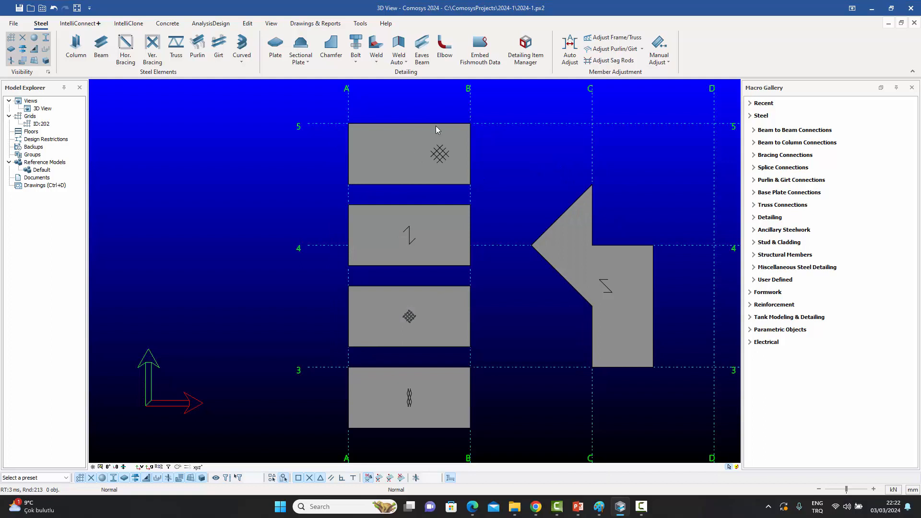
Set the X offset of the chequered plate's grating symbol back to 0.
double_click(461, 163)
drag(500, 323, 431, 311)
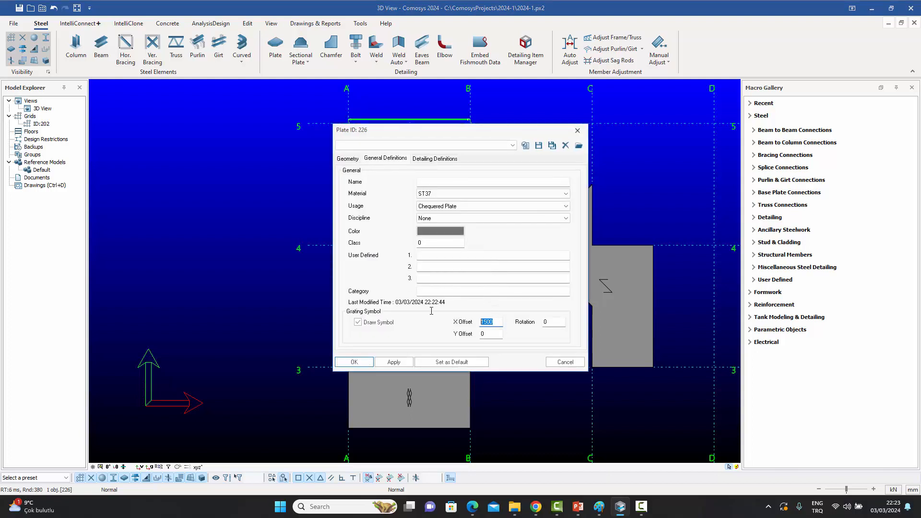
text(0)
click(353, 362)
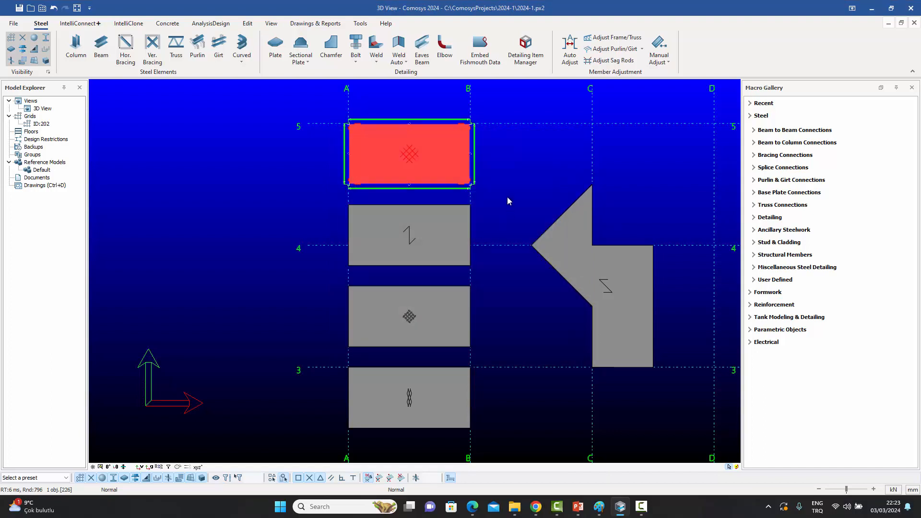
click(492, 154)
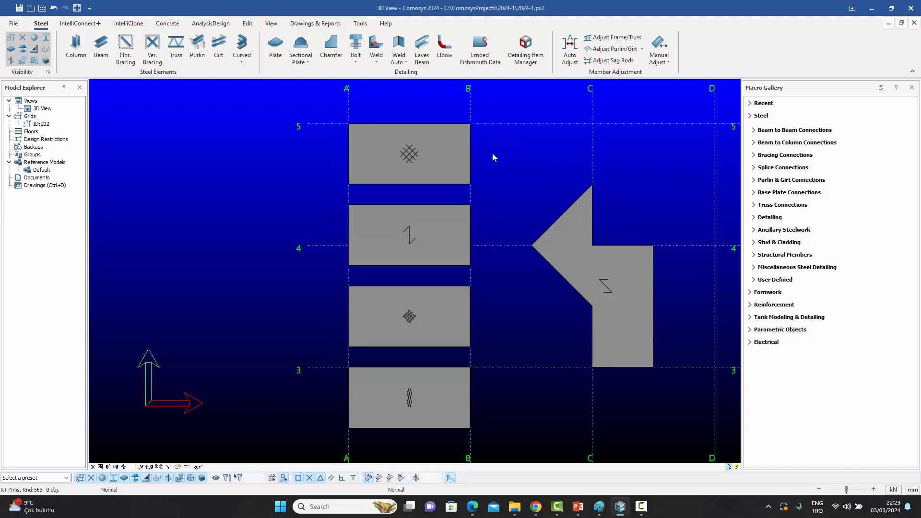
Turn off short-direction placement for the symbol of the grating plate at grid line 4 between A and B.
double_click(425, 221)
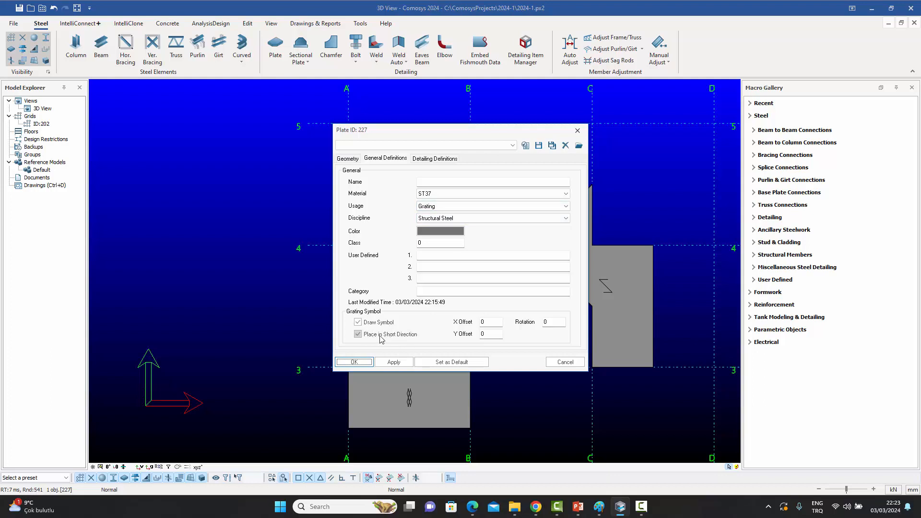
click(403, 338)
click(354, 362)
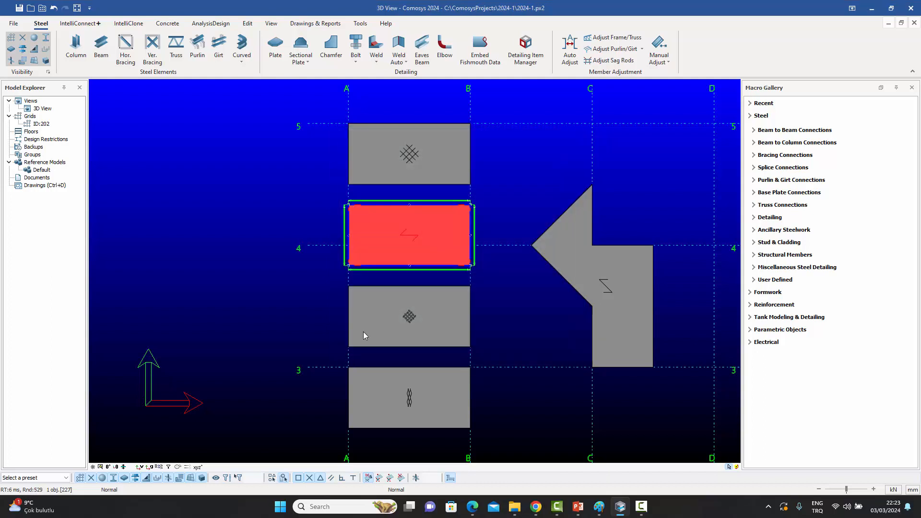
click(493, 204)
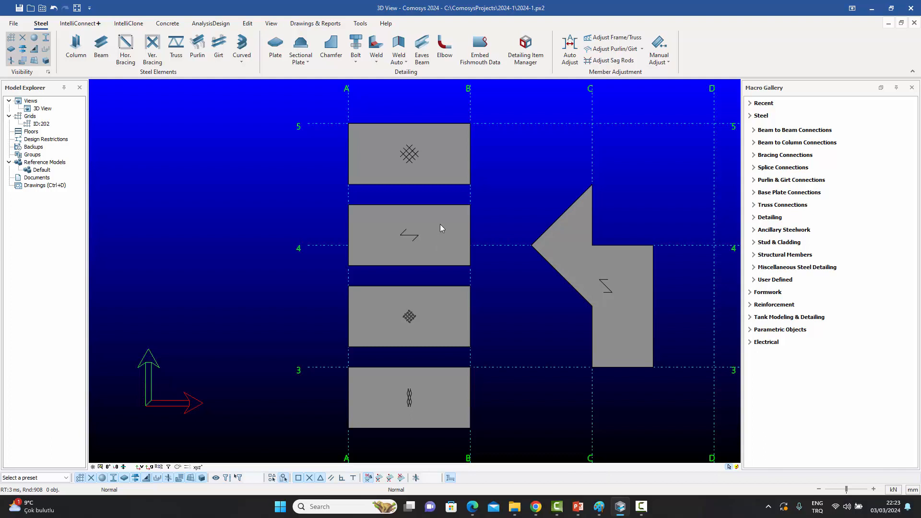
Check the general definitions and grating symbol settings of the irregular grating plate at grid line C.
click(431, 235)
click(628, 311)
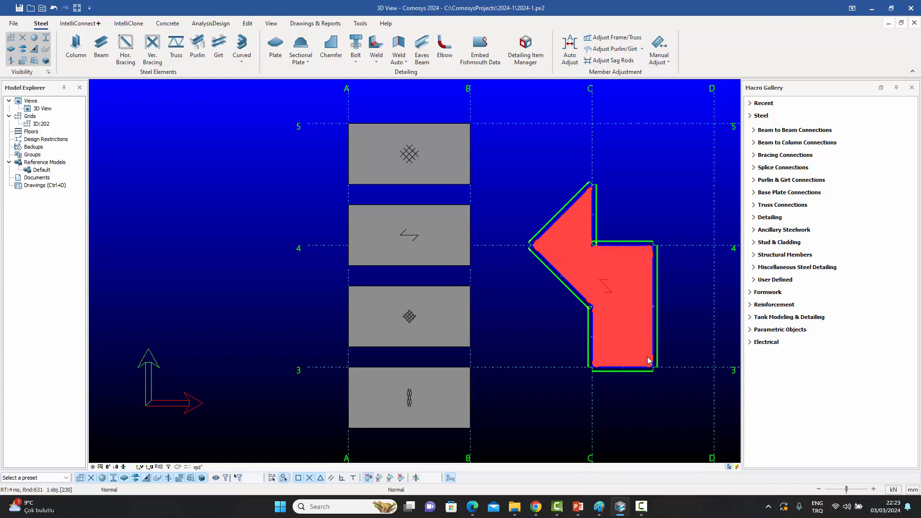
click(654, 217)
double_click(624, 293)
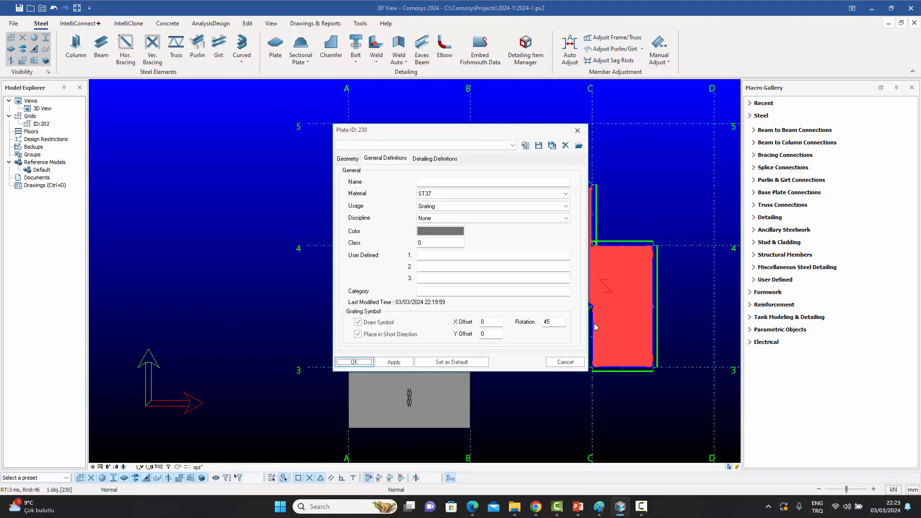
click(580, 133)
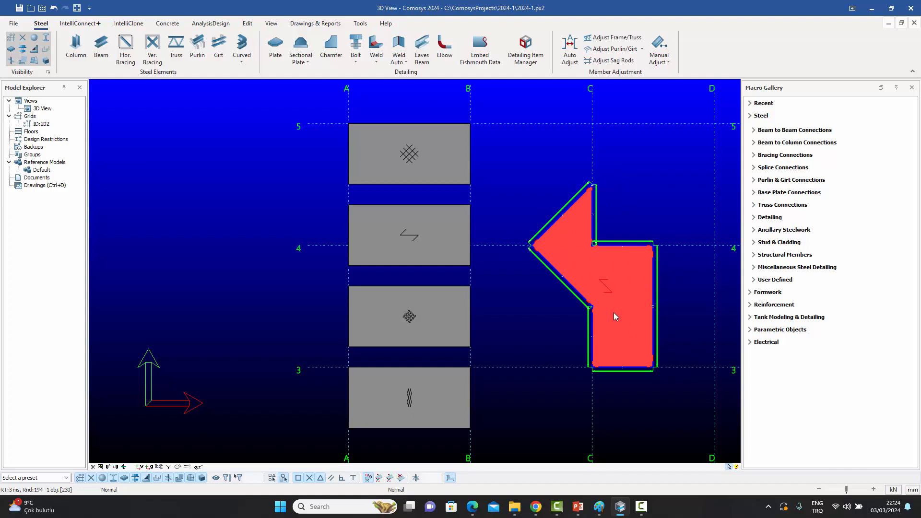
Check the usage and grating symbol settings of the diamond plate and the expanded sheet plate between grid lines A and B.
double_click(438, 305)
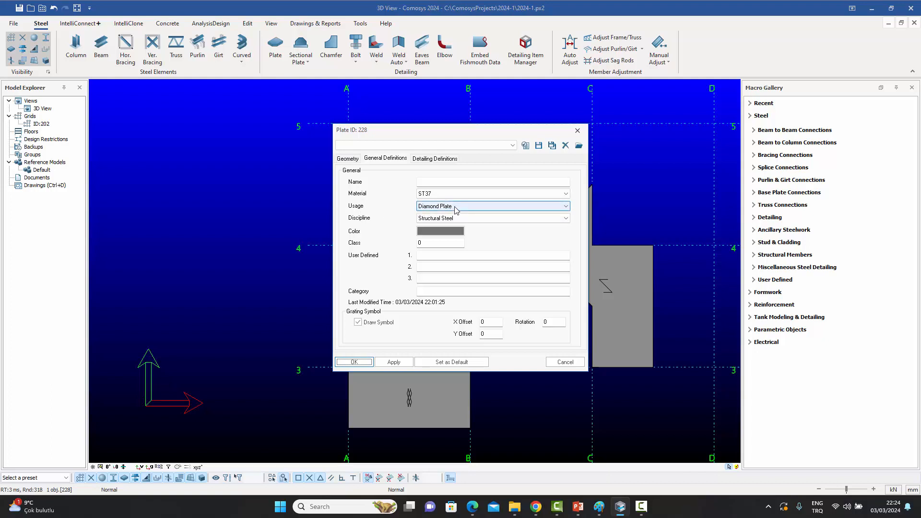
click(578, 131)
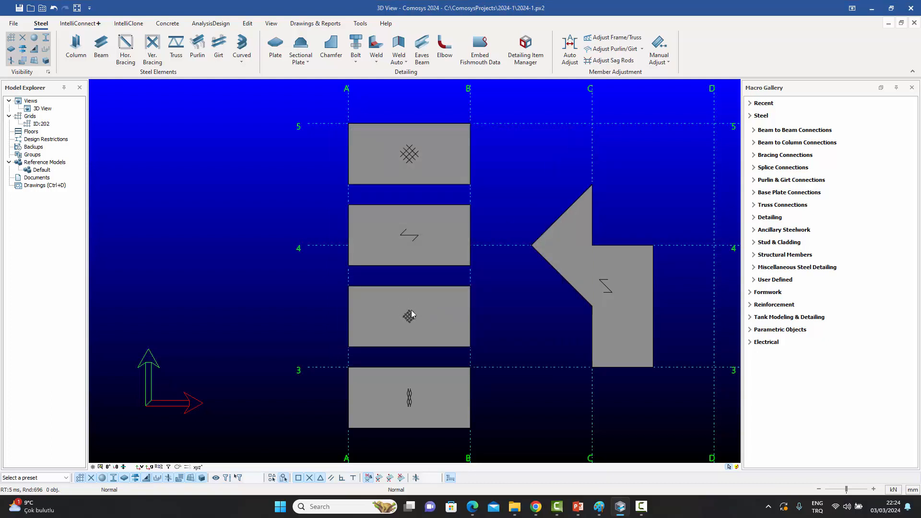
double_click(433, 404)
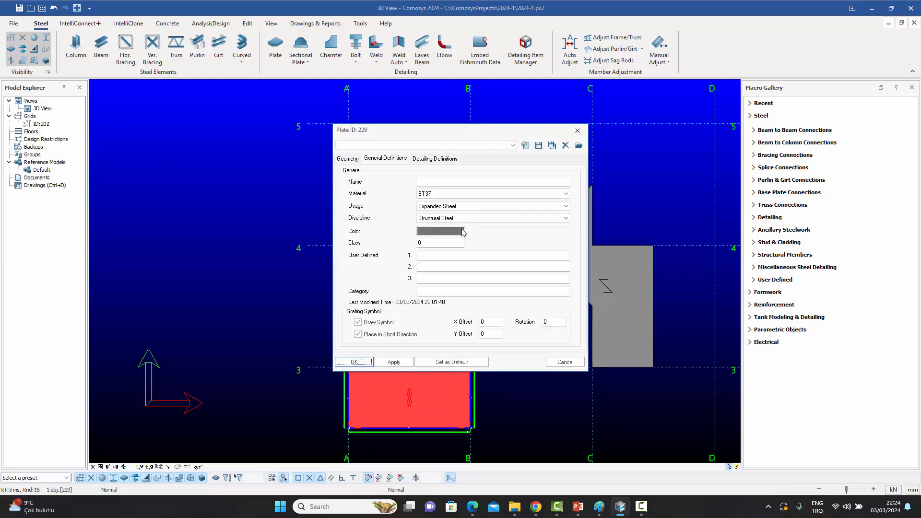
click(578, 131)
key(Escape)
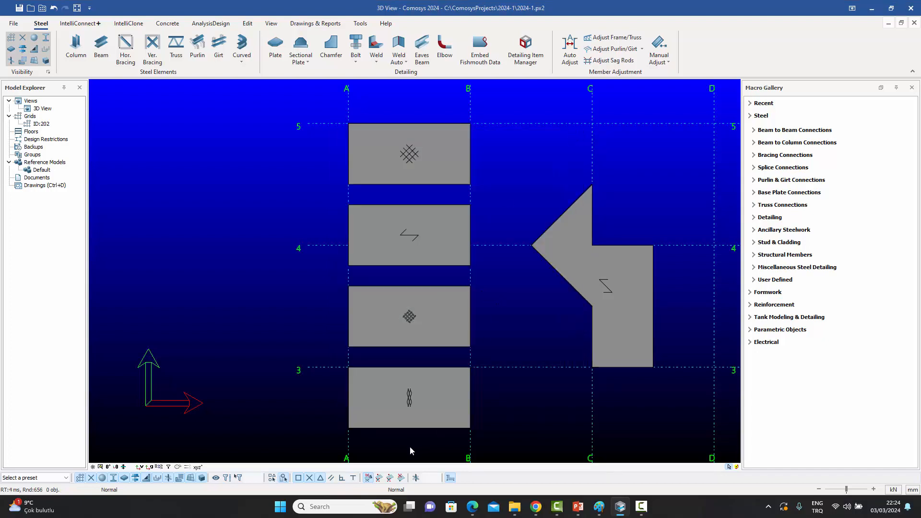
scroll(410, 444, up, 5)
scroll(417, 371, down, 3)
scroll(416, 373, down, 4)
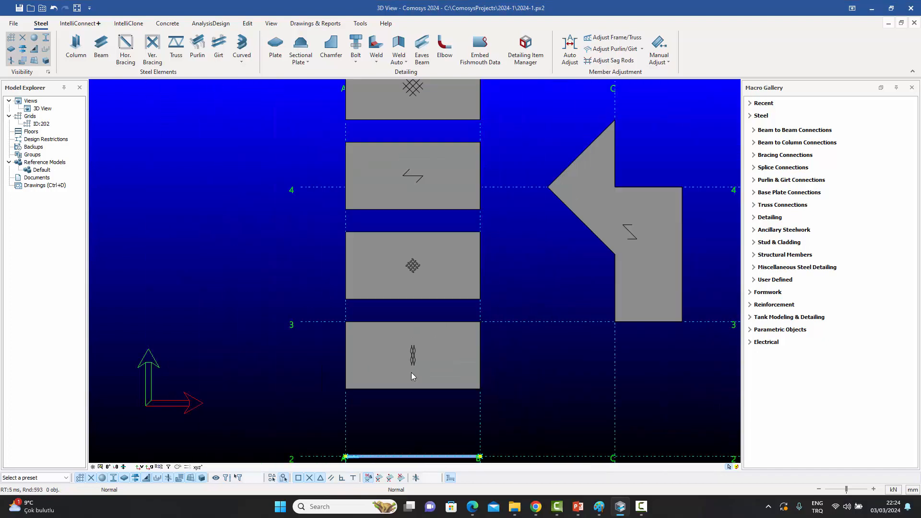
scroll(414, 359, up, 1)
middle_drag(427, 340, 421, 393)
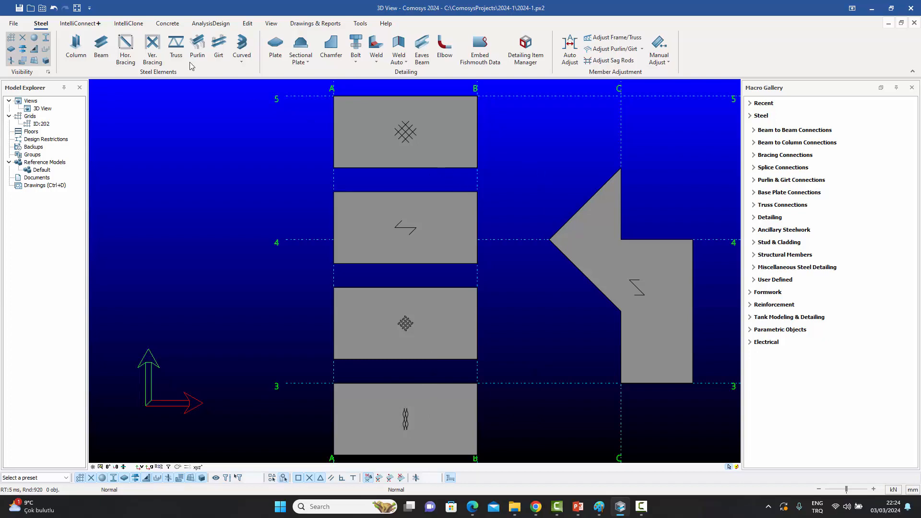
Look up the plate section symbol file and symbol numbers in the project preferences, then close them without changes.
click(16, 27)
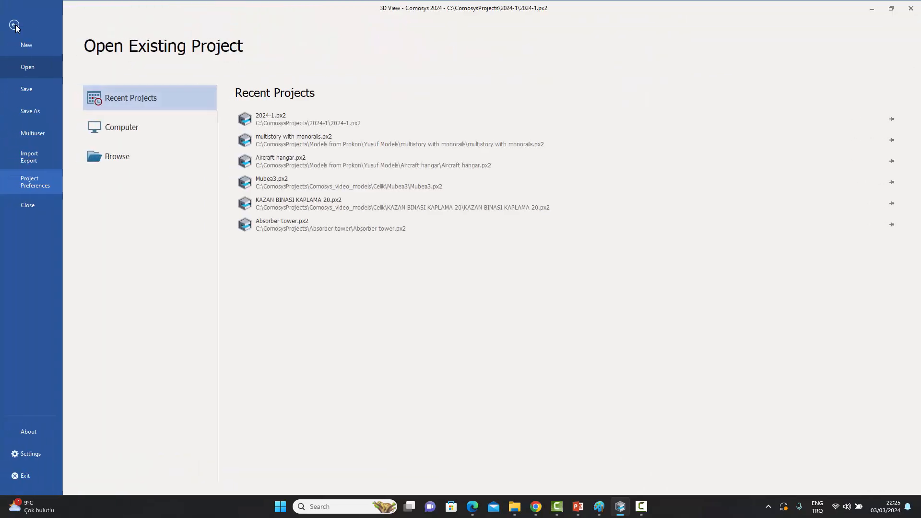
click(35, 183)
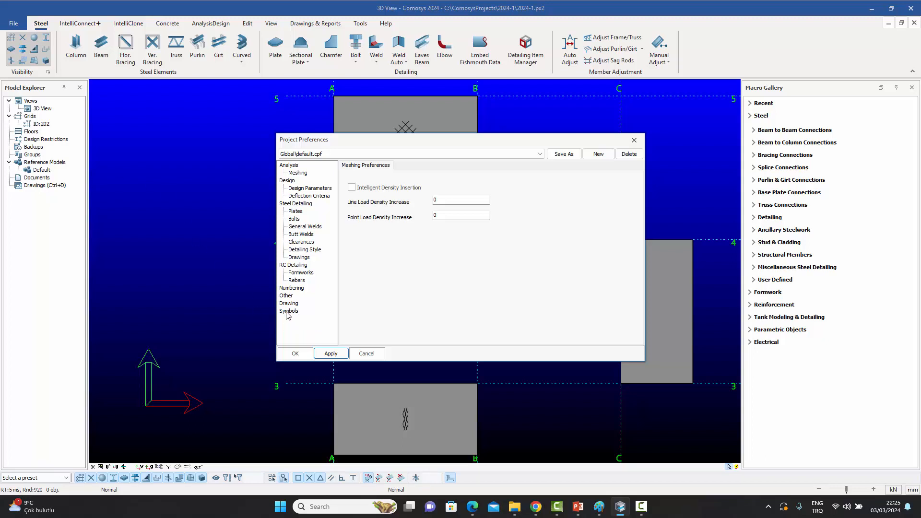
click(289, 312)
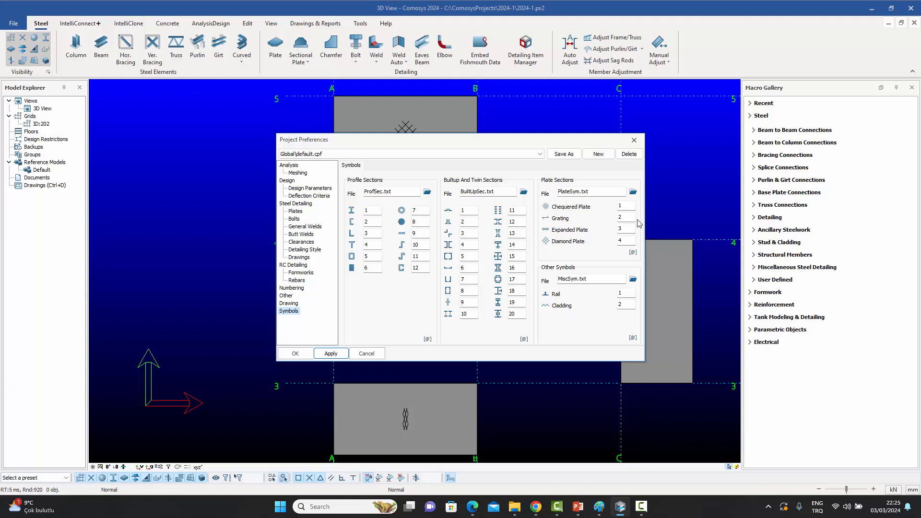
click(634, 140)
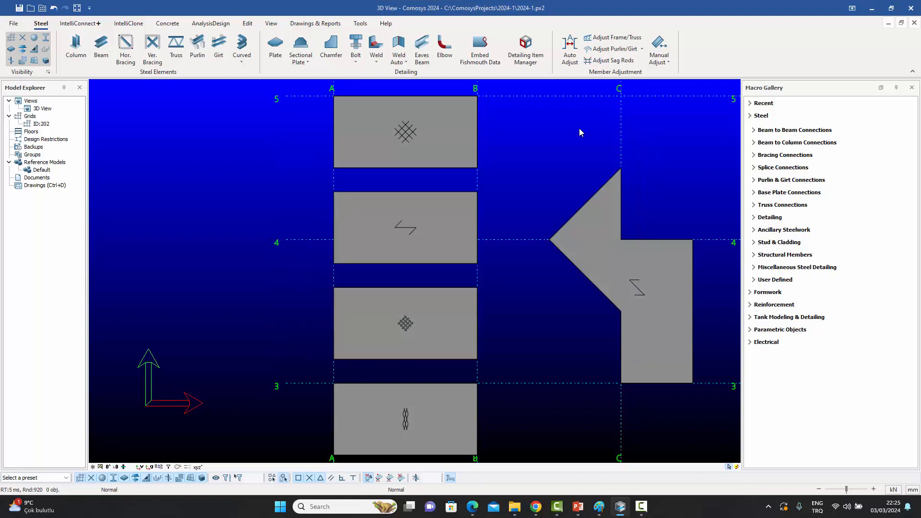
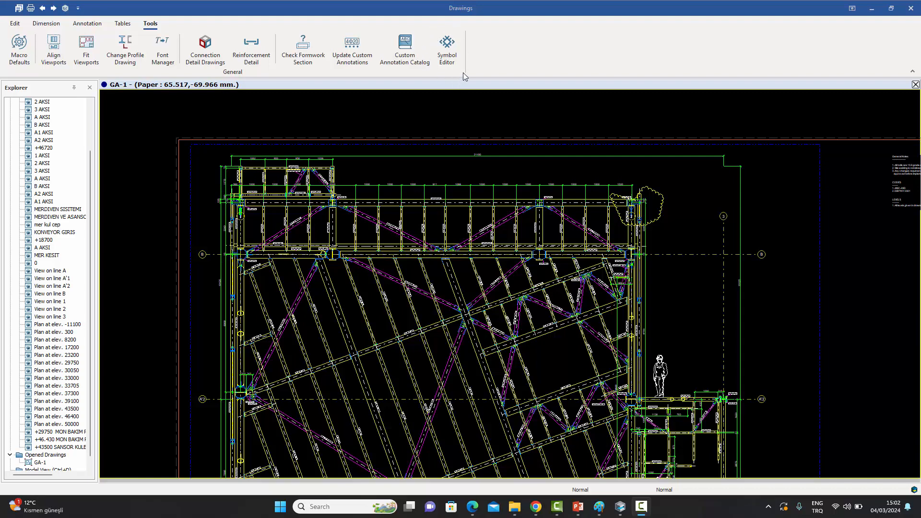
Open the Symbol Editor and draw a horizontal line about 1.8 units long near the upper edge of the symbol frame.
click(447, 48)
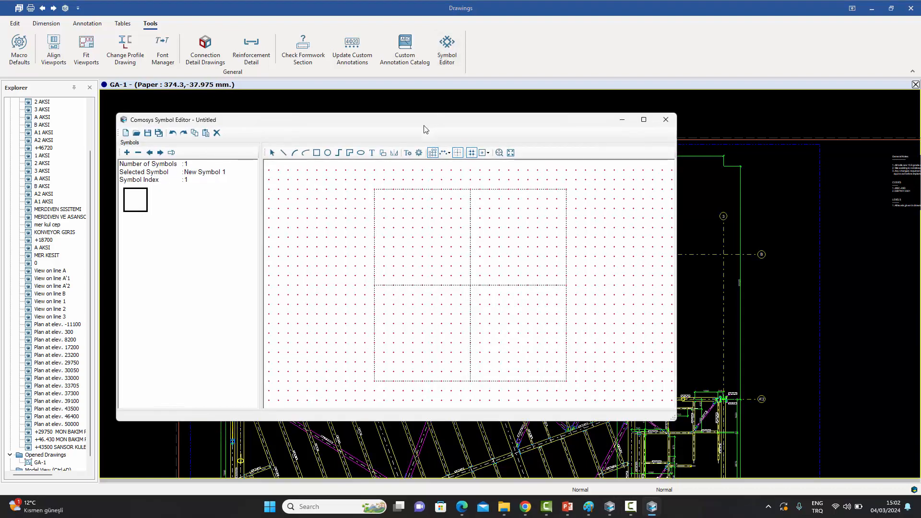
drag(418, 121, 493, 112)
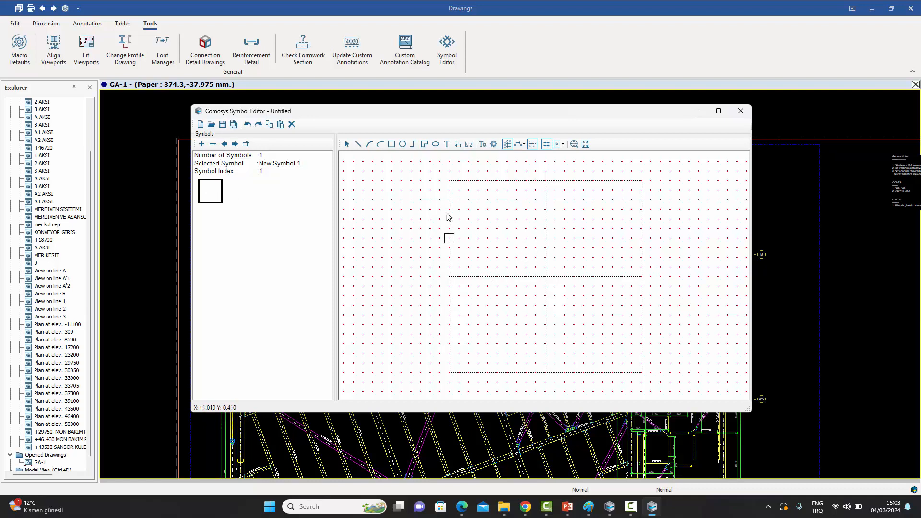
click(413, 144)
click(403, 144)
click(359, 145)
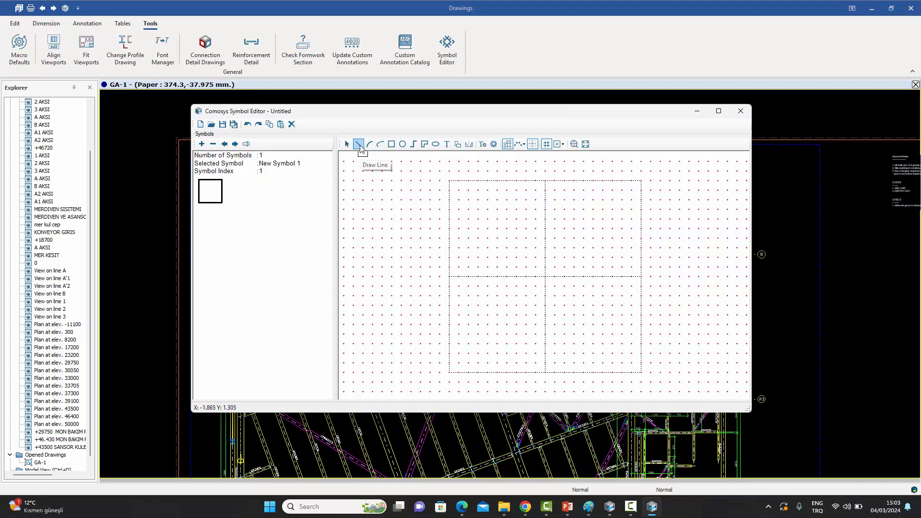
click(459, 190)
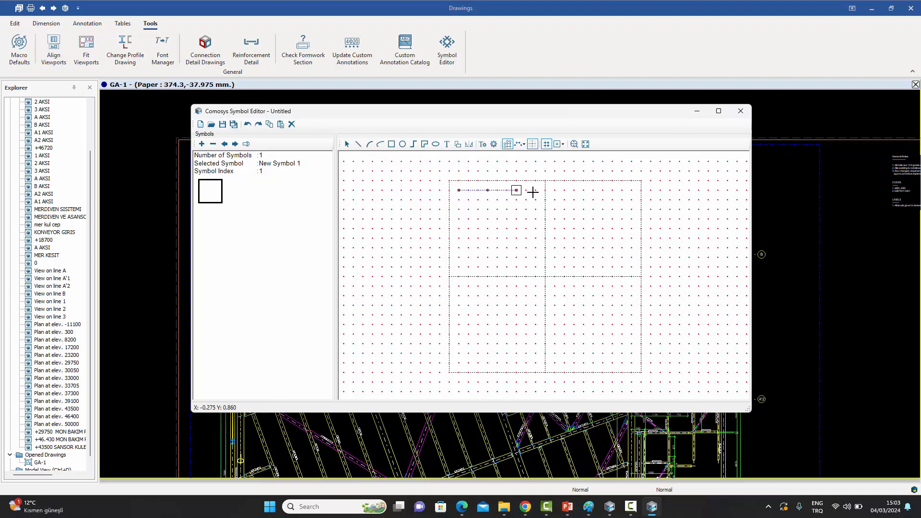
click(631, 190)
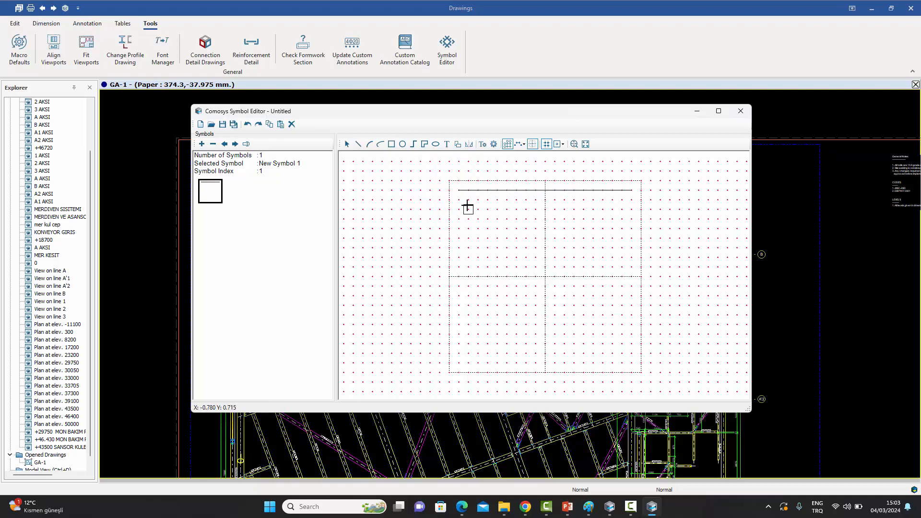
Draw a rectangle about 0.8 by 0.5 units below the horizontal line, centred on the symbol's vertical axis.
click(385, 149)
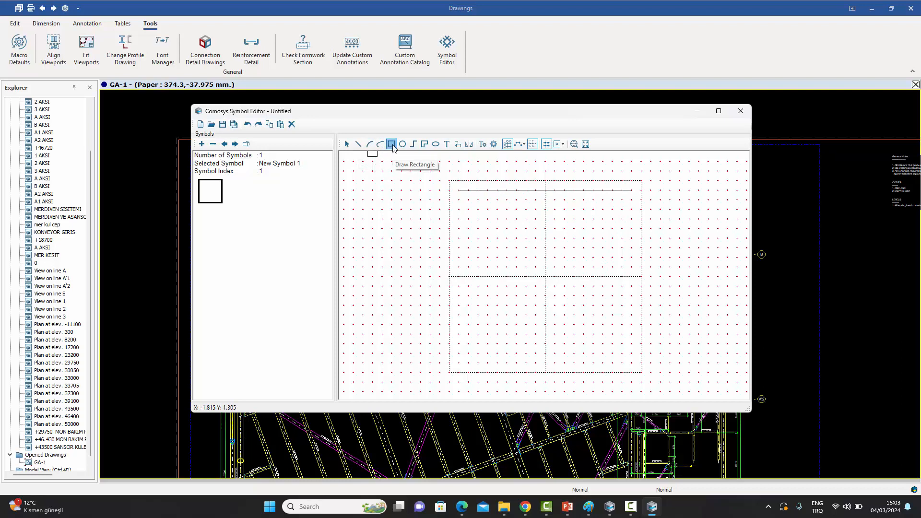
click(507, 200)
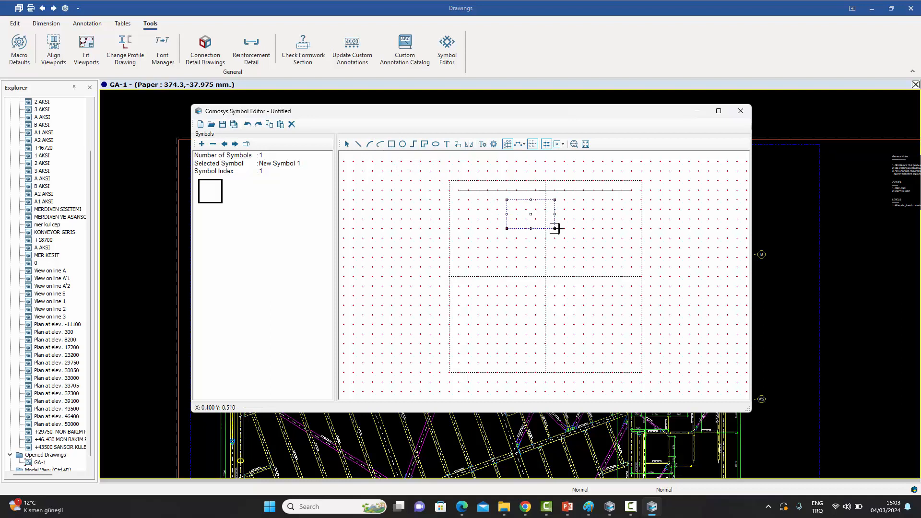
click(582, 249)
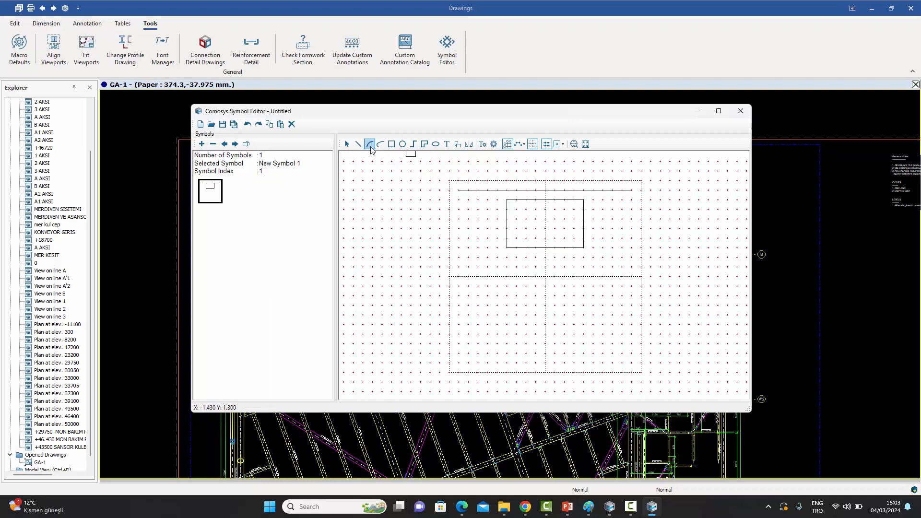
Draw a circle with a radius of about 0.22 units centred on the symbol frame's centre point.
click(403, 144)
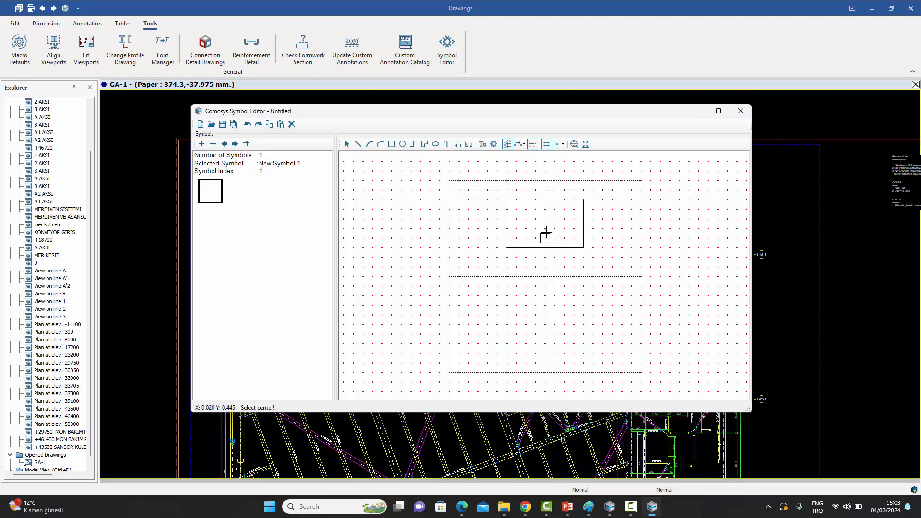
click(545, 276)
click(536, 258)
Draw a stepped polyline from the horizontal line's left end, down in two steps and then across below the circle.
click(414, 145)
click(459, 190)
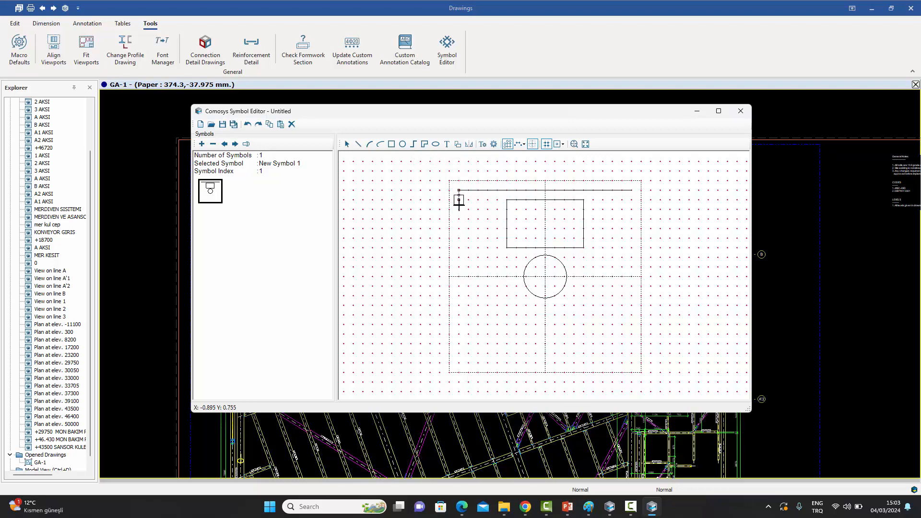
click(459, 209)
click(478, 209)
click(478, 228)
click(497, 228)
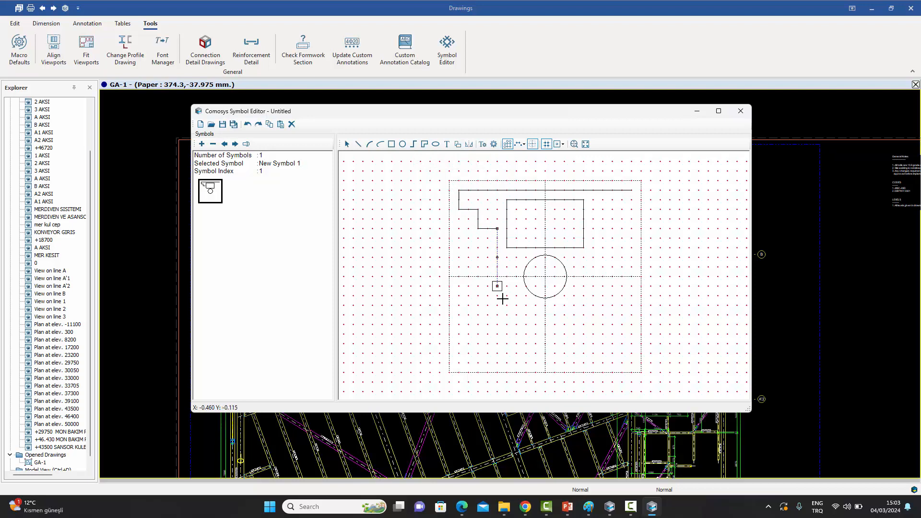
click(497, 324)
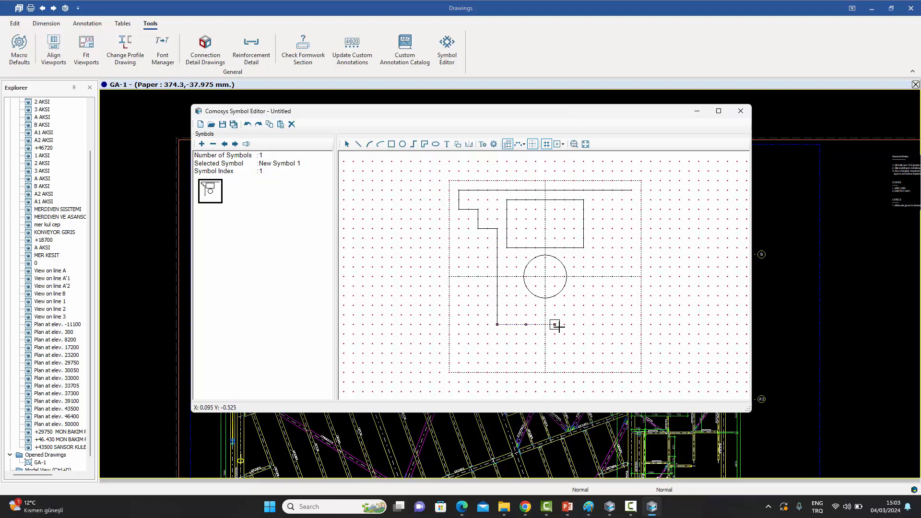
double_click(593, 324)
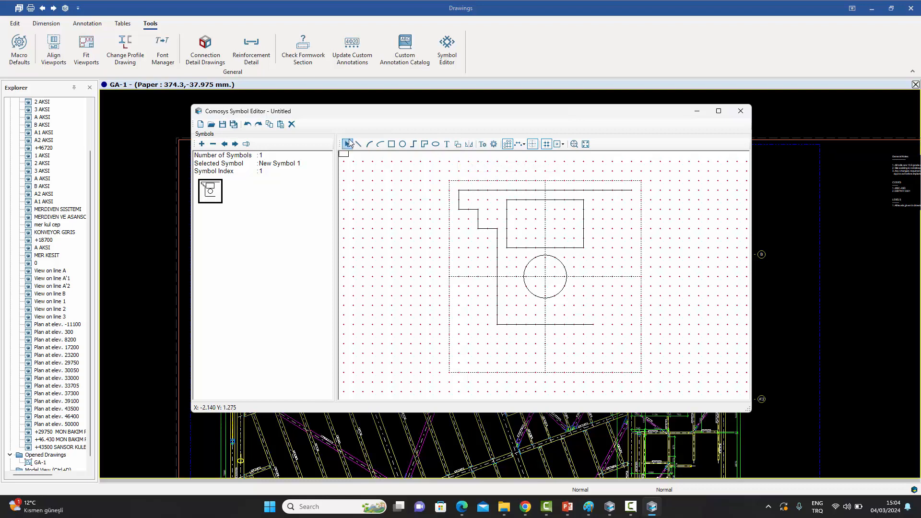
Select the rectangle in the symbol.
click(526, 200)
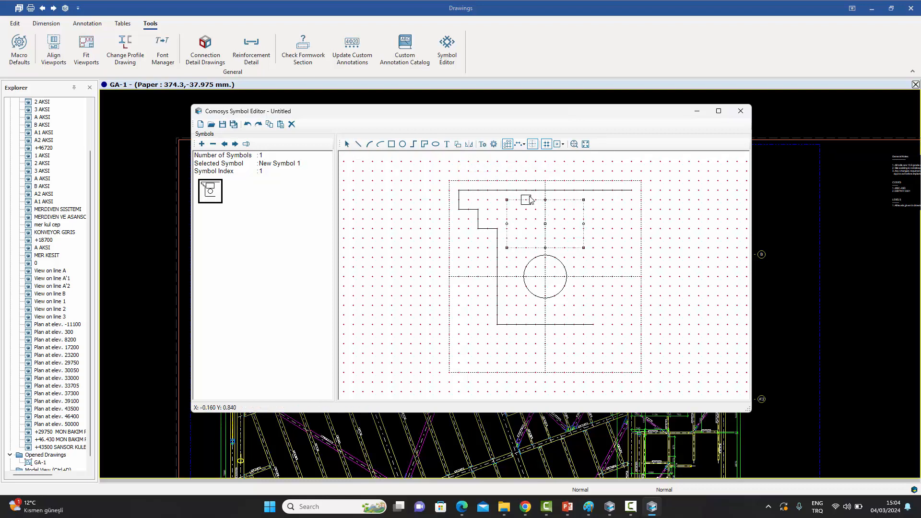
Set the line thickness of the rectangle above the circle to 1.
double_click(528, 200)
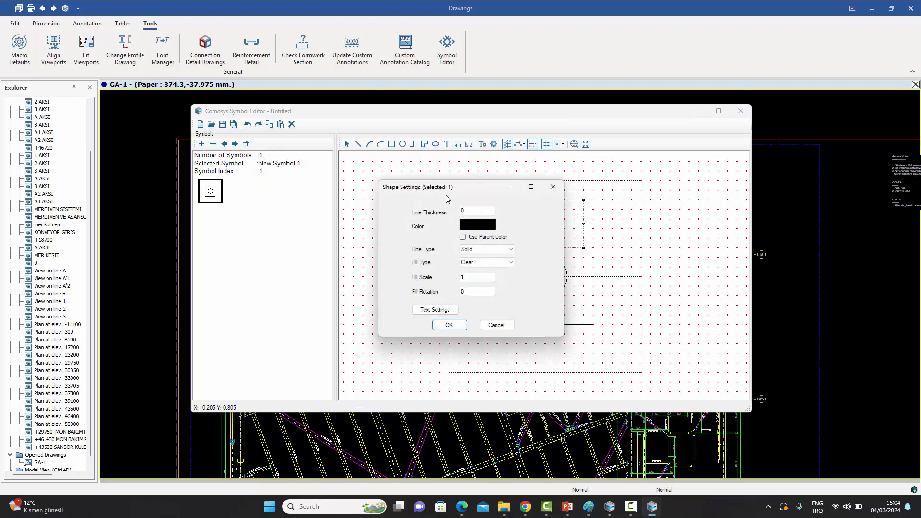
drag(446, 188, 326, 169)
double_click(354, 191)
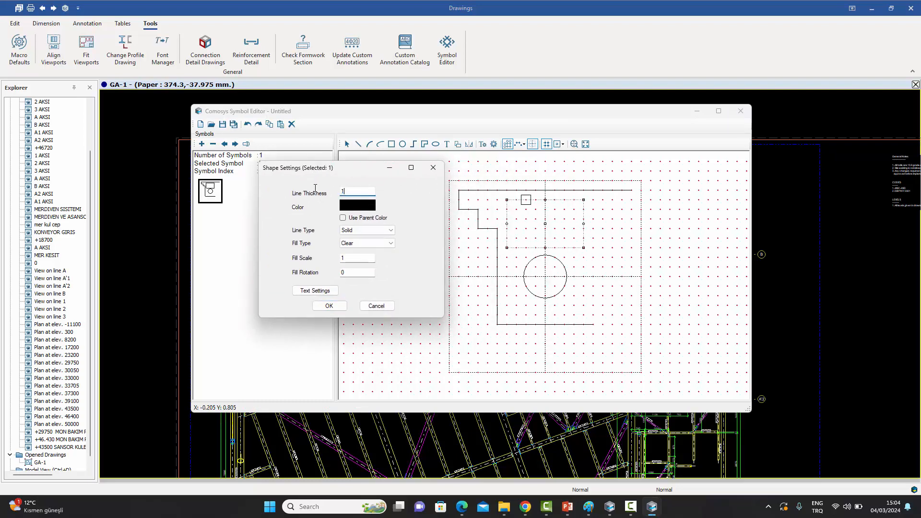
click(329, 306)
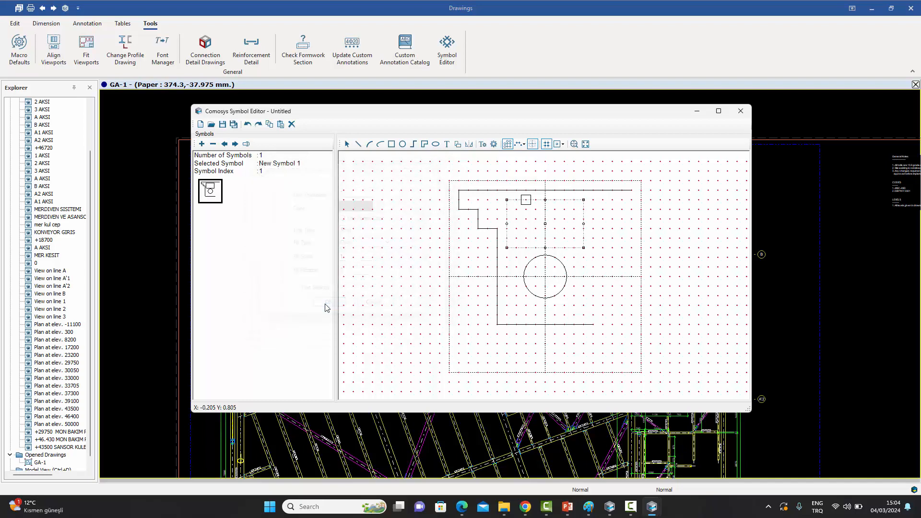
click(412, 287)
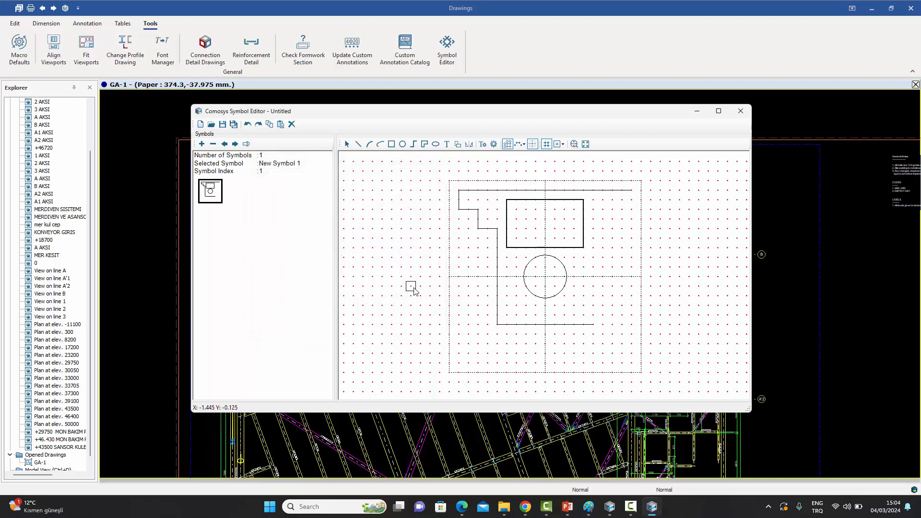
Set the rectangle's line thickness to 2 and its colour to red, keeping the Solid line type.
double_click(528, 200)
drag(452, 184, 335, 177)
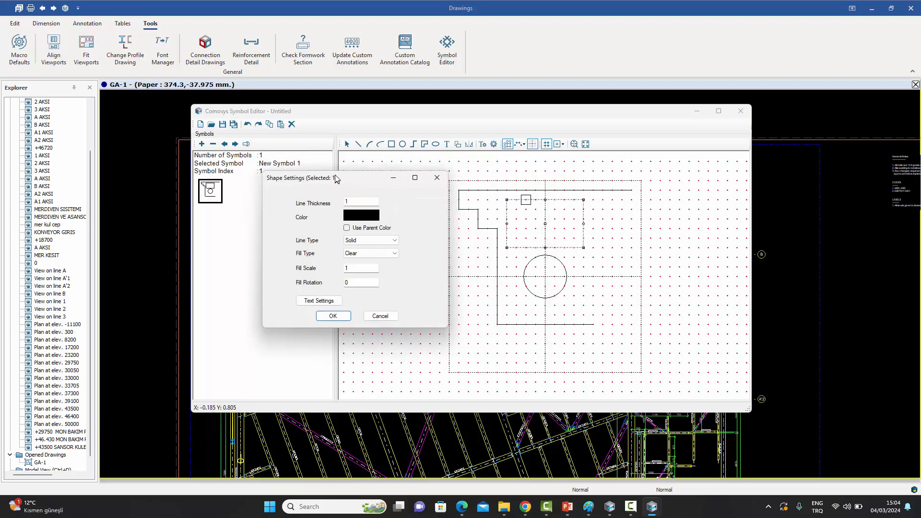
double_click(353, 202)
text(2)
click(361, 215)
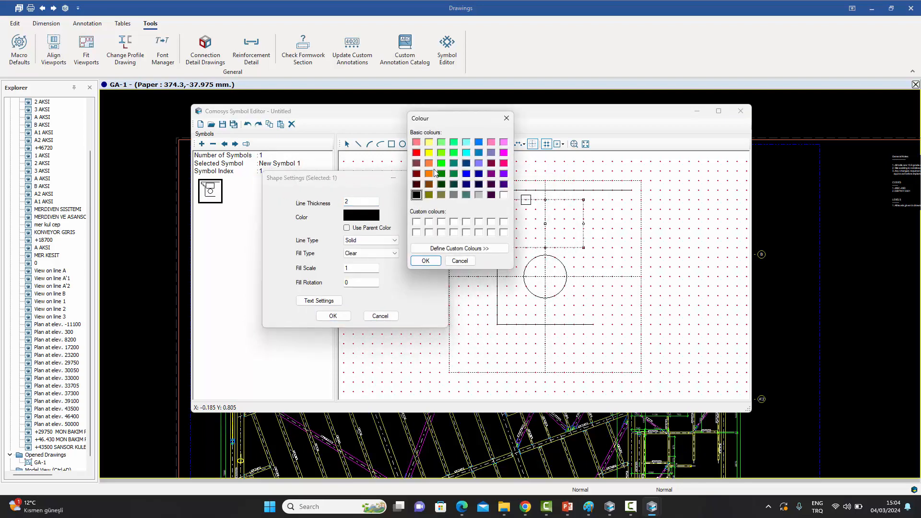
click(416, 153)
click(425, 261)
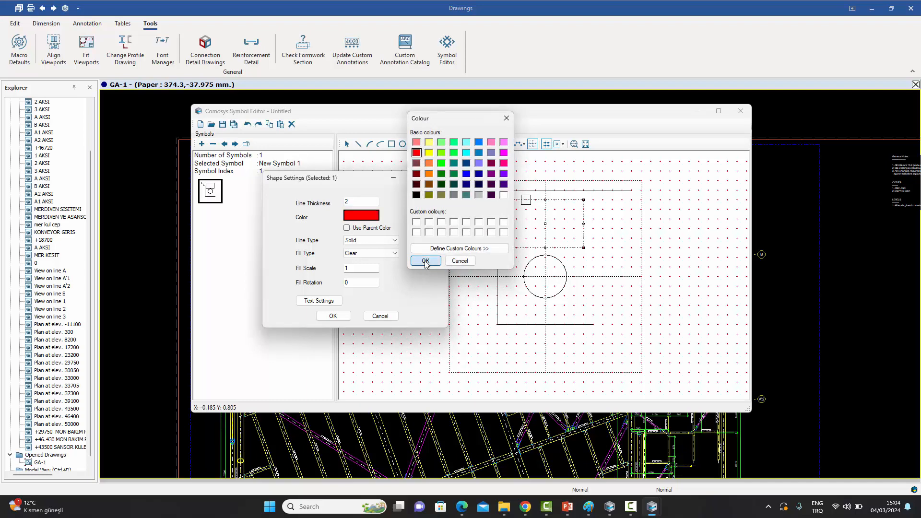
click(367, 245)
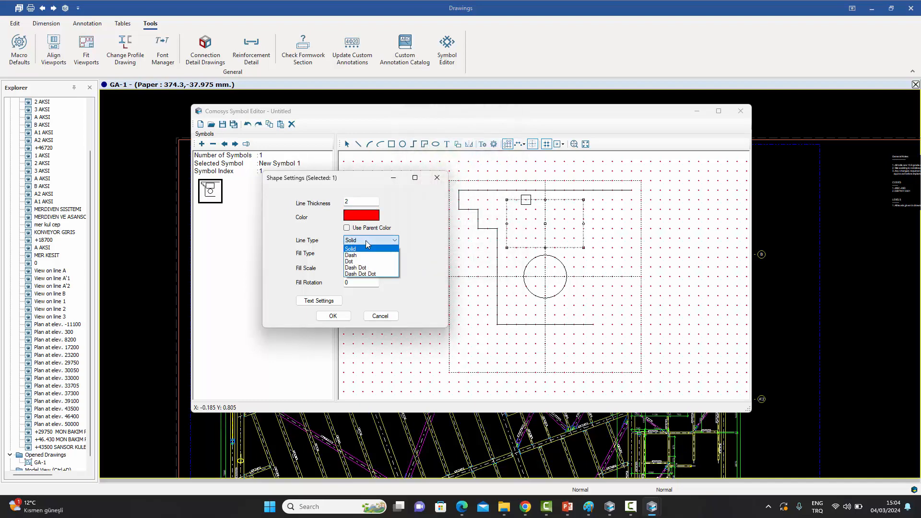
click(366, 242)
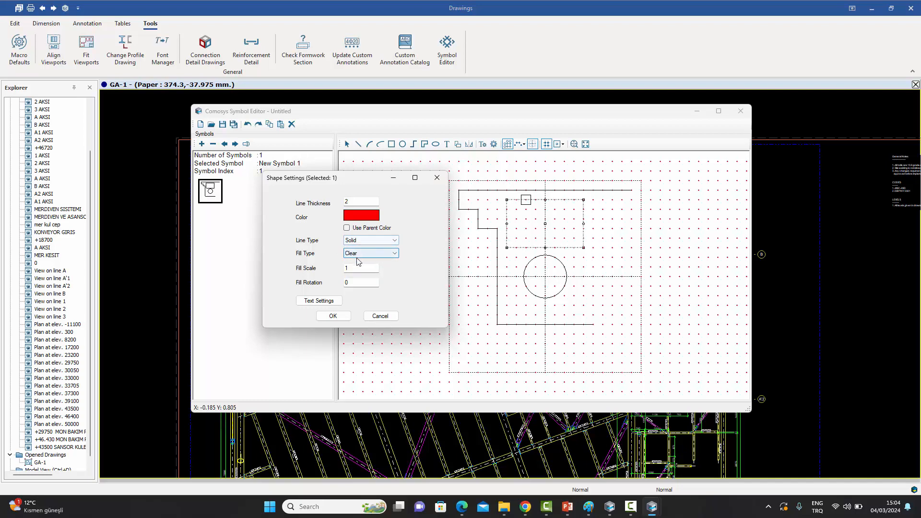
click(333, 316)
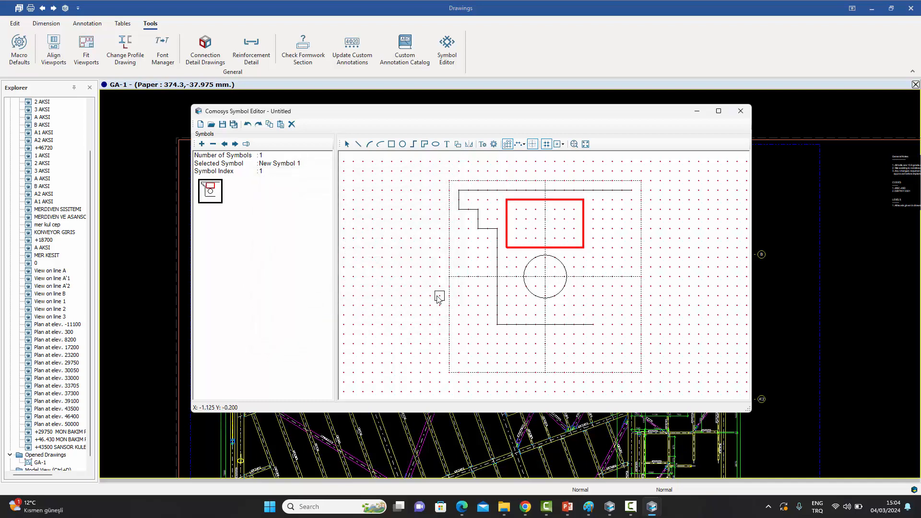
Change the circle's fill type to Solid.
double_click(564, 267)
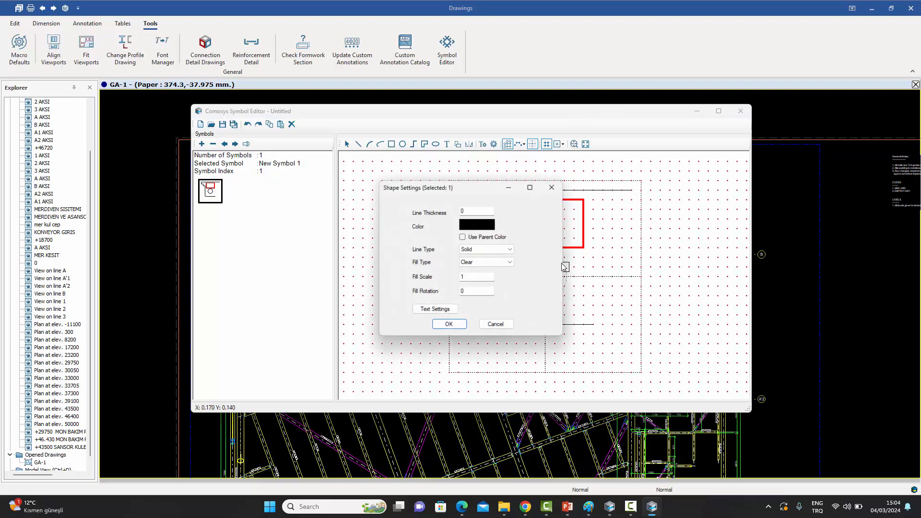
click(485, 263)
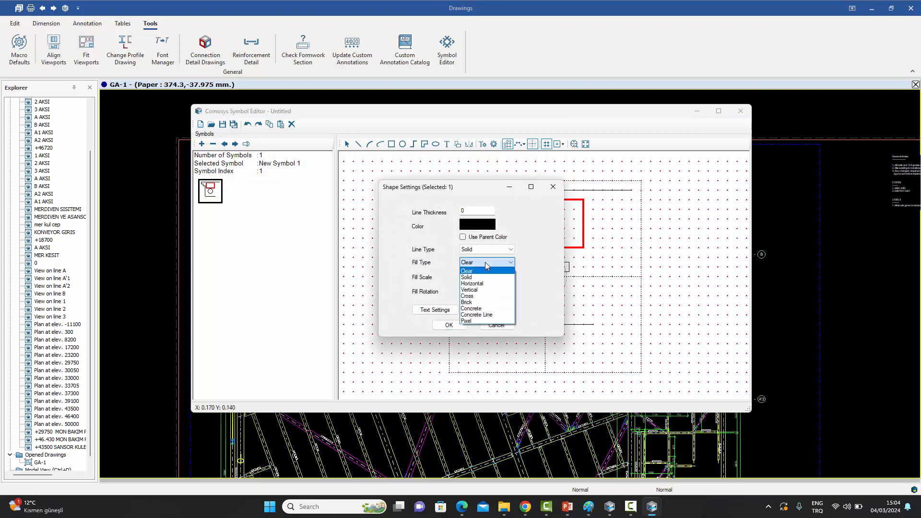
click(473, 277)
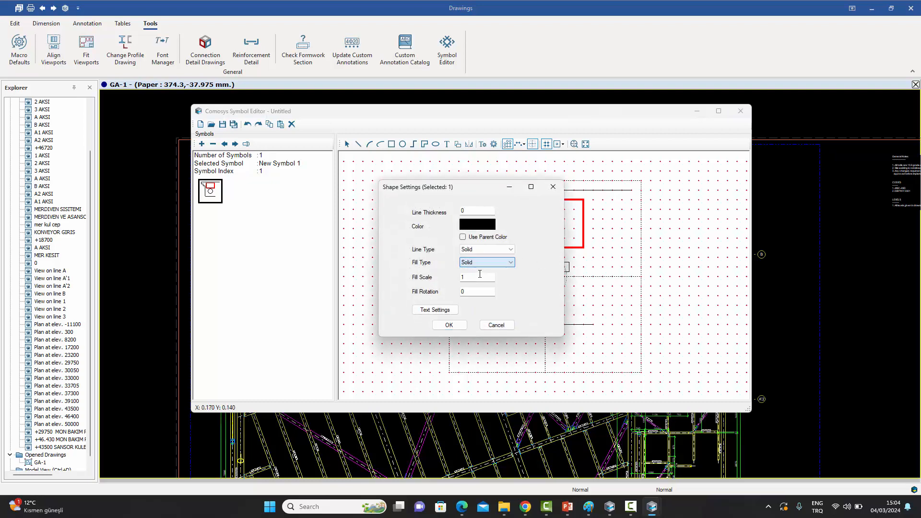
click(448, 326)
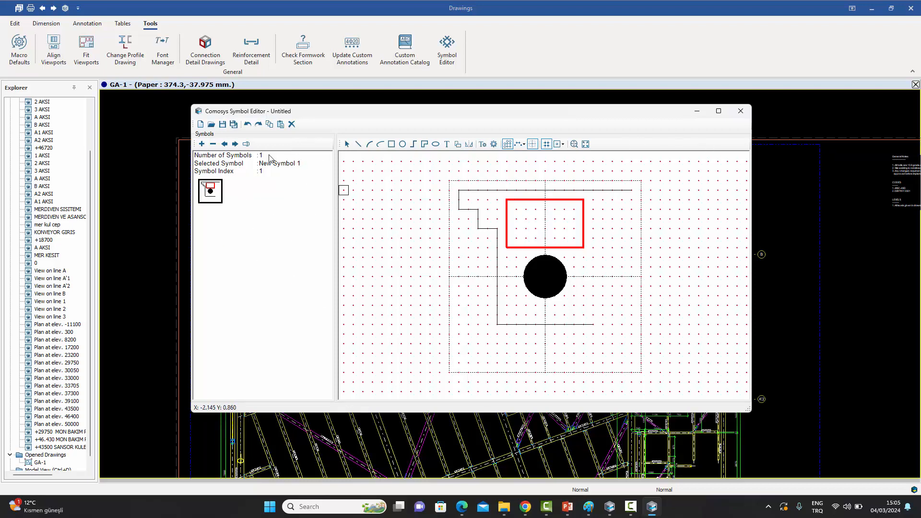
Add a second, blank symbol to the symbol set and reselect the first symbol.
click(202, 145)
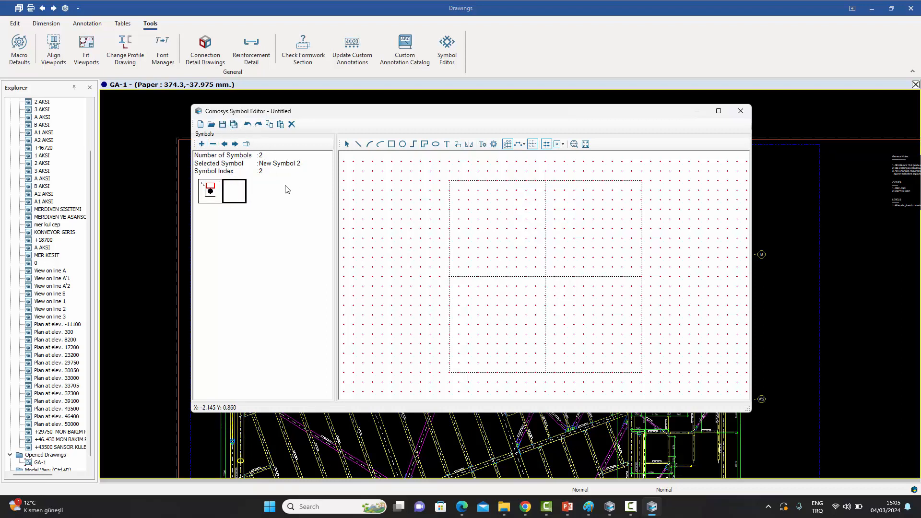
click(210, 190)
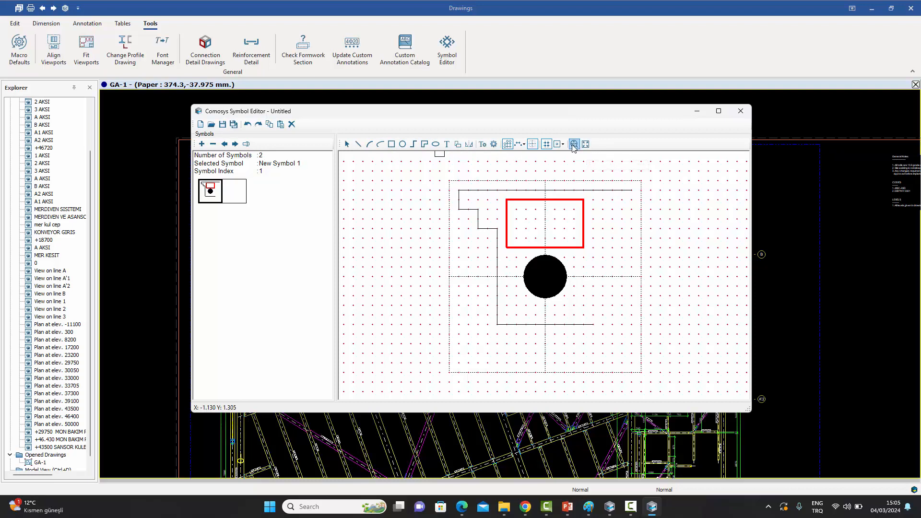
Review the grid display with it off and on, then the default font and default shape settings.
click(508, 145)
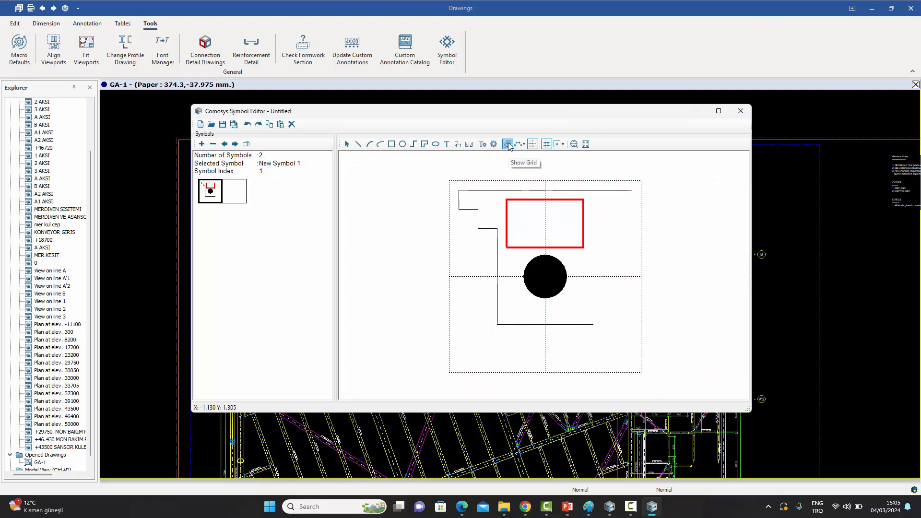
click(508, 144)
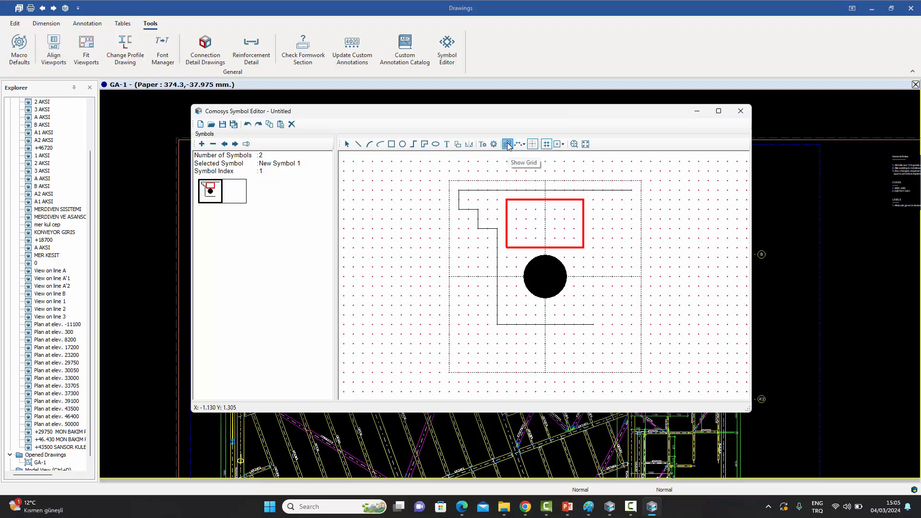
click(483, 145)
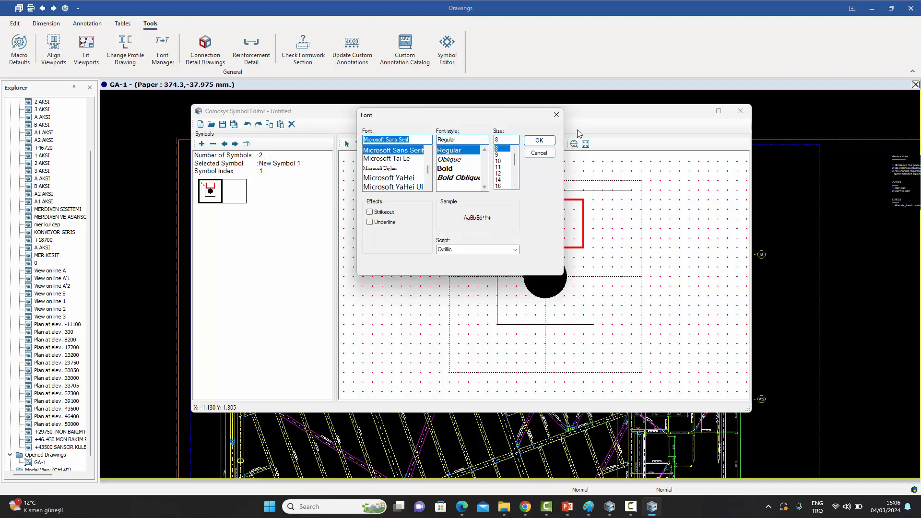
click(556, 115)
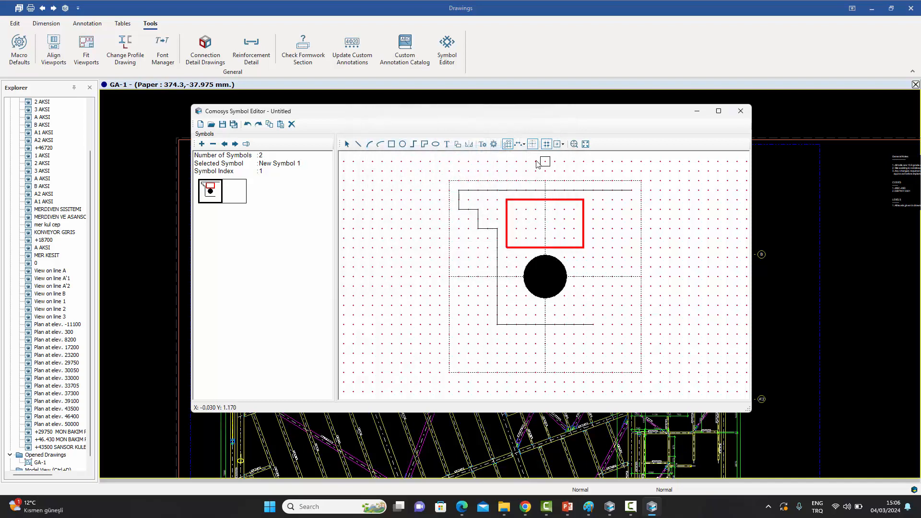
click(494, 144)
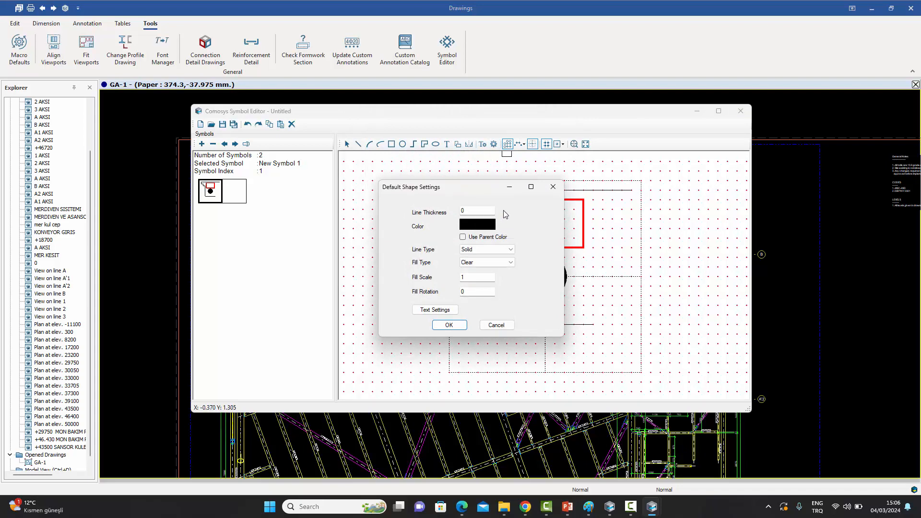
click(554, 187)
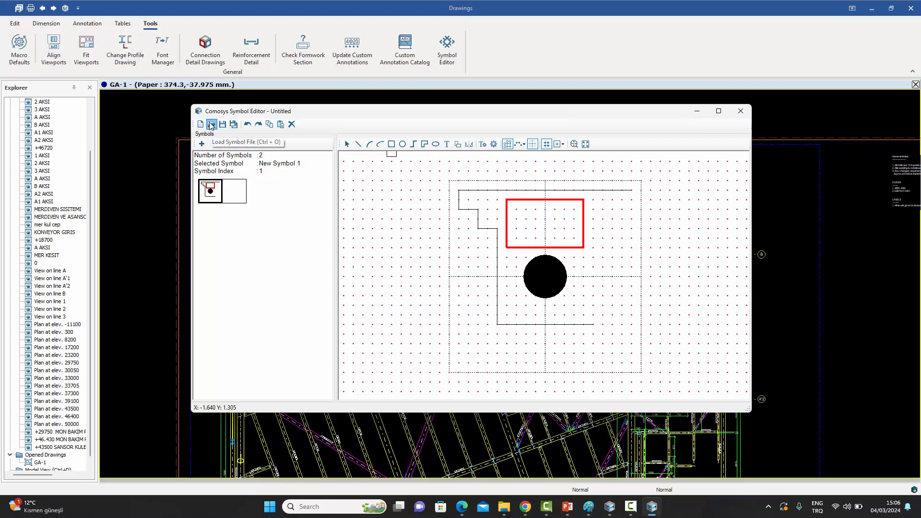
Load the symbol file BuiltUpSec.txt from C:\ProgramData\Proya Software\Comosys 2024\Preferences\Symbols.
click(211, 125)
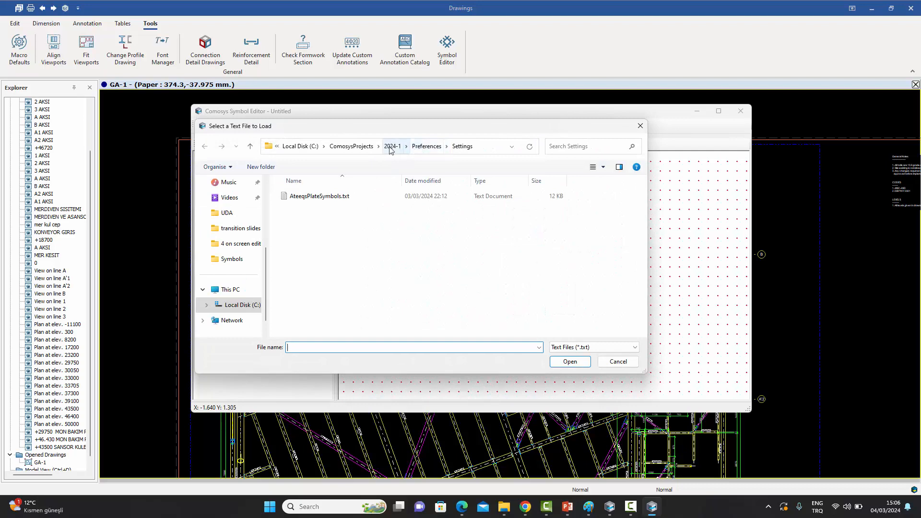
click(300, 146)
scroll(398, 242, down, 1)
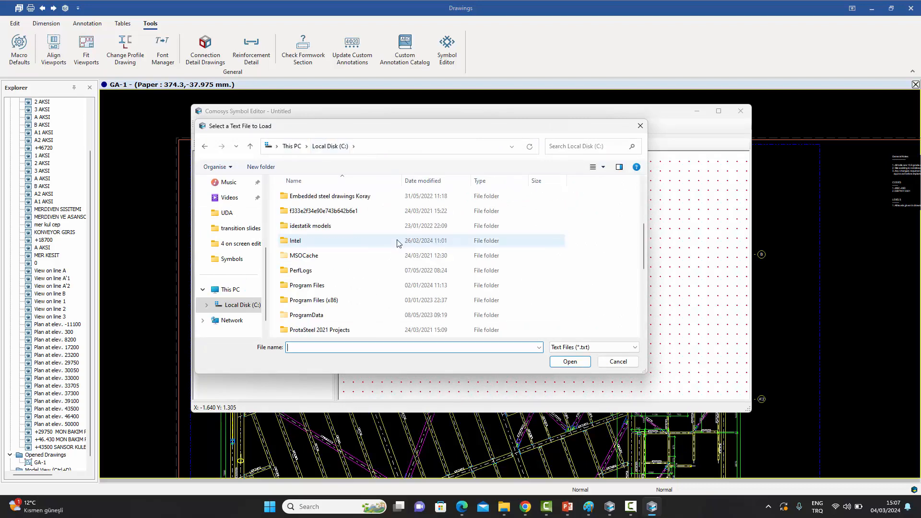
double_click(307, 285)
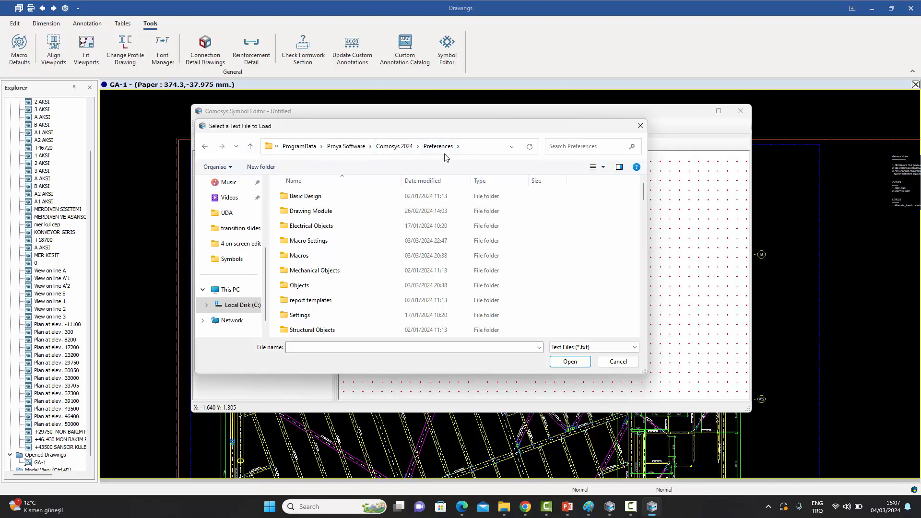
scroll(369, 289, down, 1)
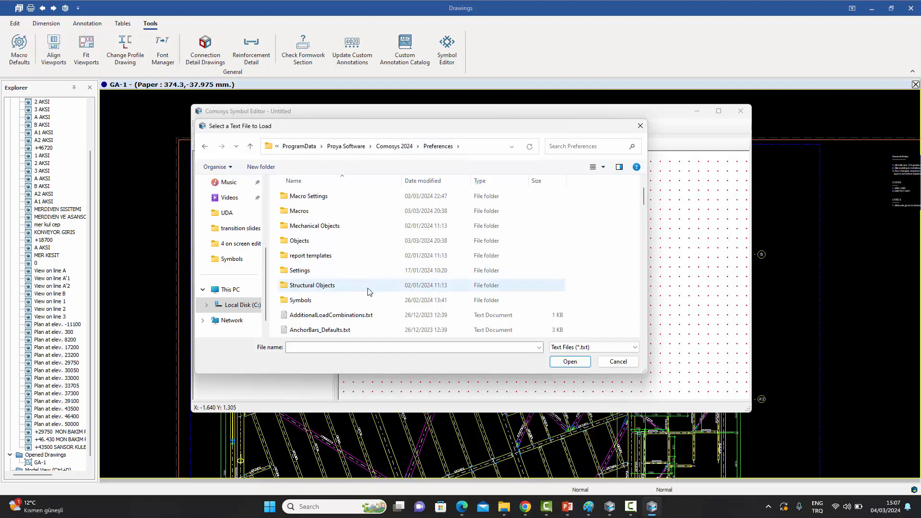
double_click(307, 301)
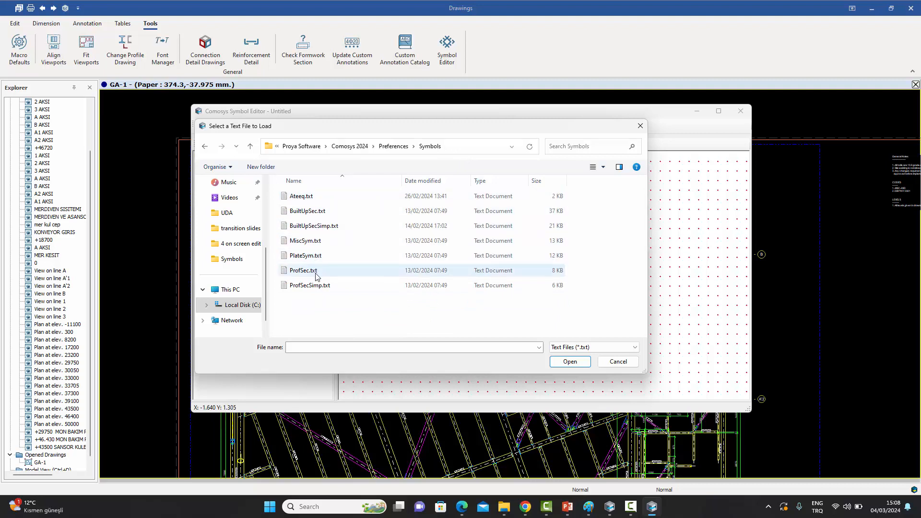
double_click(315, 212)
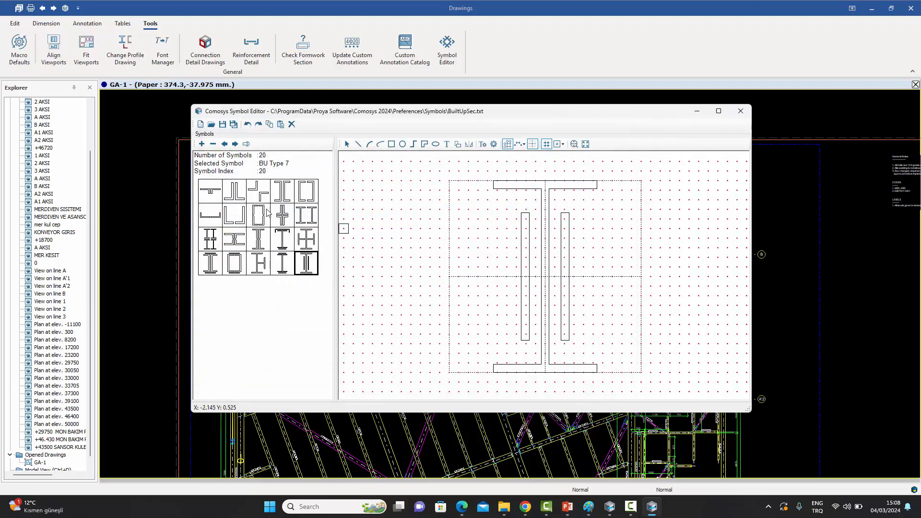
Examine the built-up section symbols one by one across the first three rows of the set.
click(215, 200)
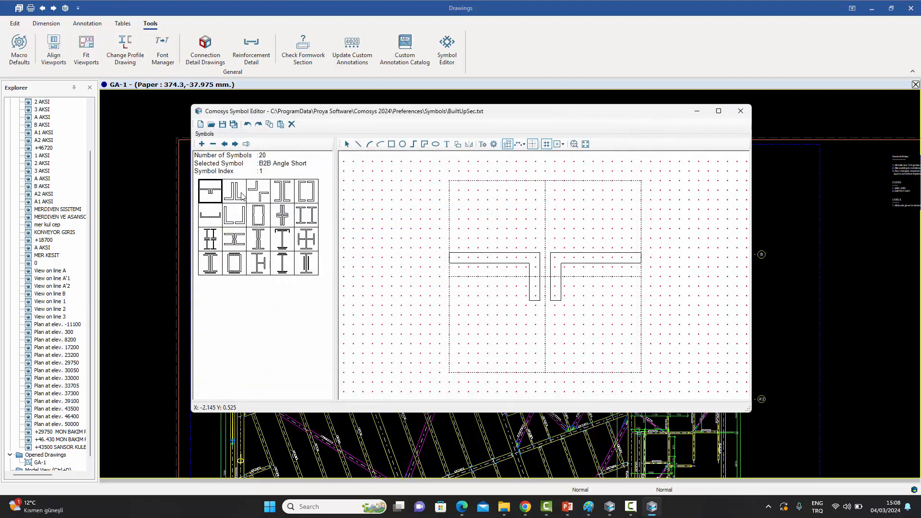
click(241, 197)
click(263, 198)
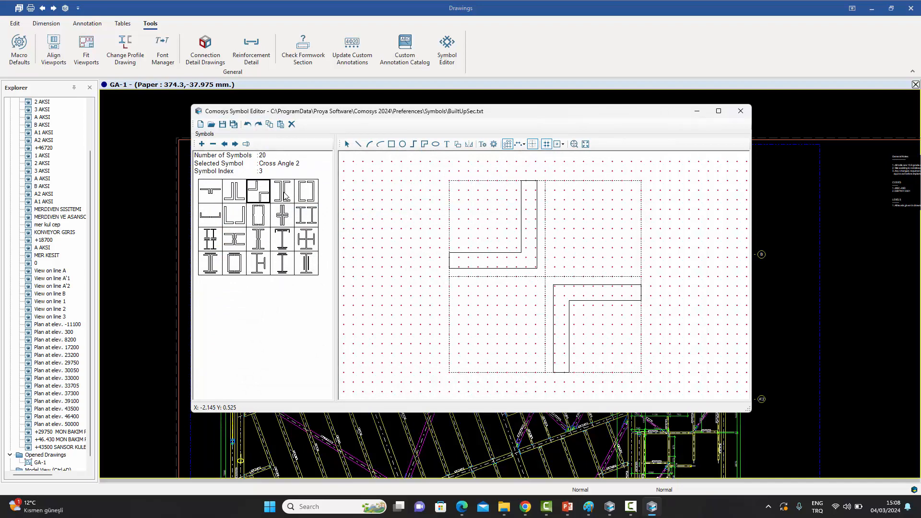
click(283, 196)
click(308, 197)
click(313, 222)
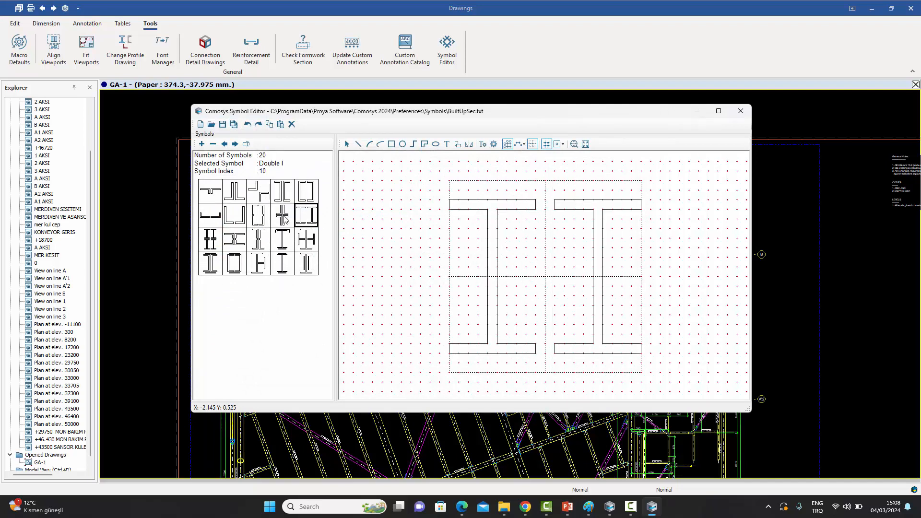
click(285, 218)
click(260, 219)
click(235, 218)
click(210, 218)
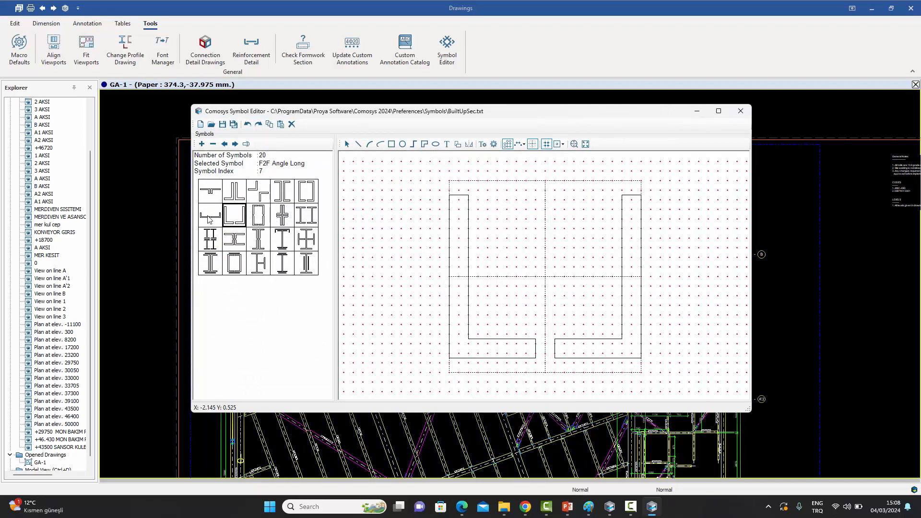
click(215, 242)
click(236, 242)
click(257, 243)
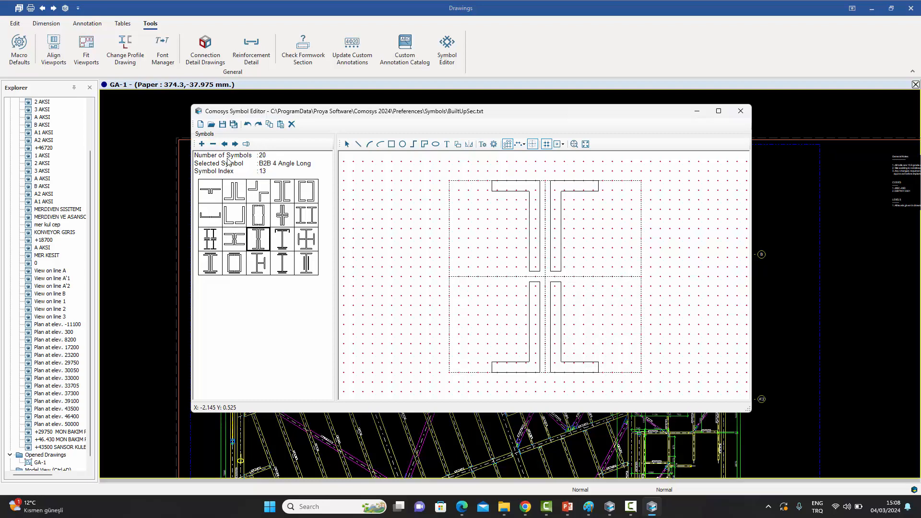
Load the symbol file MiscSym.txt from the same Symbols folder.
click(211, 124)
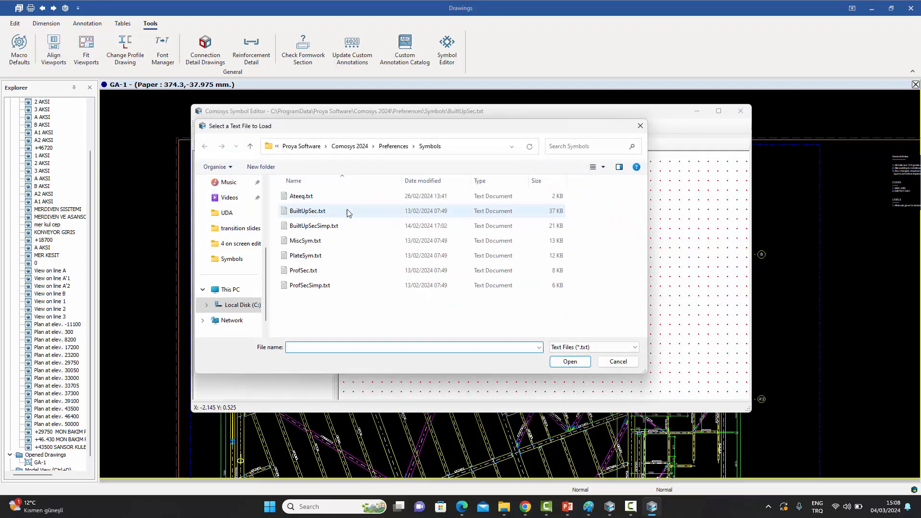
double_click(316, 241)
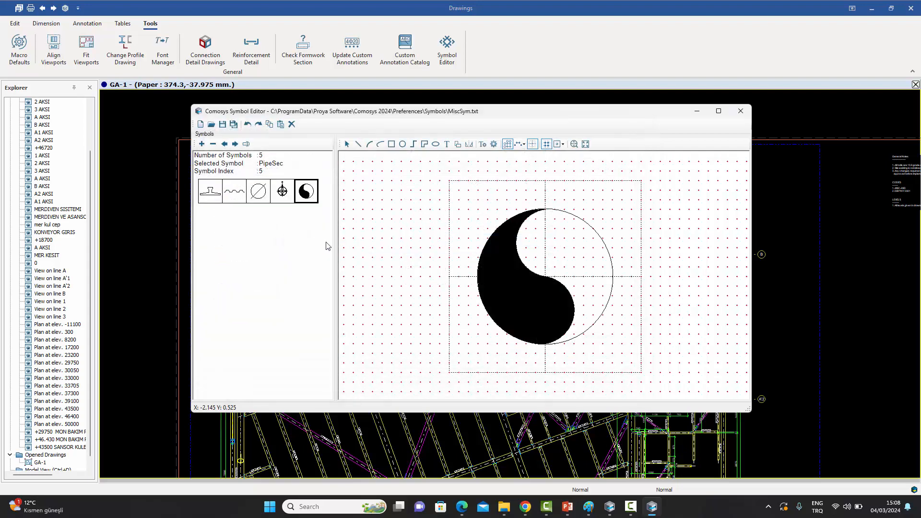
Examine the Cladding, North and PipeSec symbols of the loaded miscellaneous set.
click(214, 197)
click(237, 198)
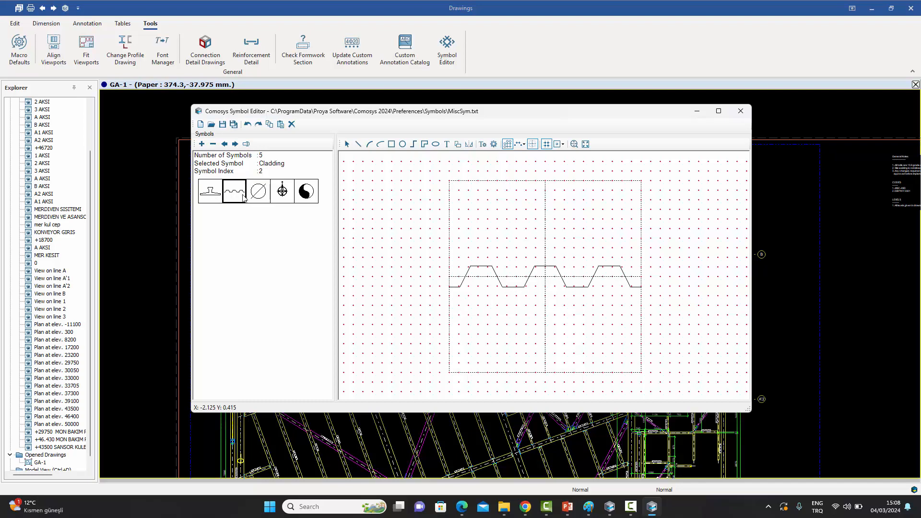
click(287, 198)
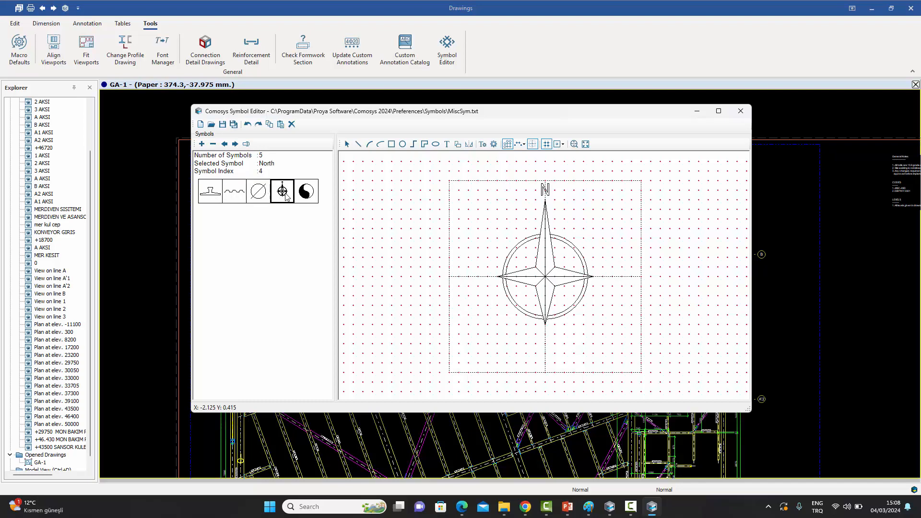
click(308, 195)
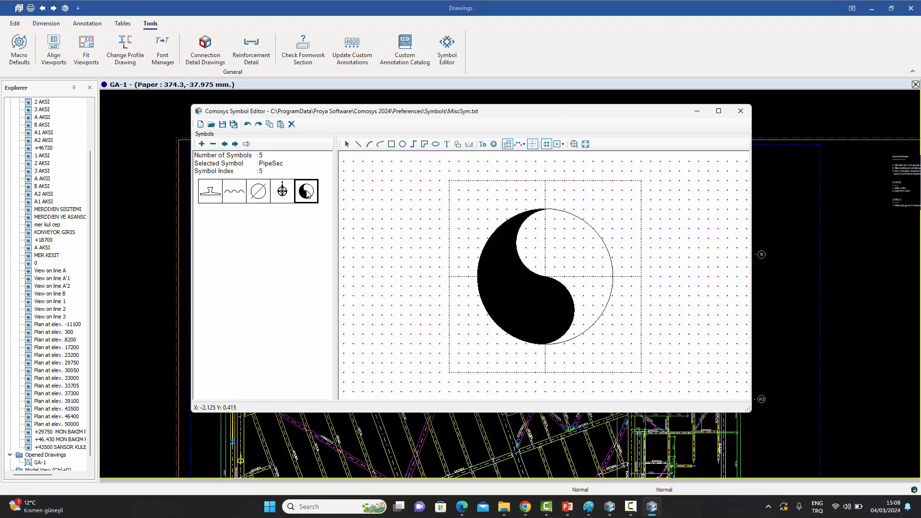
Load the symbol files PlateSym.txt and ProfSec.txt one after the other from the Symbols folder.
click(210, 126)
click(321, 257)
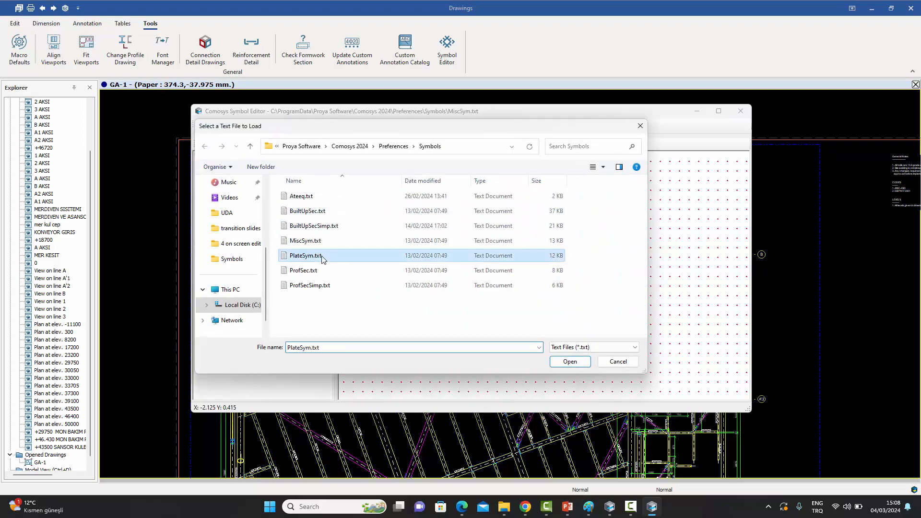
double_click(321, 256)
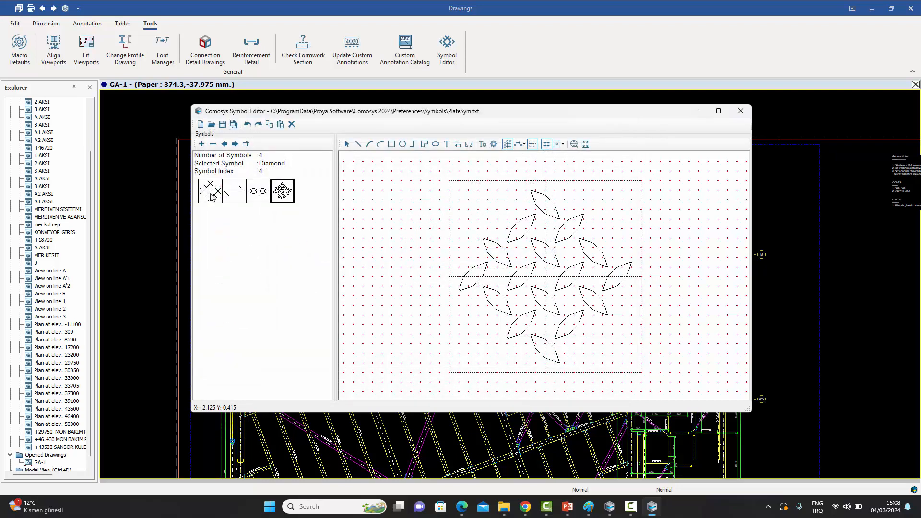
click(212, 125)
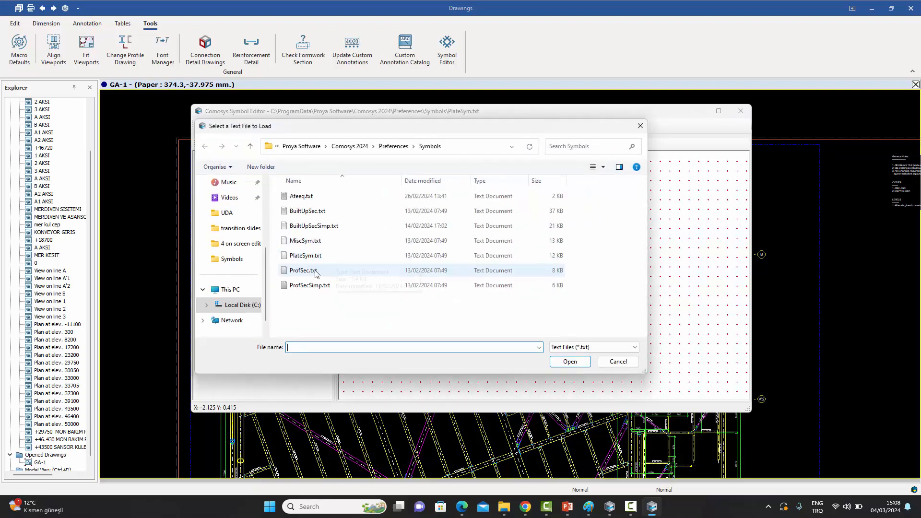
double_click(315, 270)
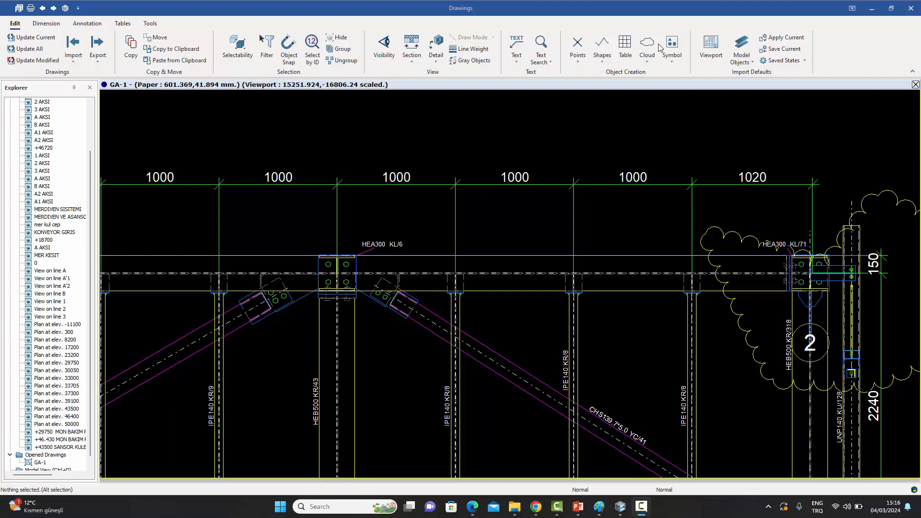
Place the ProfSec I-section symbol, rotated about 31°, in the bay above the CHS139.7*5.0 brace and open its properties.
click(675, 66)
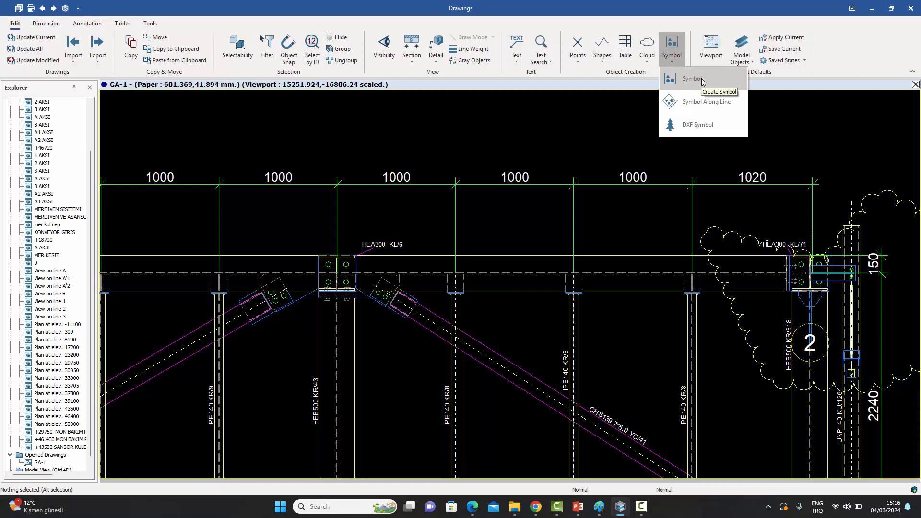
click(699, 107)
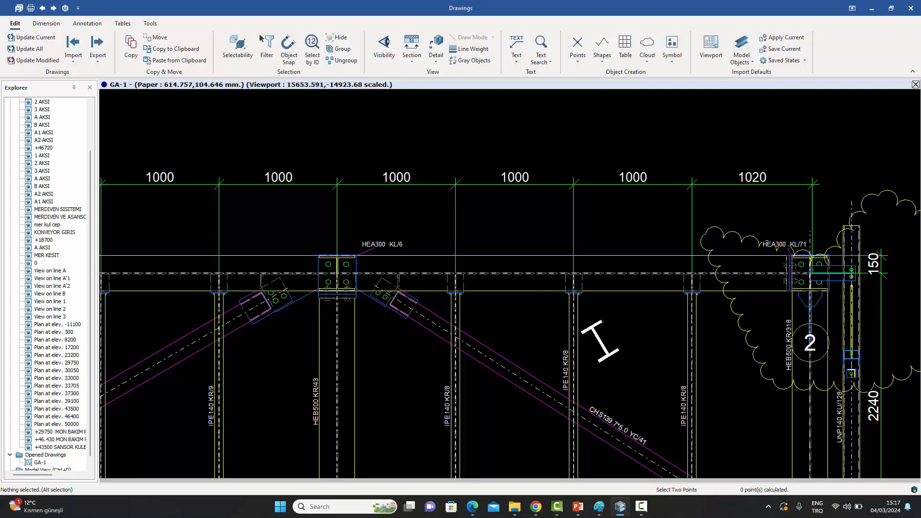
click(605, 351)
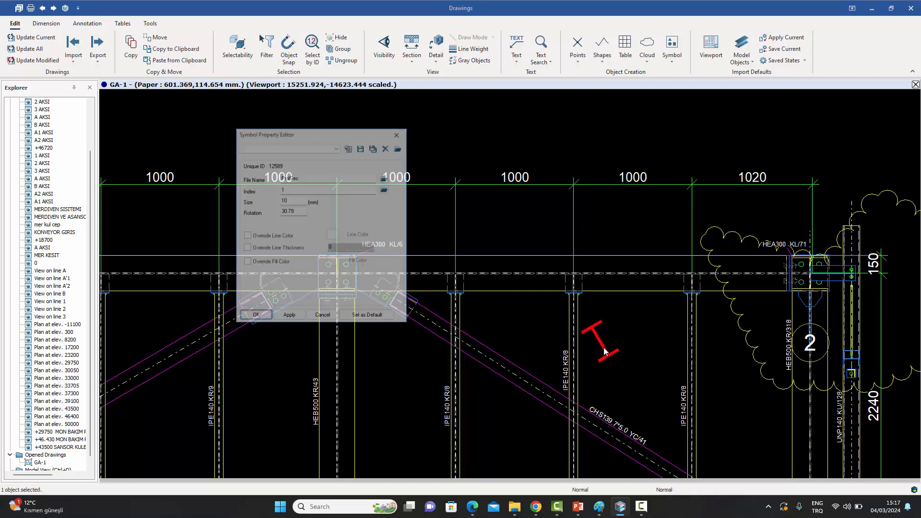
Replace the placed I-section symbol with the north arrow from MiscSym.txt, index 4.
drag(314, 135, 232, 116)
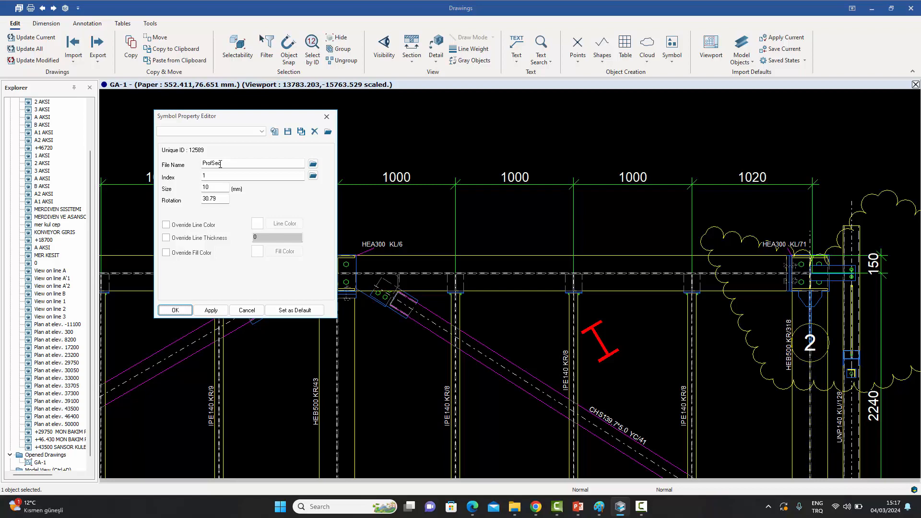
click(313, 164)
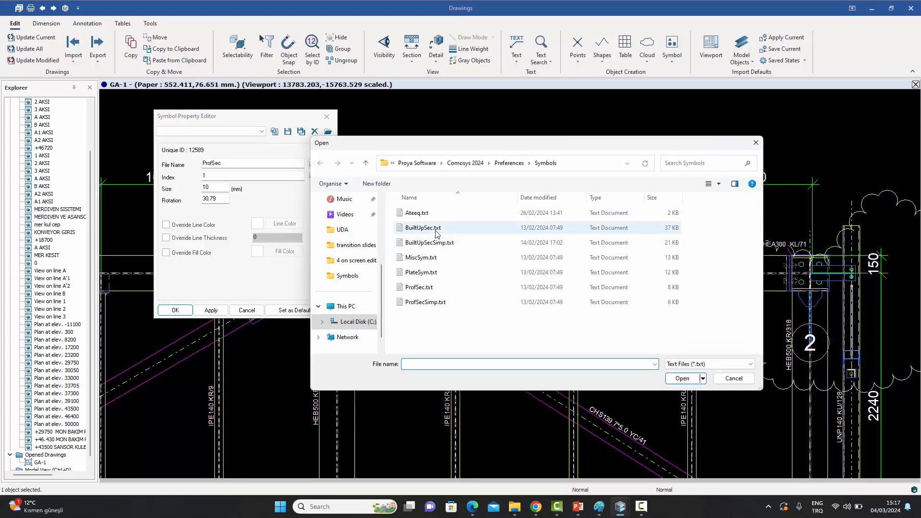
double_click(426, 259)
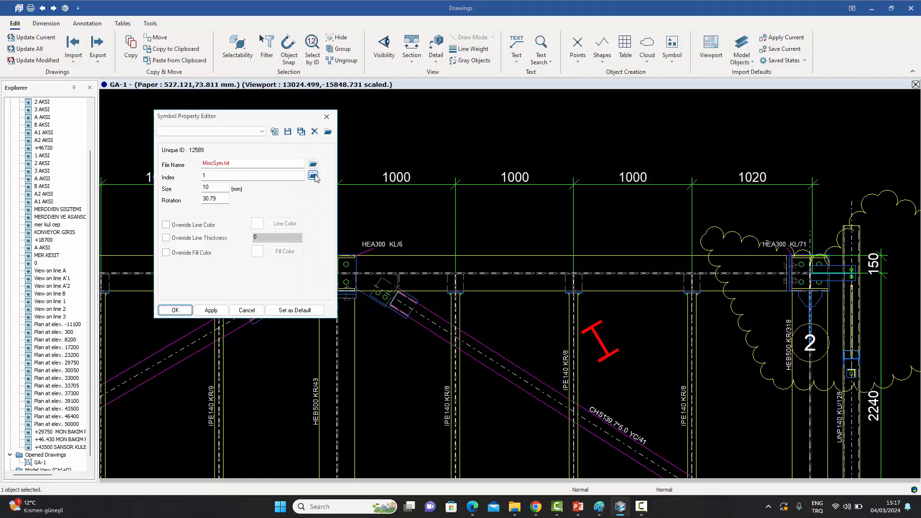
click(313, 176)
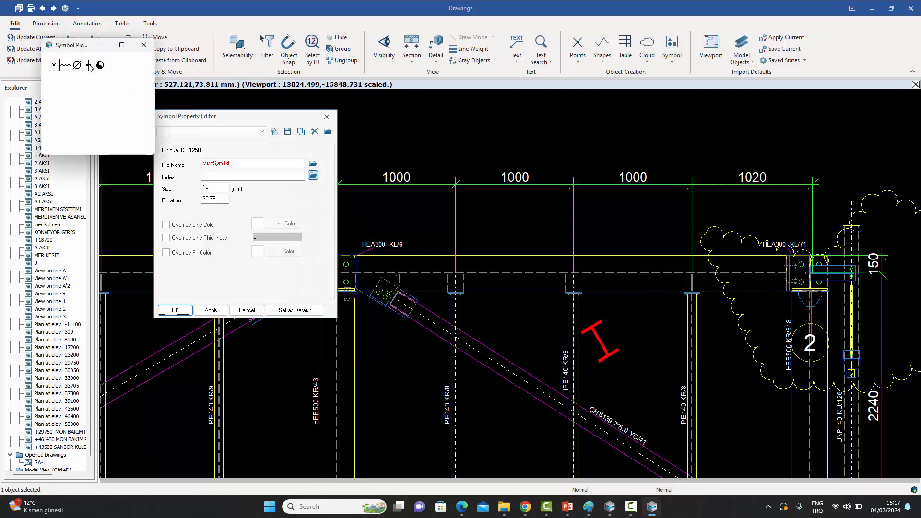
click(89, 65)
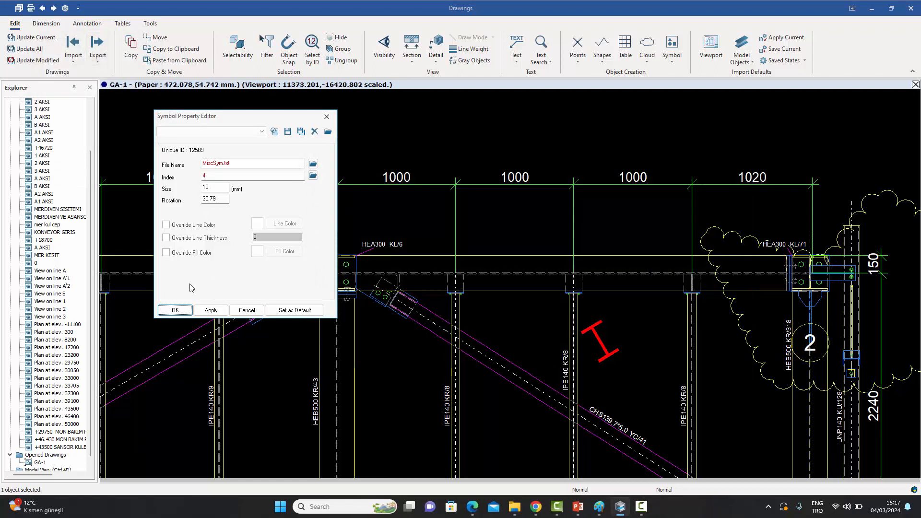
click(174, 311)
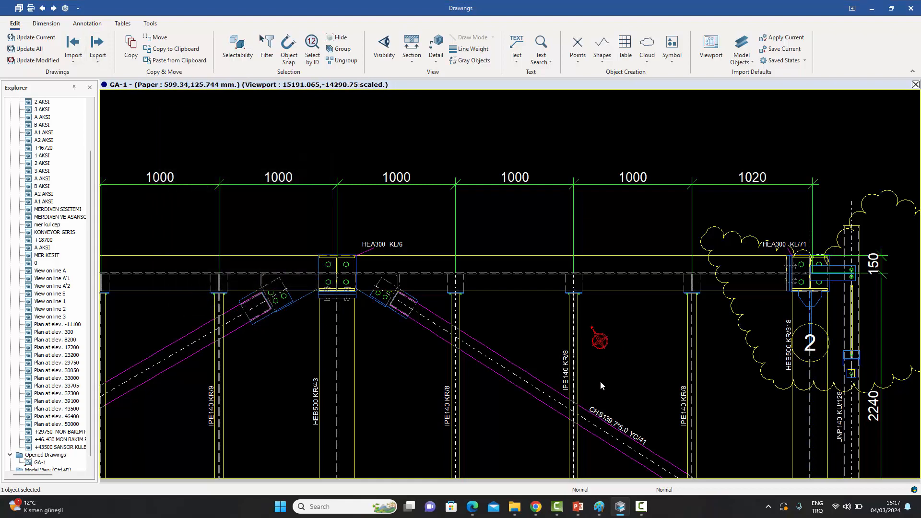
scroll(636, 356, up, 8)
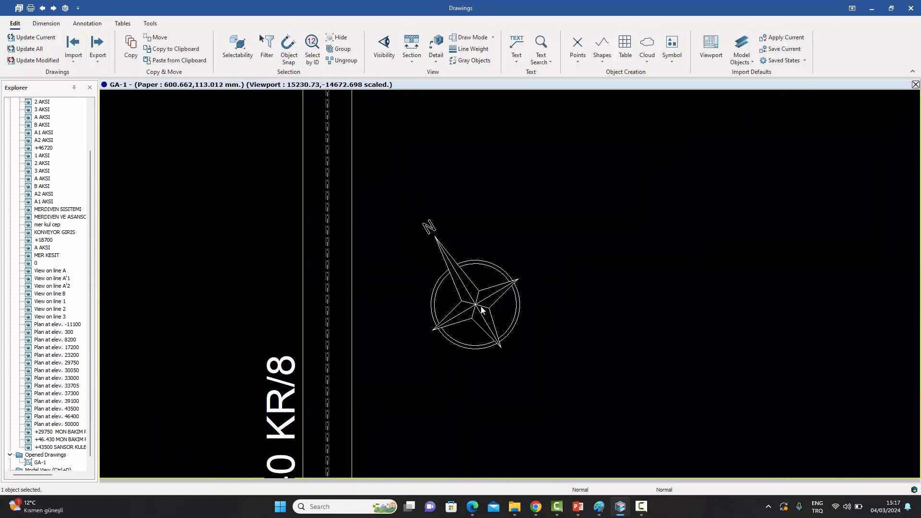
scroll(507, 283, down, 7)
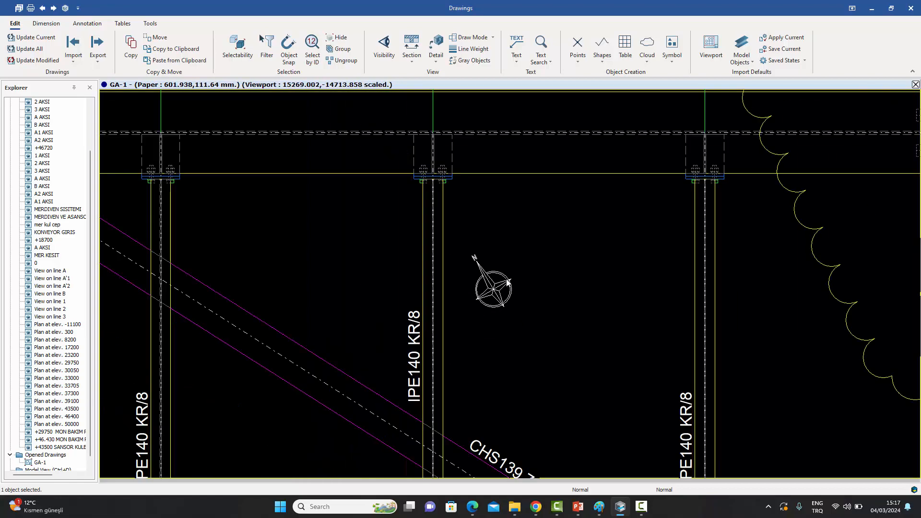
Set the north symbol's size to 20 mm and shift it slightly within its bay.
double_click(499, 286)
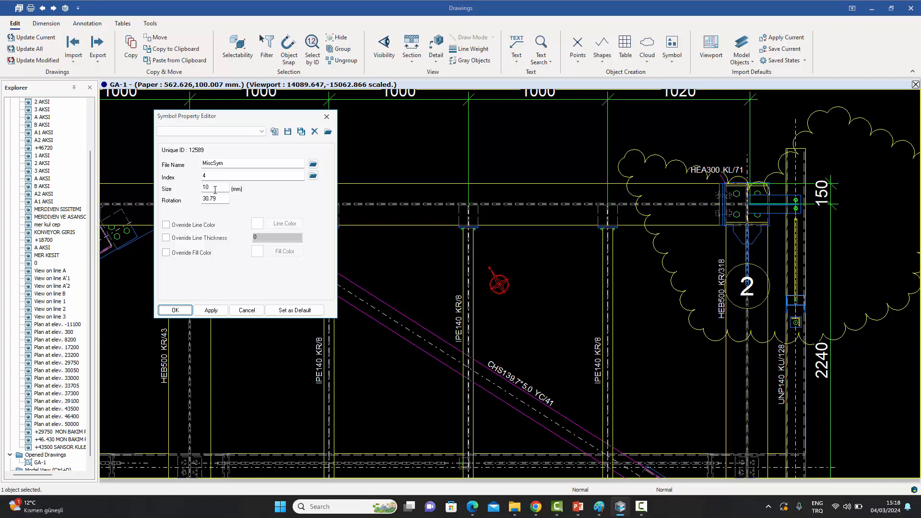
drag(215, 190, 196, 192)
text(2)
click(189, 311)
scroll(546, 319, down, 3)
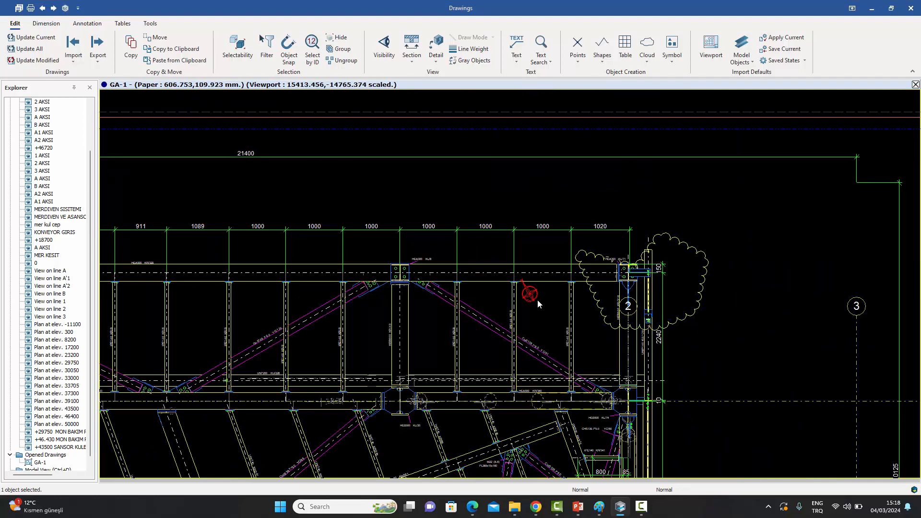
click(544, 313)
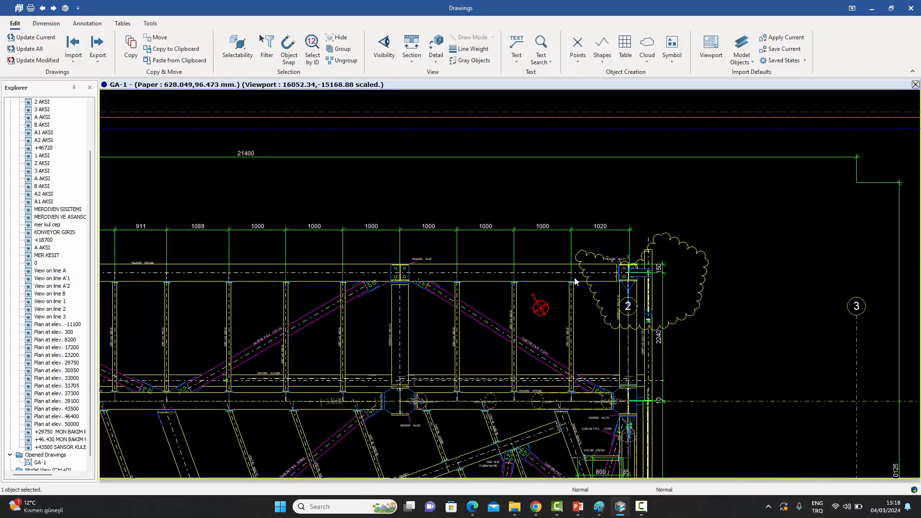
Set the north symbol's rotation to 0 and move it to the middle of the bay.
scroll(566, 331, up, 3)
double_click(538, 305)
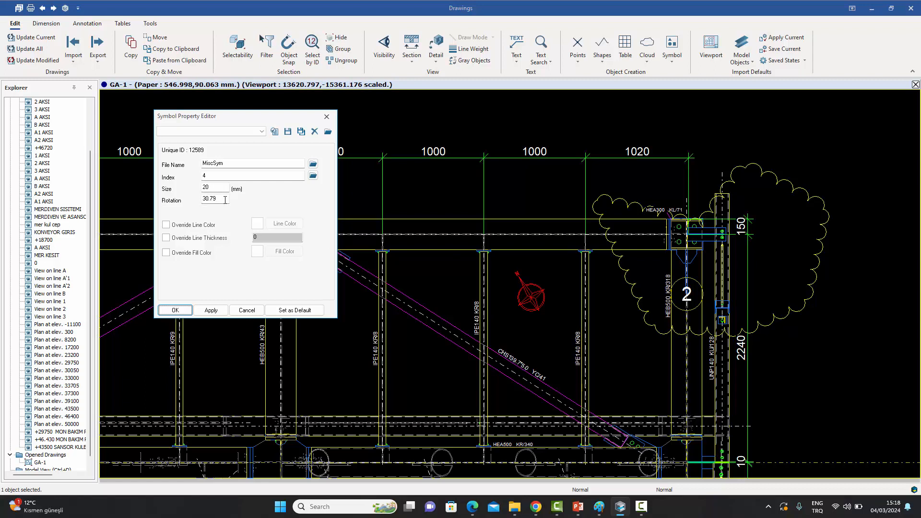
drag(222, 199, 144, 205)
text(0)
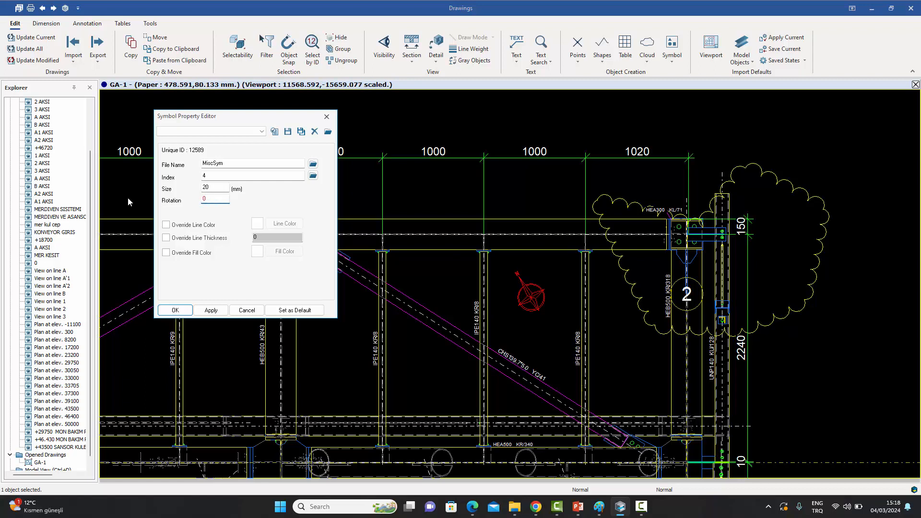
click(211, 311)
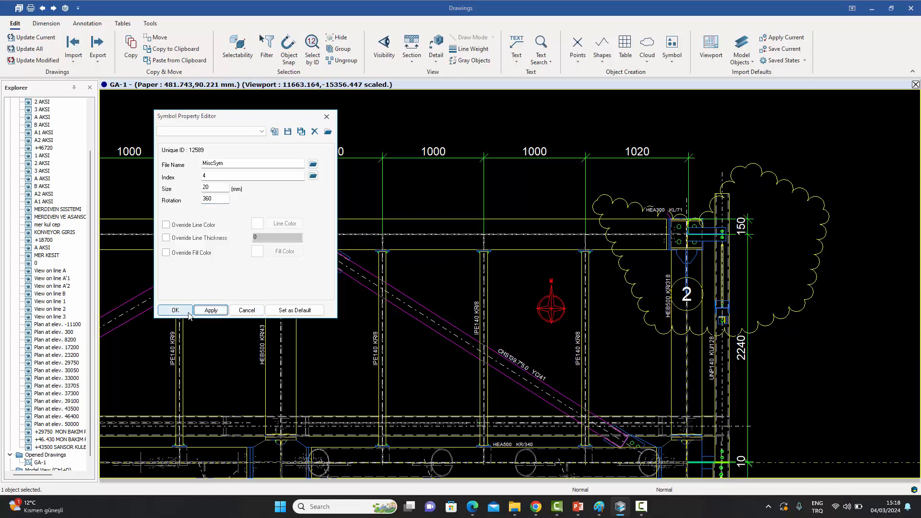
click(173, 311)
click(175, 311)
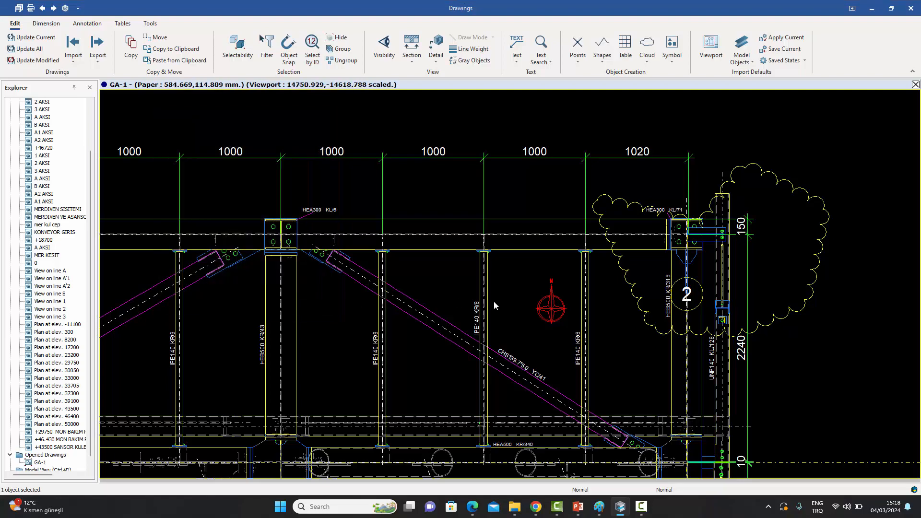
drag(545, 309, 525, 294)
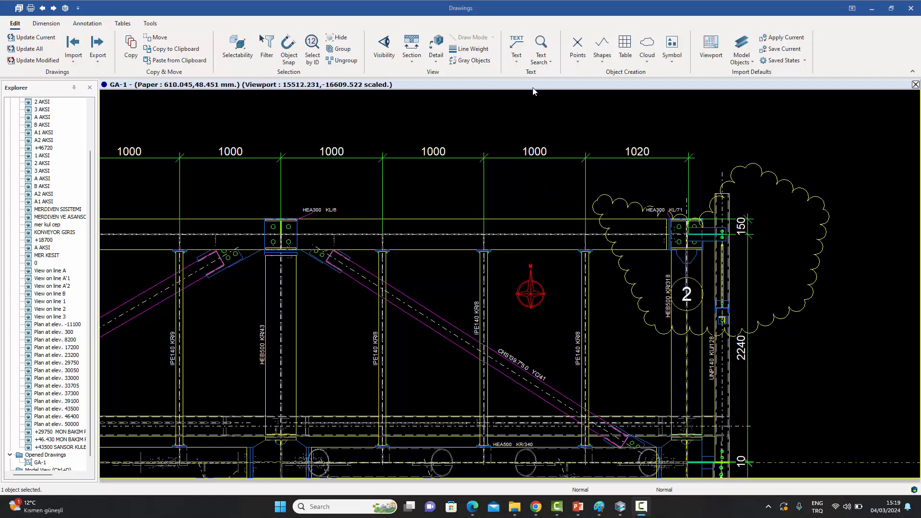
Add a horizontal text with leader reading "This is the symbol", pointing at the IPE140 post's connection to the upper beam.
click(517, 64)
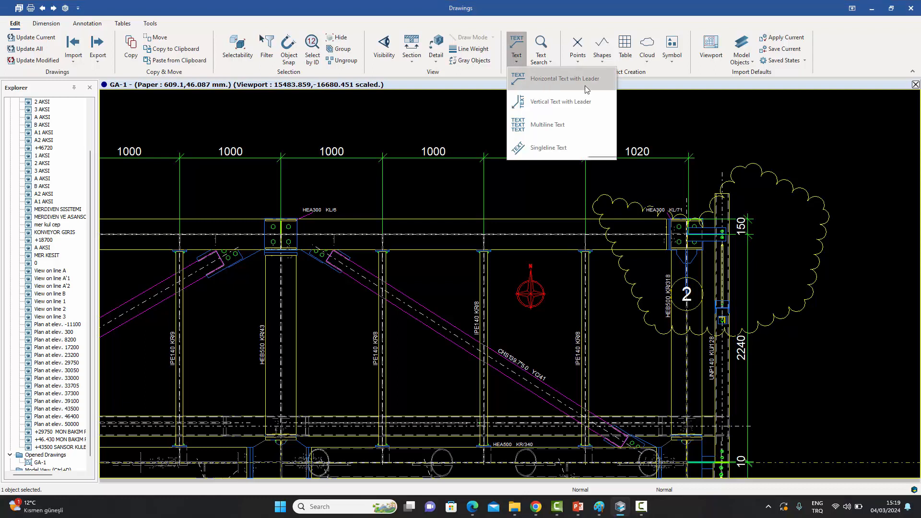
click(564, 78)
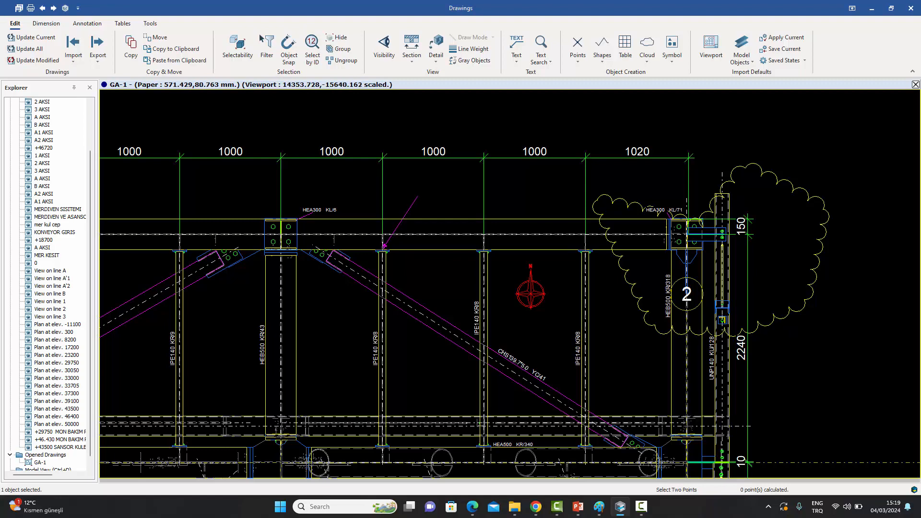
click(384, 247)
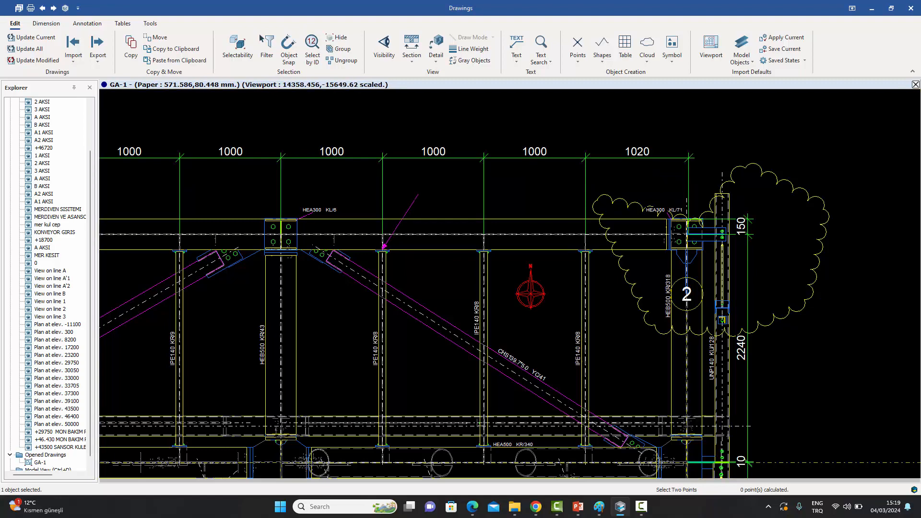
click(418, 194)
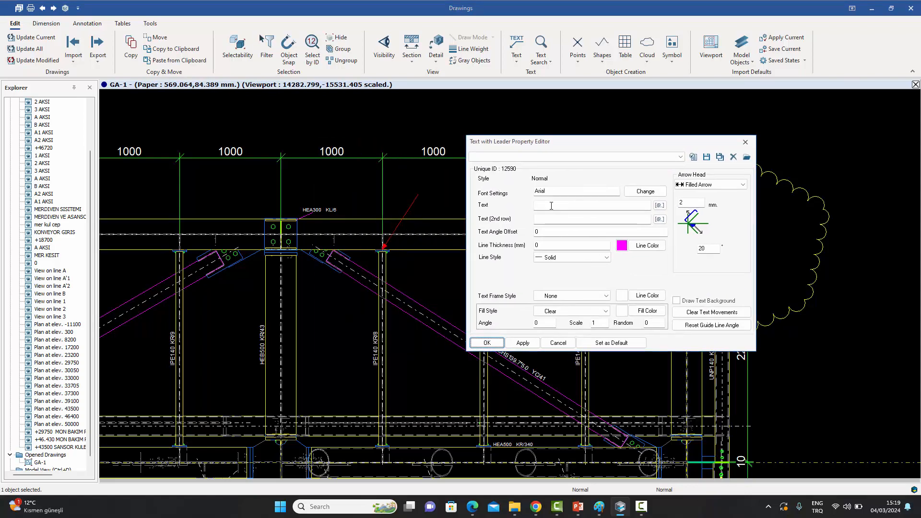
click(552, 206)
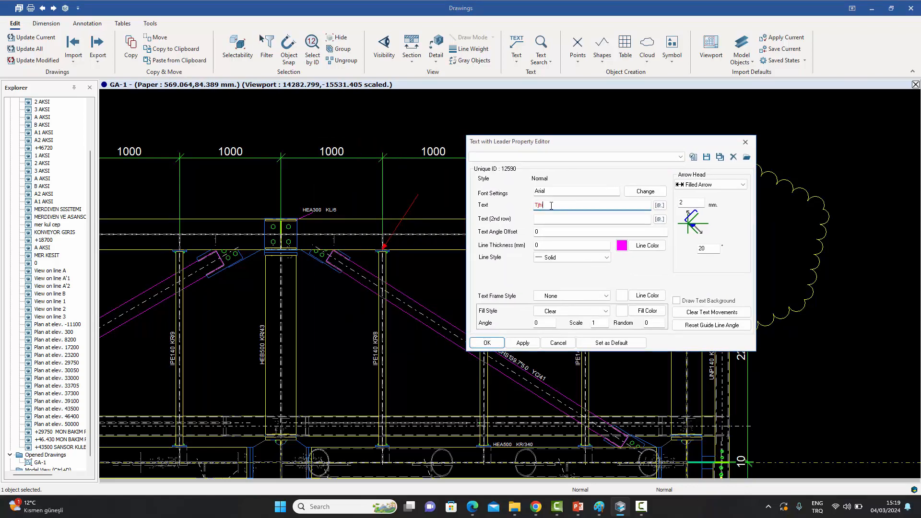
text(This is the symbol)
Insert the symbol with index 18 from BuiltUpSec.txt into the leader text after "This is the symbol".
click(661, 206)
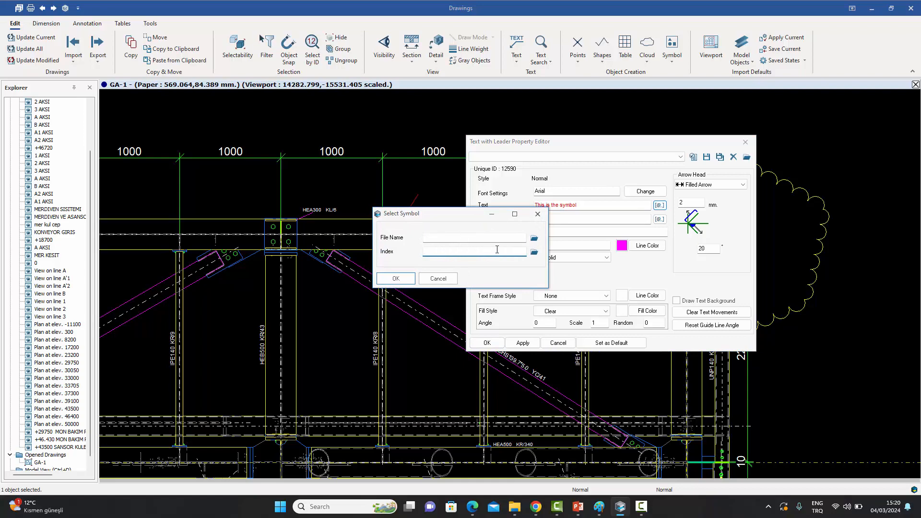
click(535, 238)
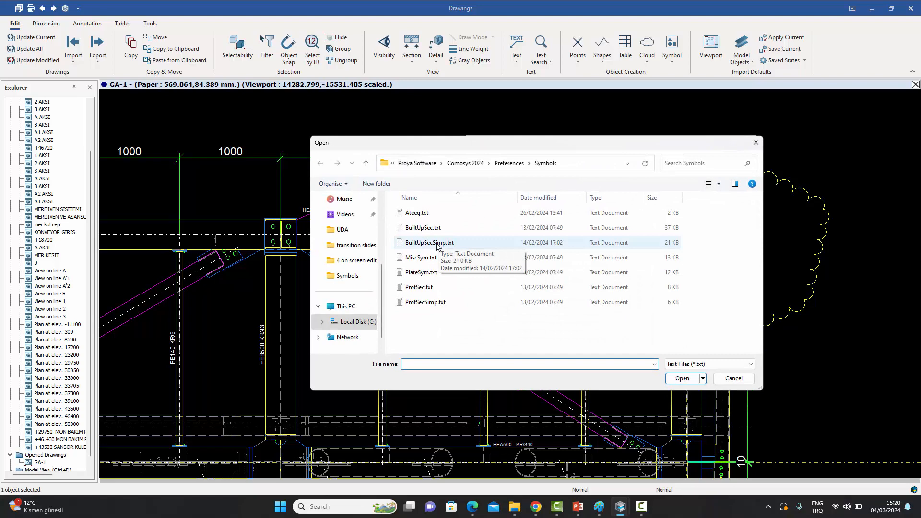
double_click(422, 227)
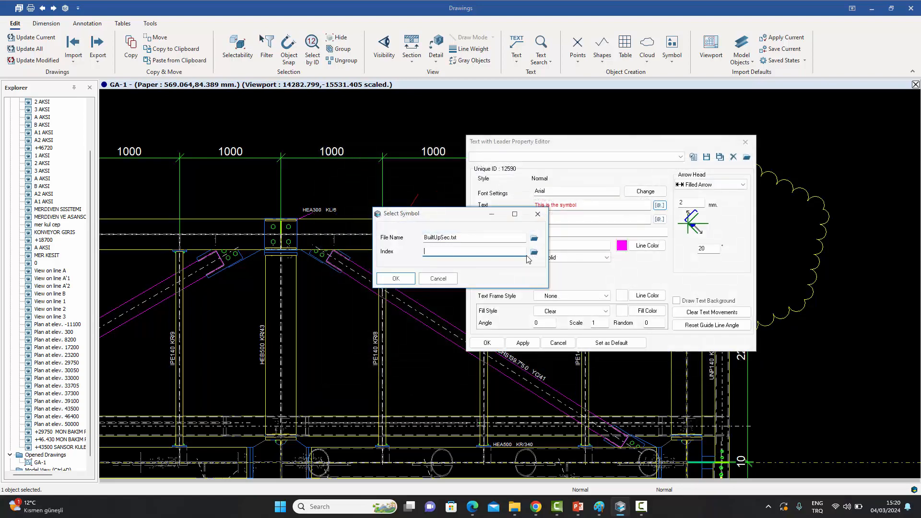
click(534, 252)
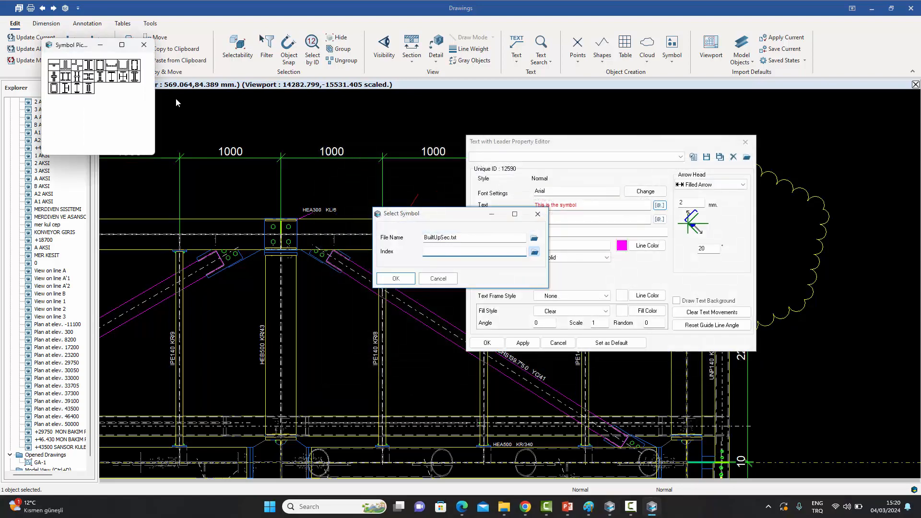
click(66, 91)
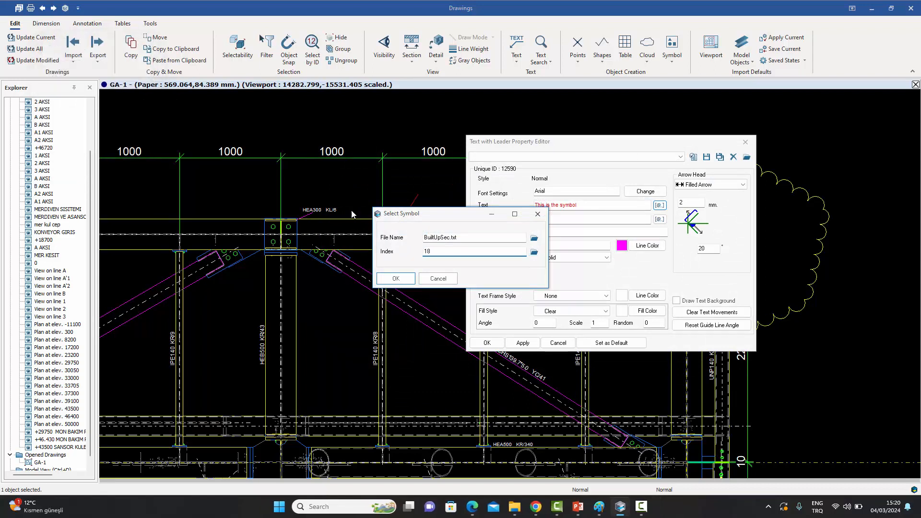
click(395, 278)
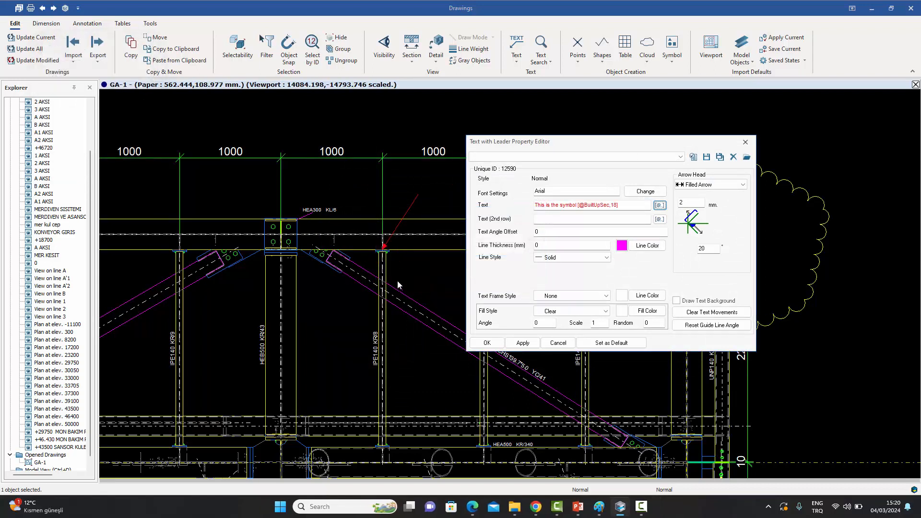
Add the word "shape" after the symbol code in the leader text, apply it to the drawing, and check the label.
click(634, 207)
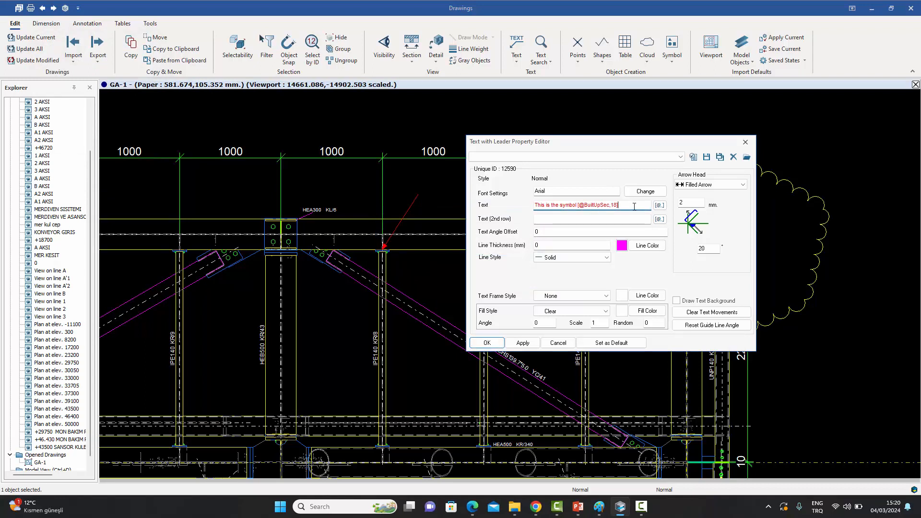
text(shape)
click(496, 346)
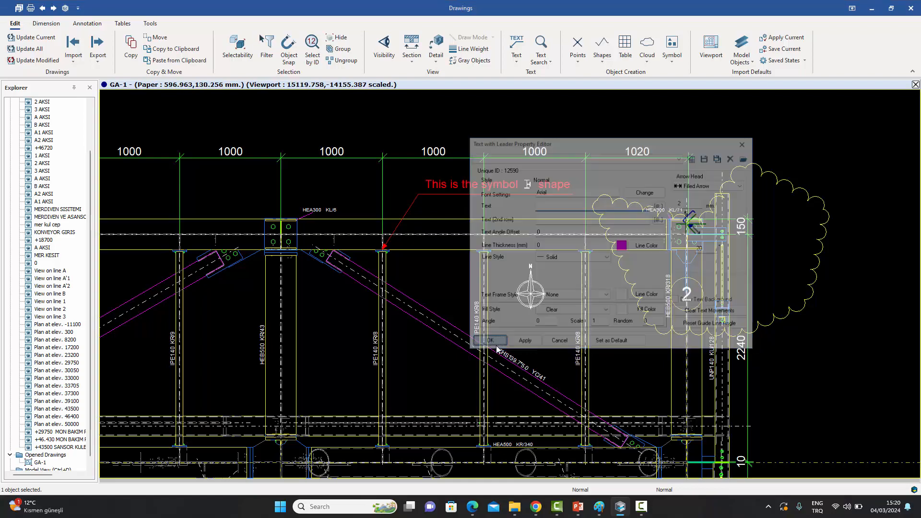
scroll(546, 183, up, 5)
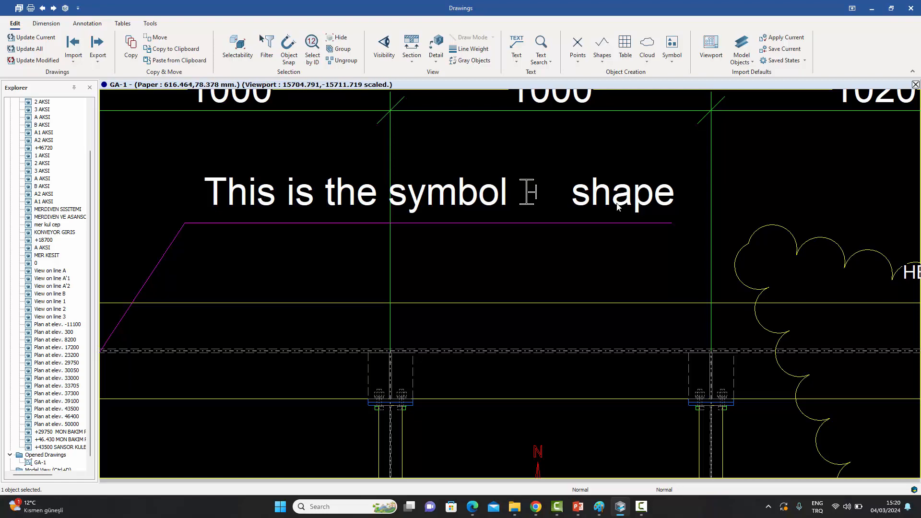
scroll(618, 206, down, 3)
scroll(609, 207, up, 1)
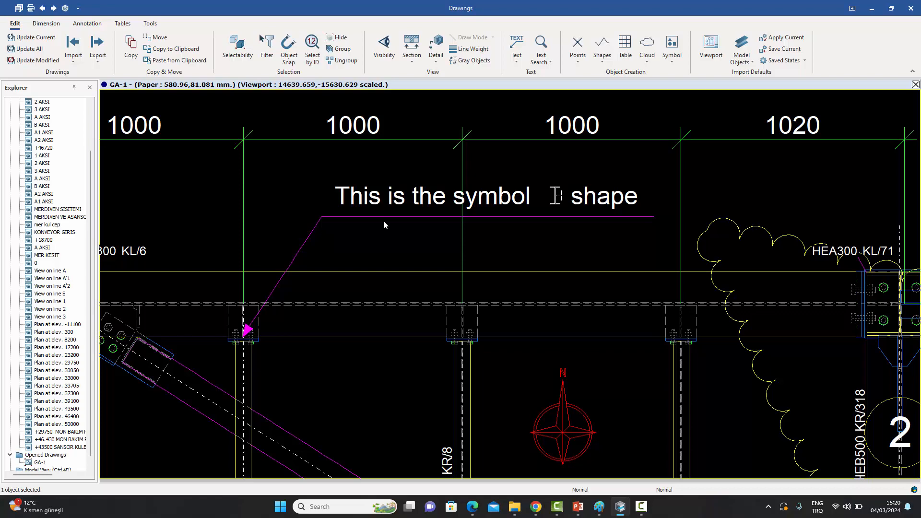
scroll(384, 222, down, 5)
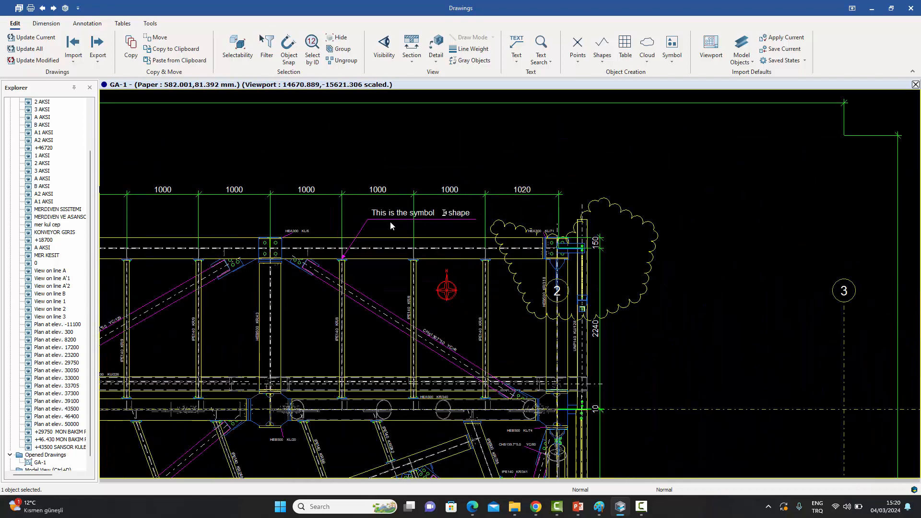
scroll(390, 226, up, 1)
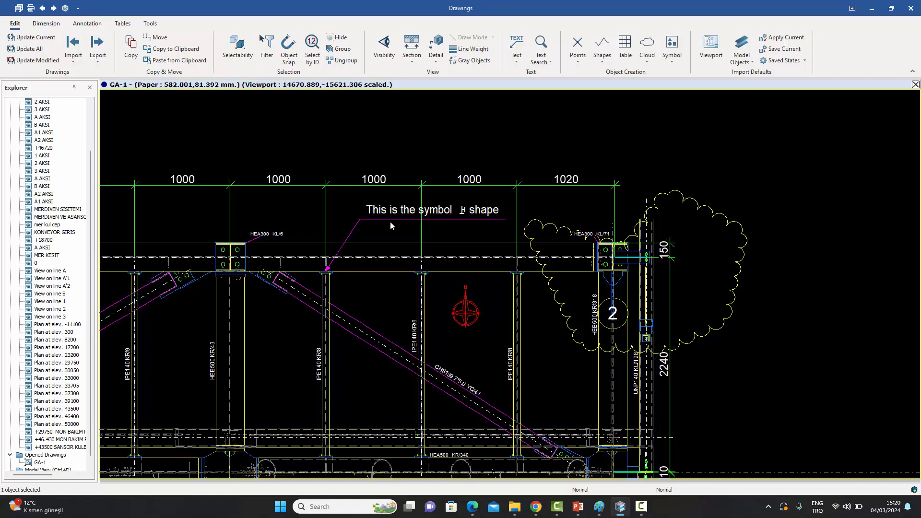
click(517, 63)
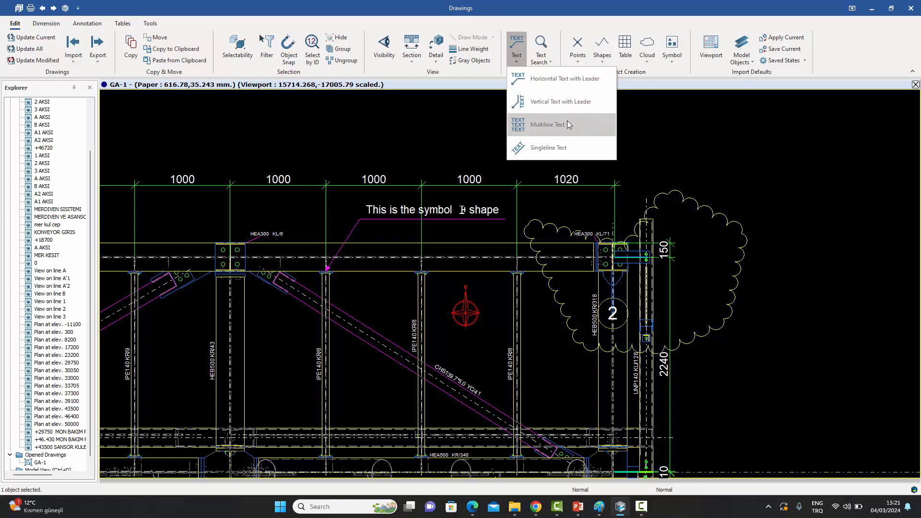
click(698, 155)
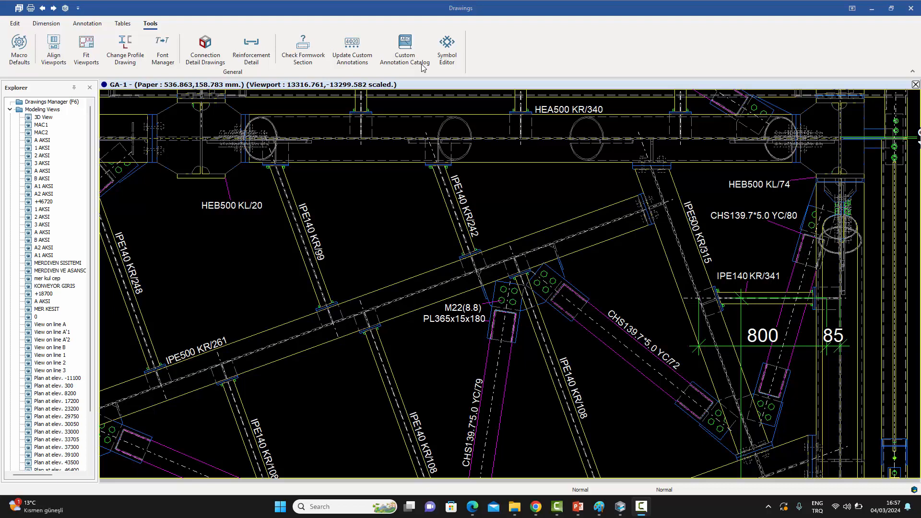
Open the Custom Annotation Catalog, browse the sample rebar and profile annotations, and dismiss the list without loading one.
click(405, 47)
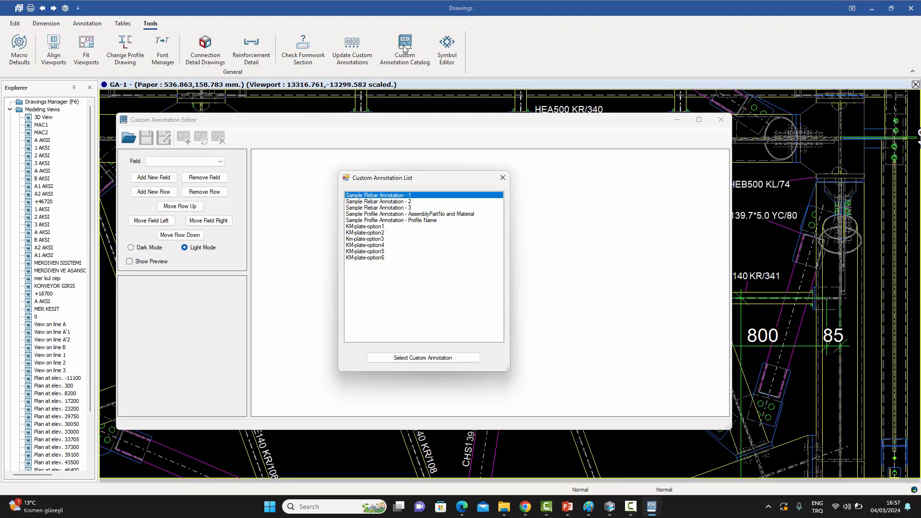
click(380, 201)
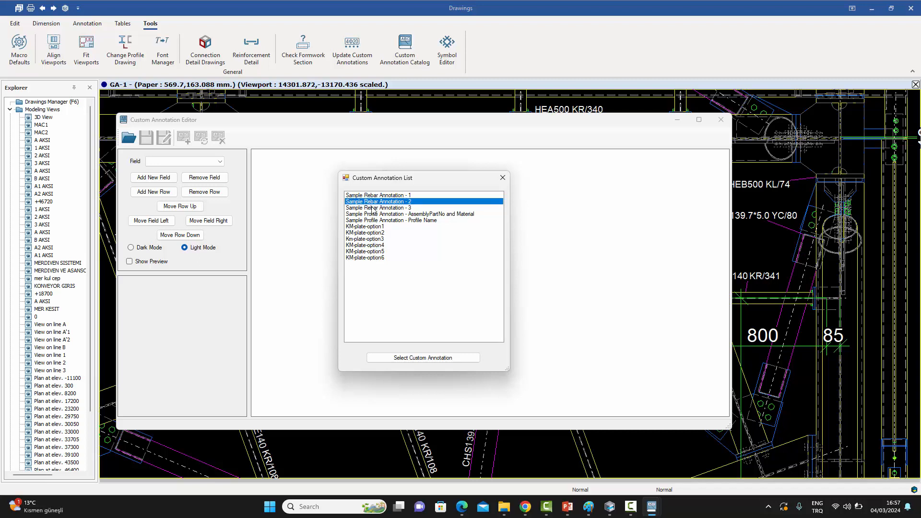
click(388, 214)
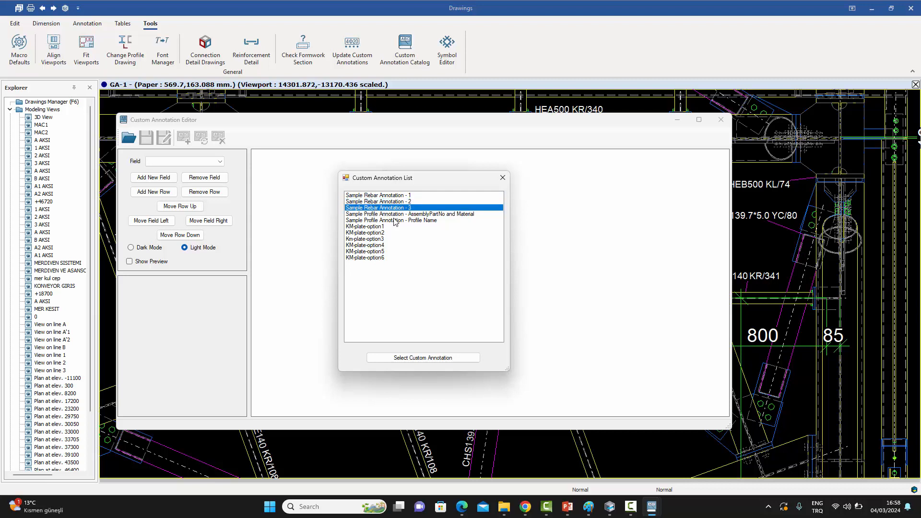
click(383, 214)
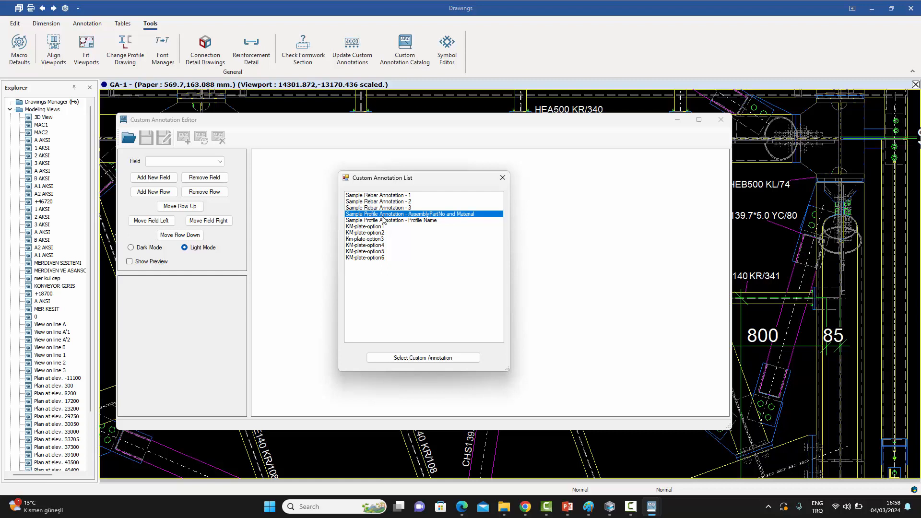
click(385, 220)
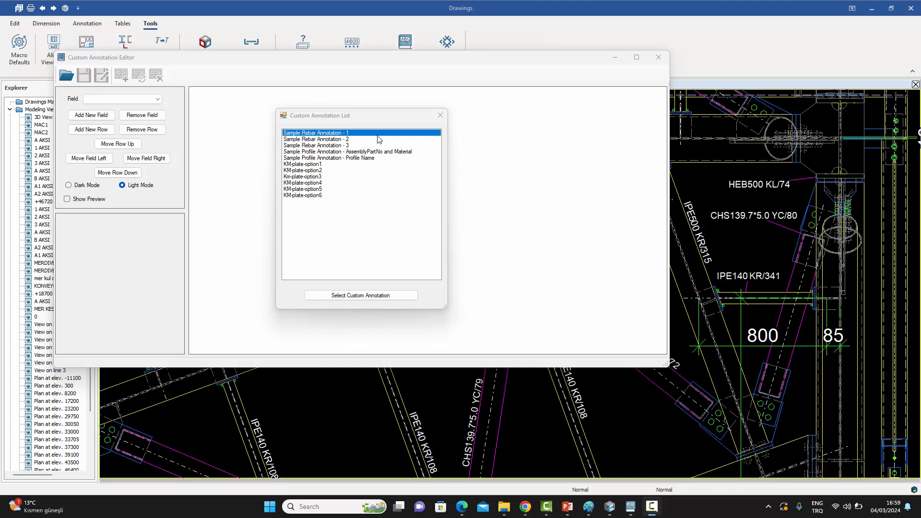
click(441, 115)
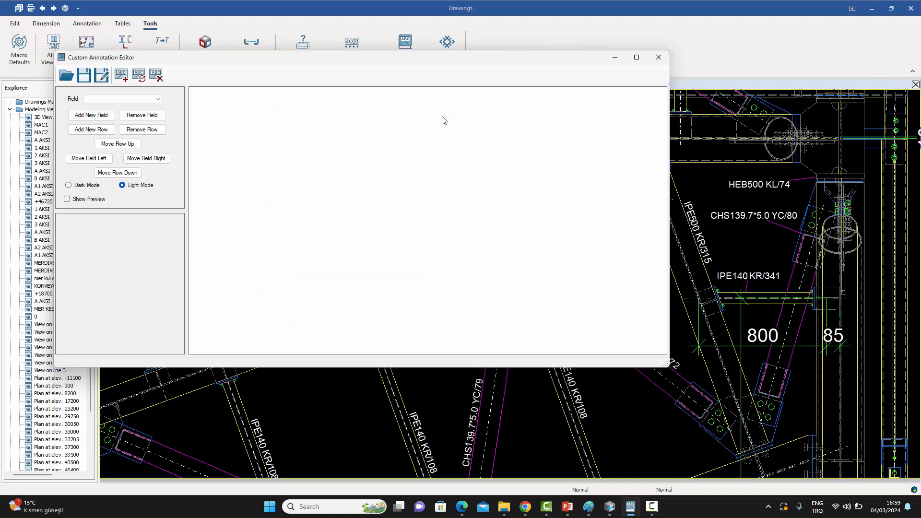
Create a new custom annotation named MyProfileAnnotation with category Profile and 1 initial row.
click(122, 76)
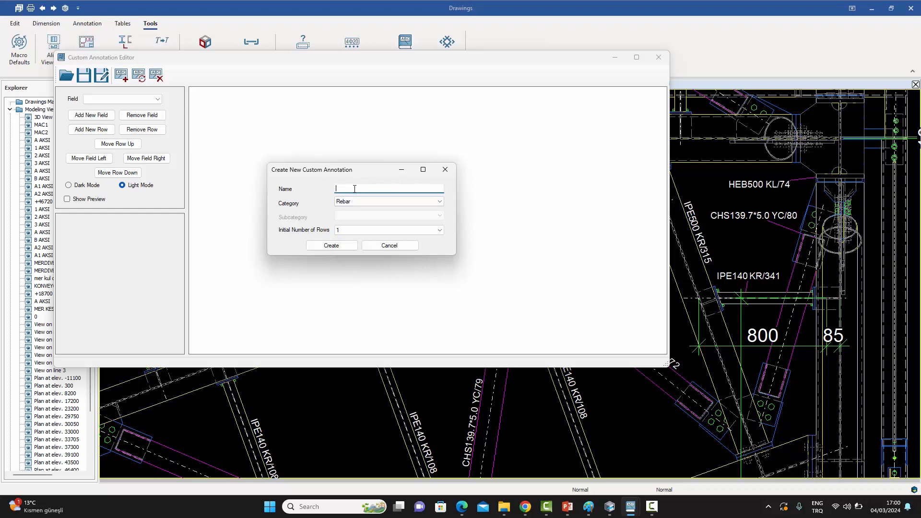
text(MYProfileAnnotation)
click(440, 202)
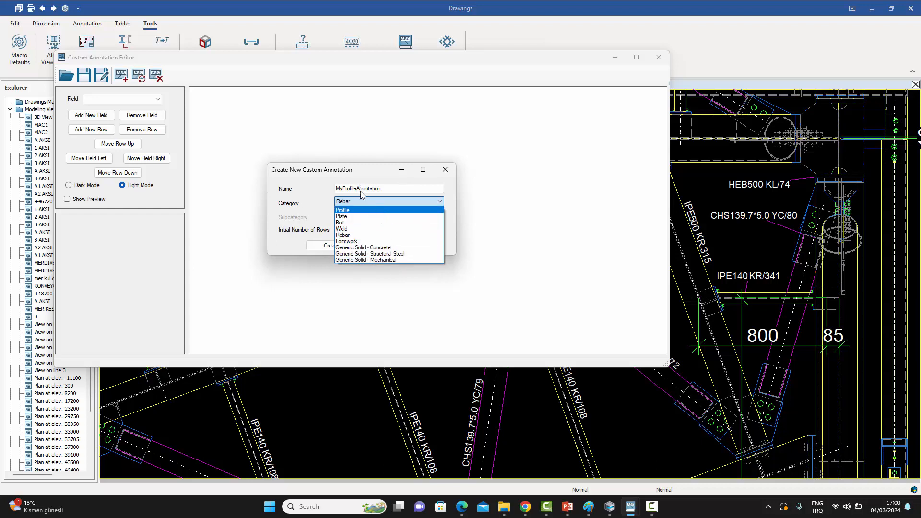
click(349, 210)
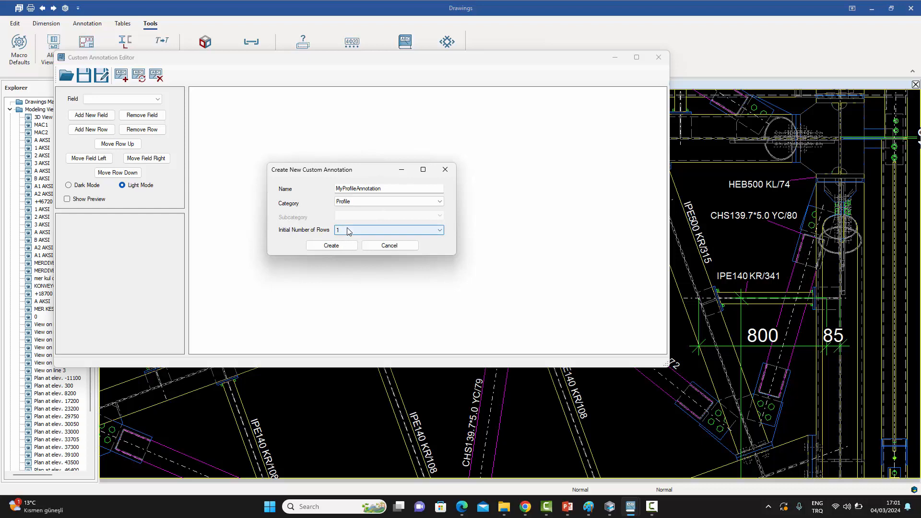
click(330, 247)
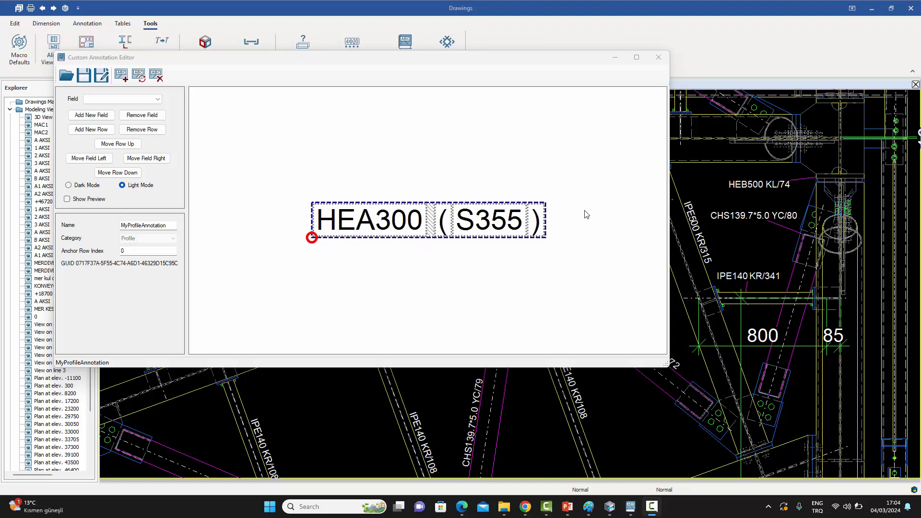
Maximize the Custom Annotation Editor and compare the HEA300 profile name field's properties with the annotation's general properties.
click(382, 221)
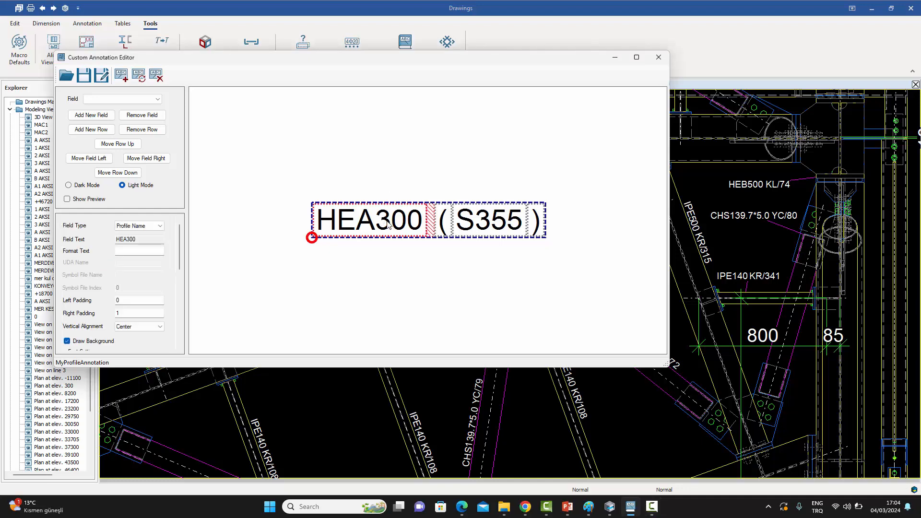
click(403, 290)
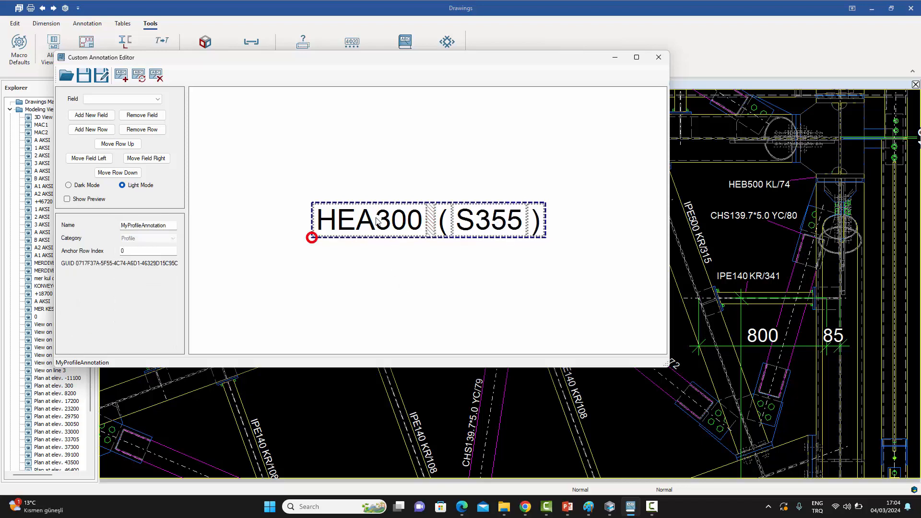
click(378, 221)
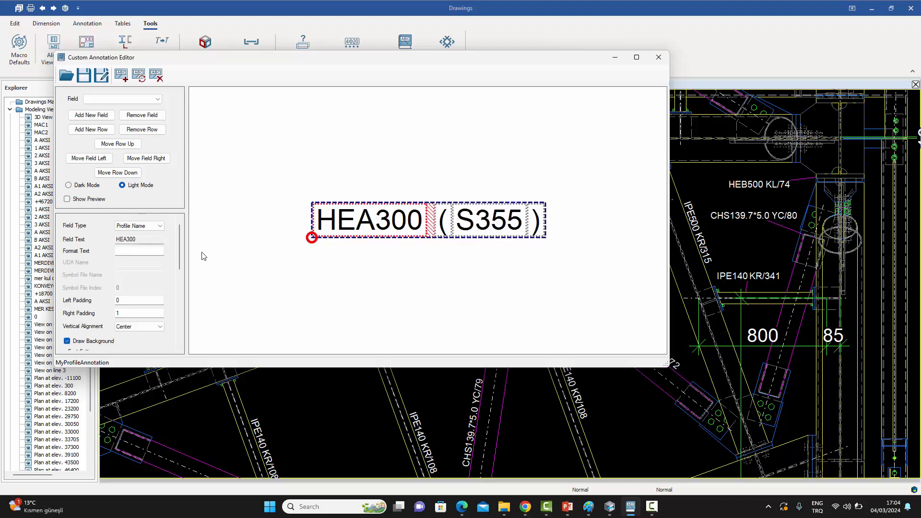
drag(191, 255, 235, 257)
click(637, 57)
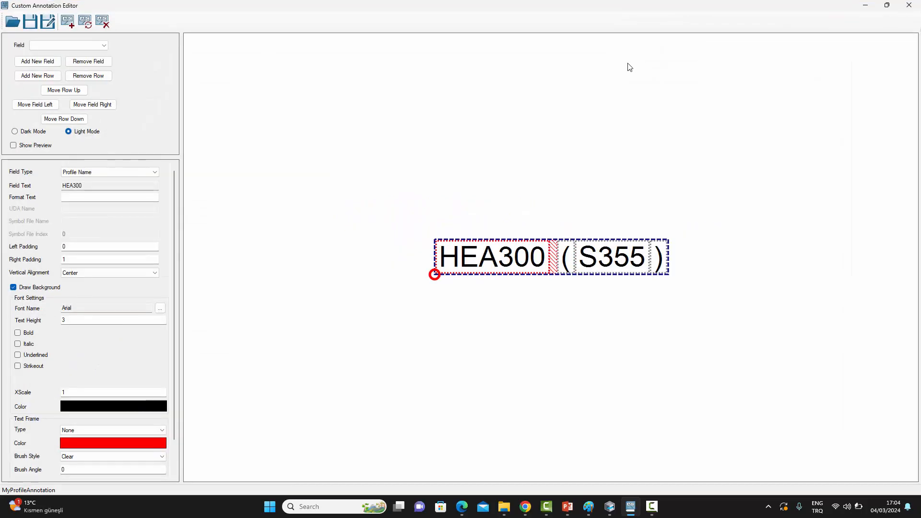
click(405, 125)
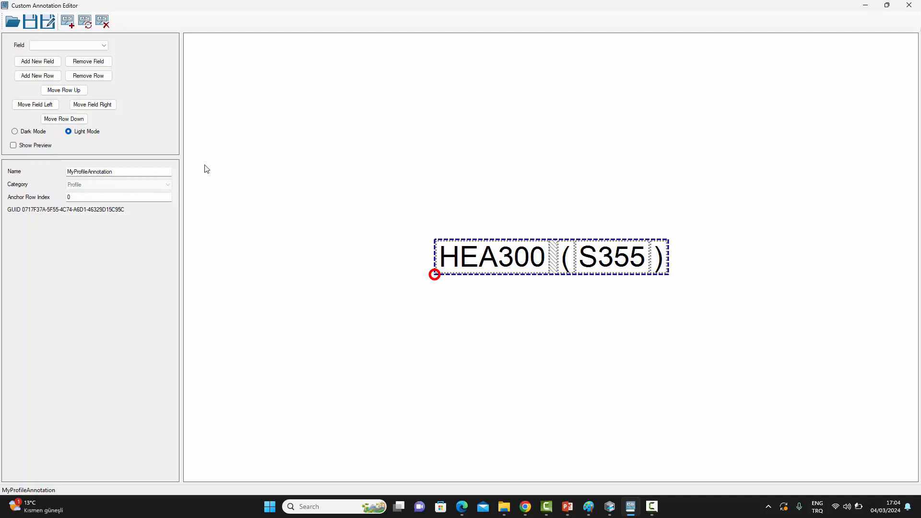
Set the HEA300 profile name field's left padding to 2 and right padding to 3.
click(487, 263)
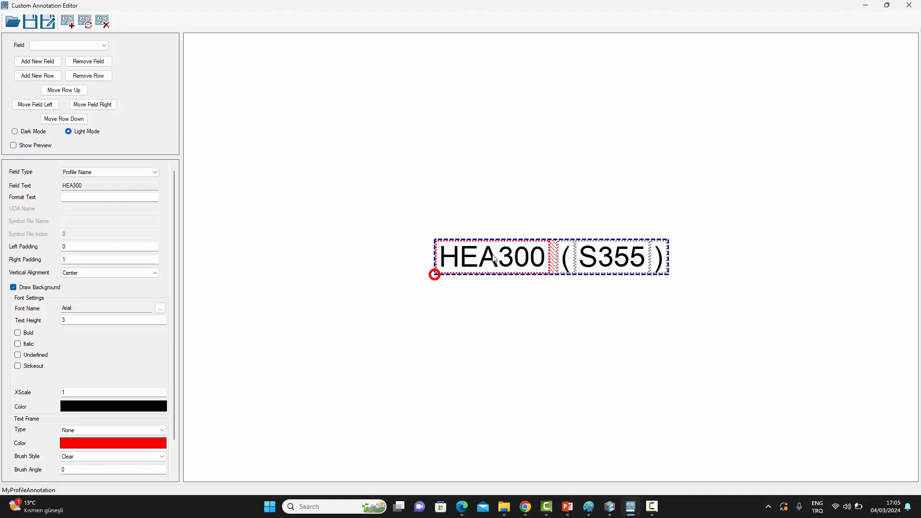
click(72, 248)
text(2)
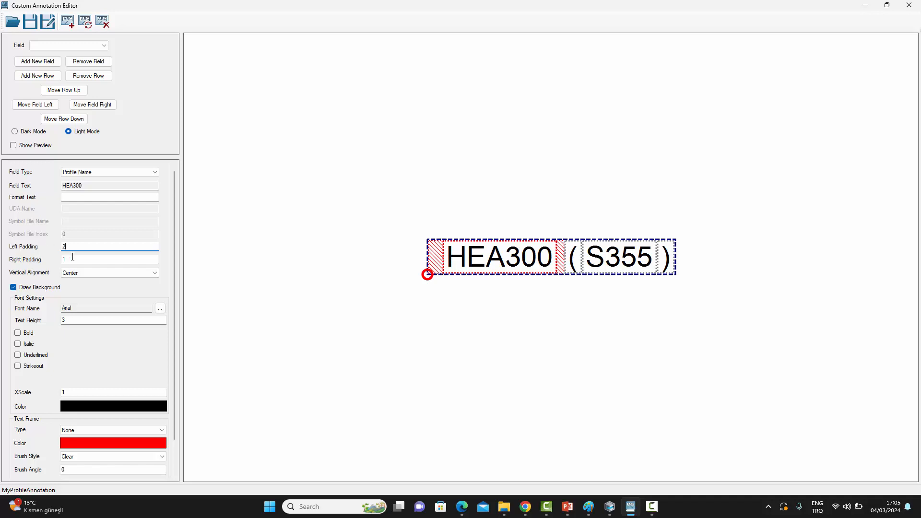
key(Tab)
text(3)
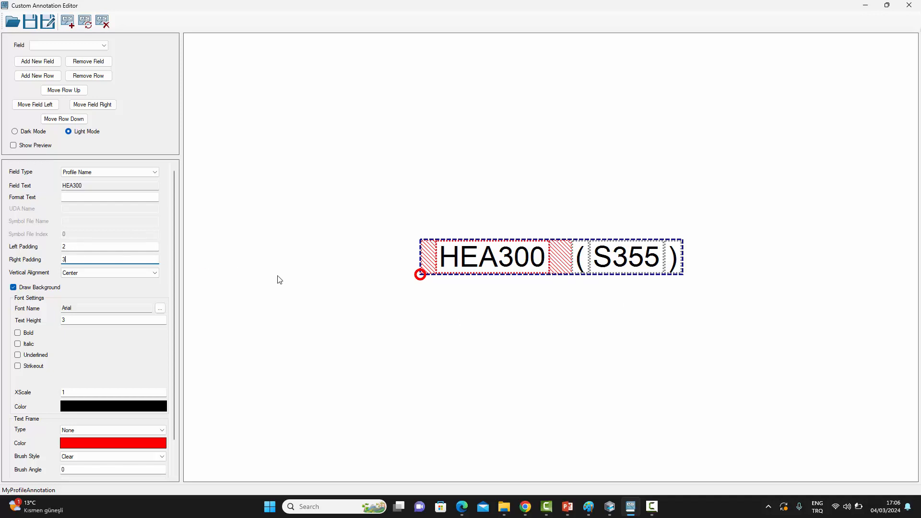
Restore the HEA300 field's right padding to 1 and left padding to 0.
drag(68, 259, 15, 256)
text(1)
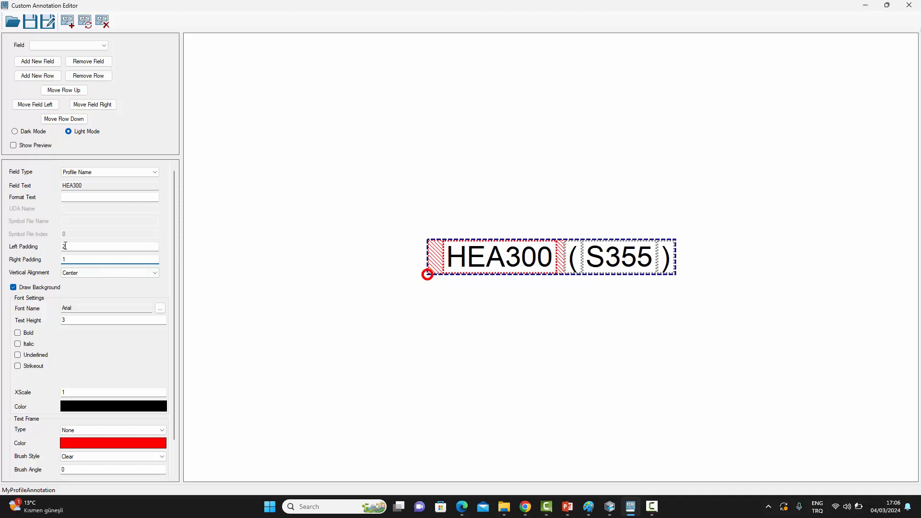
drag(68, 246, 30, 241)
text(0)
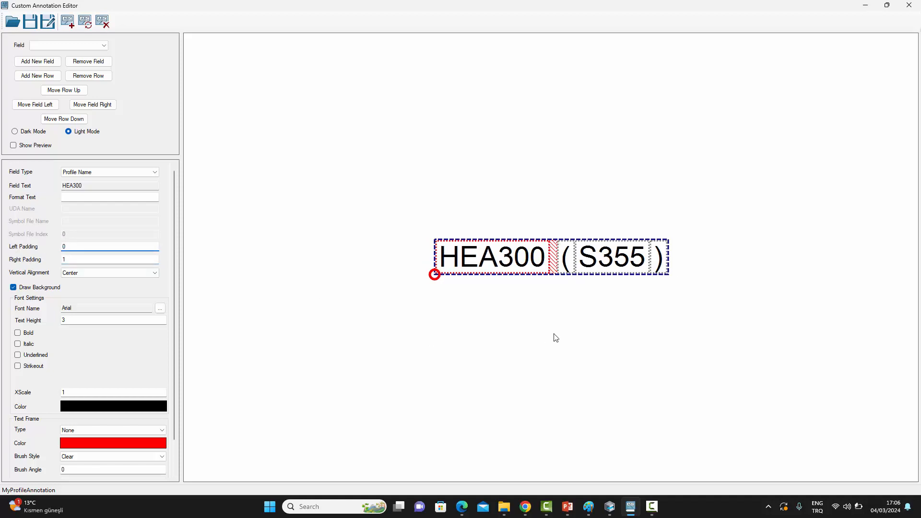
Examine the field type, field text and padding of each of the four fields in the annotation row.
click(567, 272)
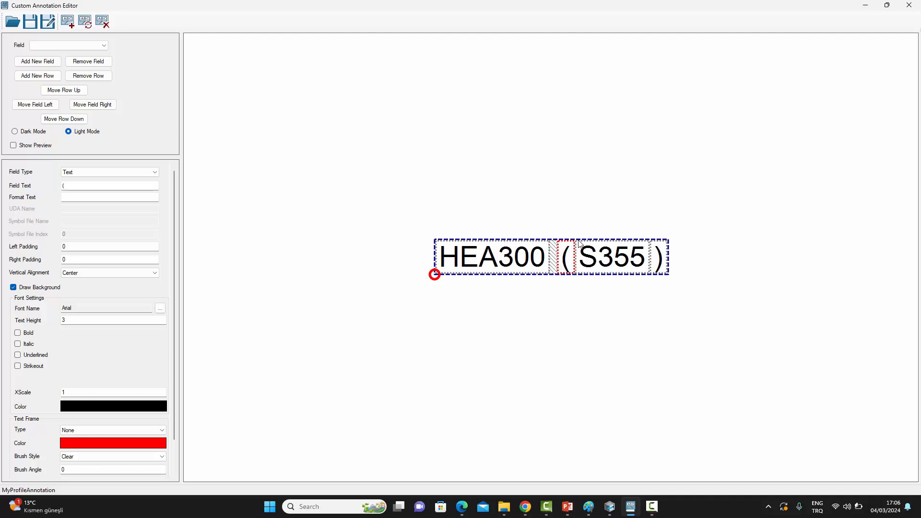
click(508, 258)
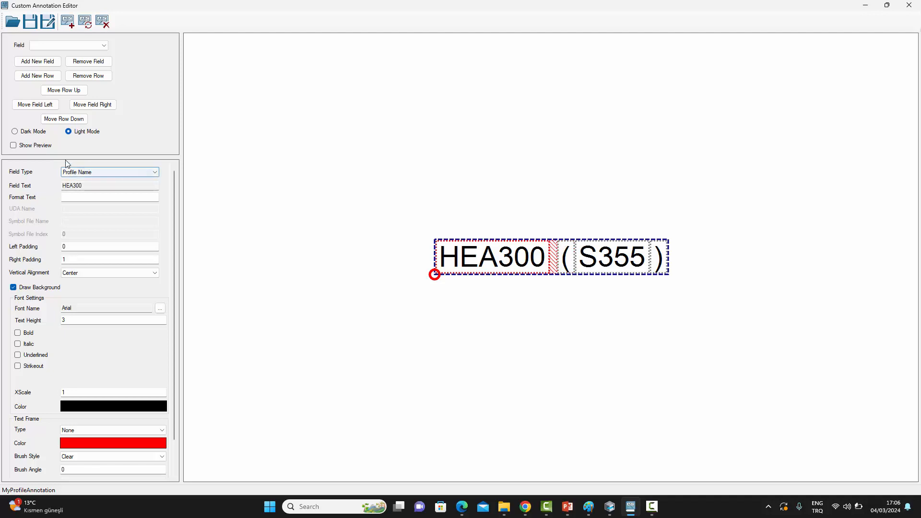
click(571, 259)
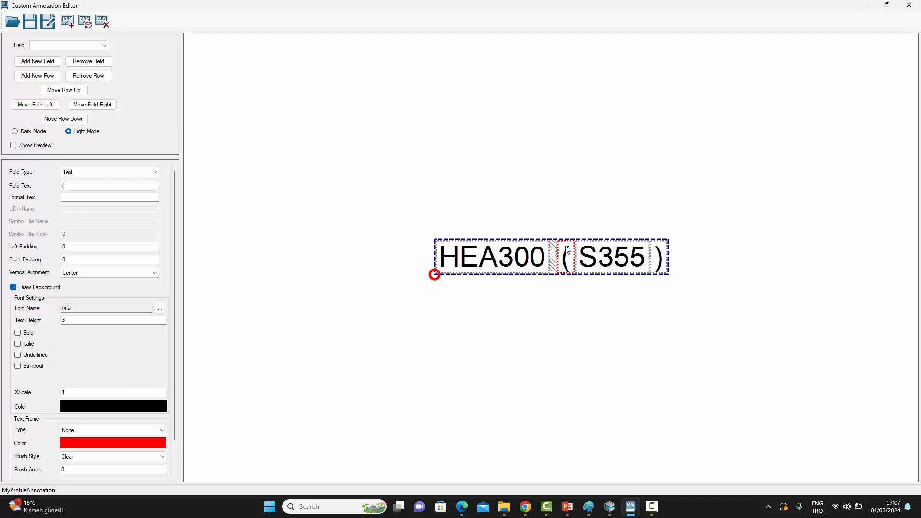
click(613, 260)
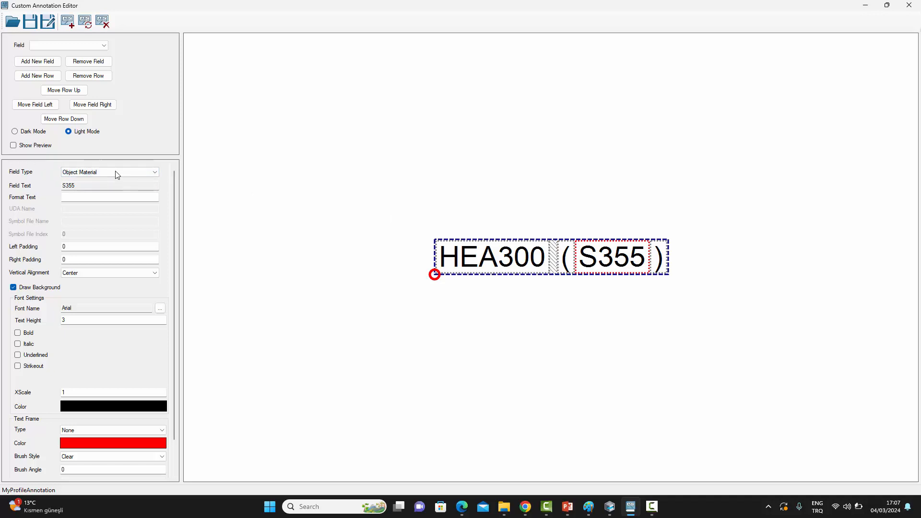
click(661, 264)
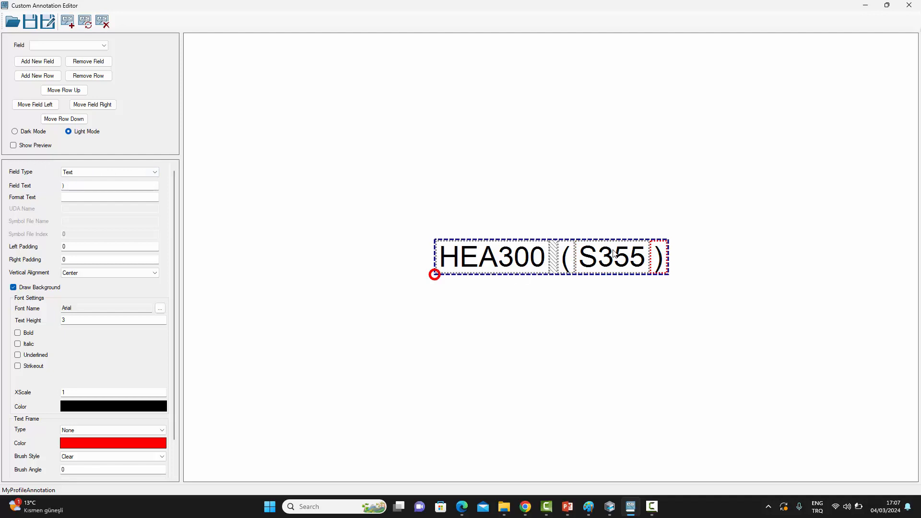
click(502, 262)
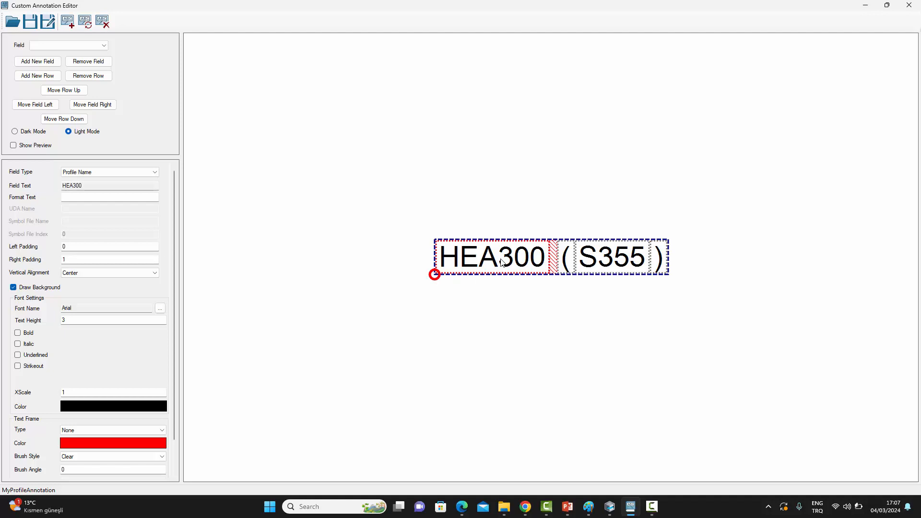
click(569, 261)
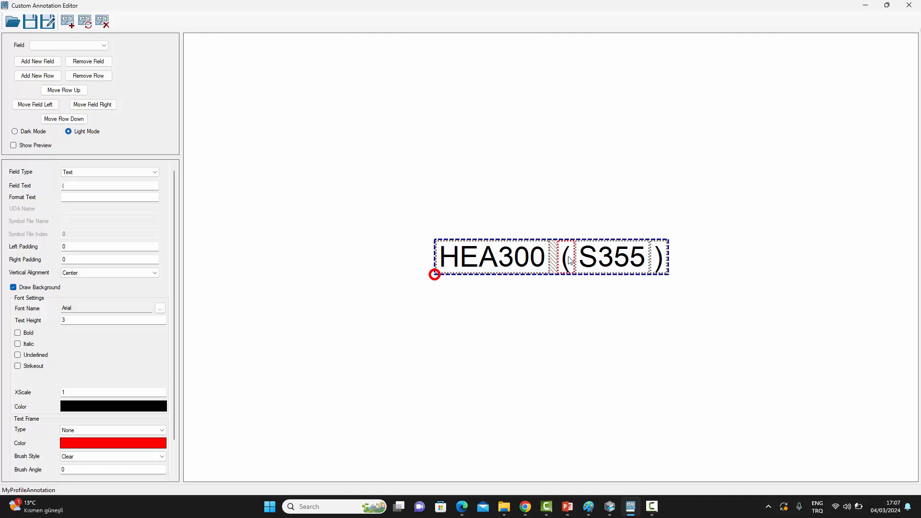
click(619, 261)
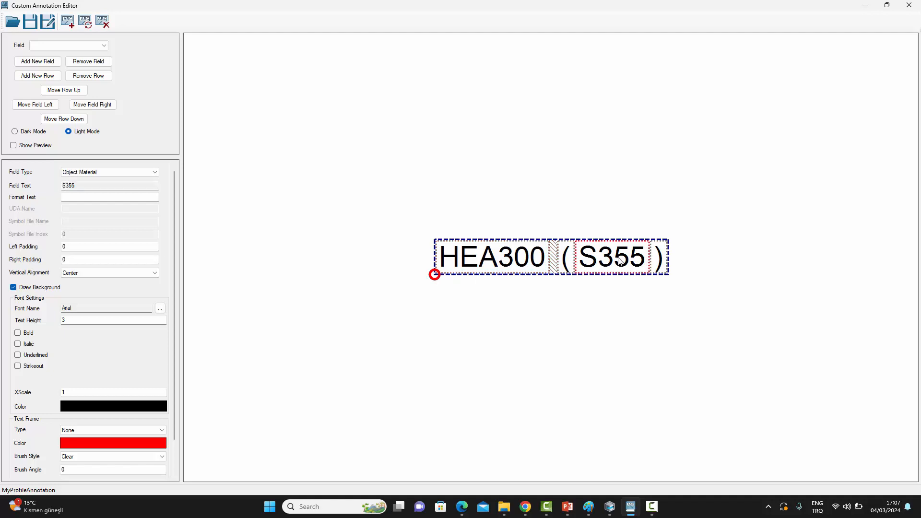
click(662, 260)
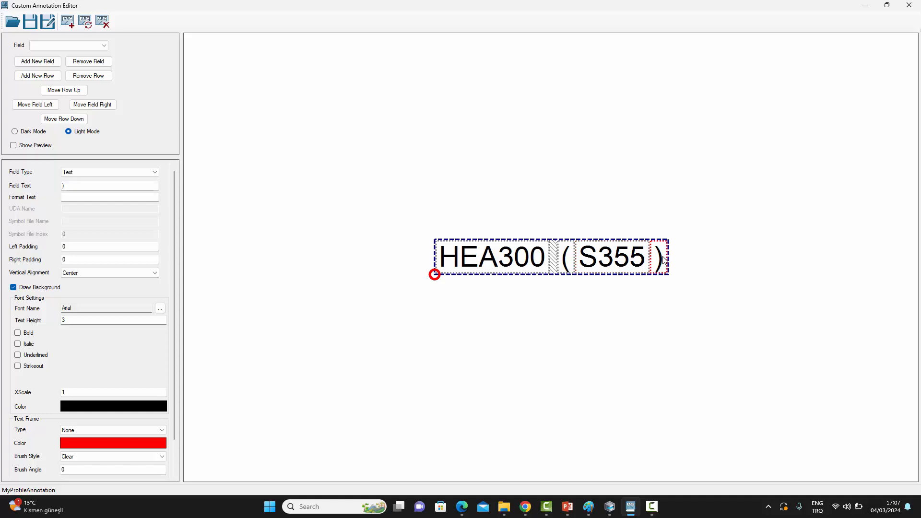
Move the HEA300 profile name field to the end of the row and back to the start.
click(490, 258)
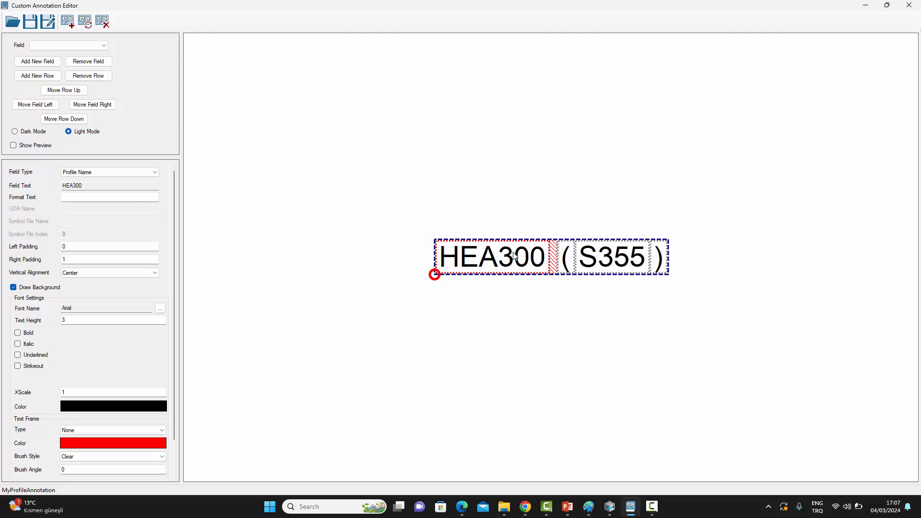
key(Right)
key(Right)
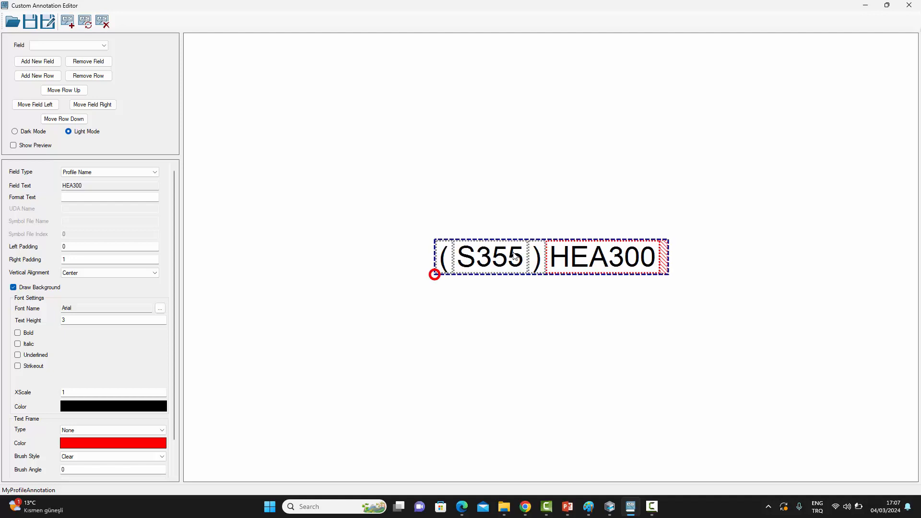
key(Left)
key(Left)
key(Left)
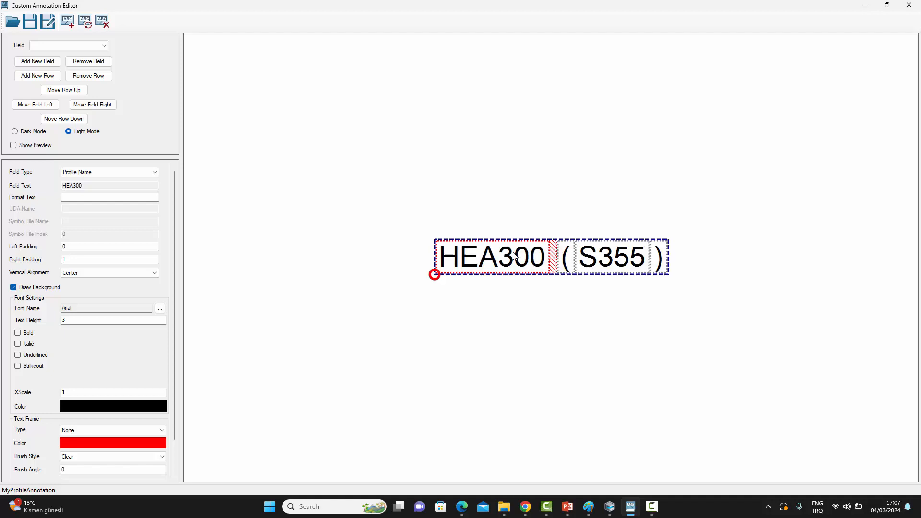
Shift the opening parenthesis field before HEA300 and after S355, and return it to its place between them.
click(569, 259)
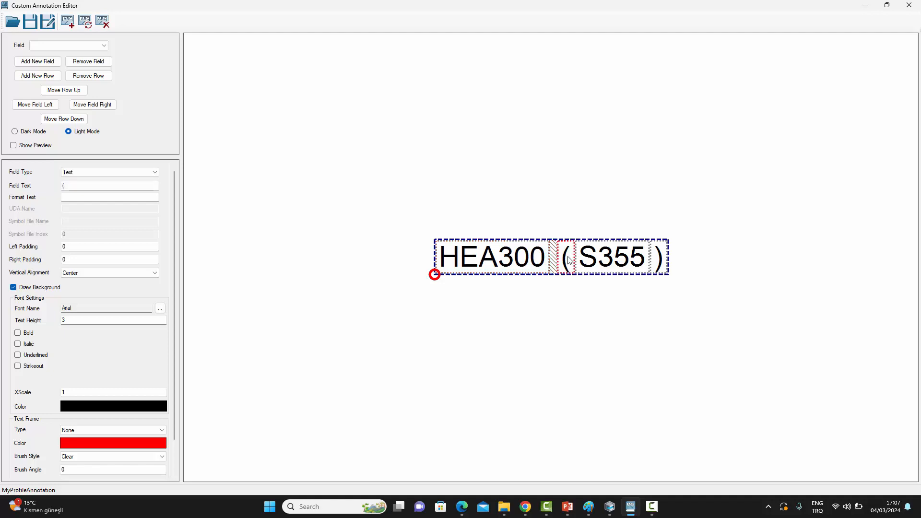
key(Left)
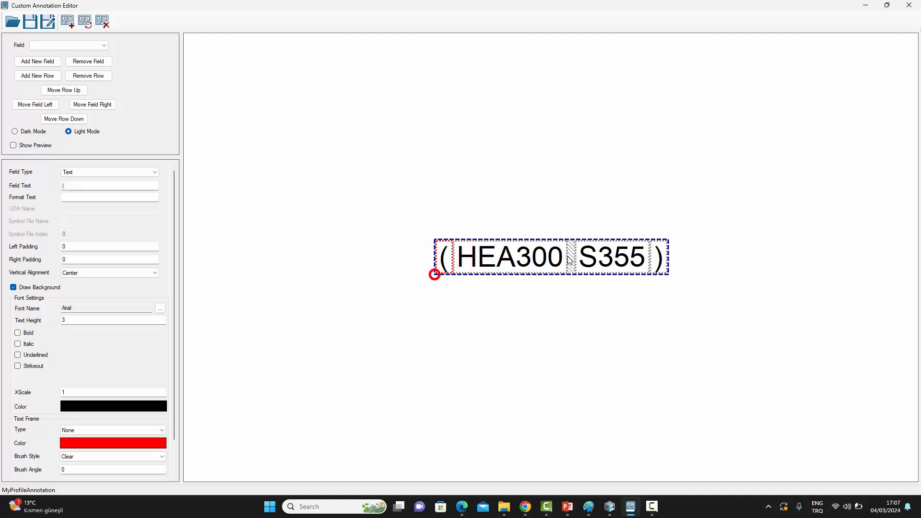
key(Right)
key(Right)
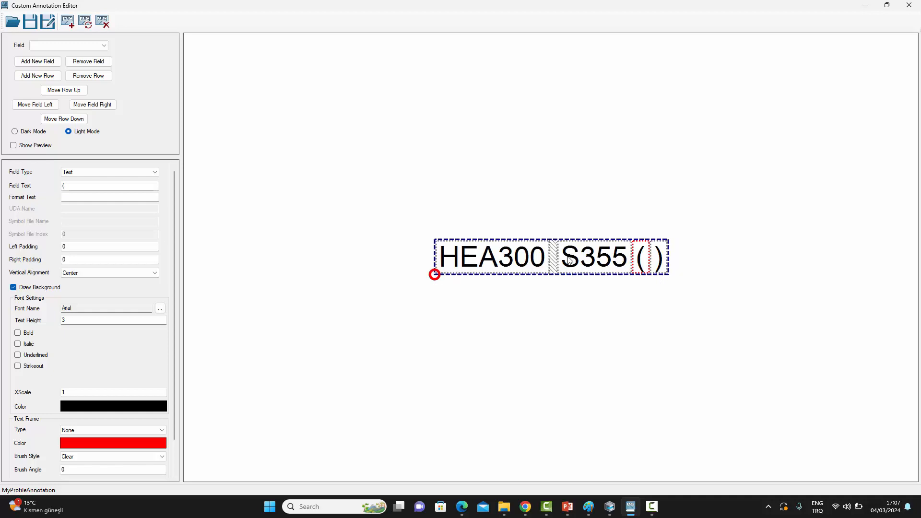
key(Left)
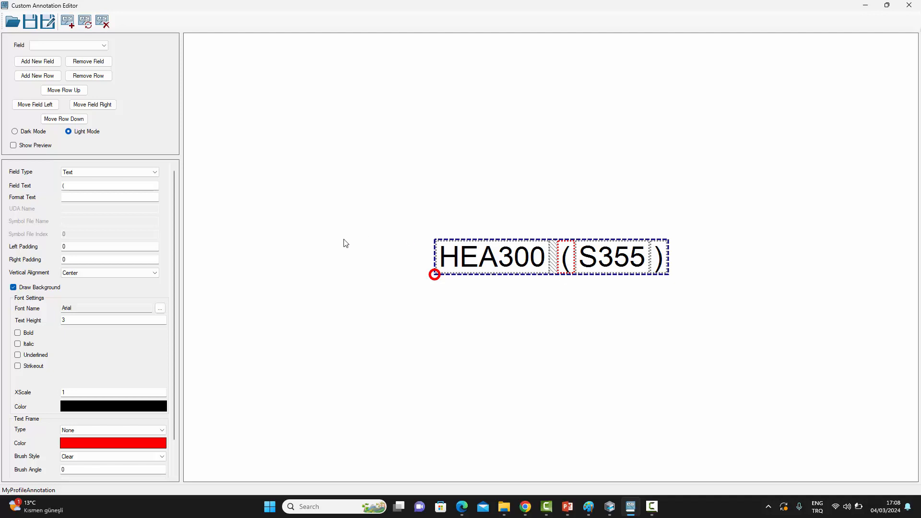
Try a right padding of 2 on the opening parenthesis field and restore it to 0.
double_click(71, 259)
text(2)
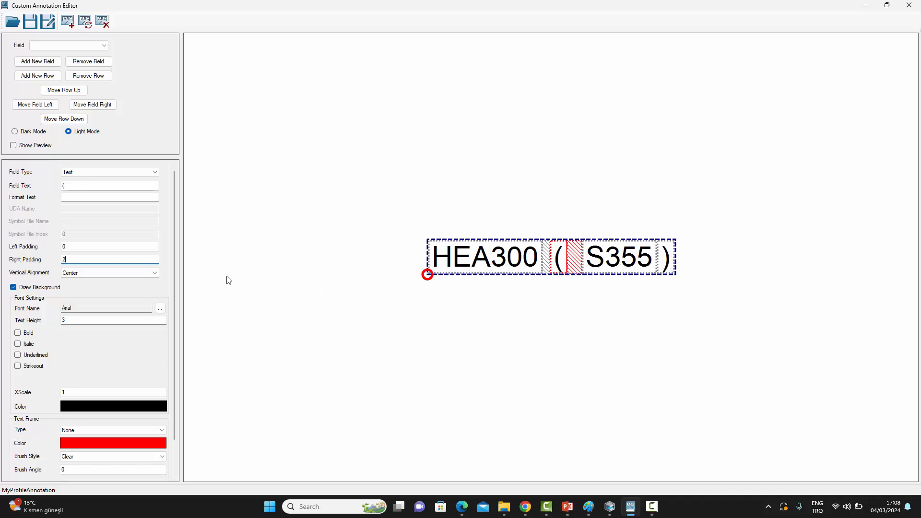
drag(82, 260, 13, 259)
text(0)
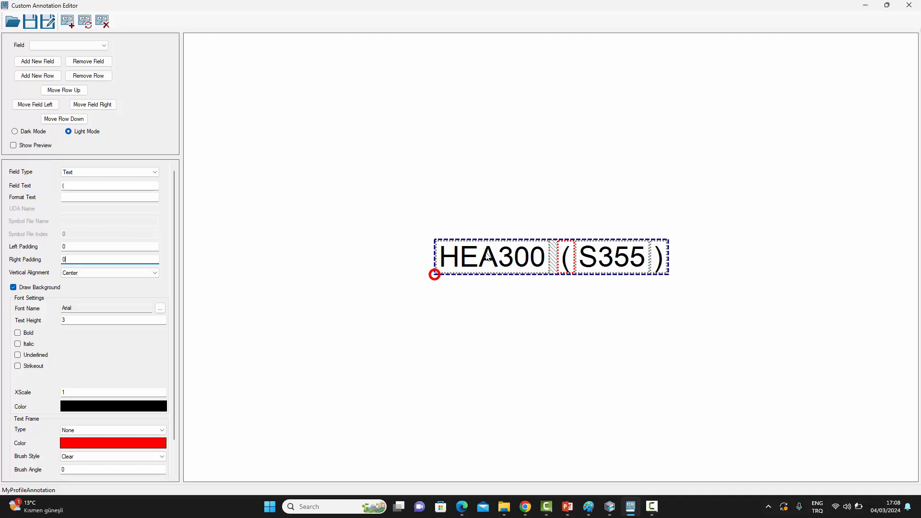
Set the HEA300 profile name field's text height to 5.
click(488, 261)
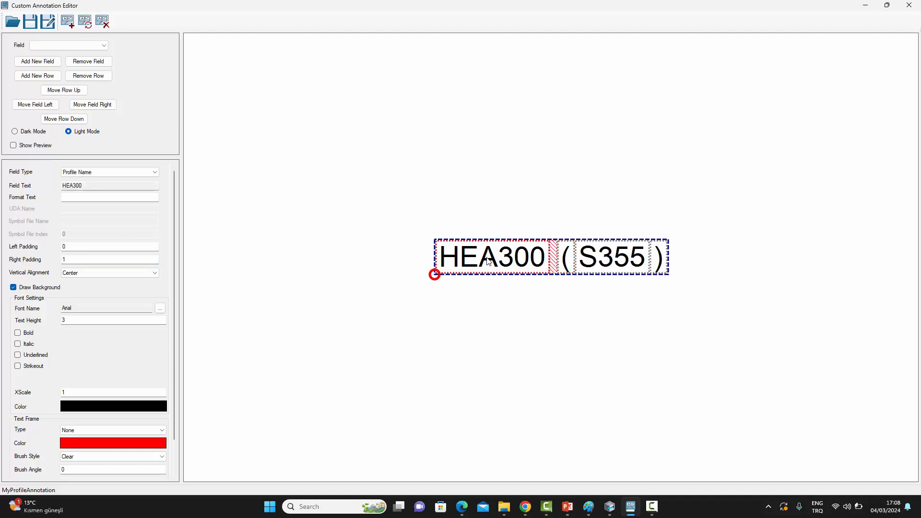
click(568, 259)
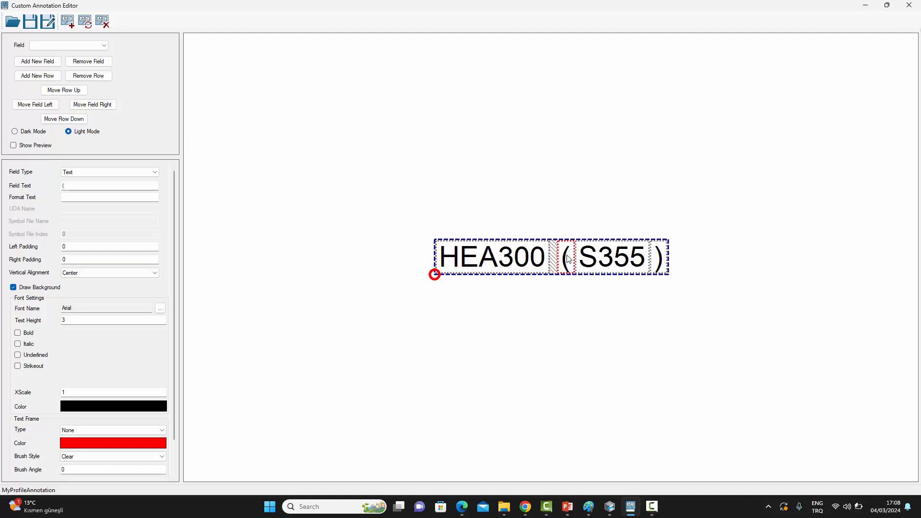
click(610, 259)
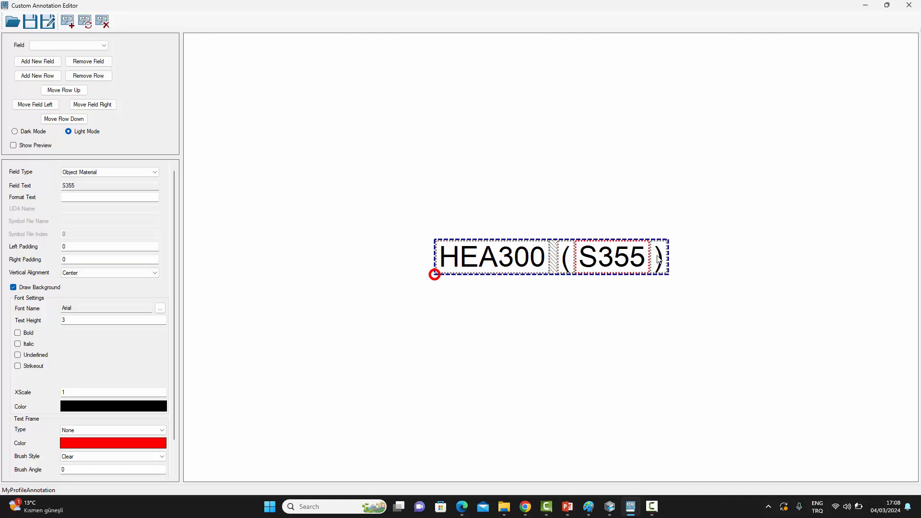
click(662, 260)
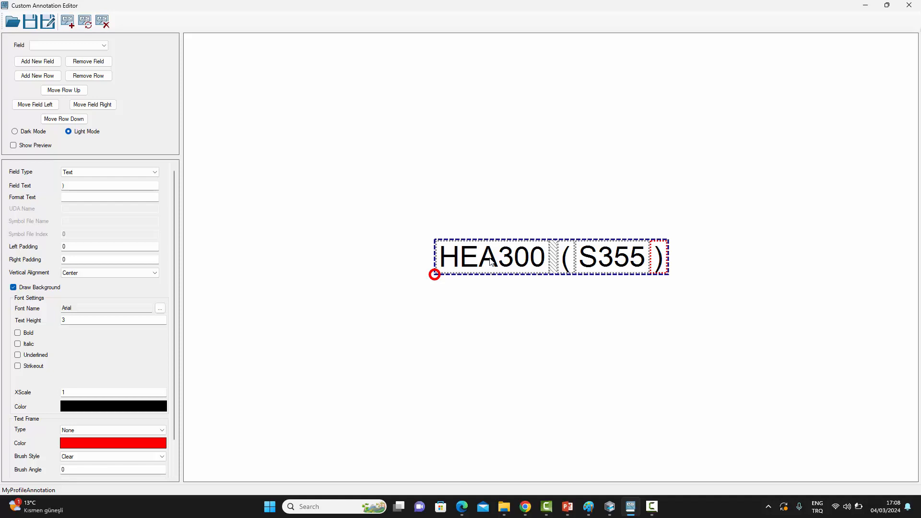
click(490, 261)
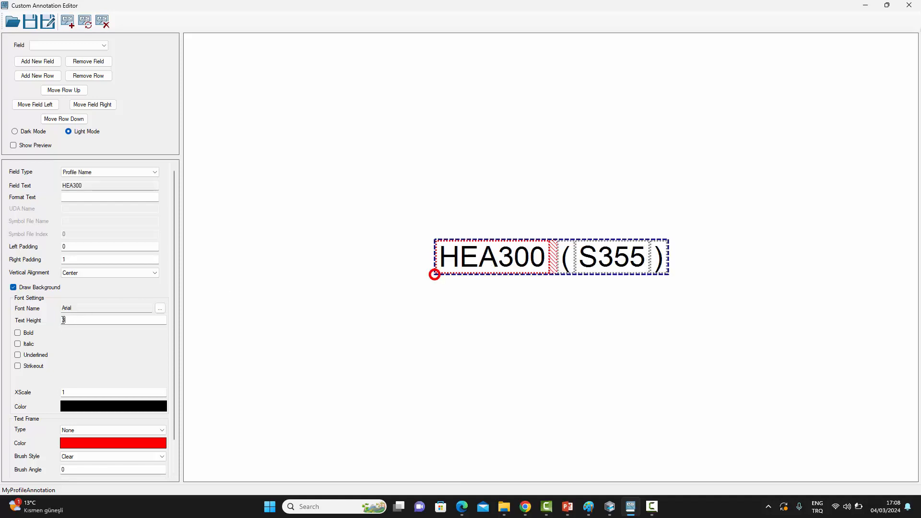
double_click(64, 320)
text(5)
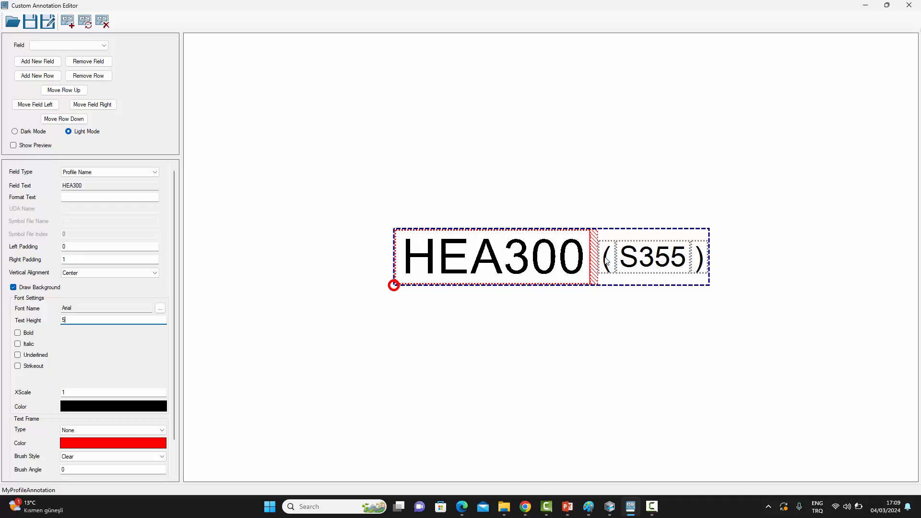
Set the vertical alignment of the opening parenthesis, S355 material and closing parenthesis fields to Bottom.
click(607, 261)
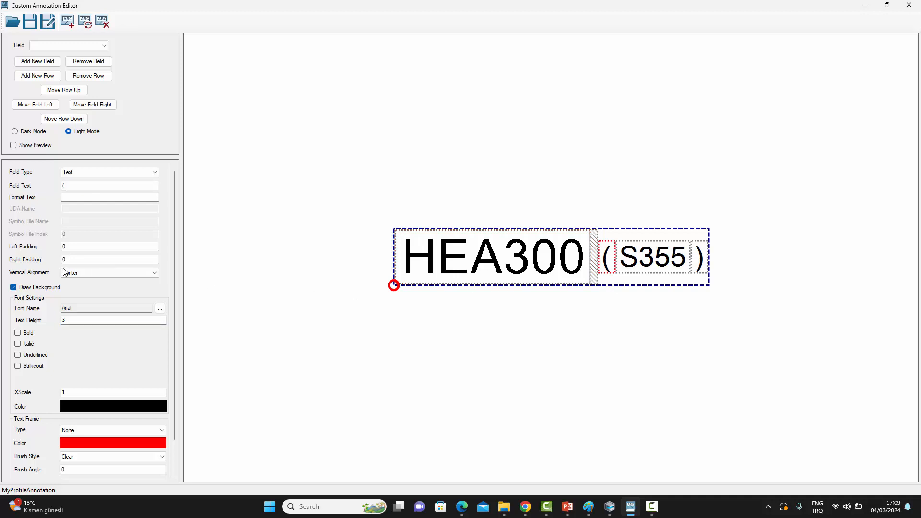
click(94, 279)
click(83, 295)
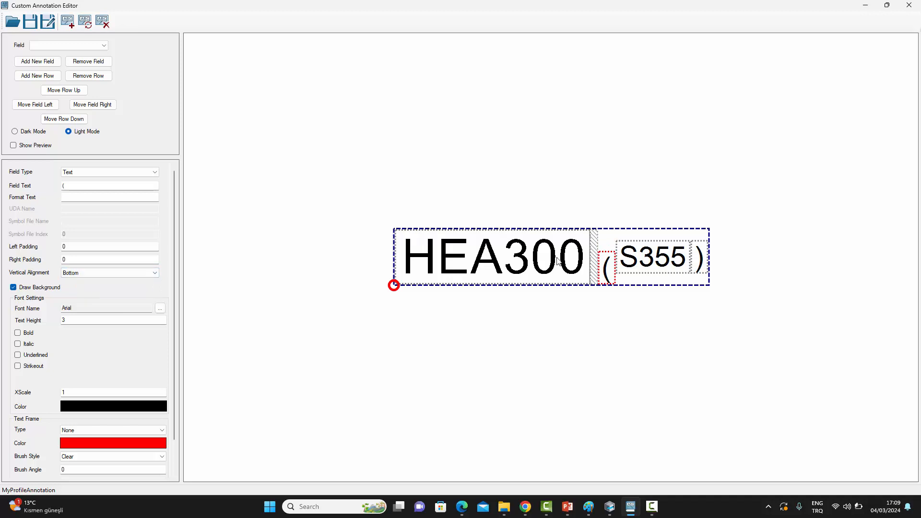
click(669, 262)
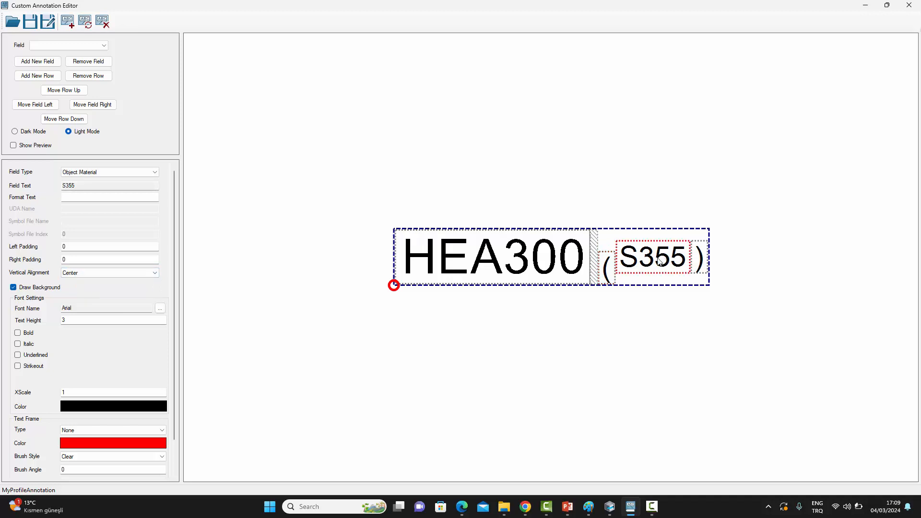
click(93, 277)
click(82, 293)
click(705, 265)
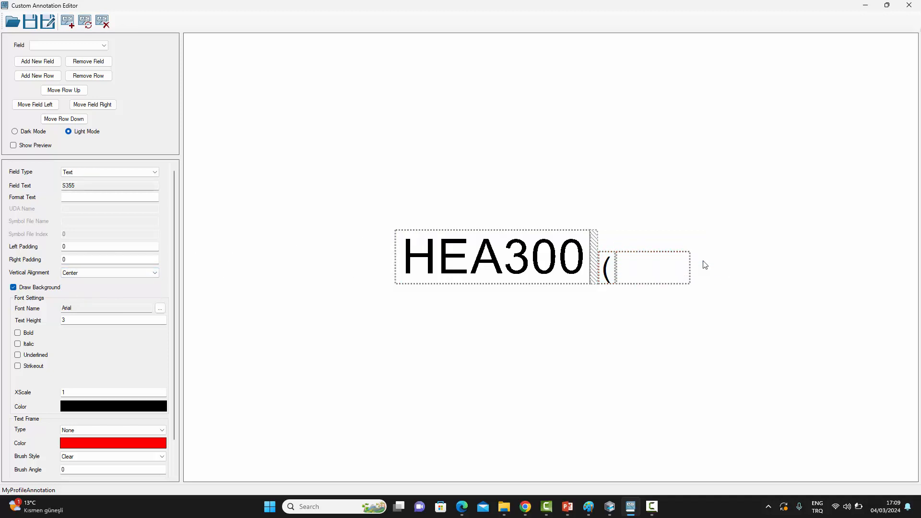
click(96, 273)
click(81, 294)
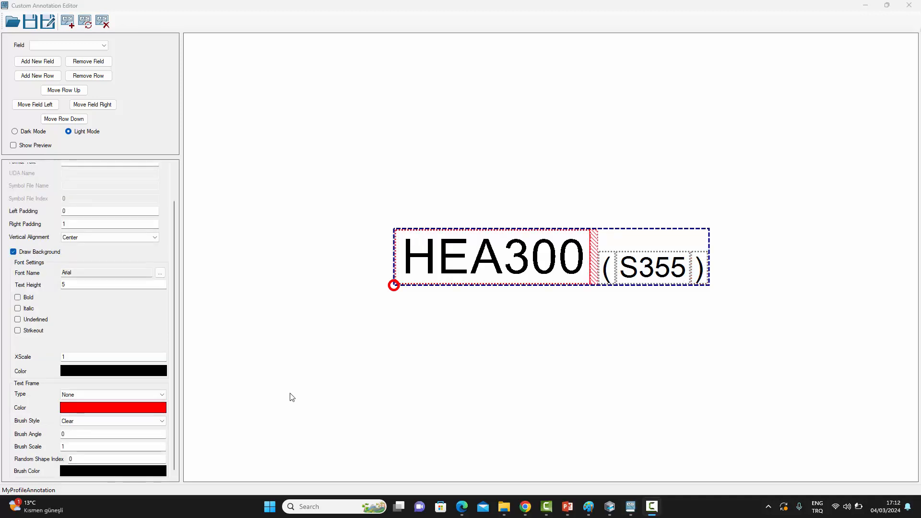
Change the HEA300 field's font color to bright blue and set its text frame type to Rectangle.
click(488, 260)
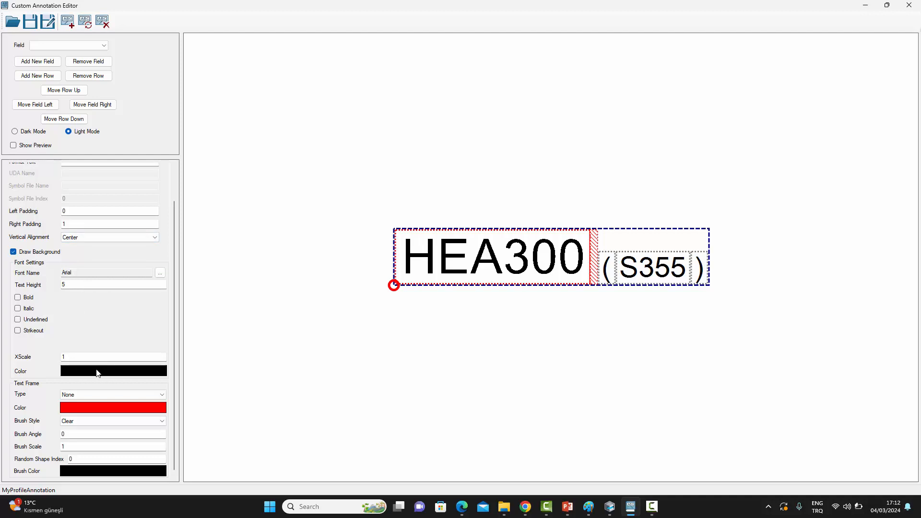
click(97, 374)
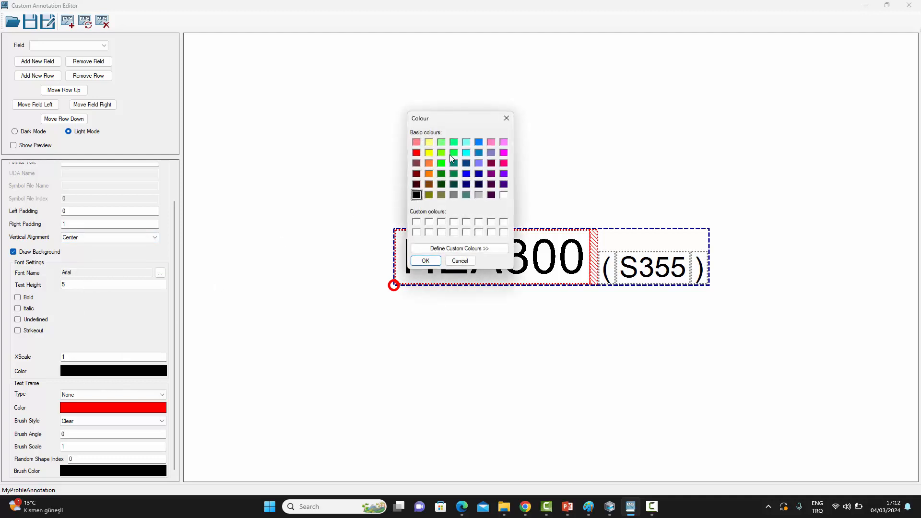
click(478, 143)
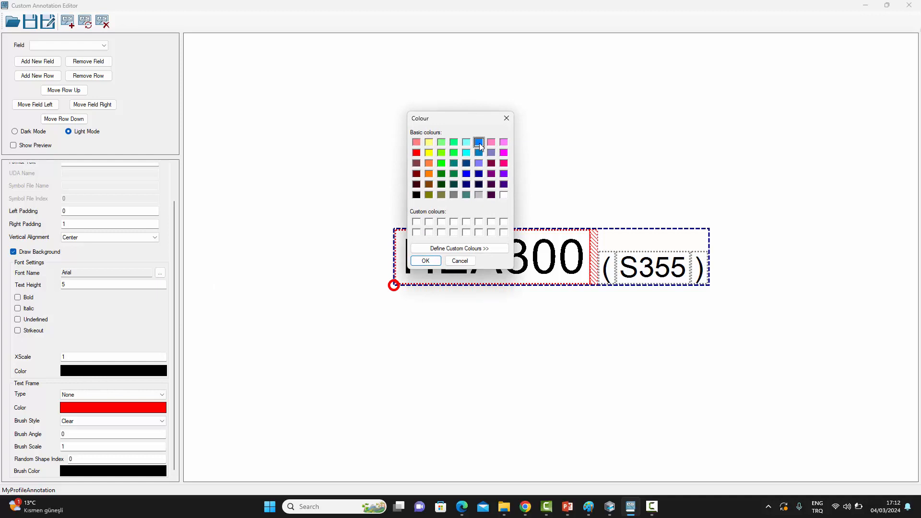
click(425, 261)
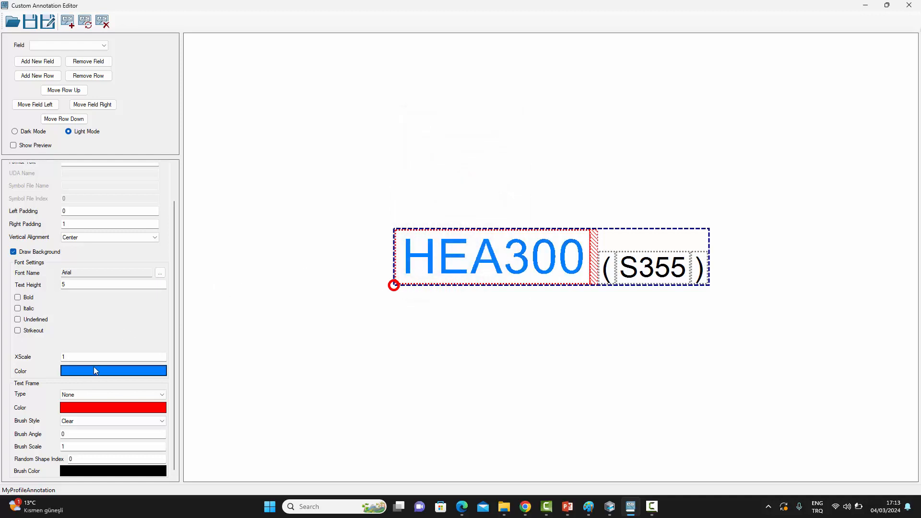
click(81, 394)
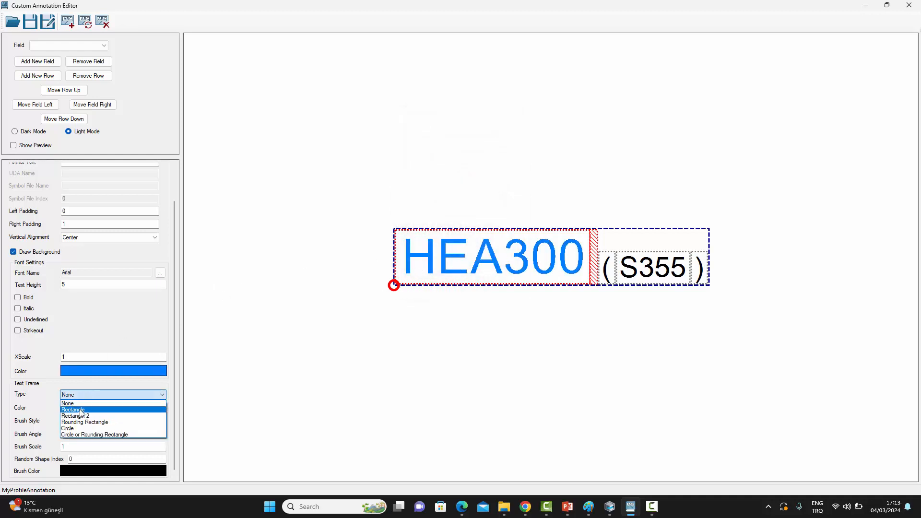
click(83, 409)
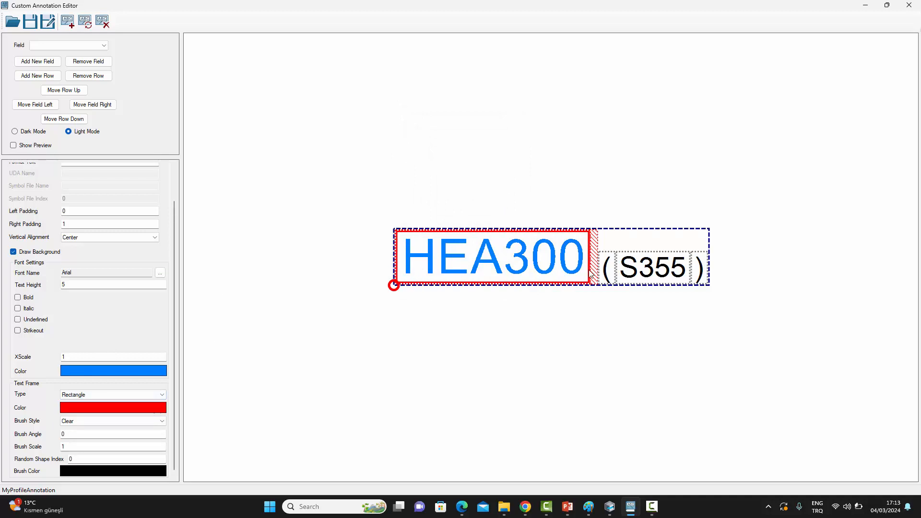
Try the Rounding Rectangle text frame type on the HEA300 field and restore it to Rectangle.
click(114, 396)
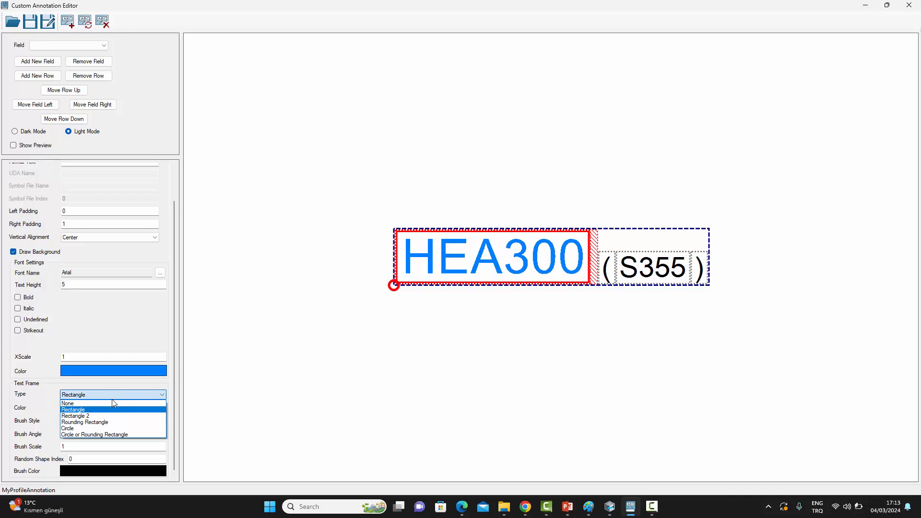
click(110, 423)
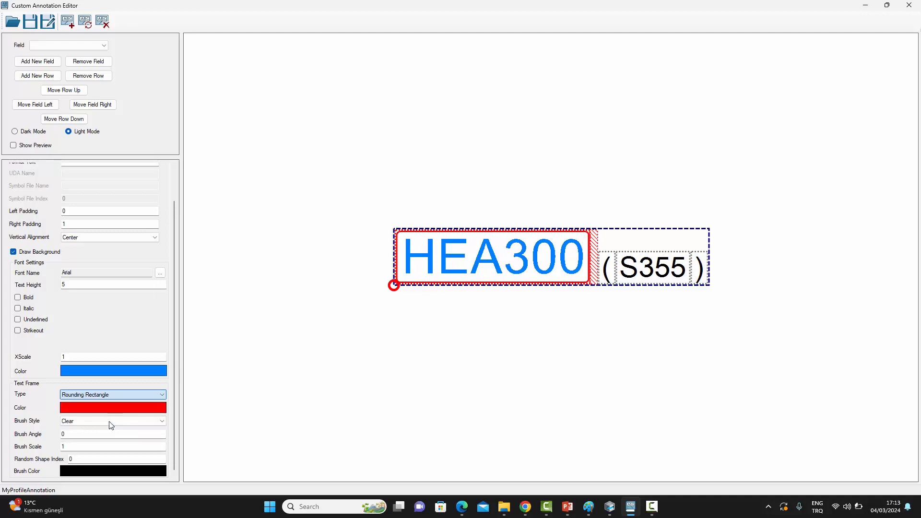
click(99, 397)
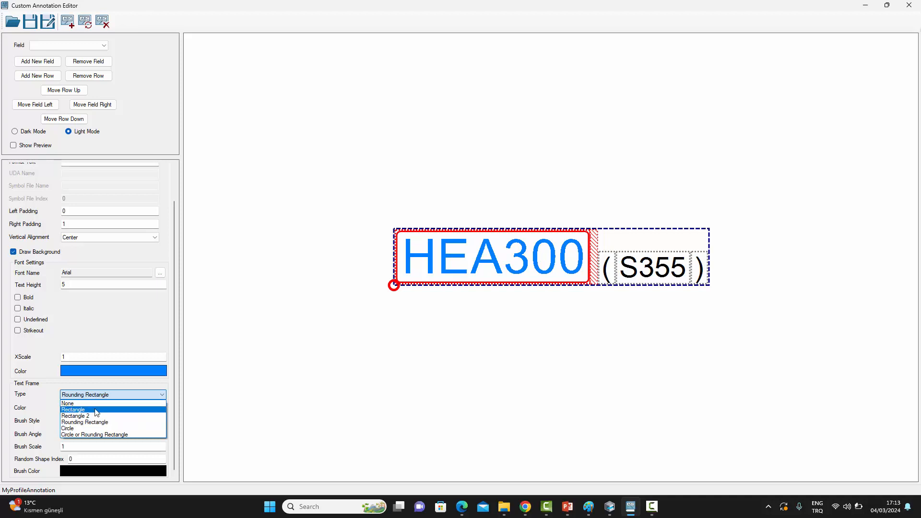
click(97, 411)
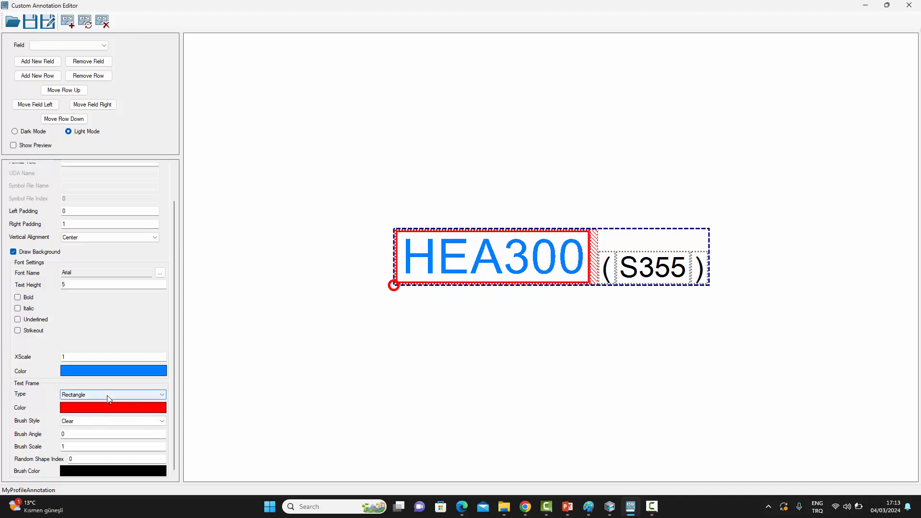
Try the Cross and Solid brush styles in the HEA300 field's text frame and restore the style to Clear.
click(94, 421)
click(86, 455)
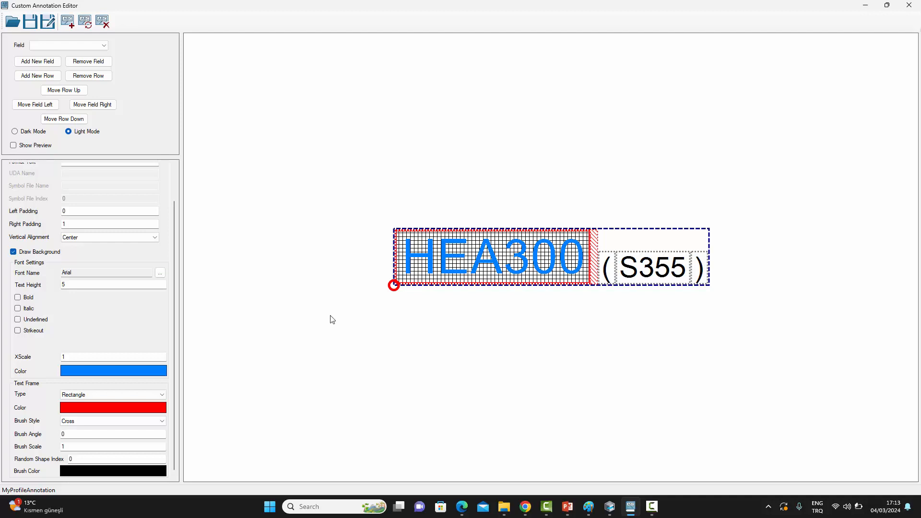
click(102, 409)
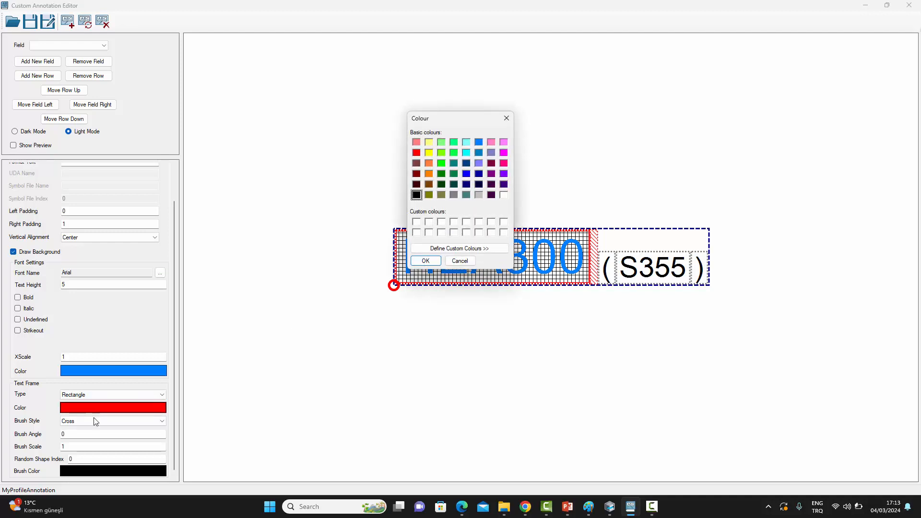
click(462, 263)
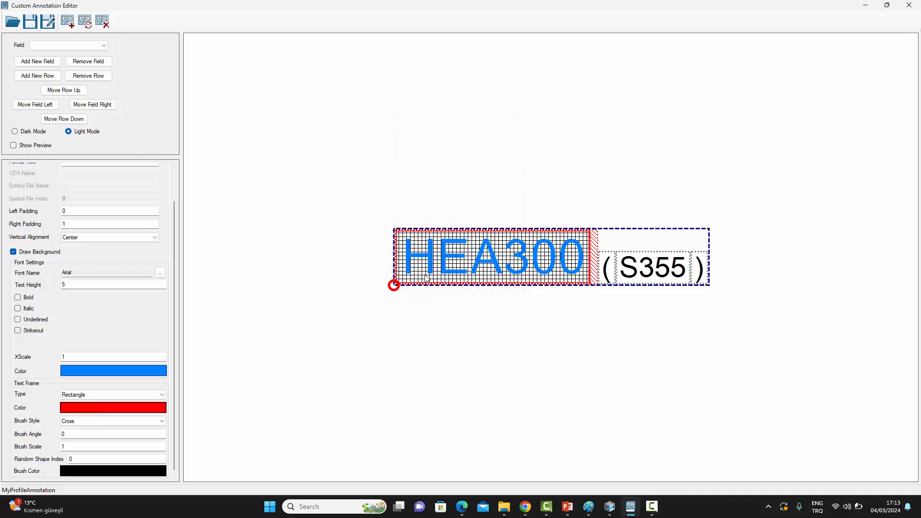
click(102, 420)
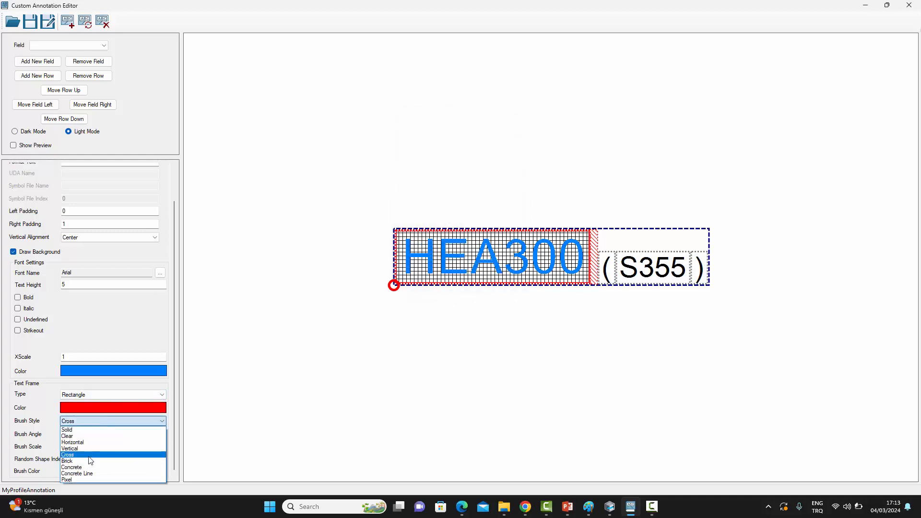
click(101, 430)
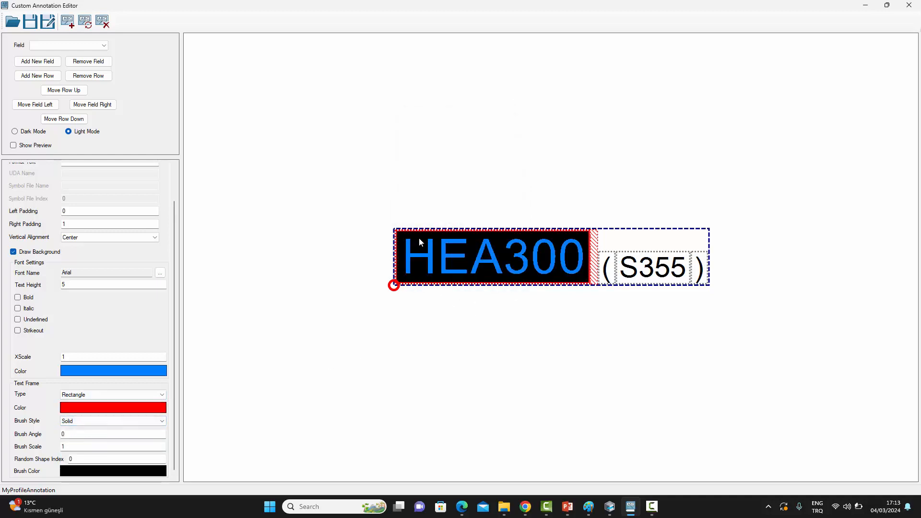
click(122, 421)
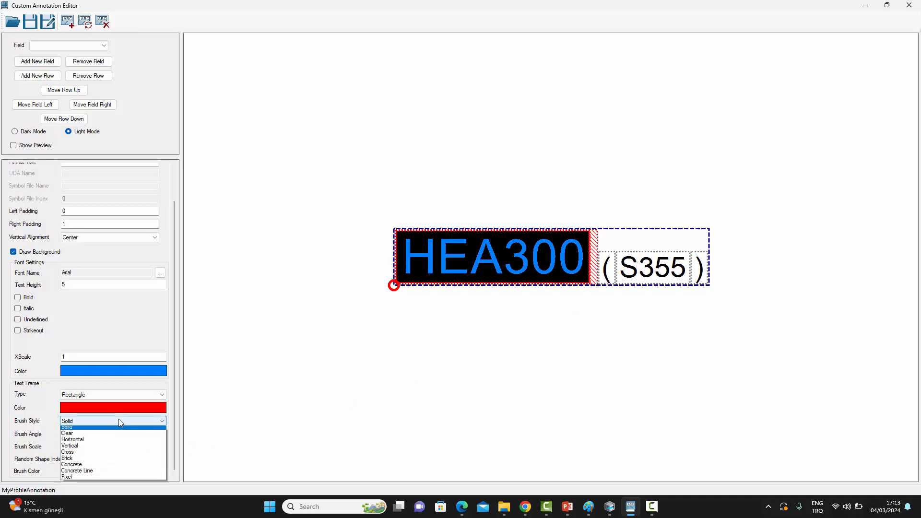
click(97, 436)
Set the HEA300 field's text frame type to None and its font color to black.
click(98, 395)
click(94, 404)
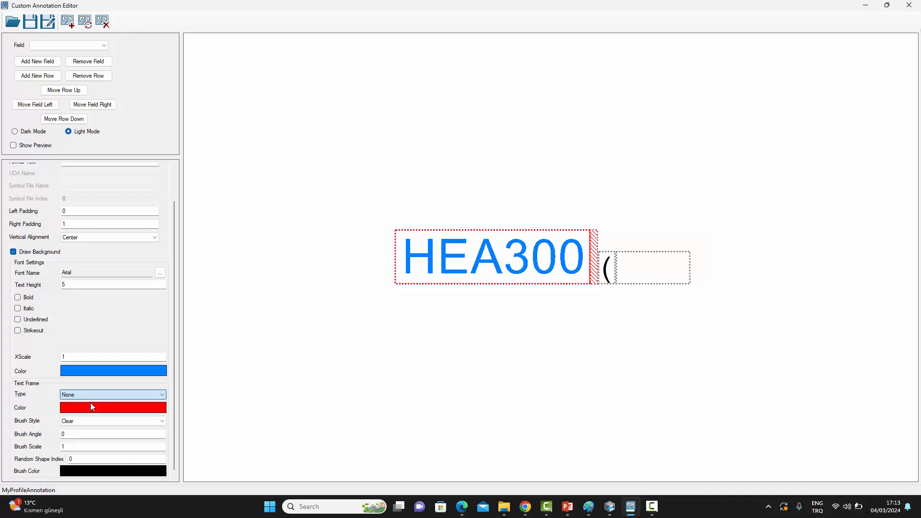
click(93, 369)
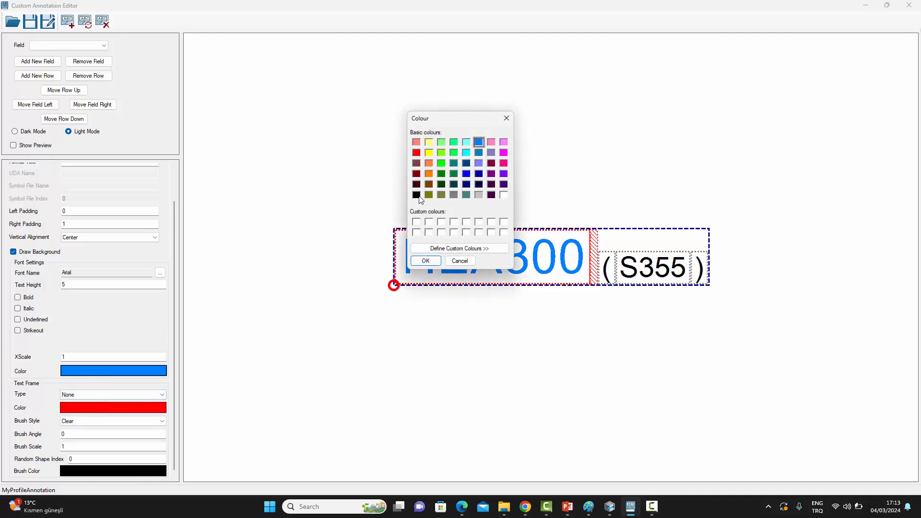
click(416, 195)
click(425, 261)
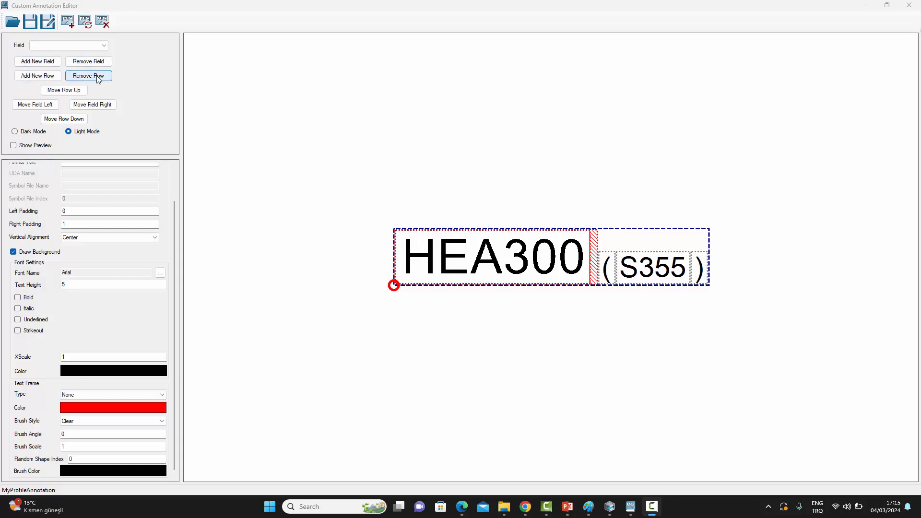
Add a new row to the annotation and move it down below the HEA300 row.
click(38, 76)
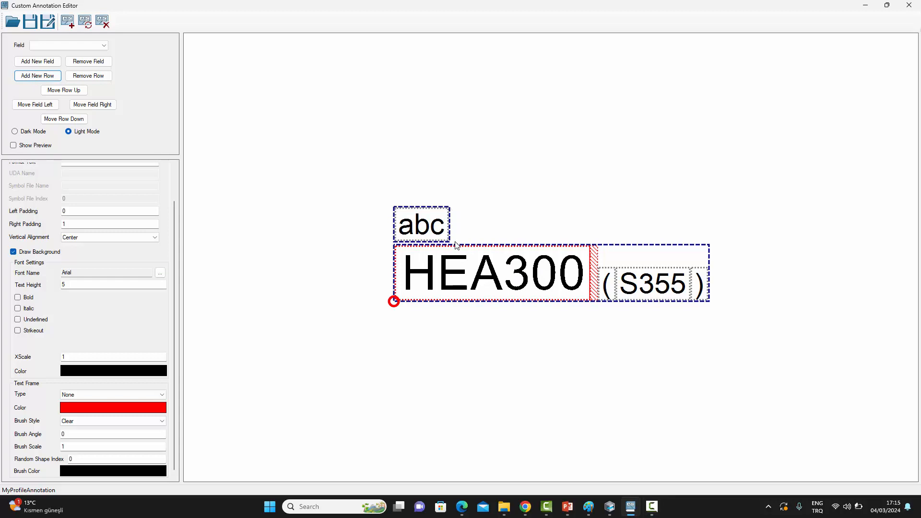
click(437, 228)
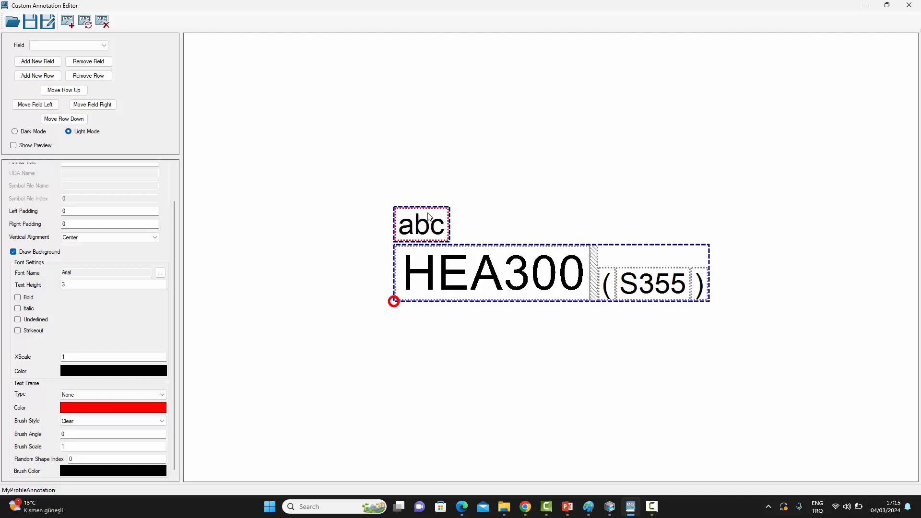
click(461, 225)
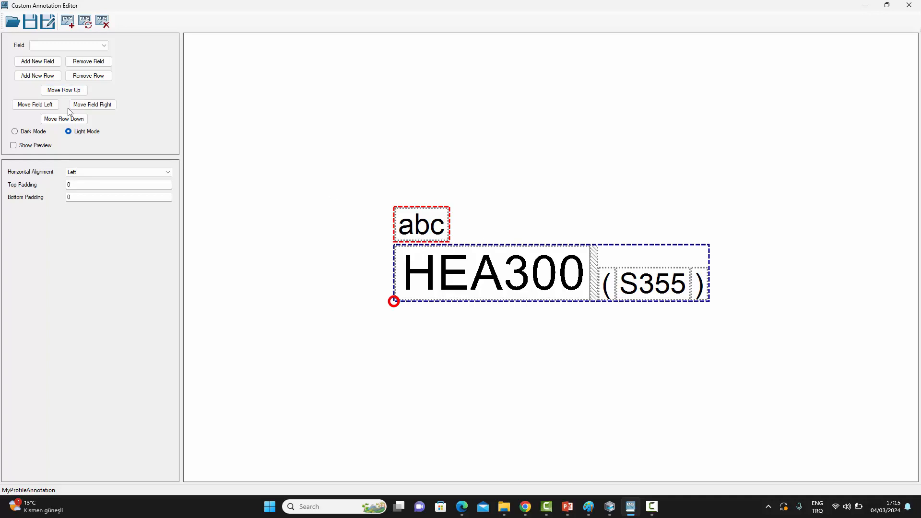
click(67, 120)
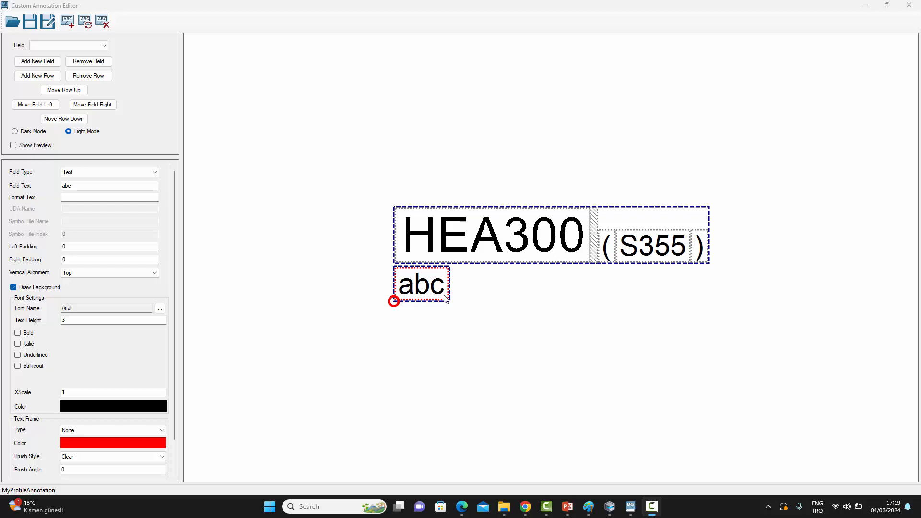
Try the Center and Right horizontal alignments on the abc row and restore it to Left.
click(405, 319)
click(424, 288)
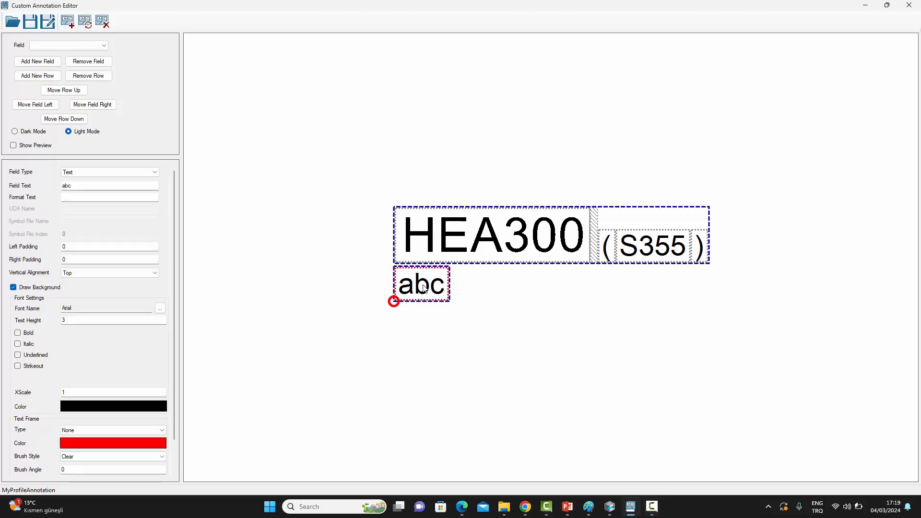
click(424, 288)
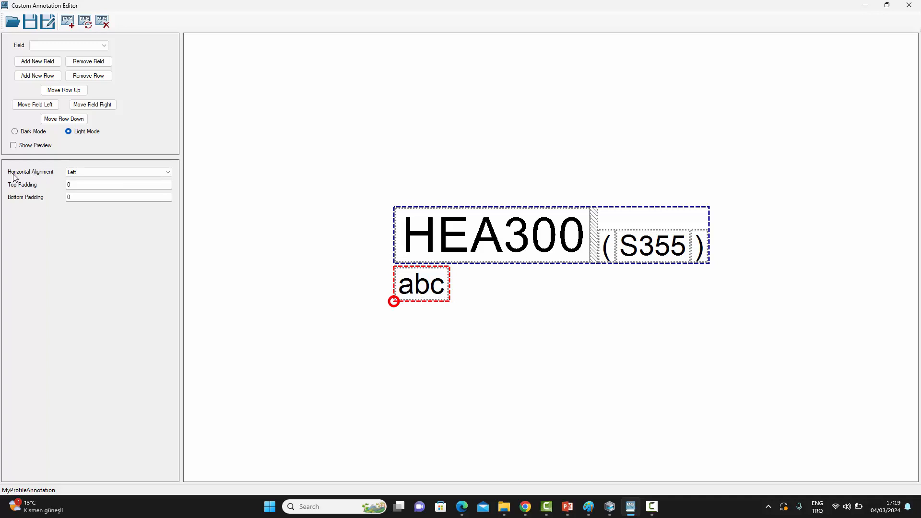
click(90, 176)
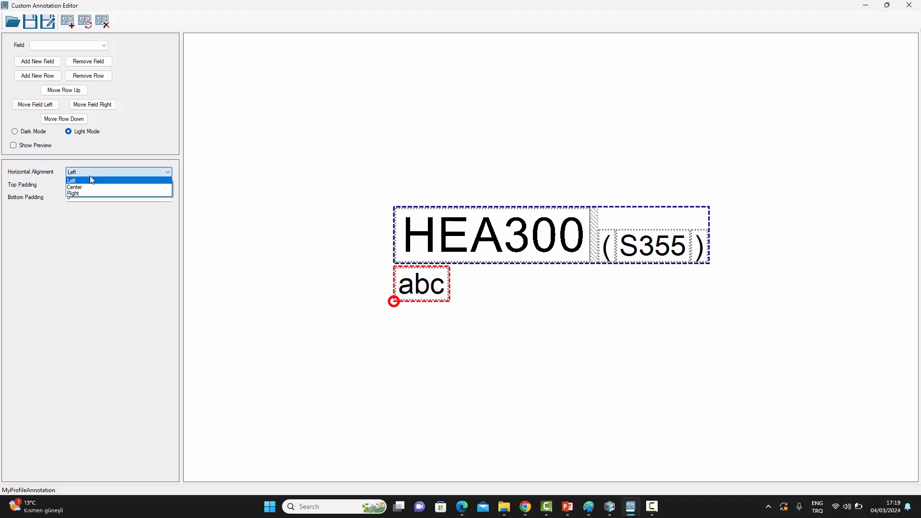
click(88, 190)
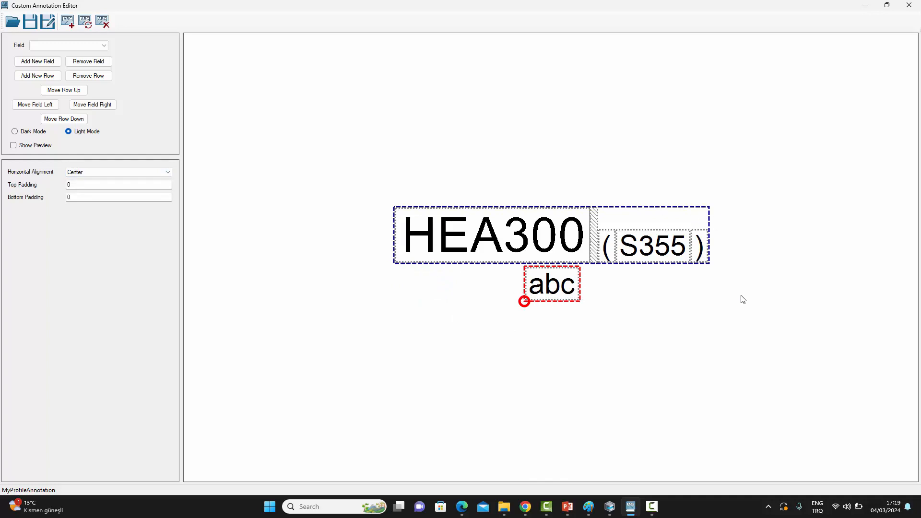
click(107, 172)
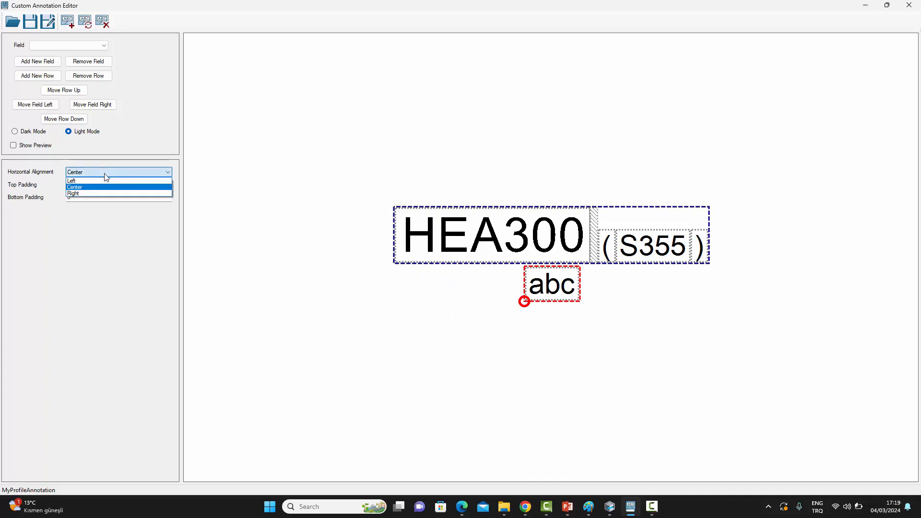
click(98, 193)
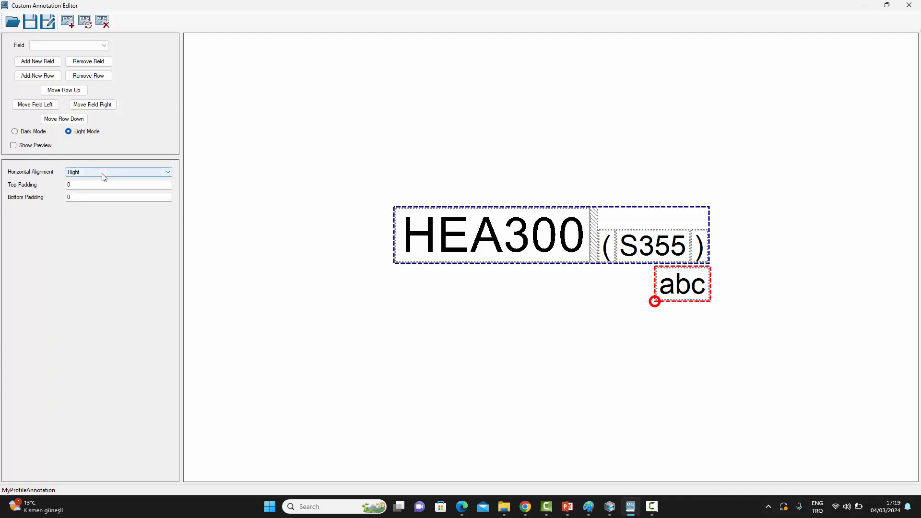
click(101, 172)
click(95, 182)
click(117, 185)
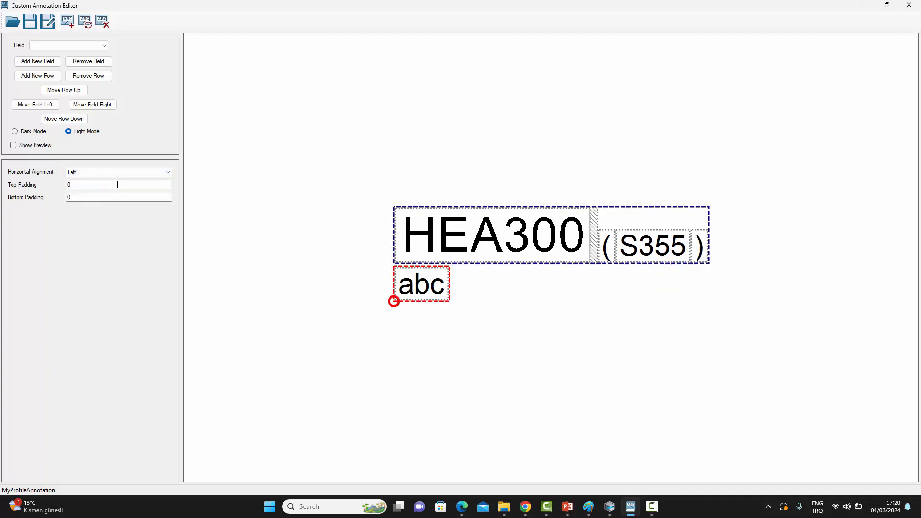
Set the left padding of the abc field to 4.
click(422, 288)
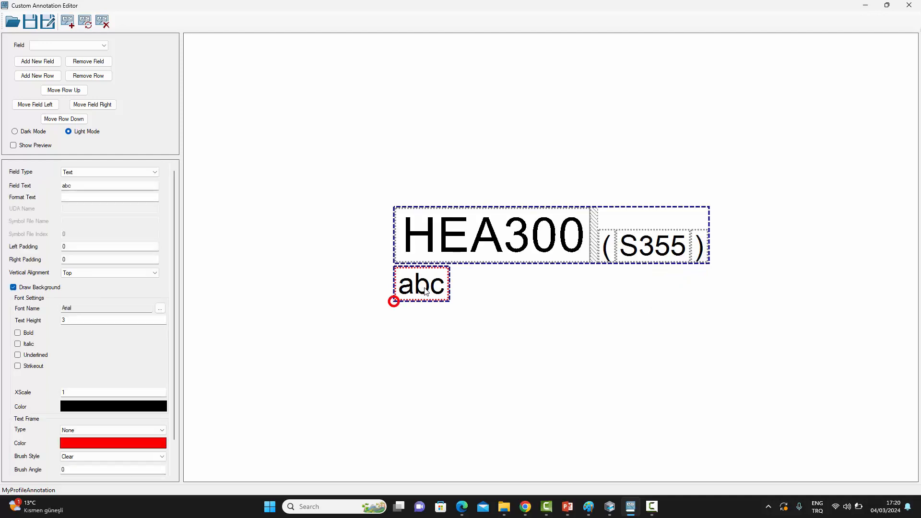
double_click(77, 246)
text(4)
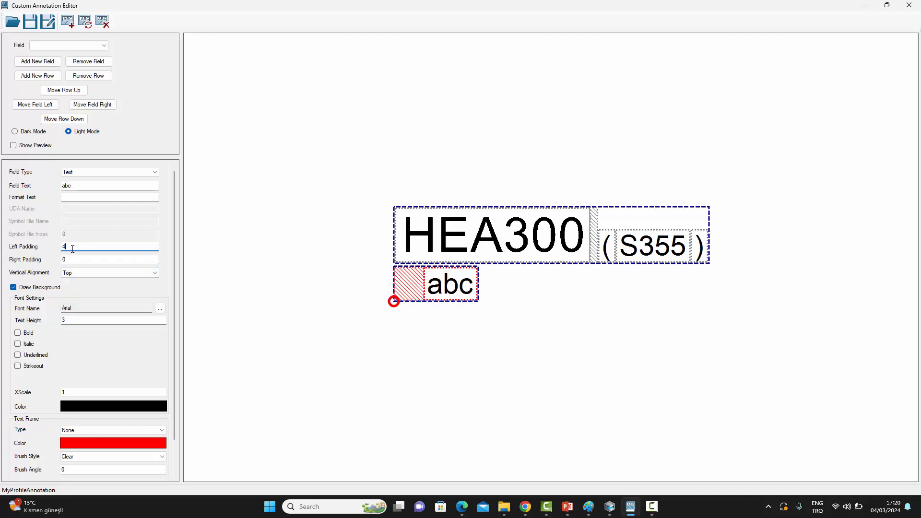
drag(72, 248, 13, 247)
Change the abc field's type to Object Part Actual Number.
click(101, 176)
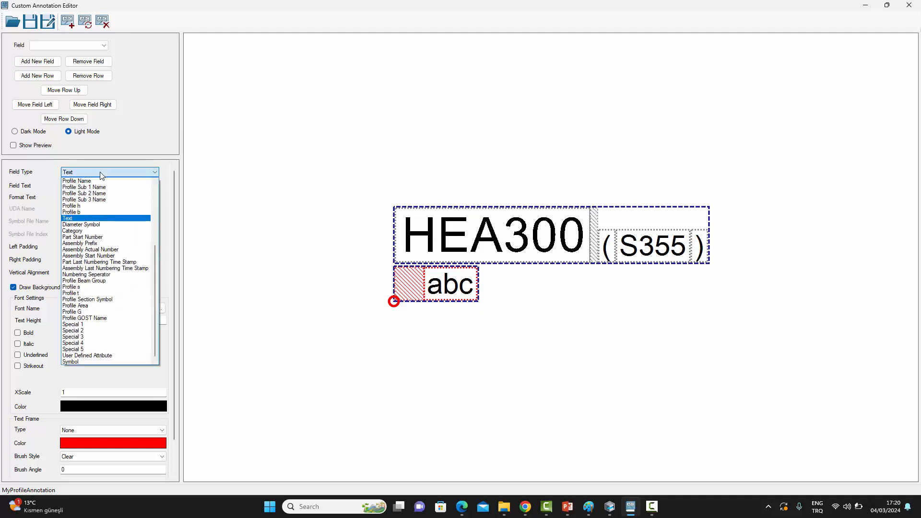
drag(156, 256, 155, 190)
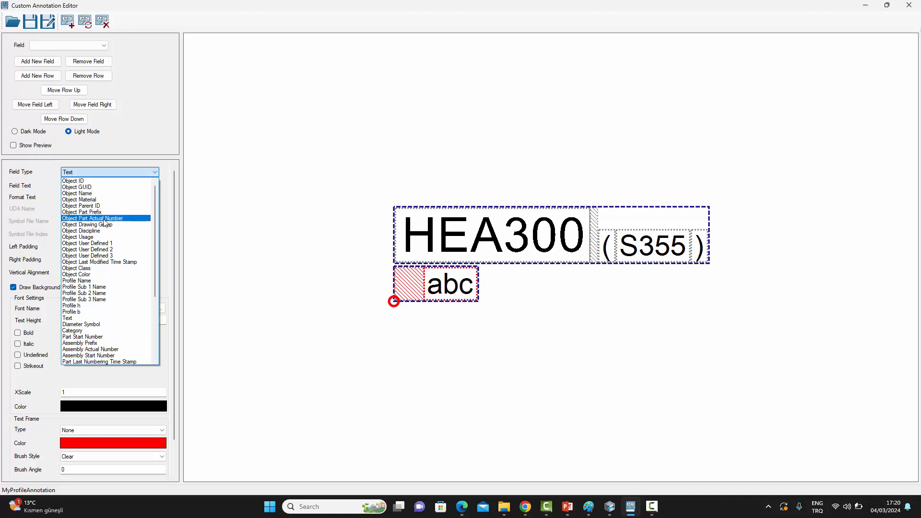
click(104, 220)
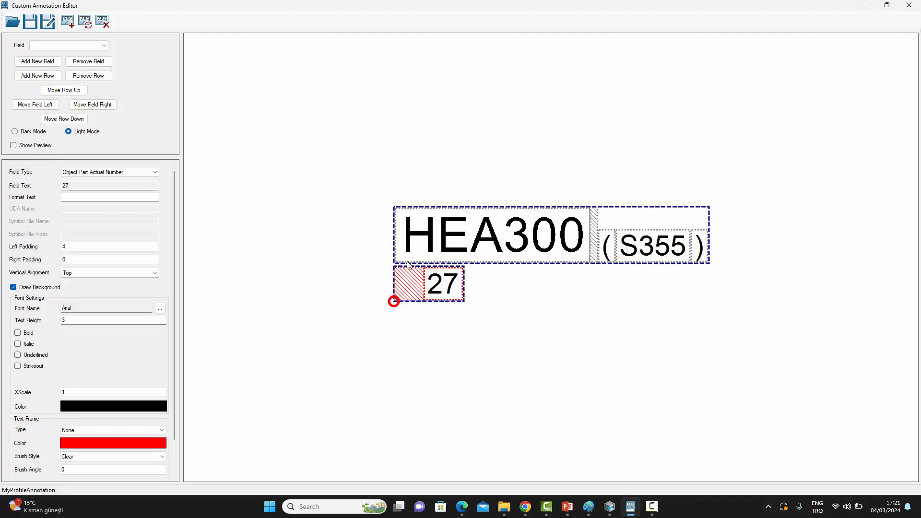
Set the part number row's top padding to 3 and its bottom padding to 2.
click(331, 194)
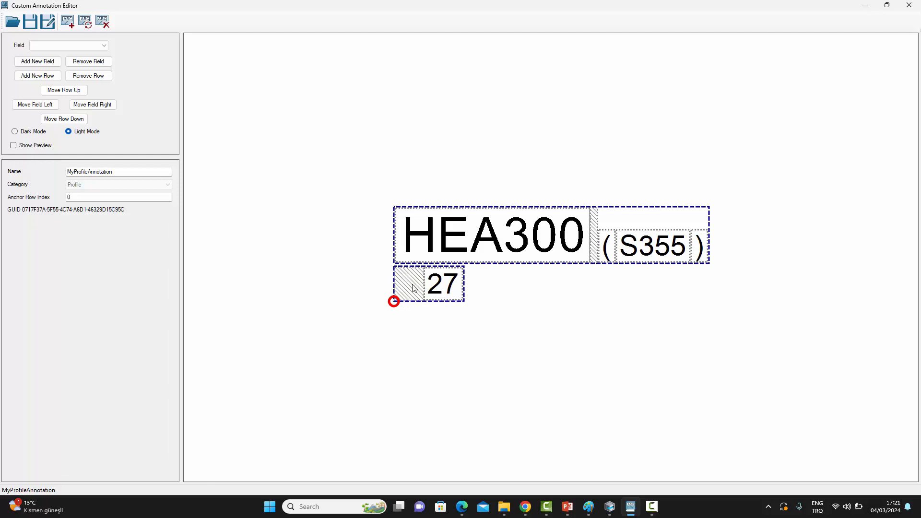
click(428, 294)
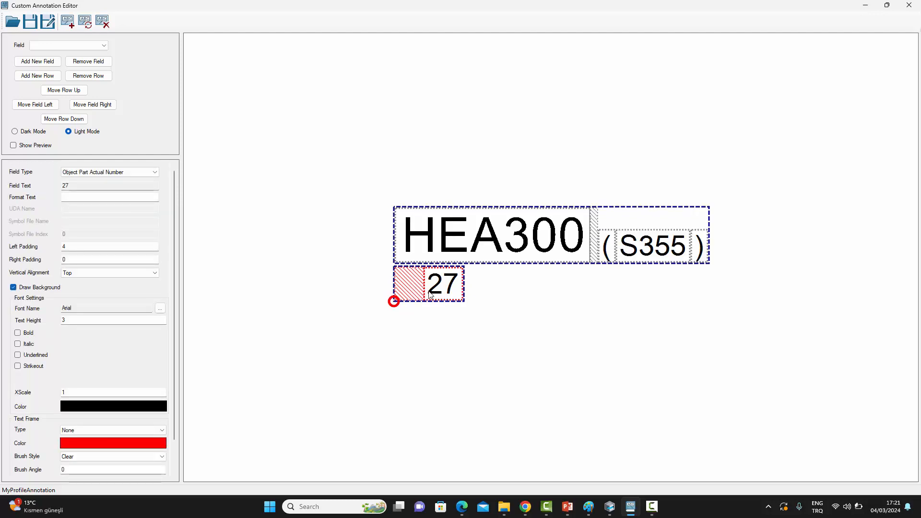
click(429, 294)
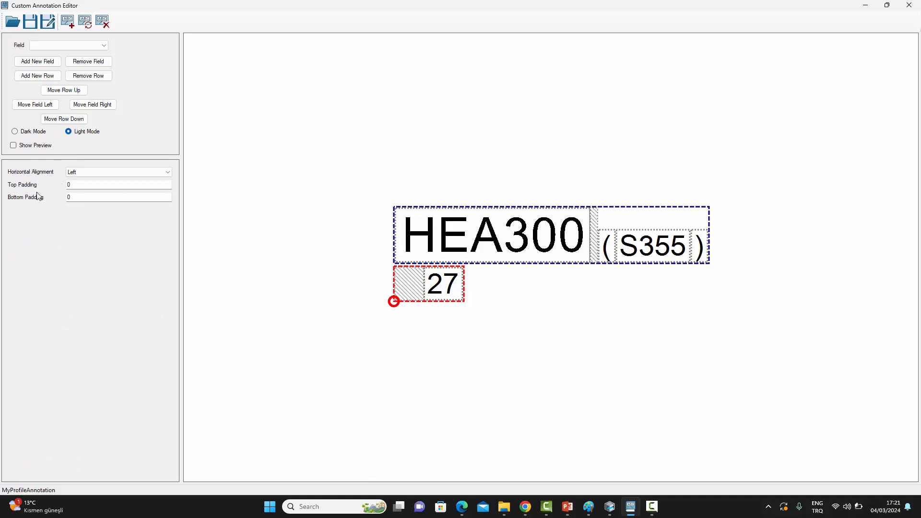
click(85, 186)
text(3)
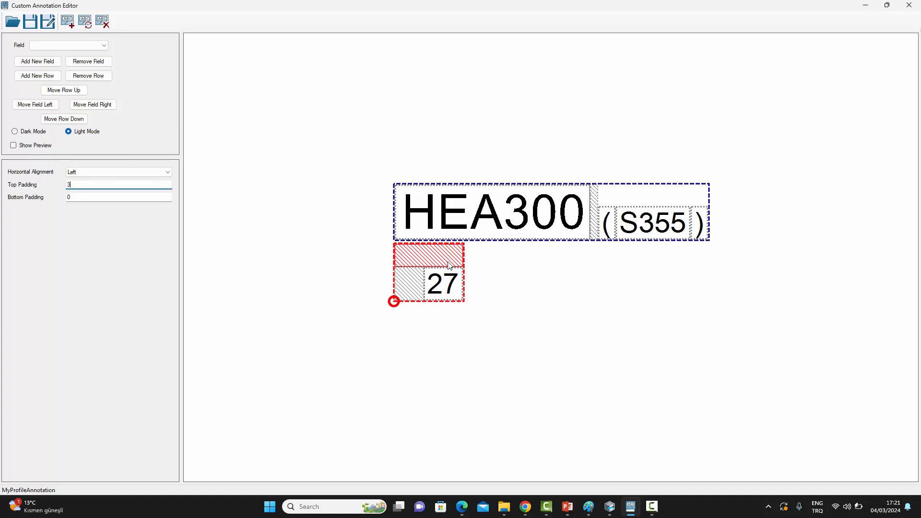
key(Tab)
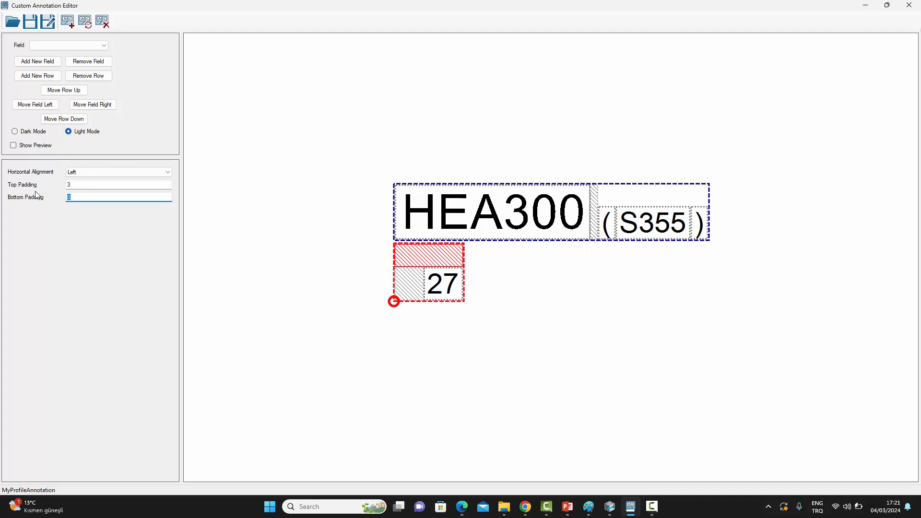
text(2)
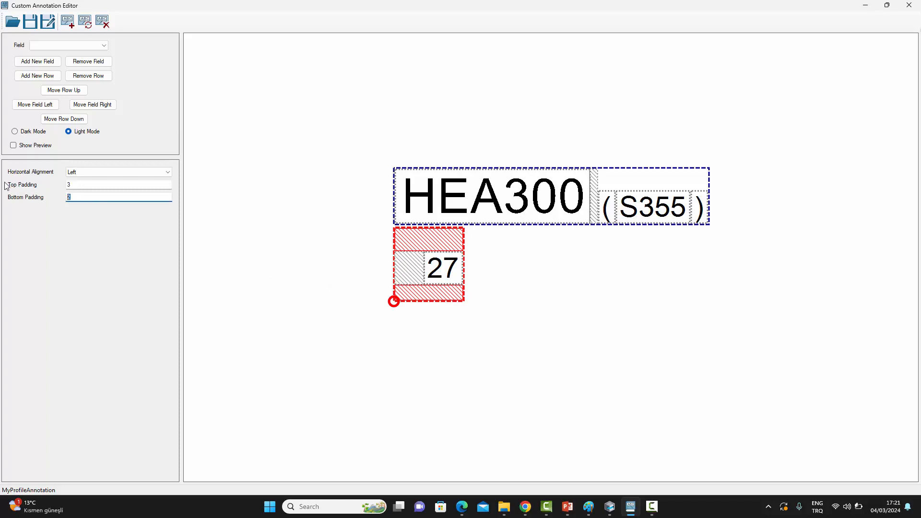
Set the part number row's bottom padding to 0 and the annotation's anchor row index to 1.
text(0)
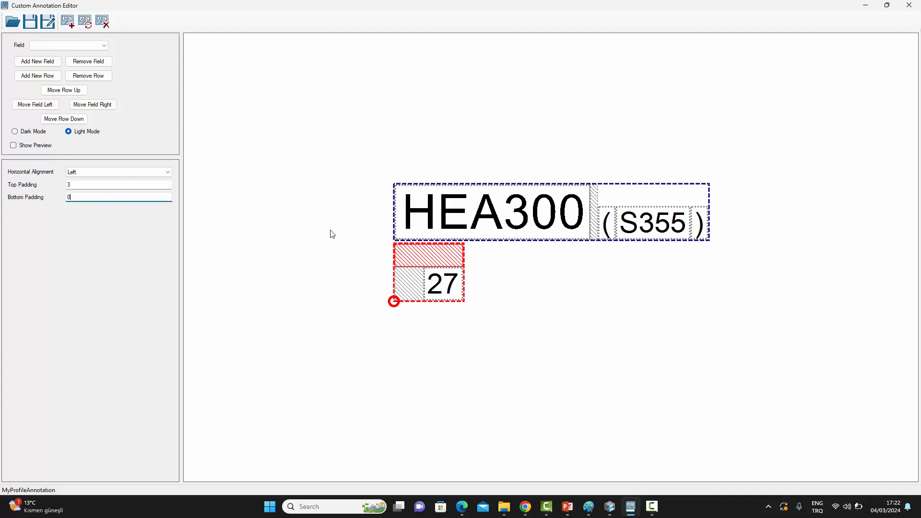
click(341, 268)
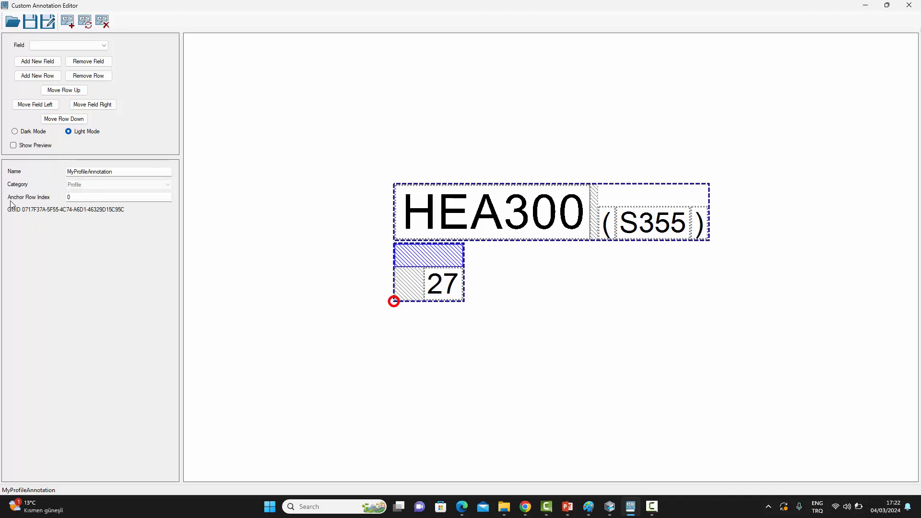
click(77, 198)
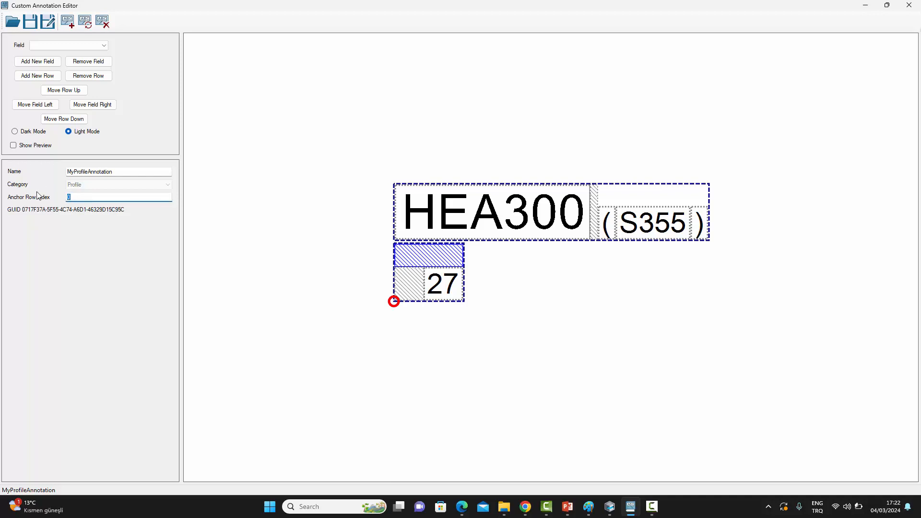
text(1)
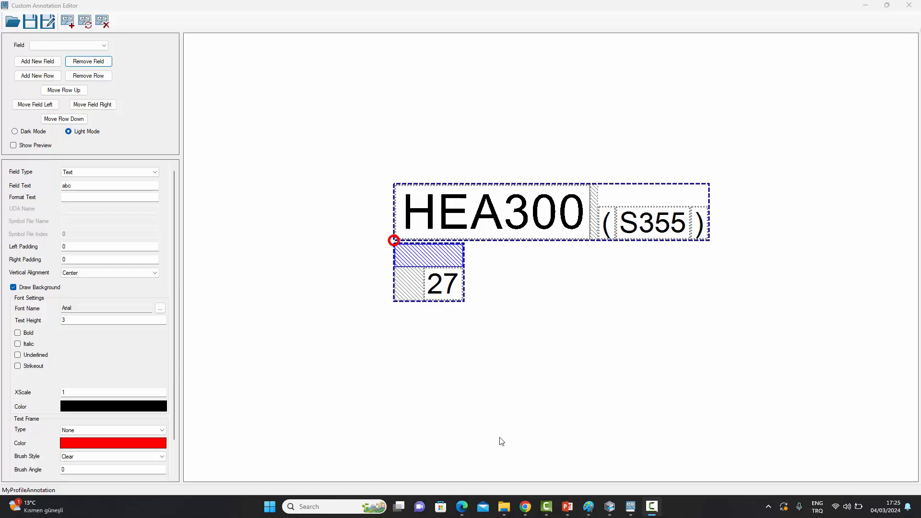
Add a field after the part number, try the Symbol type, and set its type to User Defined Attribute.
click(449, 288)
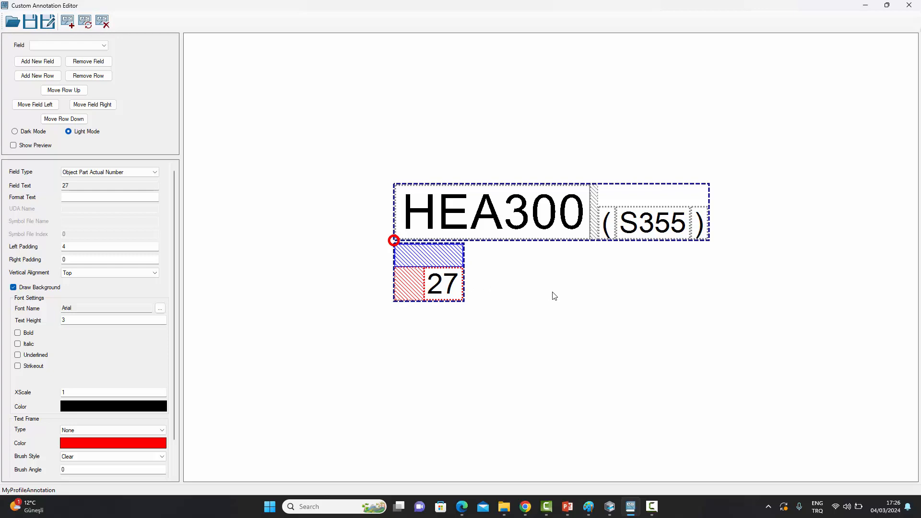
click(46, 66)
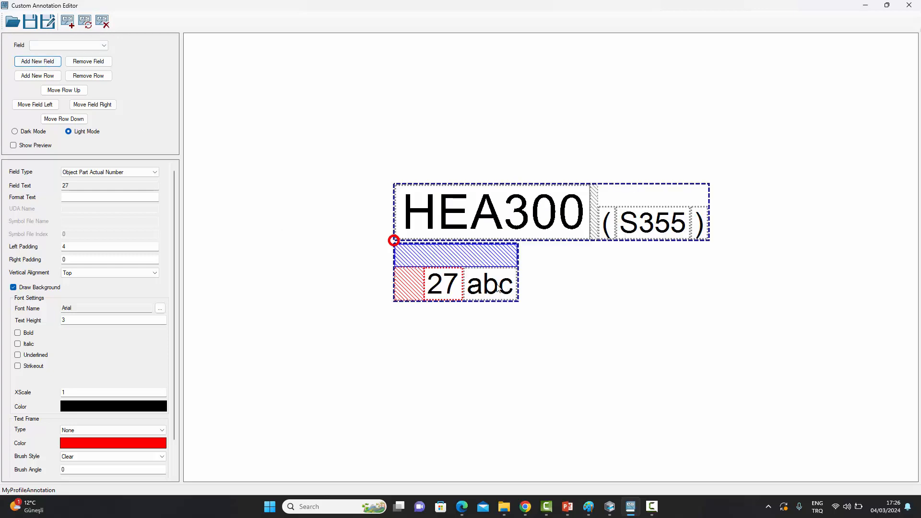
click(498, 289)
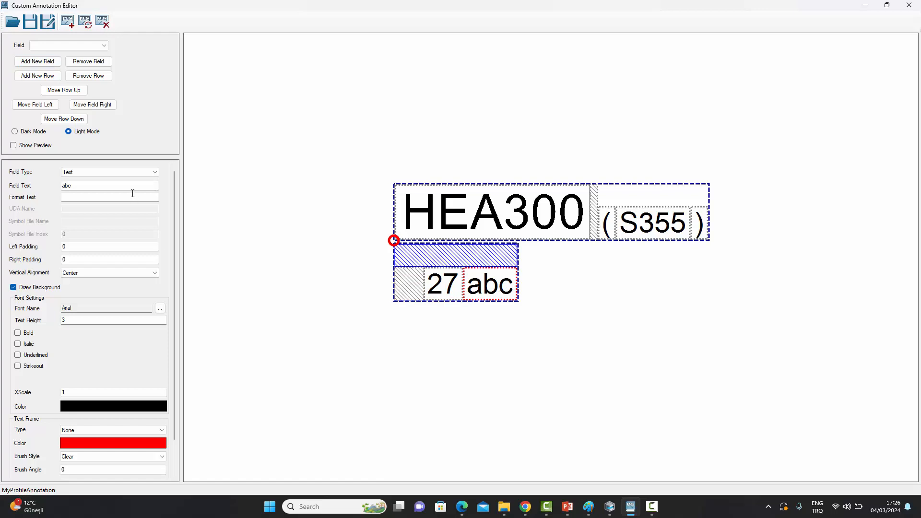
click(92, 175)
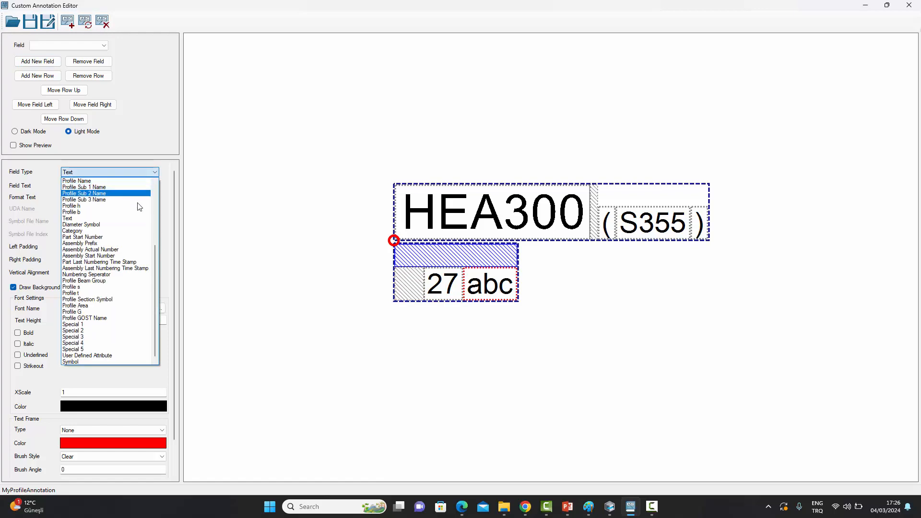
click(76, 363)
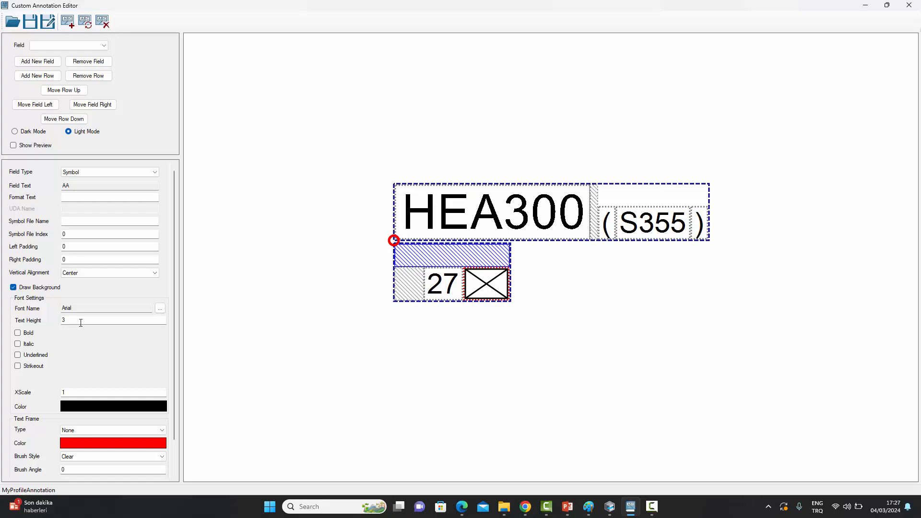
click(153, 173)
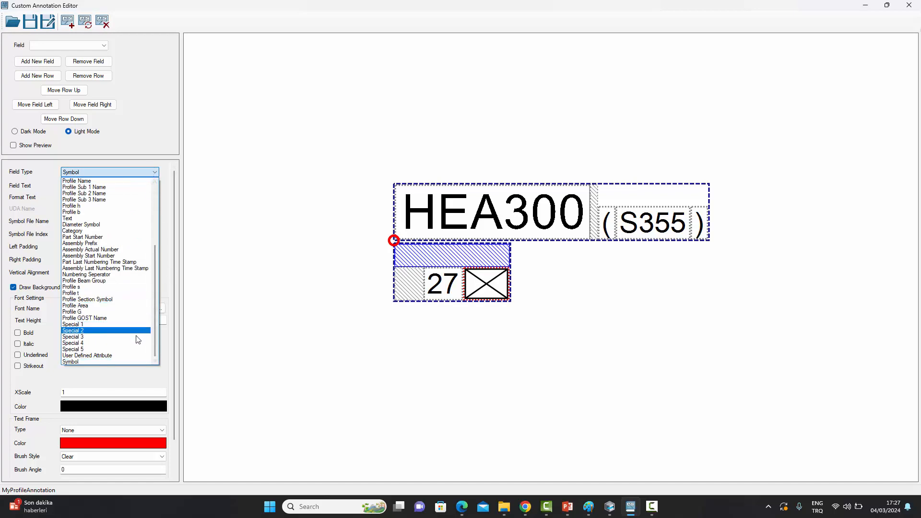
click(107, 356)
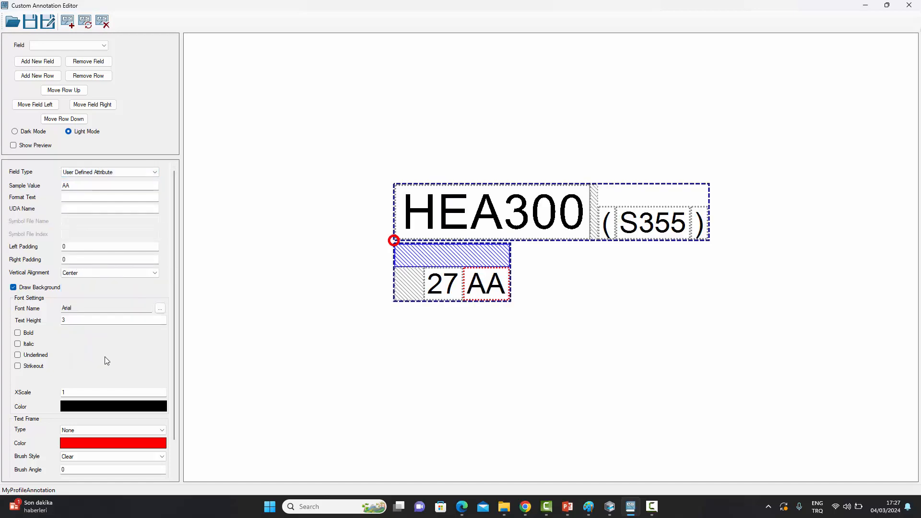
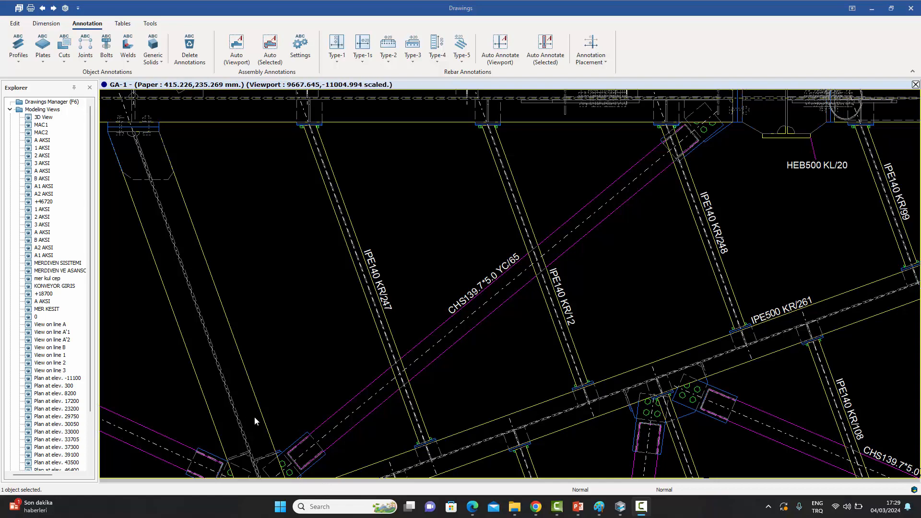
Open the profile annotation settings, try the built-in Profile Name and Material annotations above the beam's middle, and clear them.
click(18, 63)
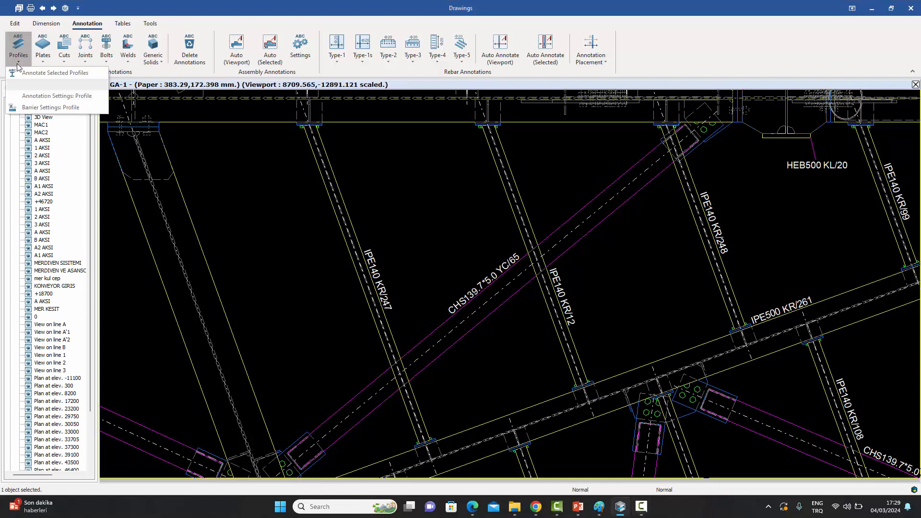
click(67, 96)
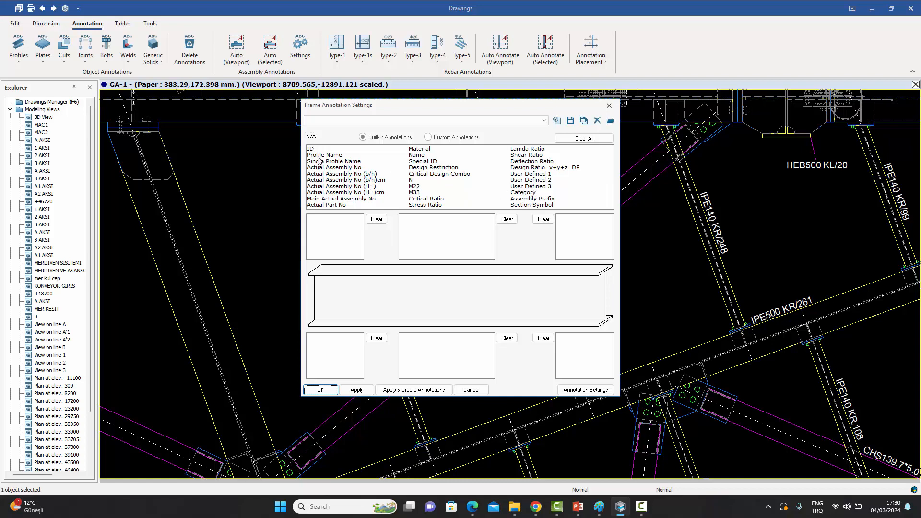
drag(320, 155, 444, 237)
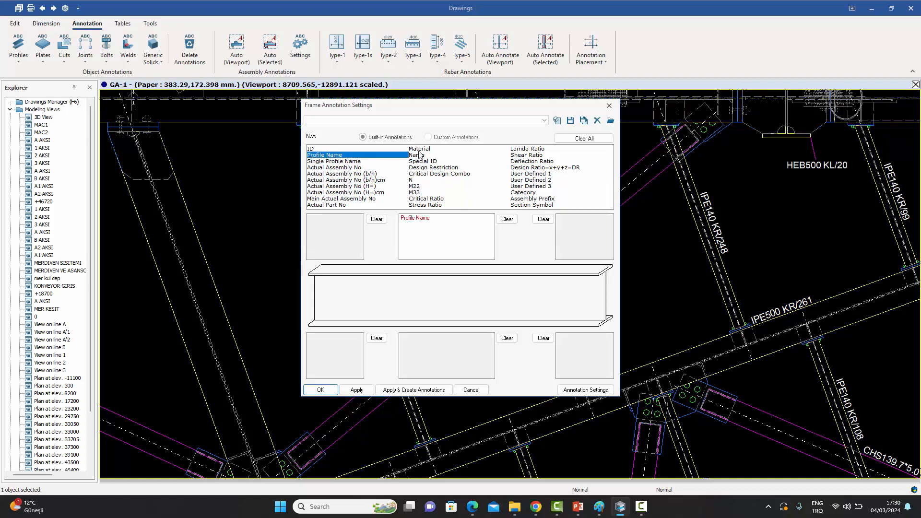
drag(420, 150, 416, 221)
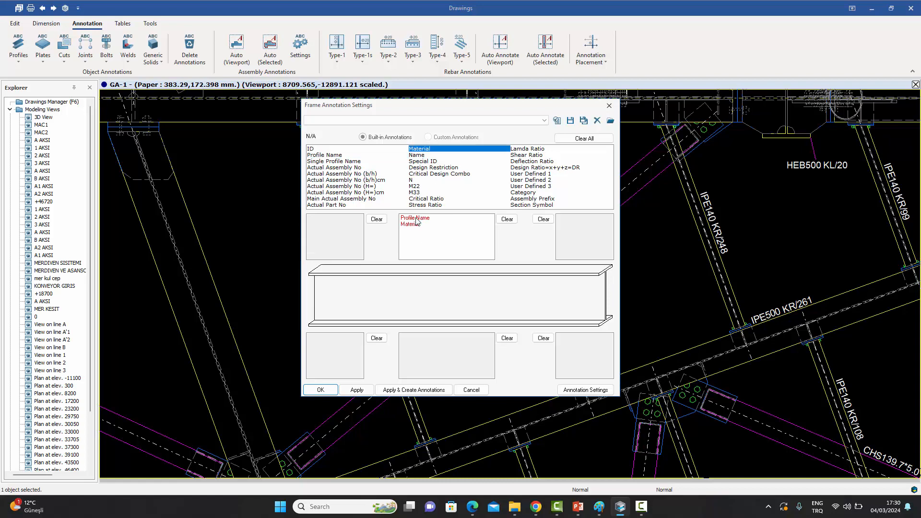
click(507, 219)
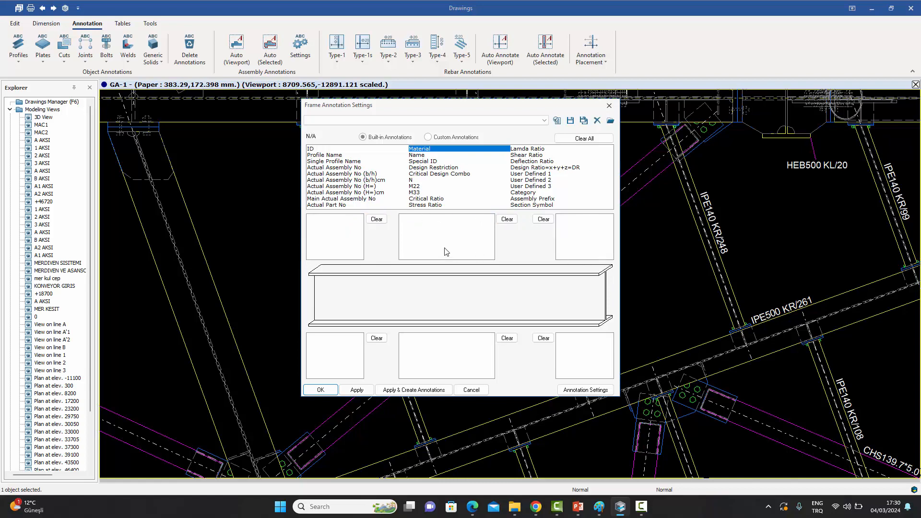
Assign the custom annotation Sample Profile Annotation - AssemblyPartNo and Material above the beam's middle and apply the settings.
click(440, 139)
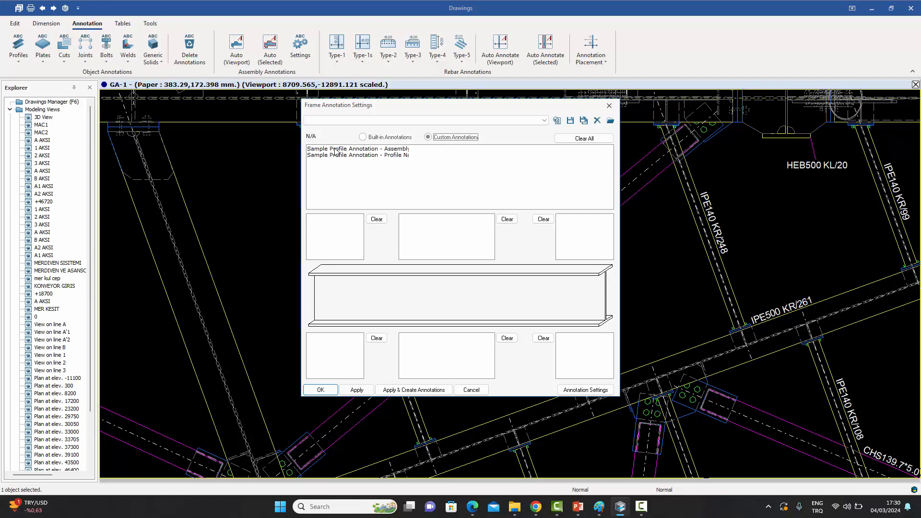
drag(340, 150, 351, 162)
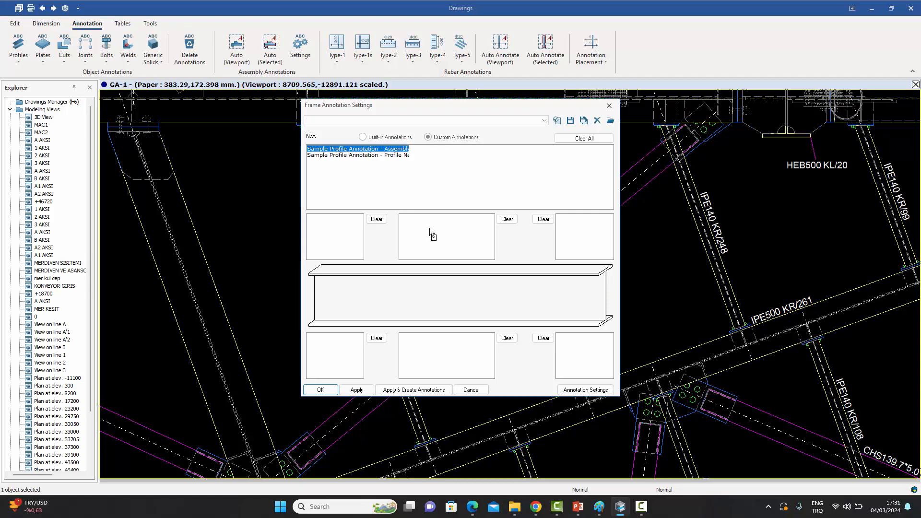
drag(430, 228, 473, 236)
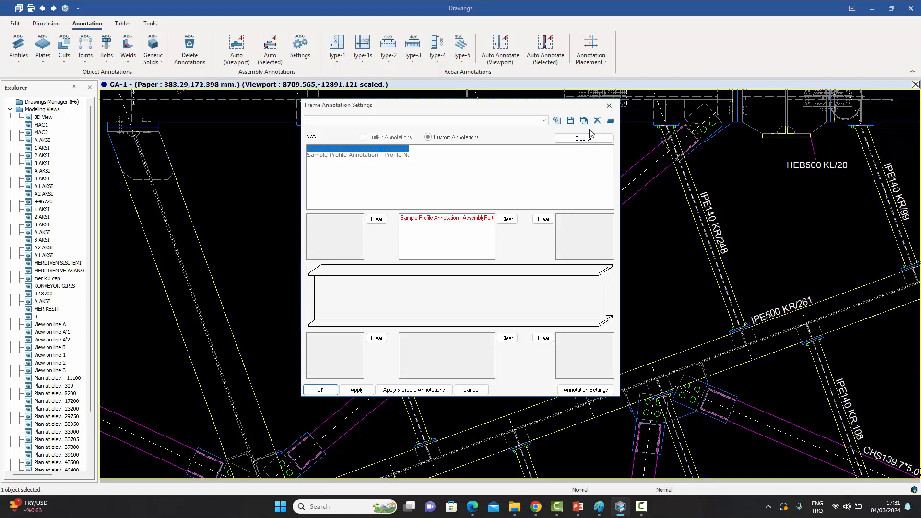
click(360, 391)
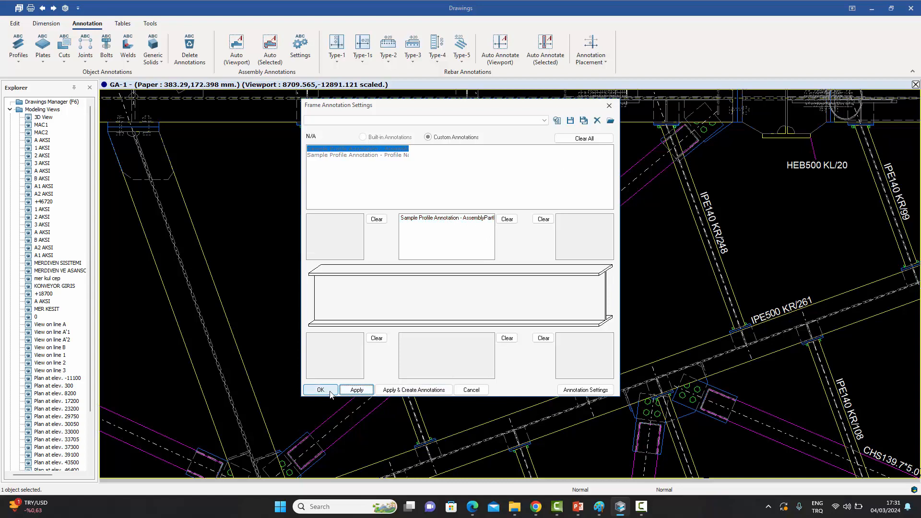
click(320, 391)
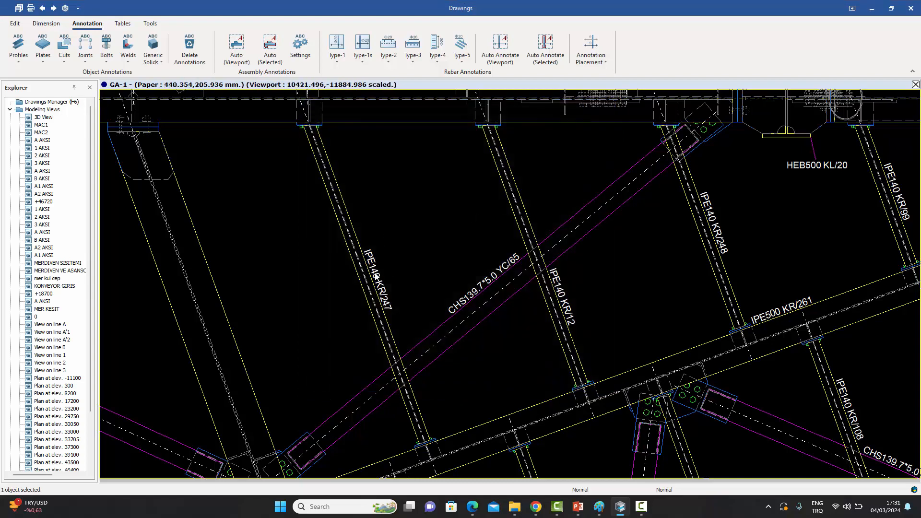
Annotate the IPE140 KR/247 profile with the current profile annotation settings.
click(353, 226)
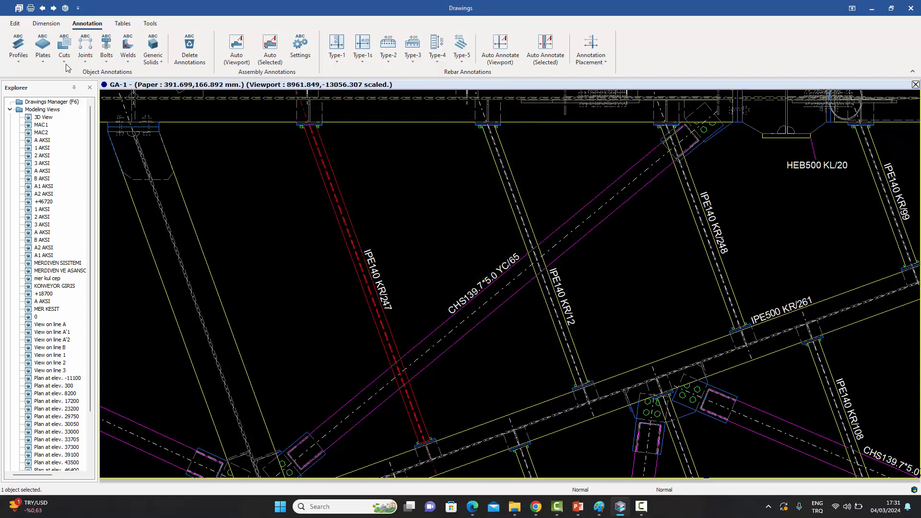
click(19, 60)
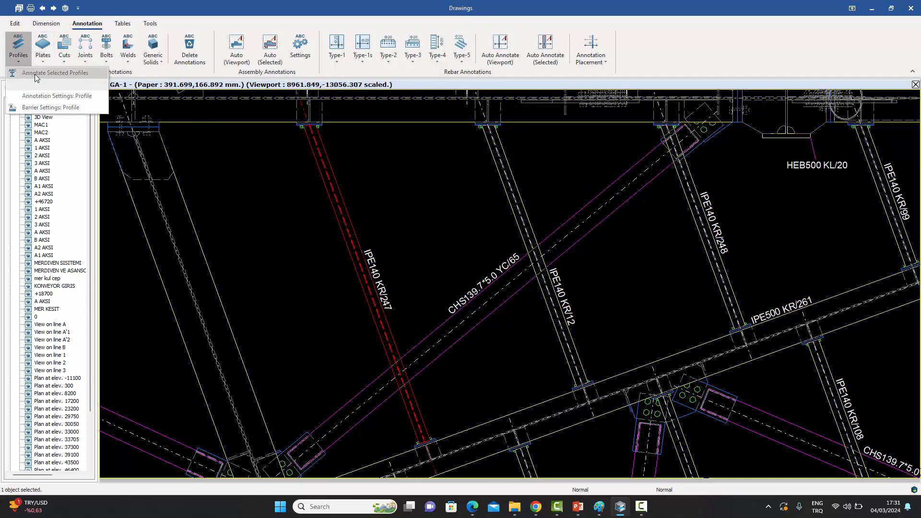
click(34, 74)
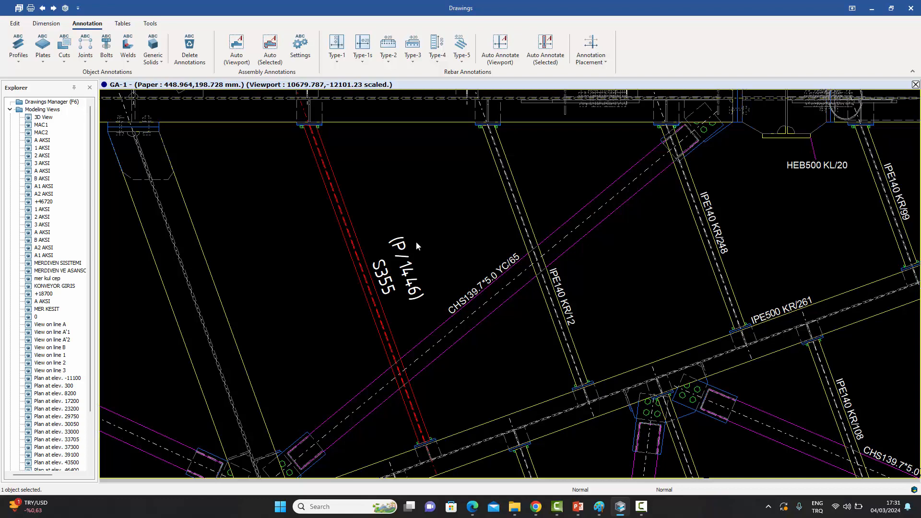
Review the custom annotation assignment in the profile annotation settings and reapply it.
click(18, 45)
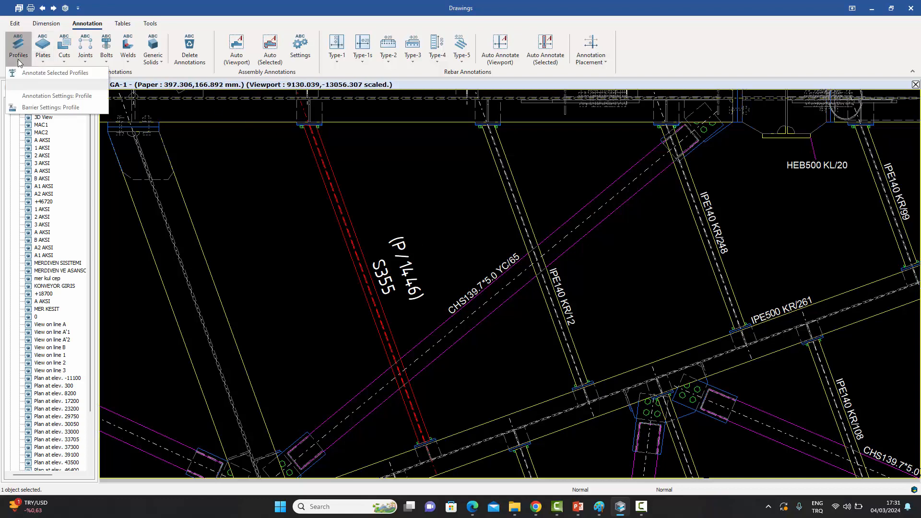
click(37, 96)
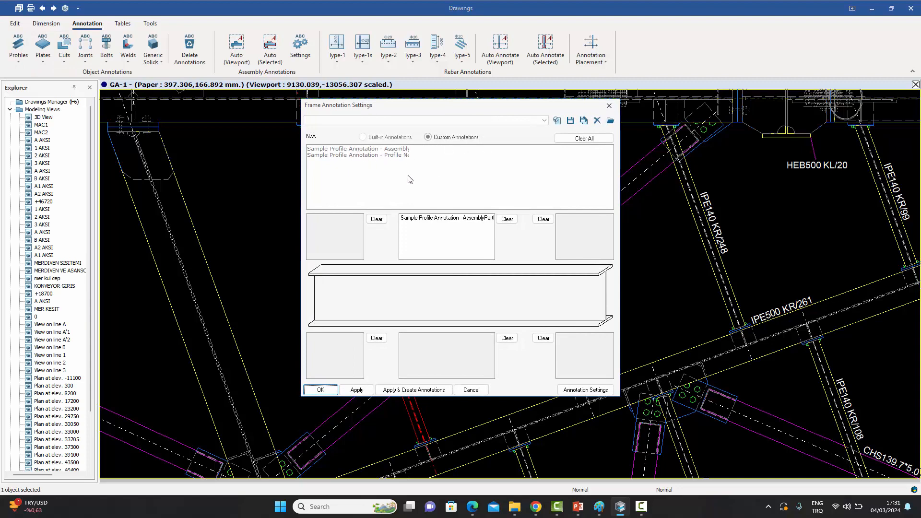
click(357, 389)
click(320, 388)
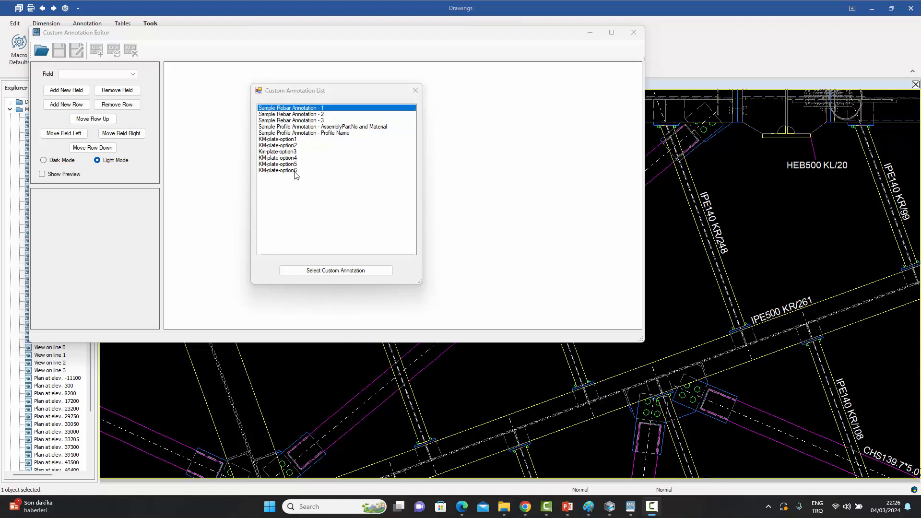
Look through the sample rebar, sample profile and KM-plate entries in the custom annotation list, close the editor, and return to the annotation commands.
click(296, 126)
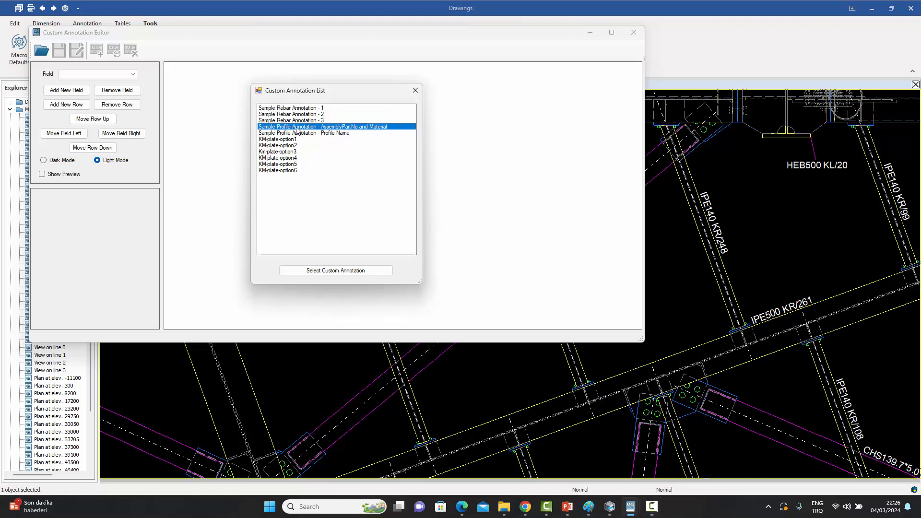
click(298, 133)
click(300, 109)
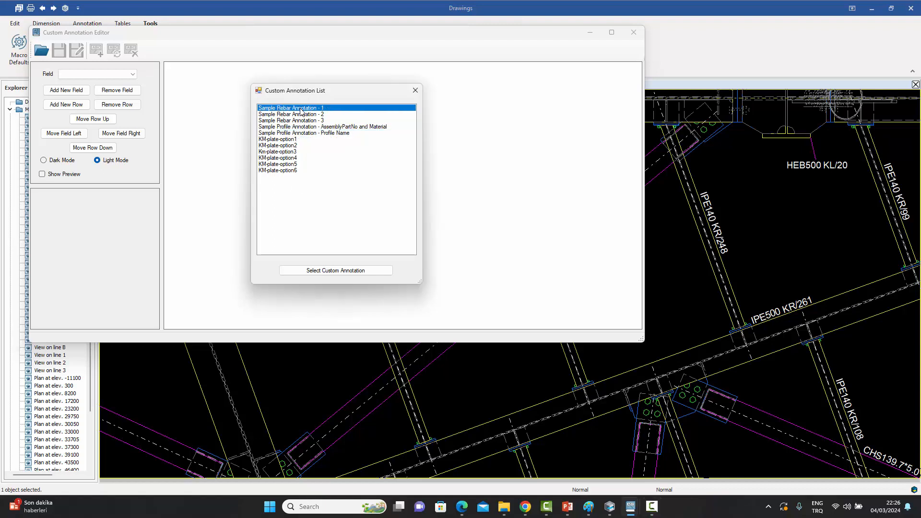
click(302, 114)
click(298, 121)
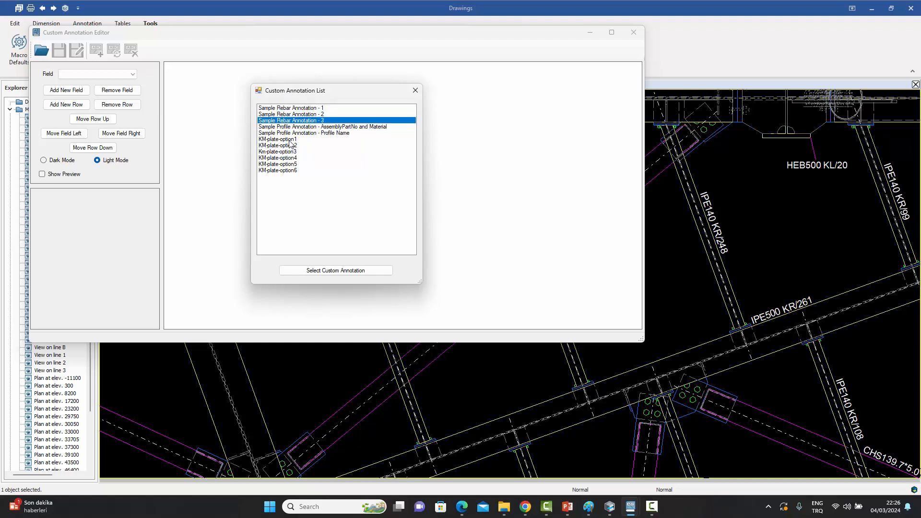
click(290, 139)
click(290, 146)
click(289, 152)
click(289, 158)
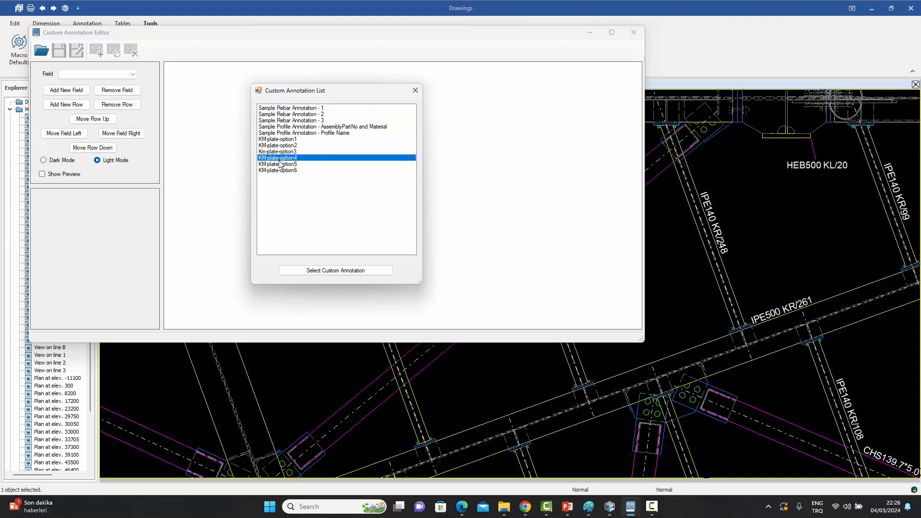
click(414, 92)
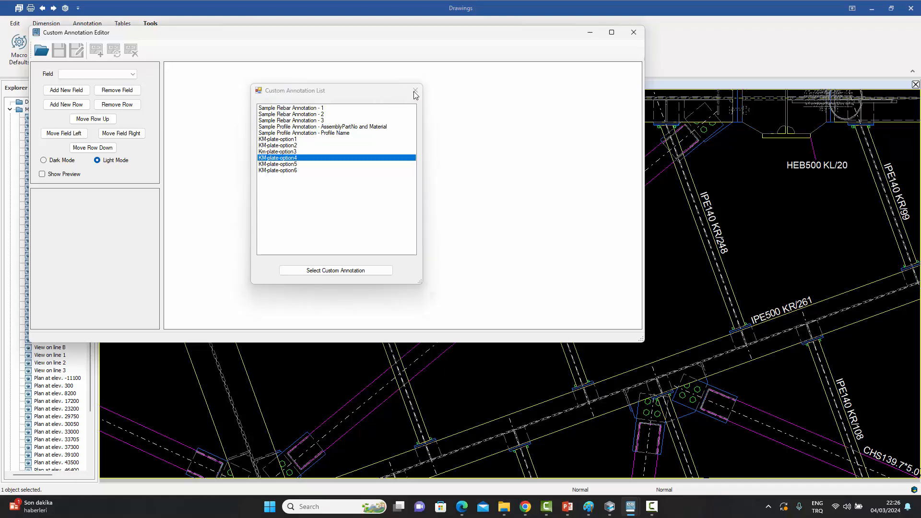
click(633, 32)
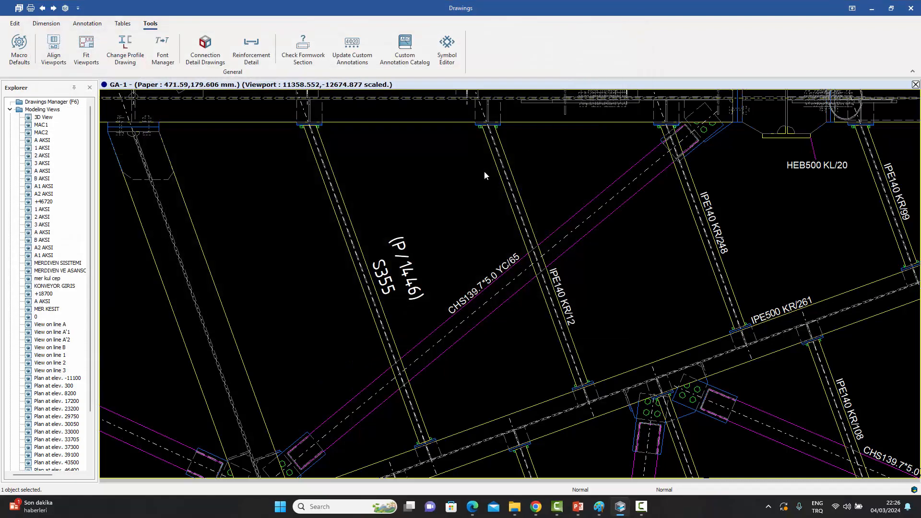
click(81, 22)
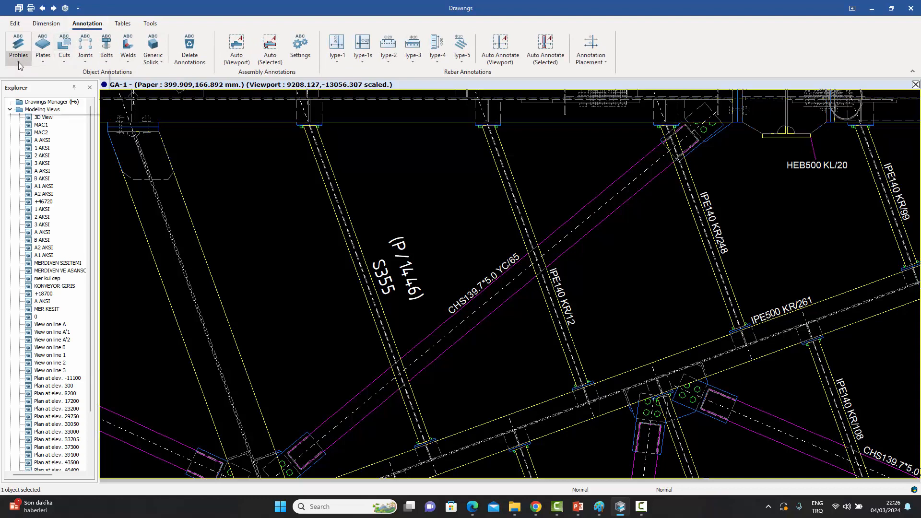
Review the custom annotation options in the profile annotation settings and in the plate annotation settings, closing both without changes.
click(22, 61)
click(34, 108)
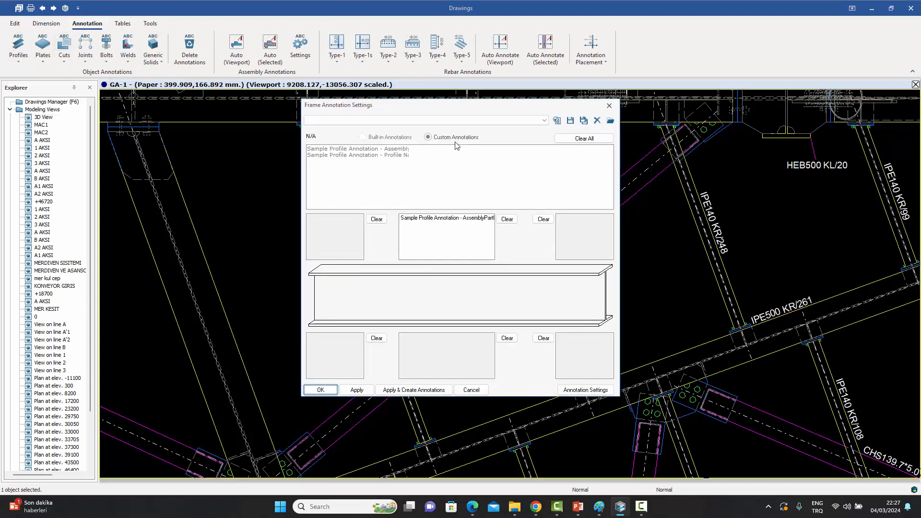
click(609, 105)
click(48, 64)
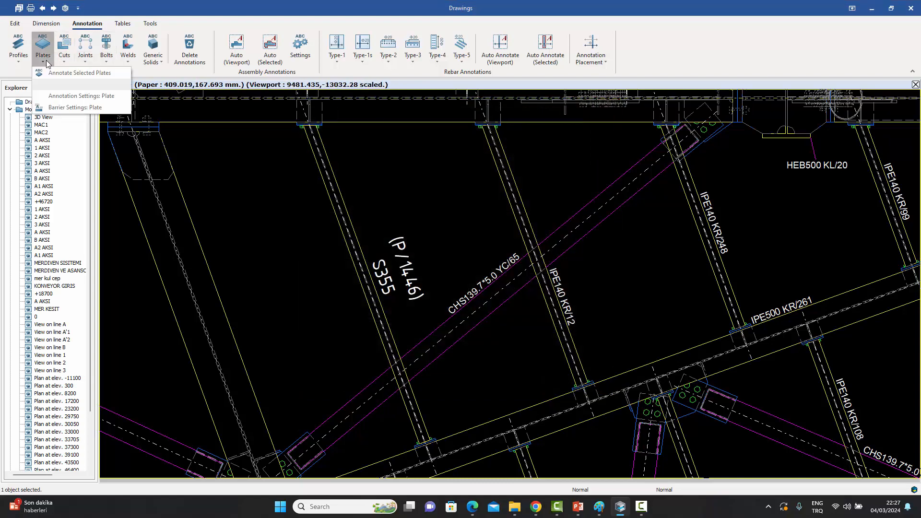
click(58, 99)
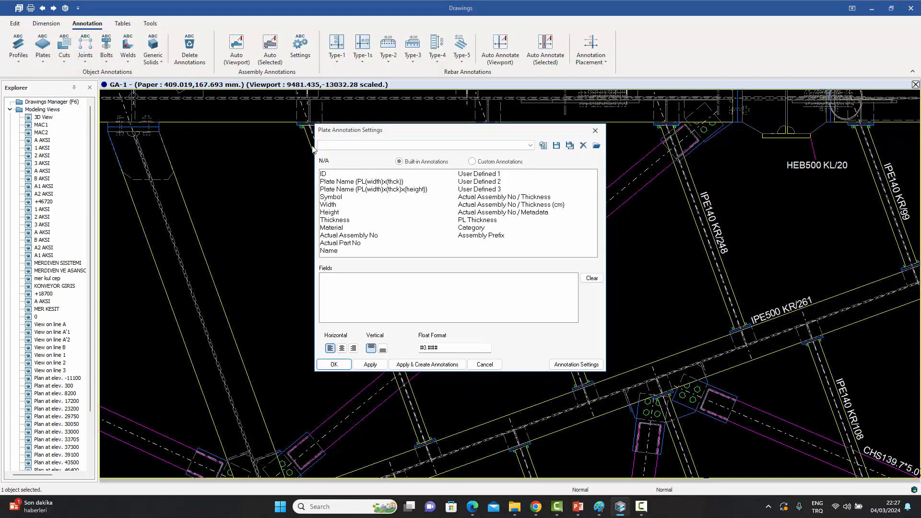
click(472, 162)
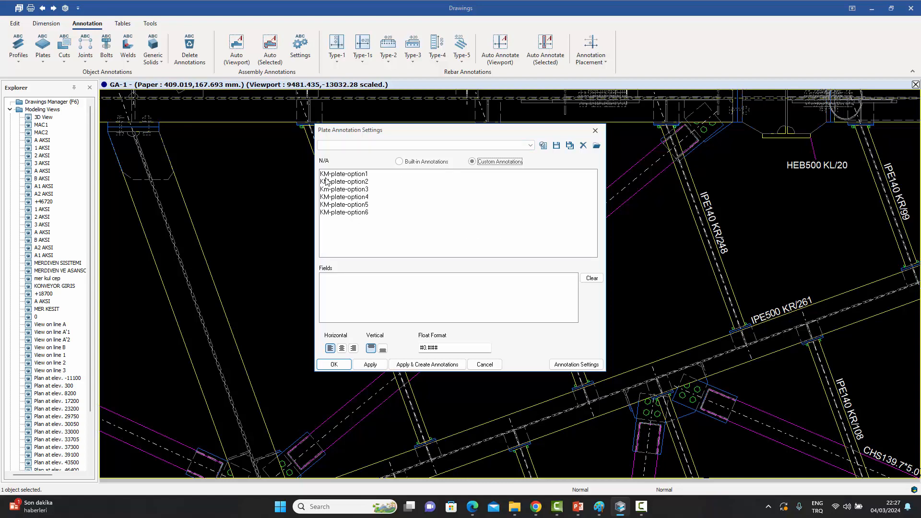
click(596, 131)
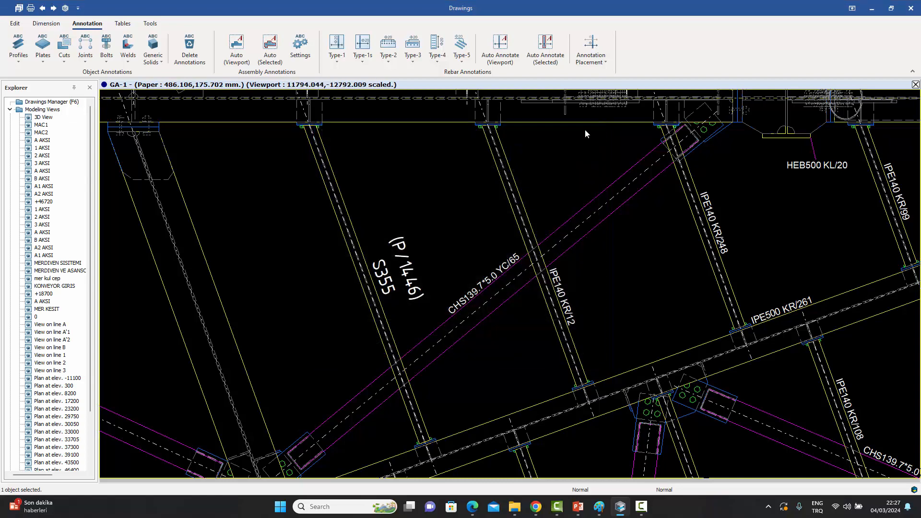
Check the custom annotations offered in the Type-1 rebar annotation settings and close them without choosing one.
click(337, 58)
click(349, 102)
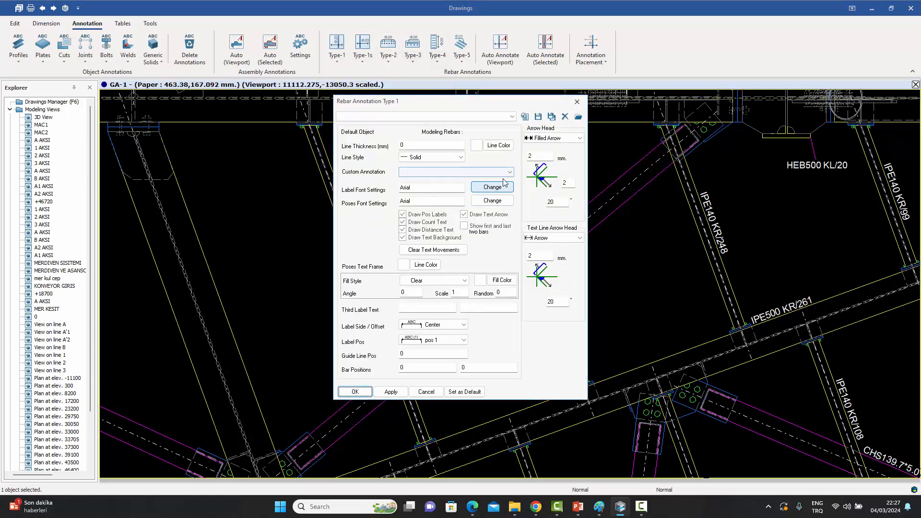
click(451, 172)
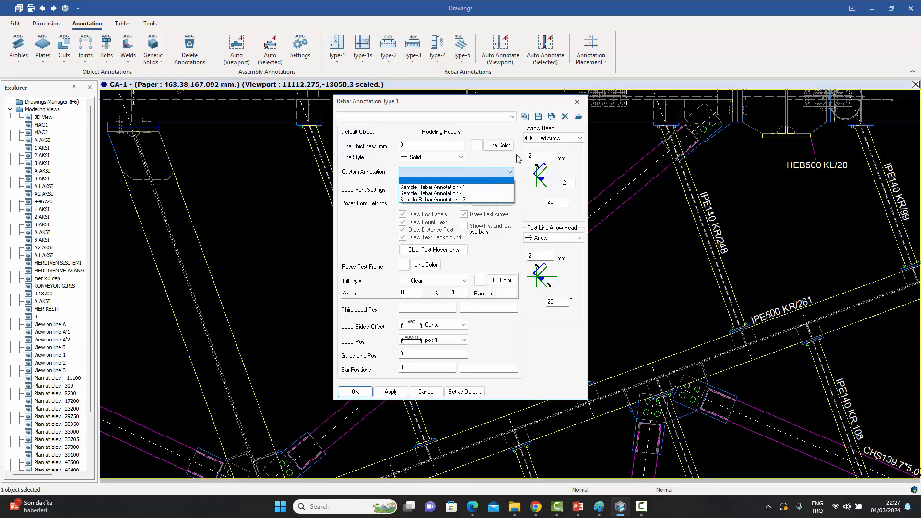
click(578, 104)
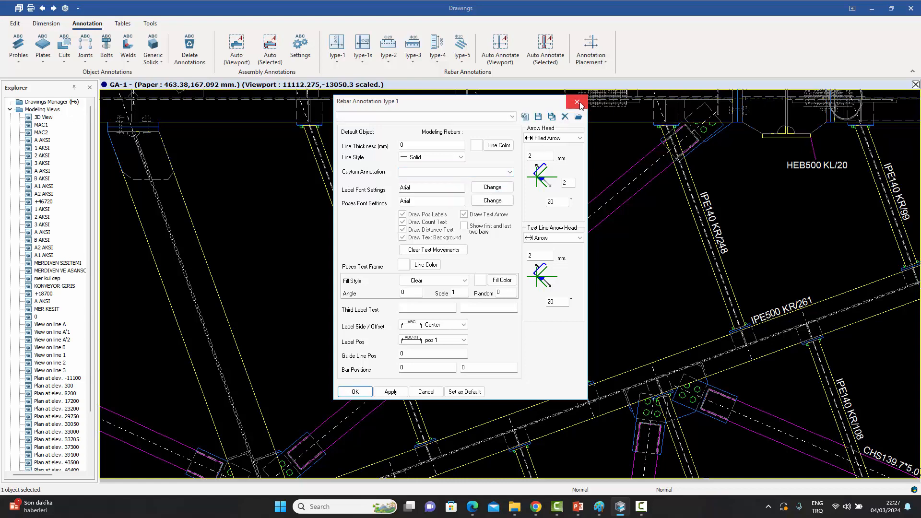
click(578, 104)
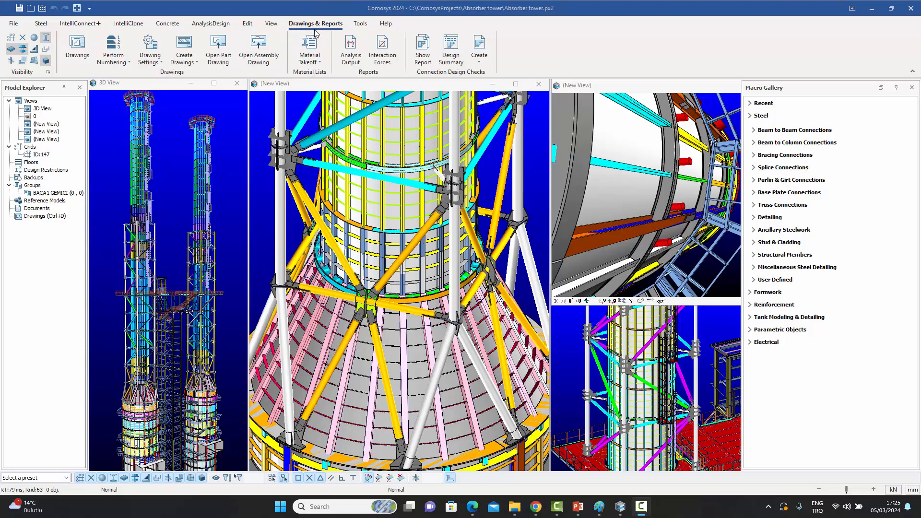
Open the table template manager from the material takeoff commands and look through the available built-in and user-defined columns.
click(320, 63)
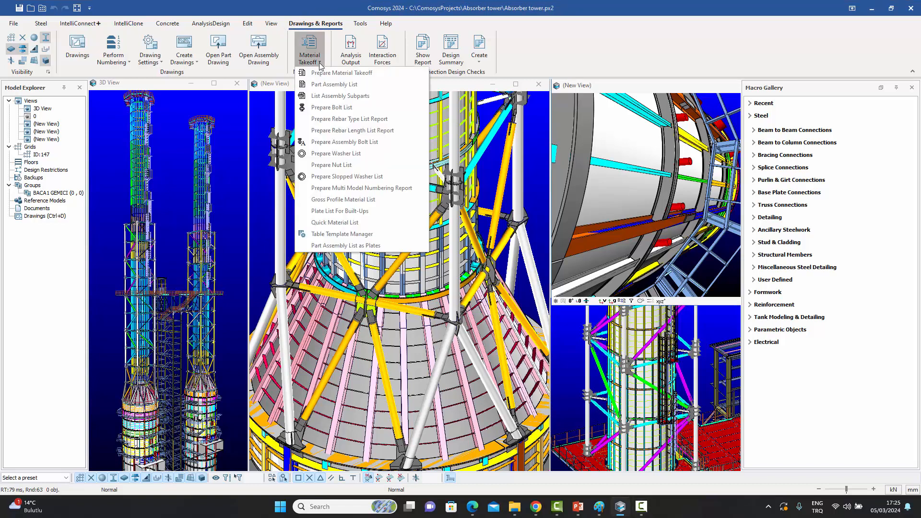
click(364, 235)
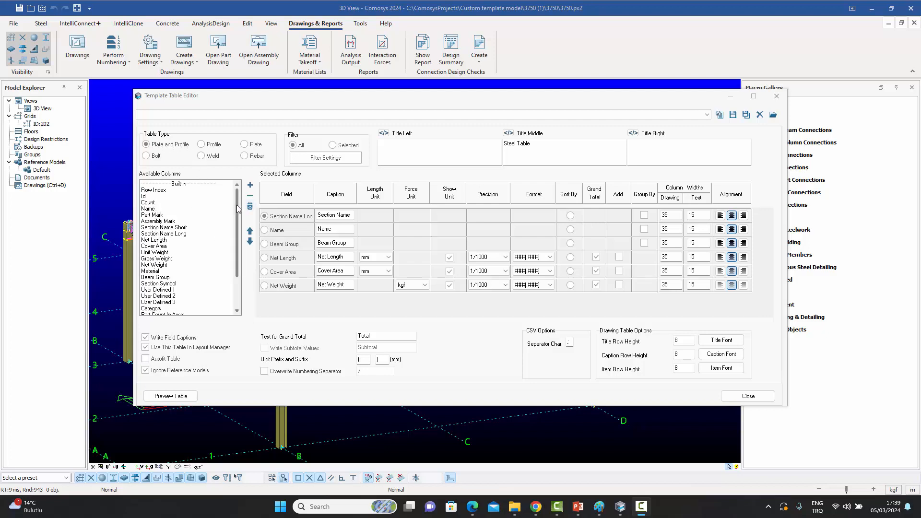
drag(237, 206, 235, 240)
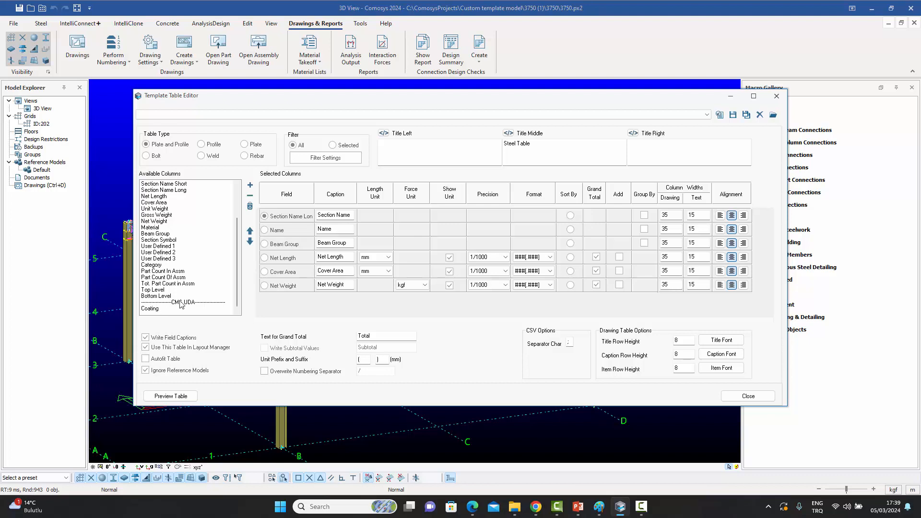
drag(238, 269, 240, 292)
drag(238, 231, 238, 192)
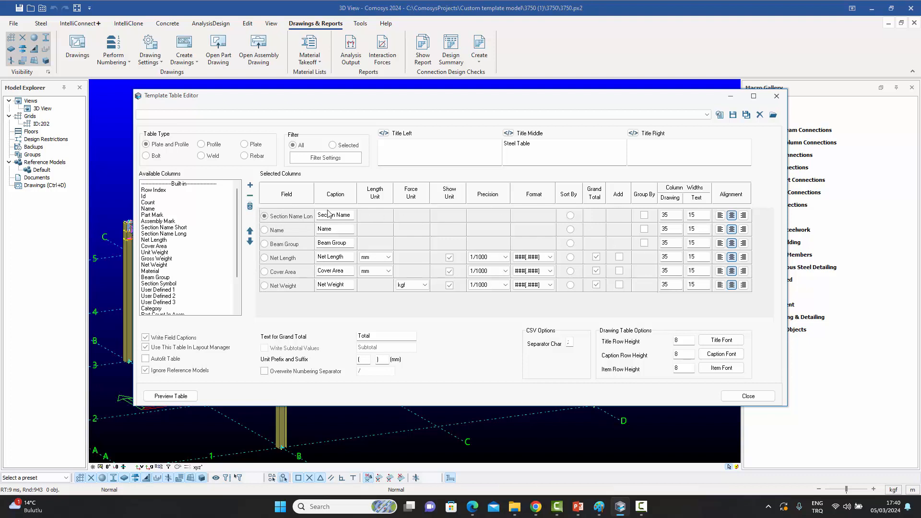
Clear all selected columns of the Steel Table and add the Name and Part Mark columns.
click(250, 207)
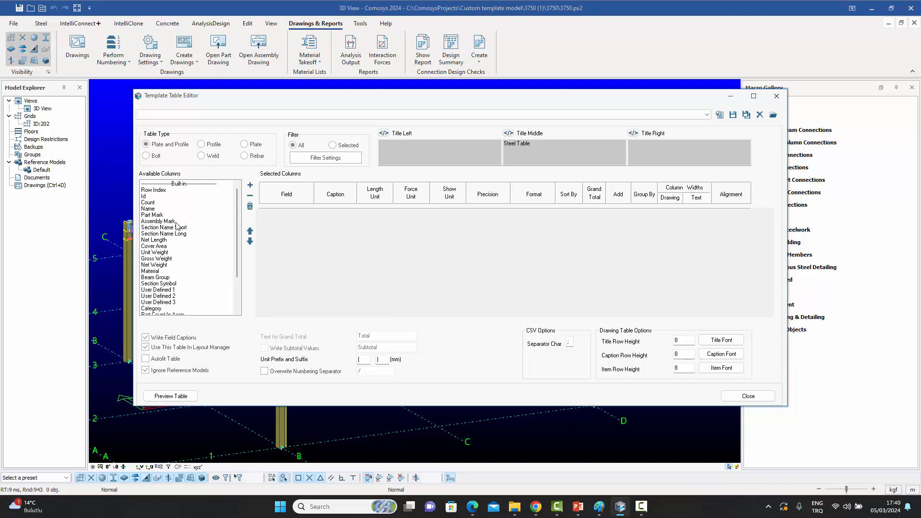
click(152, 211)
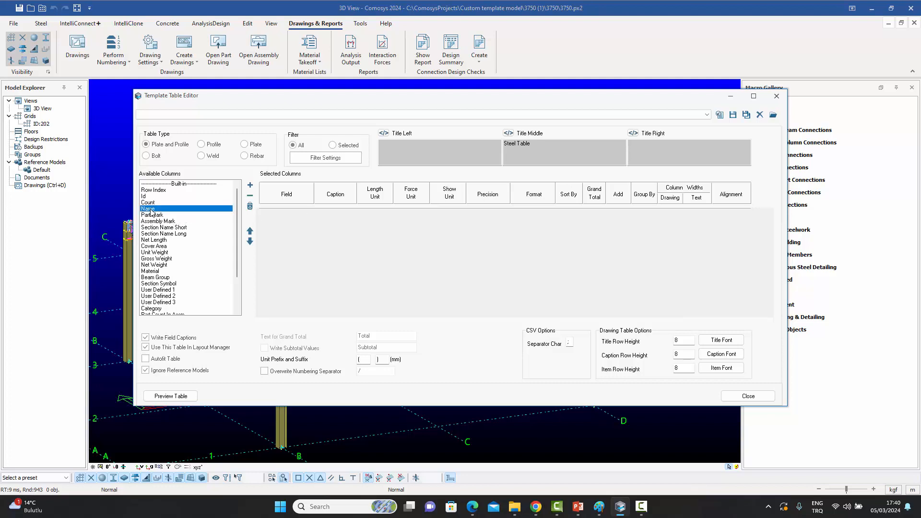
click(250, 186)
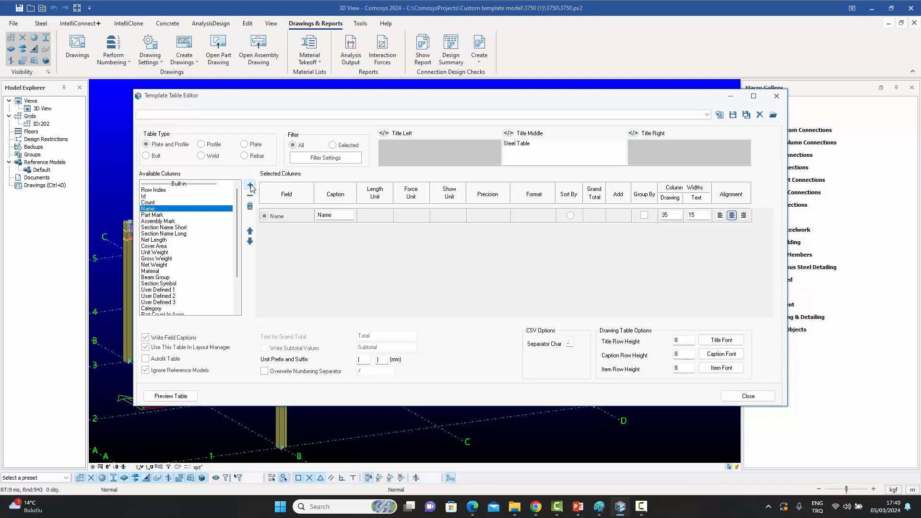
click(154, 215)
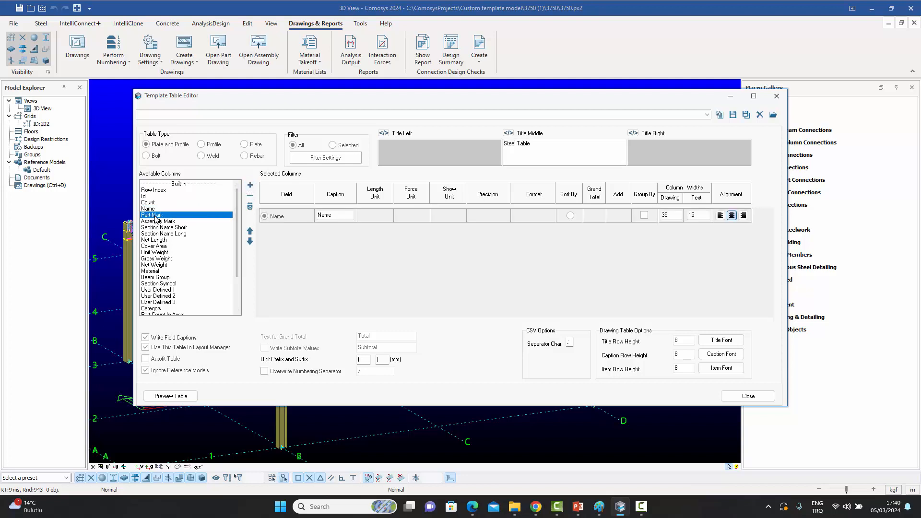
click(250, 186)
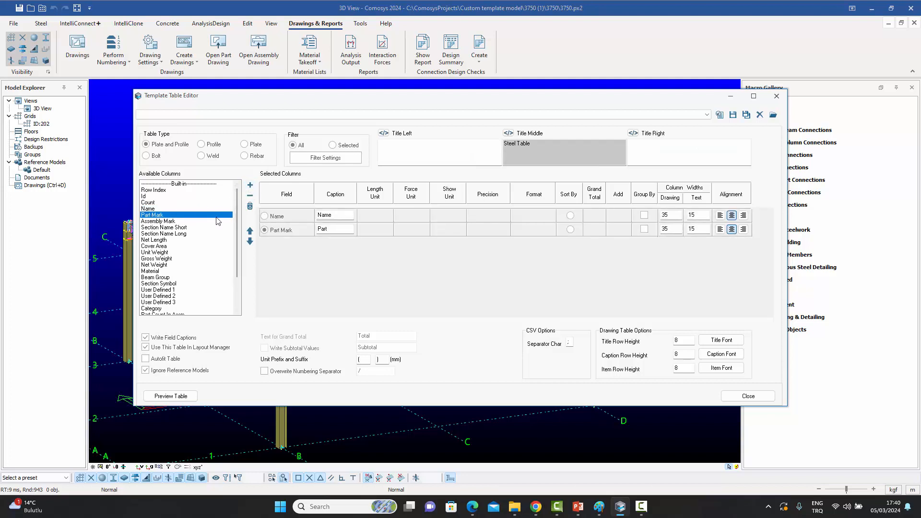
Add the Cover Area, Unit Weight and Gross Weight columns to the table template.
click(167, 246)
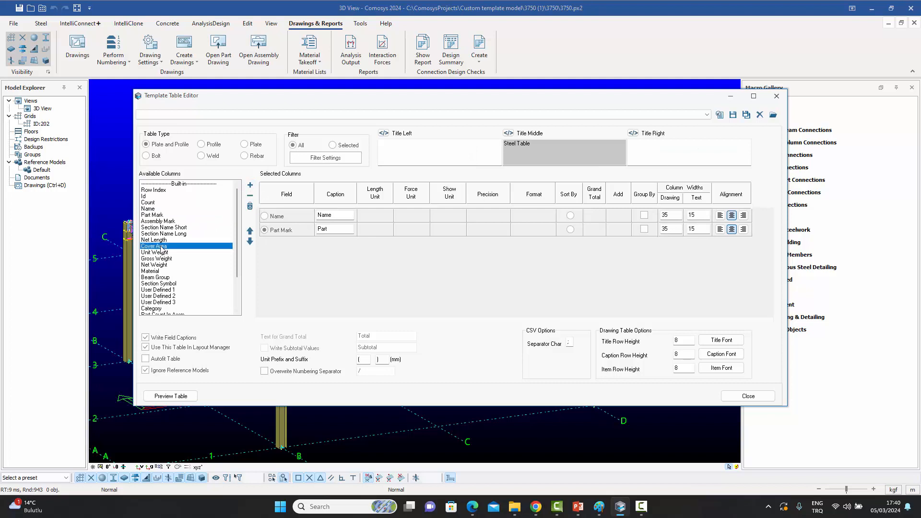
click(250, 185)
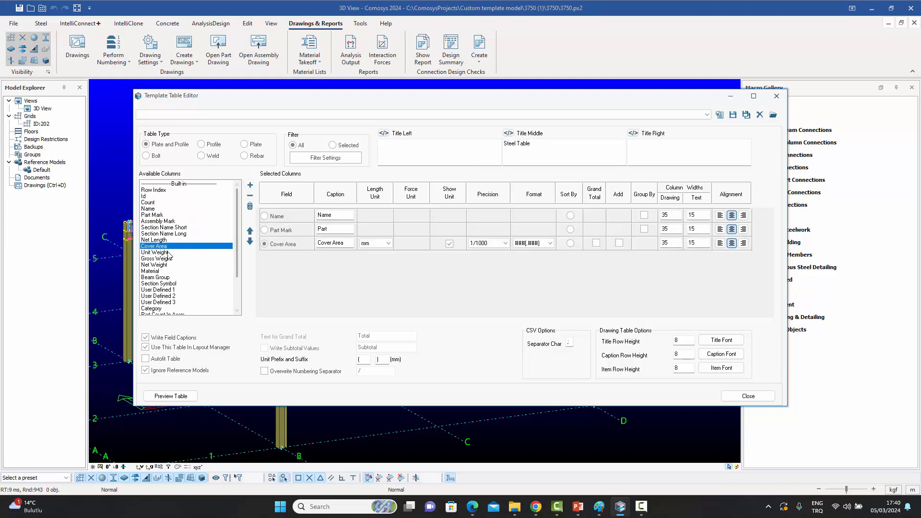
click(168, 252)
click(250, 185)
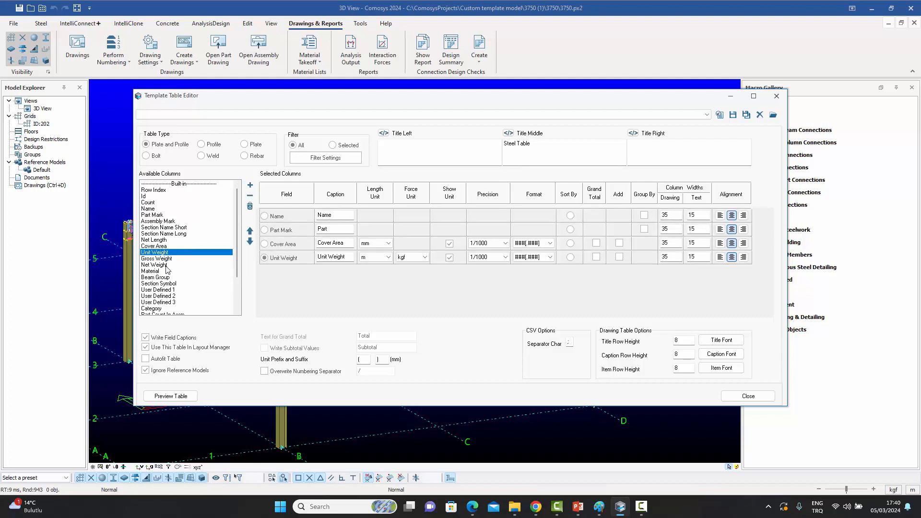
click(166, 259)
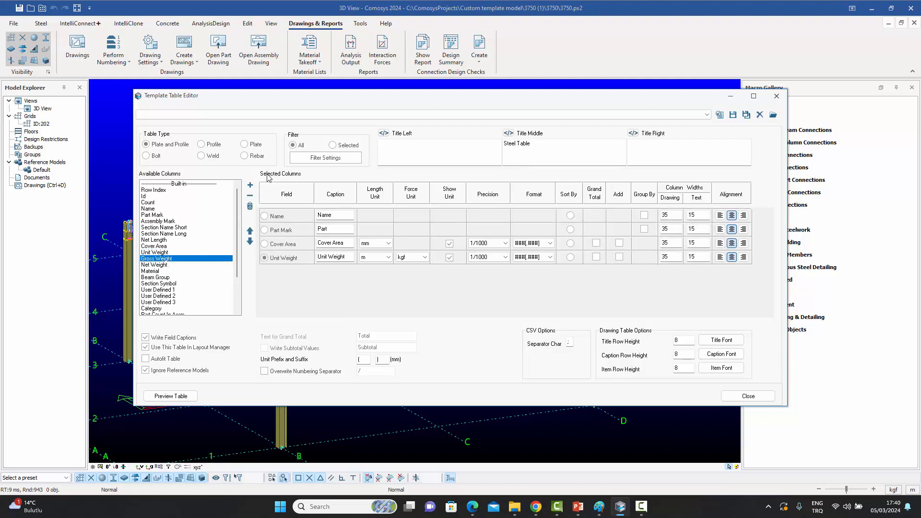
click(250, 186)
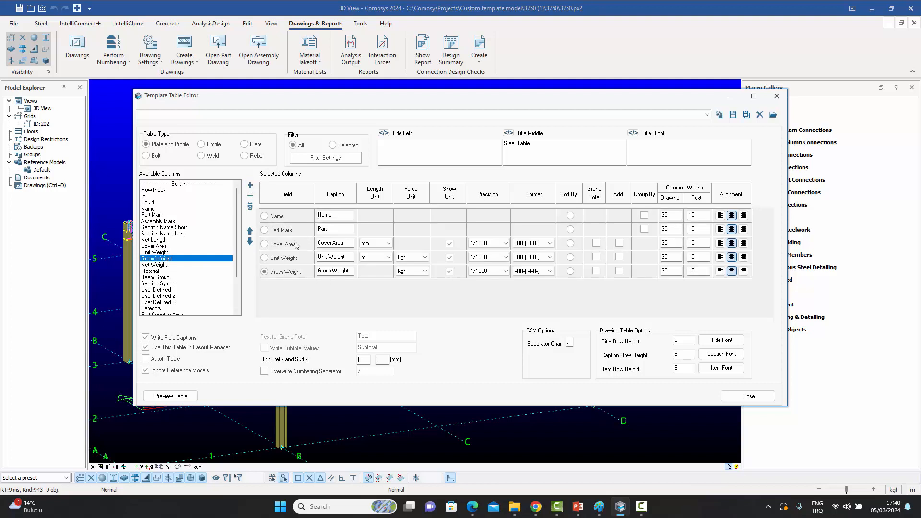
Add the user-defined Coating column and move it up to directly below the Name column.
drag(237, 240, 235, 275)
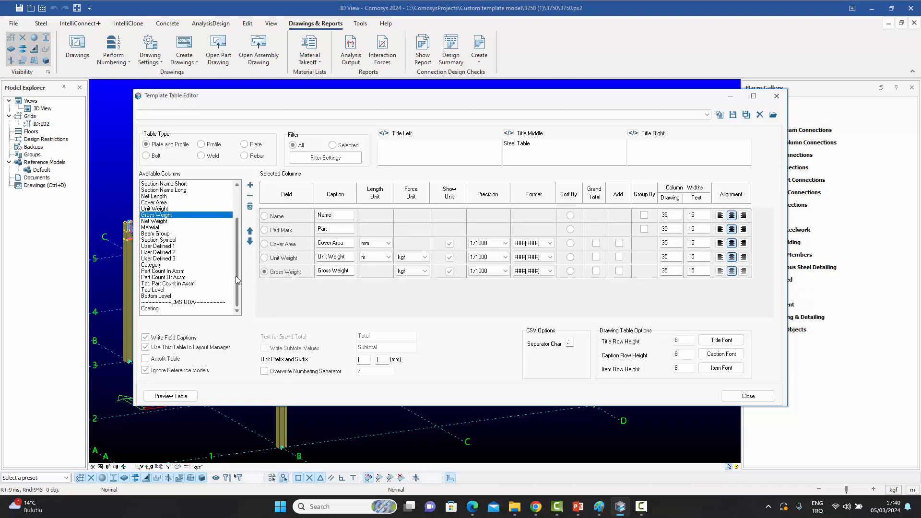
click(156, 309)
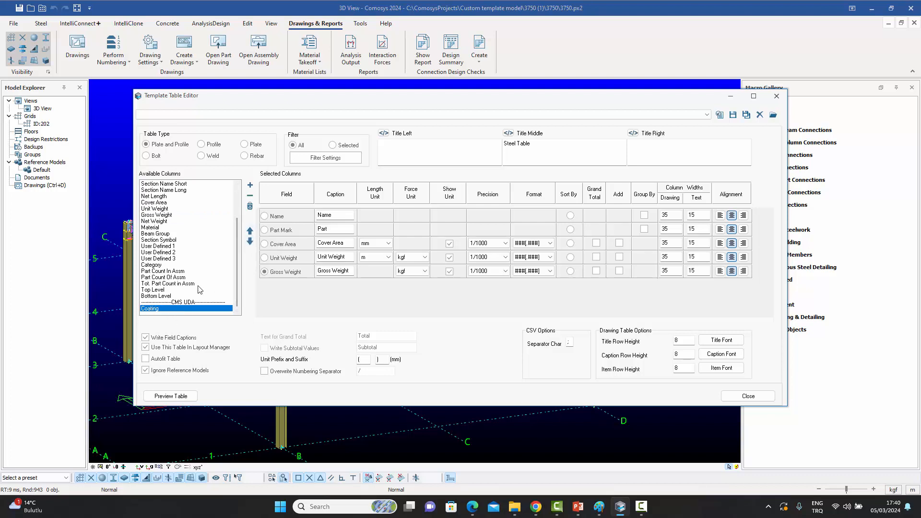
click(250, 186)
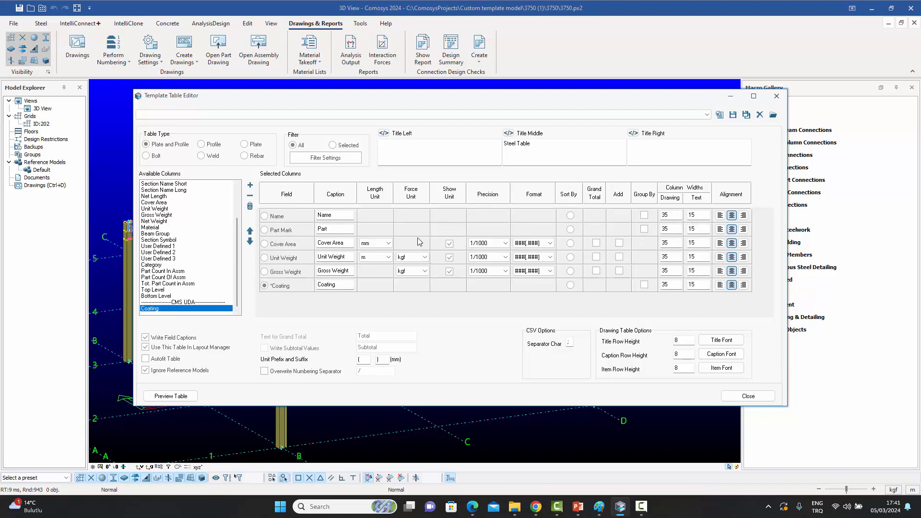
click(250, 231)
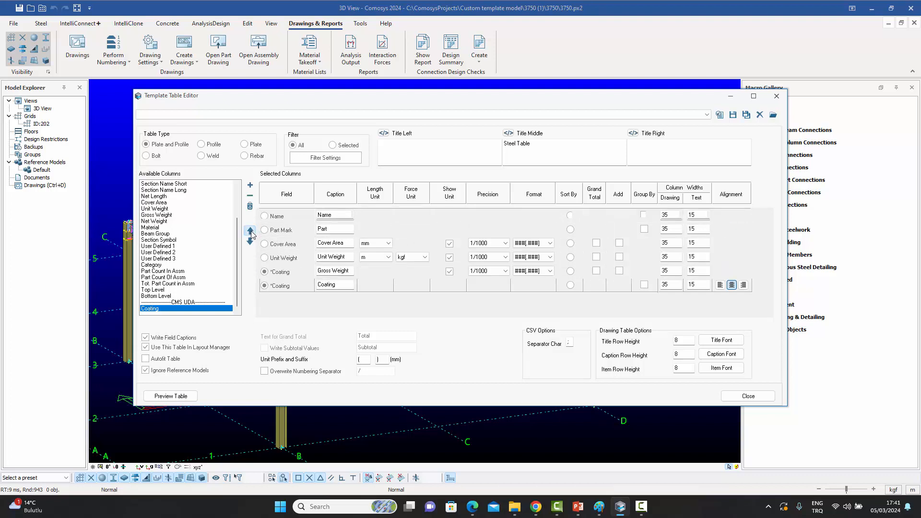
click(250, 231)
click(250, 231)
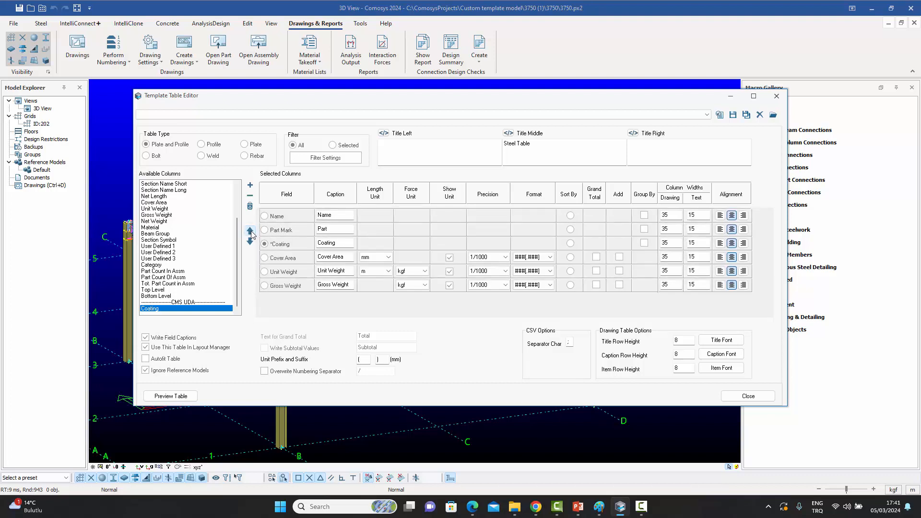
click(250, 232)
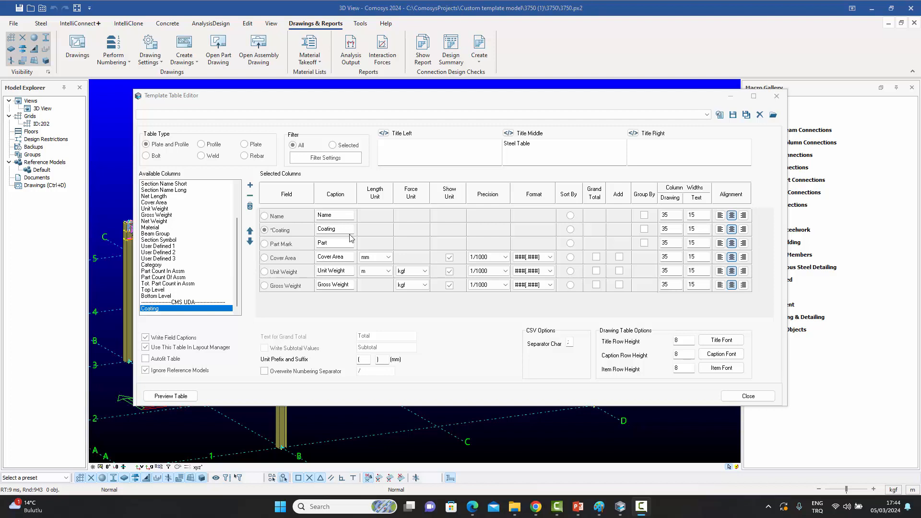
View the Rebar table type, return to Plate and Profile, and review the number formats available for the Net Length column.
click(244, 156)
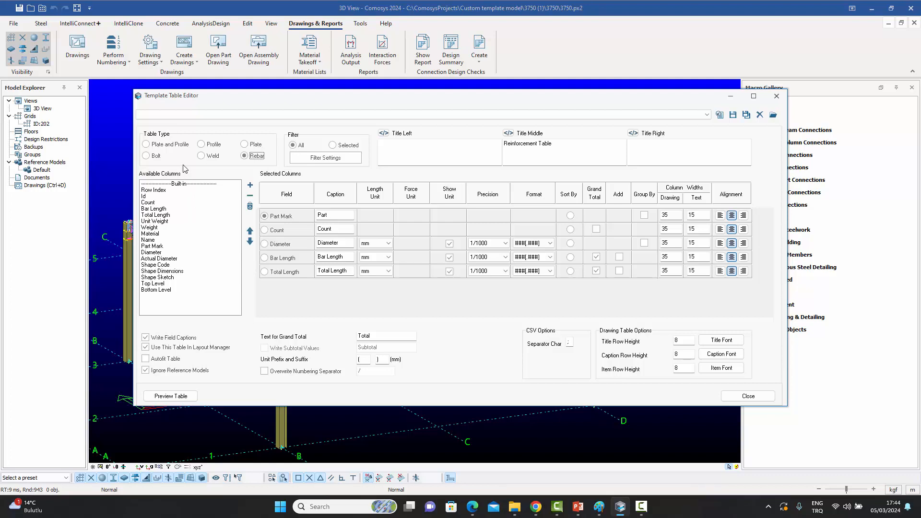
click(157, 147)
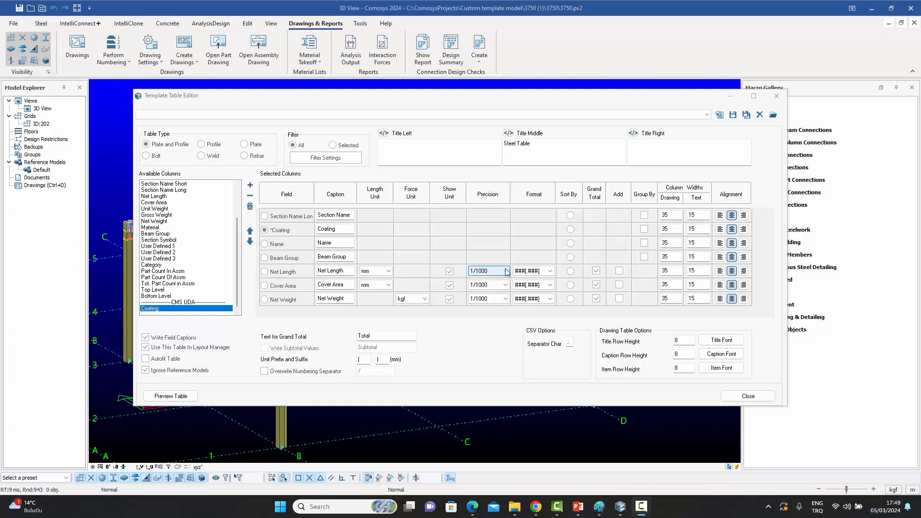
click(550, 272)
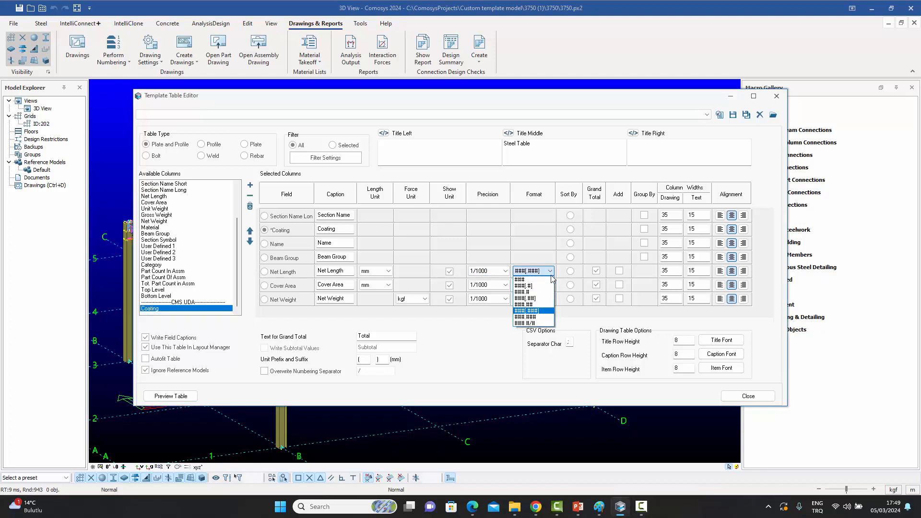
click(537, 248)
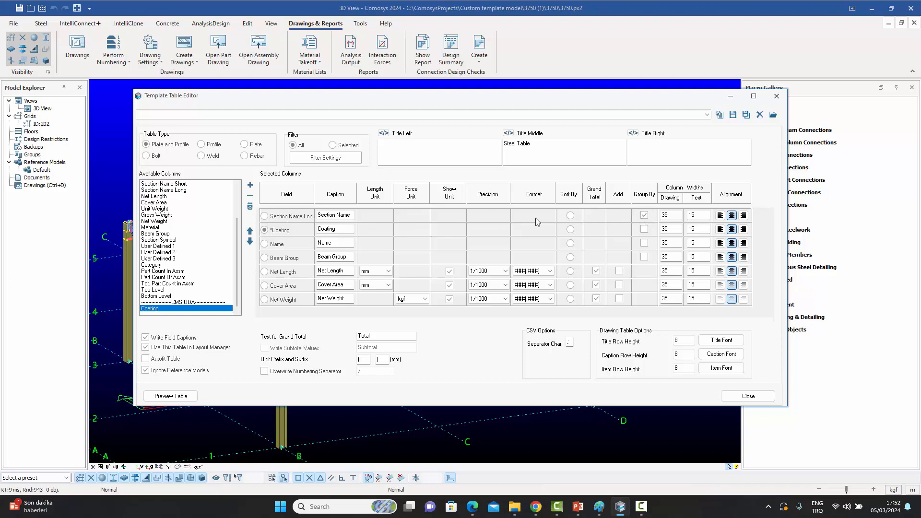
Enable Add for the Net Length, Cover Area and Net Weight columns and toggle the Ignore Reference Models option.
click(620, 271)
click(619, 299)
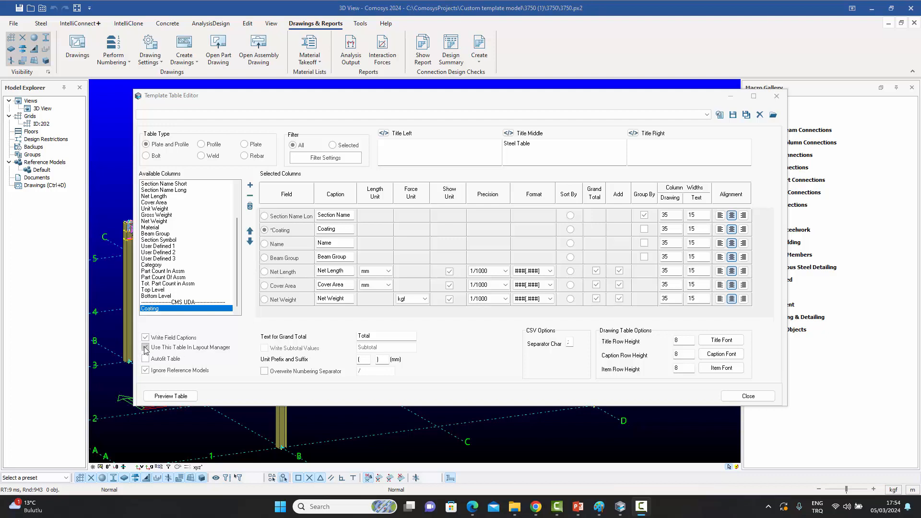
click(145, 371)
click(212, 372)
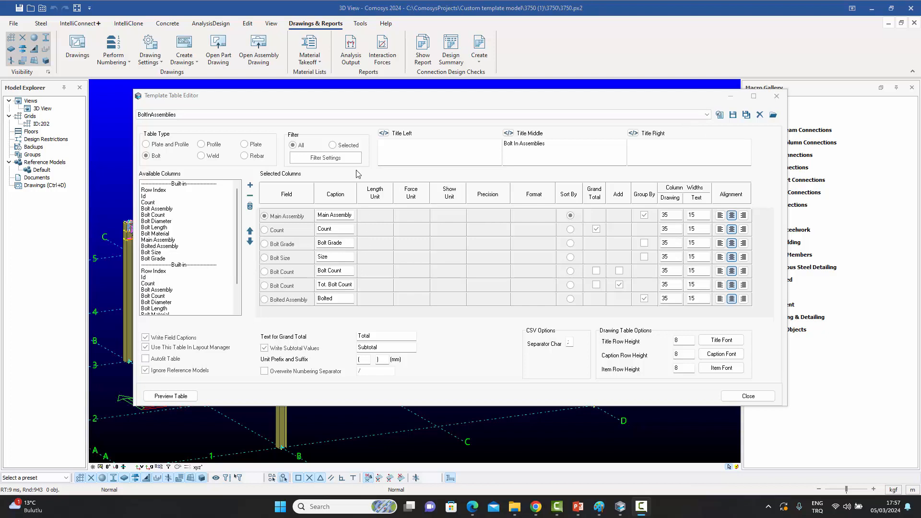
Load the saved Material List template into the Template Table Editor.
click(707, 115)
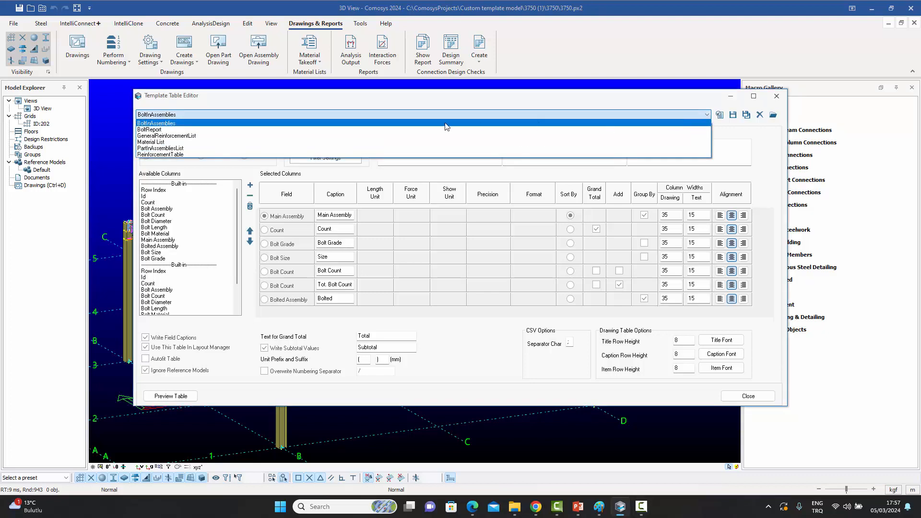
click(171, 142)
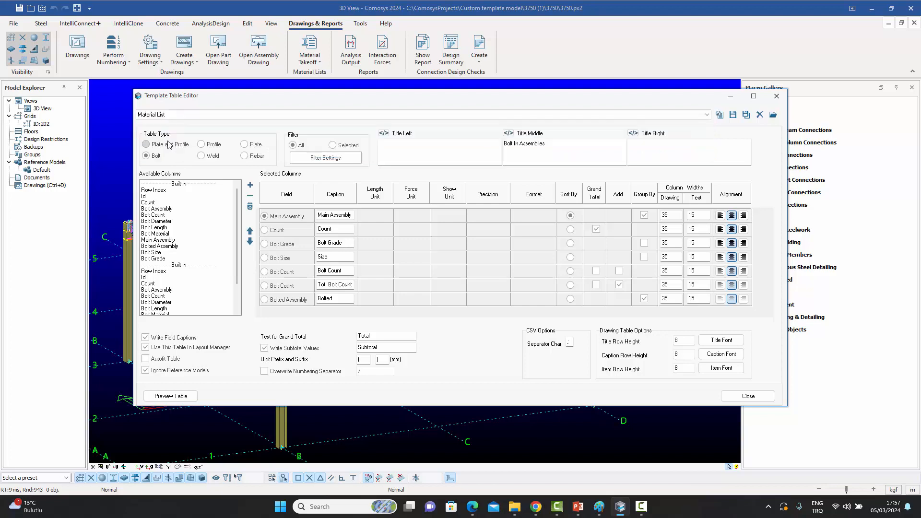
click(720, 116)
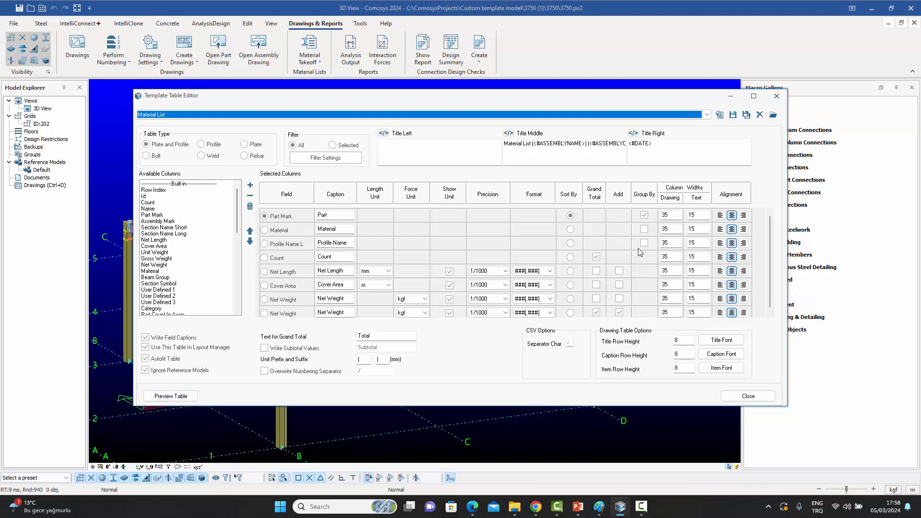
Preview the Material List table, view it as a report, and return to the template options.
click(168, 399)
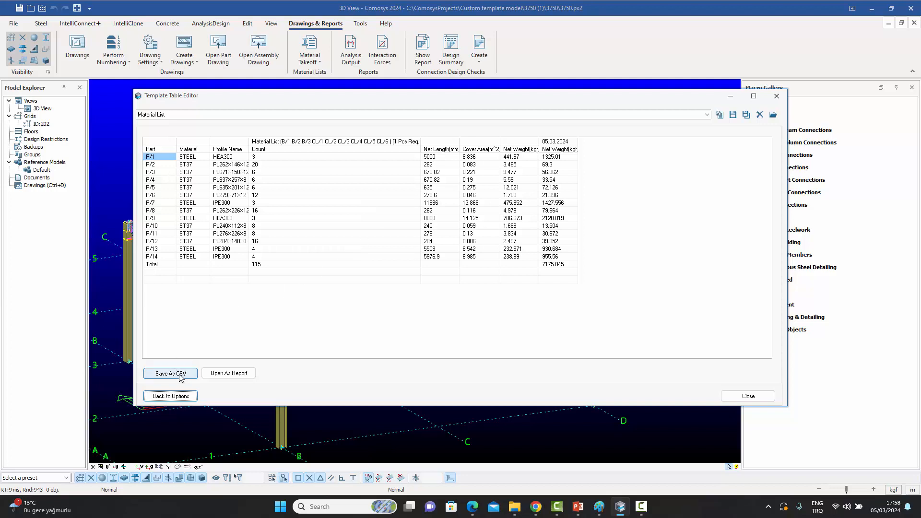
click(224, 377)
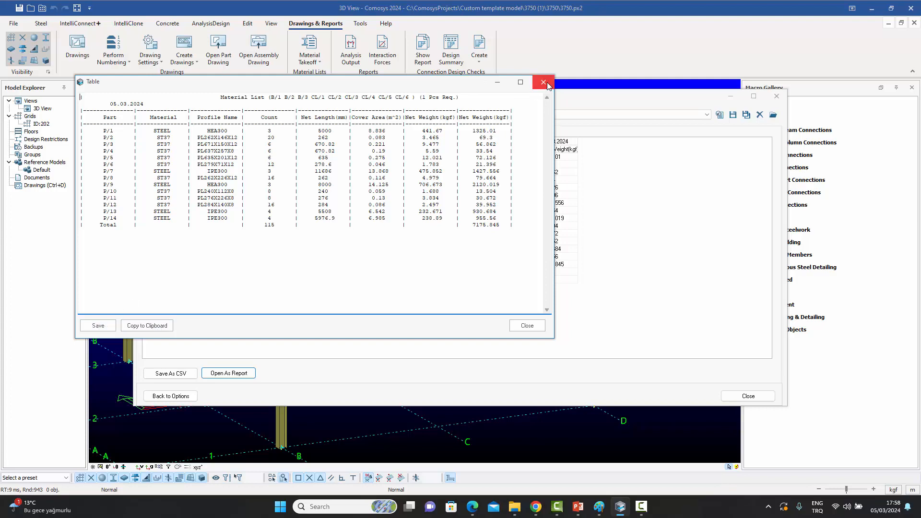
click(543, 82)
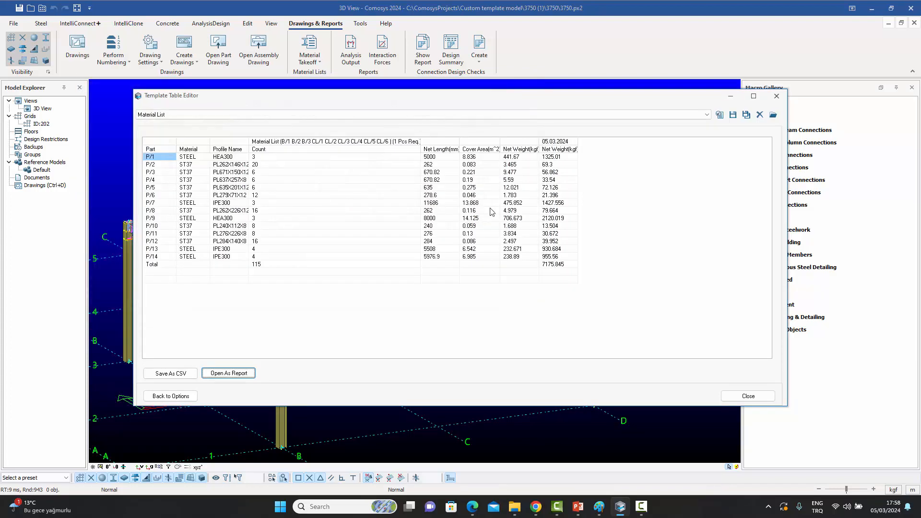
click(166, 396)
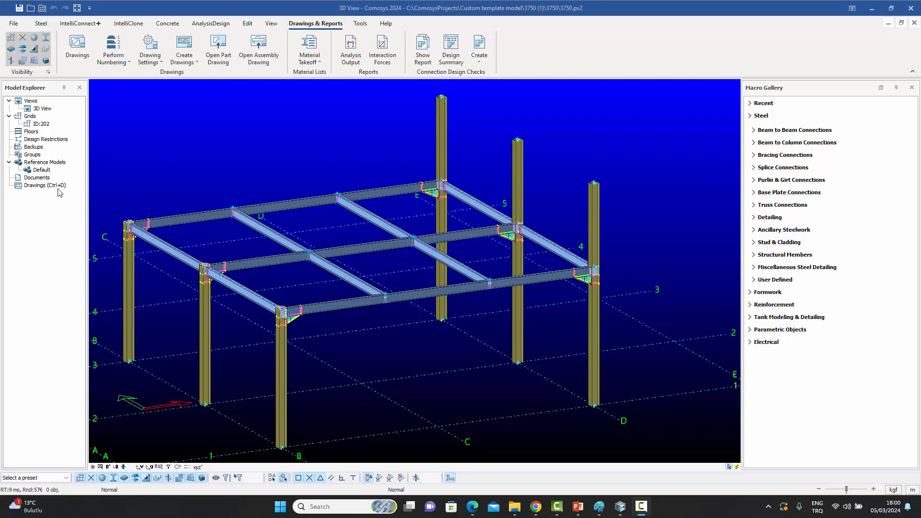
Open drawing 835-156-CE-002 from the Drawings Manager and examine the material and bolt tables on its sheet.
double_click(41, 186)
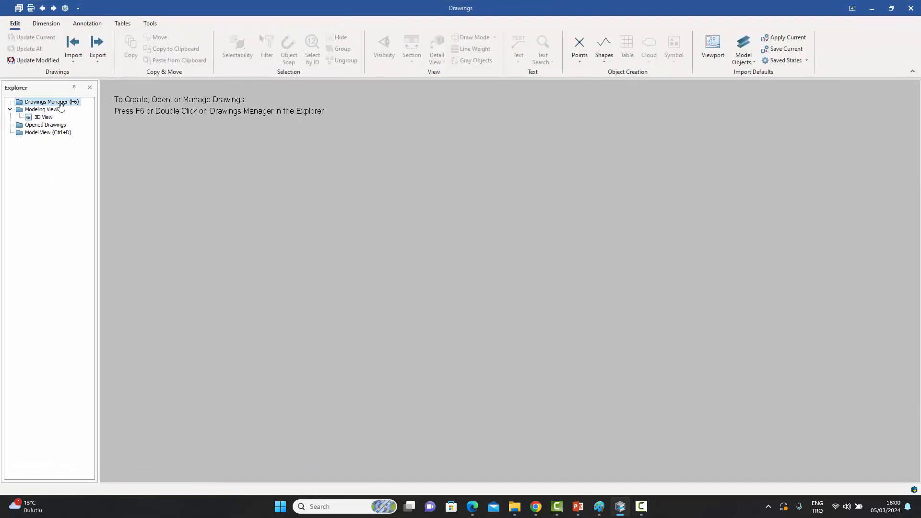
double_click(60, 103)
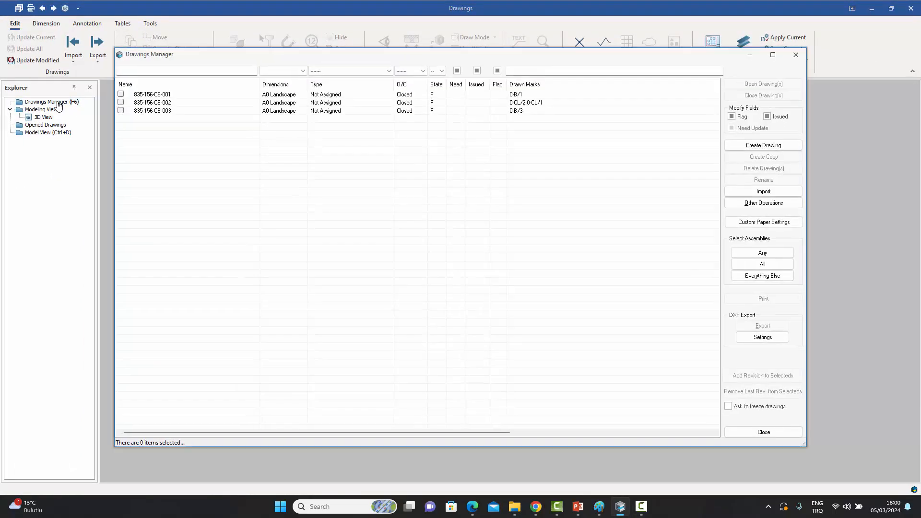
double_click(158, 102)
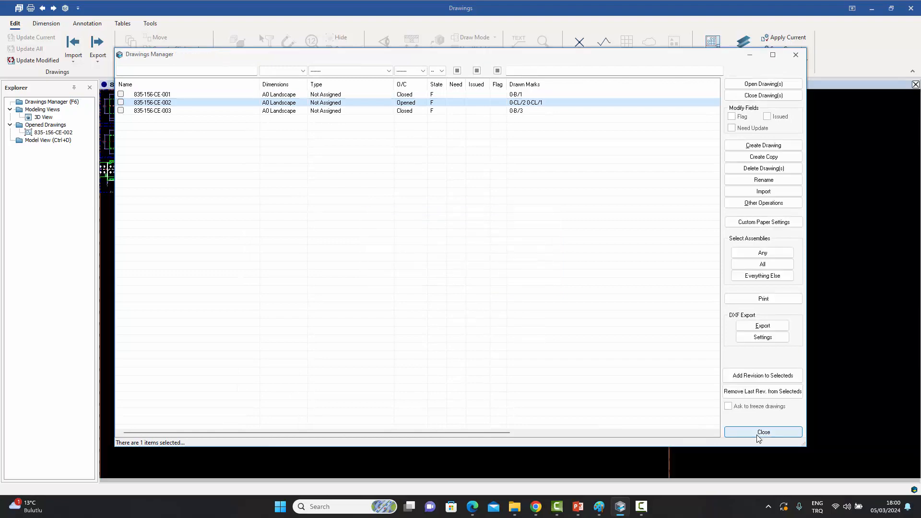
click(763, 432)
middle_drag(582, 362, 548, 461)
scroll(625, 199, up, 6)
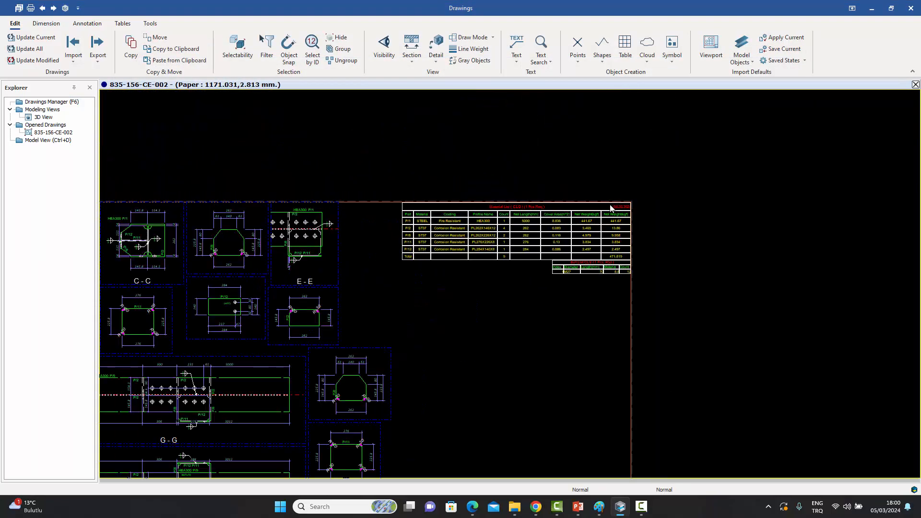
scroll(660, 254, up, 1)
mouse_move(514, 256)
middle_down()
mouse_move(660, 255)
mouse_move(671, 239)
middle_up()
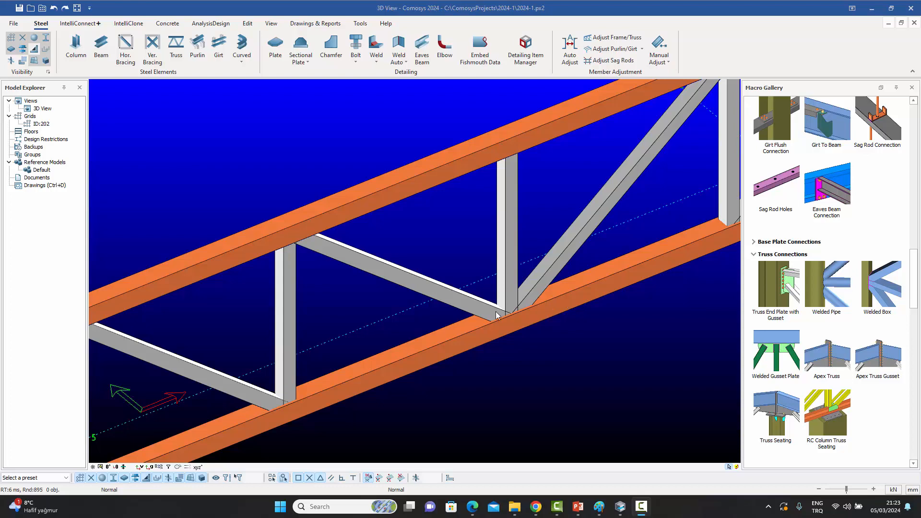
Join the vertical post and the two adjacent diagonals to the truss bottom chord with a Welded Box connection.
scroll(520, 317, up, 5)
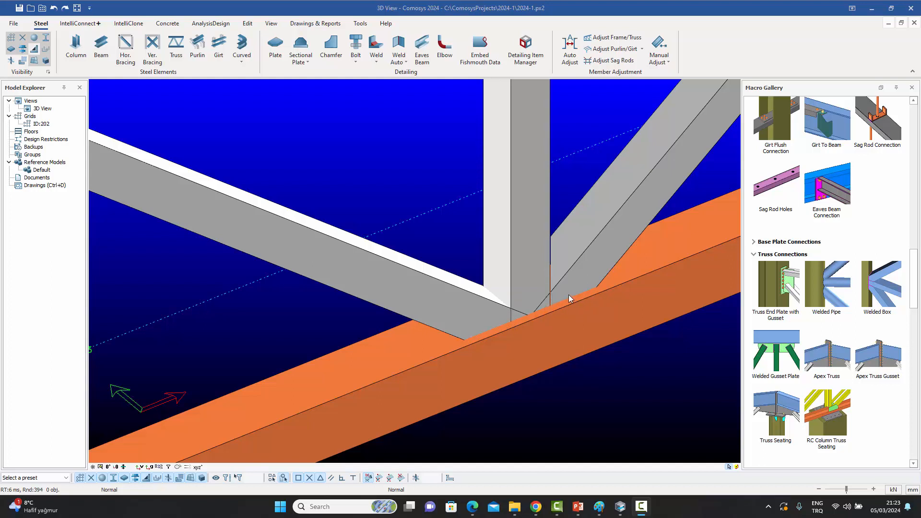
scroll(566, 297, down, 3)
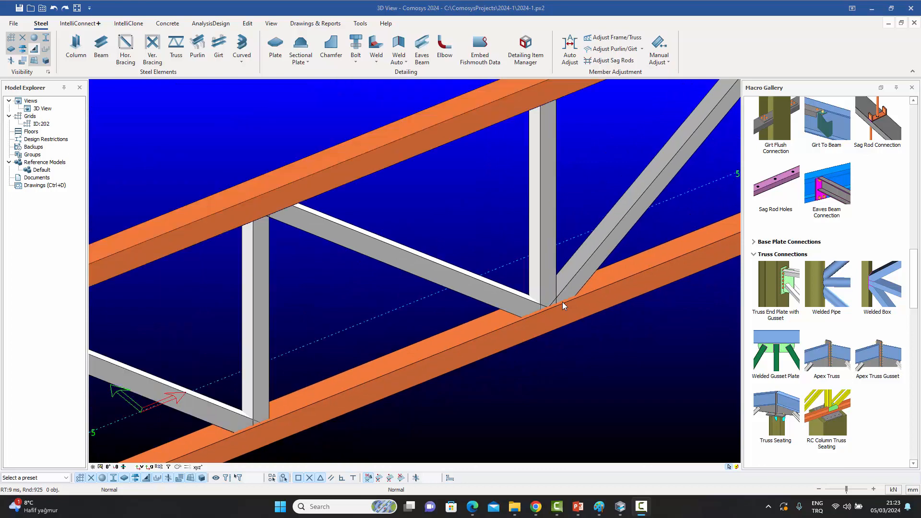
middle_drag(562, 301, 537, 314)
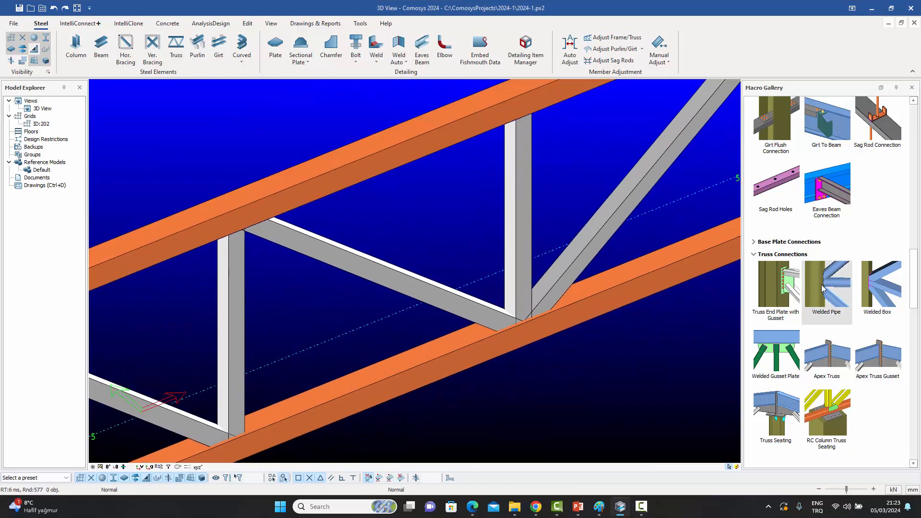
mouse_move(831, 290)
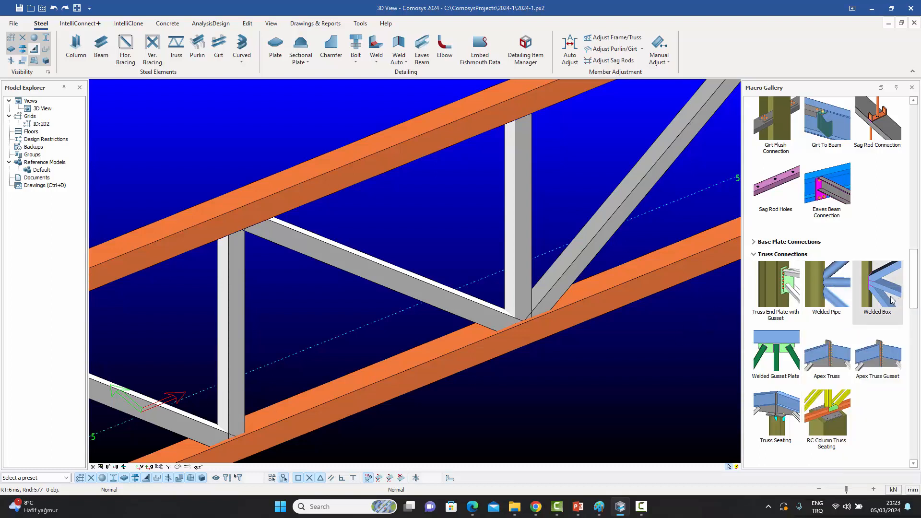
mouse_move(893, 300)
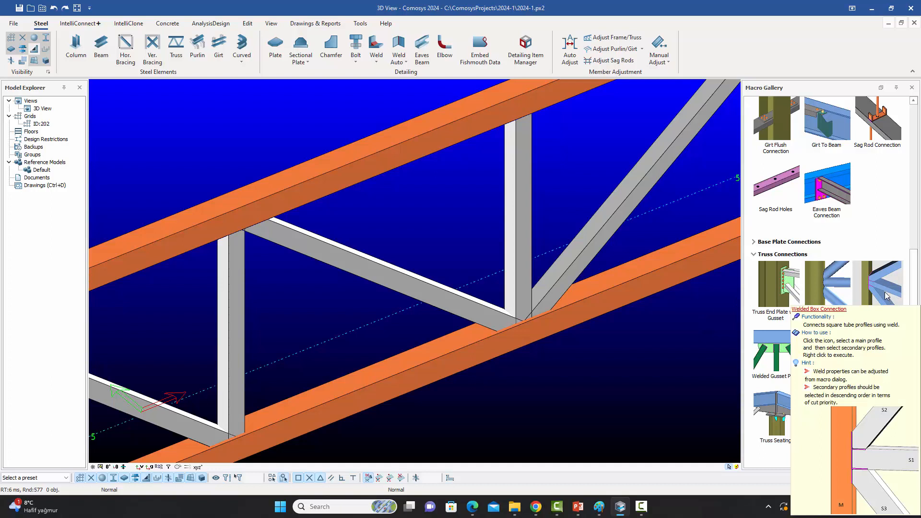
click(887, 296)
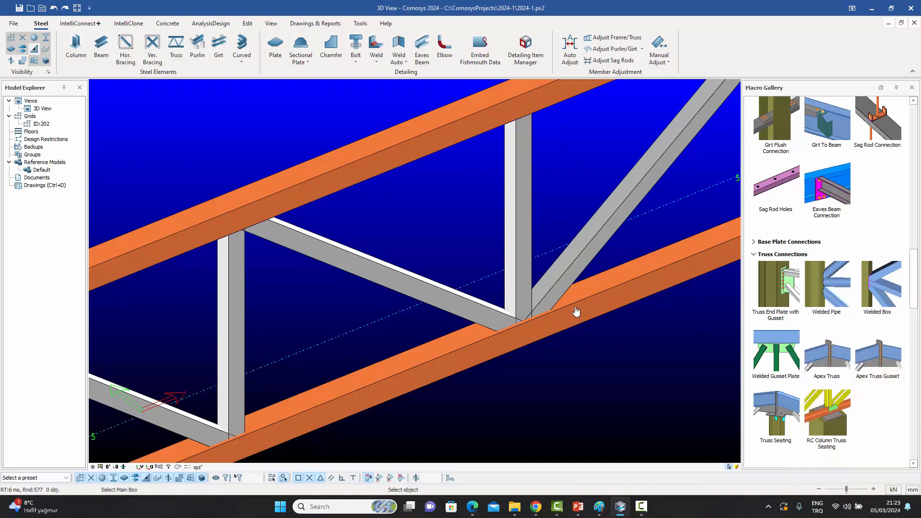
click(525, 341)
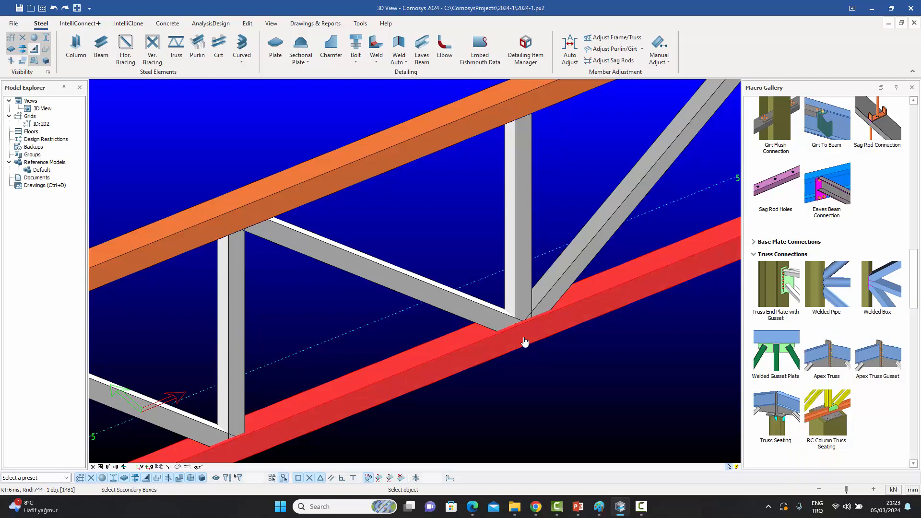
click(526, 250)
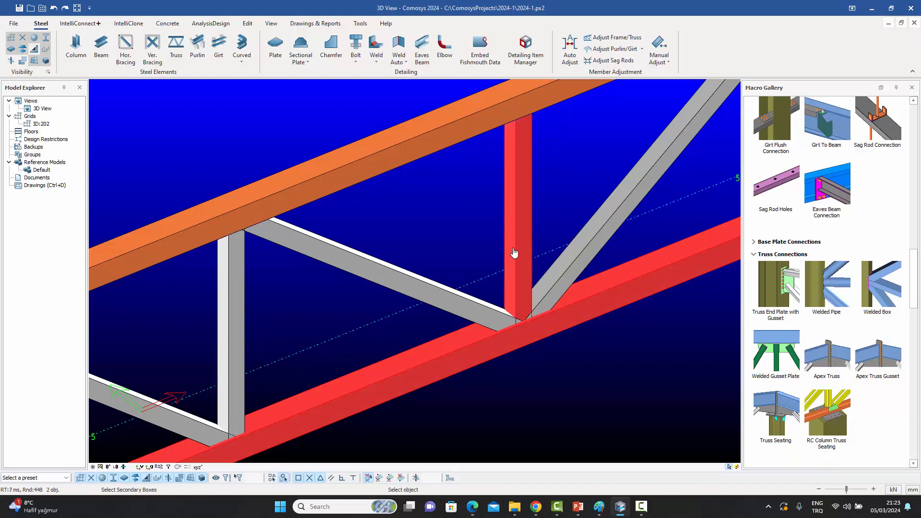
click(456, 307)
click(581, 266)
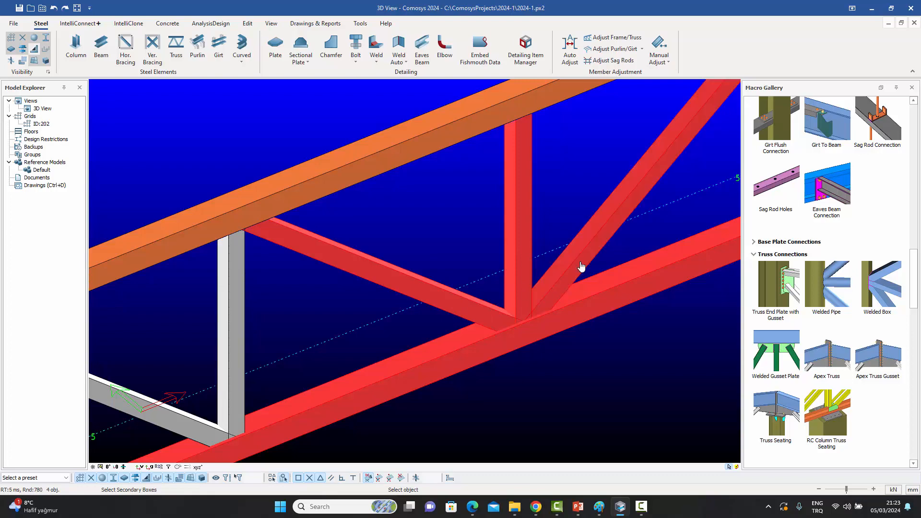
right_click(581, 267)
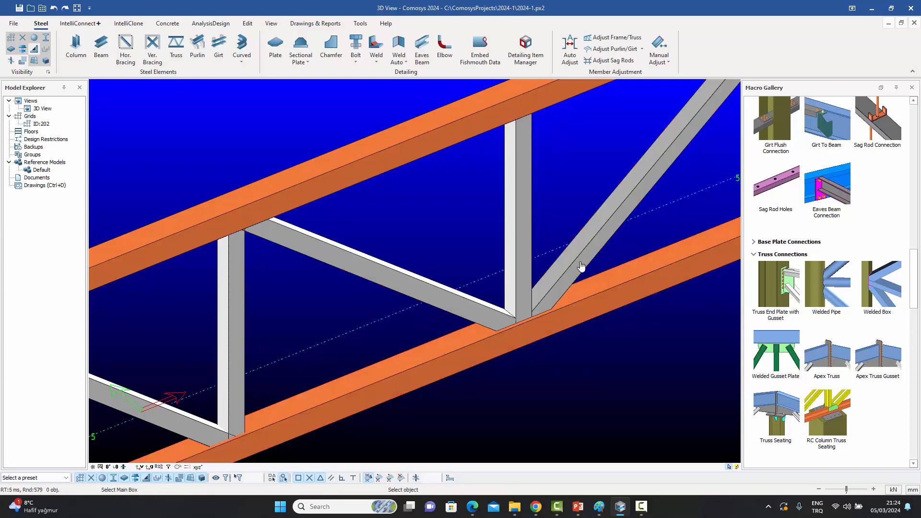
right_click(577, 352)
scroll(515, 320, up, 4)
scroll(516, 321, up, 2)
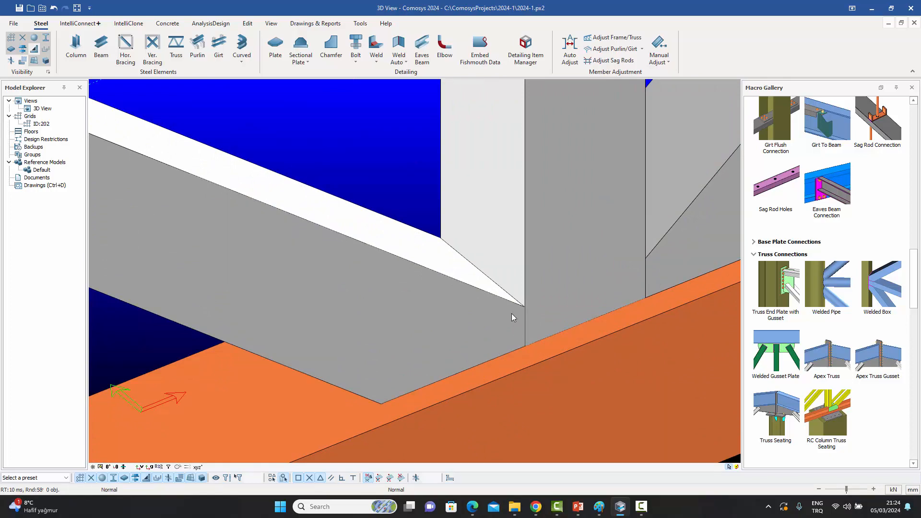
scroll(514, 298, down, 3)
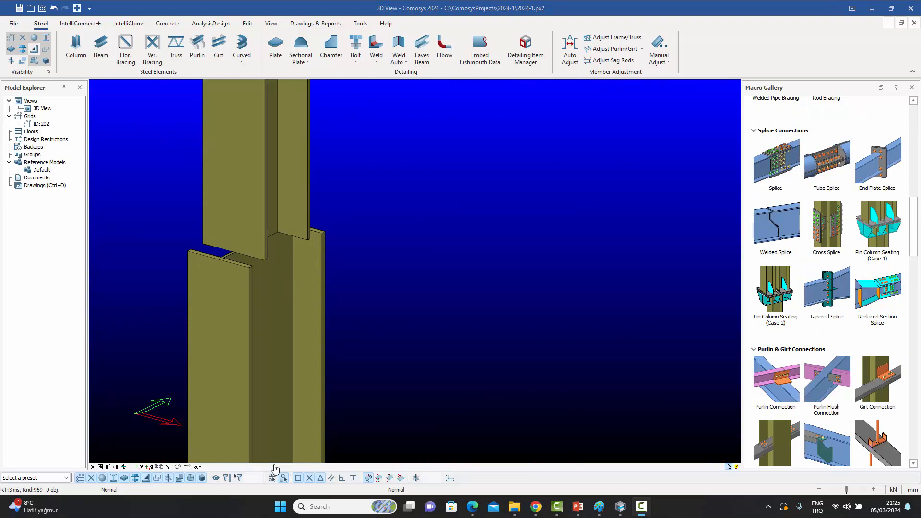
Connect the wider lower column to the narrower upper column with a Reduced Section Splice.
click(299, 401)
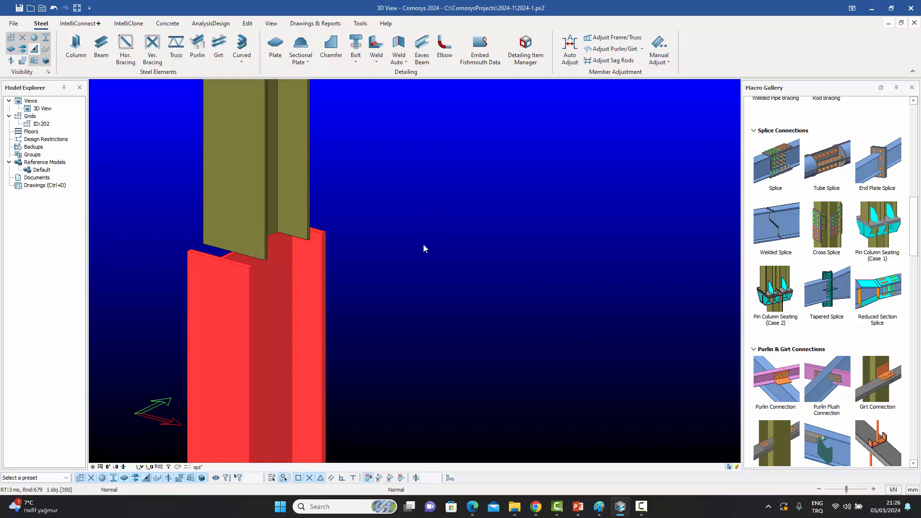
key(Escape)
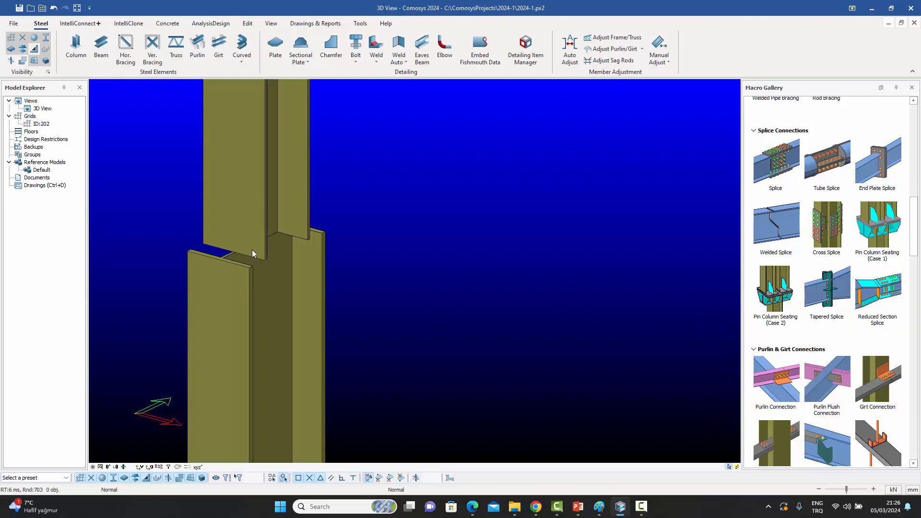
click(885, 297)
click(303, 359)
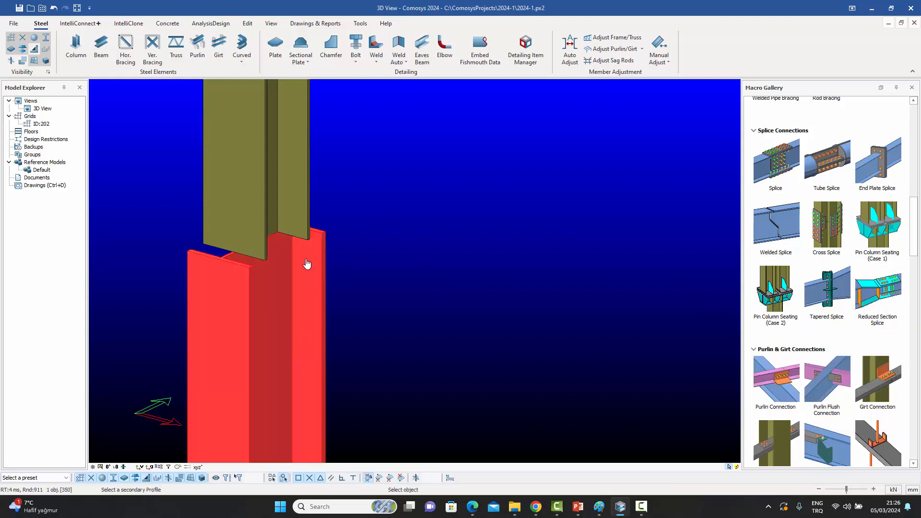
click(299, 157)
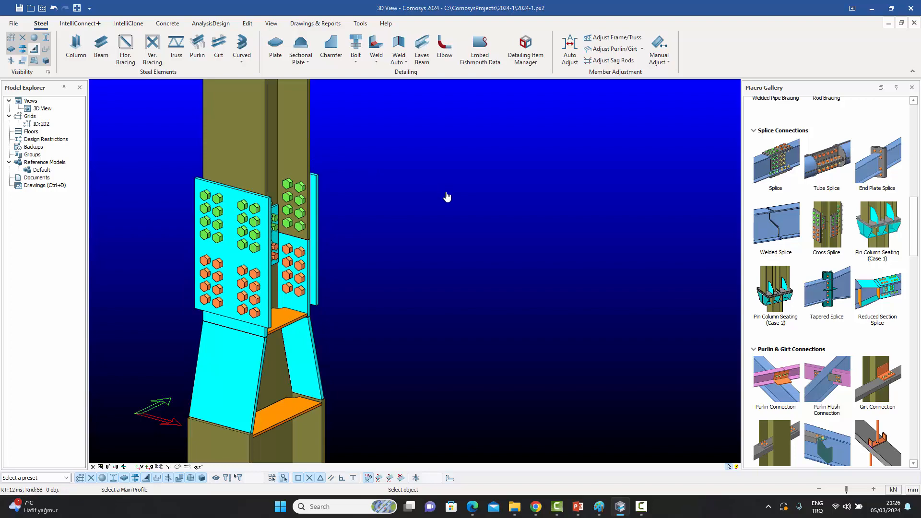
middle_drag(410, 274, 468, 272)
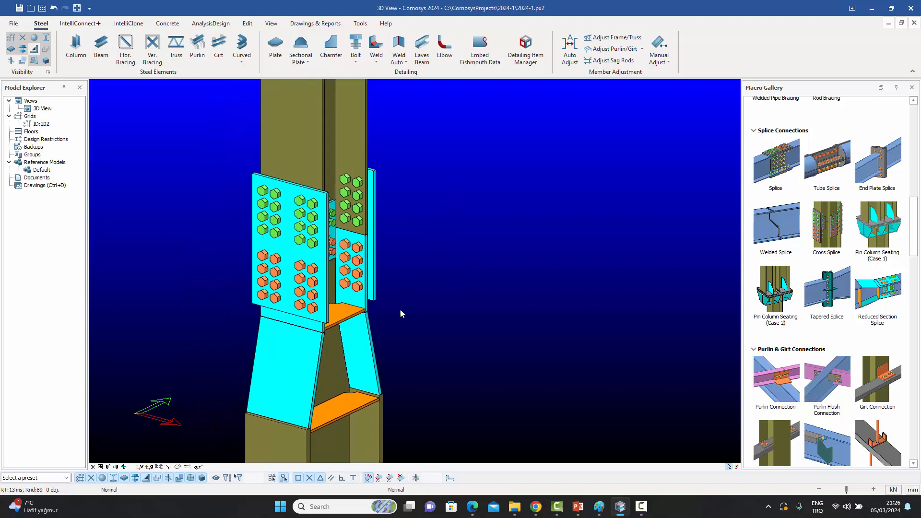
Load the HEA500toHEA300 macro preset for the column's Reduced Section Splice connection and apply it.
click(348, 317)
mouse_move(348, 317)
shift+middle_down()
mouse_move(326, 319)
mouse_move(347, 331)
shift+middle_up()
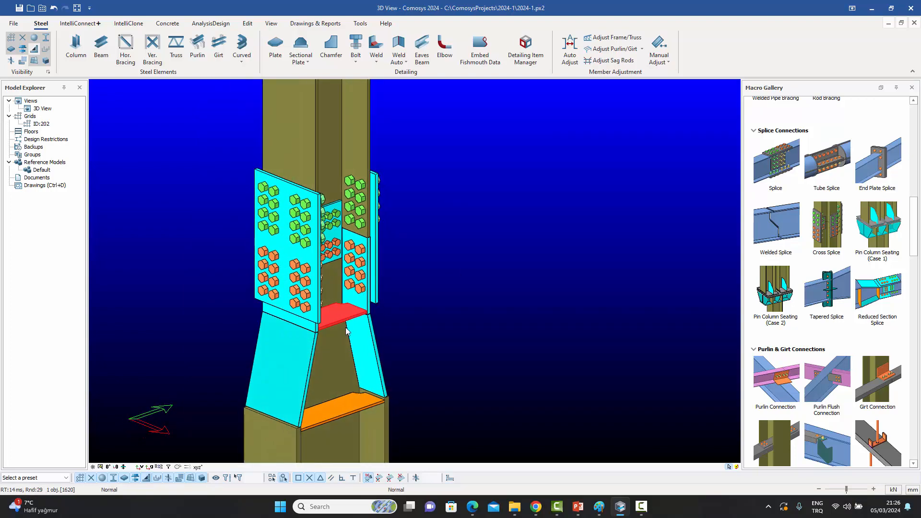
click(346, 328)
double_click(346, 329)
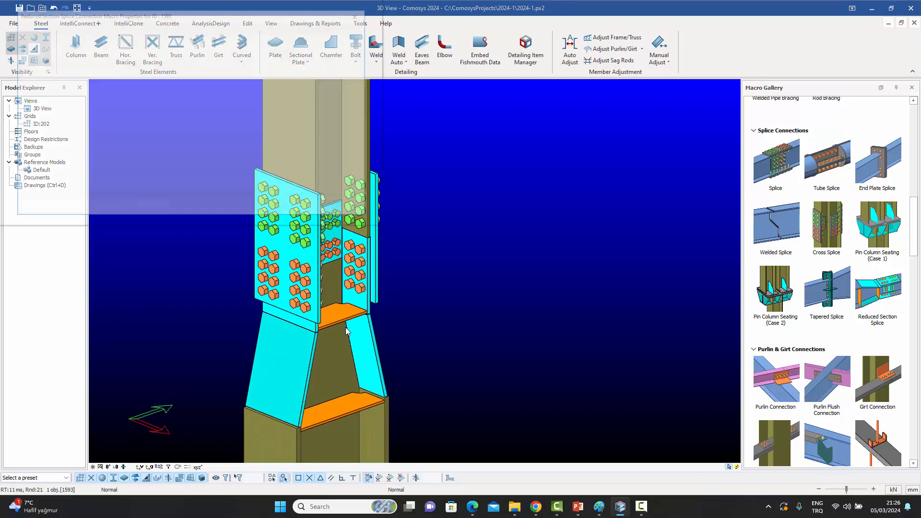
drag(202, 10, 708, 63)
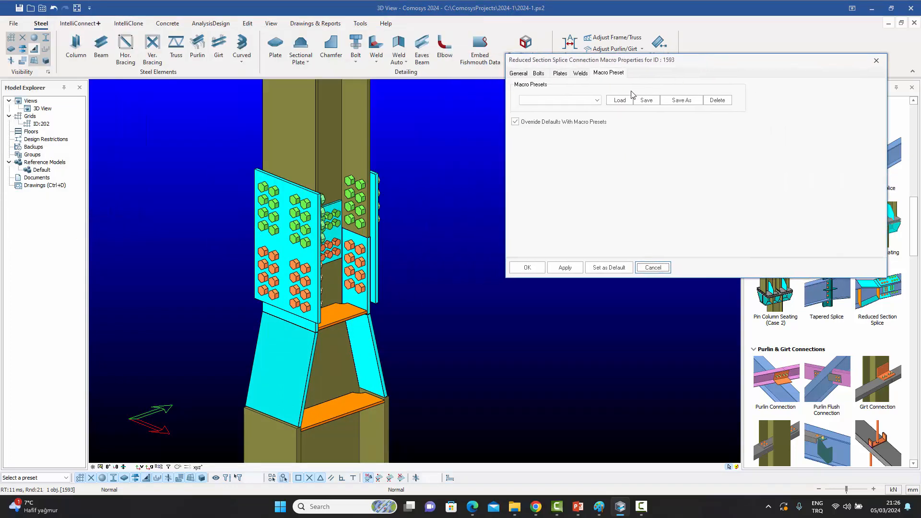
click(597, 100)
click(556, 108)
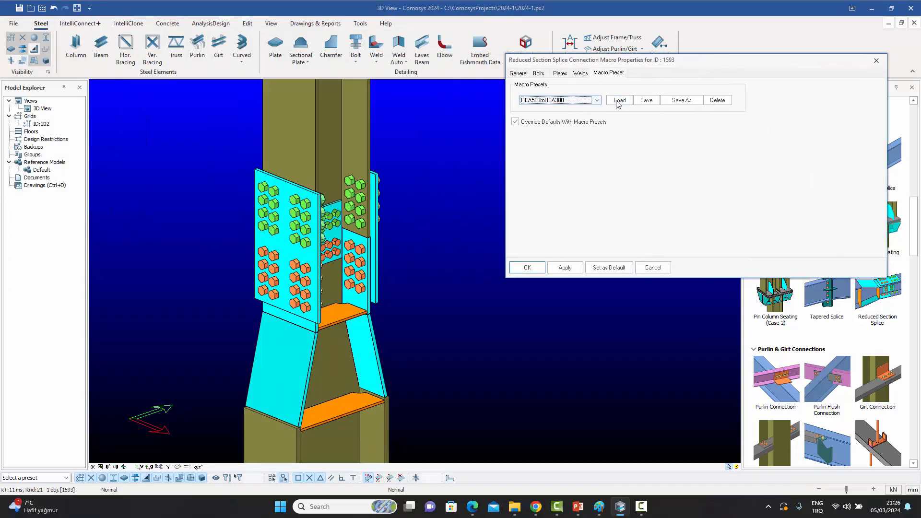
click(619, 100)
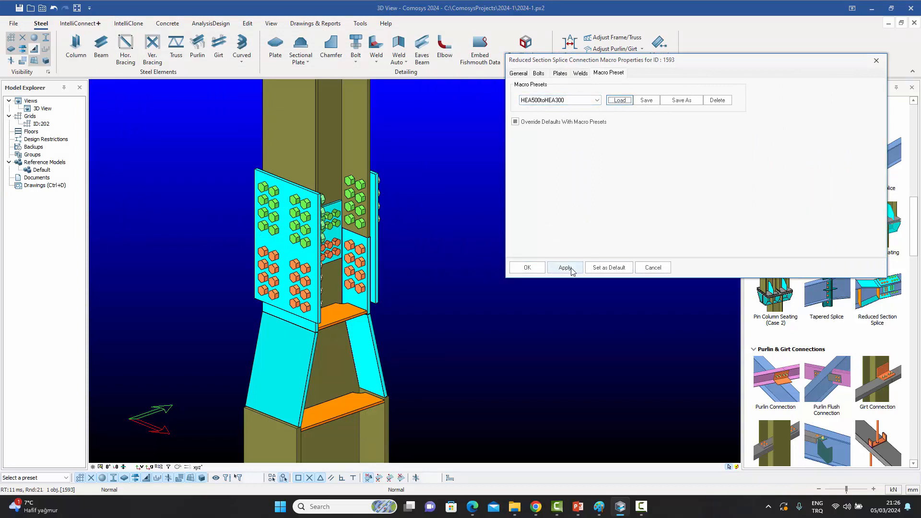
click(527, 267)
middle_drag(448, 277, 397, 277)
scroll(365, 269, up, 2)
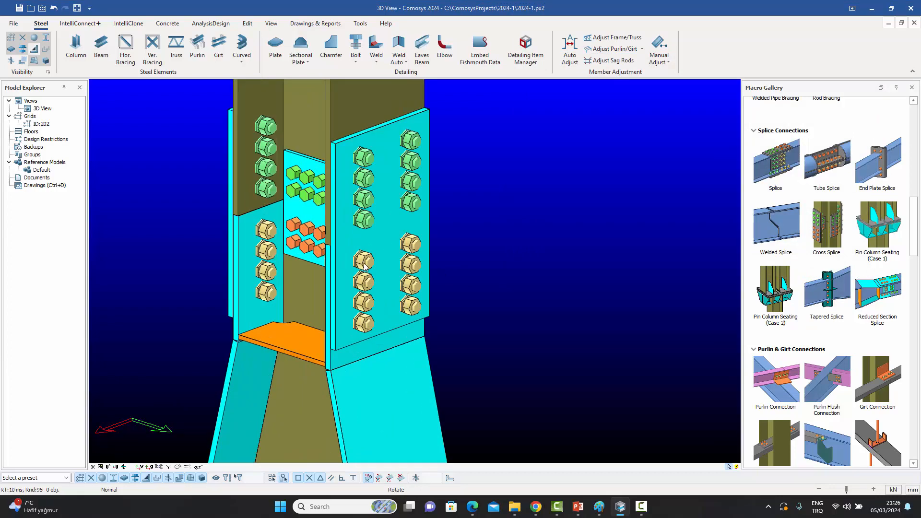
Show only the lower column to examine its cut web and bolt holes, and show all elements again.
scroll(364, 267, down, 3)
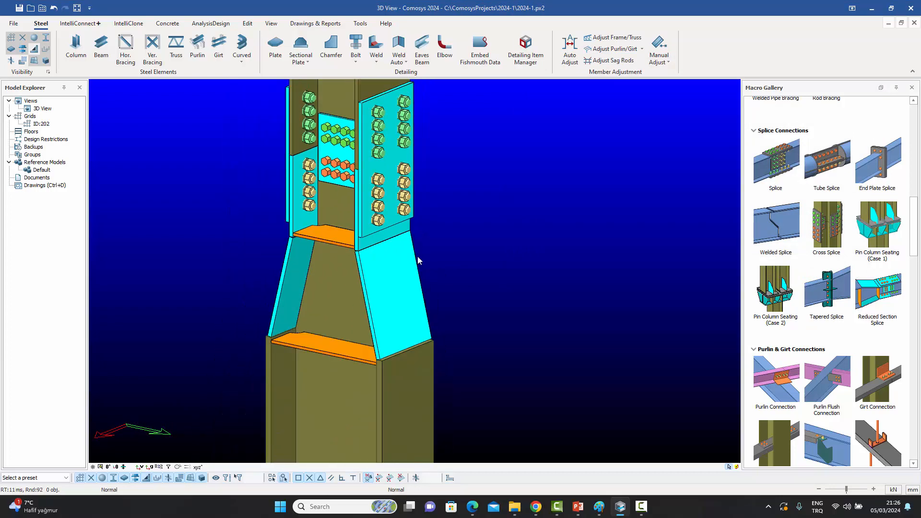
click(399, 395)
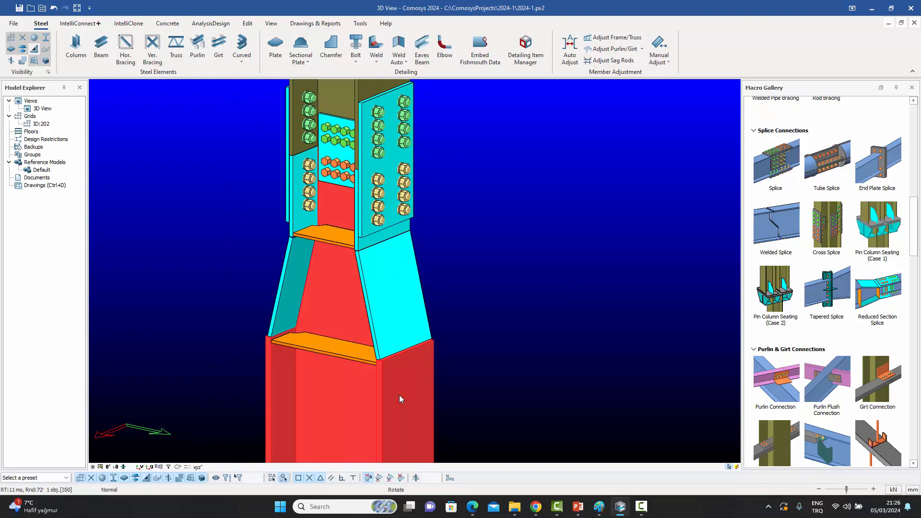
middle_drag(400, 395, 367, 229)
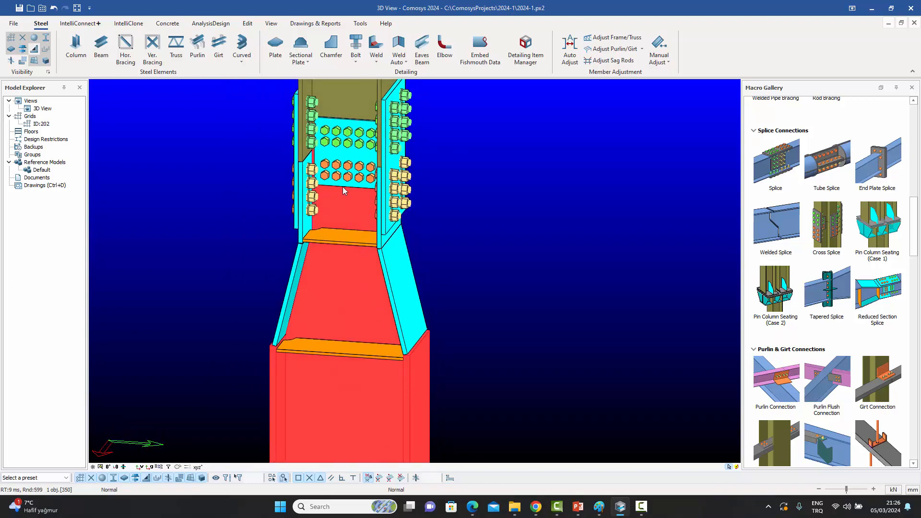
middle_drag(295, 367, 306, 369)
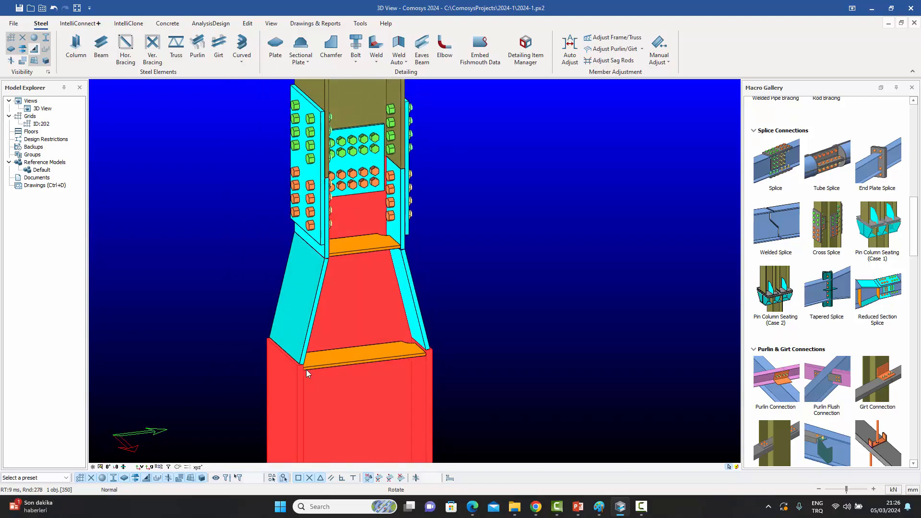
click(520, 313)
right_click(373, 388)
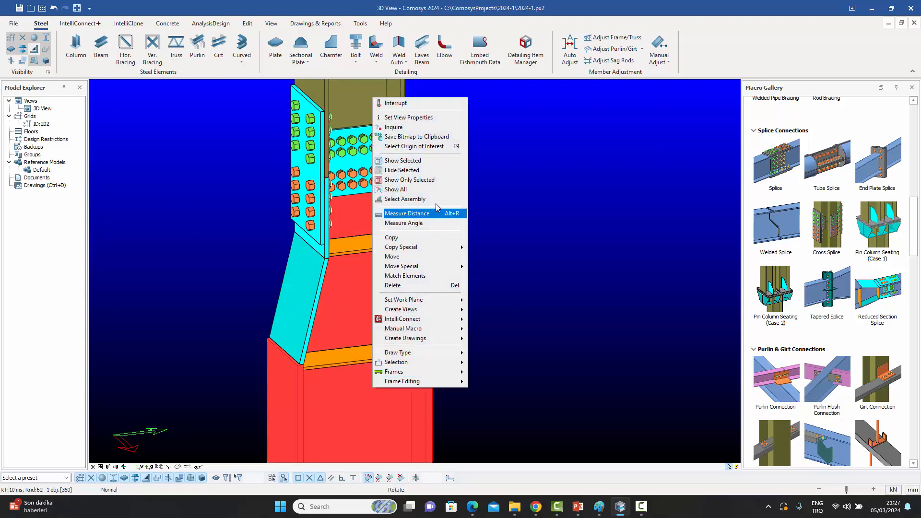
click(433, 180)
click(527, 255)
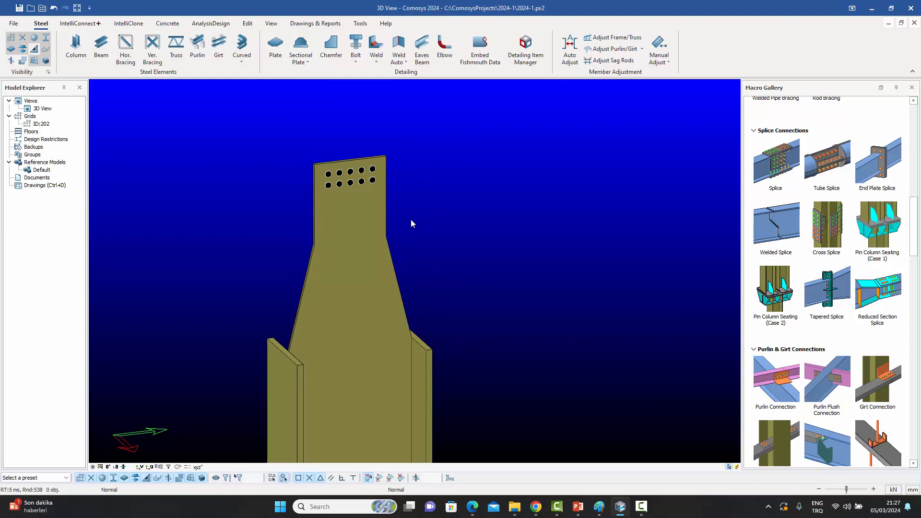
right_click(445, 202)
click(475, 265)
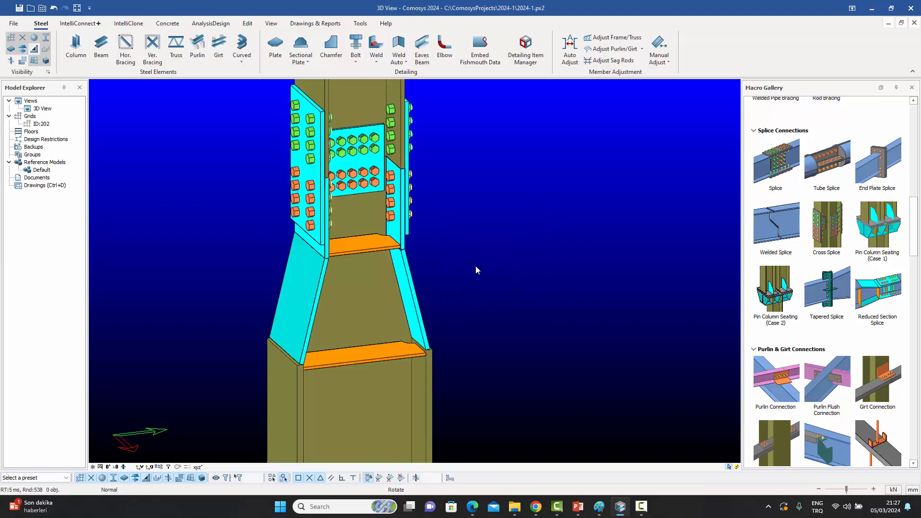
Examine the flange replacement plates, the column web and the bolted plates of the Reduced Section Splice from several sides.
click(306, 309)
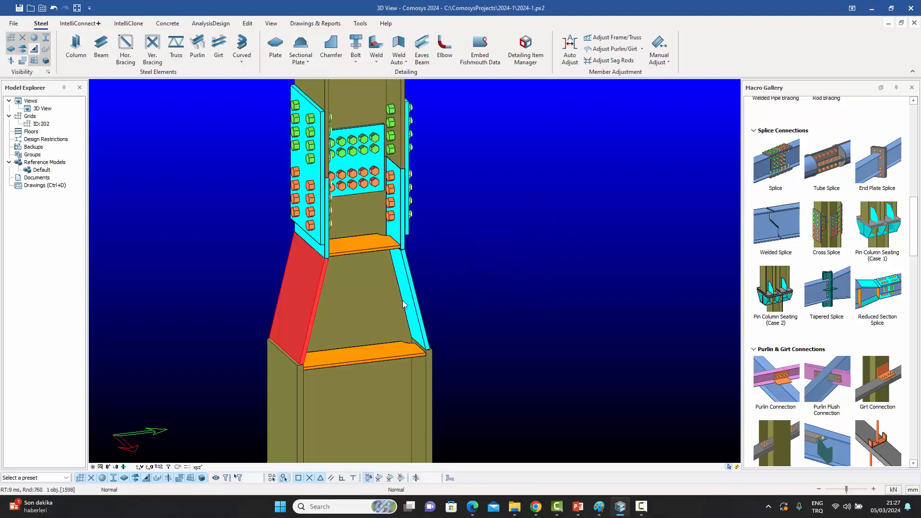
click(412, 301)
middle_drag(451, 310, 402, 307)
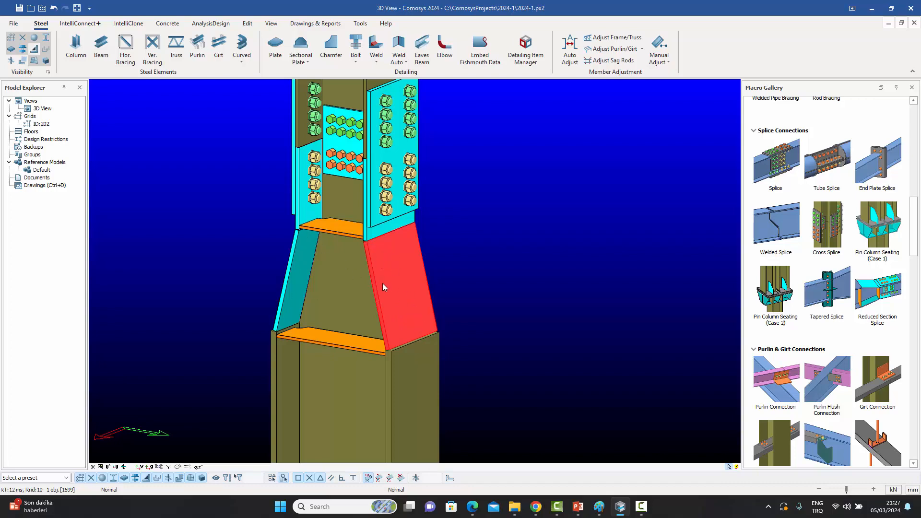
middle_drag(397, 286, 413, 287)
middle_drag(447, 276, 395, 301)
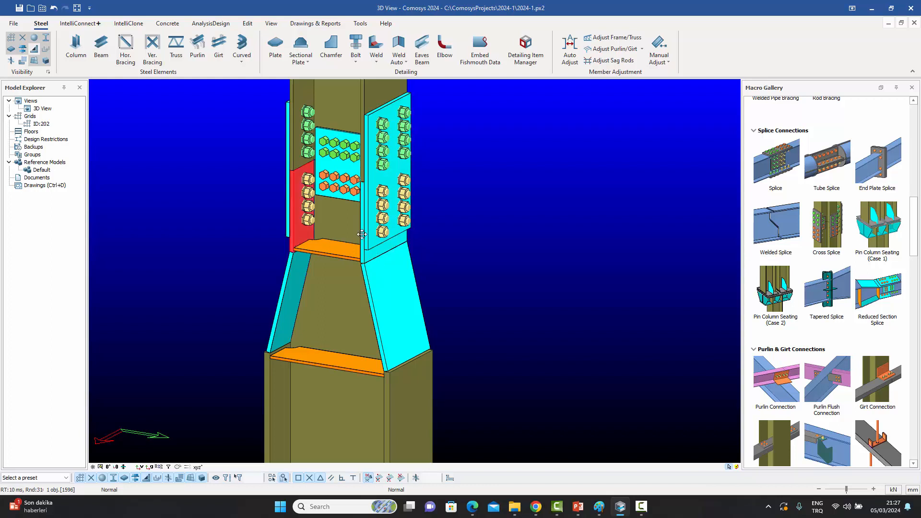
middle_drag(361, 231, 385, 297)
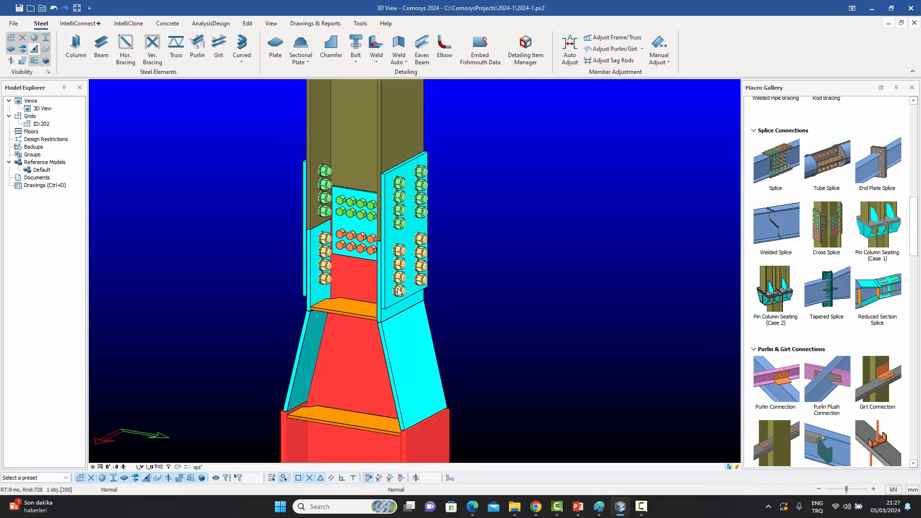
scroll(396, 290, down, 1)
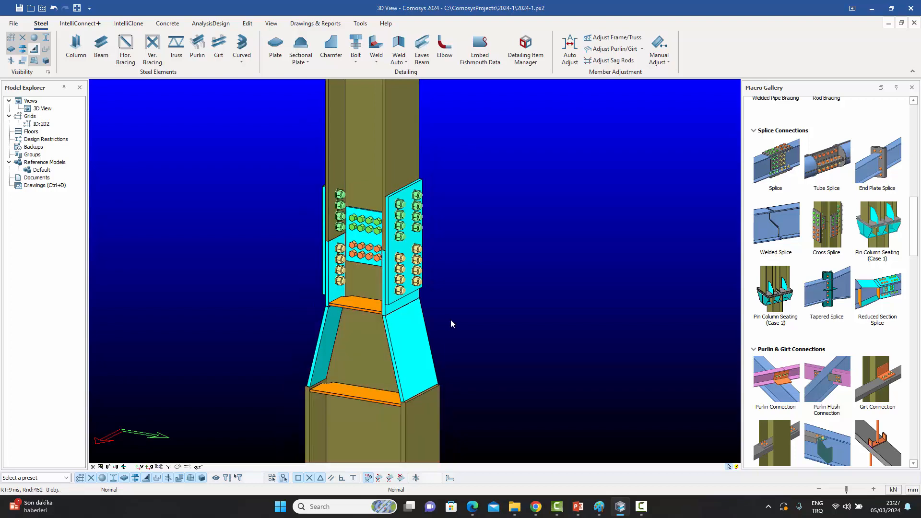
middle_drag(449, 319, 435, 284)
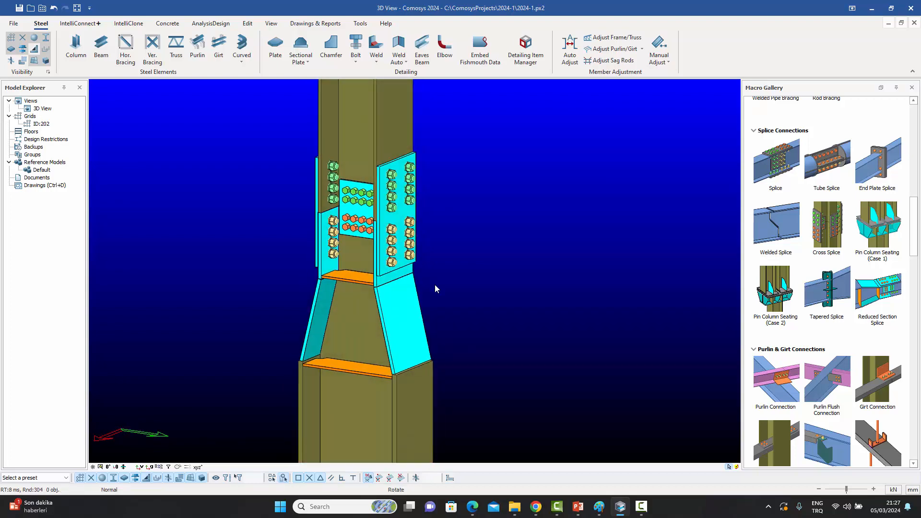
Open the Reduced Section Splice macro properties and review the general, bolt and plate settings.
double_click(871, 291)
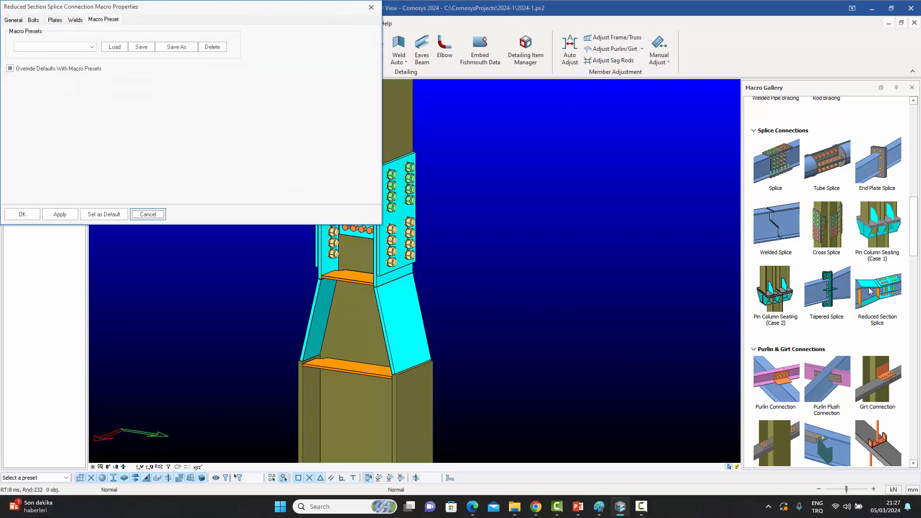
click(12, 20)
drag(82, 10, 458, 52)
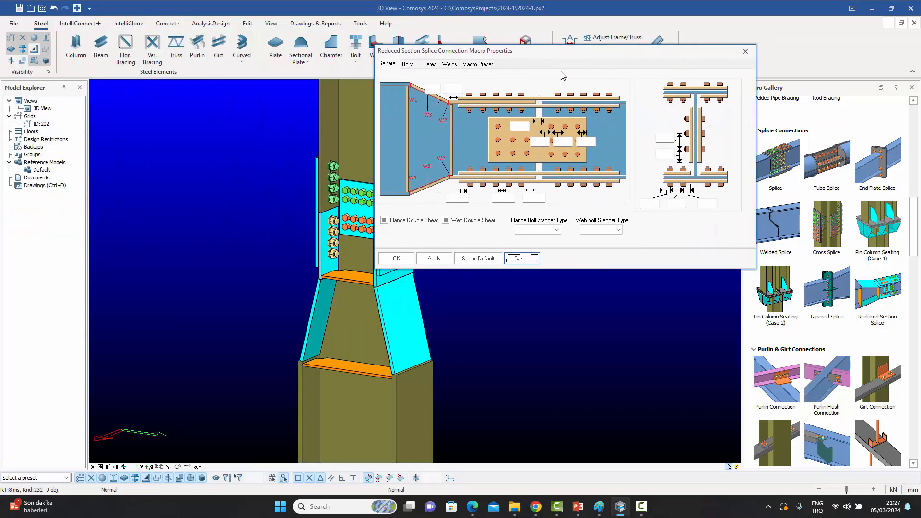
drag(560, 52, 641, 55)
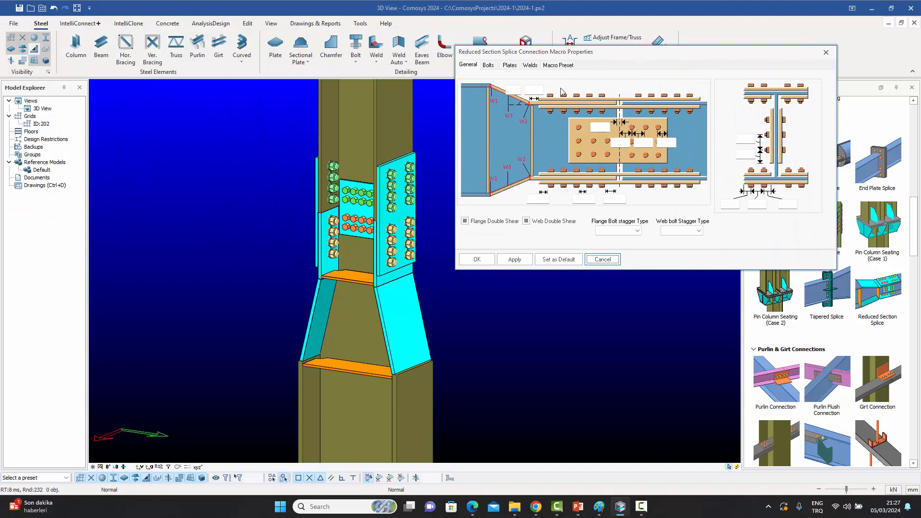
click(487, 66)
click(510, 66)
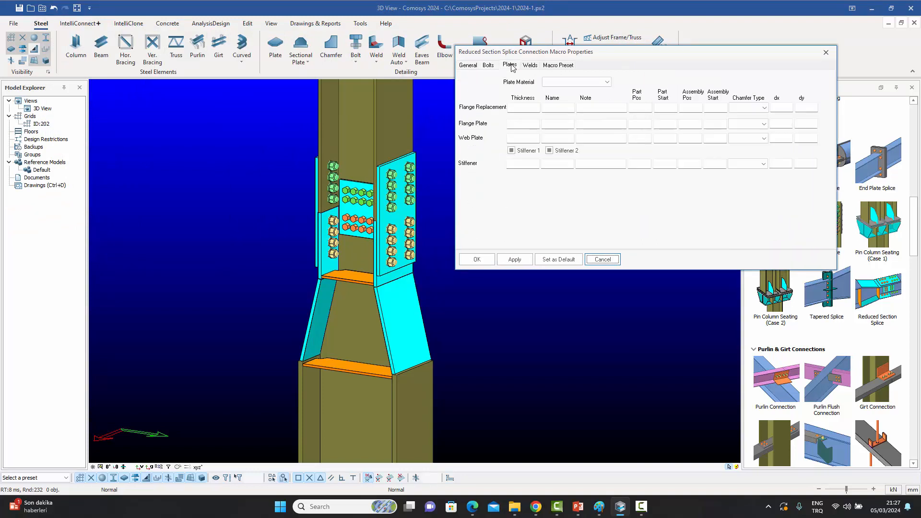
click(468, 66)
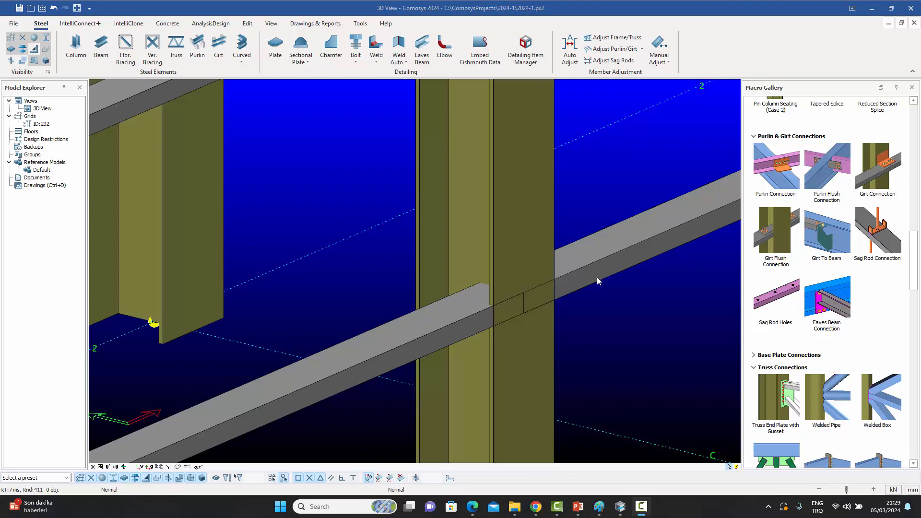
Connect the two girts on either side of the column to it with a Girt Flush Connection.
click(773, 249)
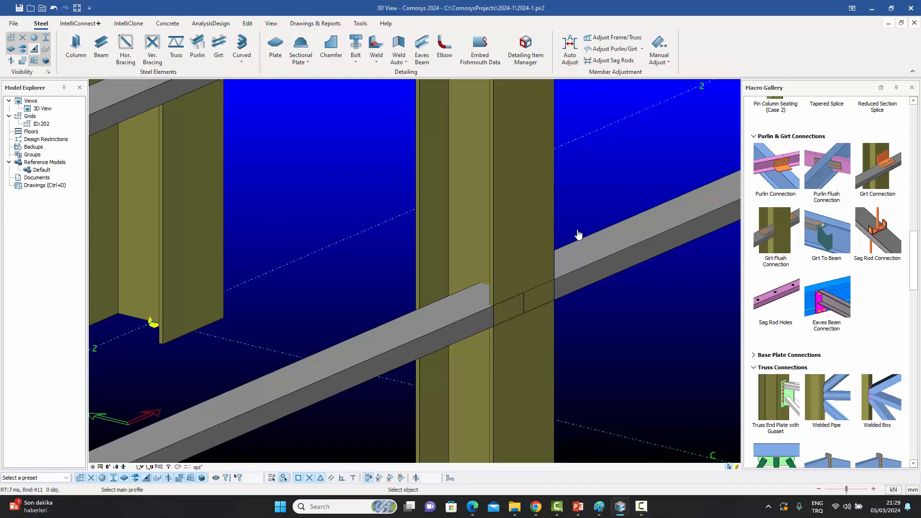
click(520, 214)
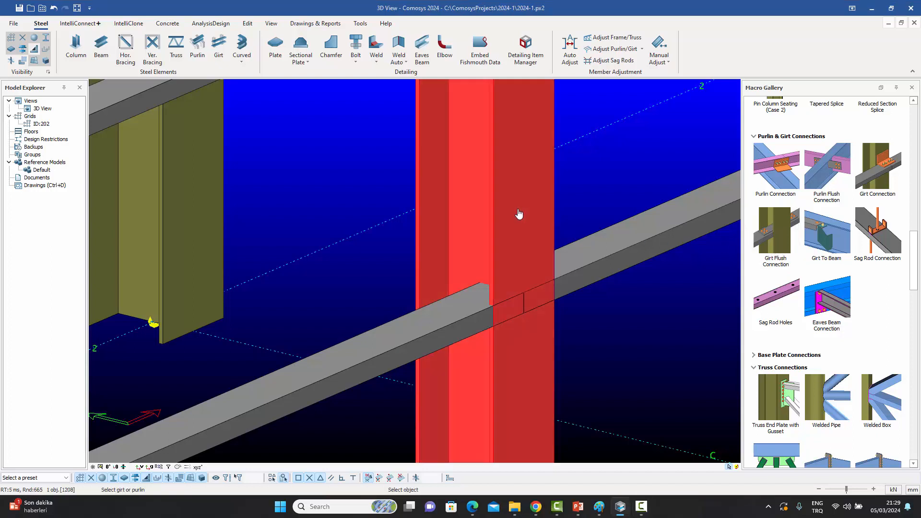
click(431, 341)
click(603, 263)
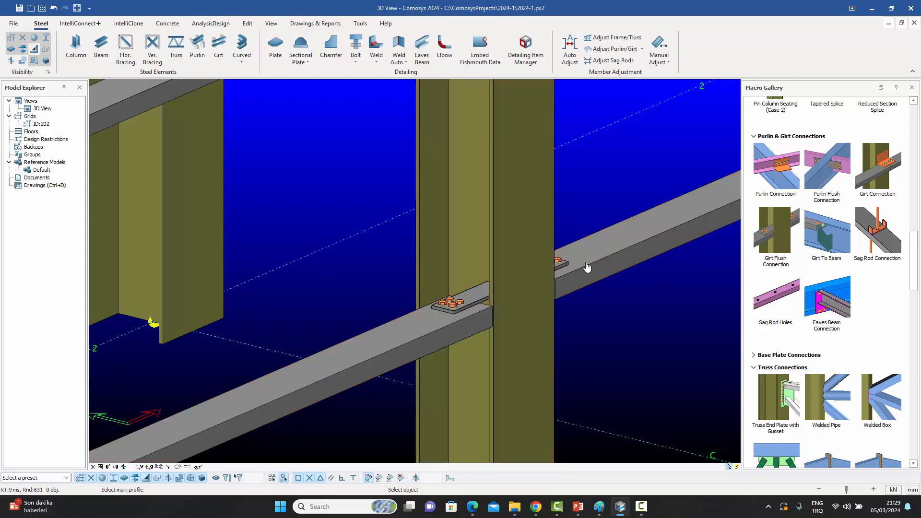
click(463, 303)
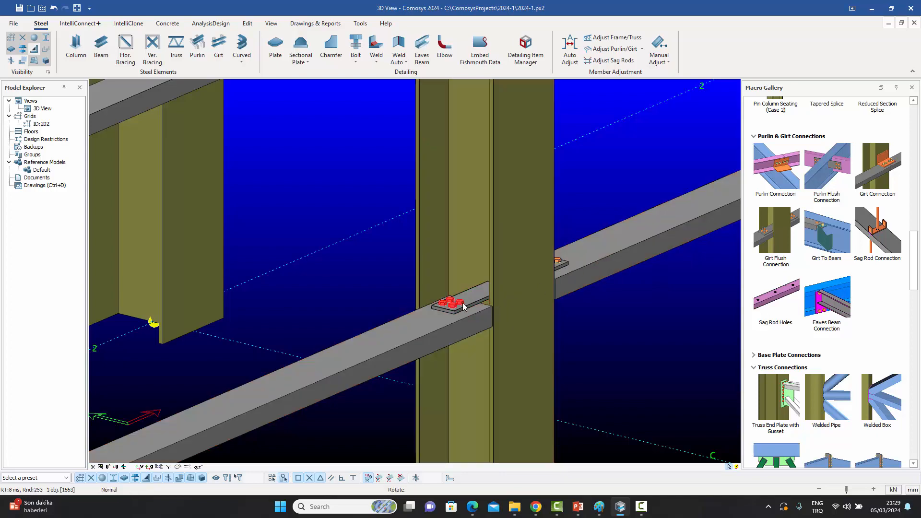
middle_drag(463, 303, 536, 333)
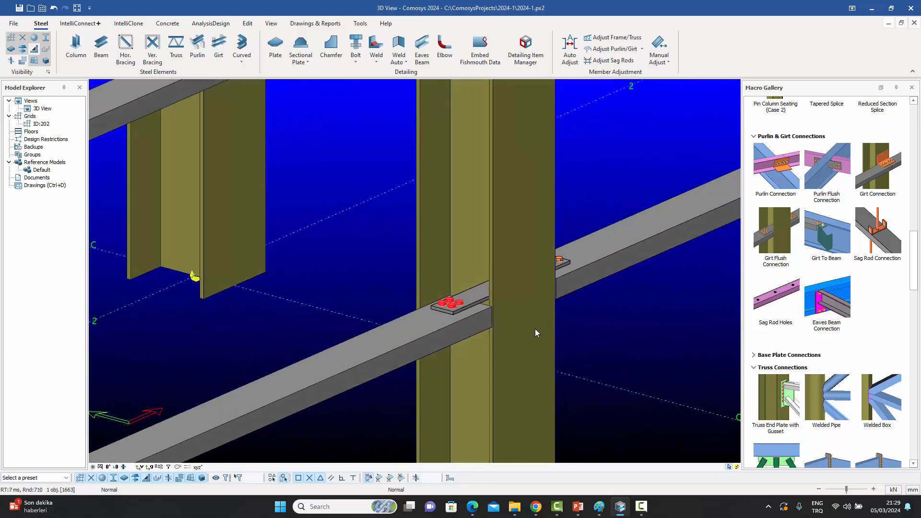
right_click(456, 306)
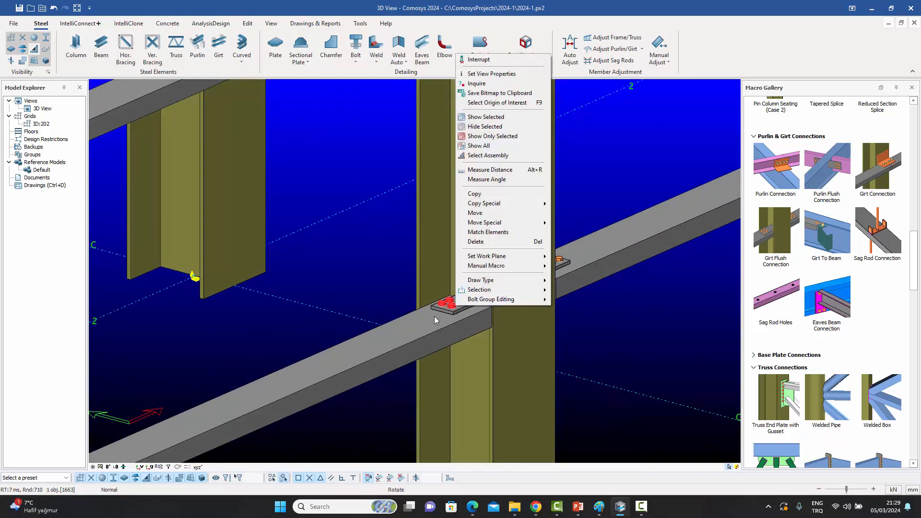
click(443, 319)
middle_drag(443, 318, 579, 301)
click(530, 278)
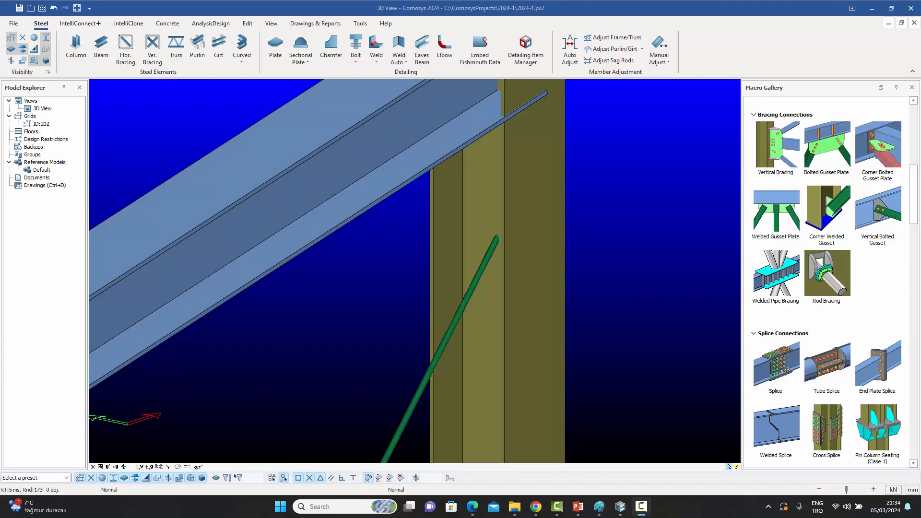
Connect the green bracing rod to the column web with a Rod Bracing connection.
double_click(821, 264)
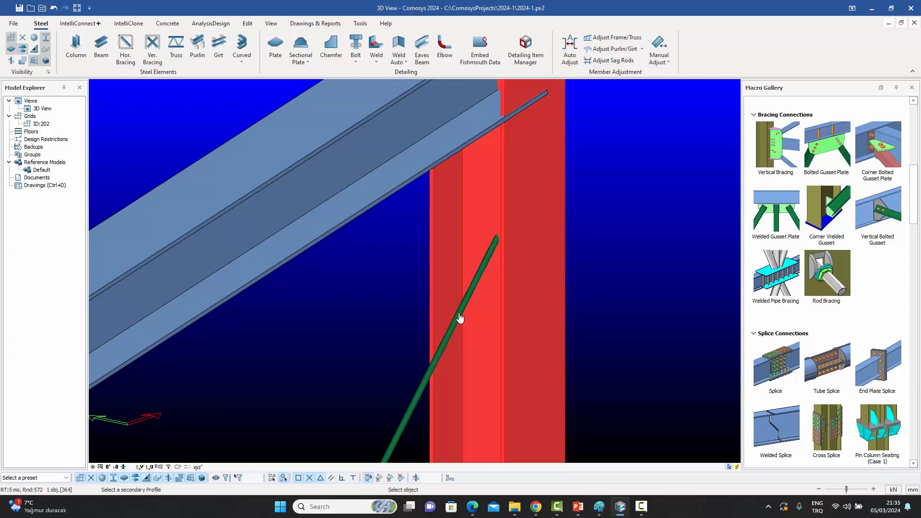
key(Escape)
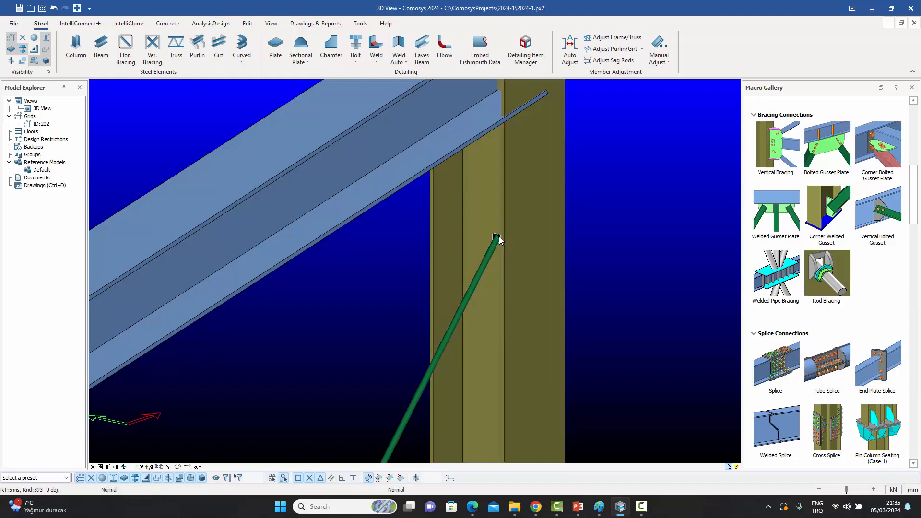
click(497, 241)
middle_drag(496, 241, 481, 252)
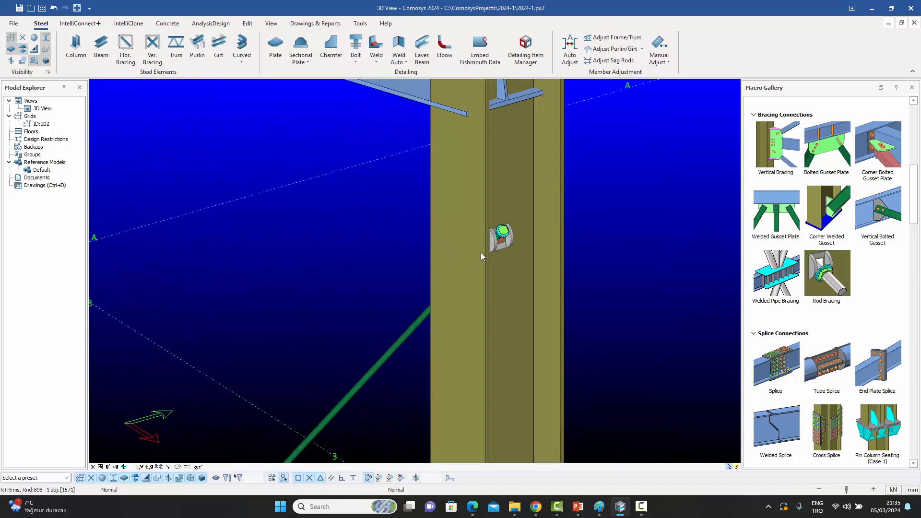
click(575, 253)
scroll(546, 247, up, 3)
click(459, 254)
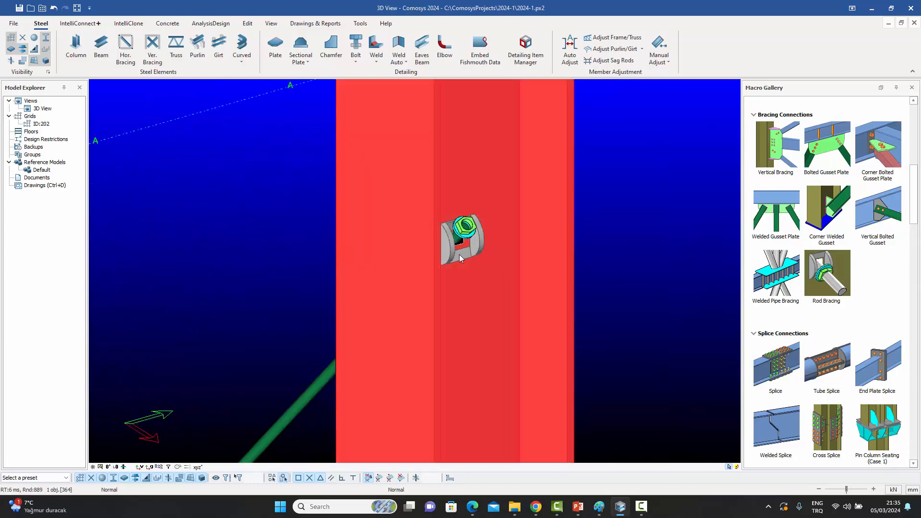
Load the D20 macro preset for the column's Rod Bracing connection and apply it.
scroll(465, 252, up, 2)
double_click(485, 237)
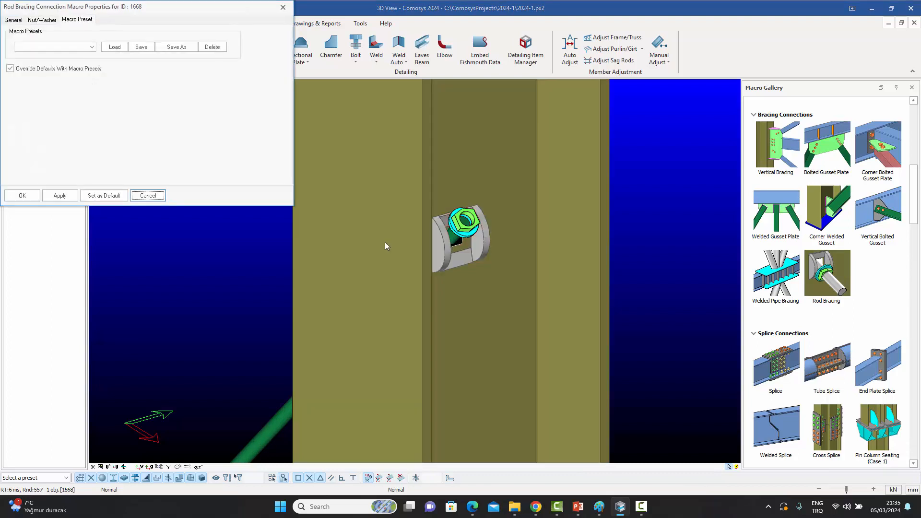
click(85, 49)
click(70, 55)
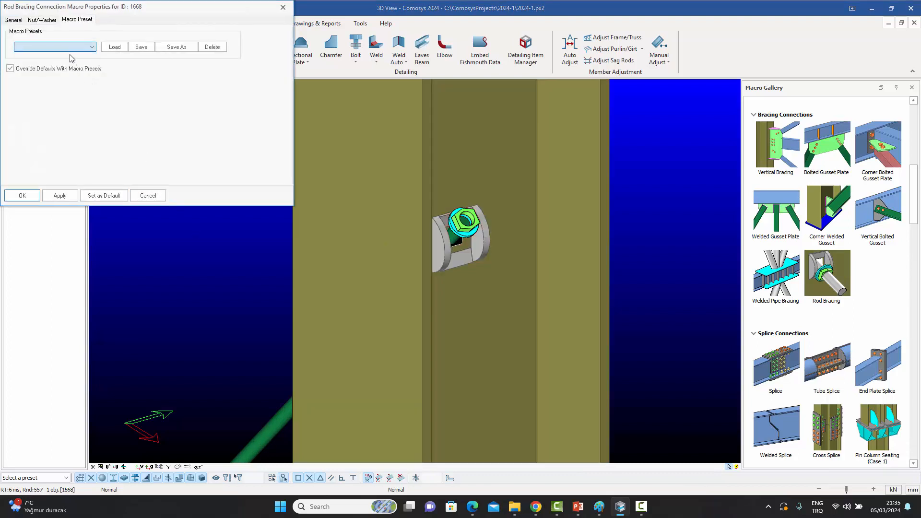
click(115, 47)
click(56, 198)
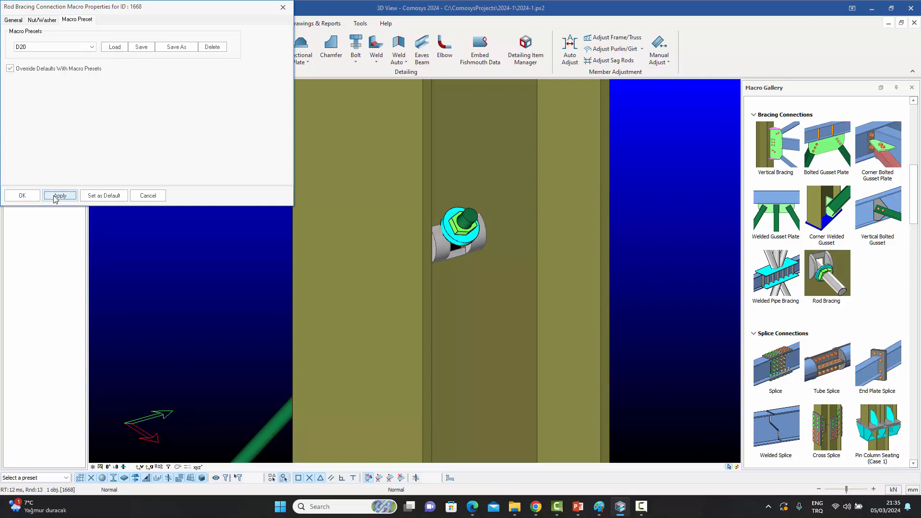
click(22, 195)
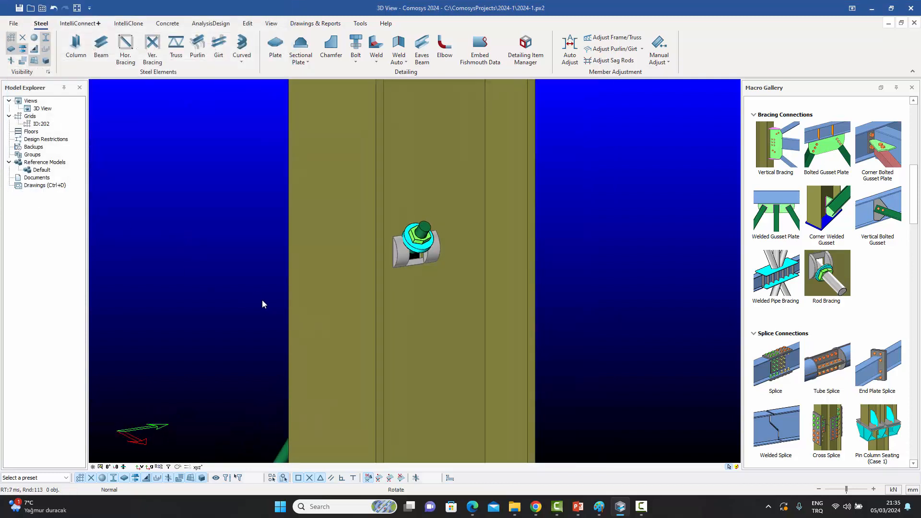
scroll(420, 271, up, 3)
middle_drag(356, 252, 346, 252)
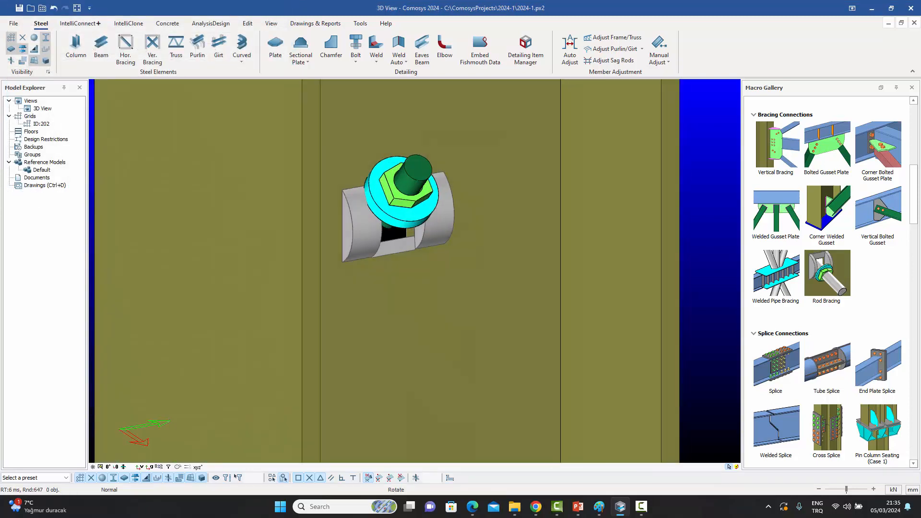
click(361, 252)
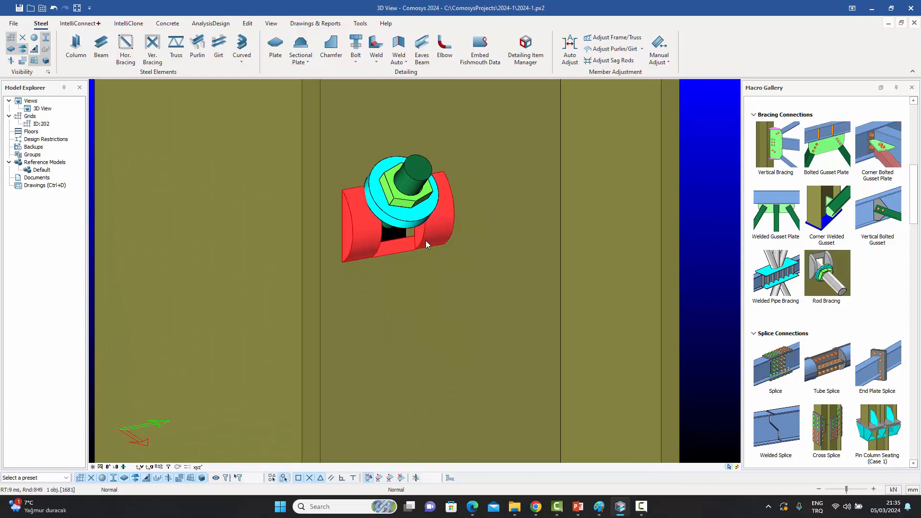
Open the Rod Bracing connection's properties and review the nut, washer, hillside washer type and slot hole settings.
mouse_move(426, 241)
middle_down()
mouse_move(467, 241)
mouse_move(425, 240)
middle_up()
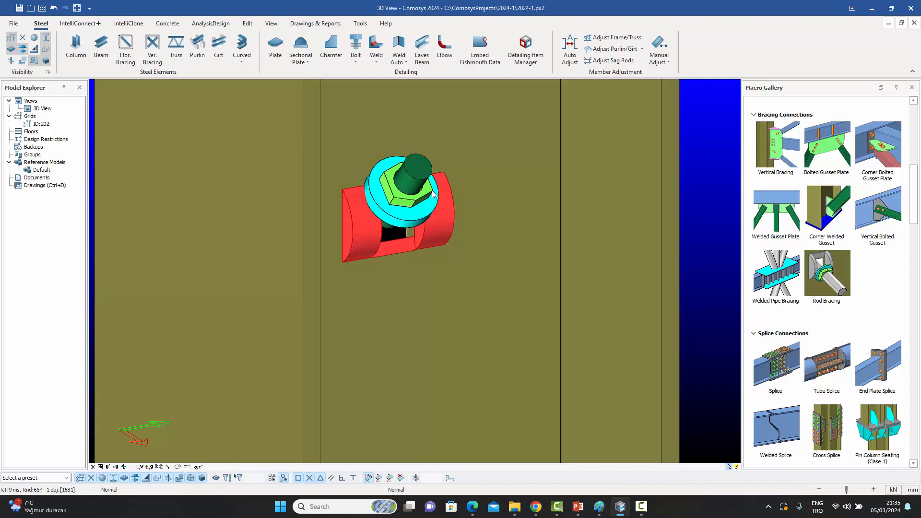
double_click(411, 218)
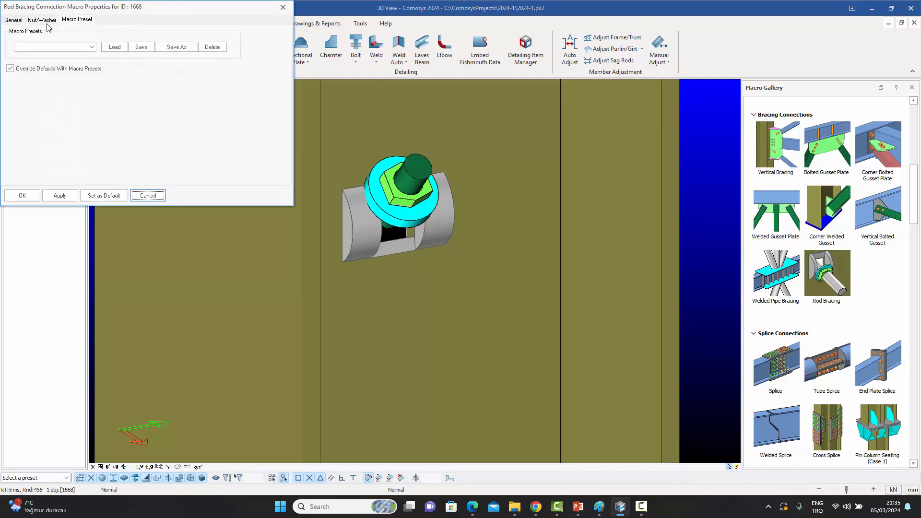
click(45, 21)
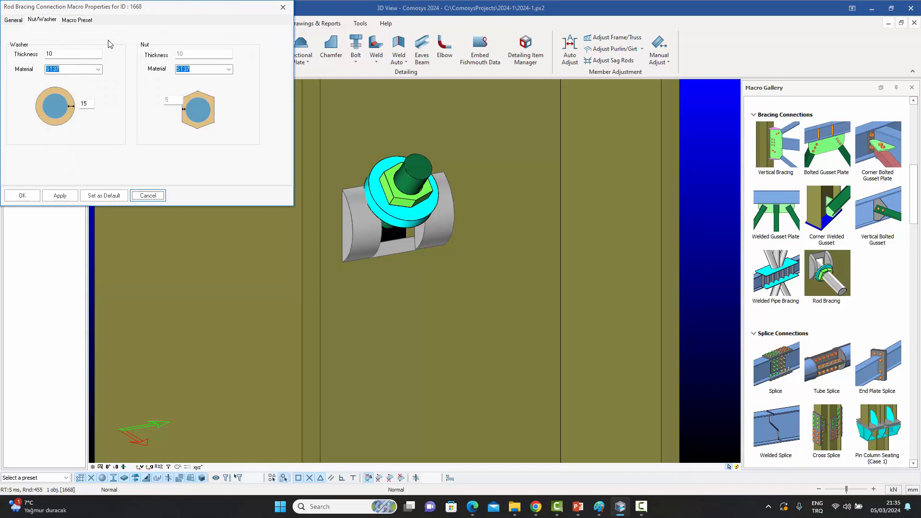
click(15, 21)
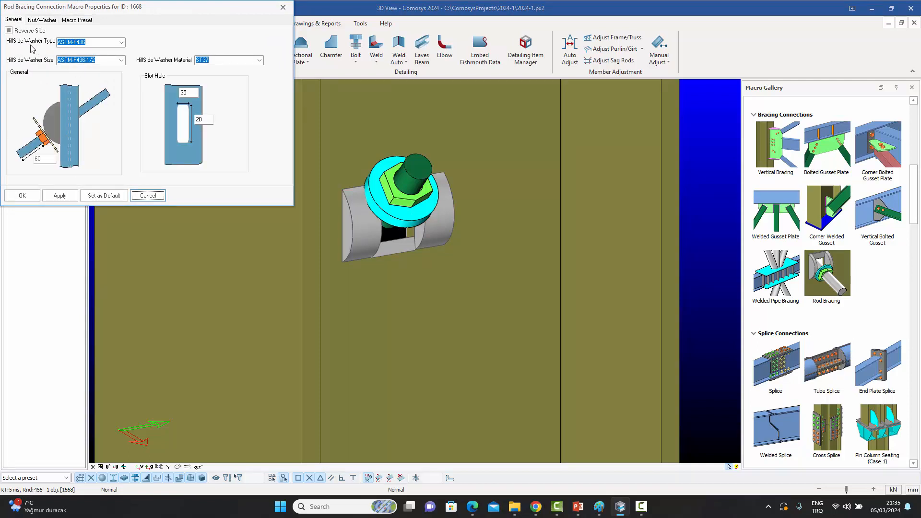
click(121, 43)
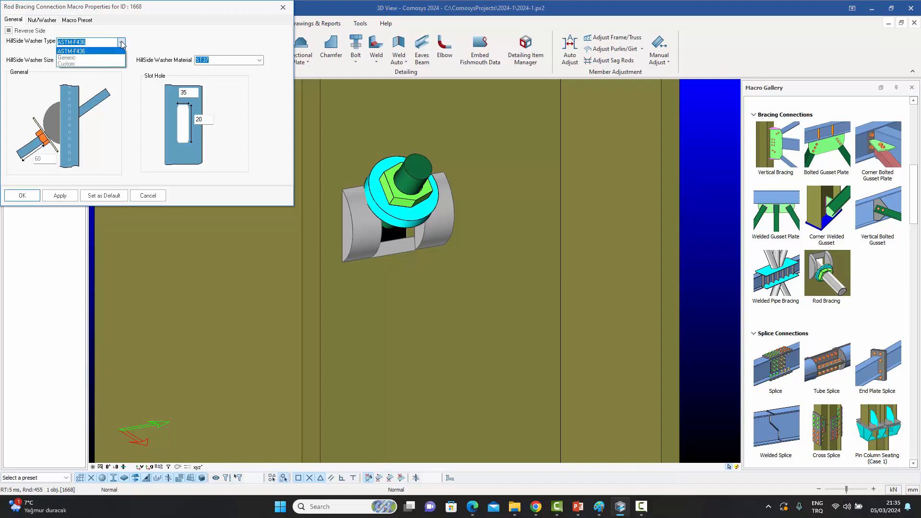
click(103, 51)
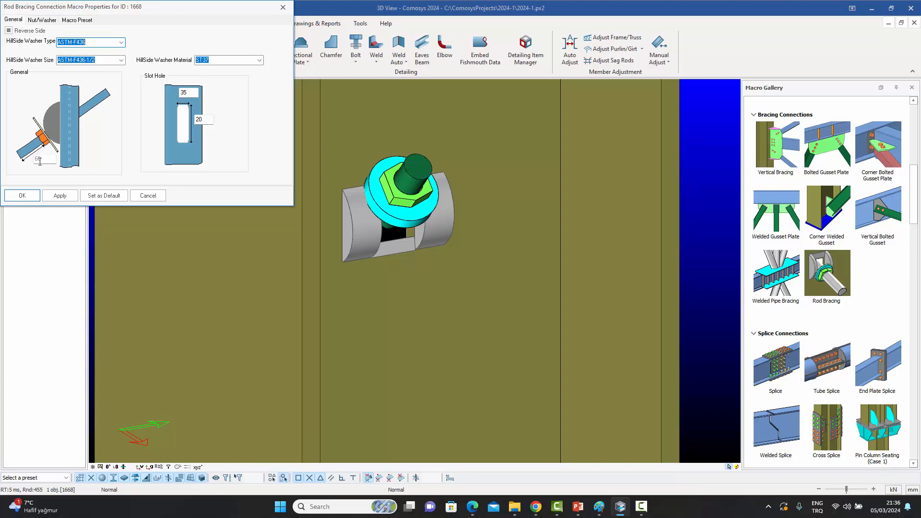
click(283, 7)
Connect the column to the beam resting on its top end with a Knee Connection (Type 3).
scroll(448, 254, down, 5)
middle_drag(447, 254, 496, 260)
scroll(443, 261, up, 2)
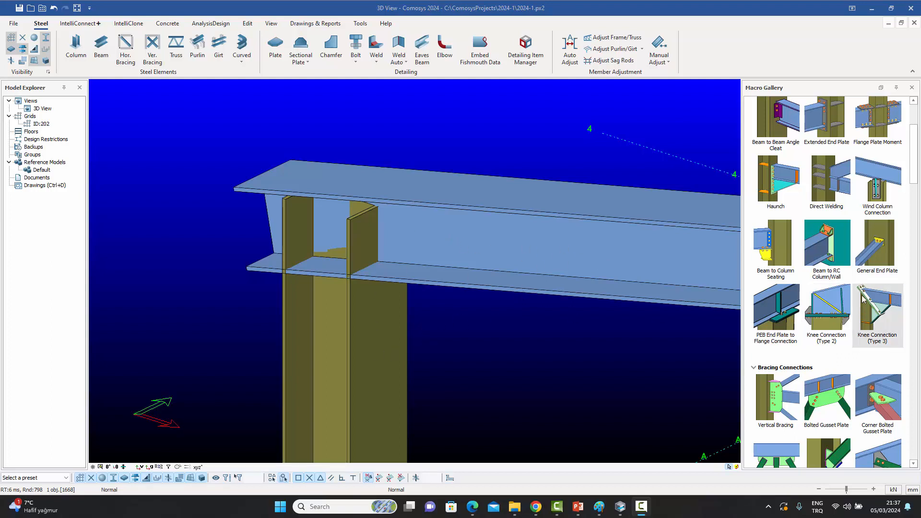
click(878, 317)
click(365, 364)
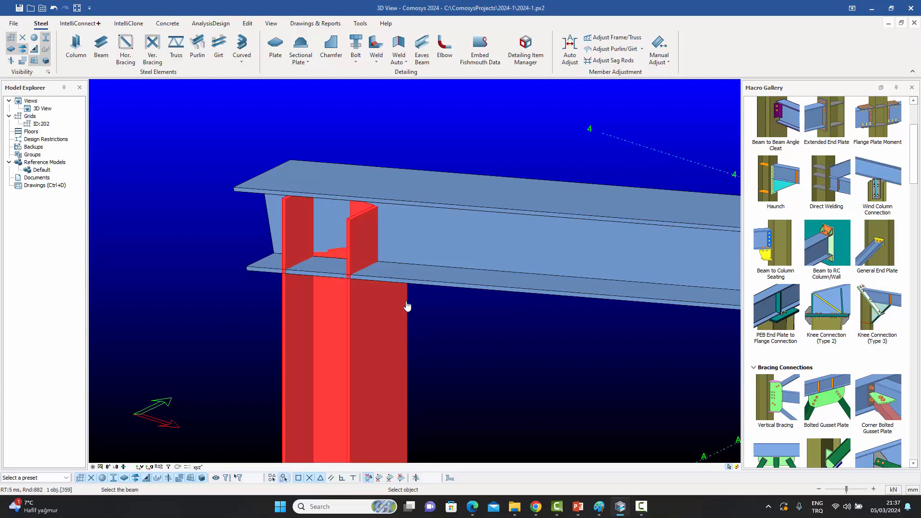
click(465, 246)
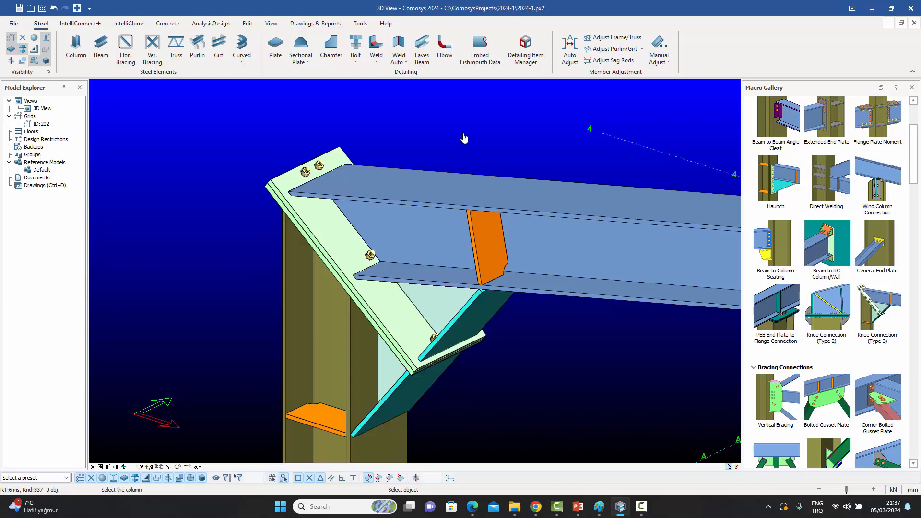
Load the HEA300toHEA300 macro preset for the knee connection and apply it.
click(465, 324)
mouse_move(465, 324)
middle_down()
mouse_move(482, 318)
mouse_move(468, 321)
middle_up()
double_click(468, 319)
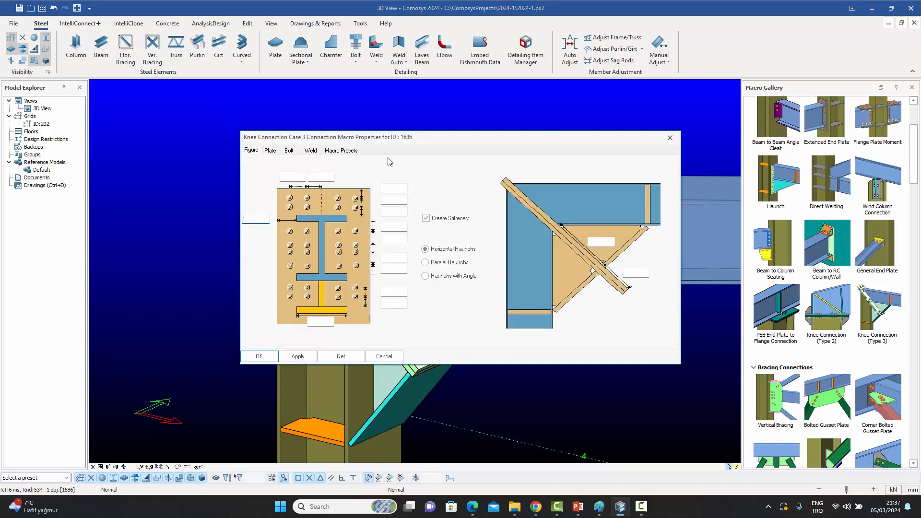
click(341, 150)
click(310, 183)
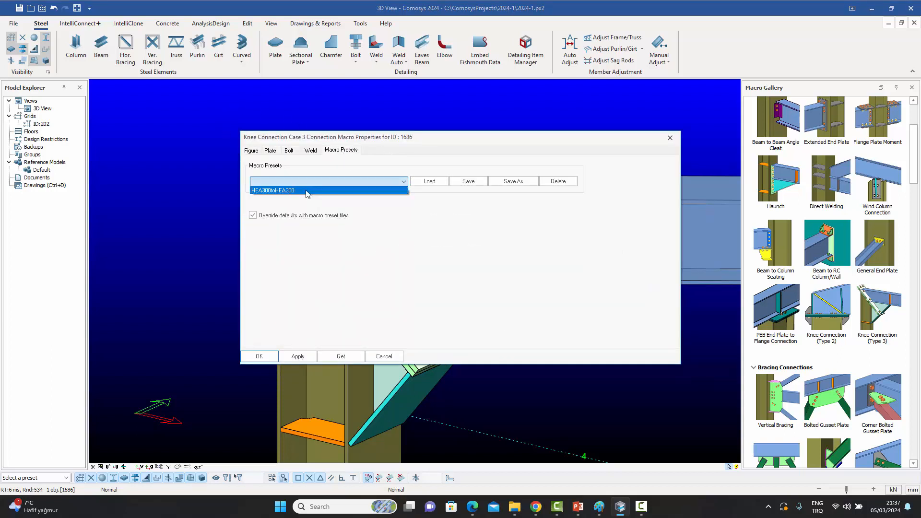
click(307, 190)
click(430, 181)
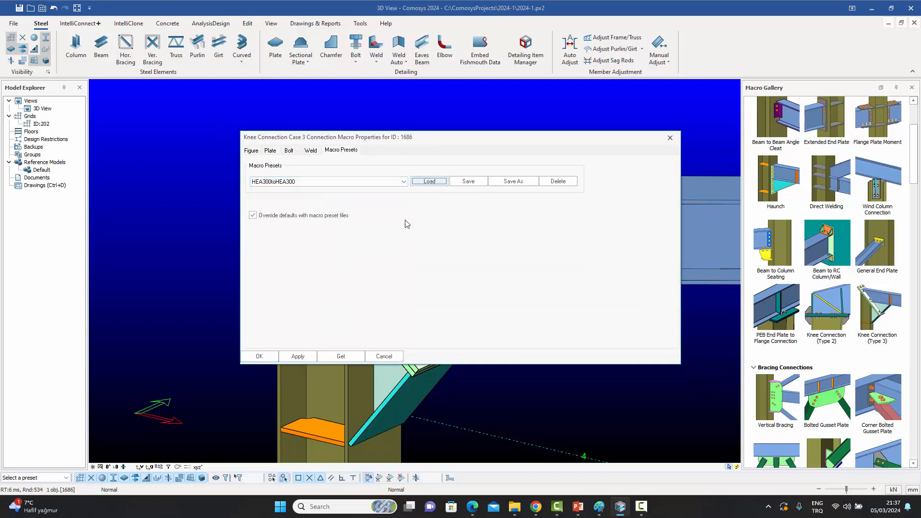
click(288, 359)
click(259, 354)
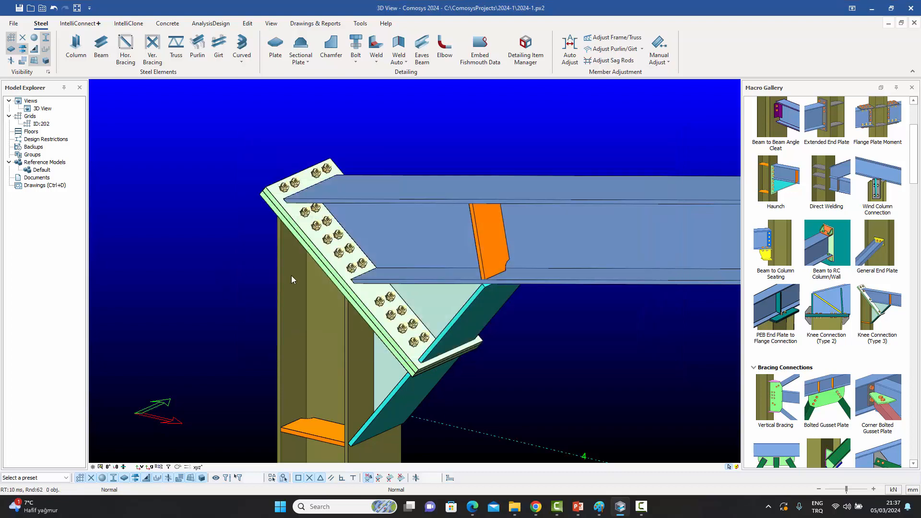
Set the knee connection's haunch option to Paralel Haunchs, apply it and inspect the haunch plates.
drag(283, 278, 321, 292)
middle_drag(423, 327, 500, 289)
click(501, 291)
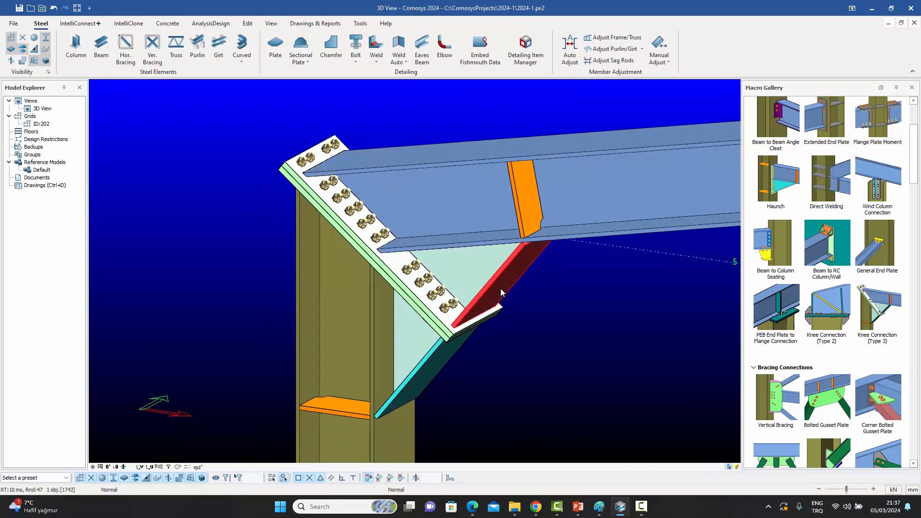
double_click(501, 289)
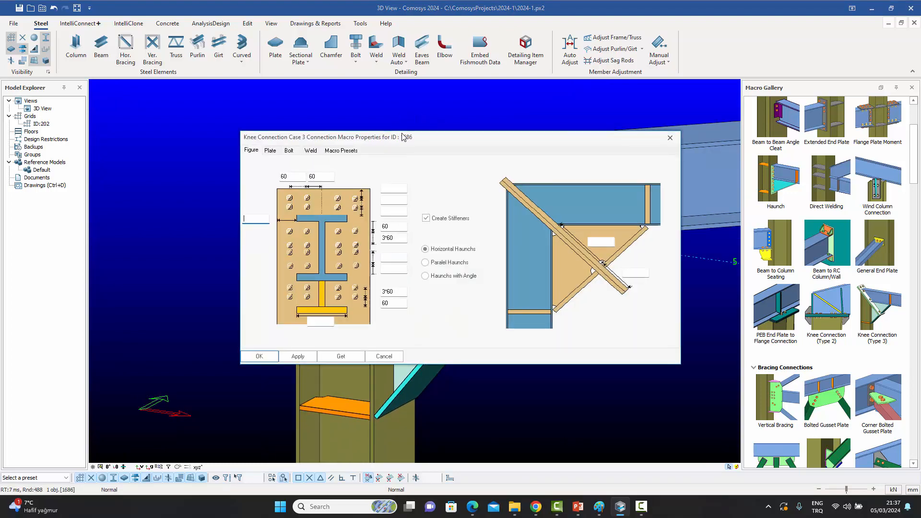
drag(402, 134, 717, 71)
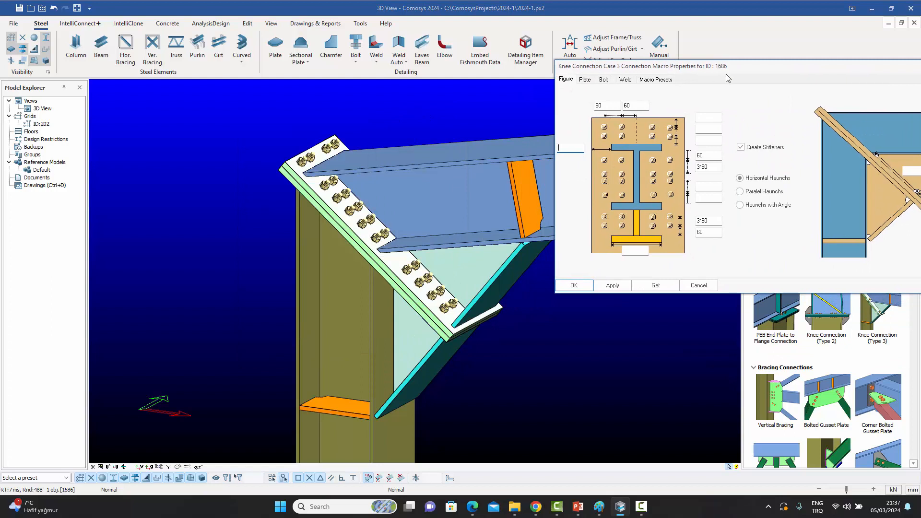
click(766, 192)
click(612, 285)
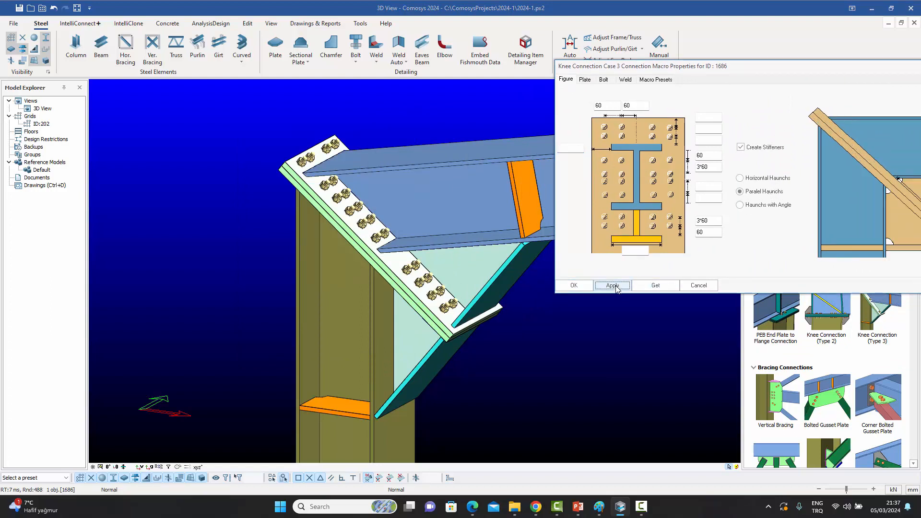
click(700, 286)
middle_drag(561, 333, 504, 298)
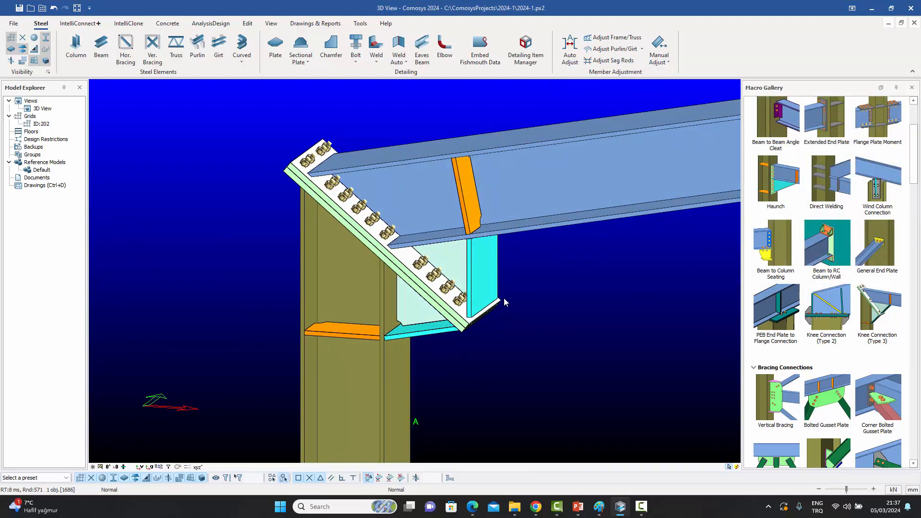
scroll(504, 299, up, 3)
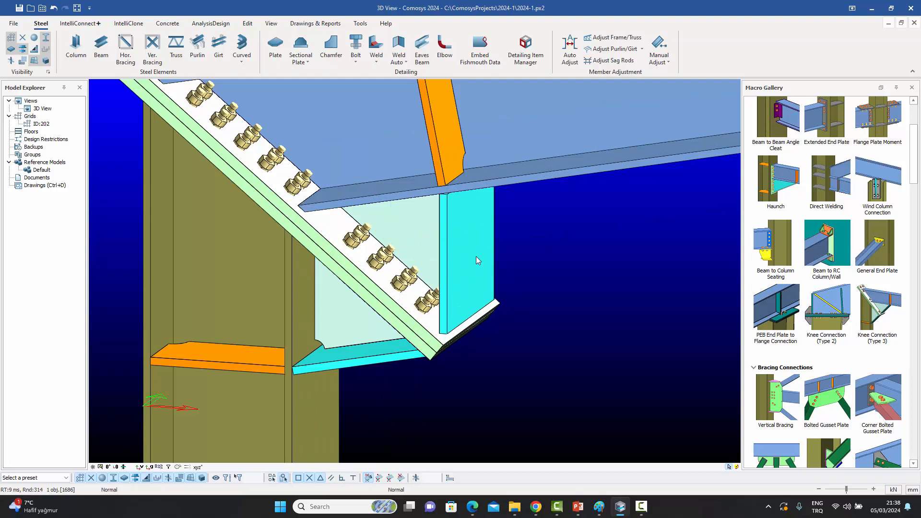
scroll(488, 321, down, 3)
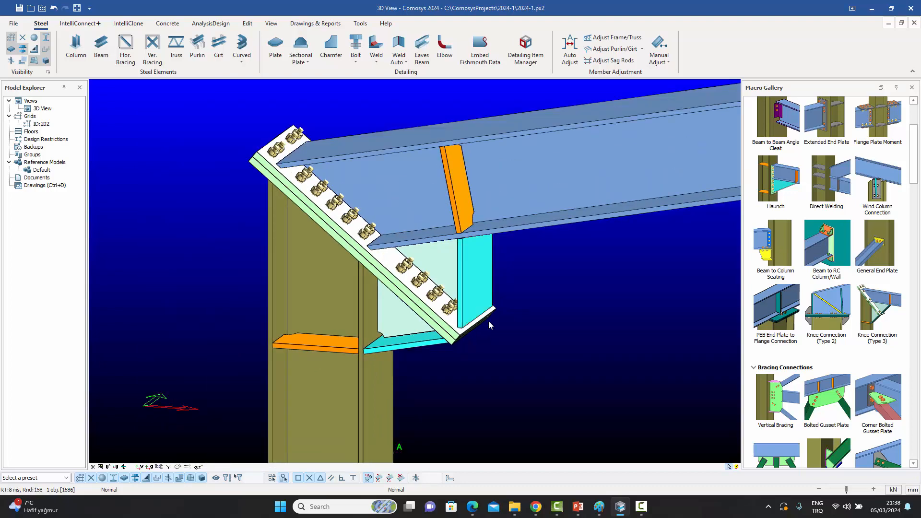
Apply the Haunchs with Angle option to the knee connection and switch it back to Horizontal Haunchs.
double_click(488, 321)
drag(386, 137, 746, 62)
click(764, 205)
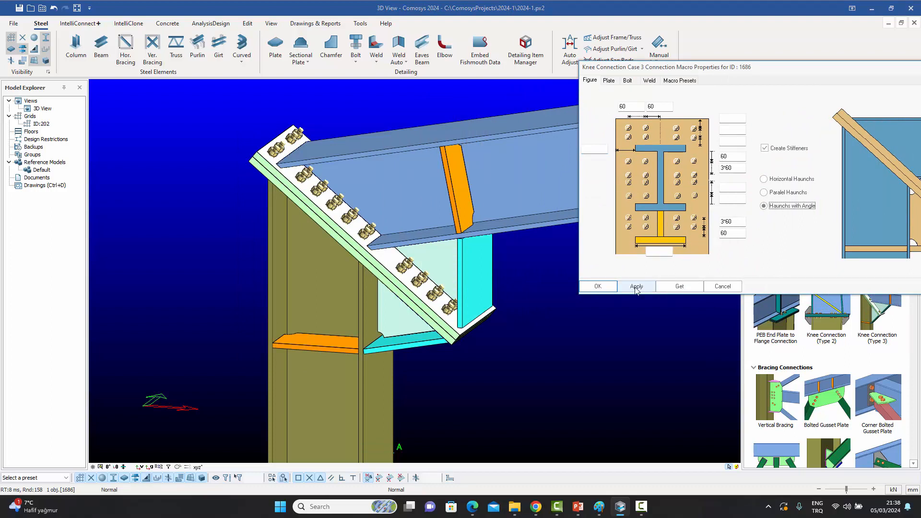
click(636, 286)
click(778, 181)
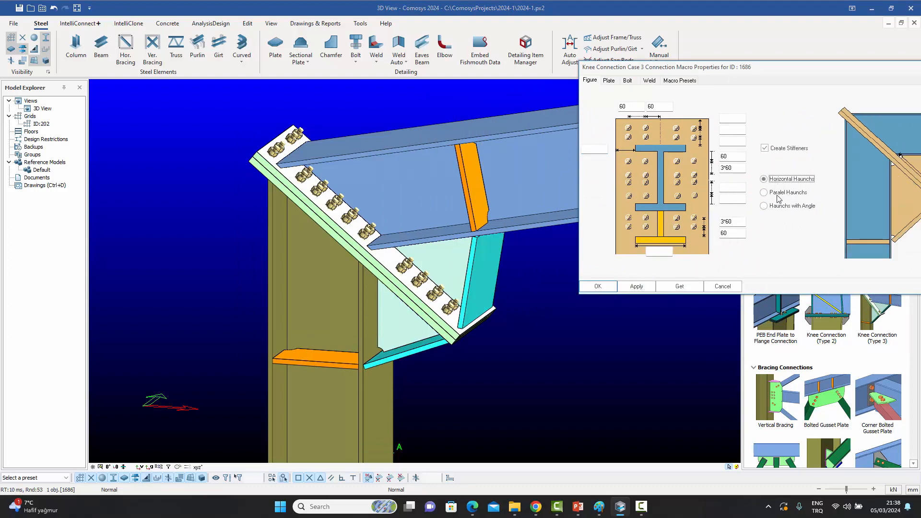
click(636, 286)
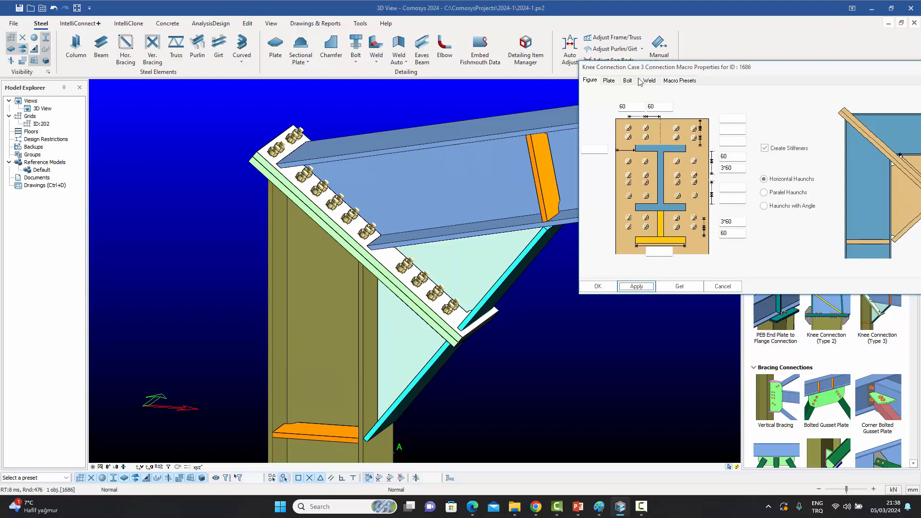
Review the knee connection's plate, bolt and figure settings and close its properties.
click(609, 82)
click(628, 81)
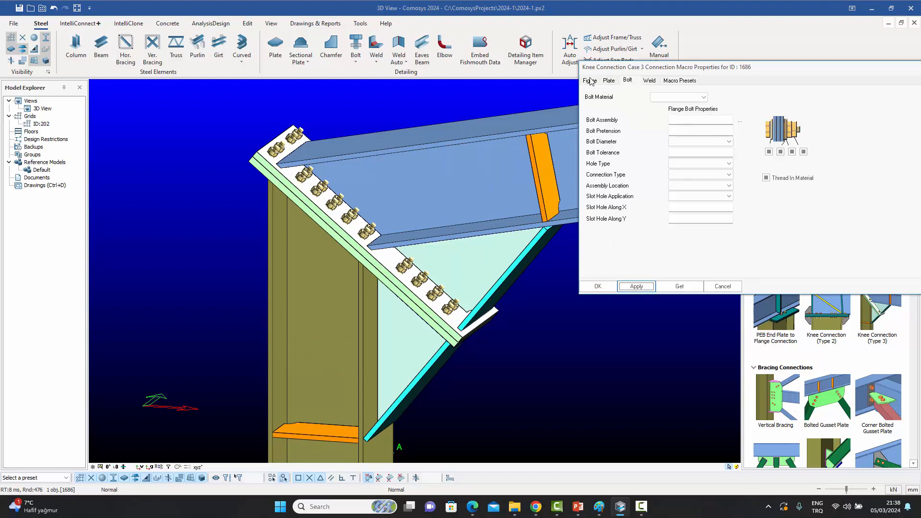
click(590, 80)
drag(794, 70, 699, 65)
drag(873, 68, 811, 64)
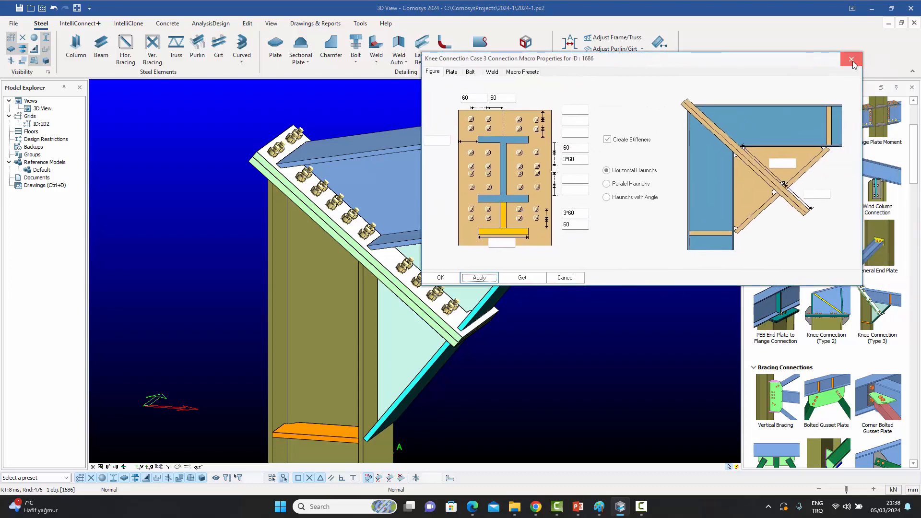
click(852, 59)
scroll(578, 278, down, 4)
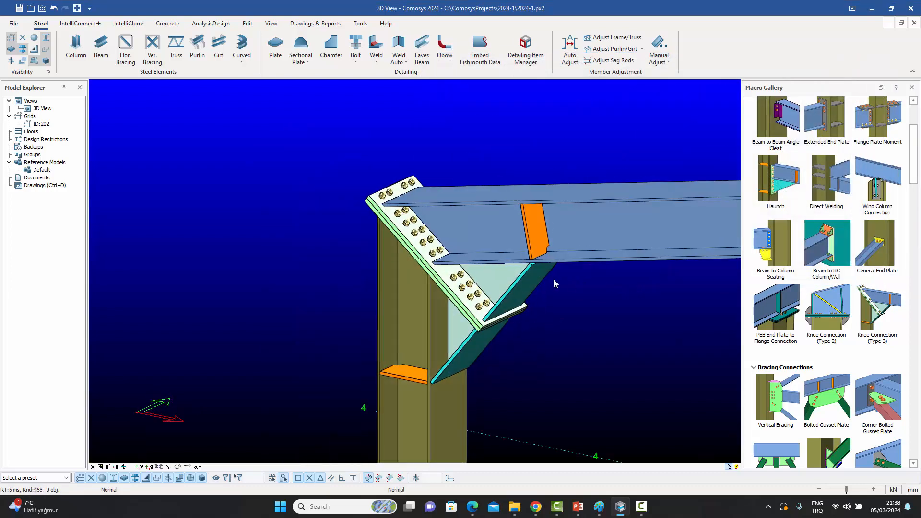
scroll(491, 280, up, 2)
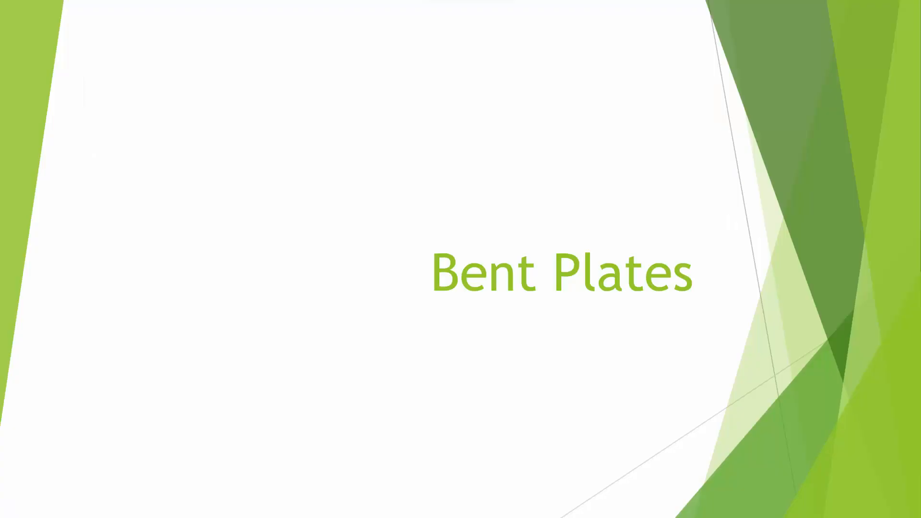
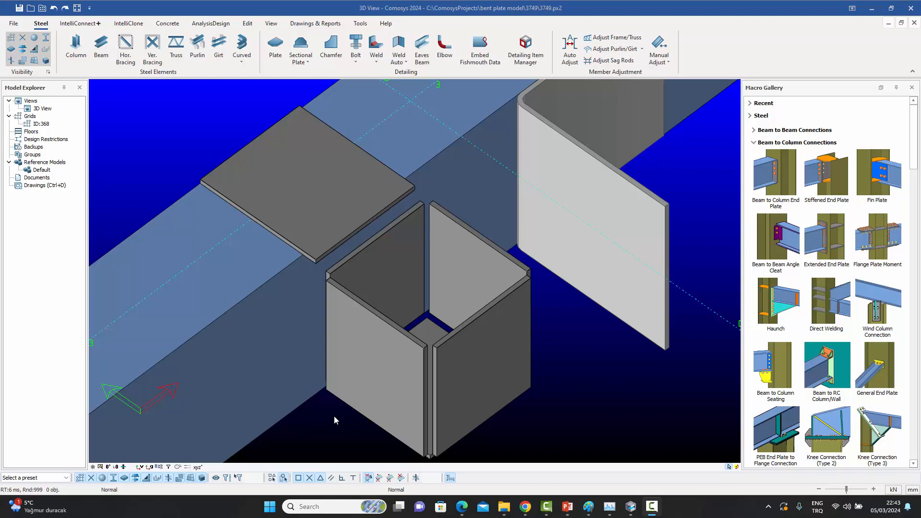
Examine the separate flat plate and the individual side plates of the open box from several angles.
click(320, 238)
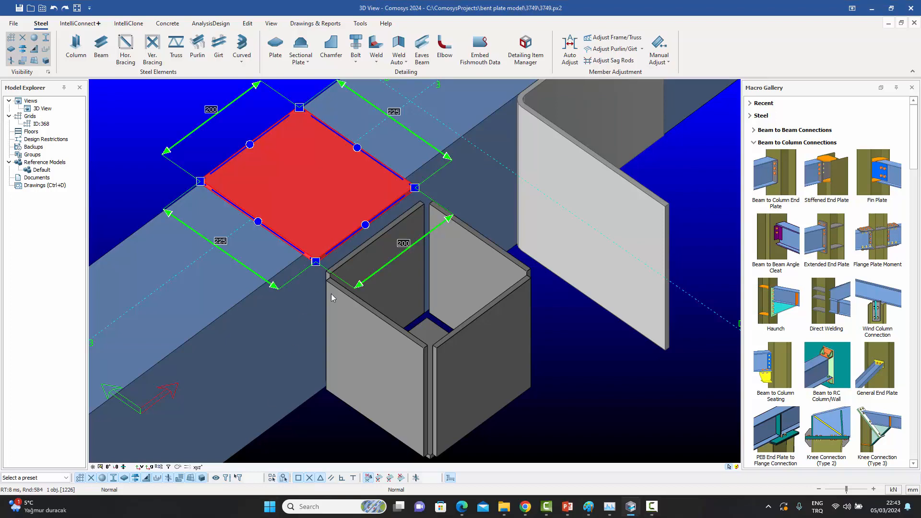
click(355, 350)
click(411, 263)
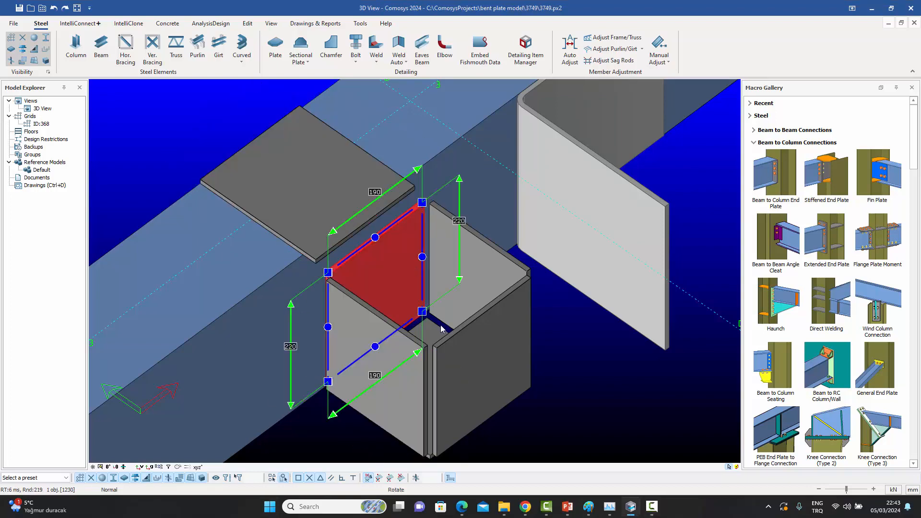
middle_drag(439, 323, 404, 327)
click(403, 345)
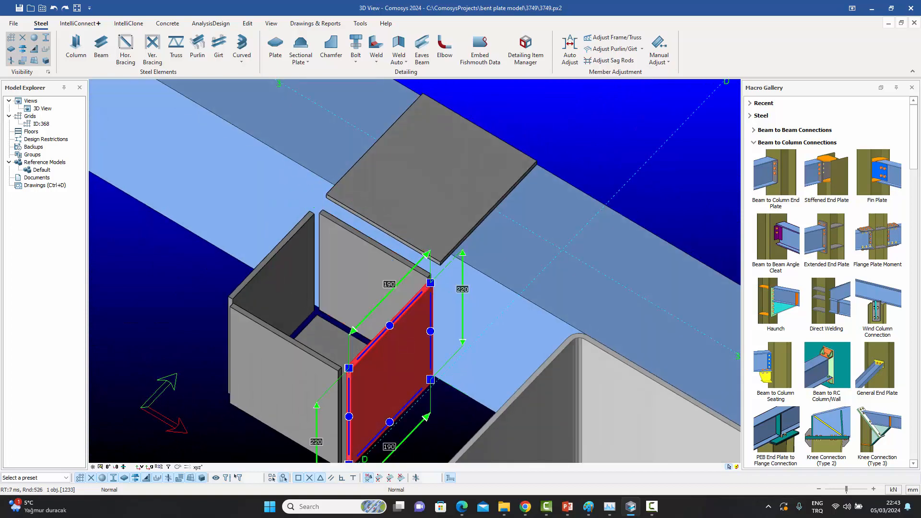
click(285, 384)
middle_drag(286, 376, 437, 375)
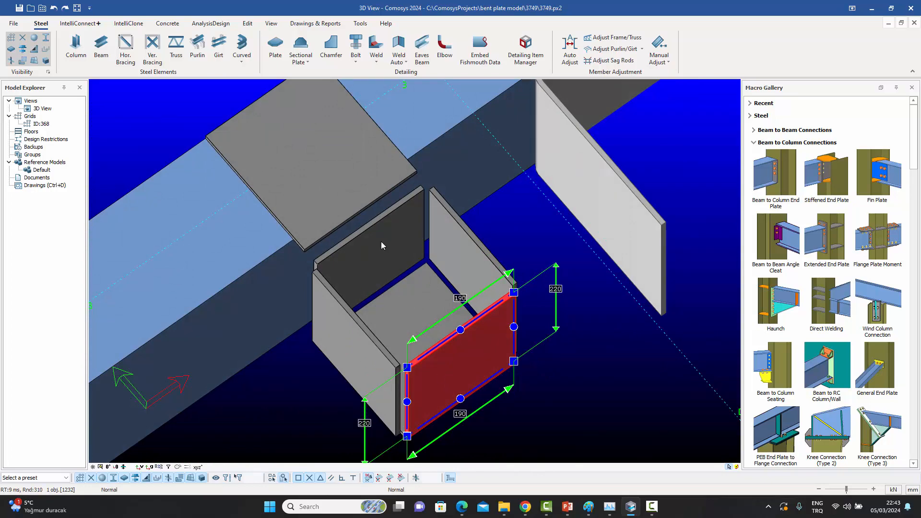
middle_drag(405, 279, 412, 307)
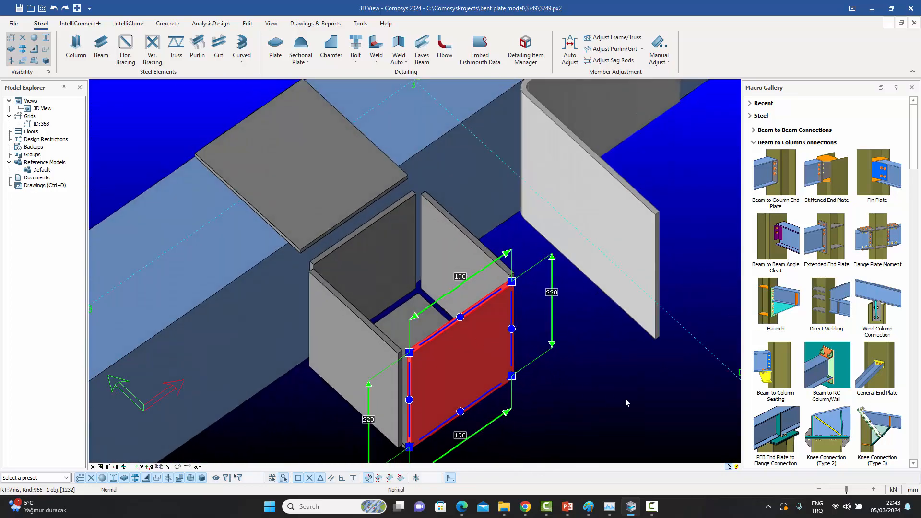
click(635, 399)
Join the two front side plates of the open box at their shared corner with a Cylindrical Bent Plate.
middle_drag(578, 383, 594, 376)
click(308, 63)
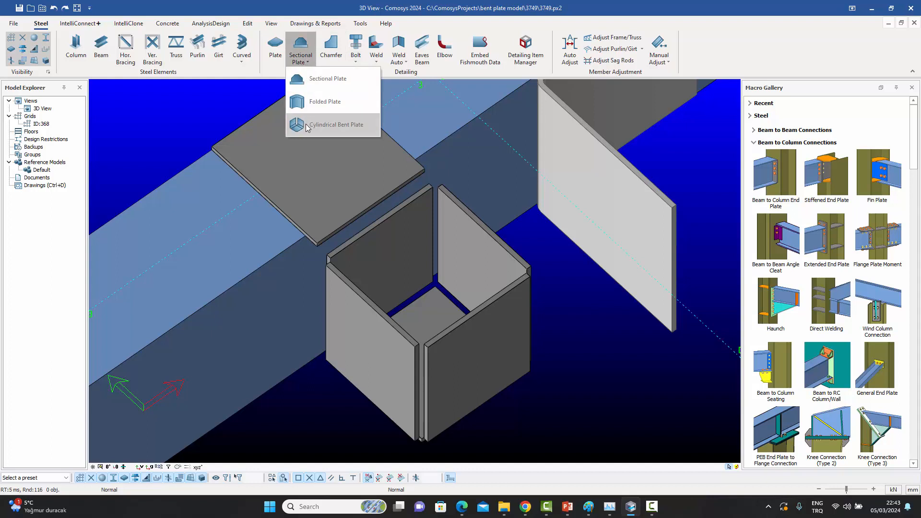
click(336, 124)
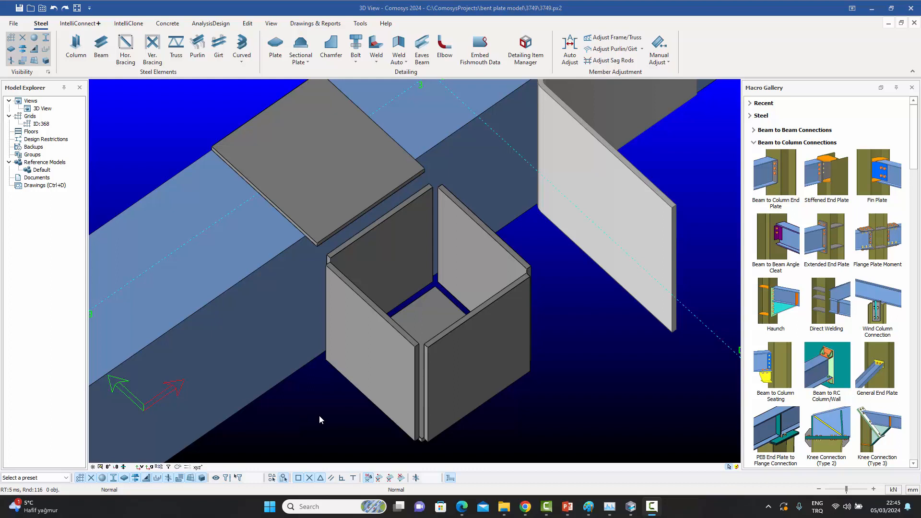
click(307, 63)
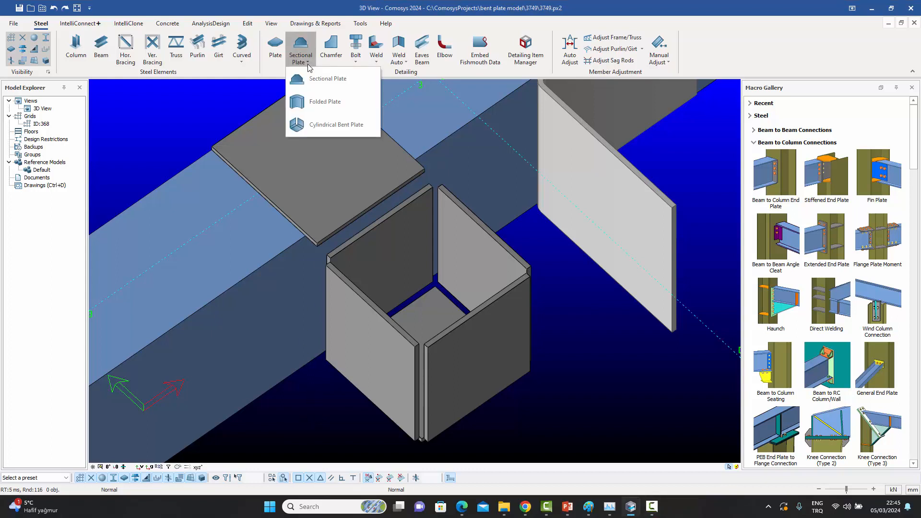
click(346, 128)
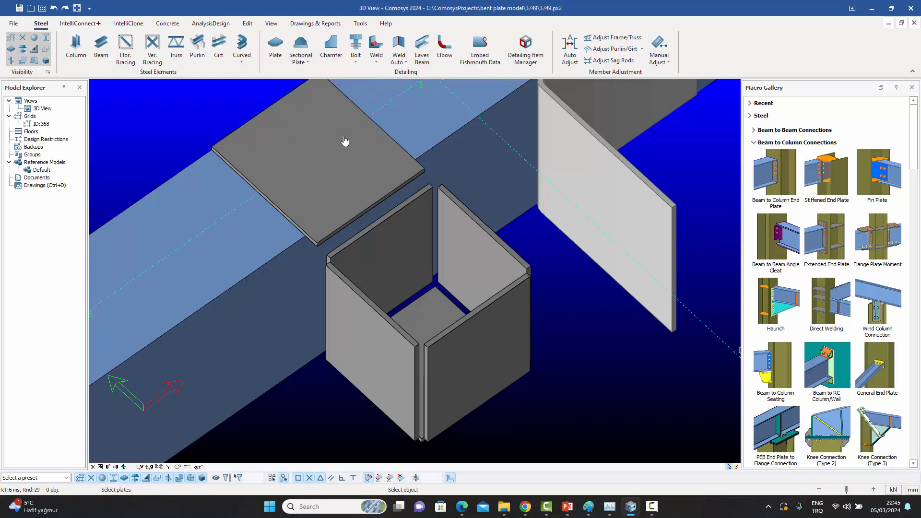
click(376, 355)
click(465, 350)
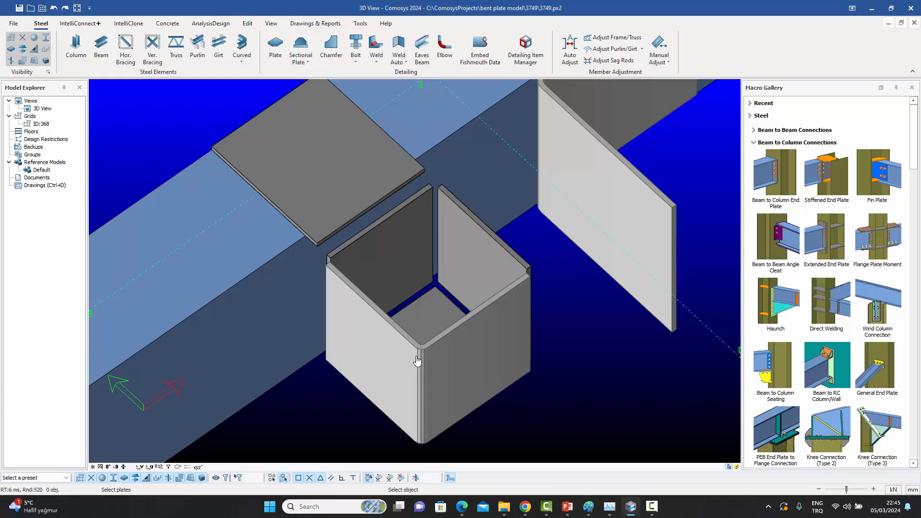
Bend the front side plate into the adjoining rear side plate with a cylindrical bend and inspect the rounded corner.
click(490, 331)
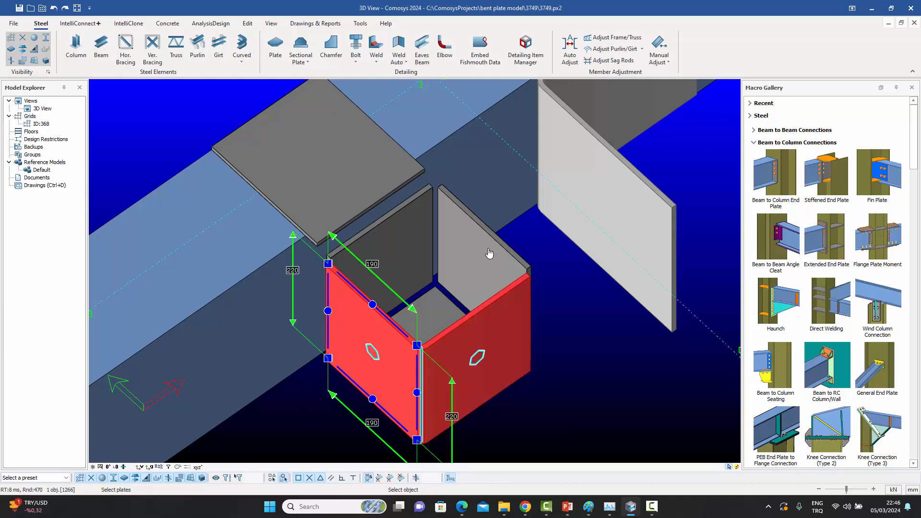
key(Escape)
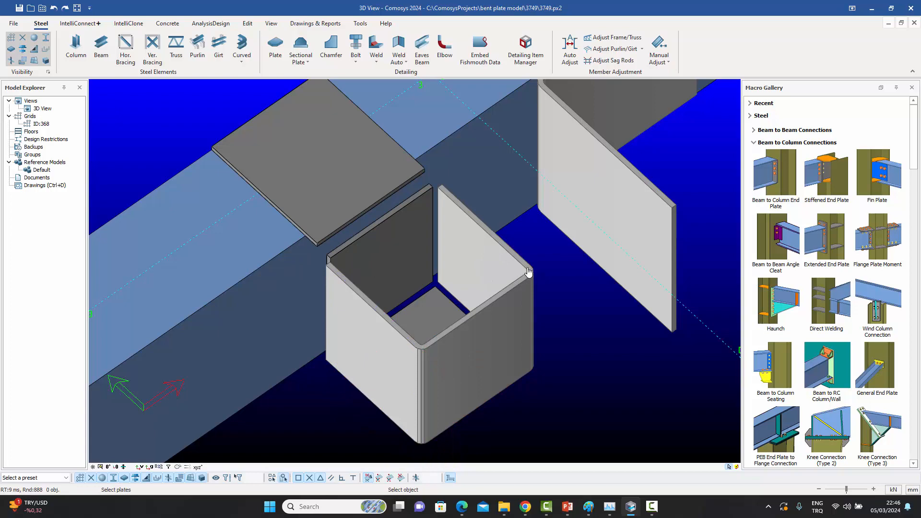
scroll(527, 280, up, 2)
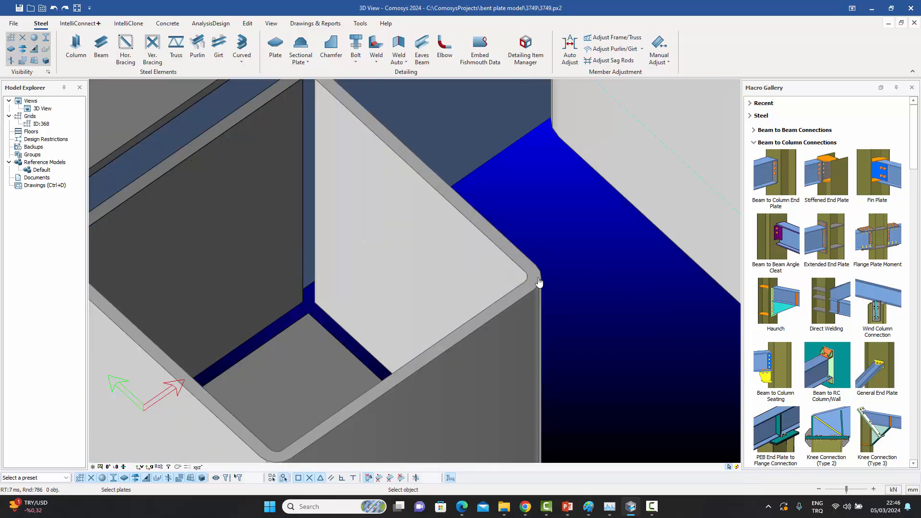
scroll(537, 281, down, 5)
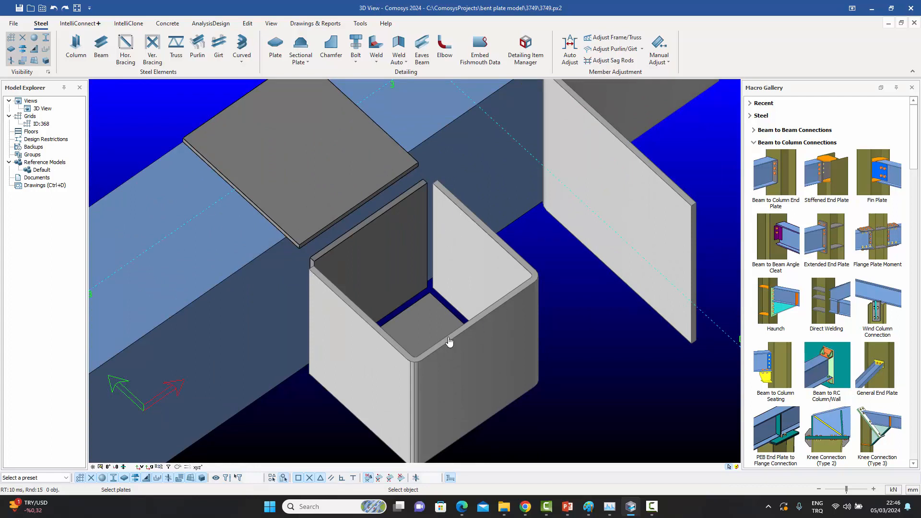
key(Escape)
Connect the last separate side plate to the bent plate along the vertical edge of the box's rear inner corner.
click(454, 226)
click(416, 216)
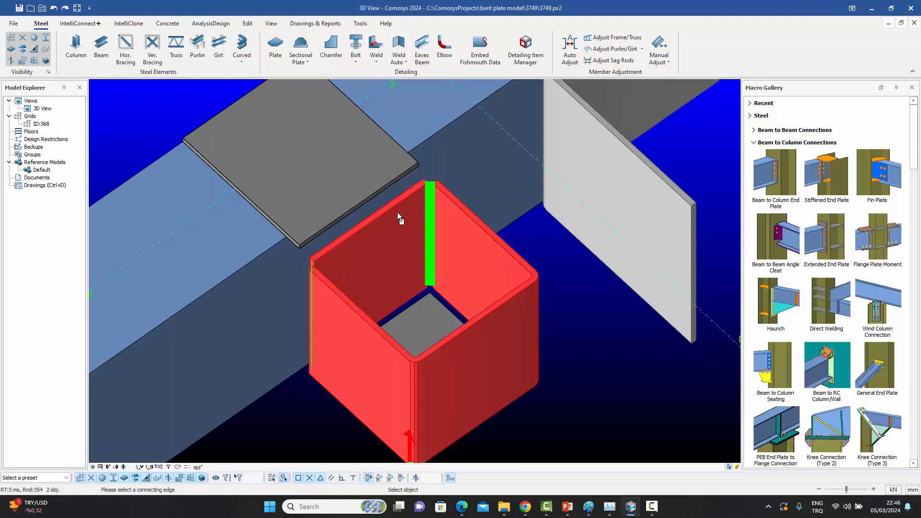
click(423, 226)
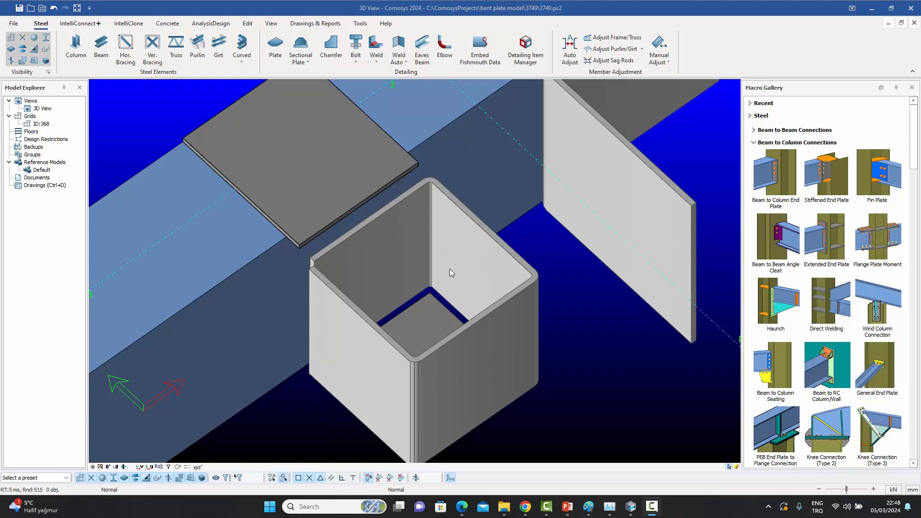
Join the flat lid plate to the upper edge of the neighbouring side plate with a Cylindrical Bent Plate.
middle_drag(560, 356, 584, 323)
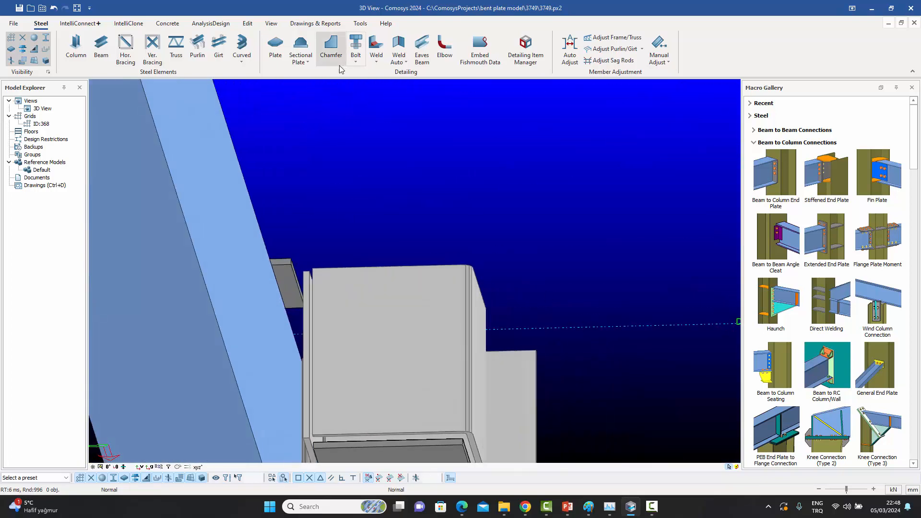
click(306, 61)
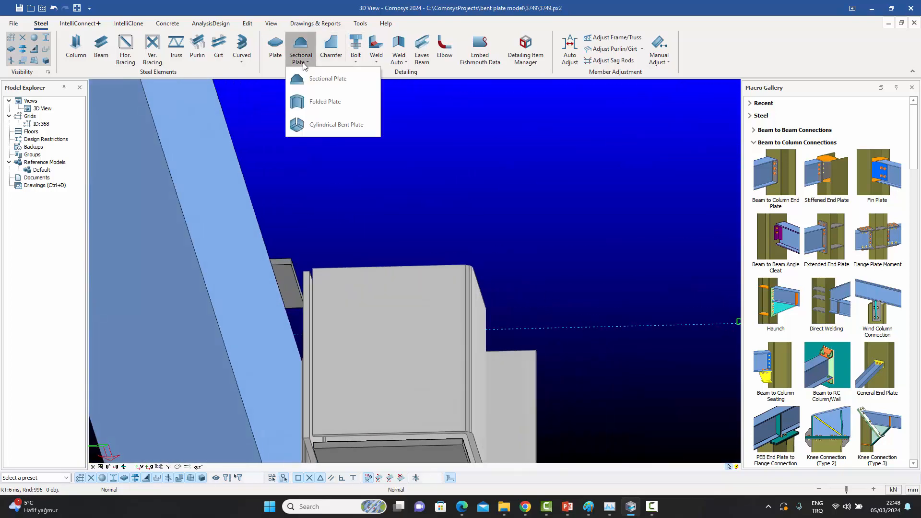
click(321, 126)
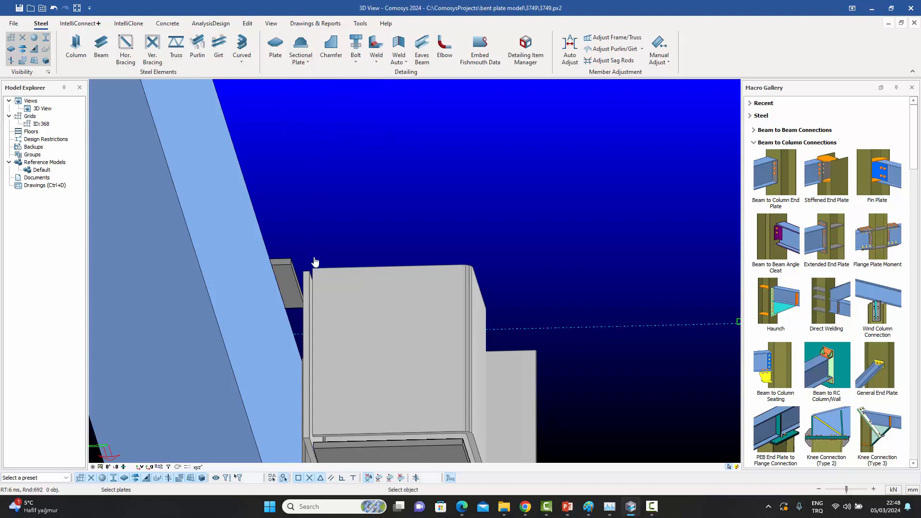
click(306, 294)
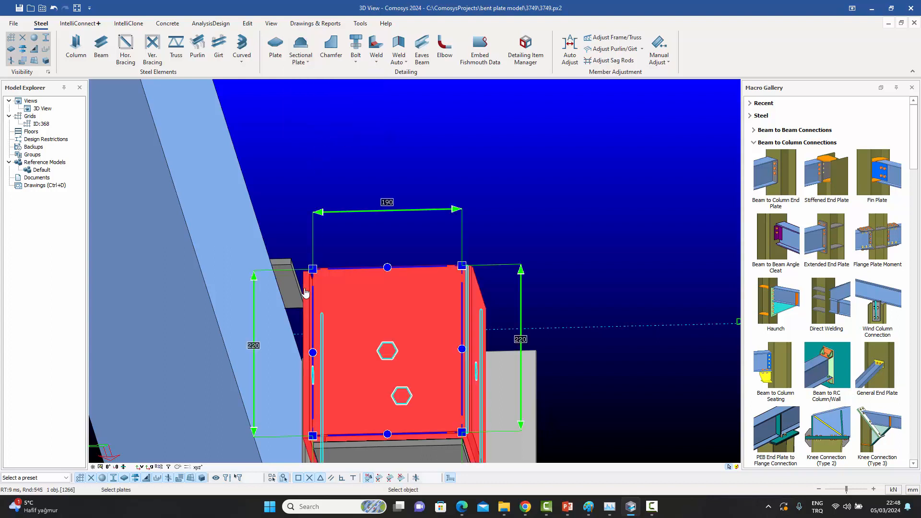
click(285, 267)
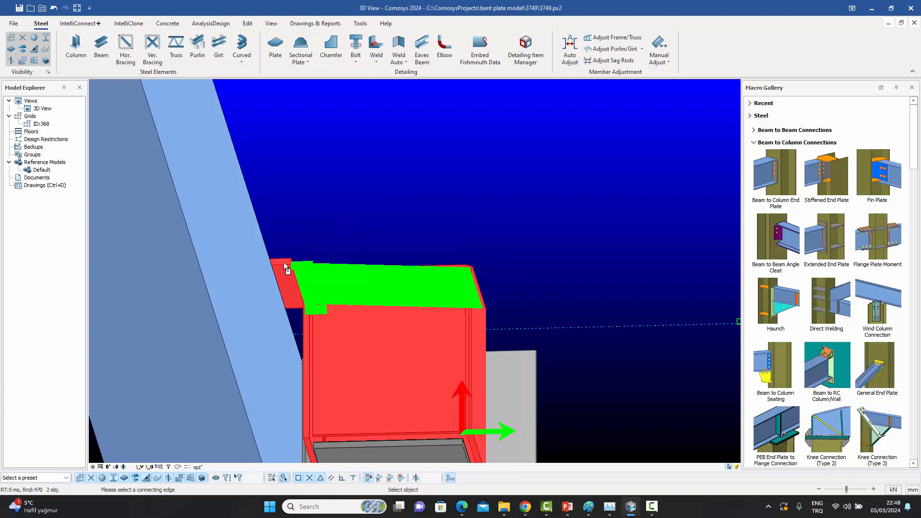
click(302, 283)
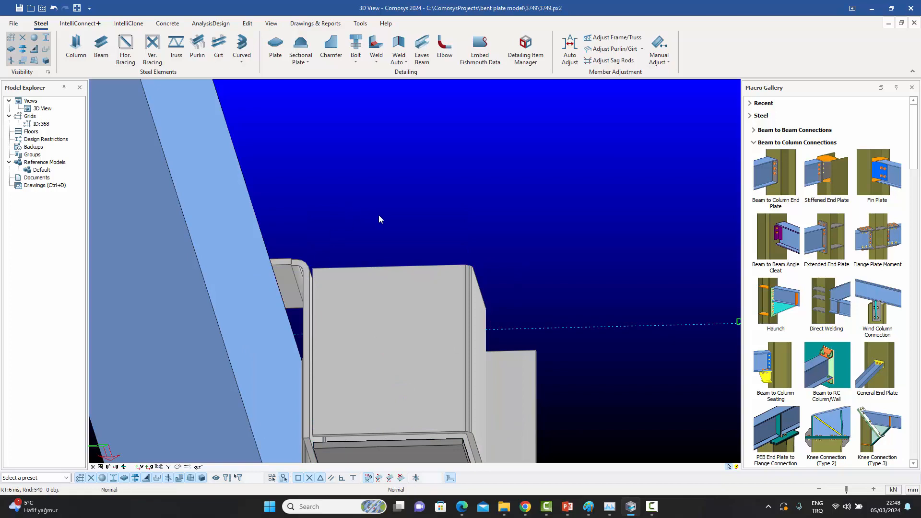
middle_drag(379, 217, 376, 272)
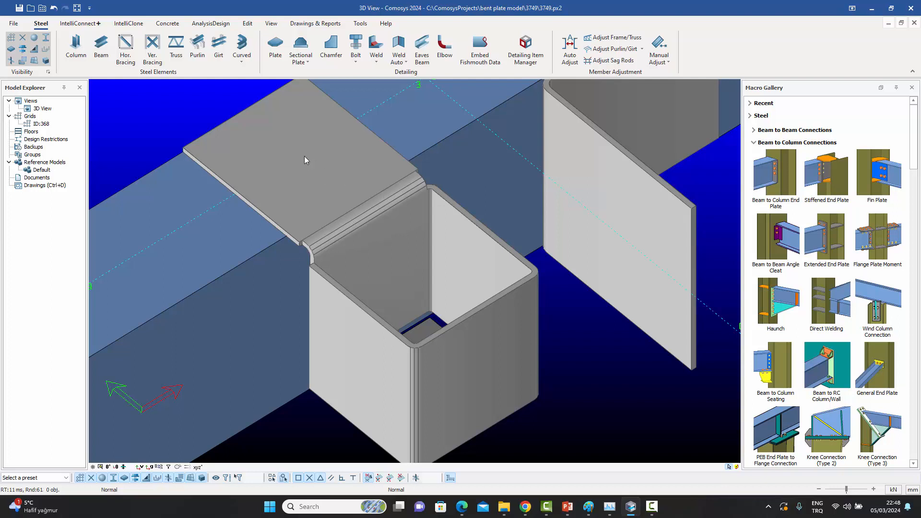
Join the box's base plate to the lower edge of the lid-side wall with a Cylindrical Bent Plate and end the command.
middle_drag(381, 311, 382, 317)
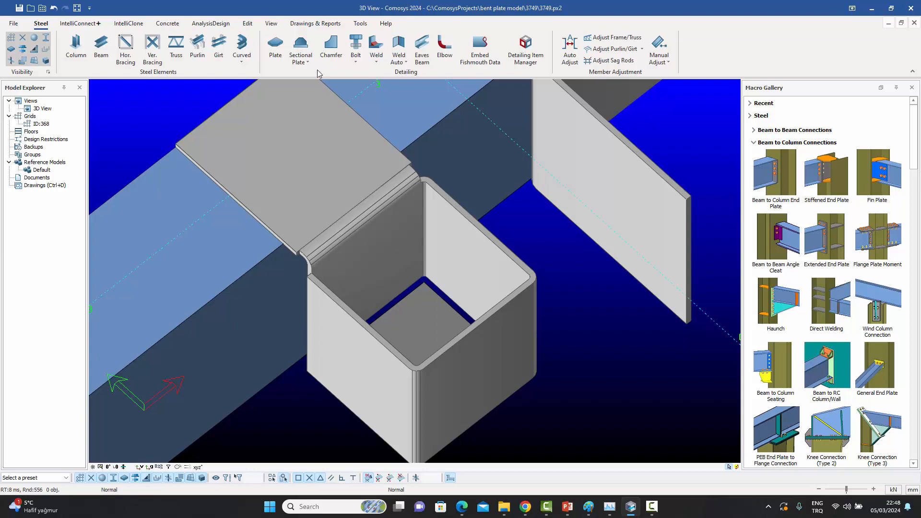
click(302, 57)
click(320, 123)
click(413, 312)
click(399, 229)
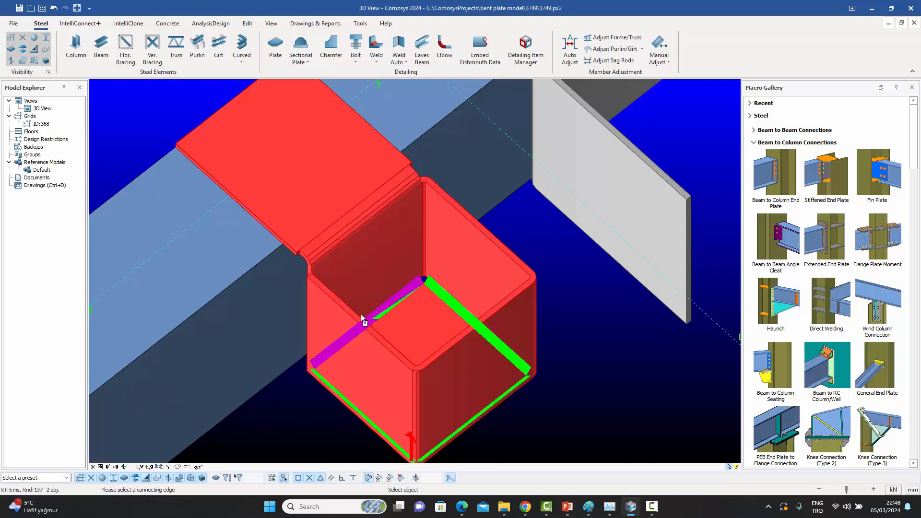
click(398, 296)
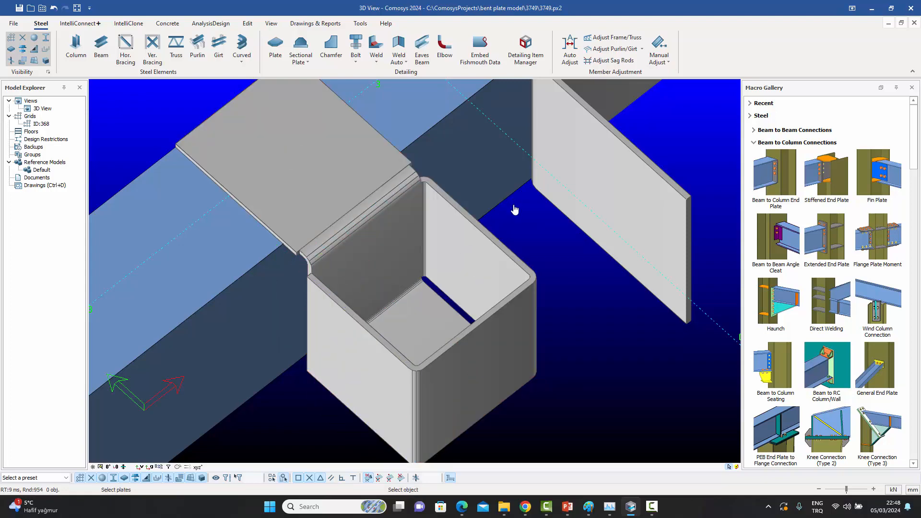
key(Escape)
mouse_move(517, 208)
middle_down()
mouse_move(541, 246)
mouse_move(532, 268)
mouse_move(541, 245)
mouse_move(533, 209)
middle_up()
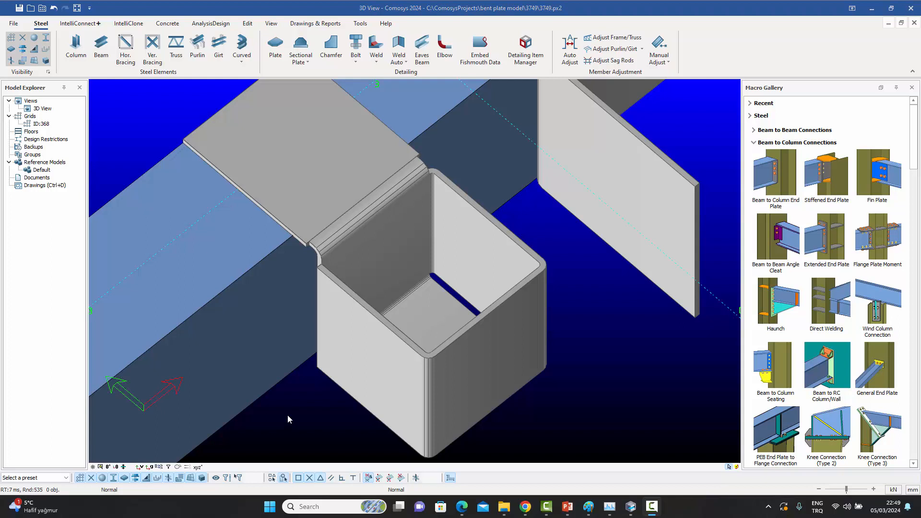
Select the bent plate and examine the grips and dimensions of one side wall and of the lid through their face markers.
click(376, 351)
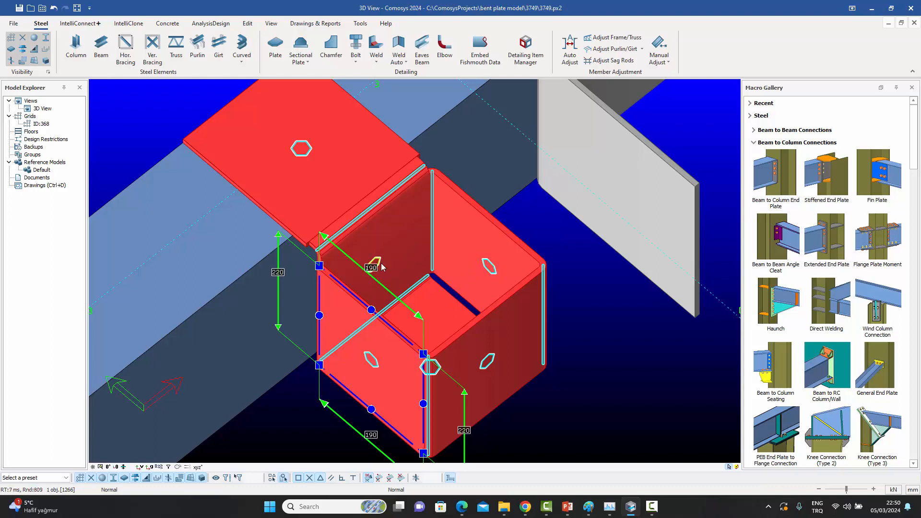
click(489, 270)
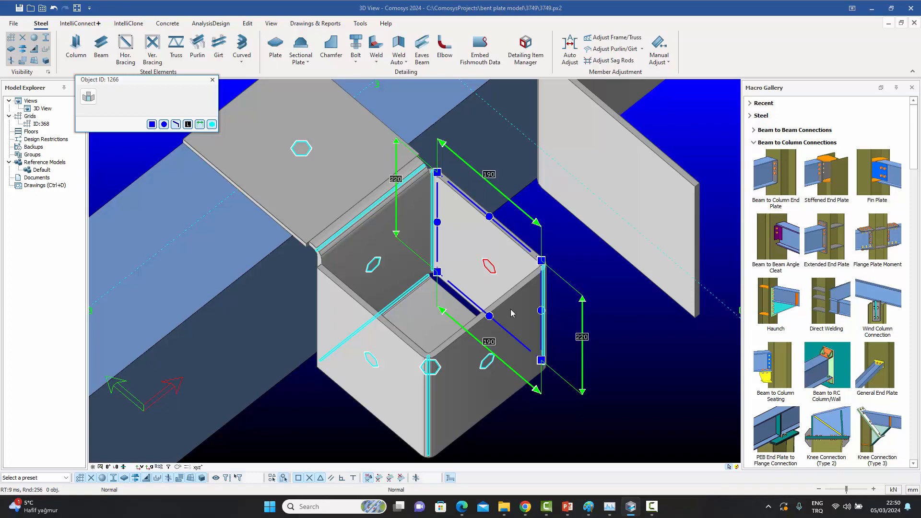
middle_drag(523, 320, 628, 378)
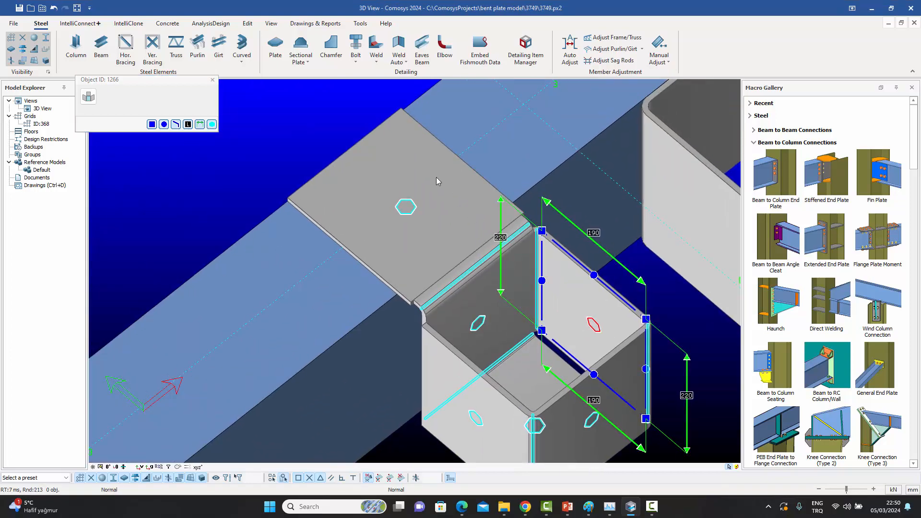
click(436, 177)
click(491, 311)
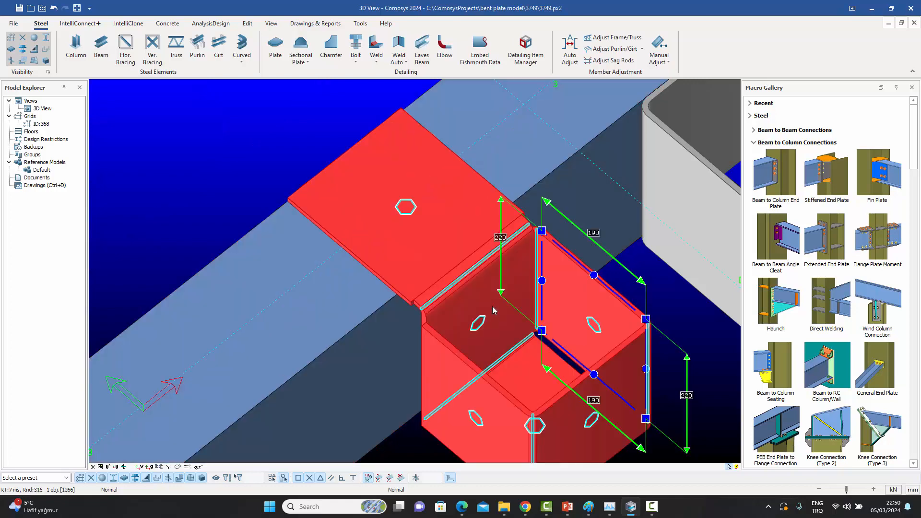
click(410, 207)
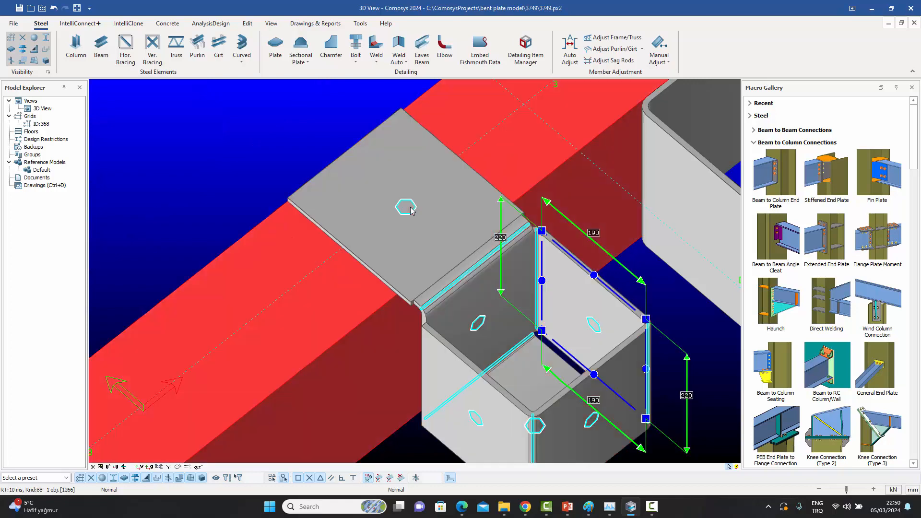
click(412, 217)
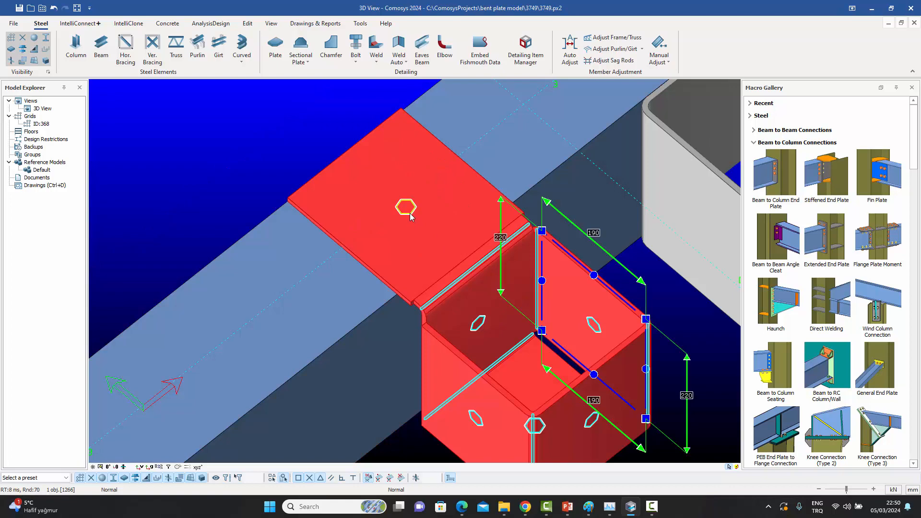
click(412, 218)
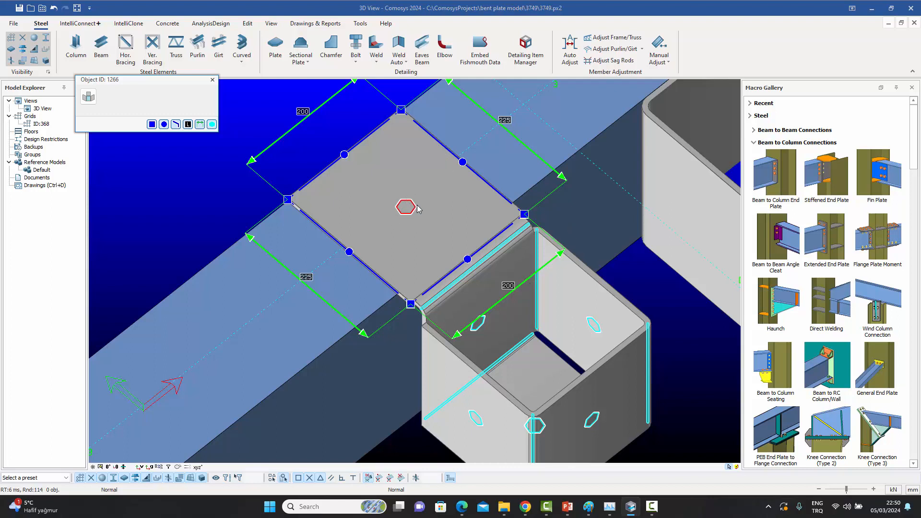
click(316, 144)
Select the vertical bend line at the rear inner corner, review its bending radius entry, and close it without a change.
click(557, 317)
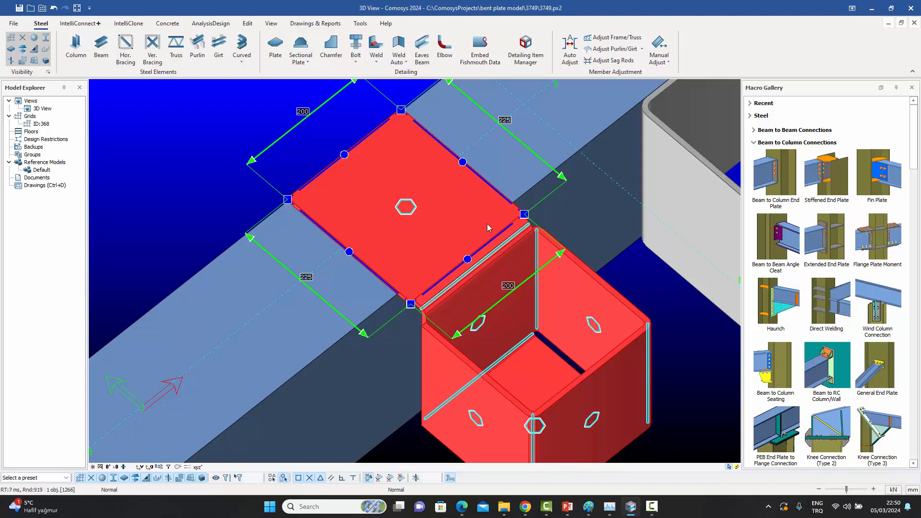
double_click(537, 291)
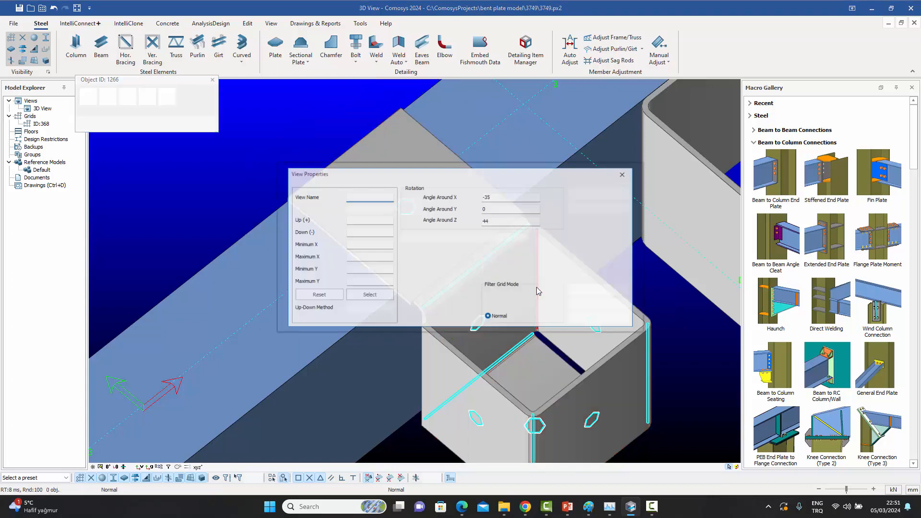
click(634, 172)
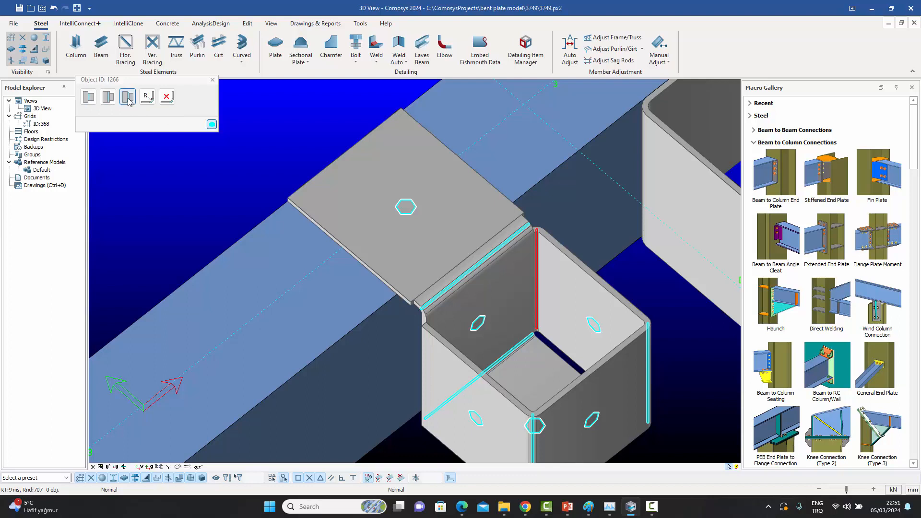
click(147, 97)
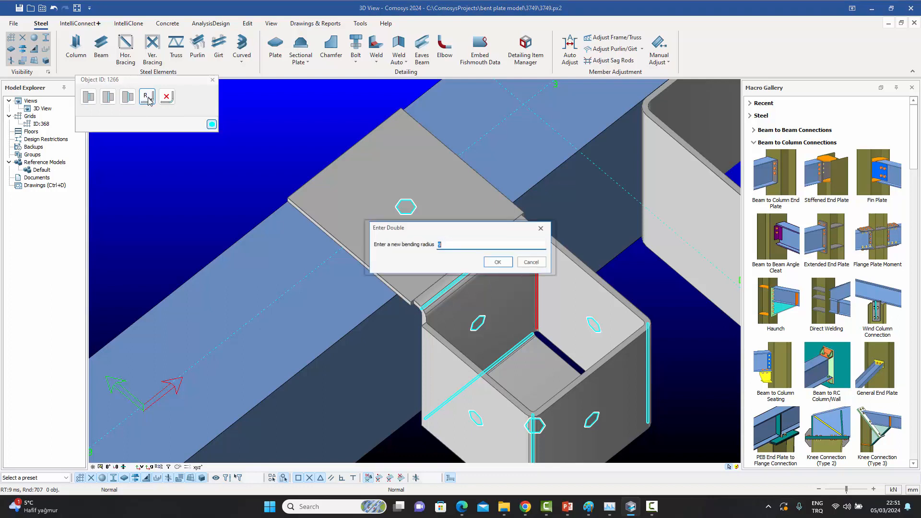
click(544, 229)
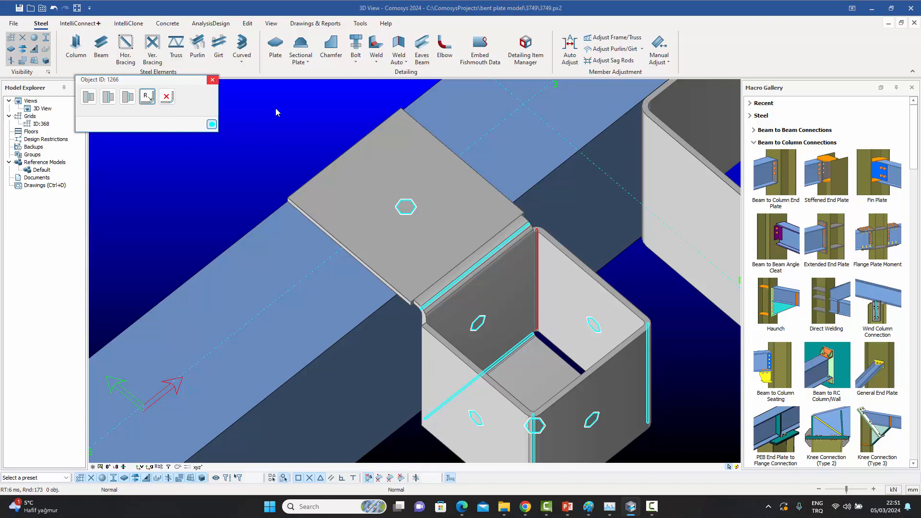
click(213, 79)
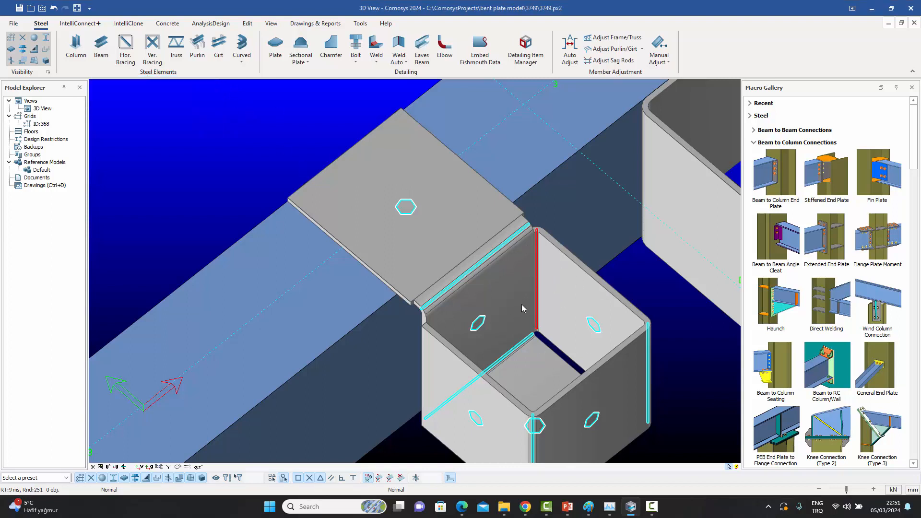
Examine the bent plate's unfolded flat pattern in drawing P-2, including its bend lines, radii, angles, dimensions and material list.
middle_drag(522, 304, 515, 254)
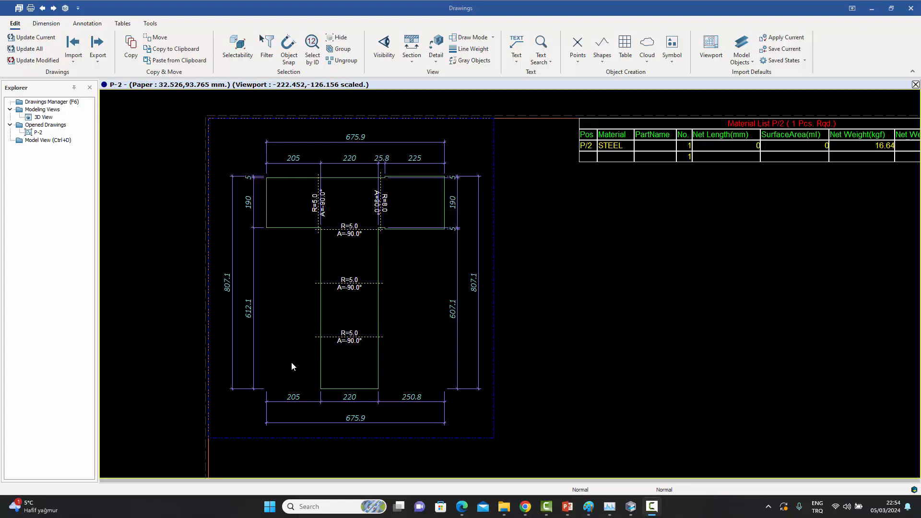
scroll(287, 321, up, 1)
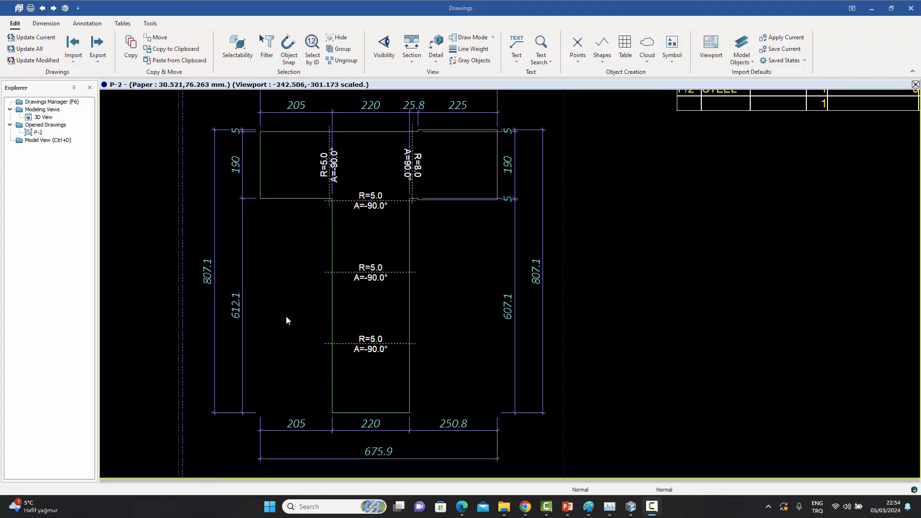
mouse_move(286, 323)
middle_down()
mouse_move(313, 331)
mouse_move(325, 284)
mouse_move(332, 330)
middle_up()
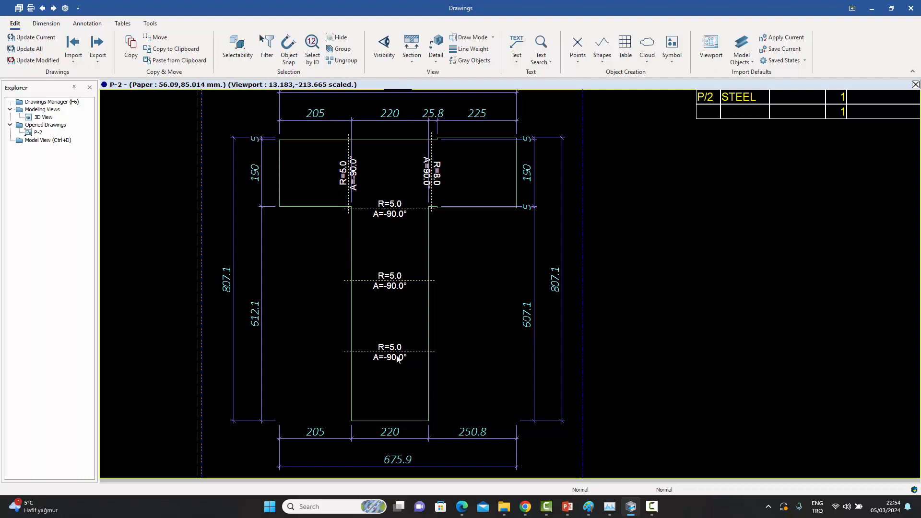
middle_drag(399, 325, 391, 368)
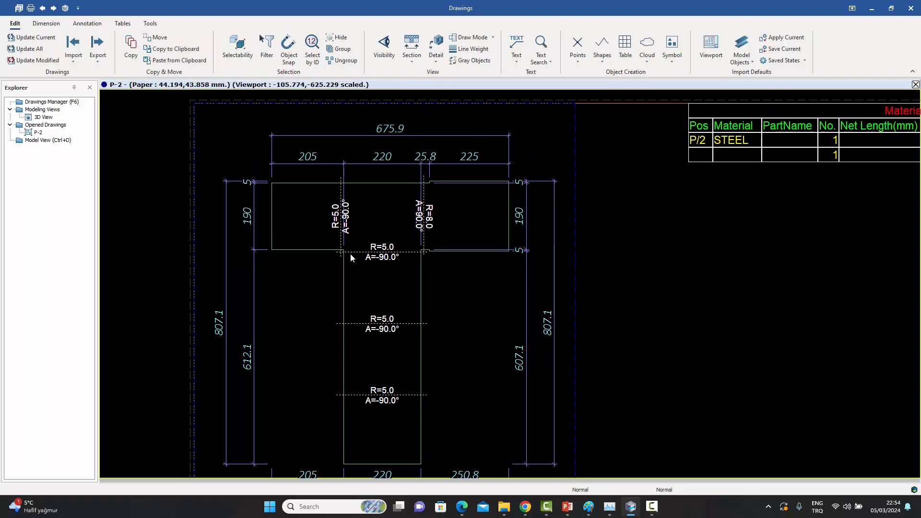
middle_drag(415, 274, 382, 282)
middle_drag(630, 220, 470, 273)
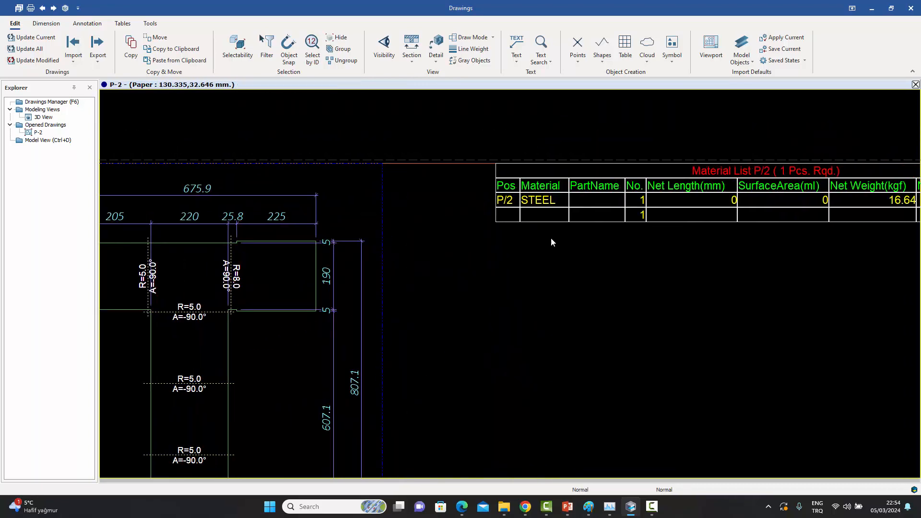
mouse_move(659, 217)
middle_down()
mouse_move(558, 238)
mouse_move(693, 212)
middle_up()
middle_drag(574, 261, 716, 181)
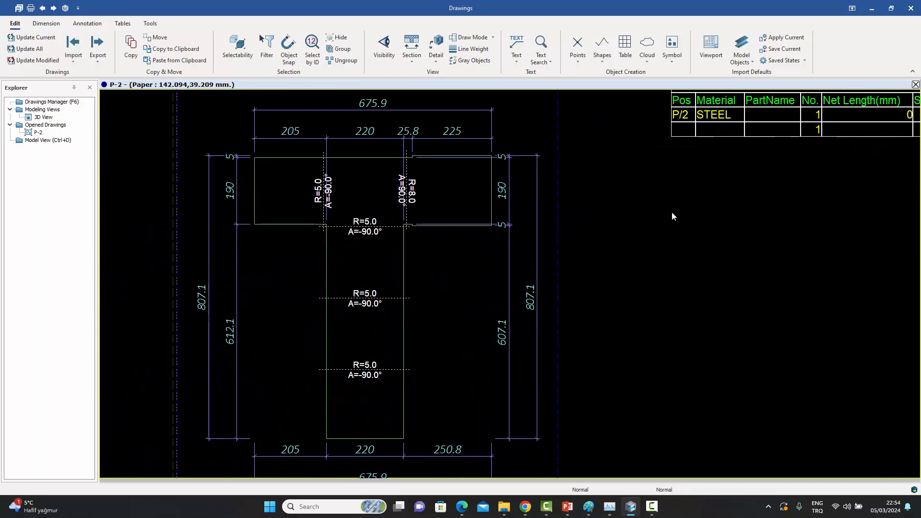
scroll(669, 218, down, 2)
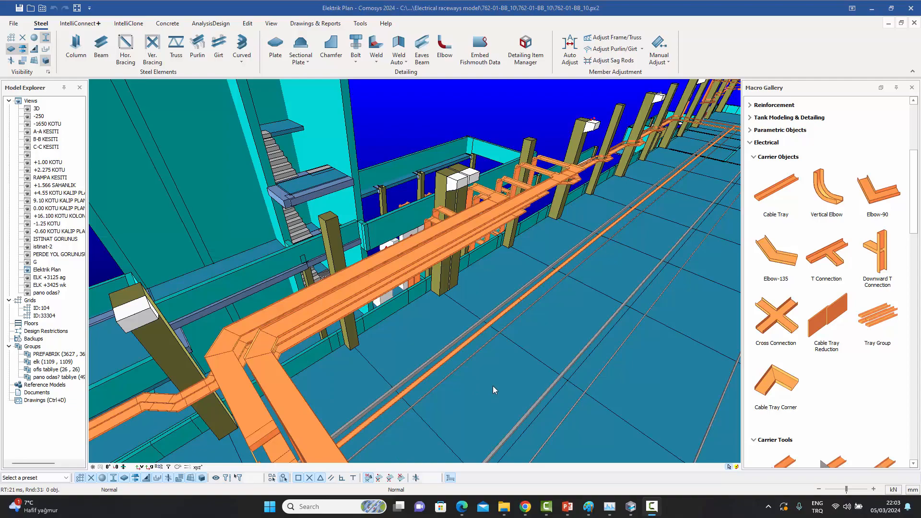
Inspect the cable trays, vertical drops and electrical panels from several sides in the Elektrik Plan view of the electrical raceways model.
middle_drag(491, 378, 418, 360)
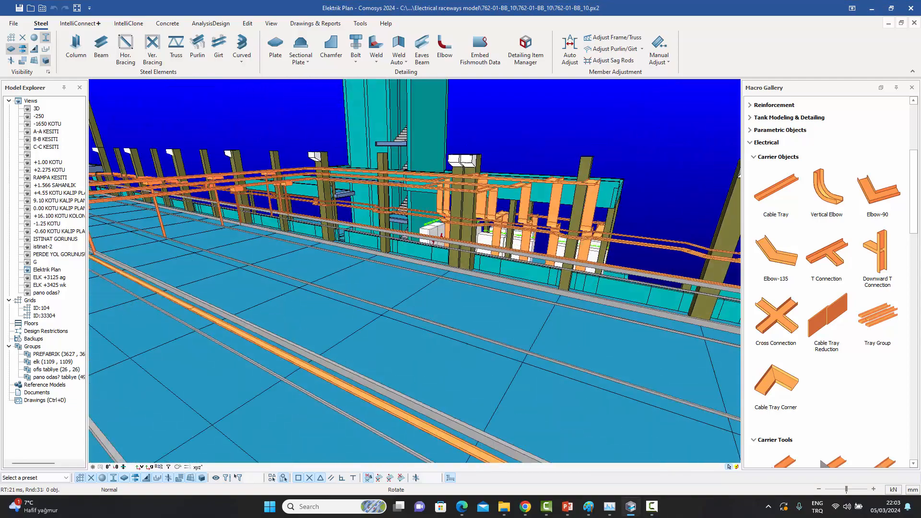
scroll(570, 245, up, 4)
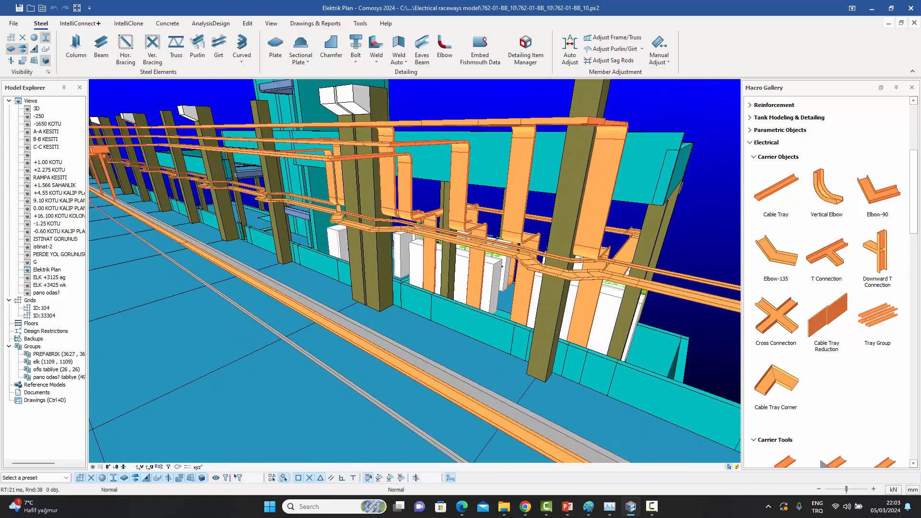
middle_drag(570, 245, 235, 469)
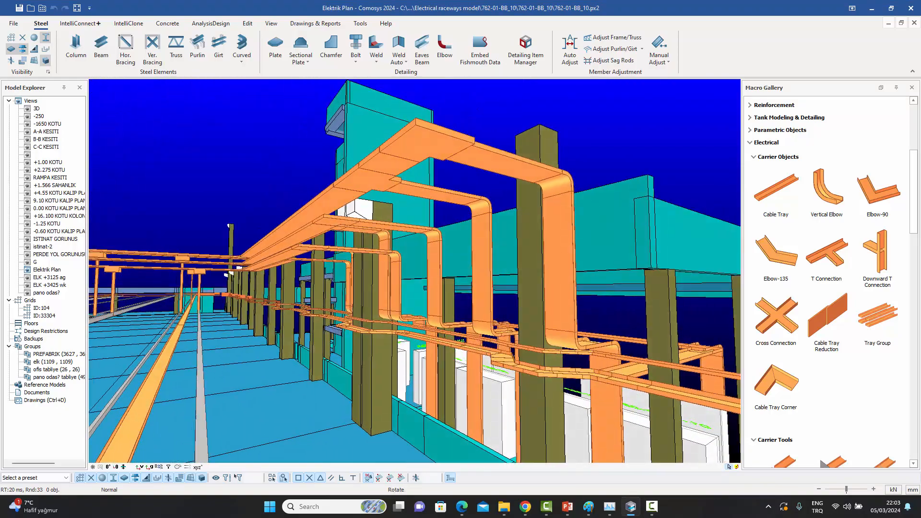
middle_drag(413, 346, 571, 388)
scroll(499, 311, up, 3)
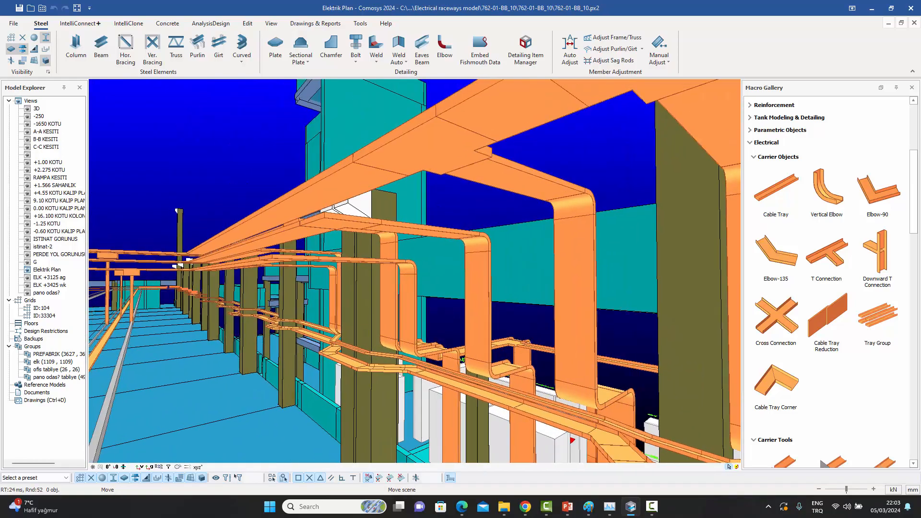
middle_drag(403, 307, 446, 336)
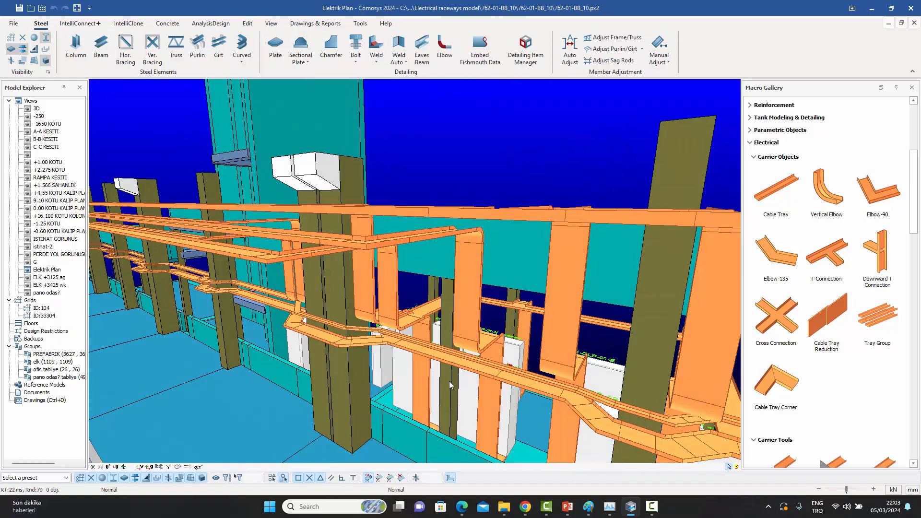
scroll(449, 381, up, 2)
scroll(450, 379, down, 4)
middle_drag(451, 376, 293, 303)
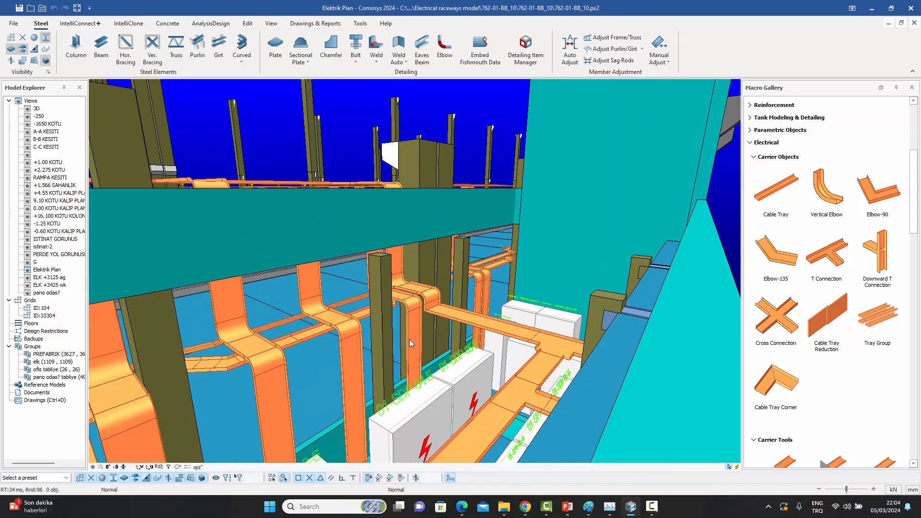
scroll(408, 340, down, 3)
scroll(407, 348, up, 2)
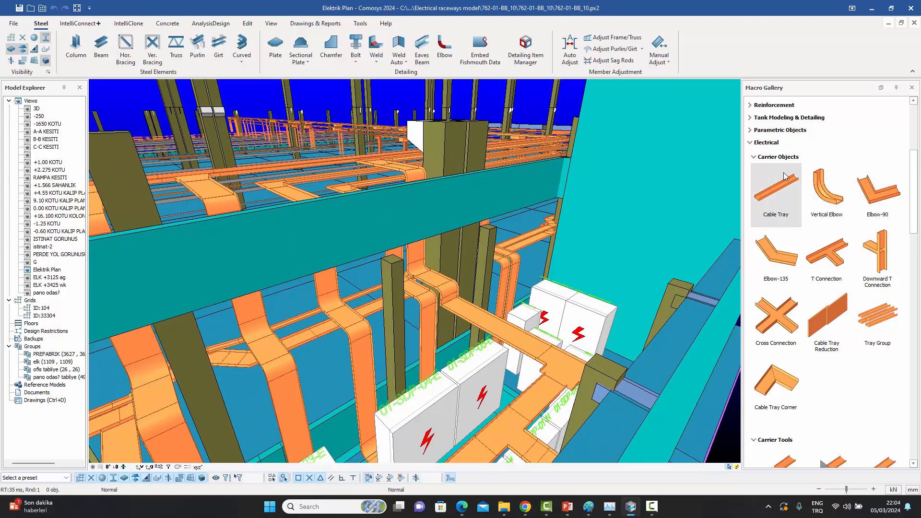
Review the Electrical macros for carrier objects and tools, consumer objects, supports, cable routing and general settings alongside the modelled tray run.
click(795, 216)
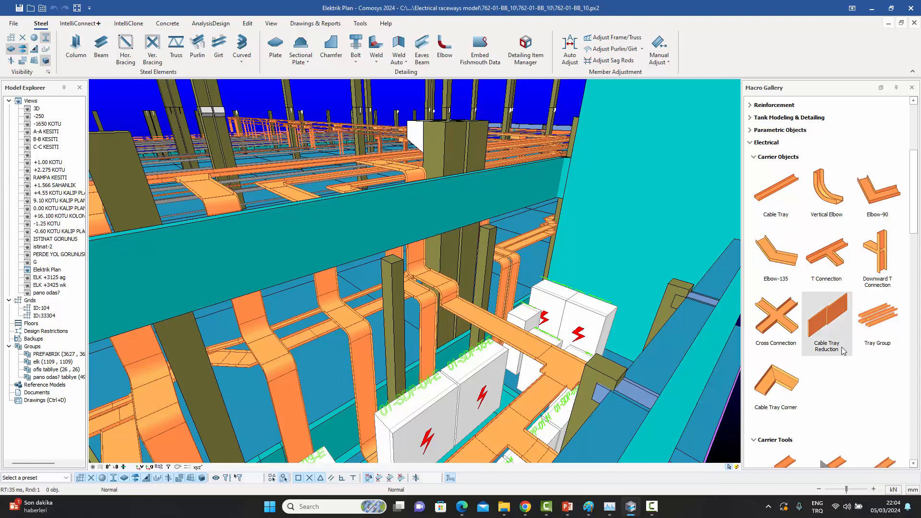
drag(916, 230, 913, 293)
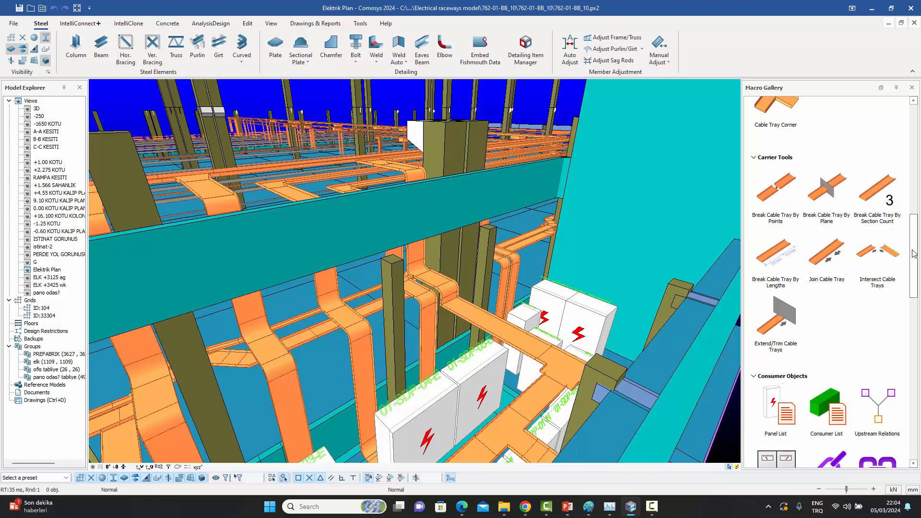
drag(914, 253, 918, 309)
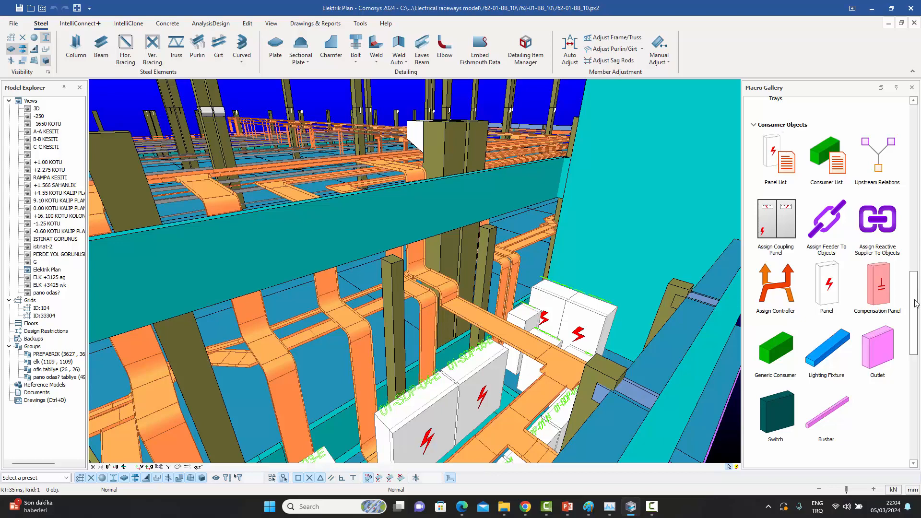
drag(917, 303, 916, 376)
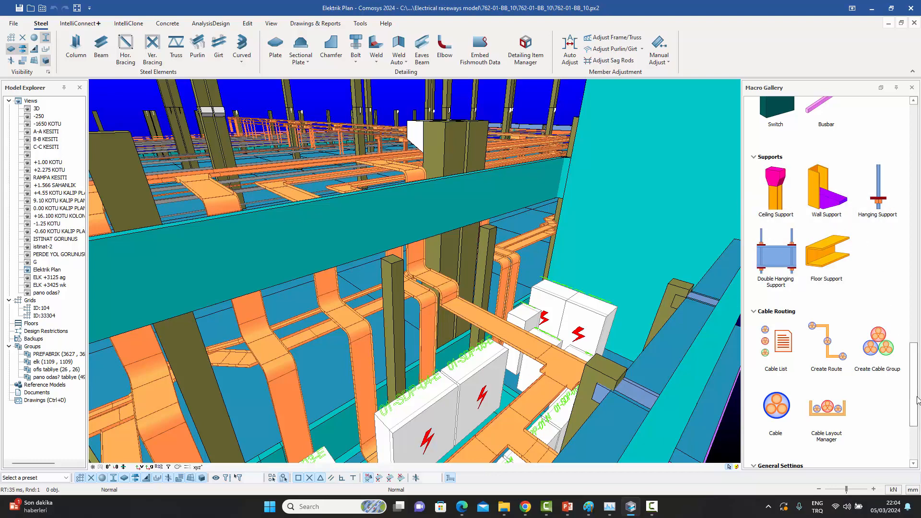
drag(914, 402, 915, 421)
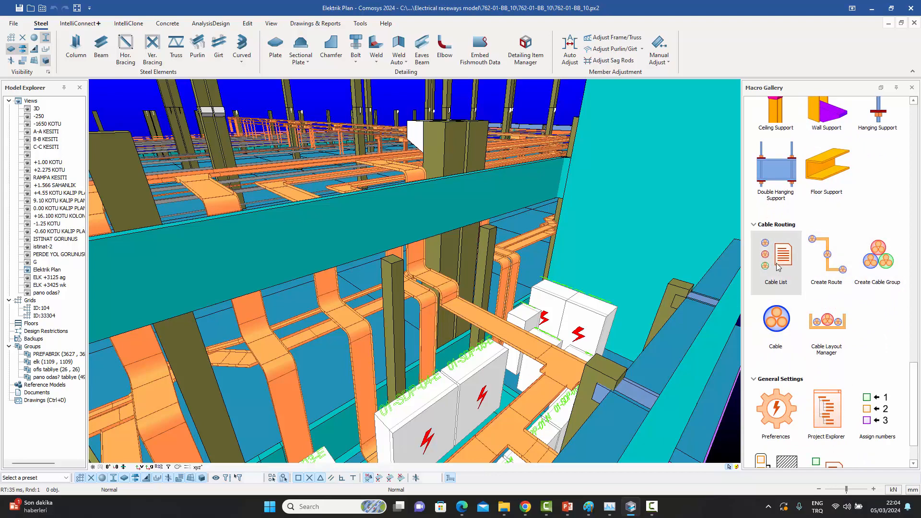
drag(914, 397, 914, 274)
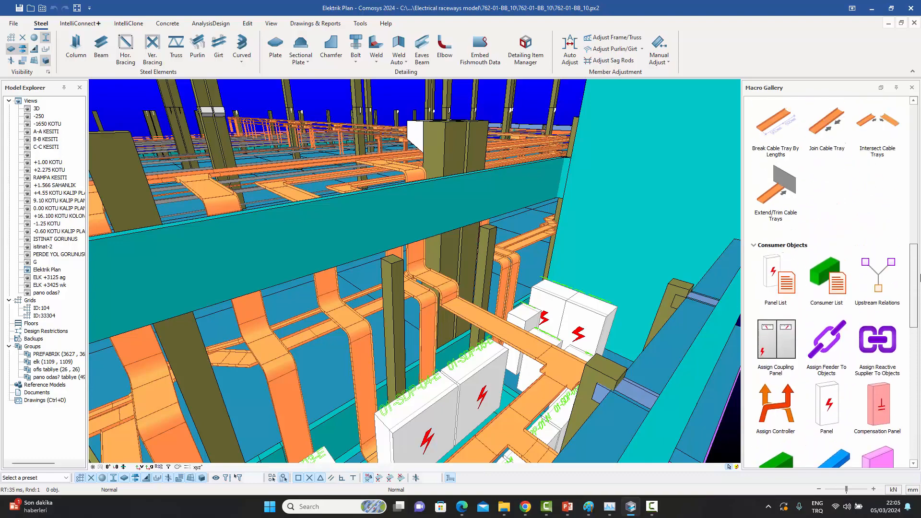
middle_drag(456, 216, 473, 257)
middle_drag(492, 307, 468, 254)
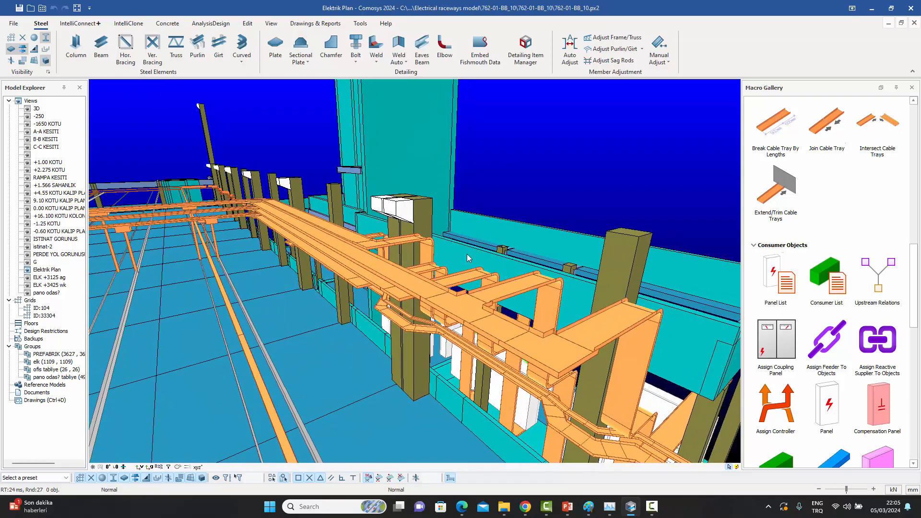